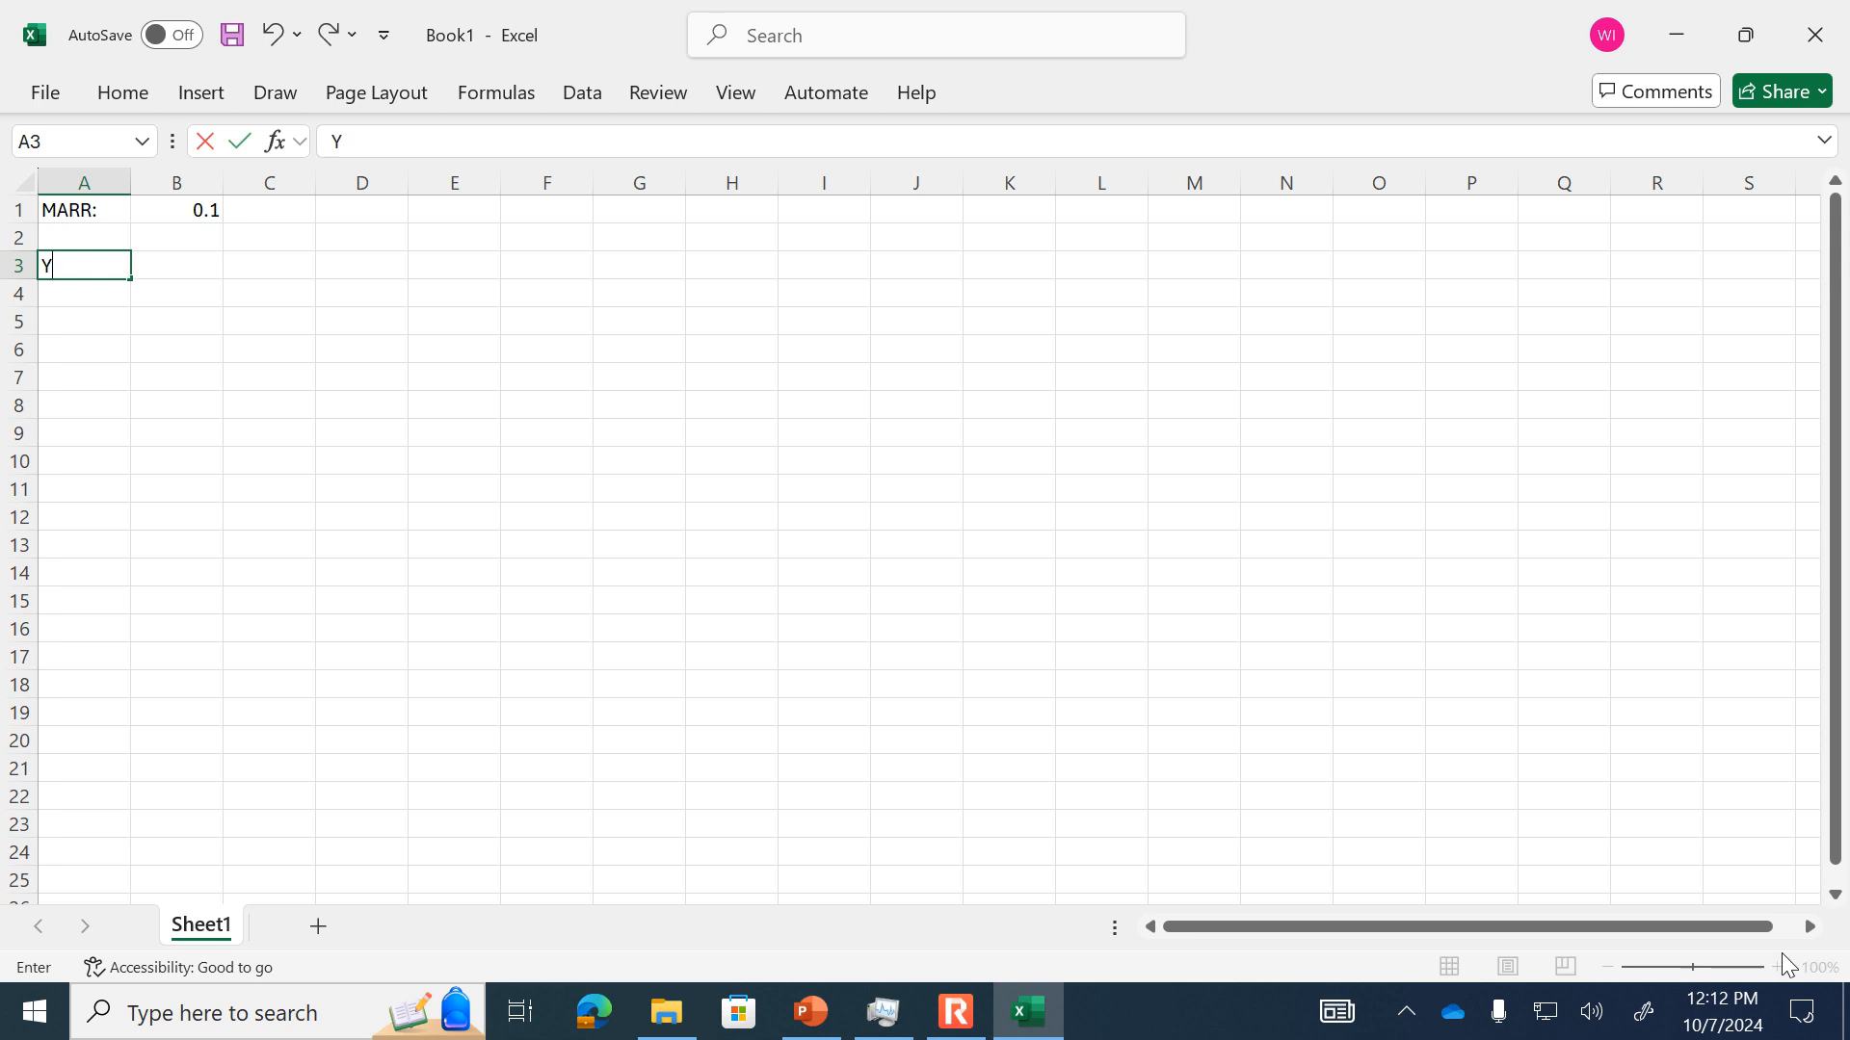
- Add the column headings Option A and Option B beside Year in row 3
type("Option A")
key("Tab")
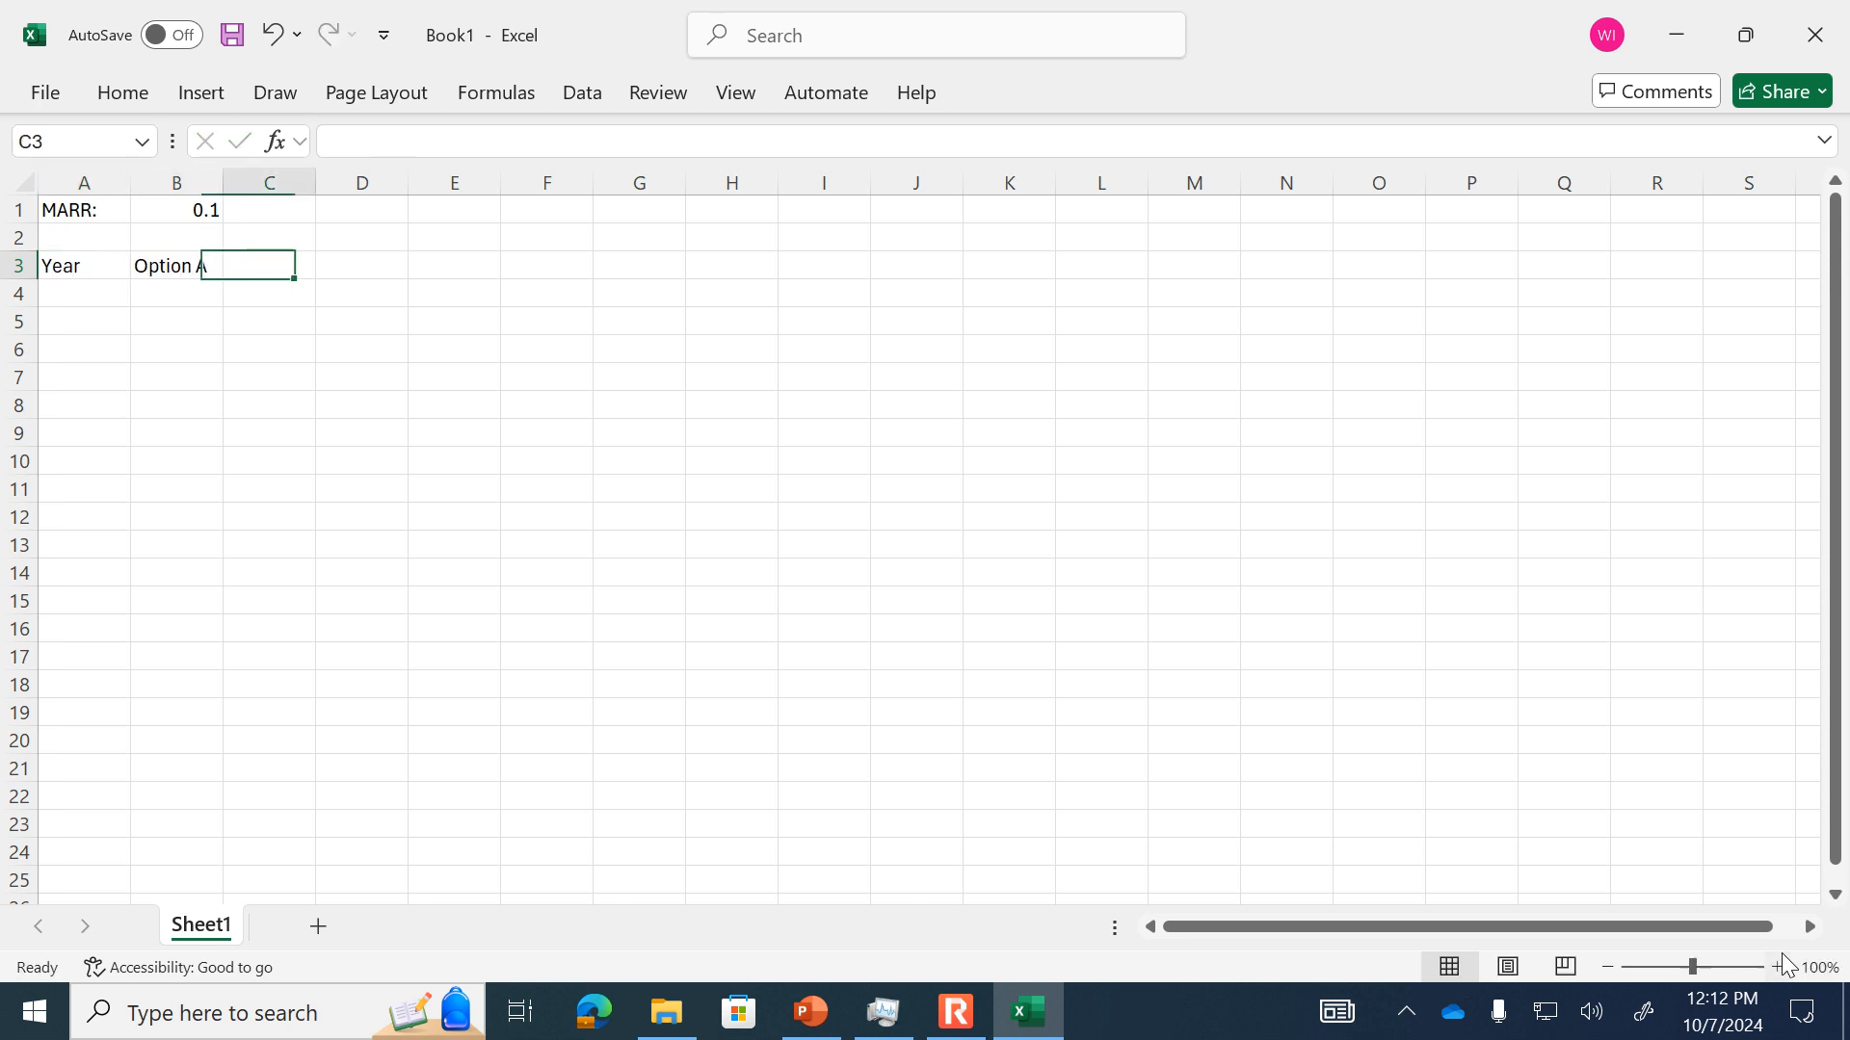
type("Option B")
key("Return")
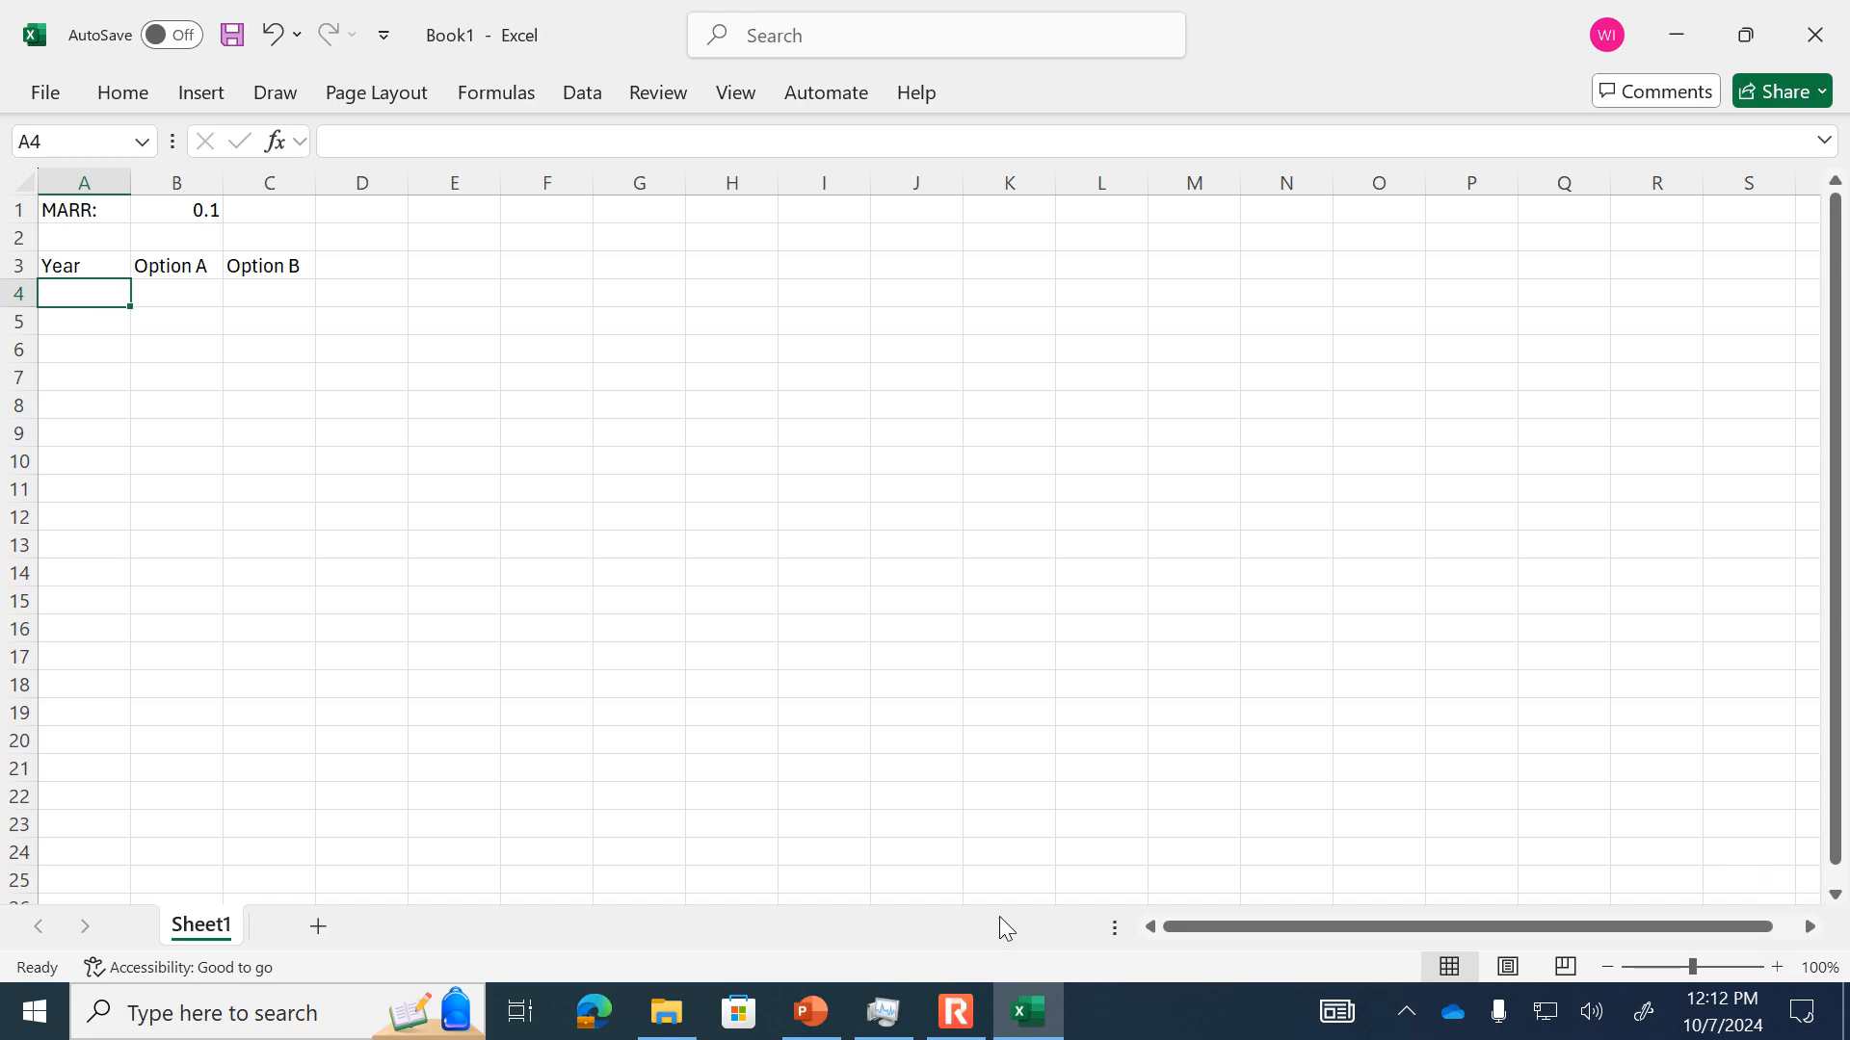
- Copy the Year, Option A and Option B table from the PowerPoint slide into Excel at J3 and autofit columns K and L
left_click(810, 1012)
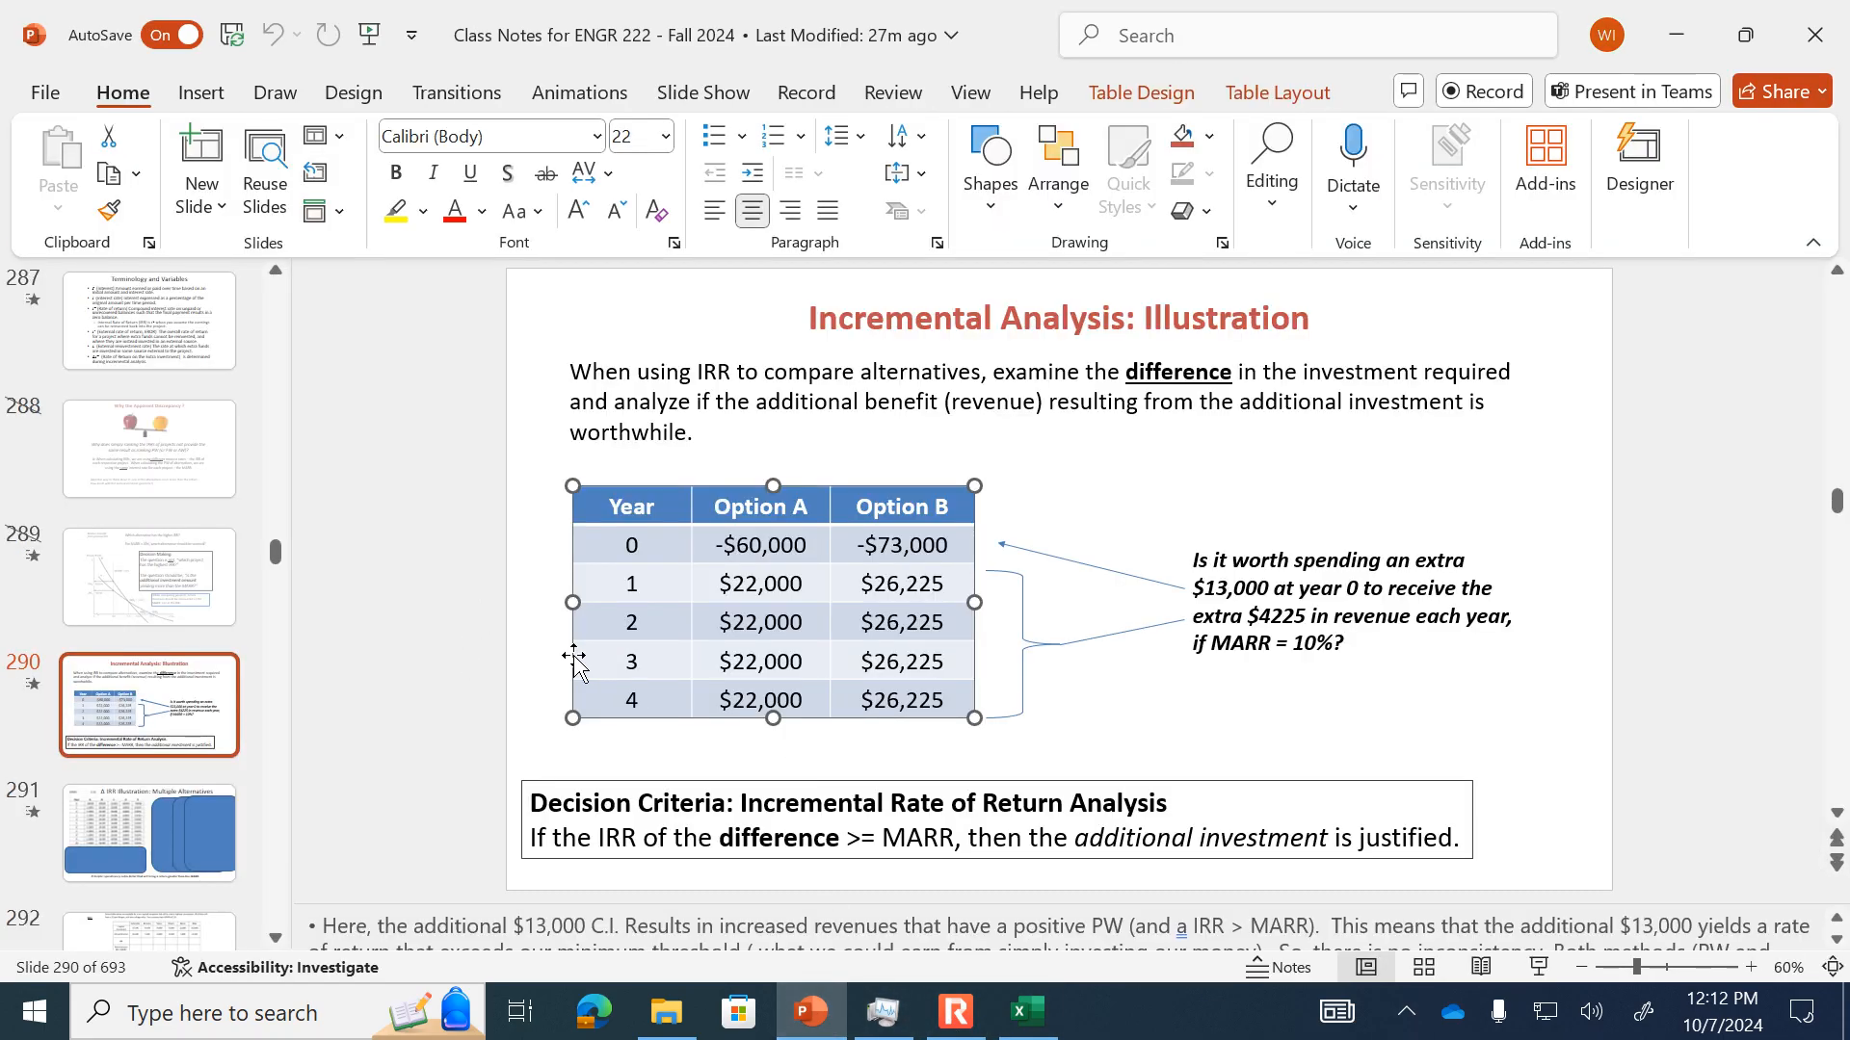
left_click(1027, 1012)
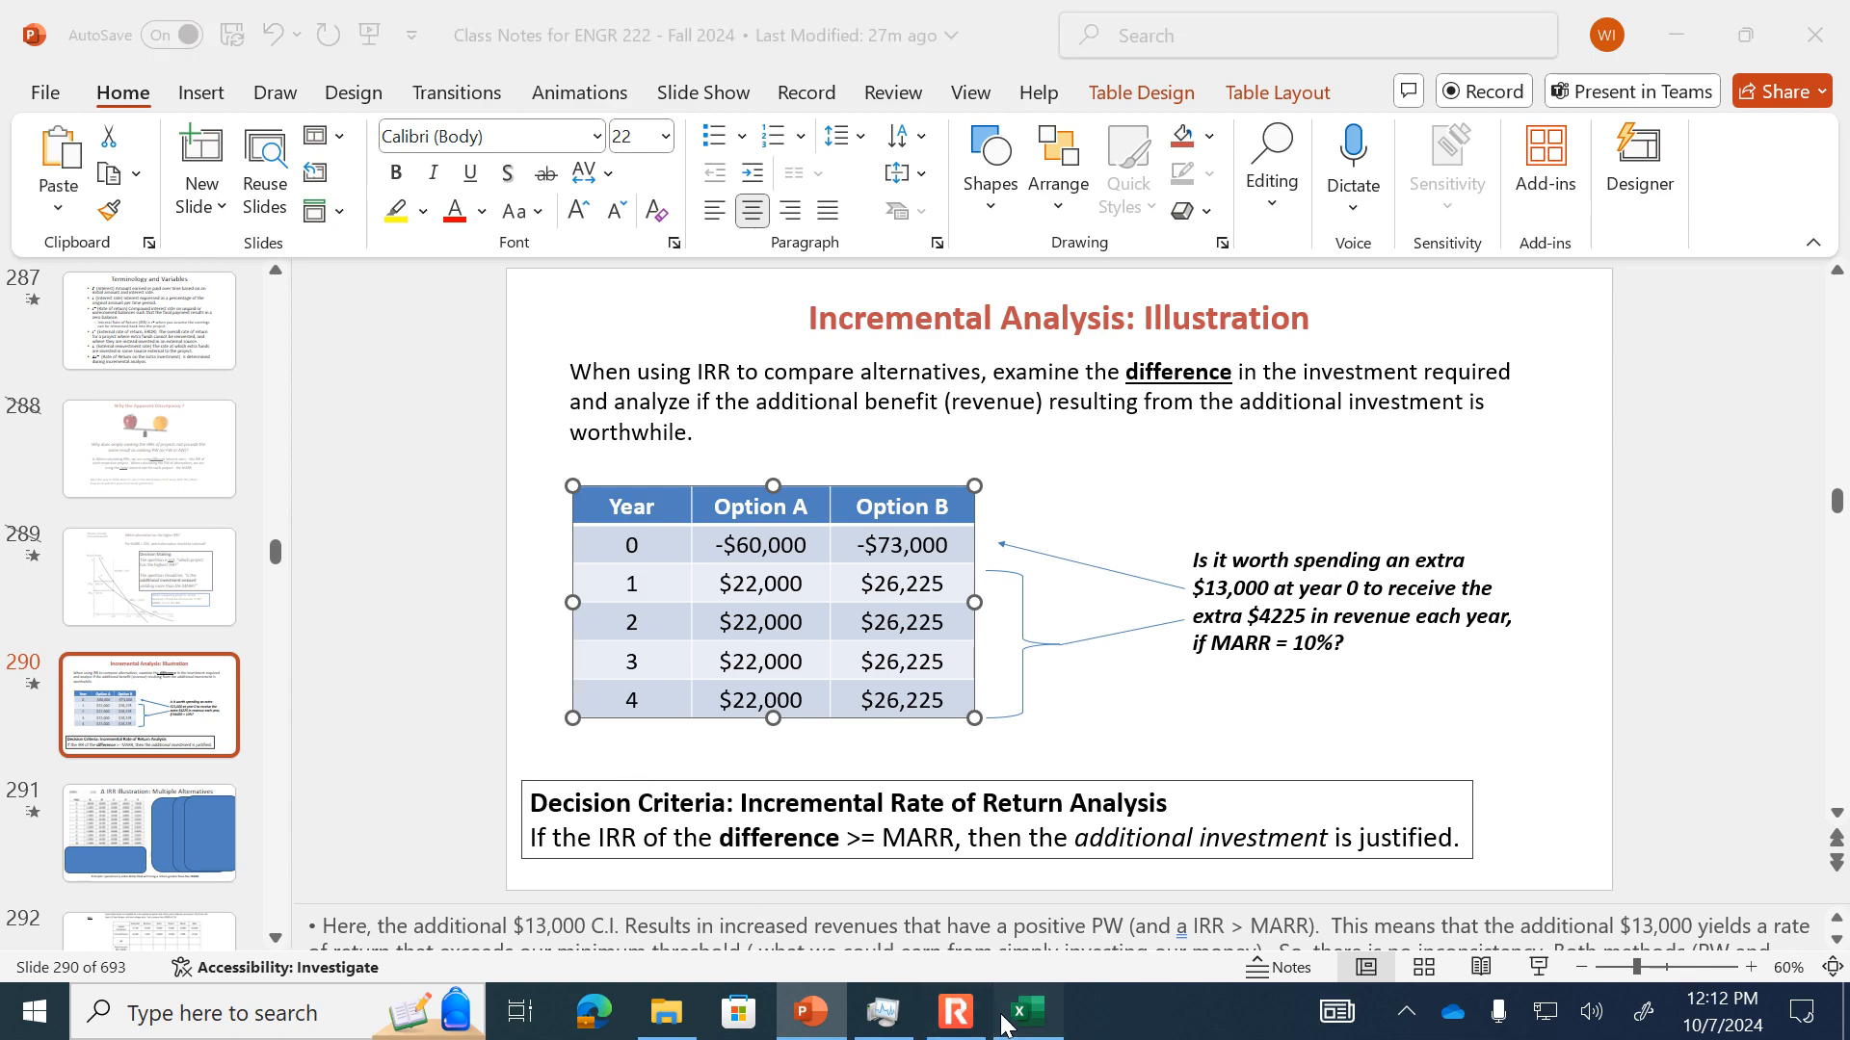
left_click(909, 274)
key("ctrl+v")
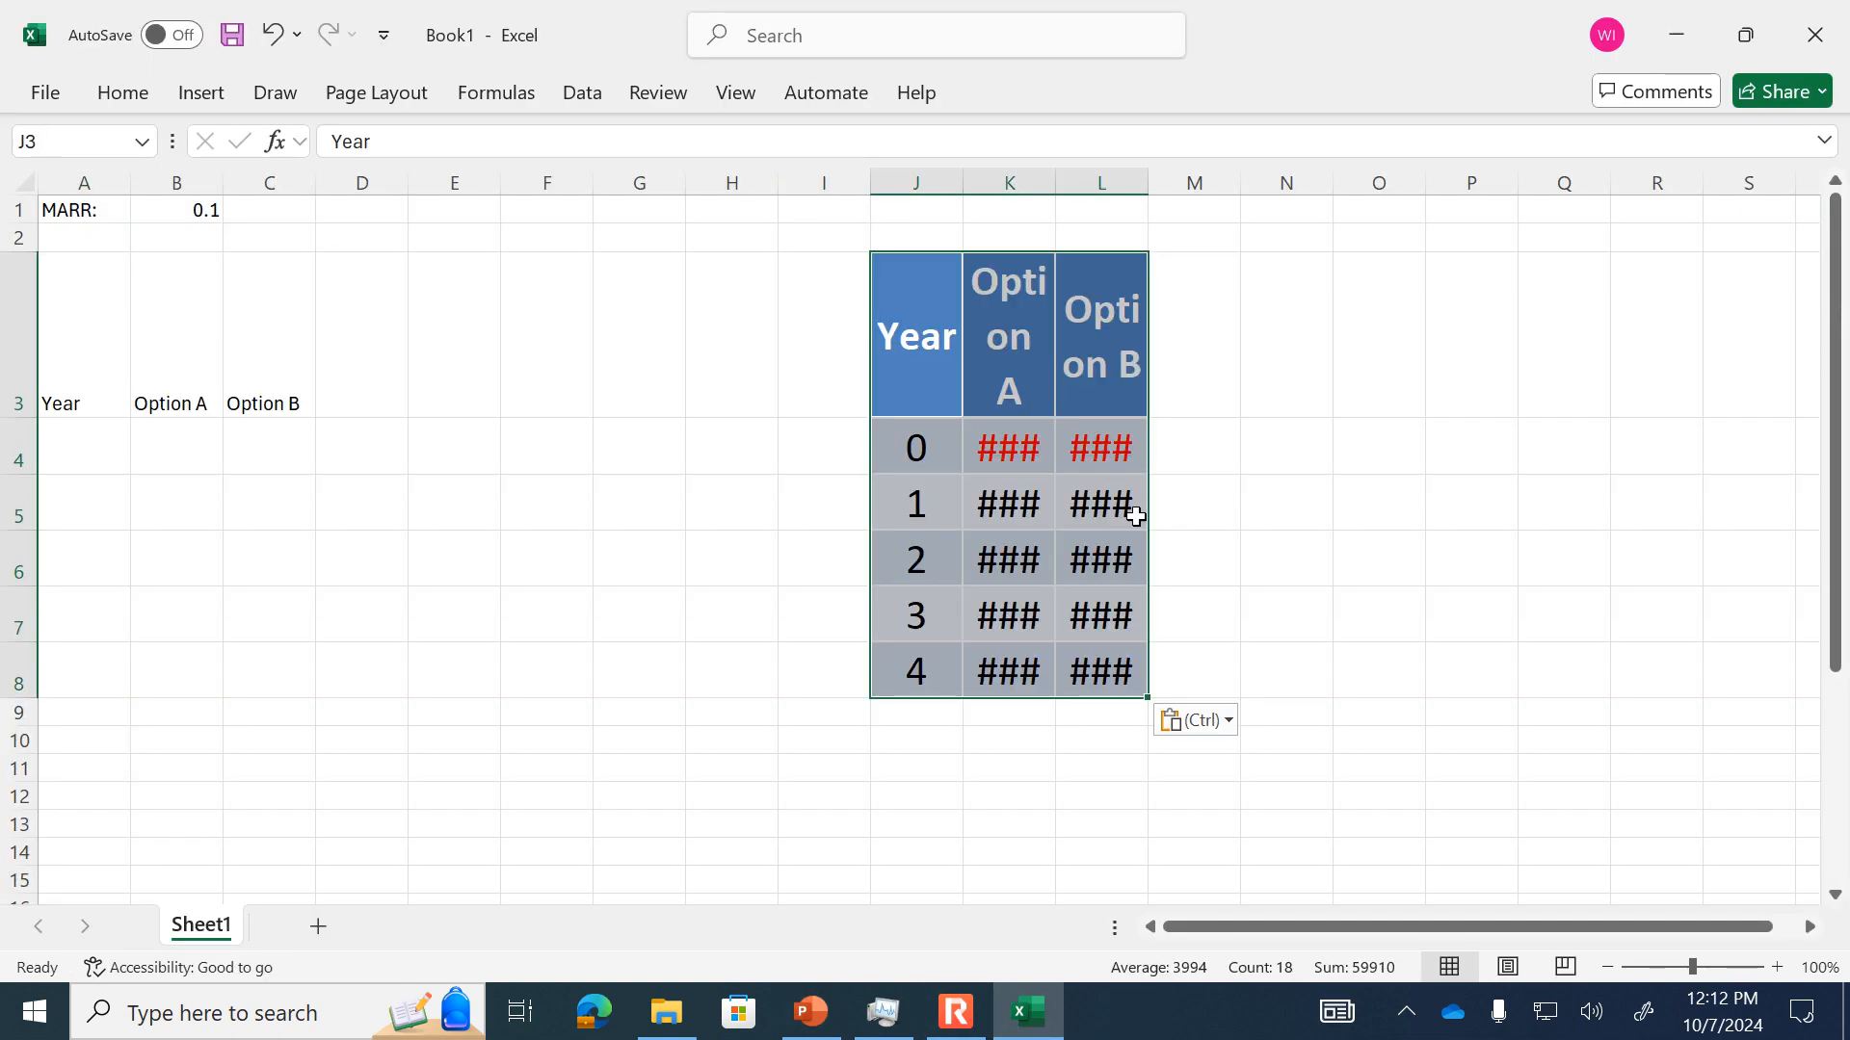
double_click(1147, 183)
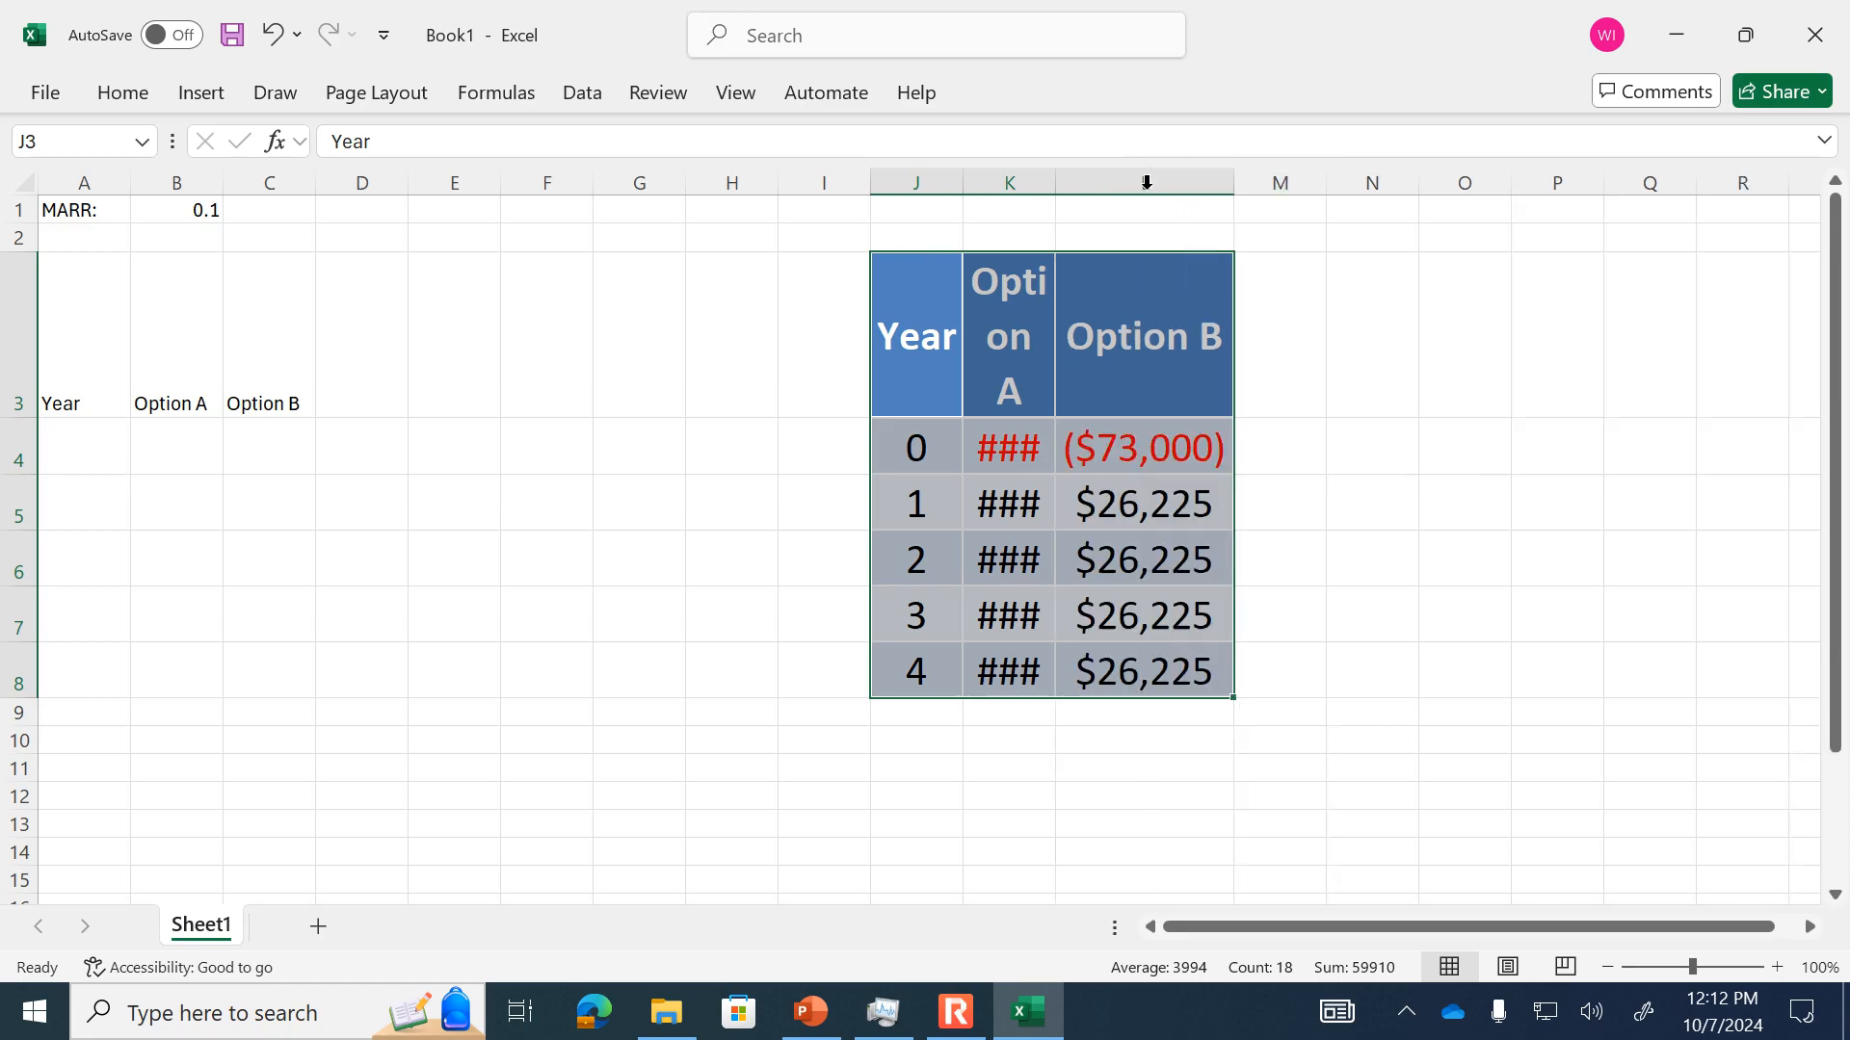
double_click(1057, 183)
- Enter the years 0 through 4 in cells A4 to A8
left_click(116, 431)
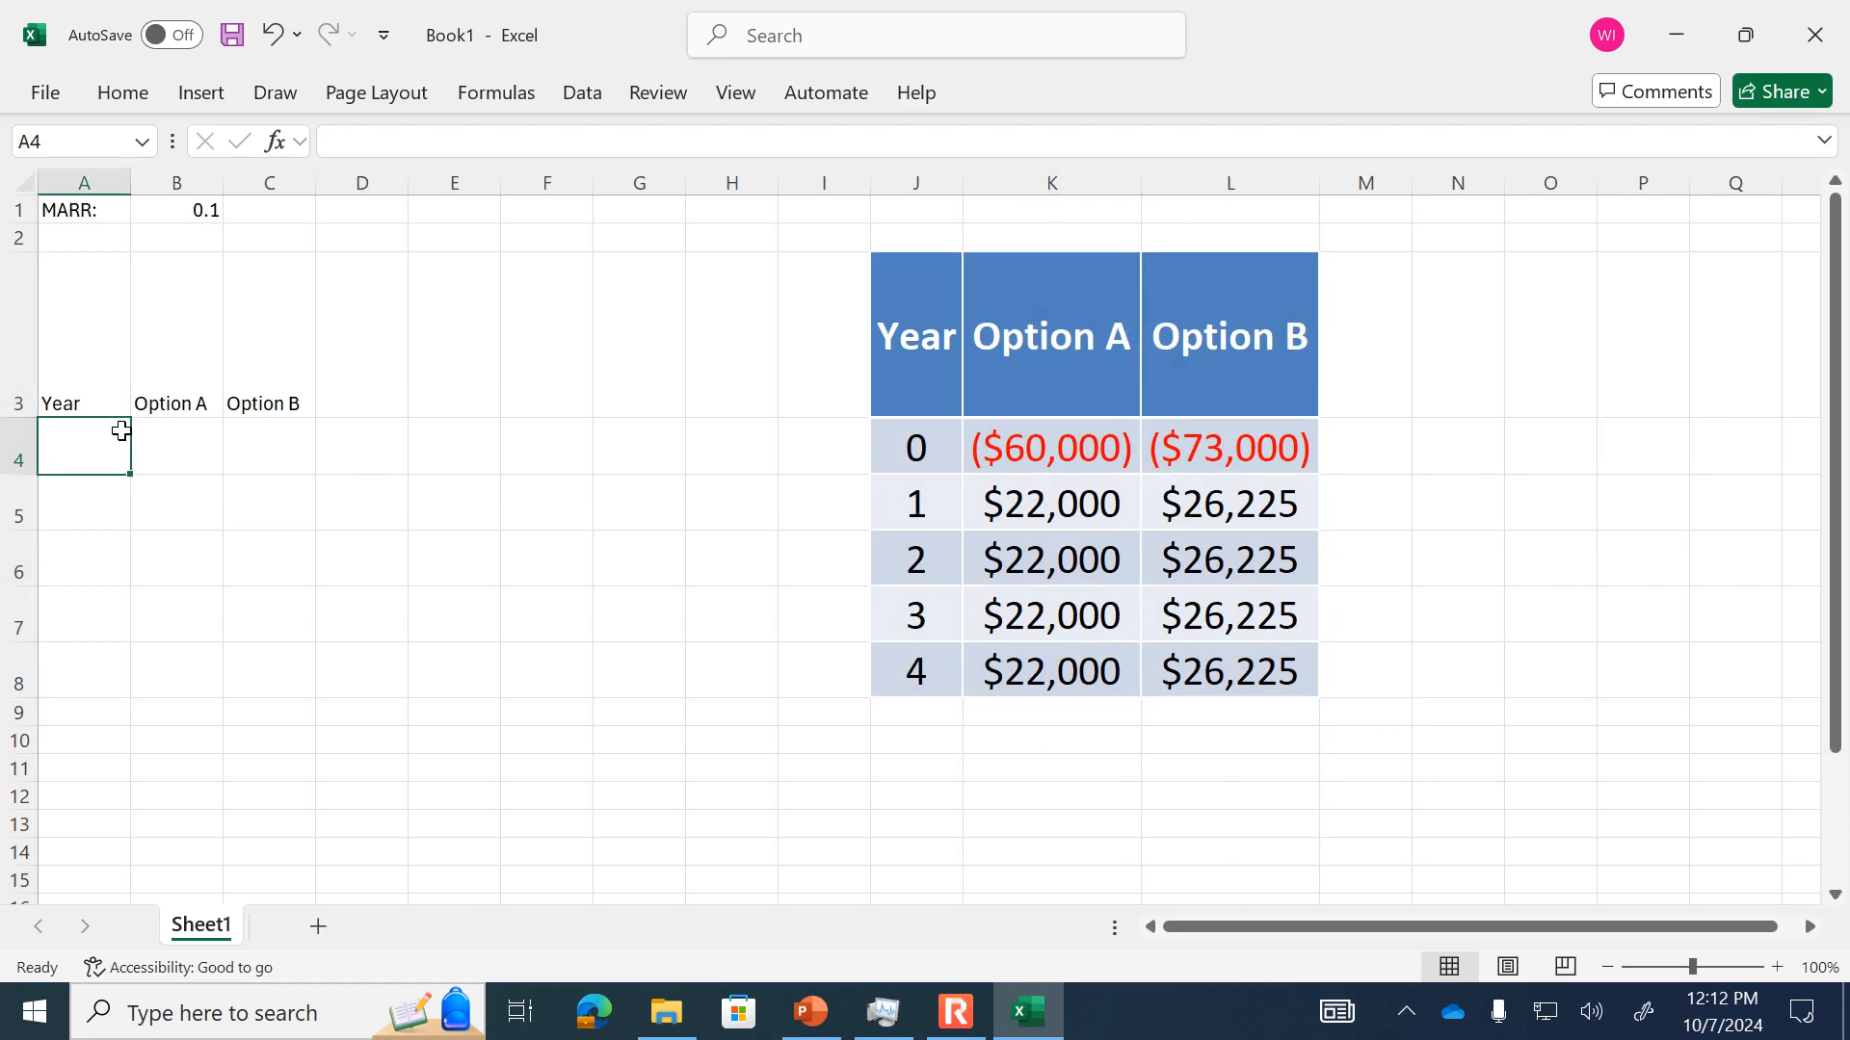
type("0")
key("Return")
type("1")
key("Return")
type("2")
key("Return")
type("3")
key("Return")
type("4")
key("Return")
- Enter the year 0 cash flows: -60000 for Option A and -73000 for Option B
key("Up")
key("Up")
key("Right")
key("Up")
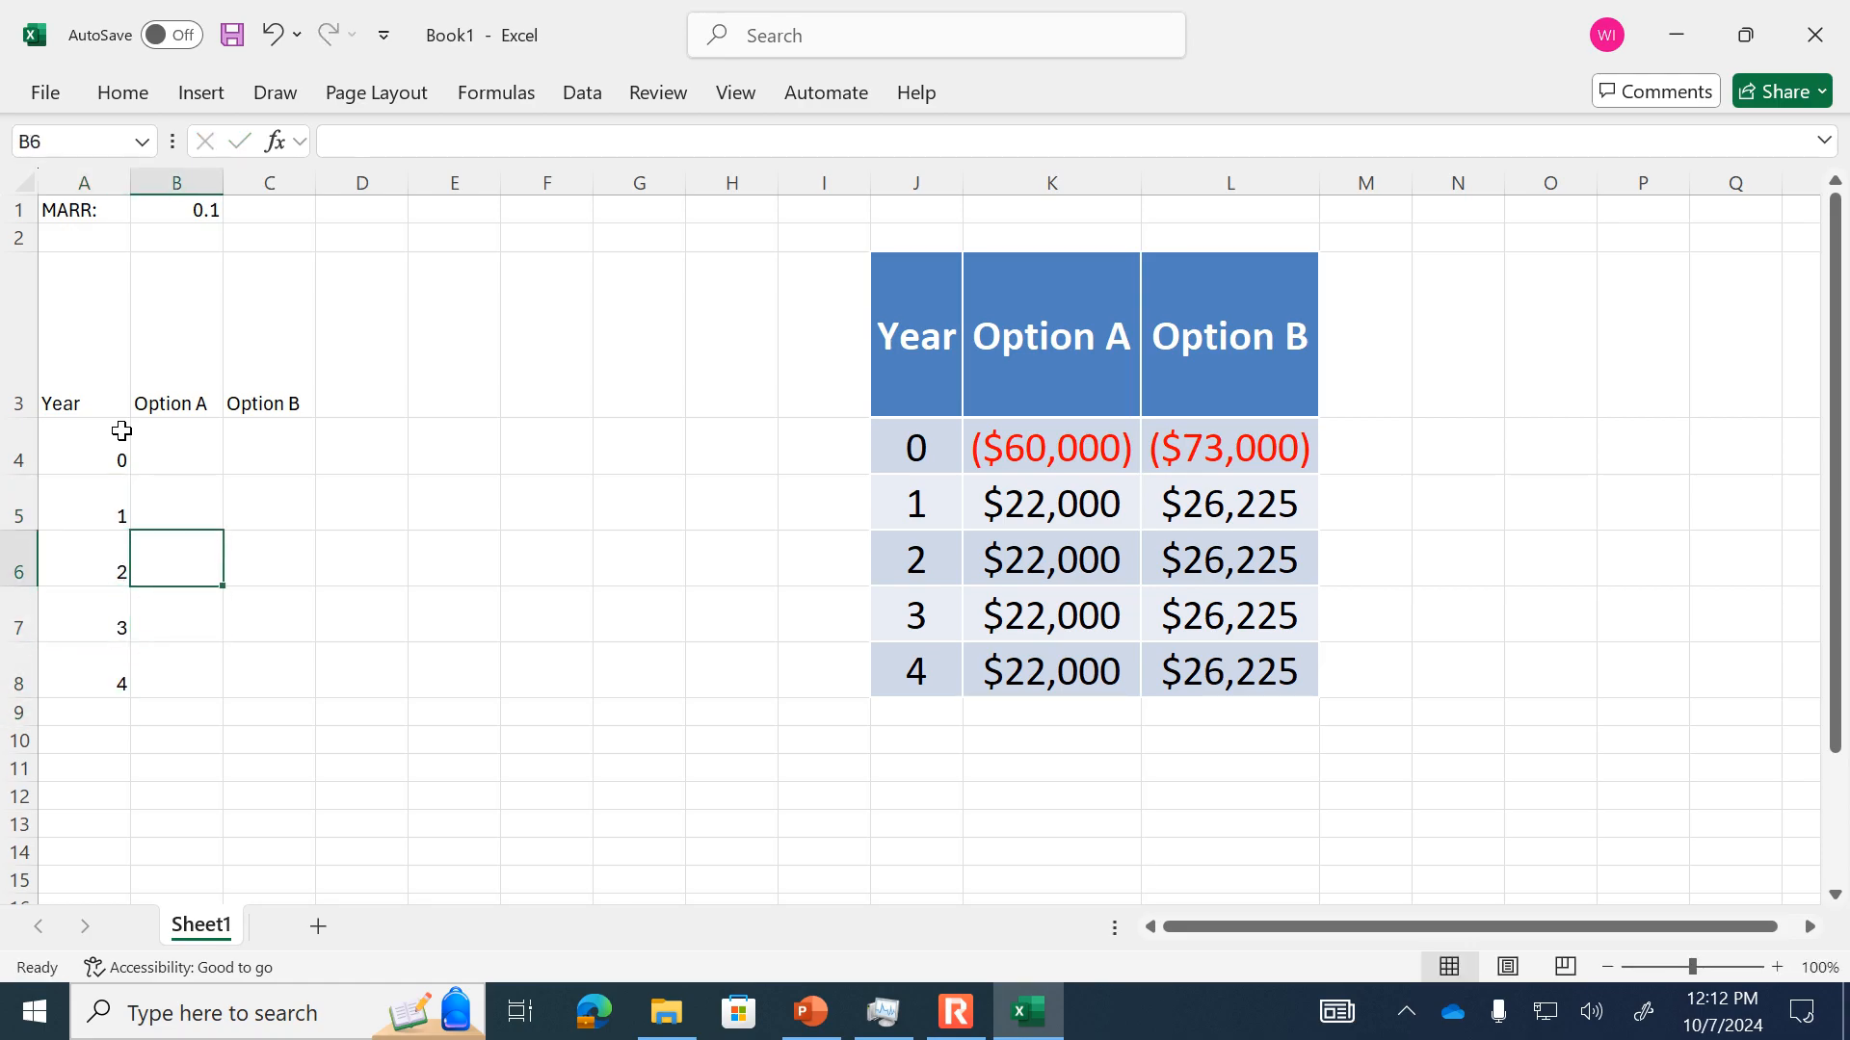
key("Up")
key("Up")
type("-6")
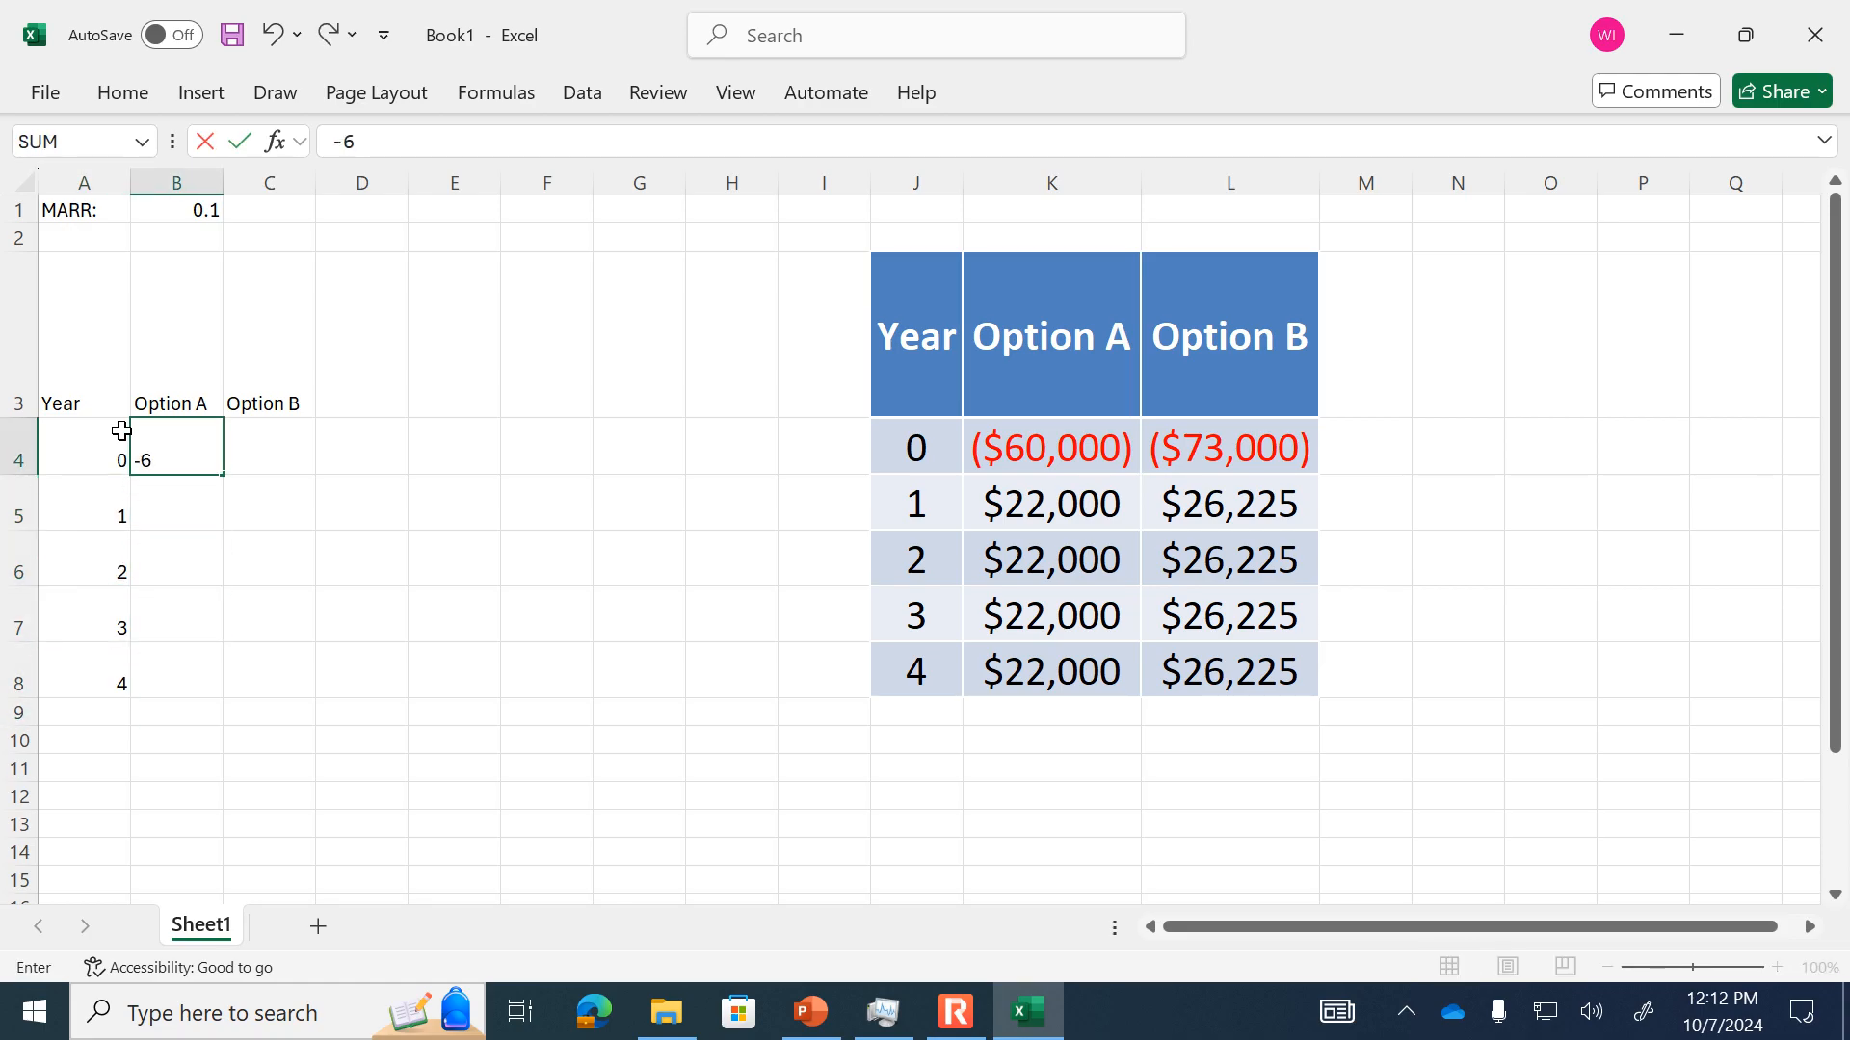
type("0000")
key("Tab")
type("-7300")
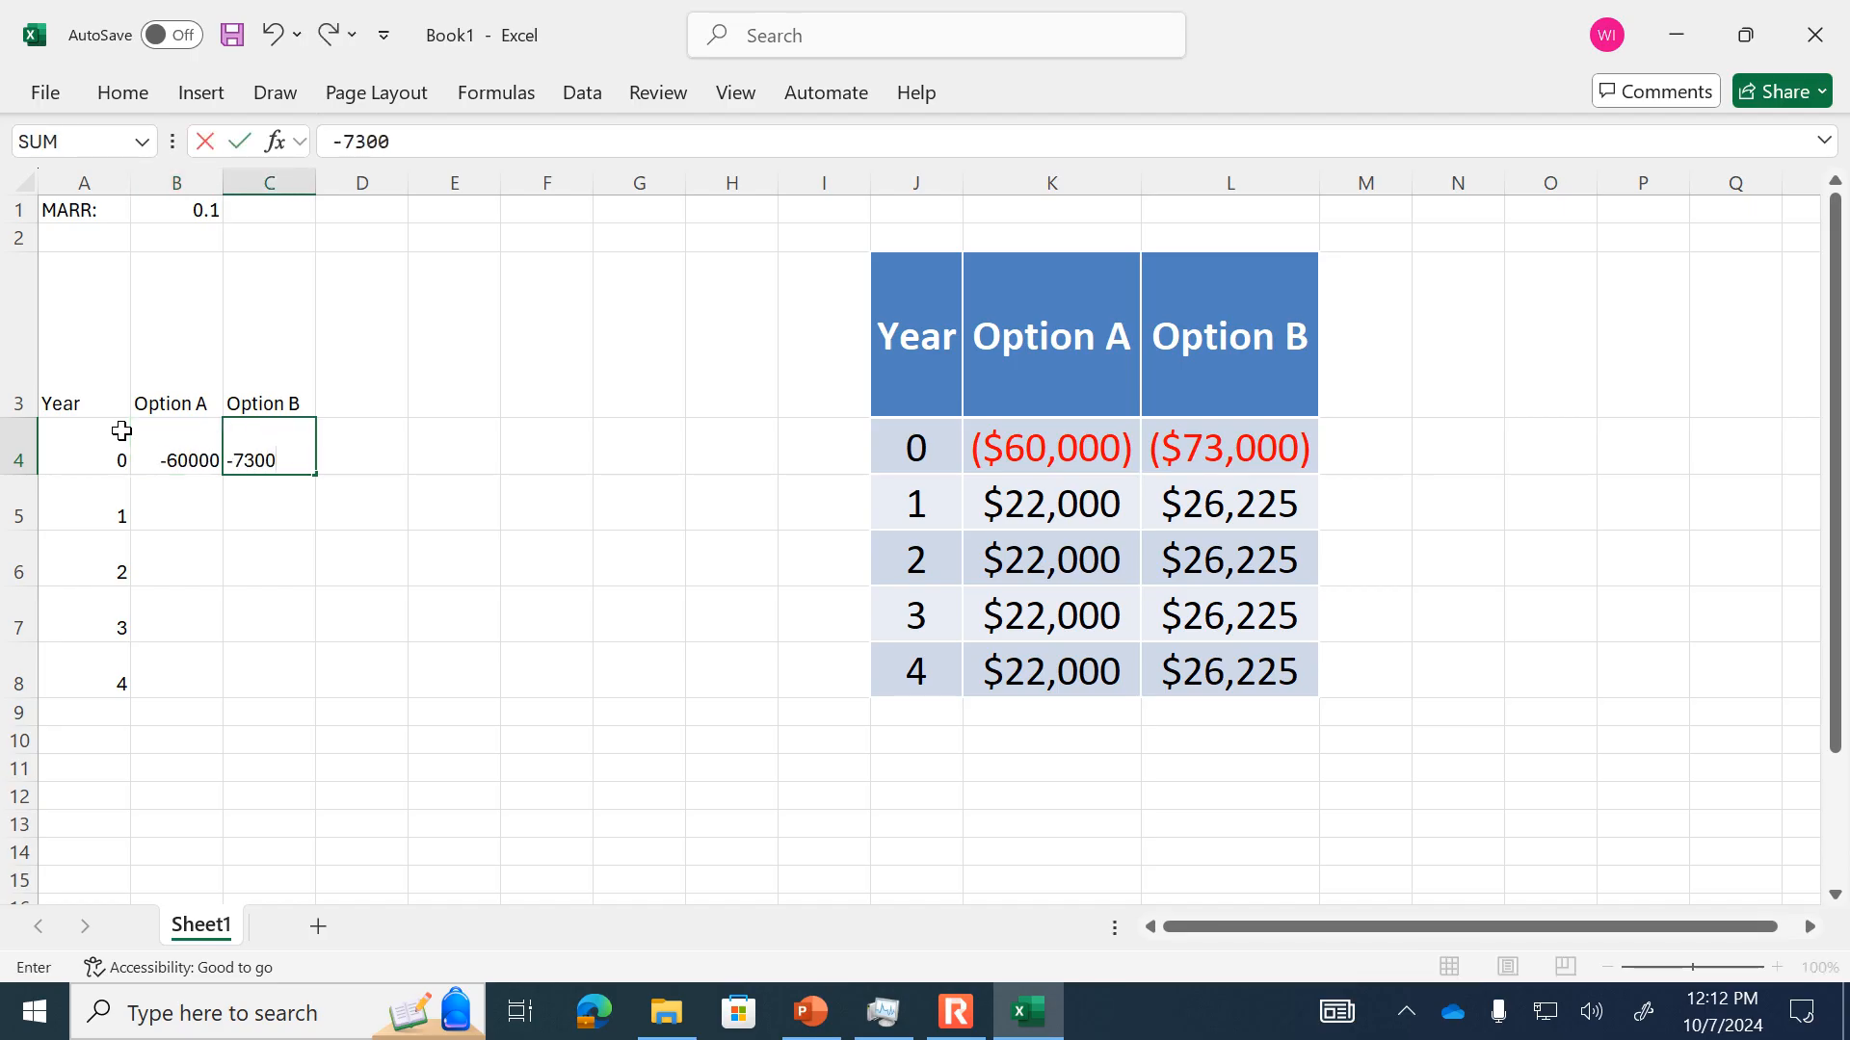
type("0")
key("Return")
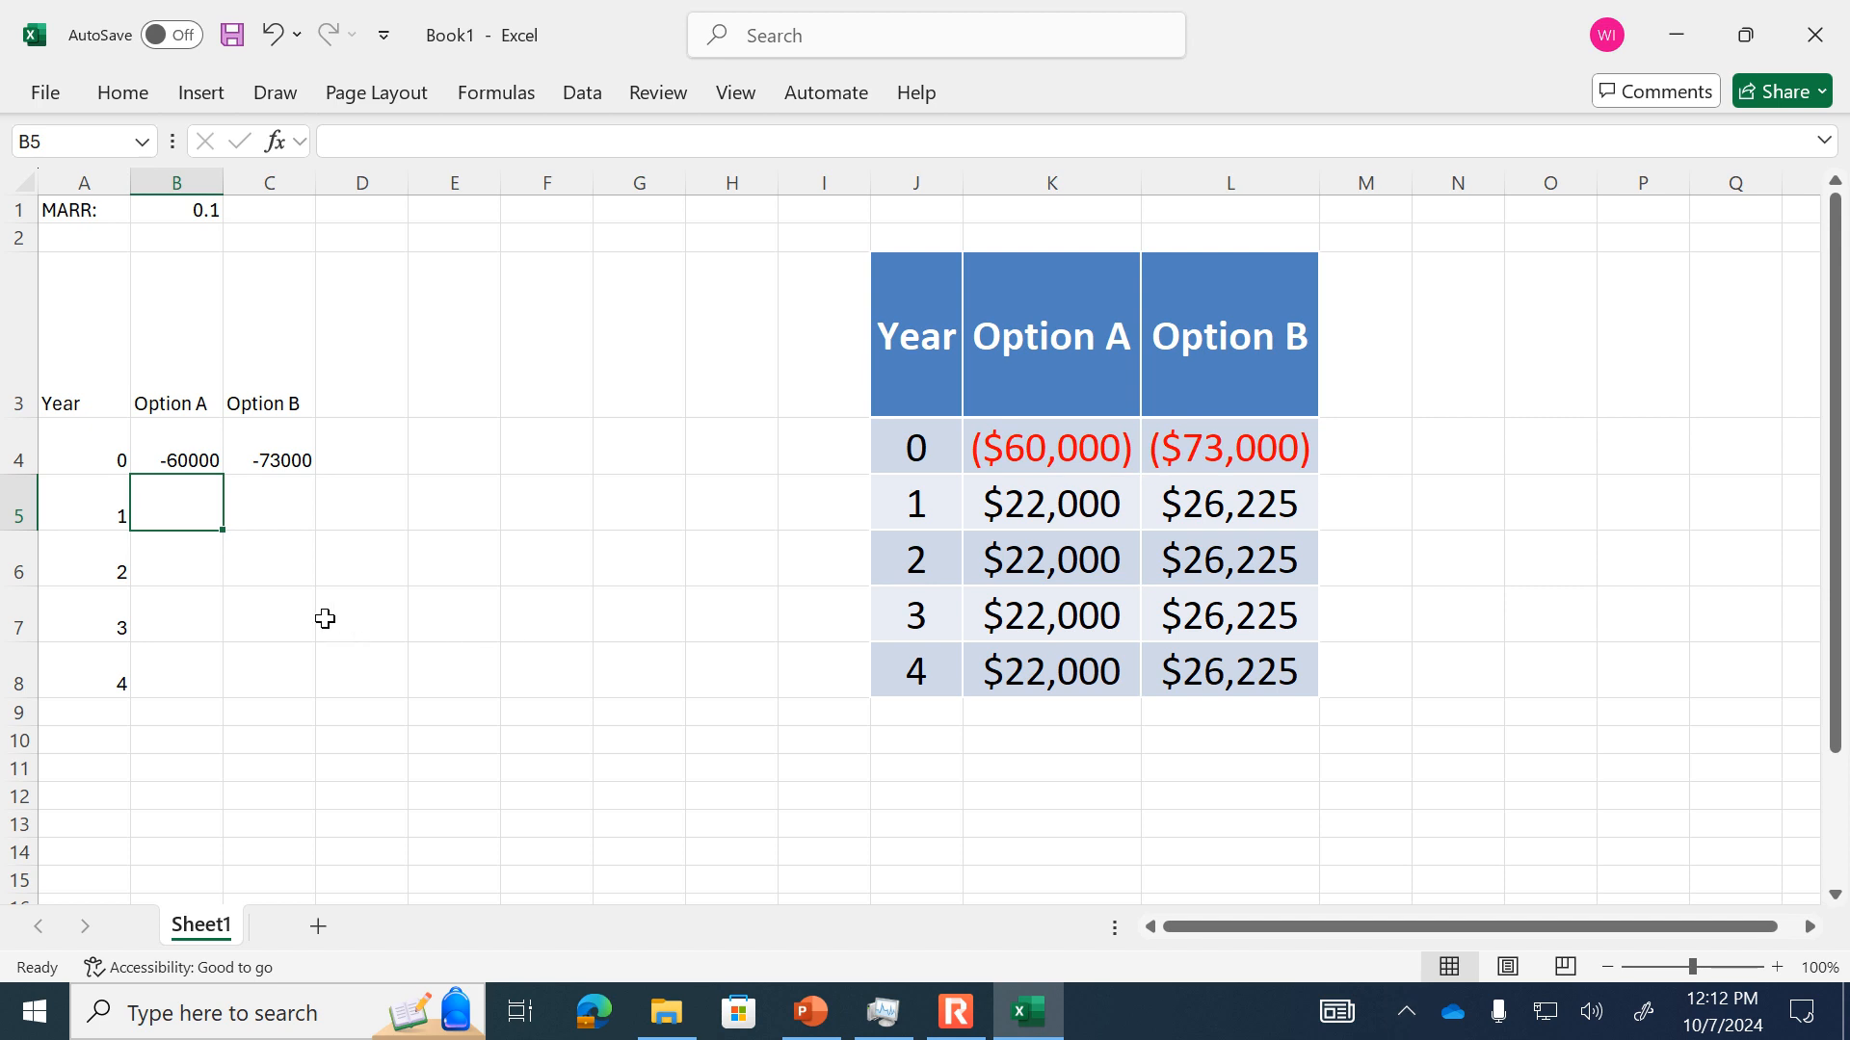
- Enter 22000 as Option A's year 1 cash flow and fill it down through year 4
type("22000")
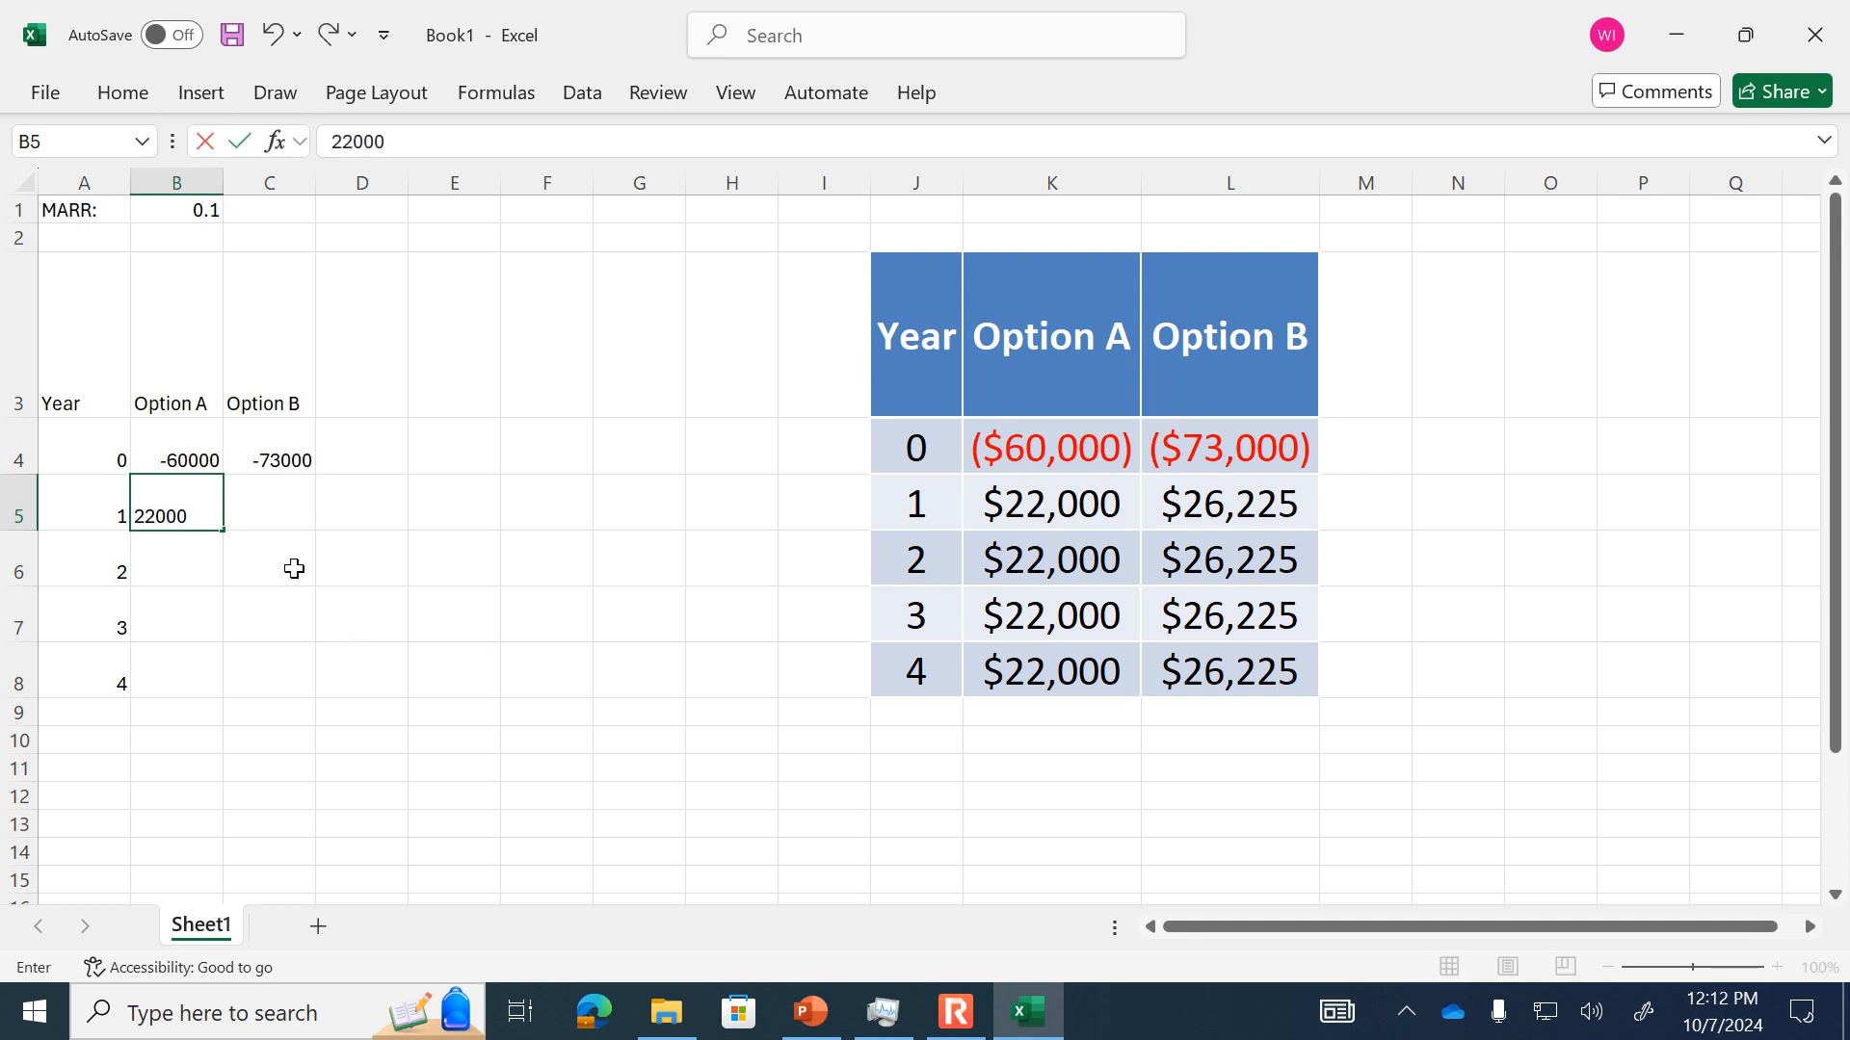
key("Return")
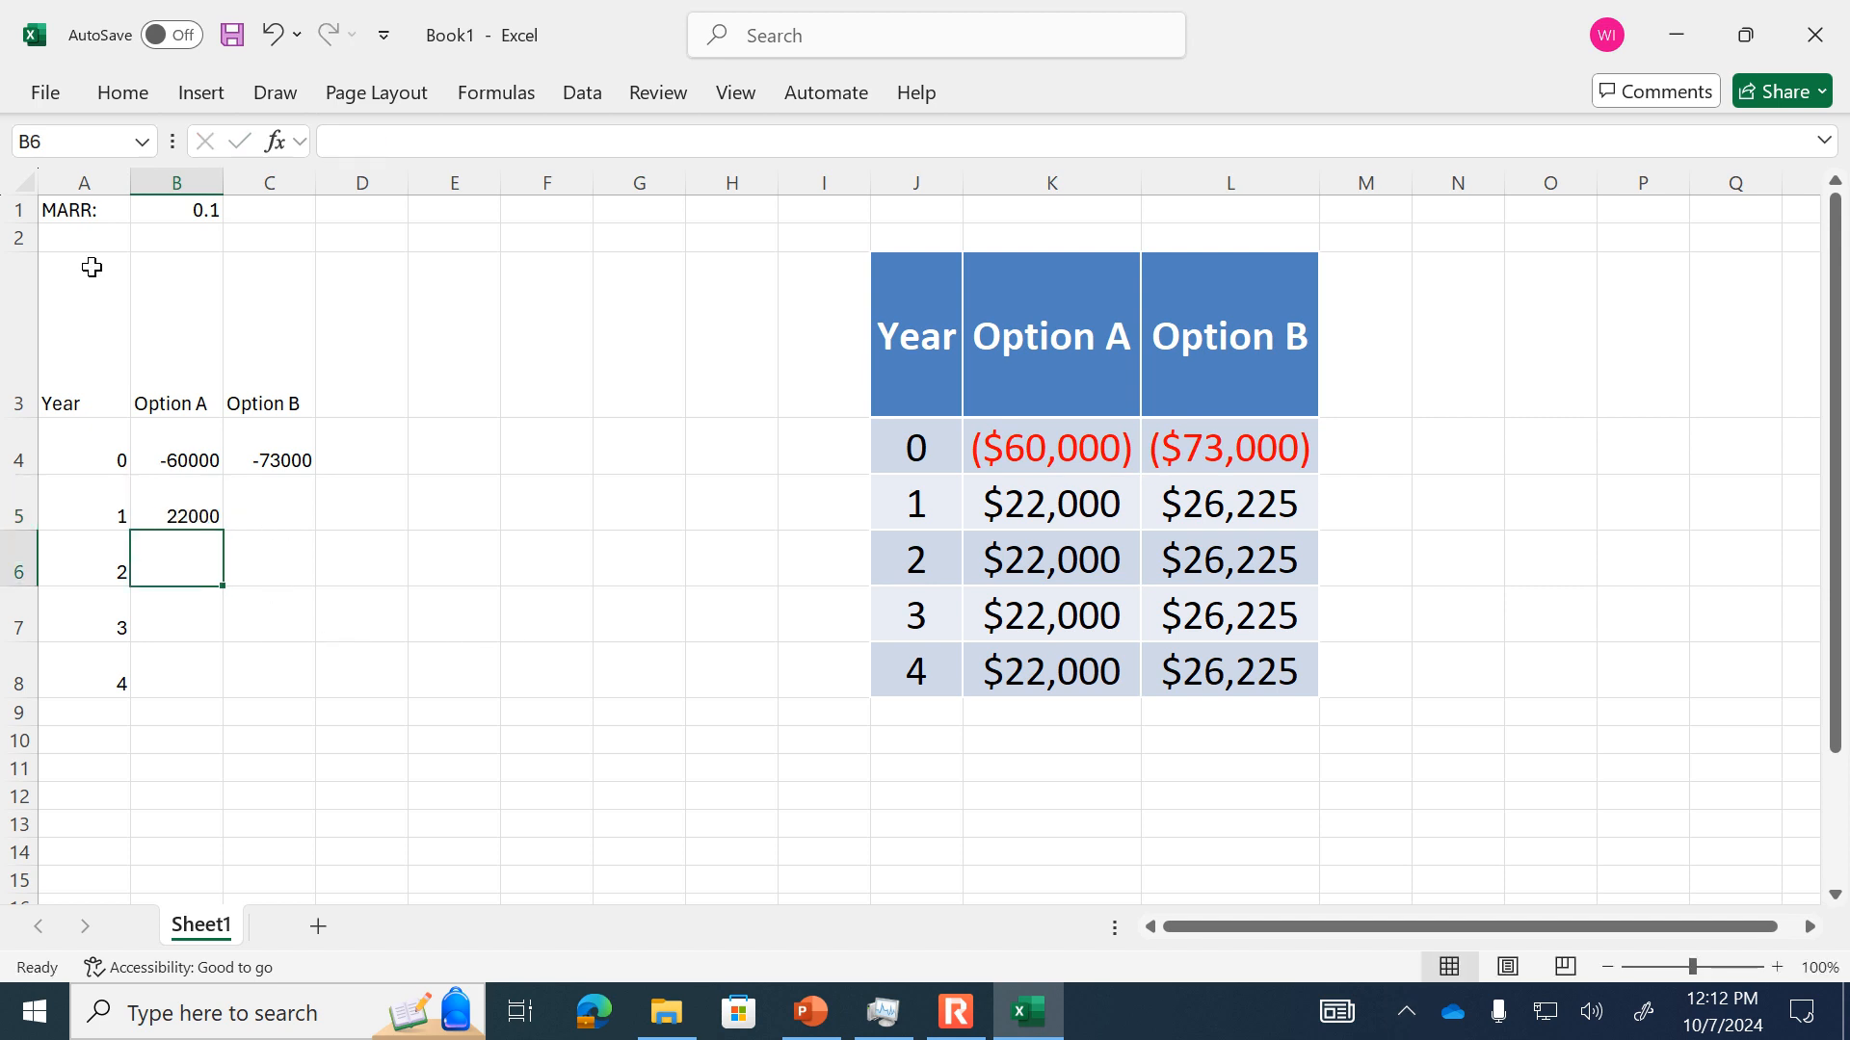
left_click(178, 501)
left_click_drag(232, 528, 227, 689)
- Enter 26225 as Option B's year 1 cash flow and fill it down through year 4
left_click_drag(298, 547, 289, 516)
left_click(315, 496)
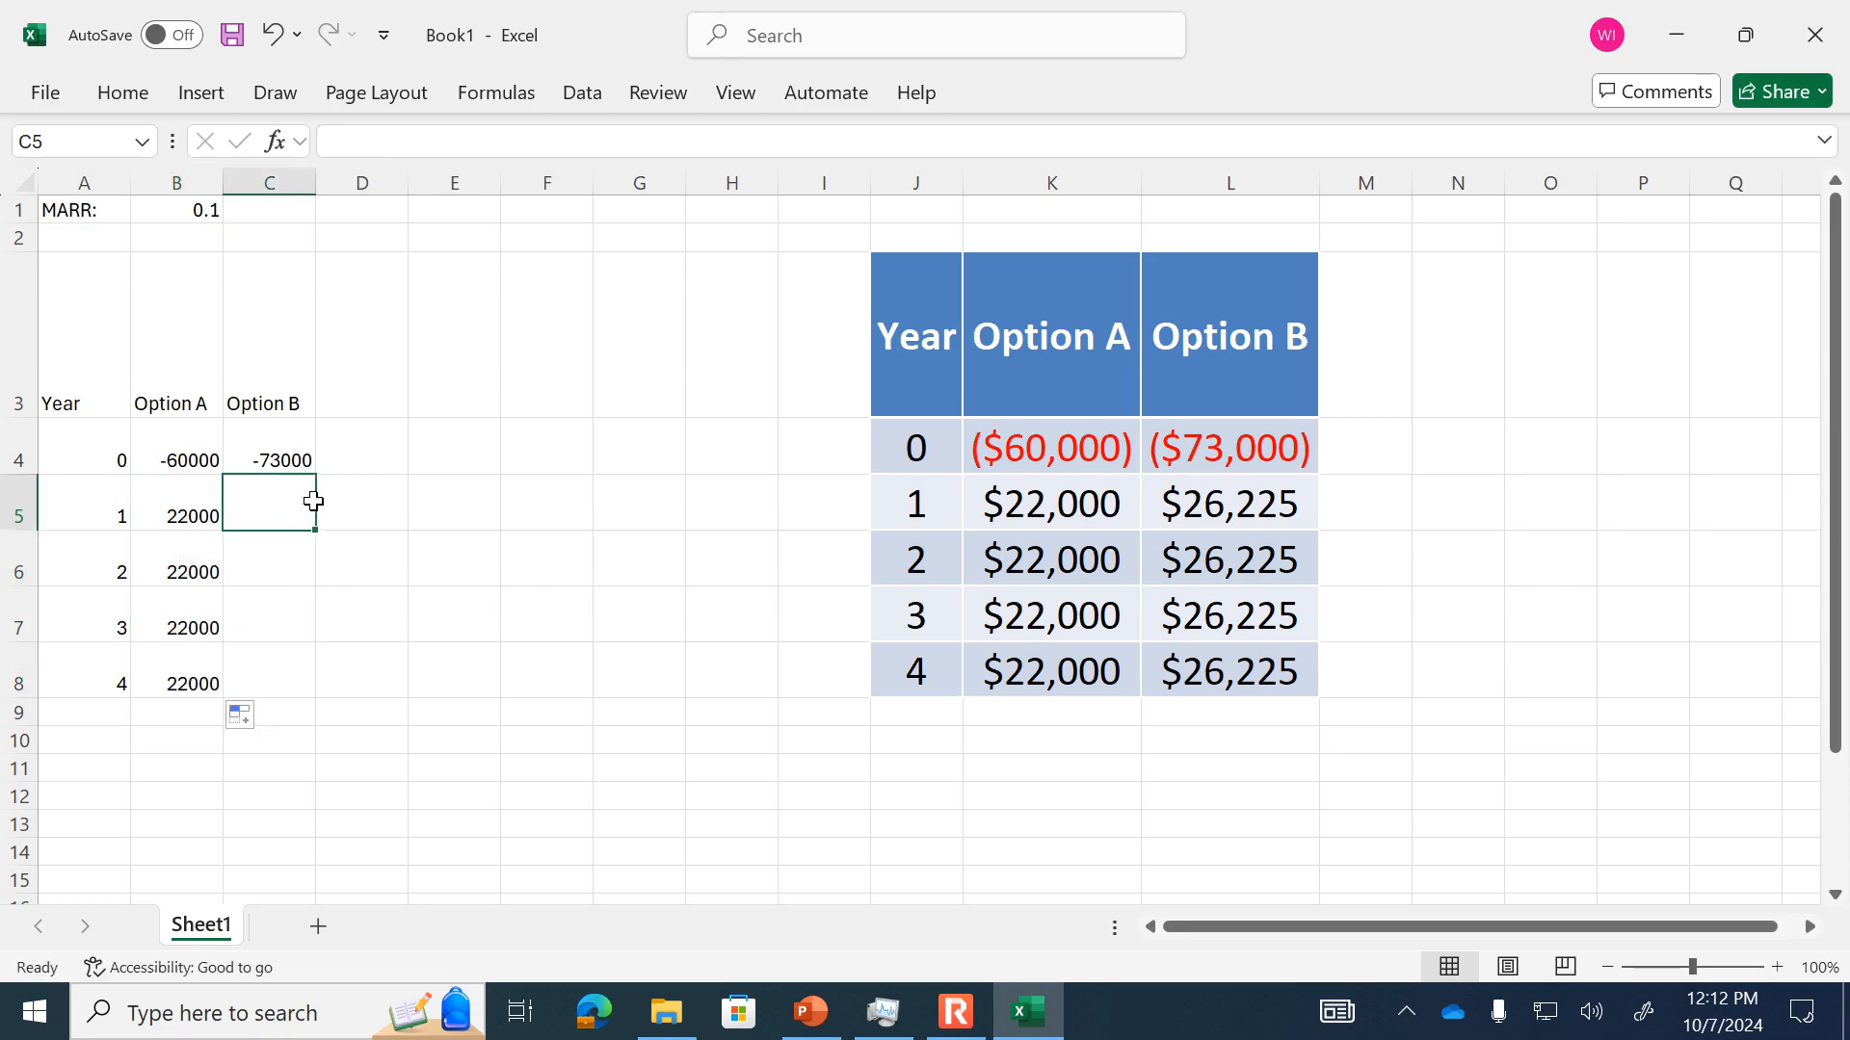
type("26225")
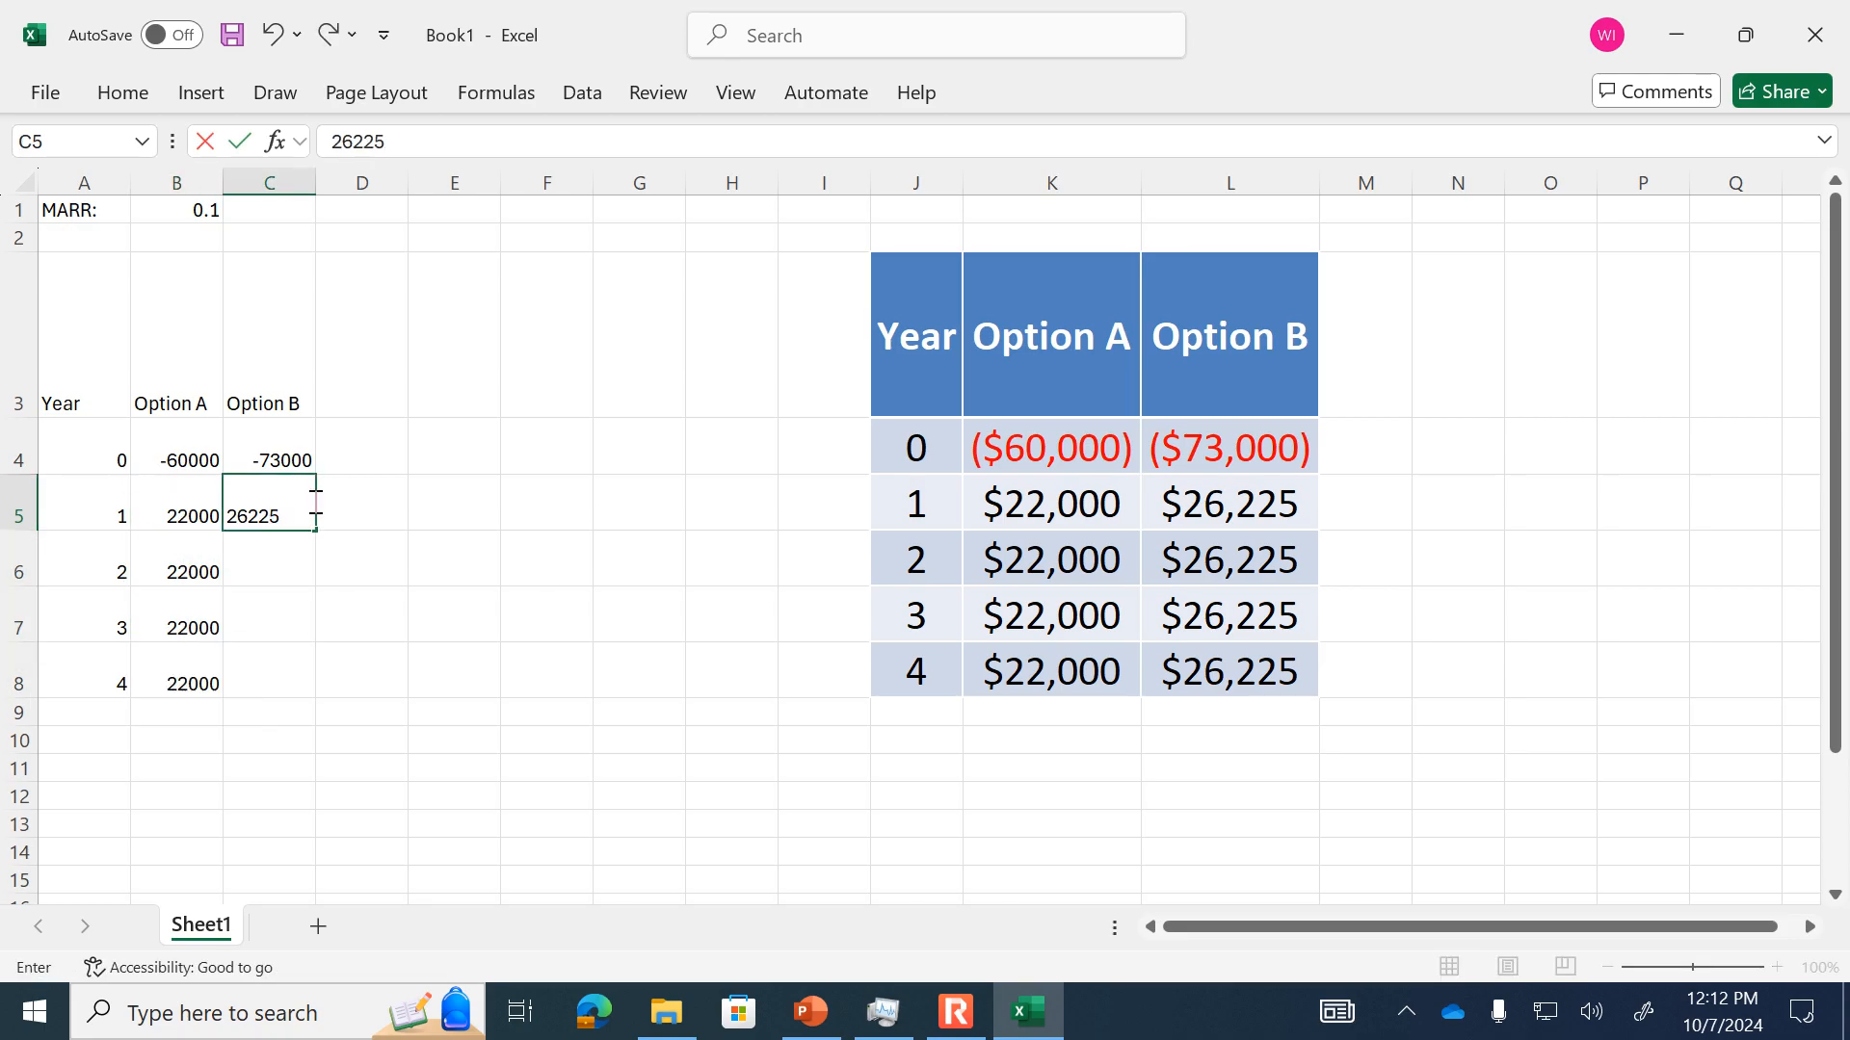
key("Return")
left_click(271, 511)
left_click_drag(316, 541, 330, 681)
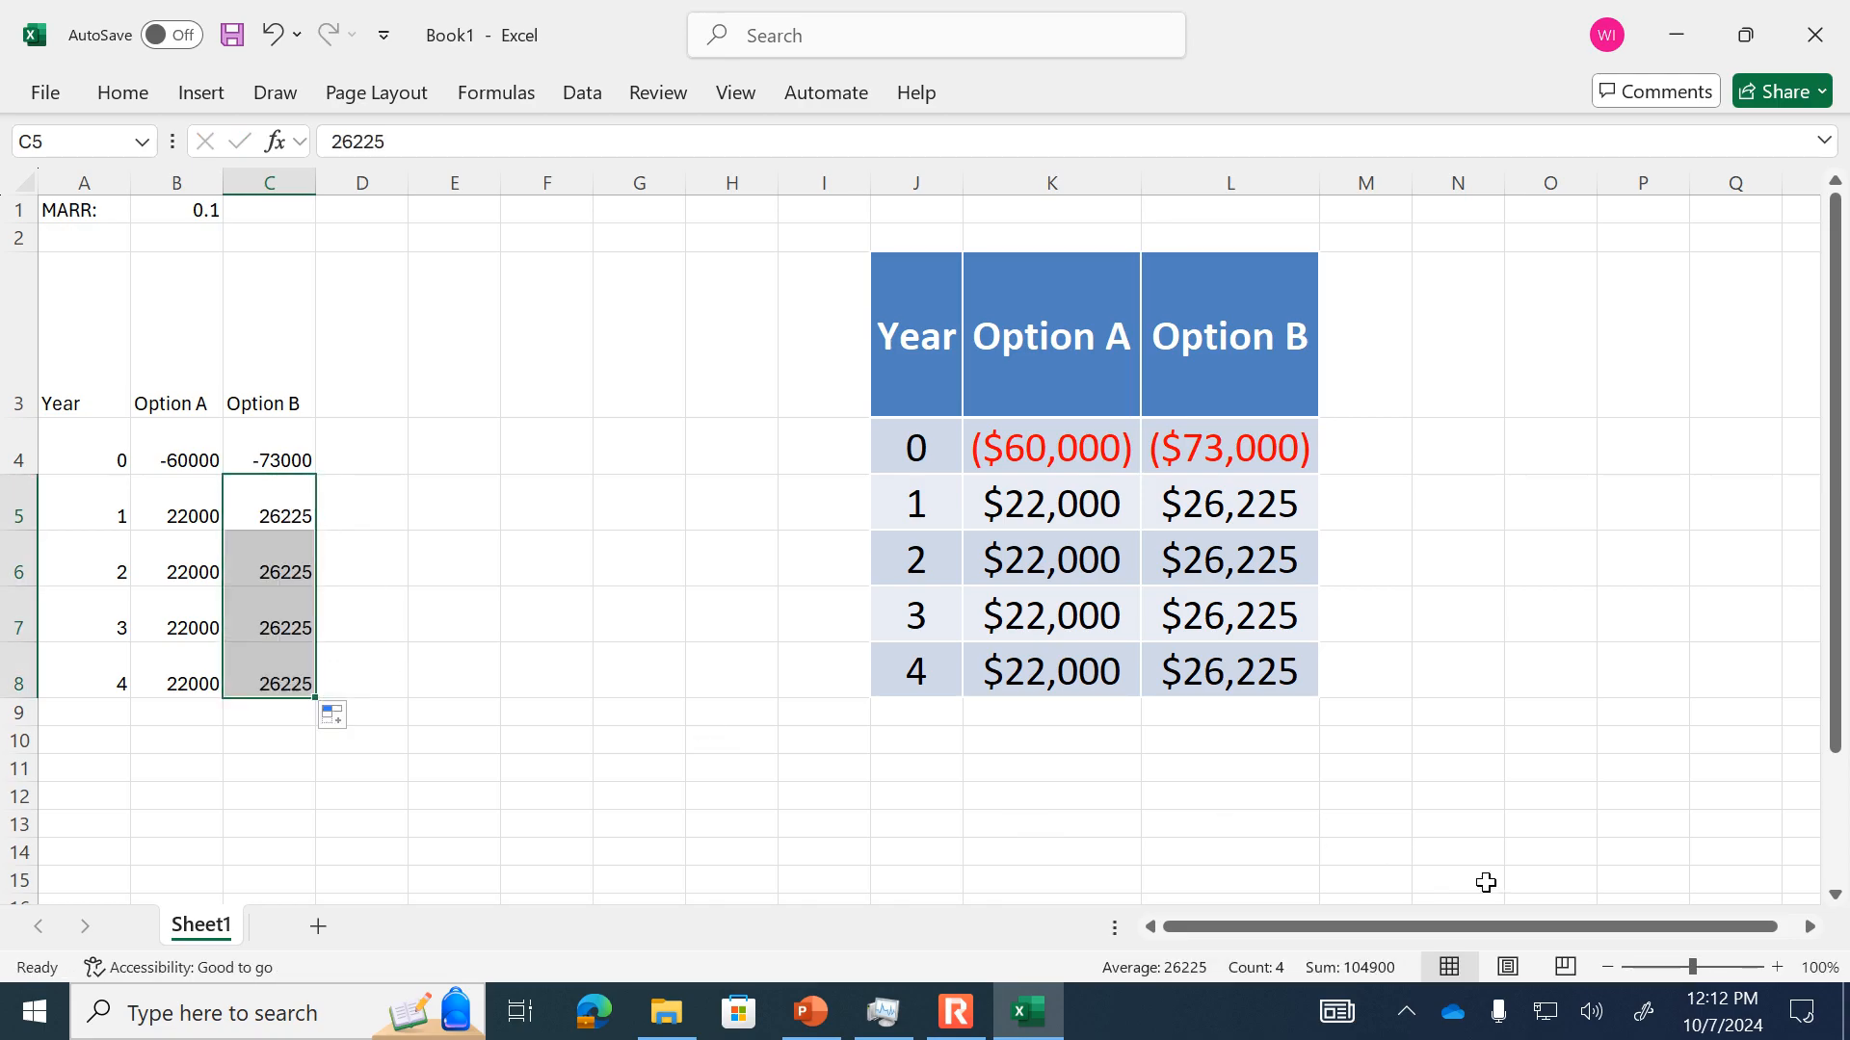
- Clear the contents of the pasted reference table in J3:L8
left_click(1778, 966)
left_click(1777, 966)
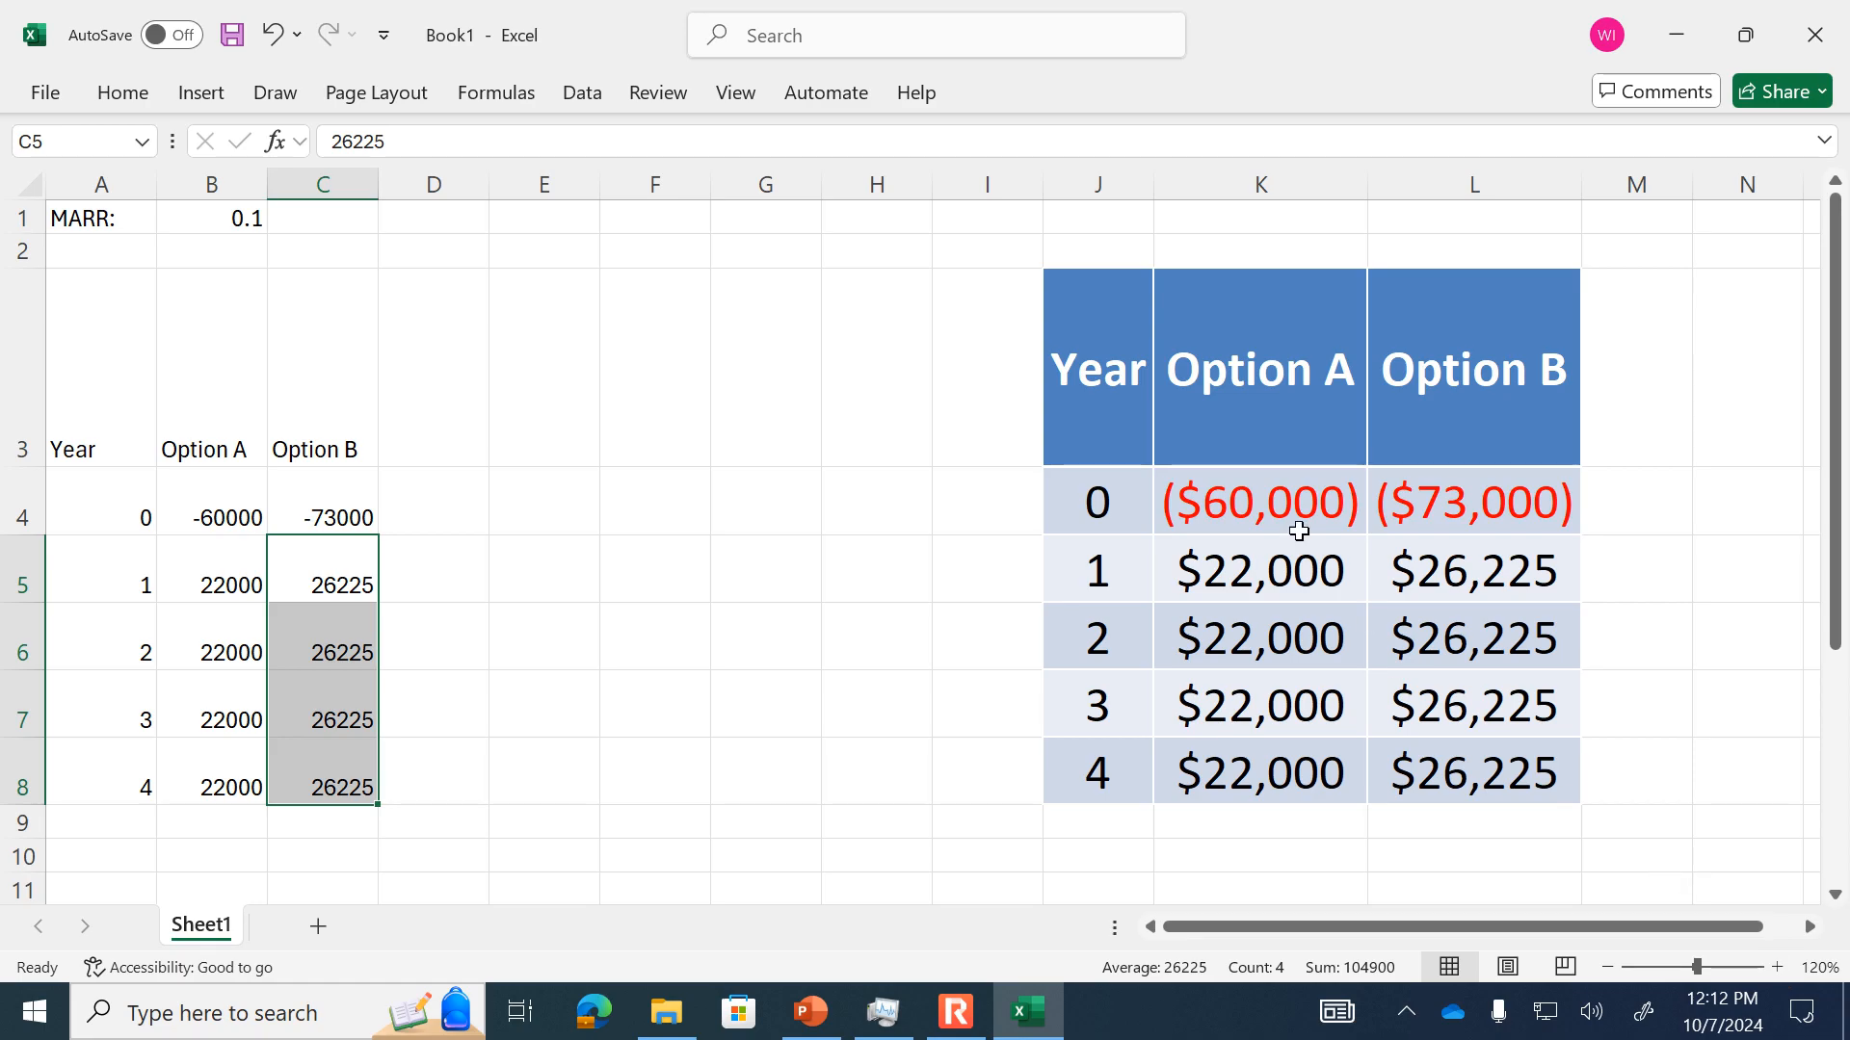
left_click_drag(1107, 330, 1044, 380)
left_click(1570, 819)
key("Delete")
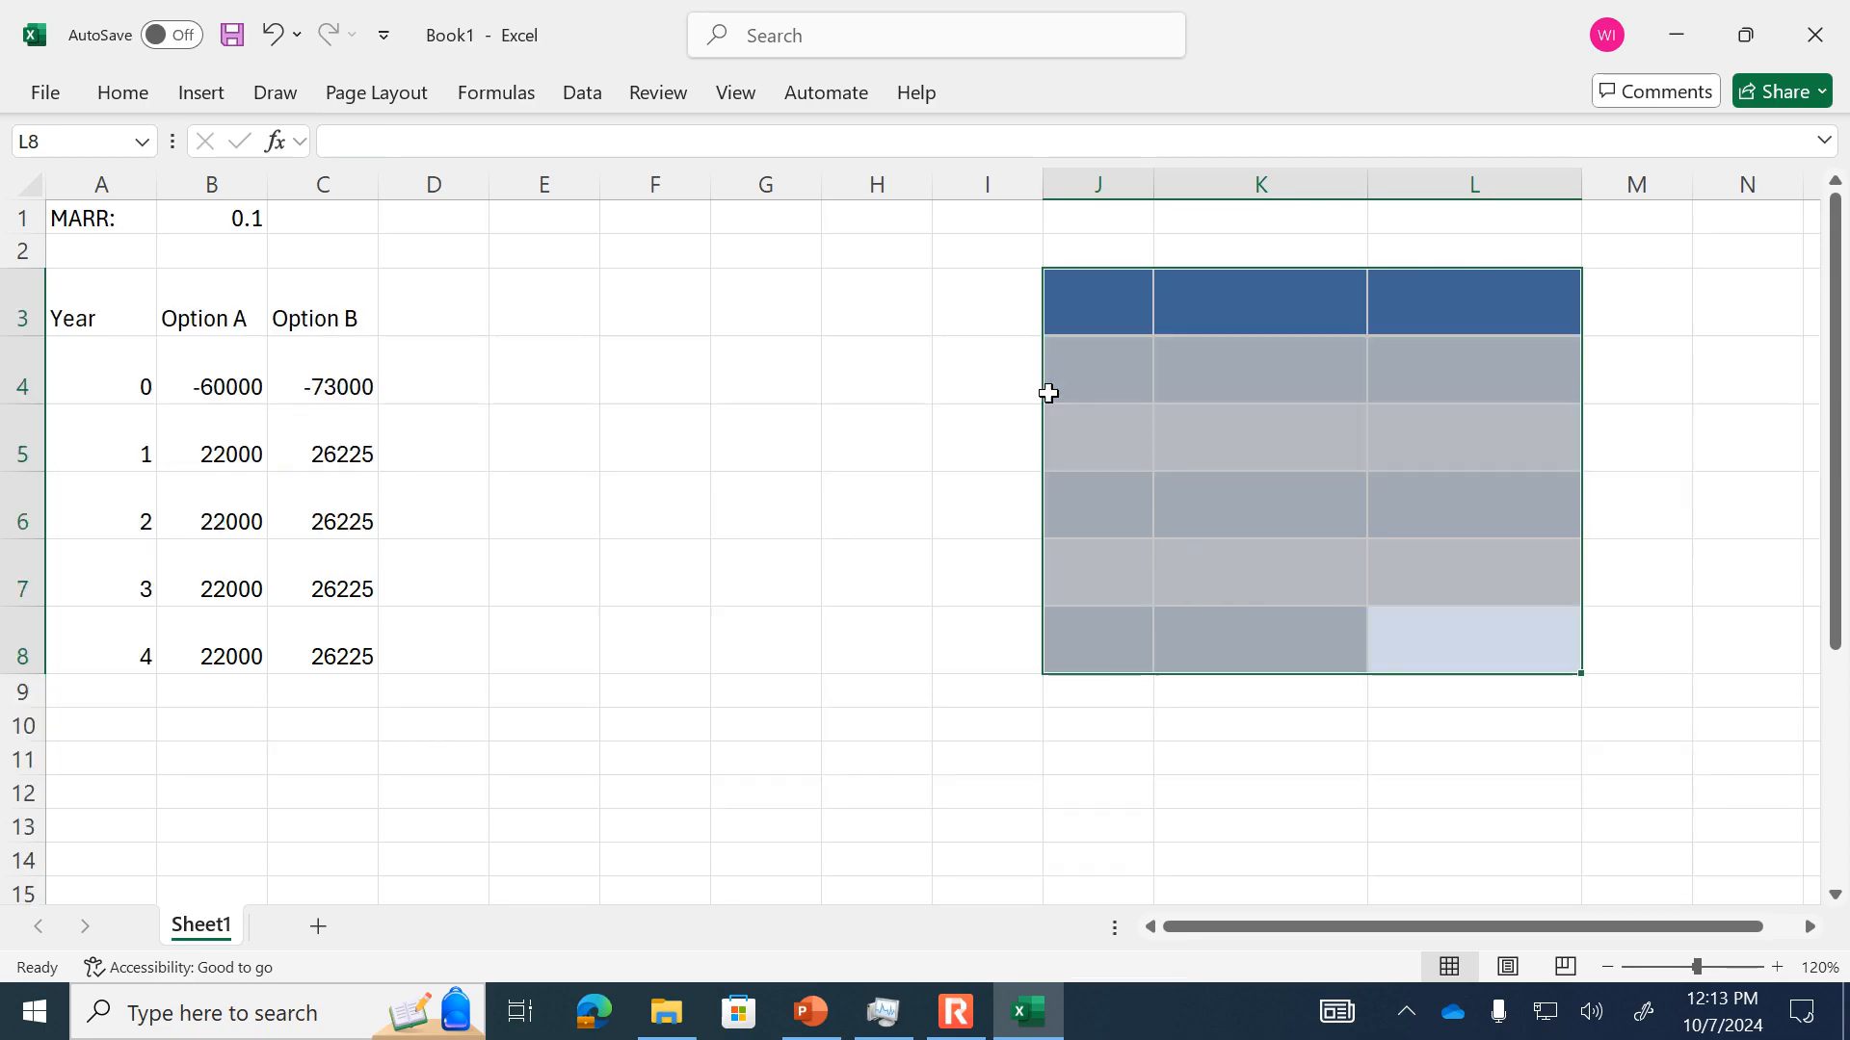
- Delete columns I through M to remove the leftover formatting of the pasted table
left_click(1026, 718)
left_click(1038, 183)
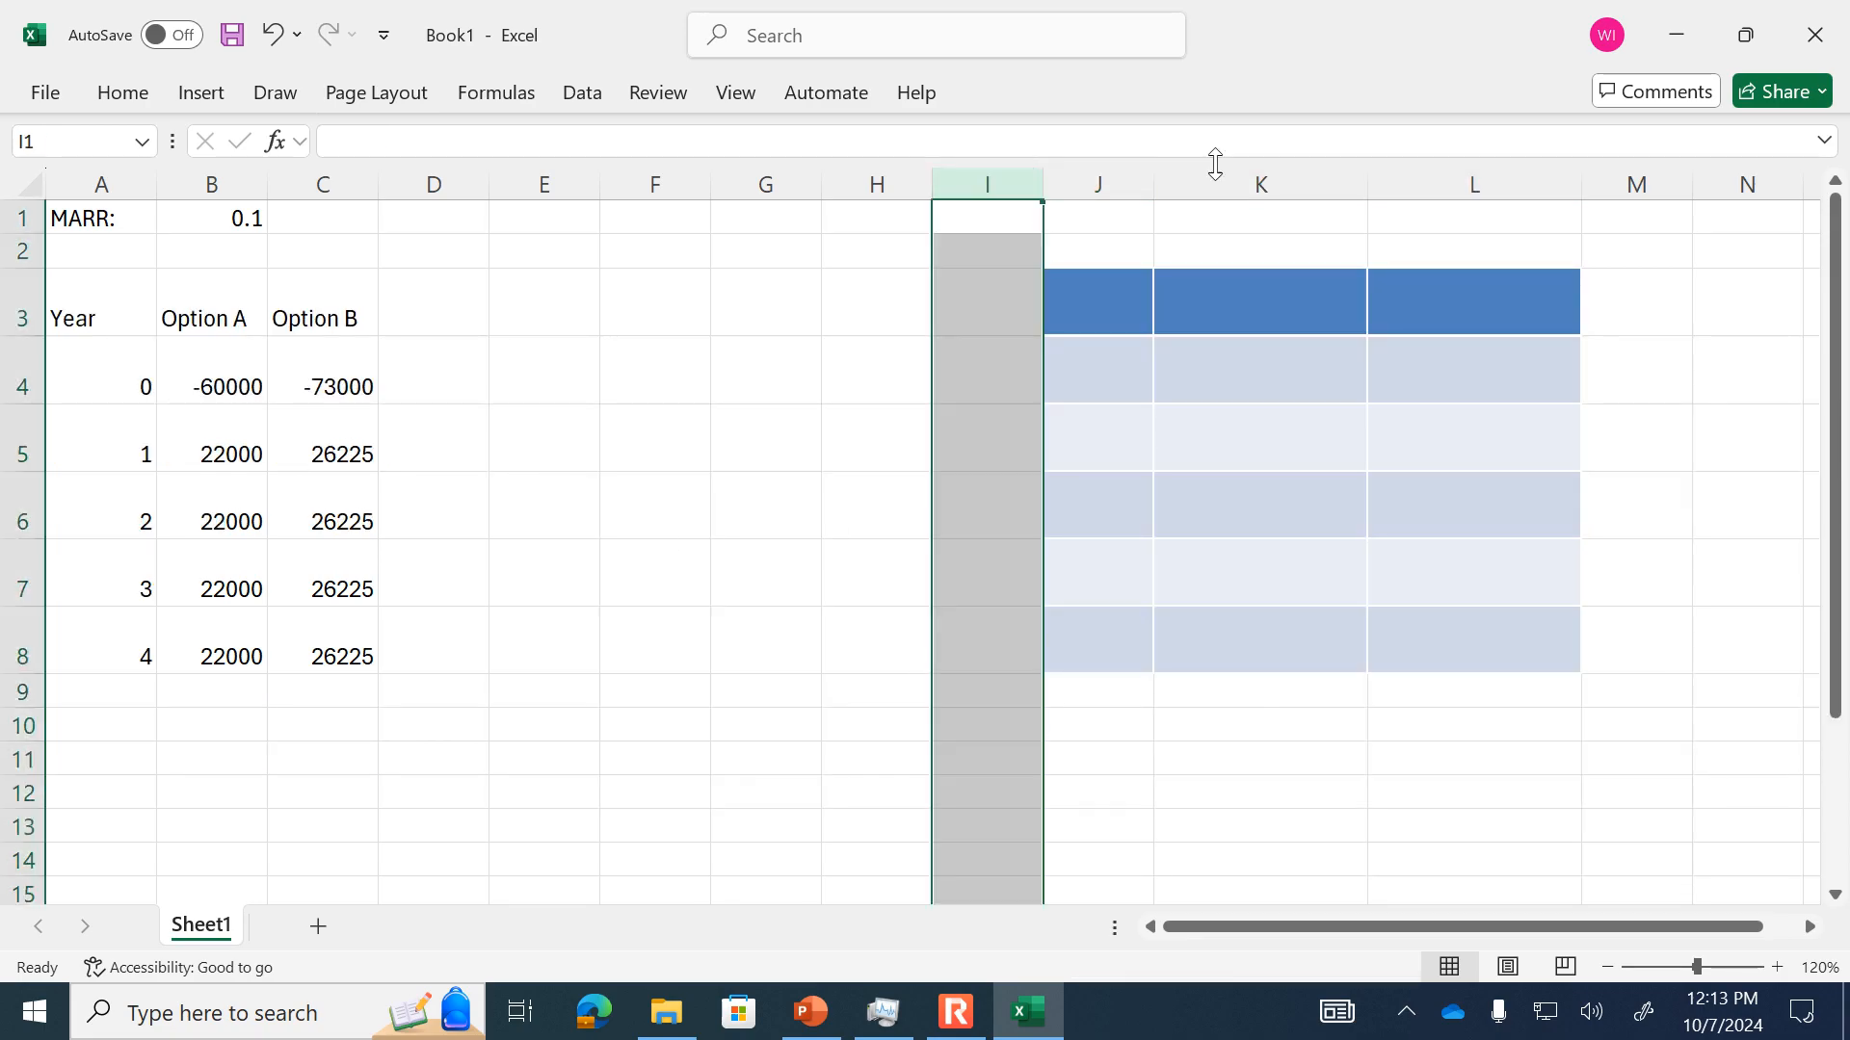
left_click(1630, 184, "shift")
right_click(1635, 193)
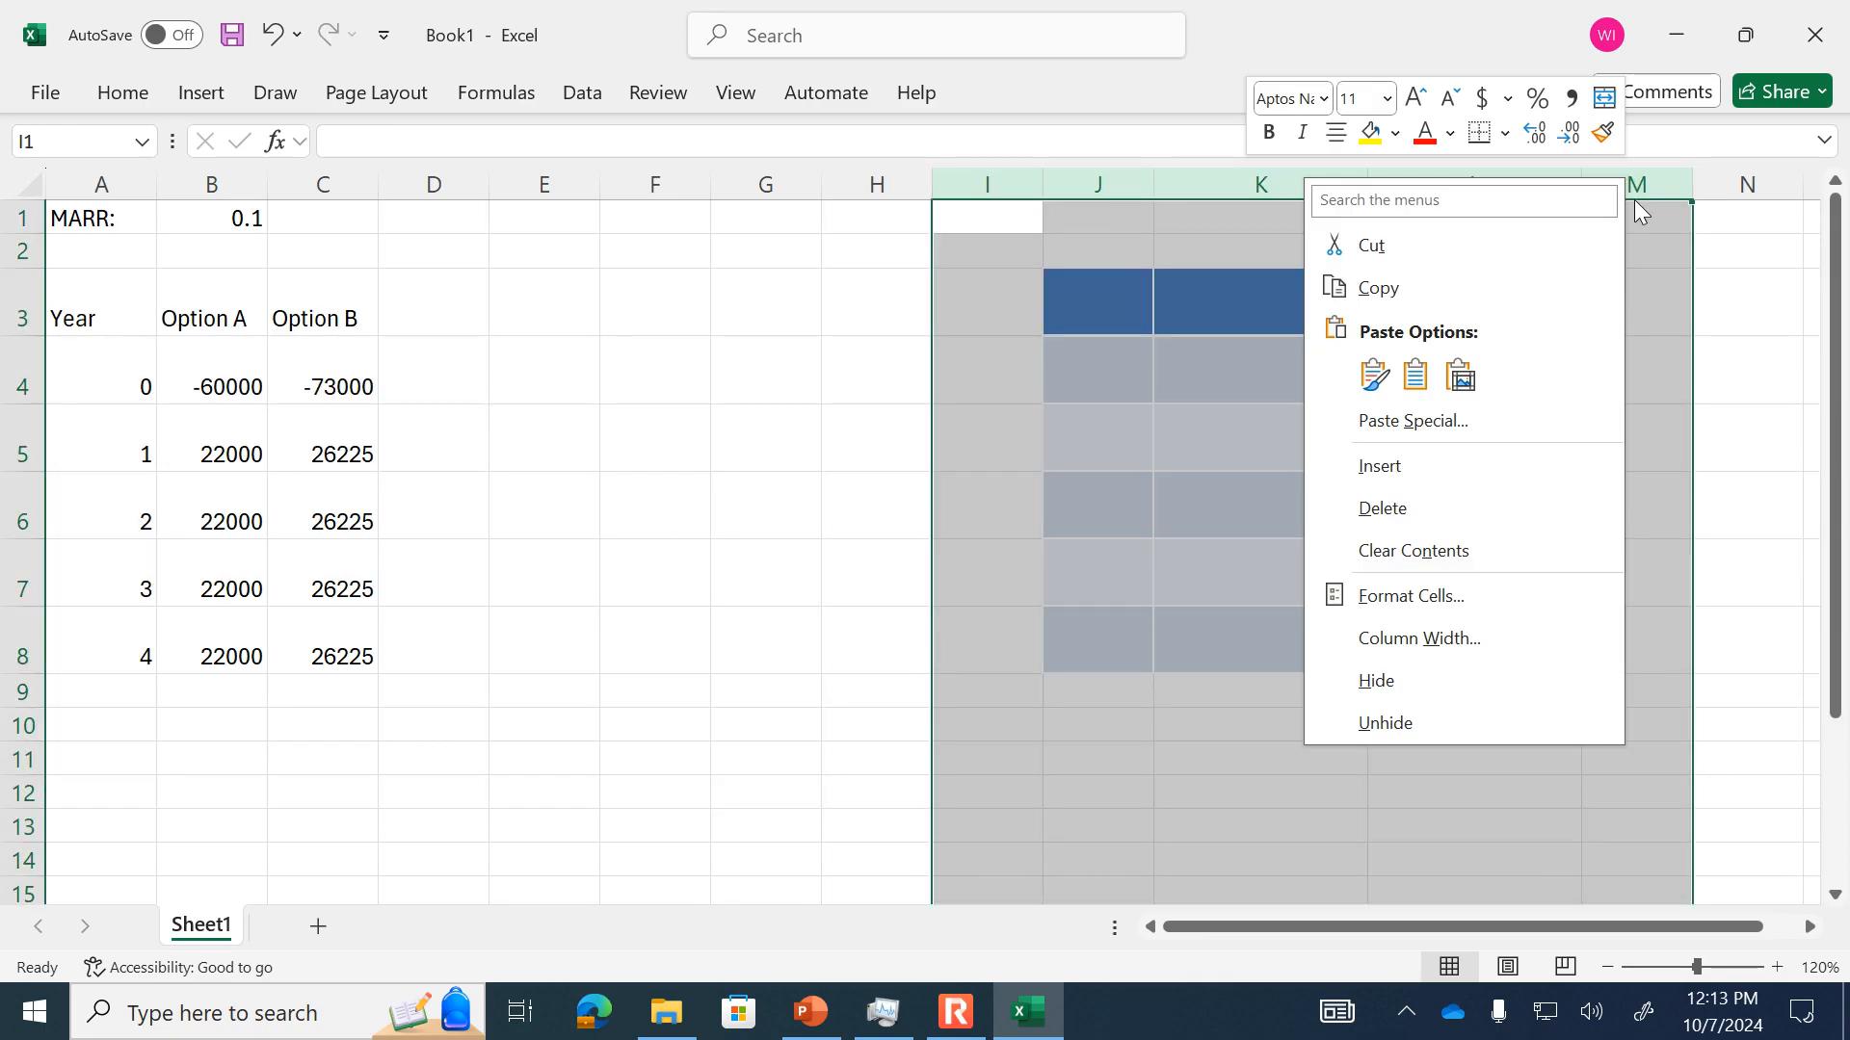
left_click(1511, 511)
left_click(768, 609)
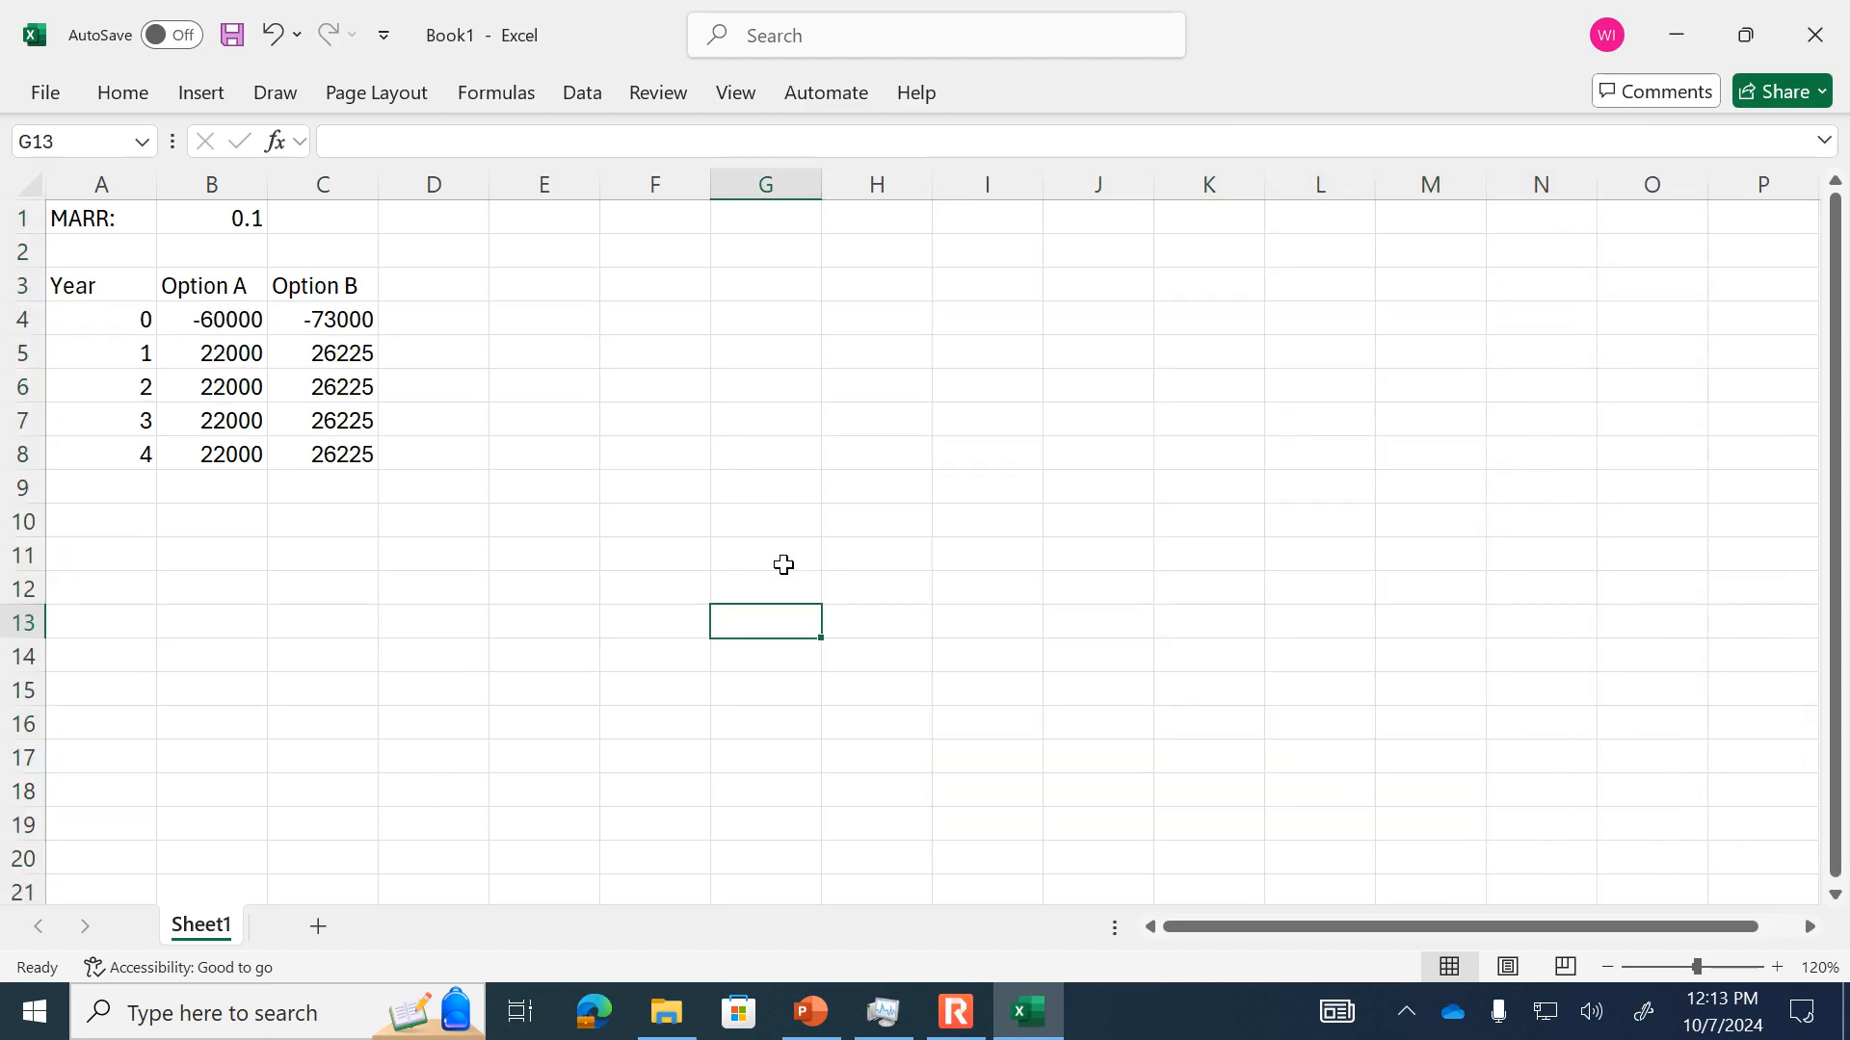
left_click(231, 286)
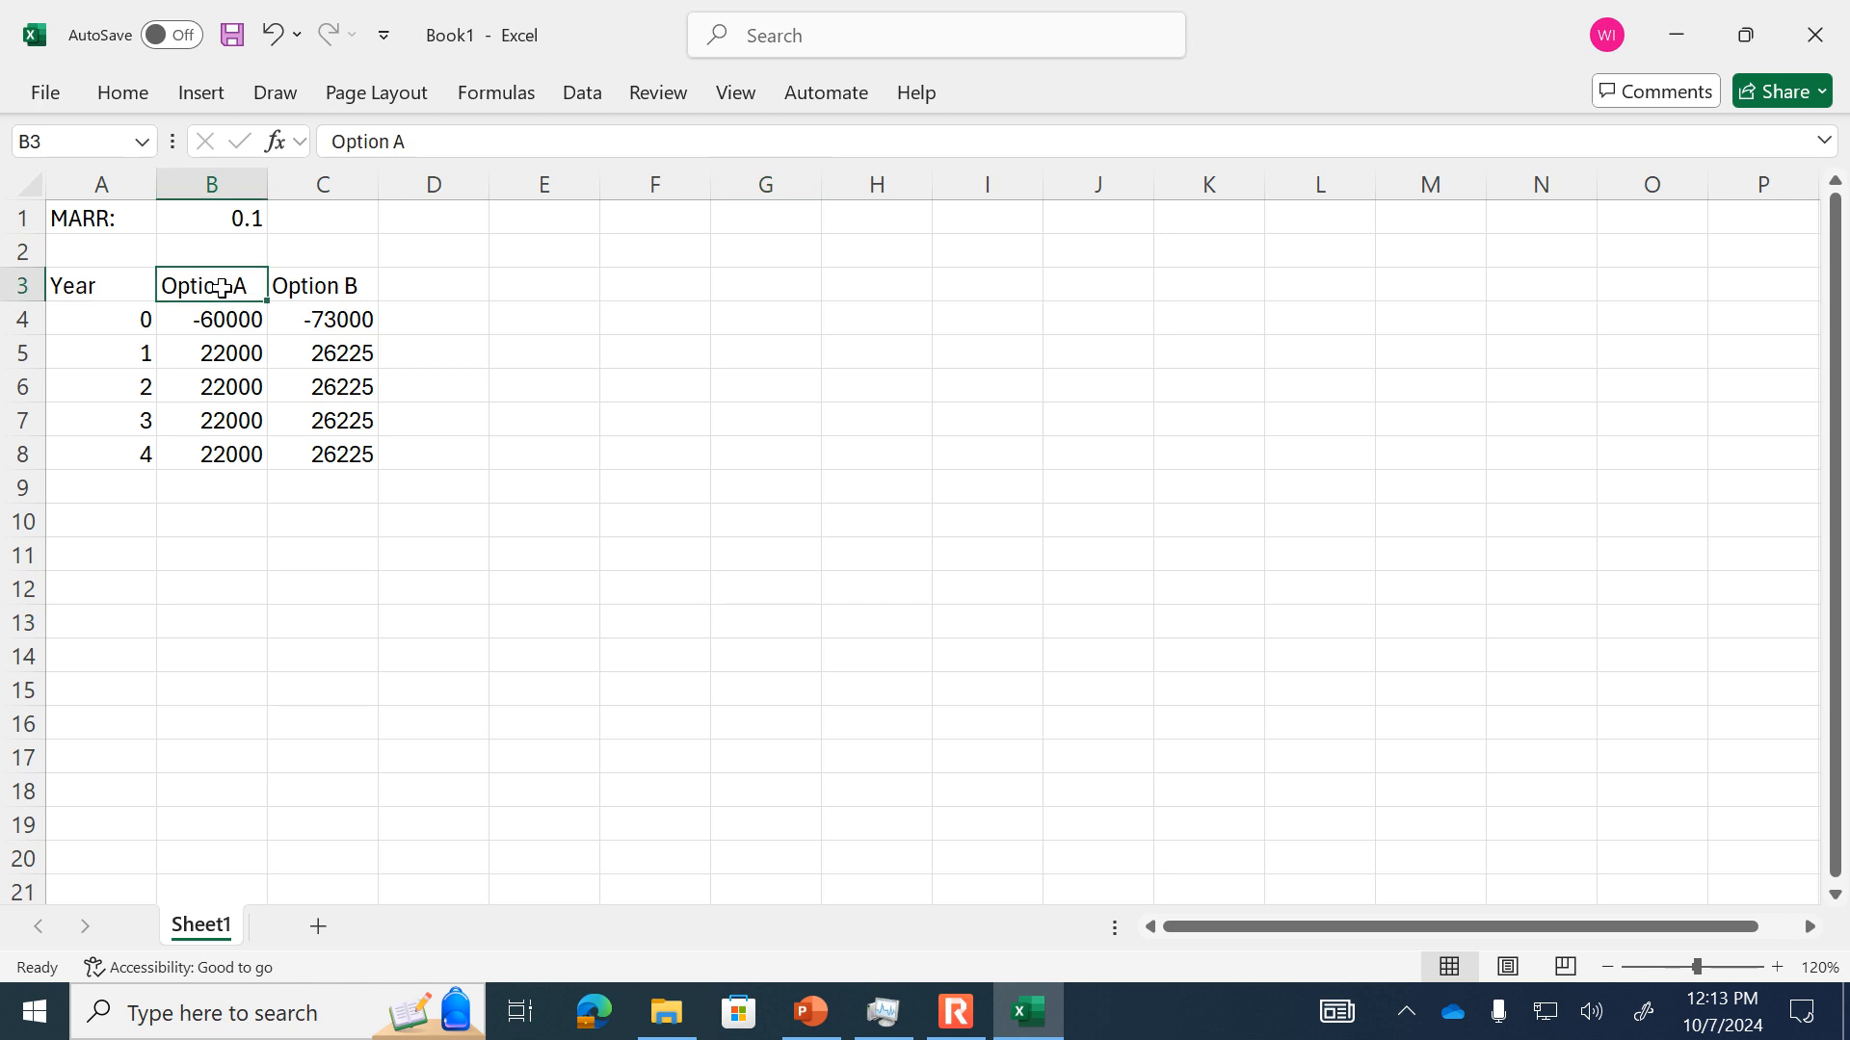
left_click(318, 287)
left_click(243, 222)
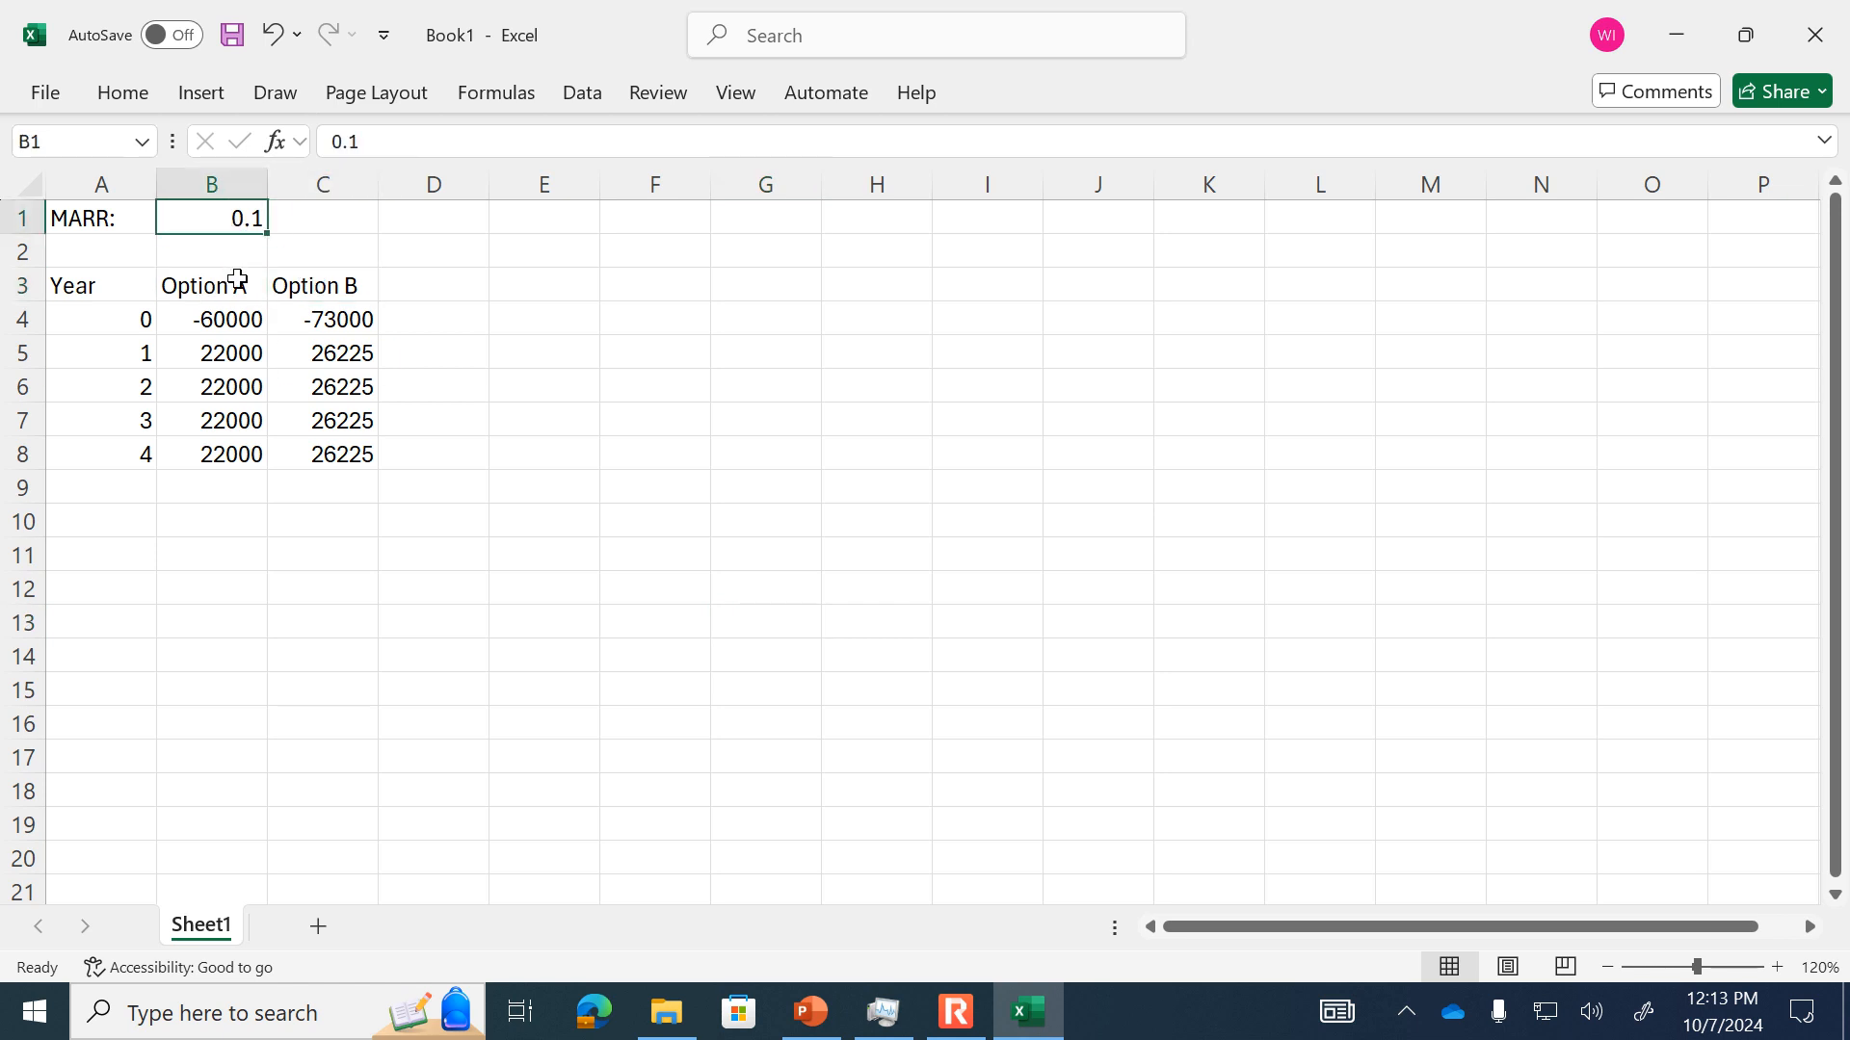
- Label cell A10 "IRR:" and calculate Option A's internal rate of return in B10 with =IRR(B4:B8)
left_click(92, 526)
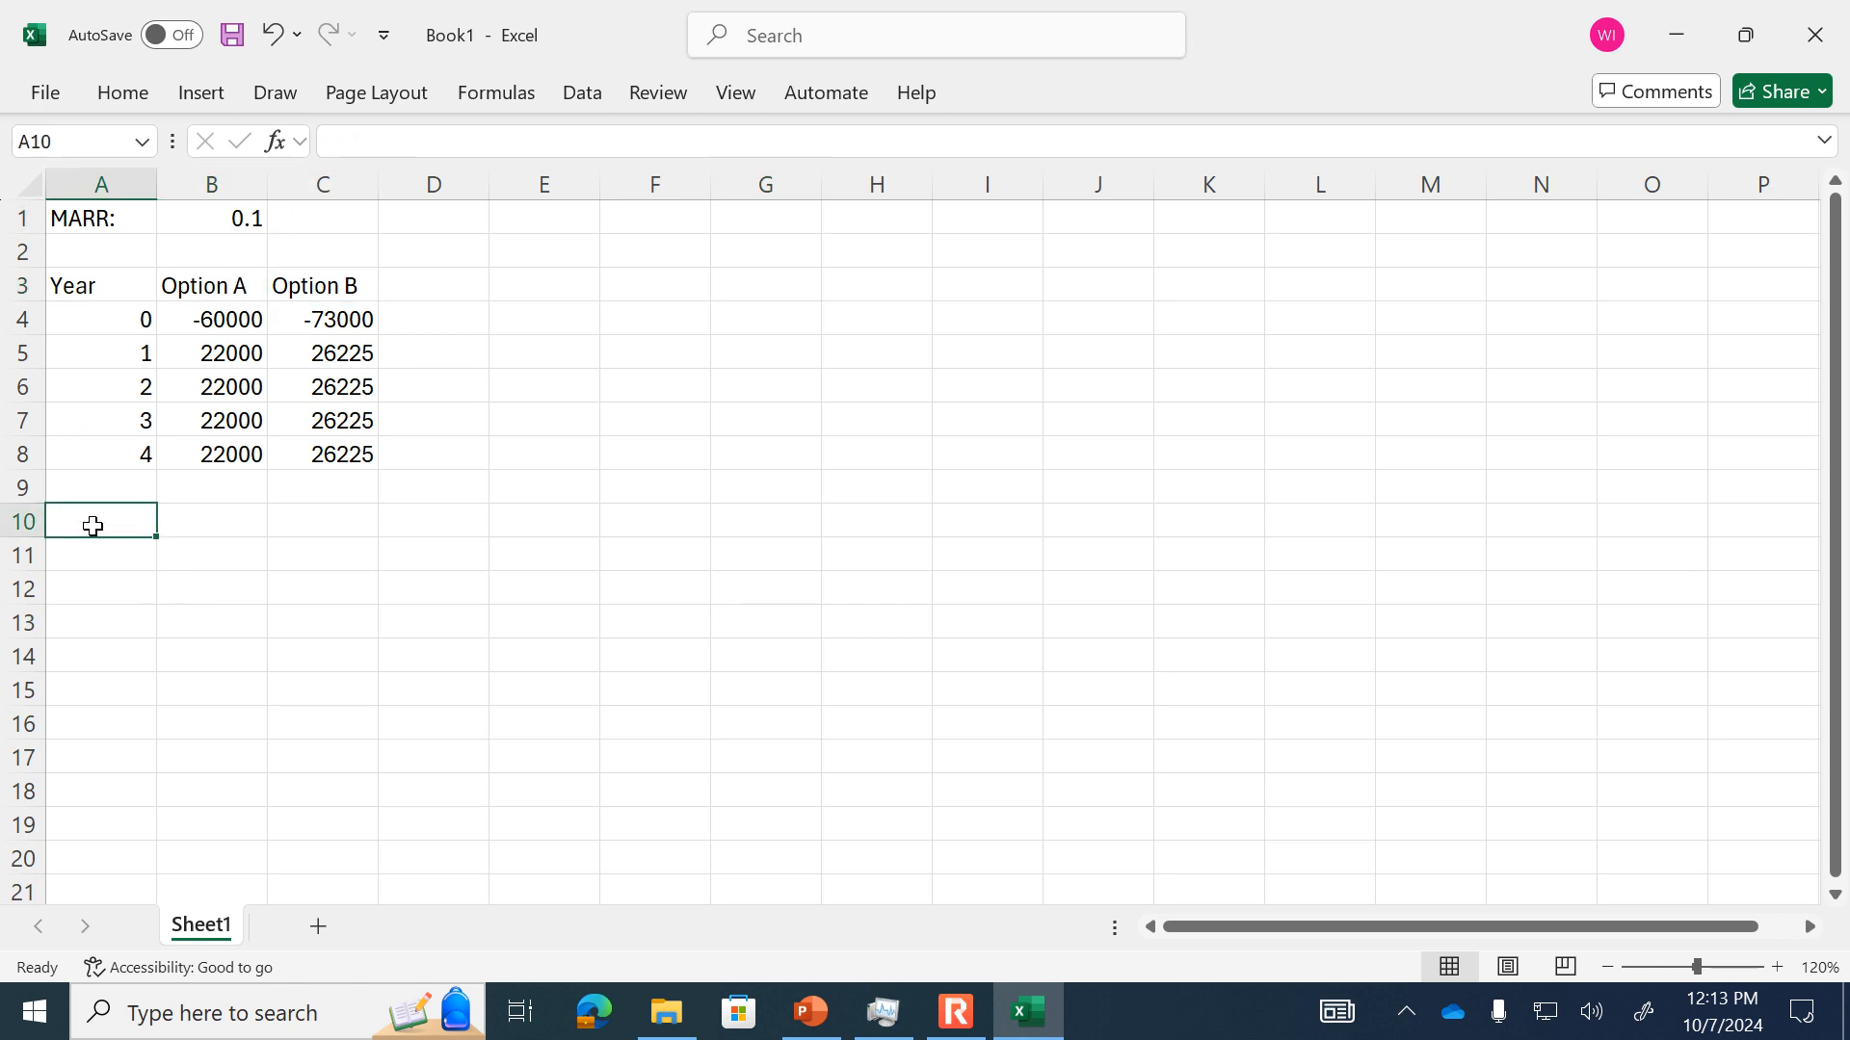
type("I")
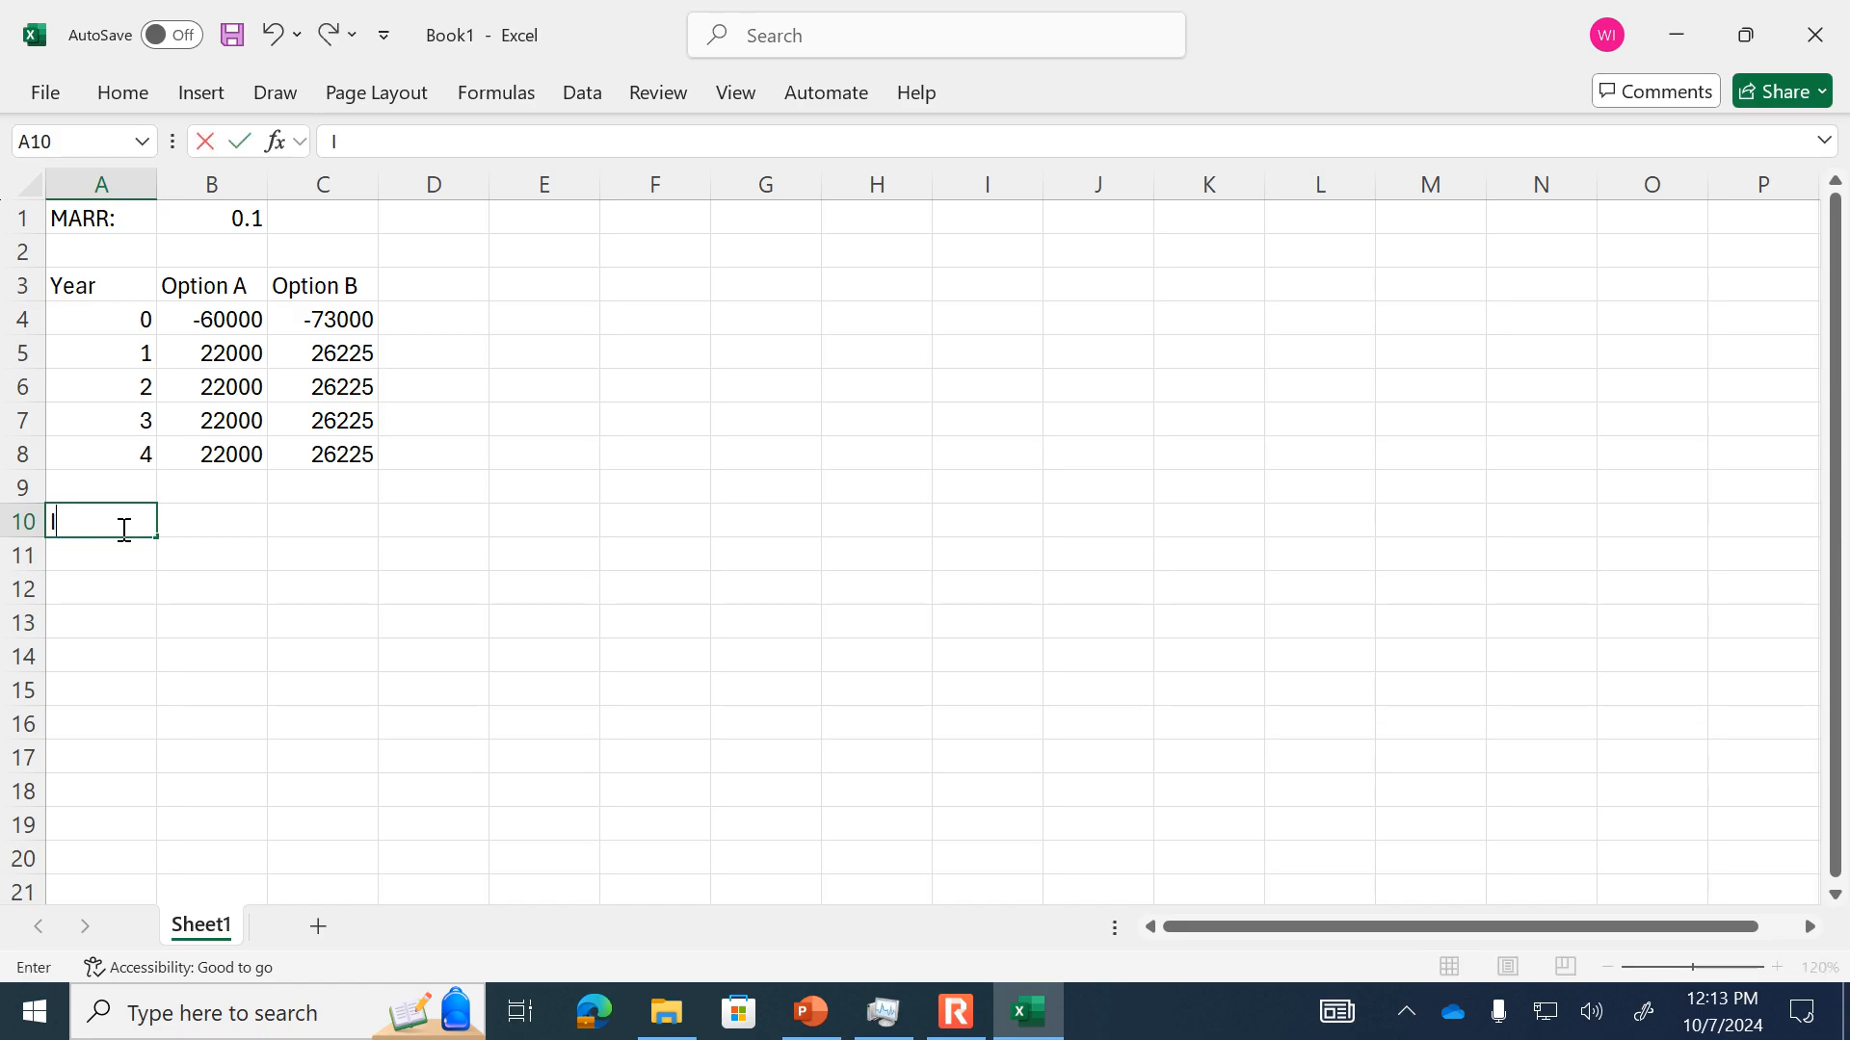
type("RR:")
key("Tab")
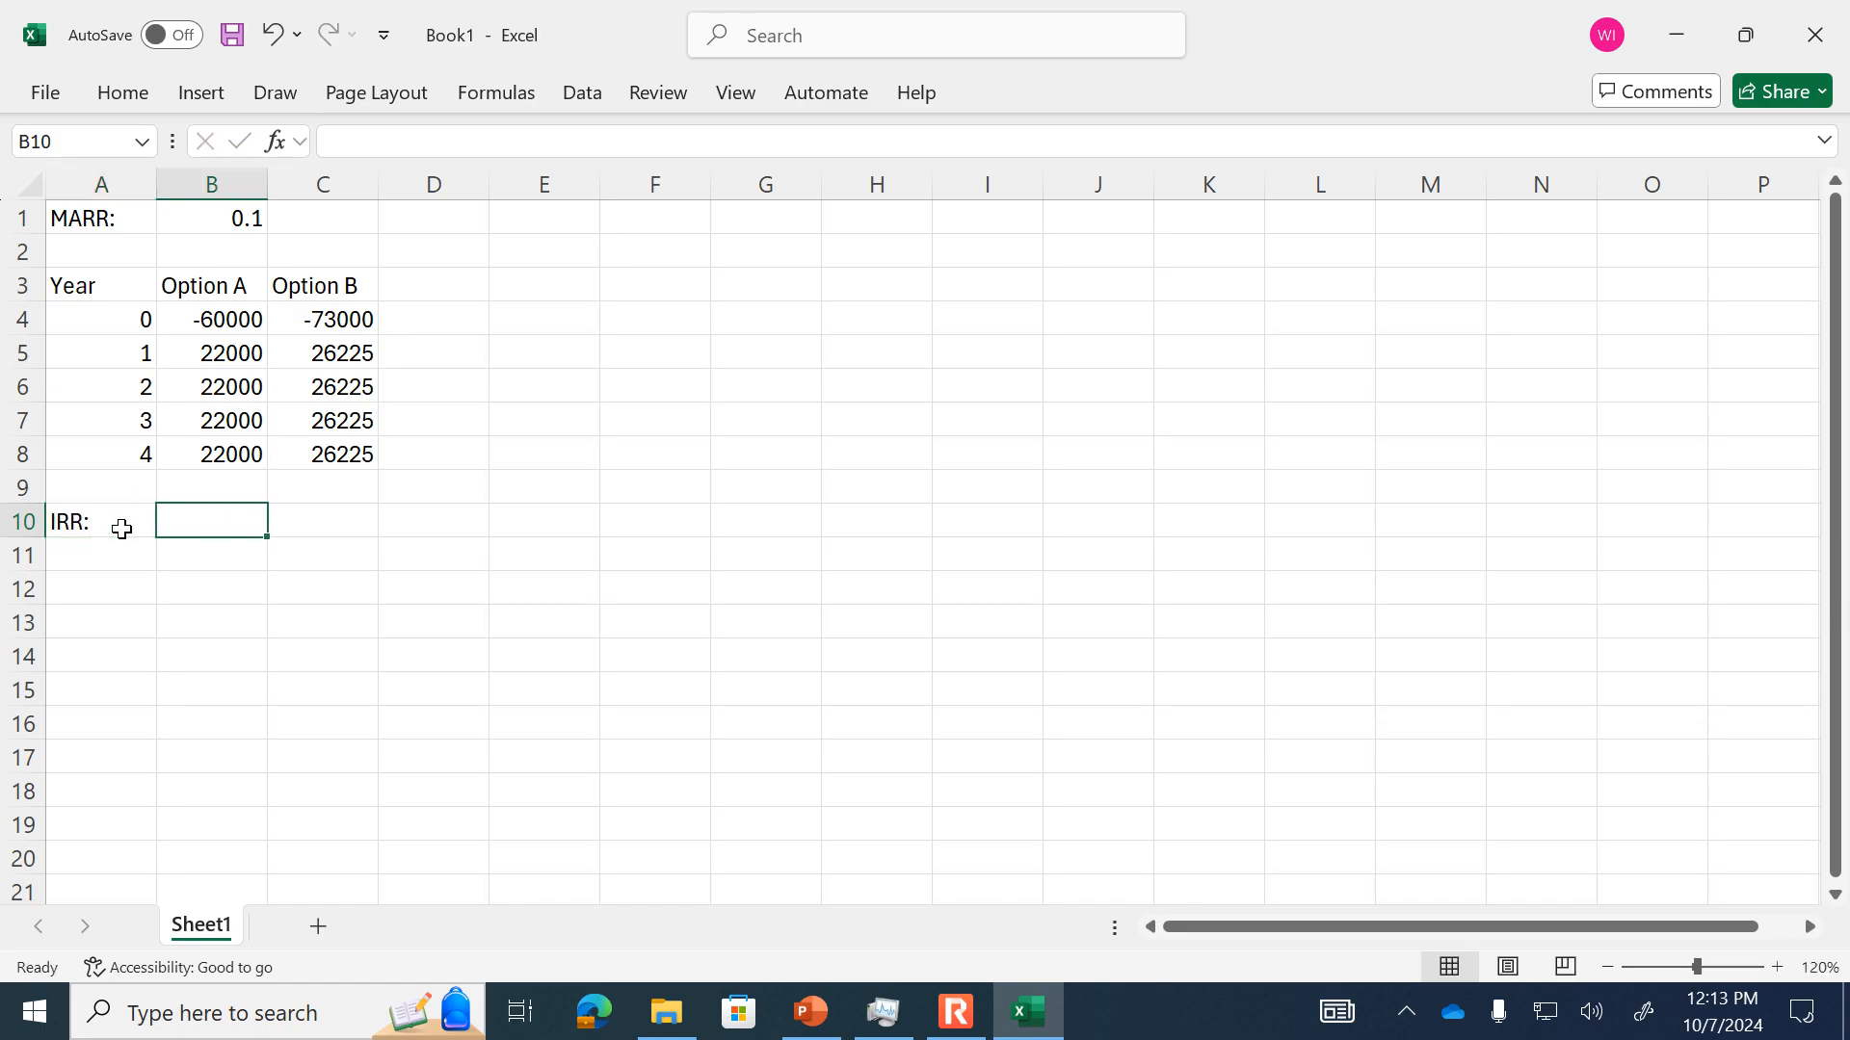
type("=irr")
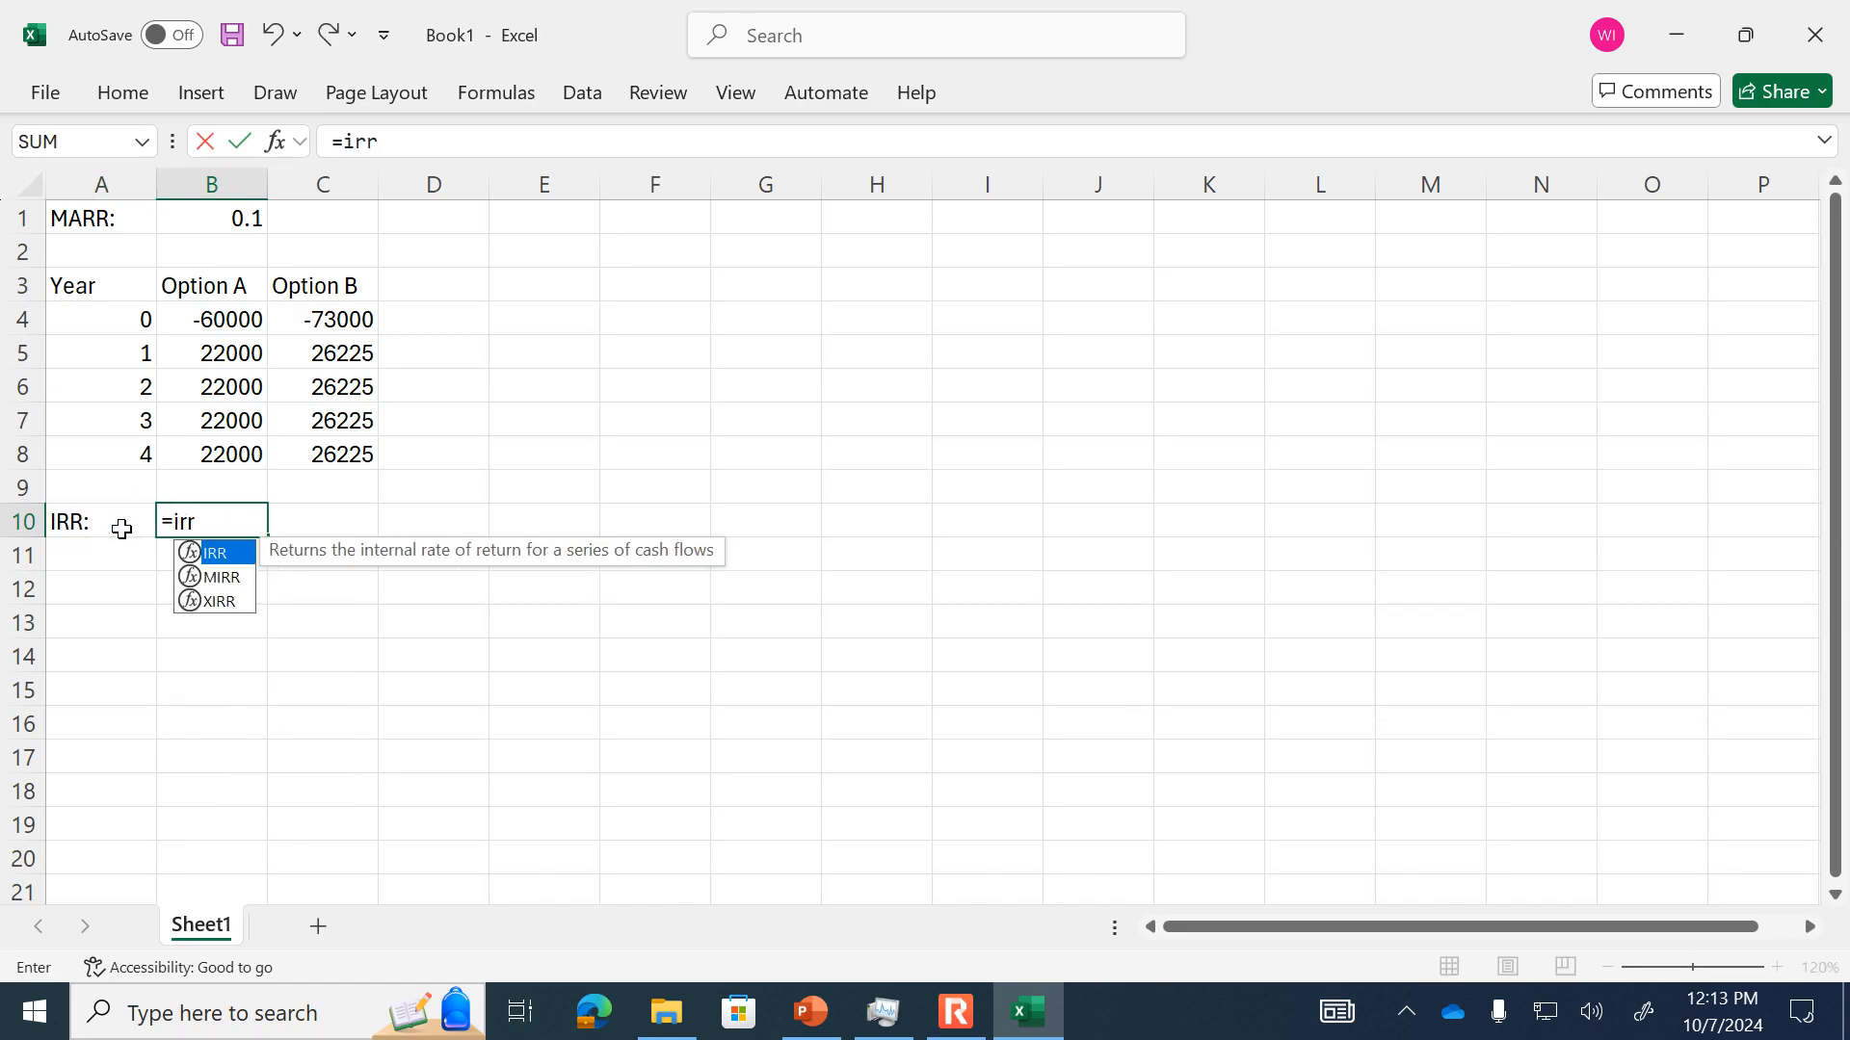
type("(")
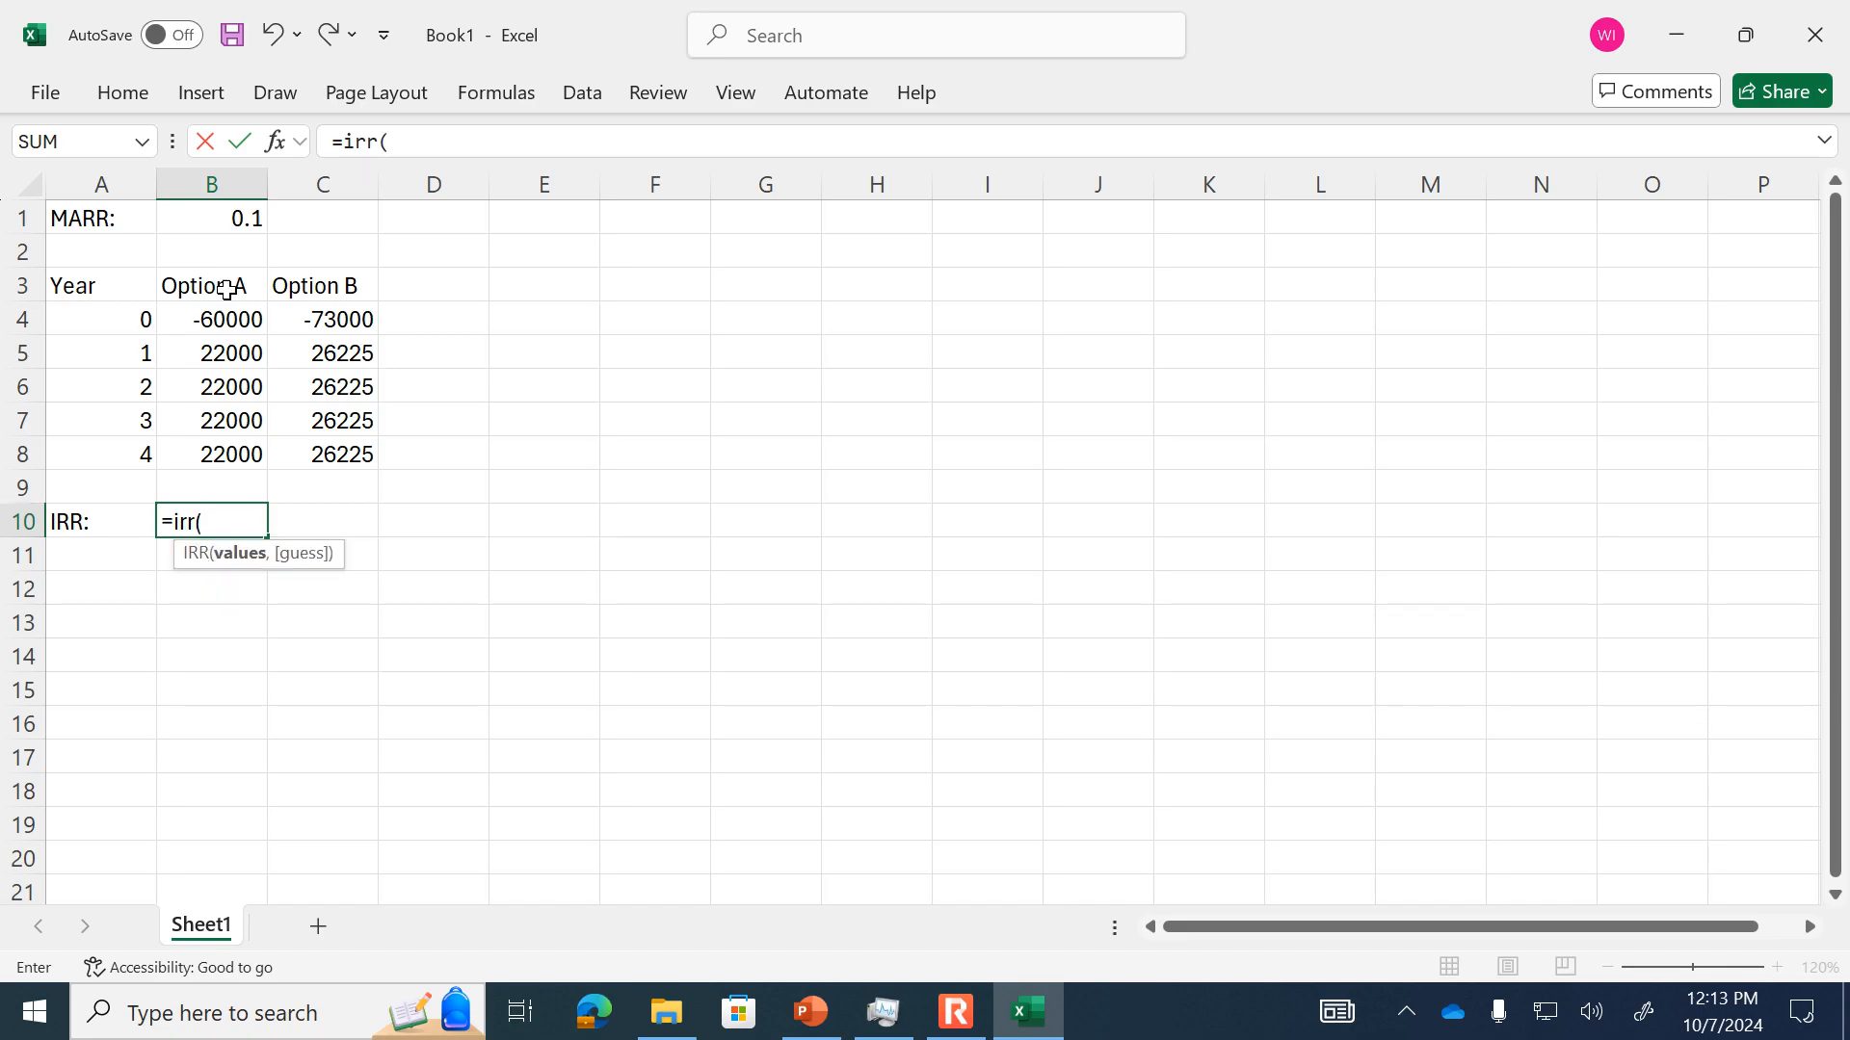
left_click_drag(226, 318, 235, 447)
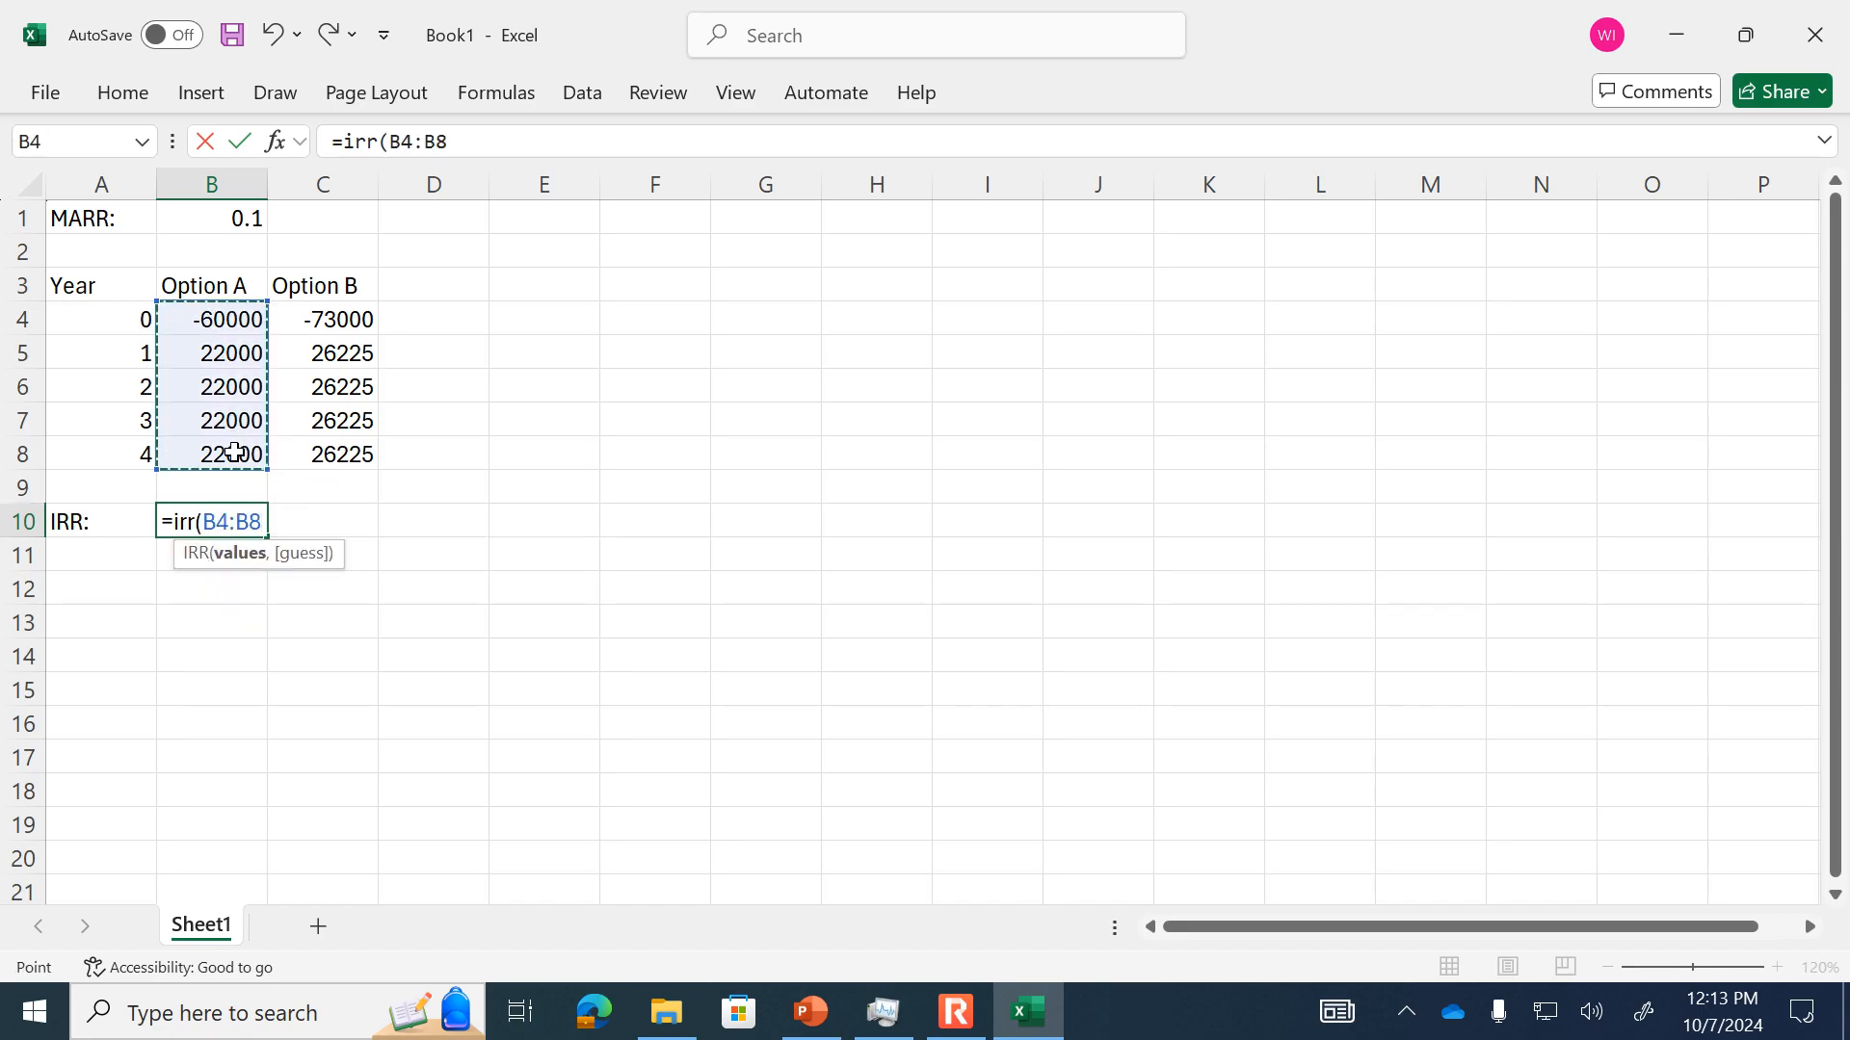
type(")")
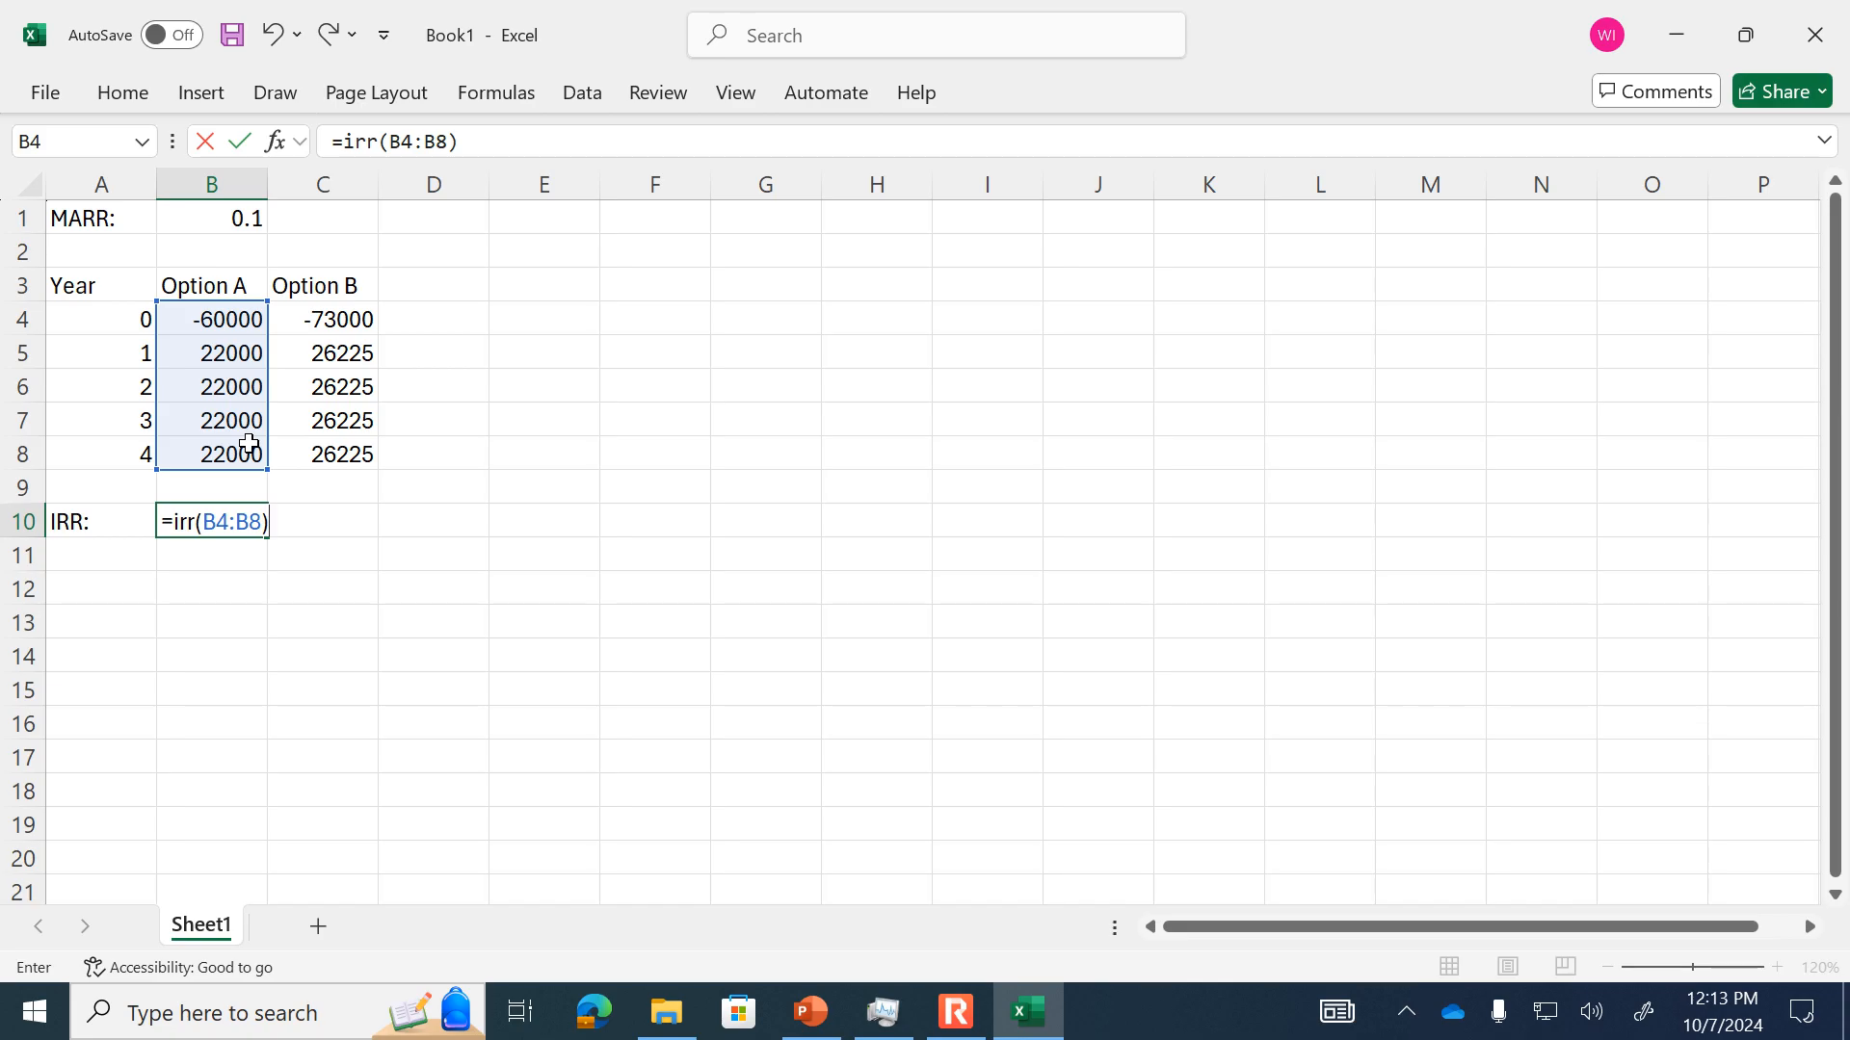
key("Return")
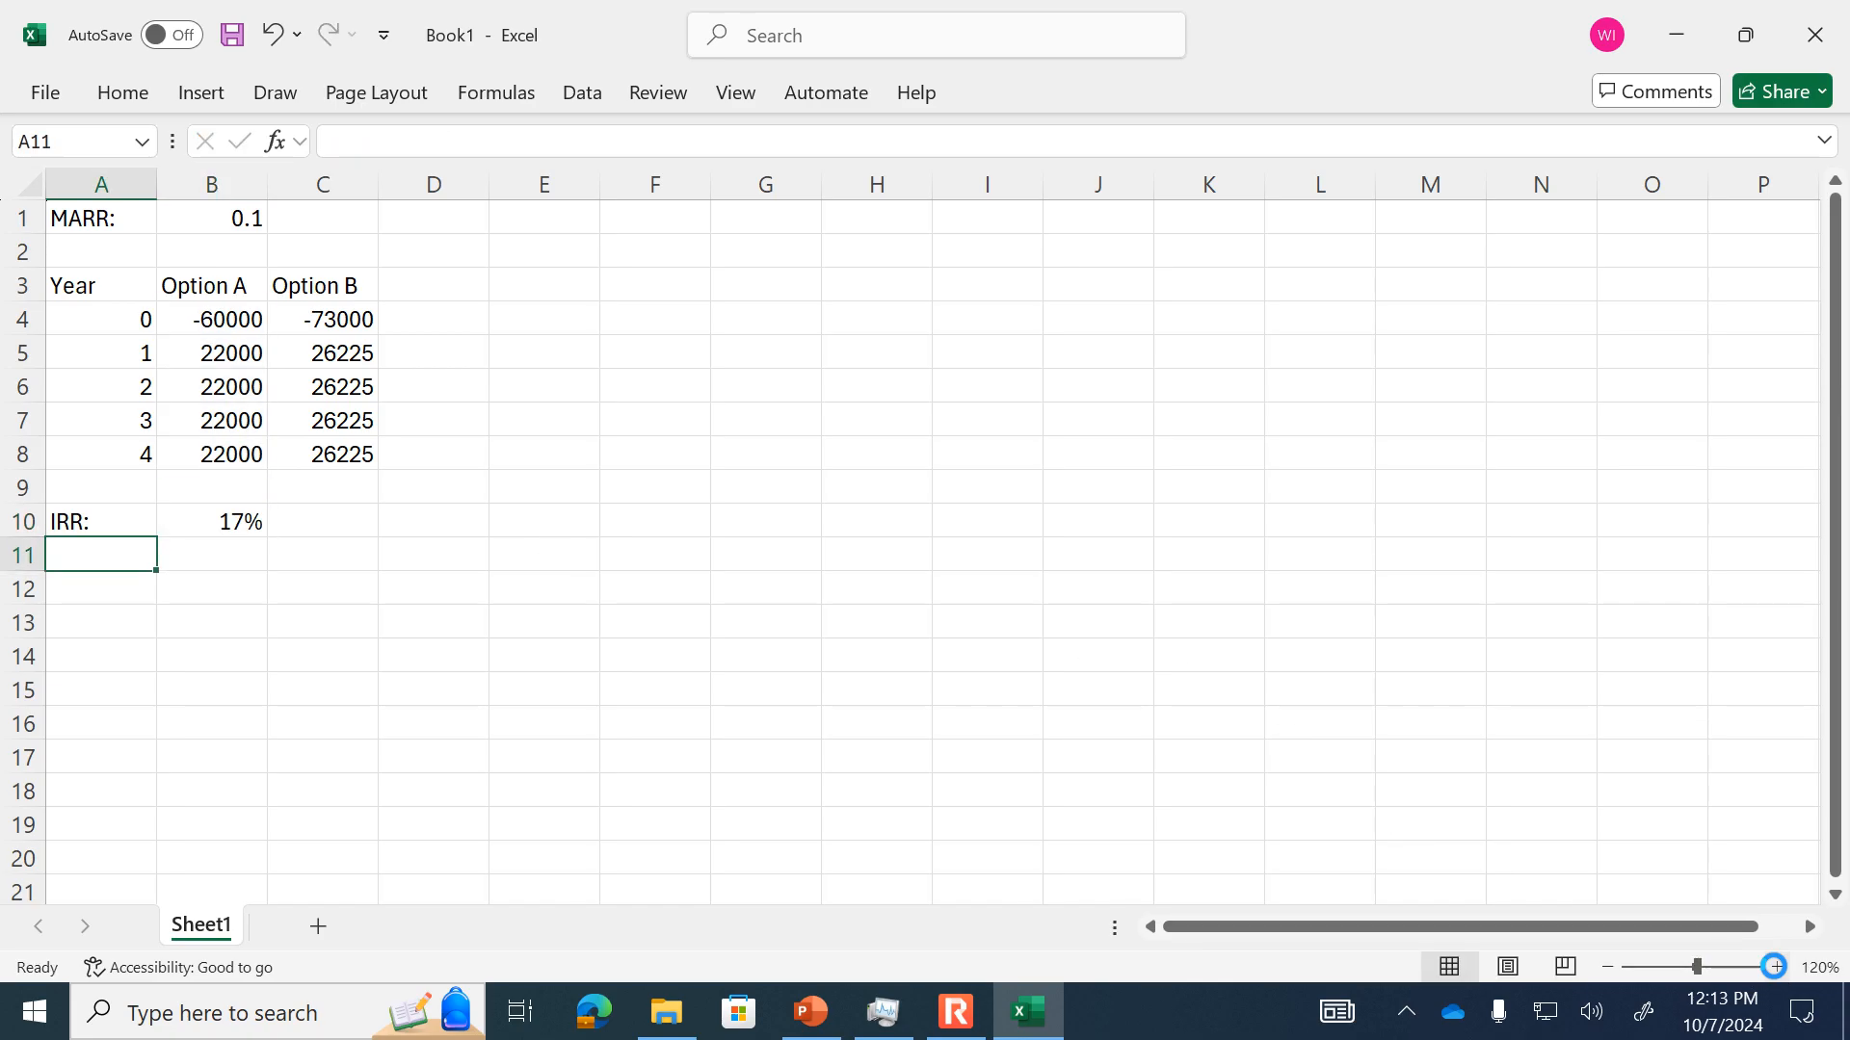
- Display Option A's IRR percentage in B10 with one decimal place
left_click(1772, 967)
left_click(1773, 967)
left_click(1773, 967)
left_click(1773, 967)
left_click(1773, 967)
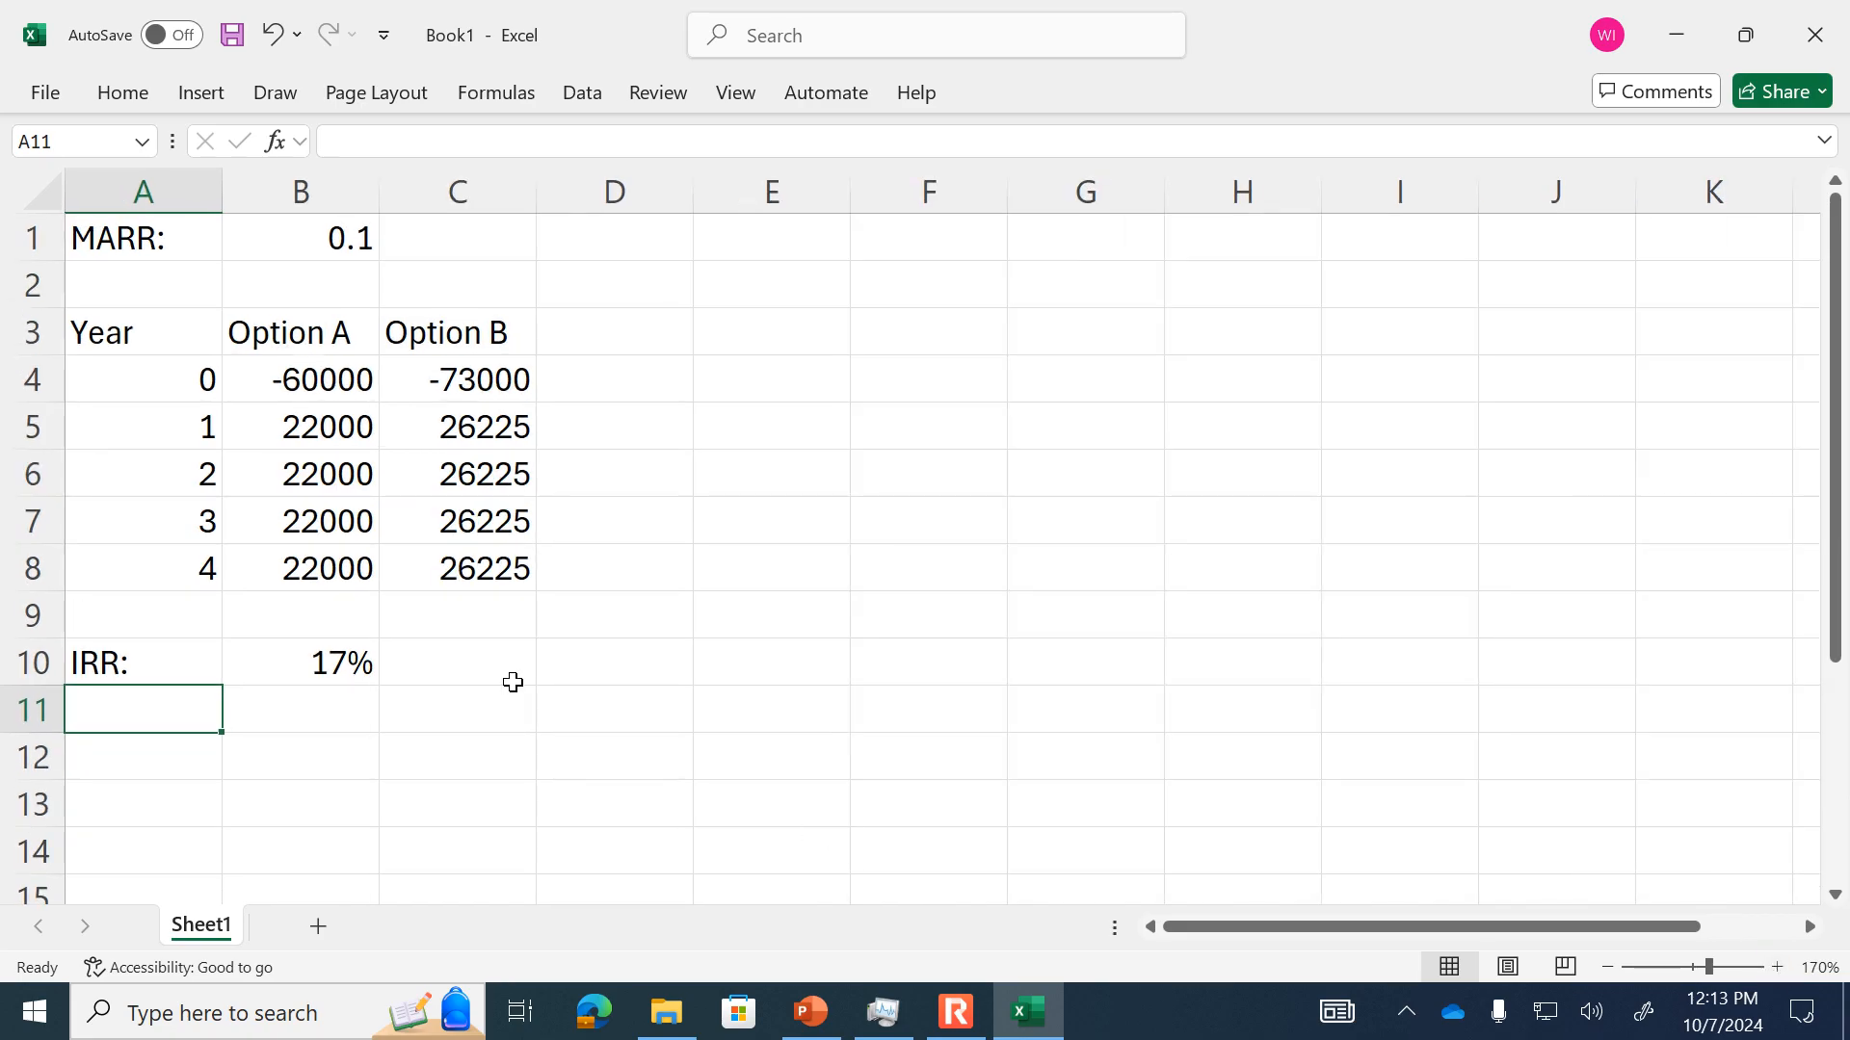
left_click(454, 652)
left_click(338, 658)
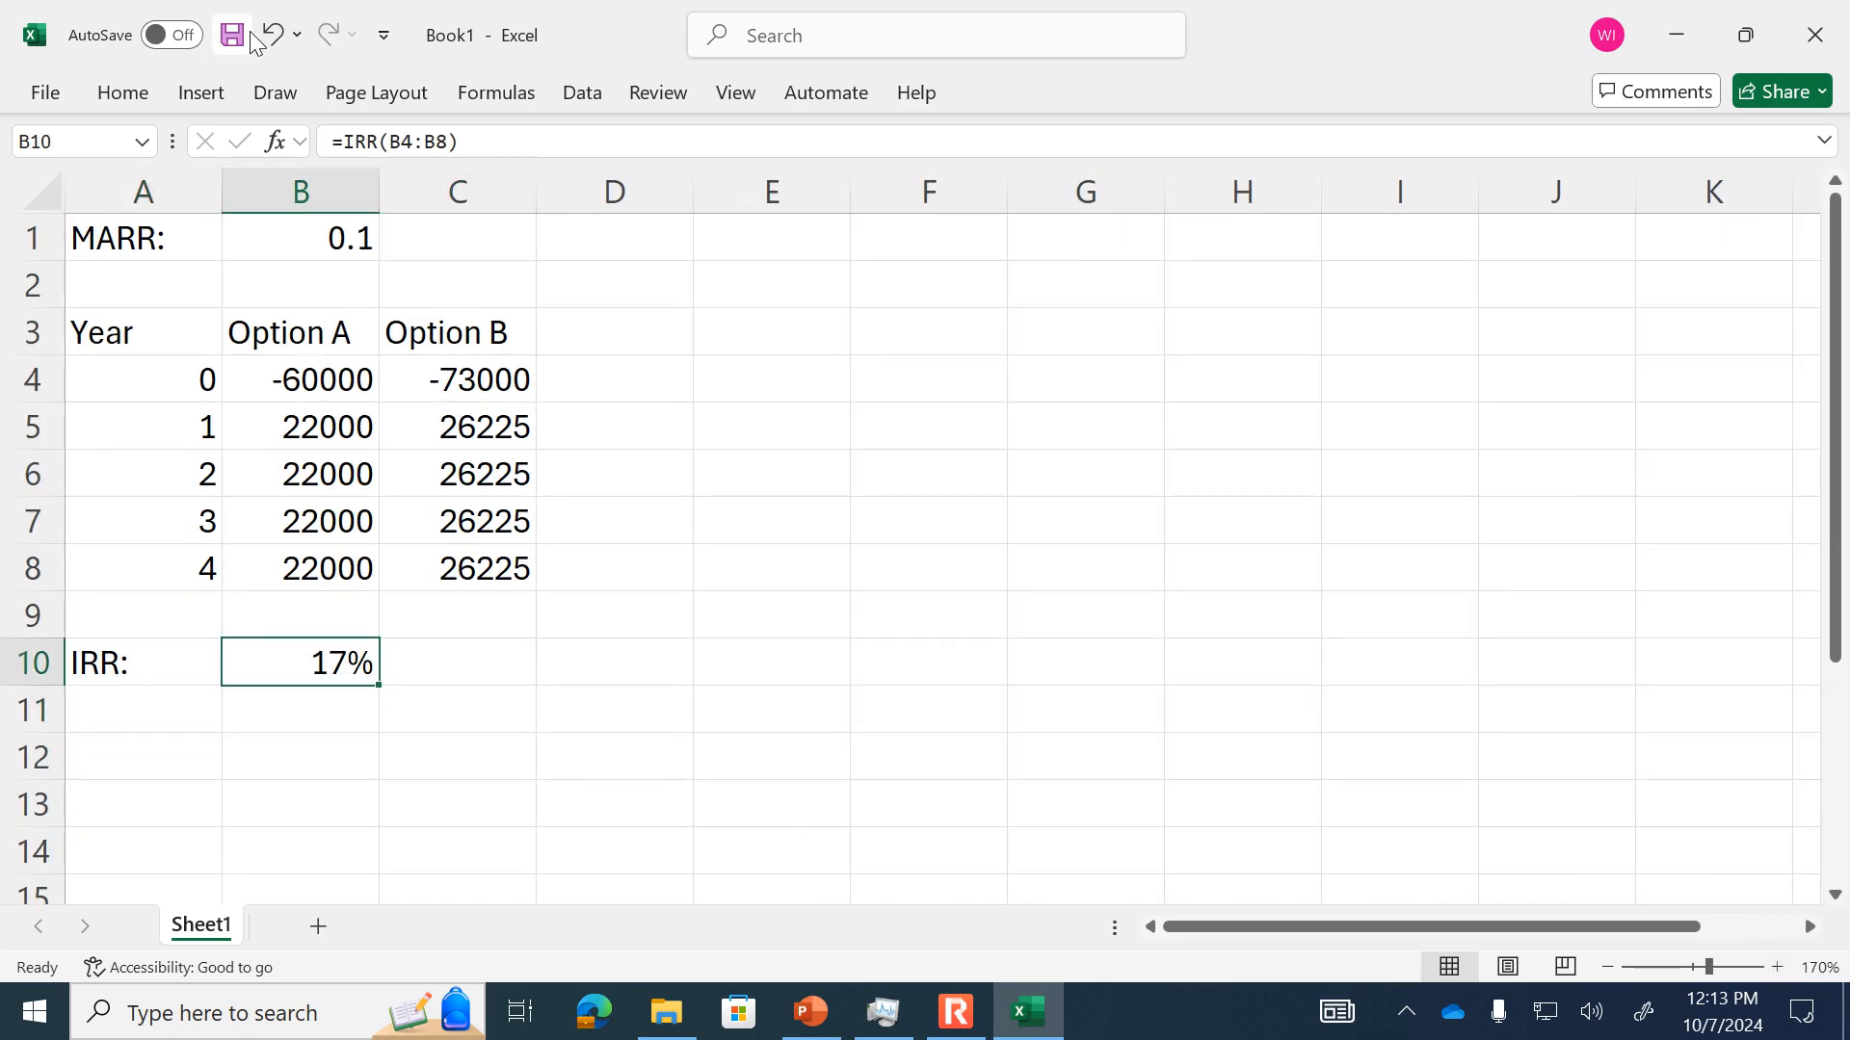
left_click(111, 99)
left_click(812, 211)
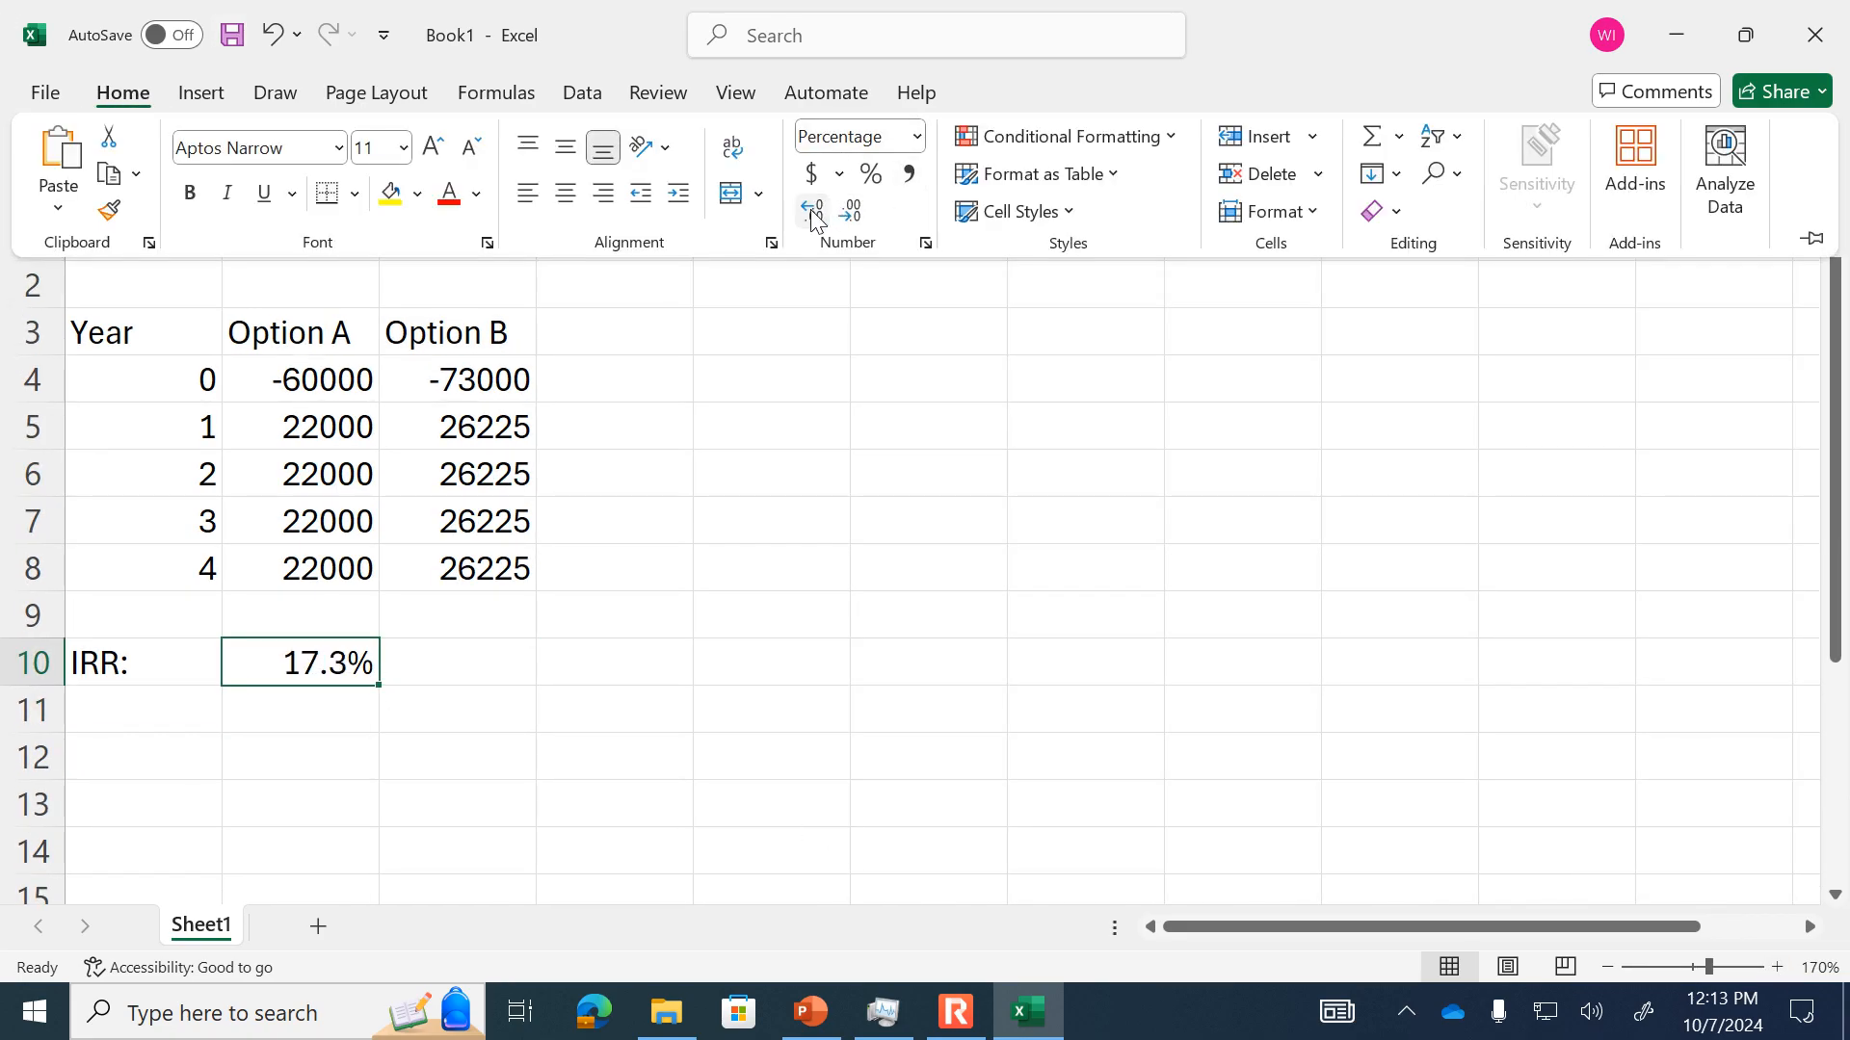
left_click(500, 648)
left_click(491, 655)
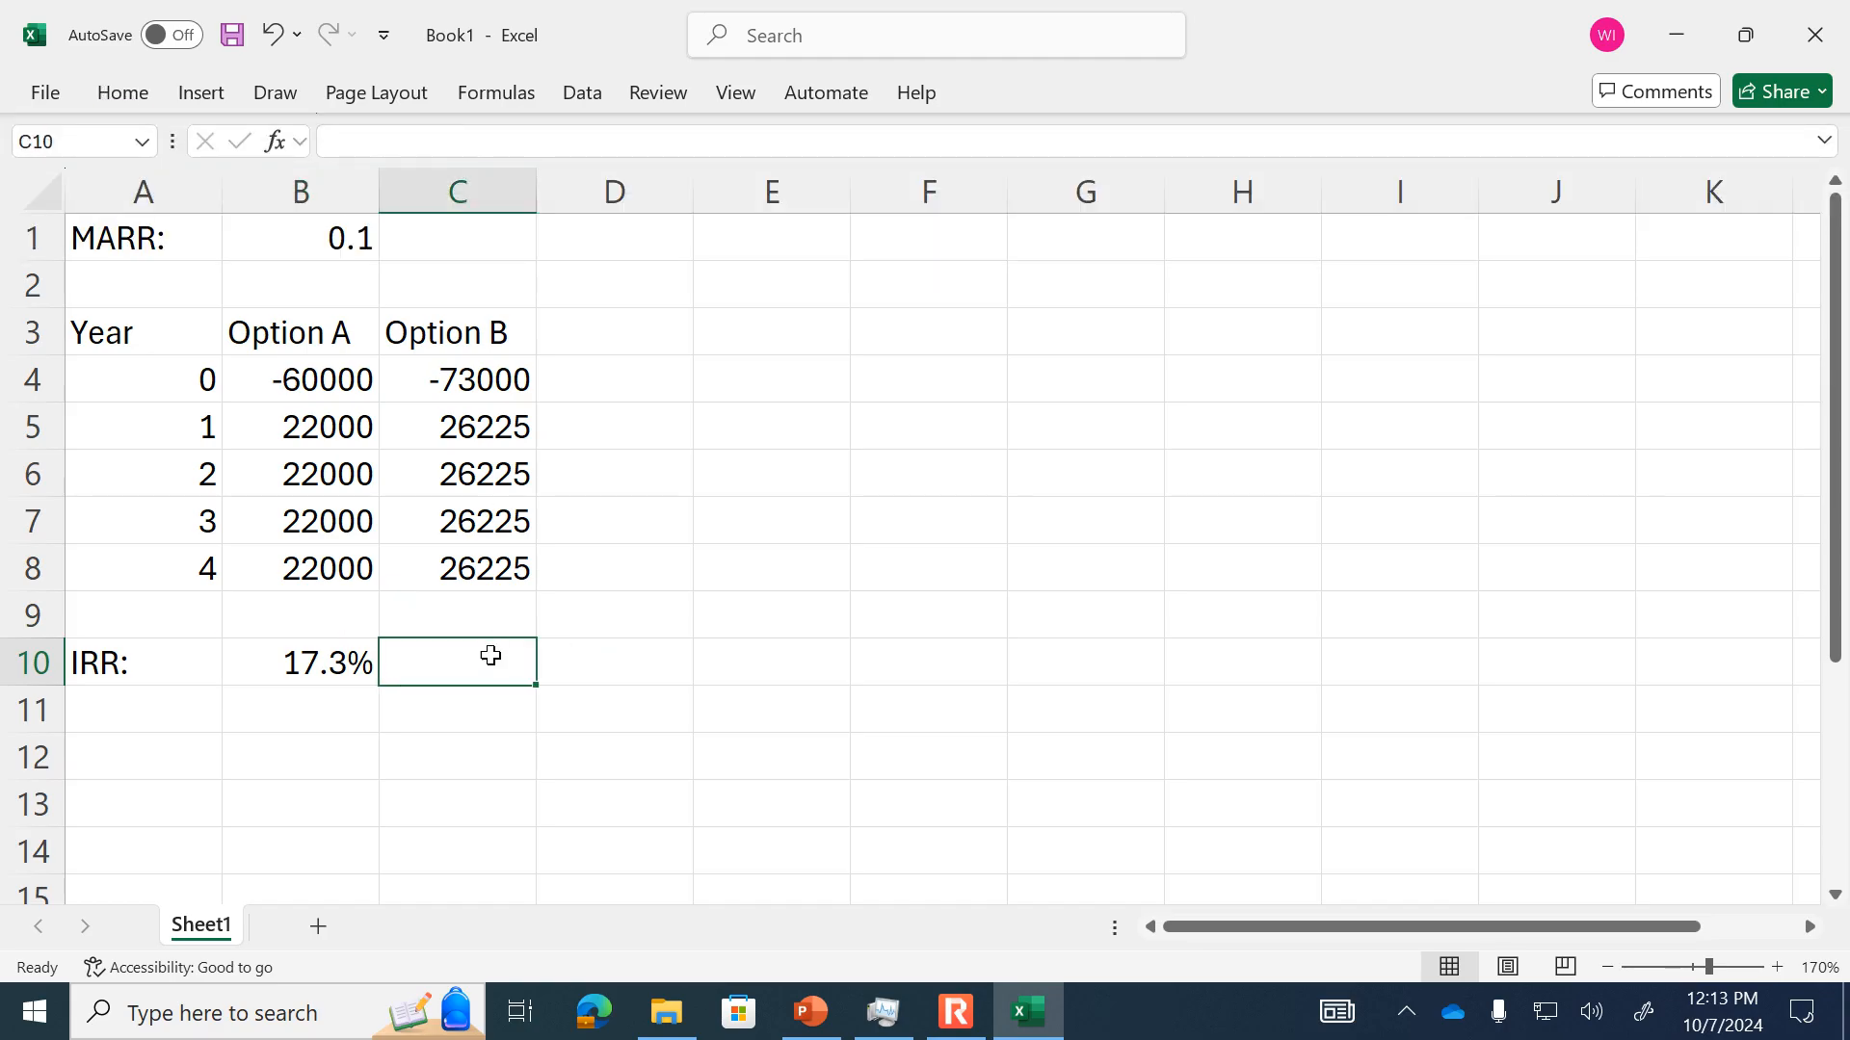
- Copy Option A's IRR formula from B10 to C10 for Option B and check that it references C4:C8
left_click(366, 661)
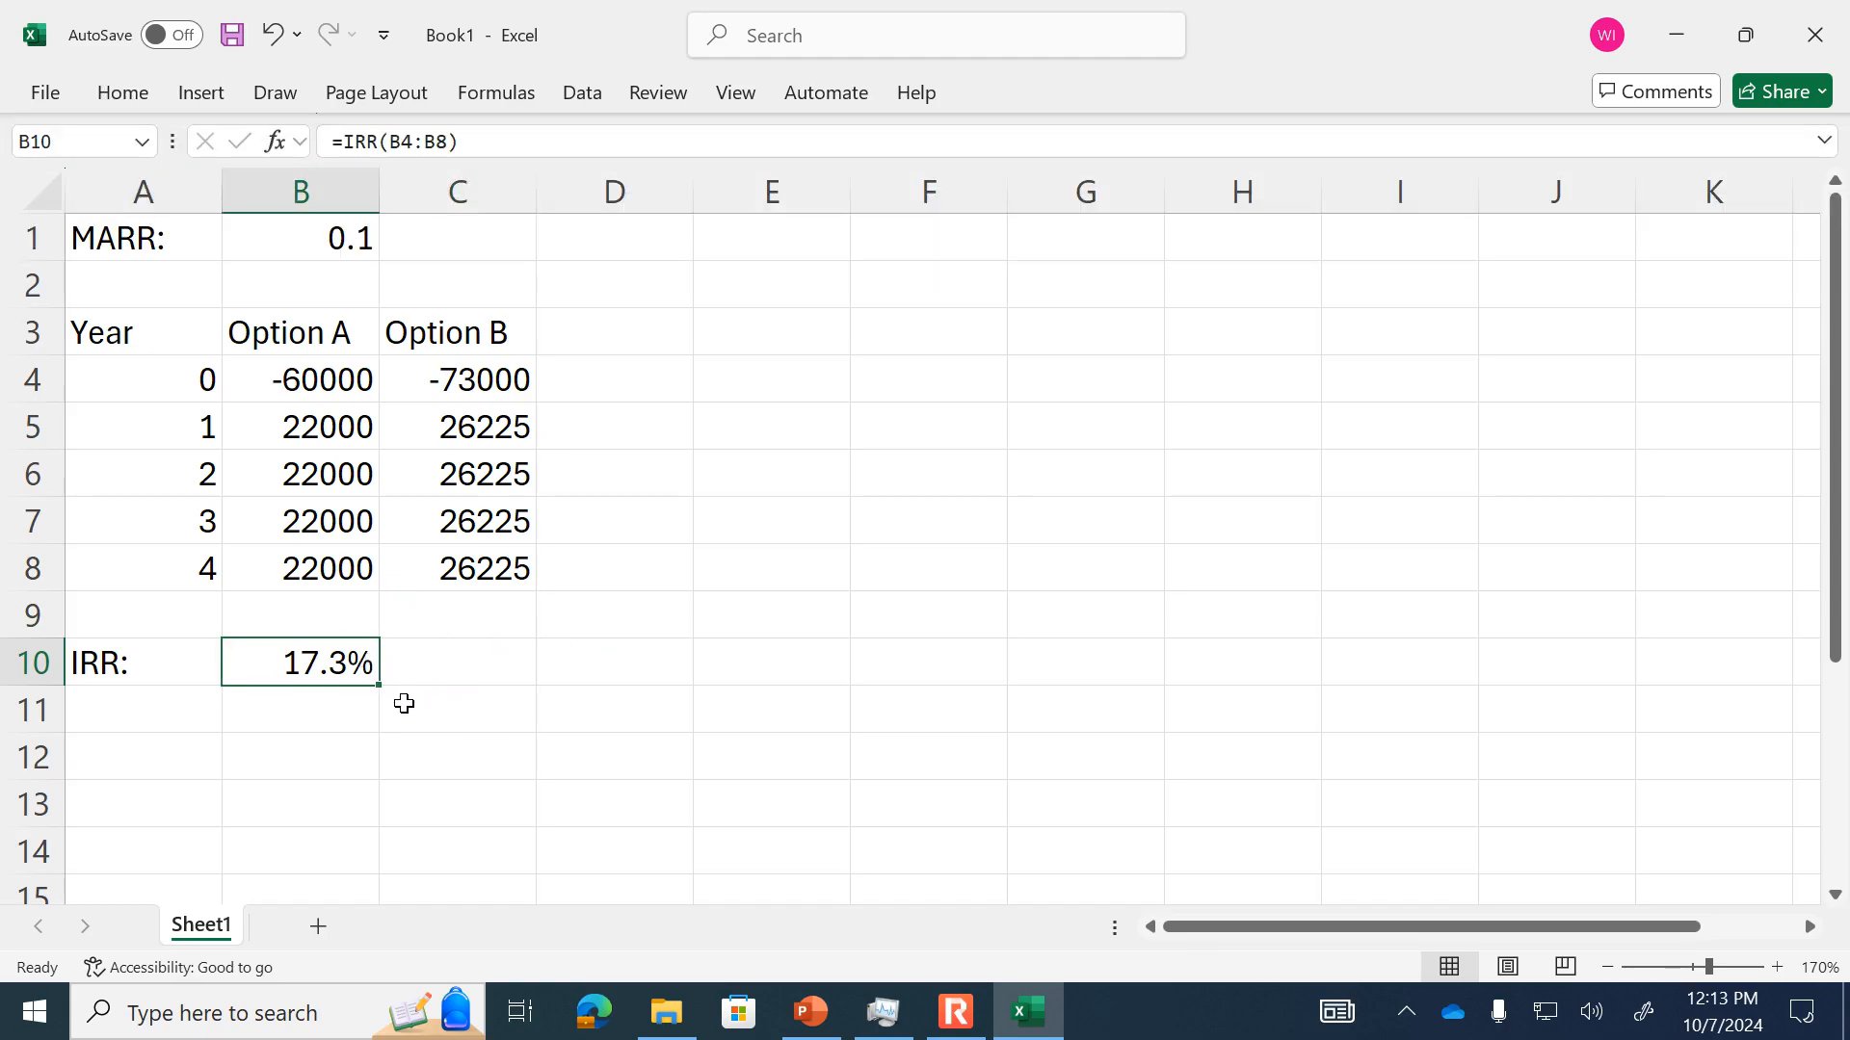
left_click(502, 145)
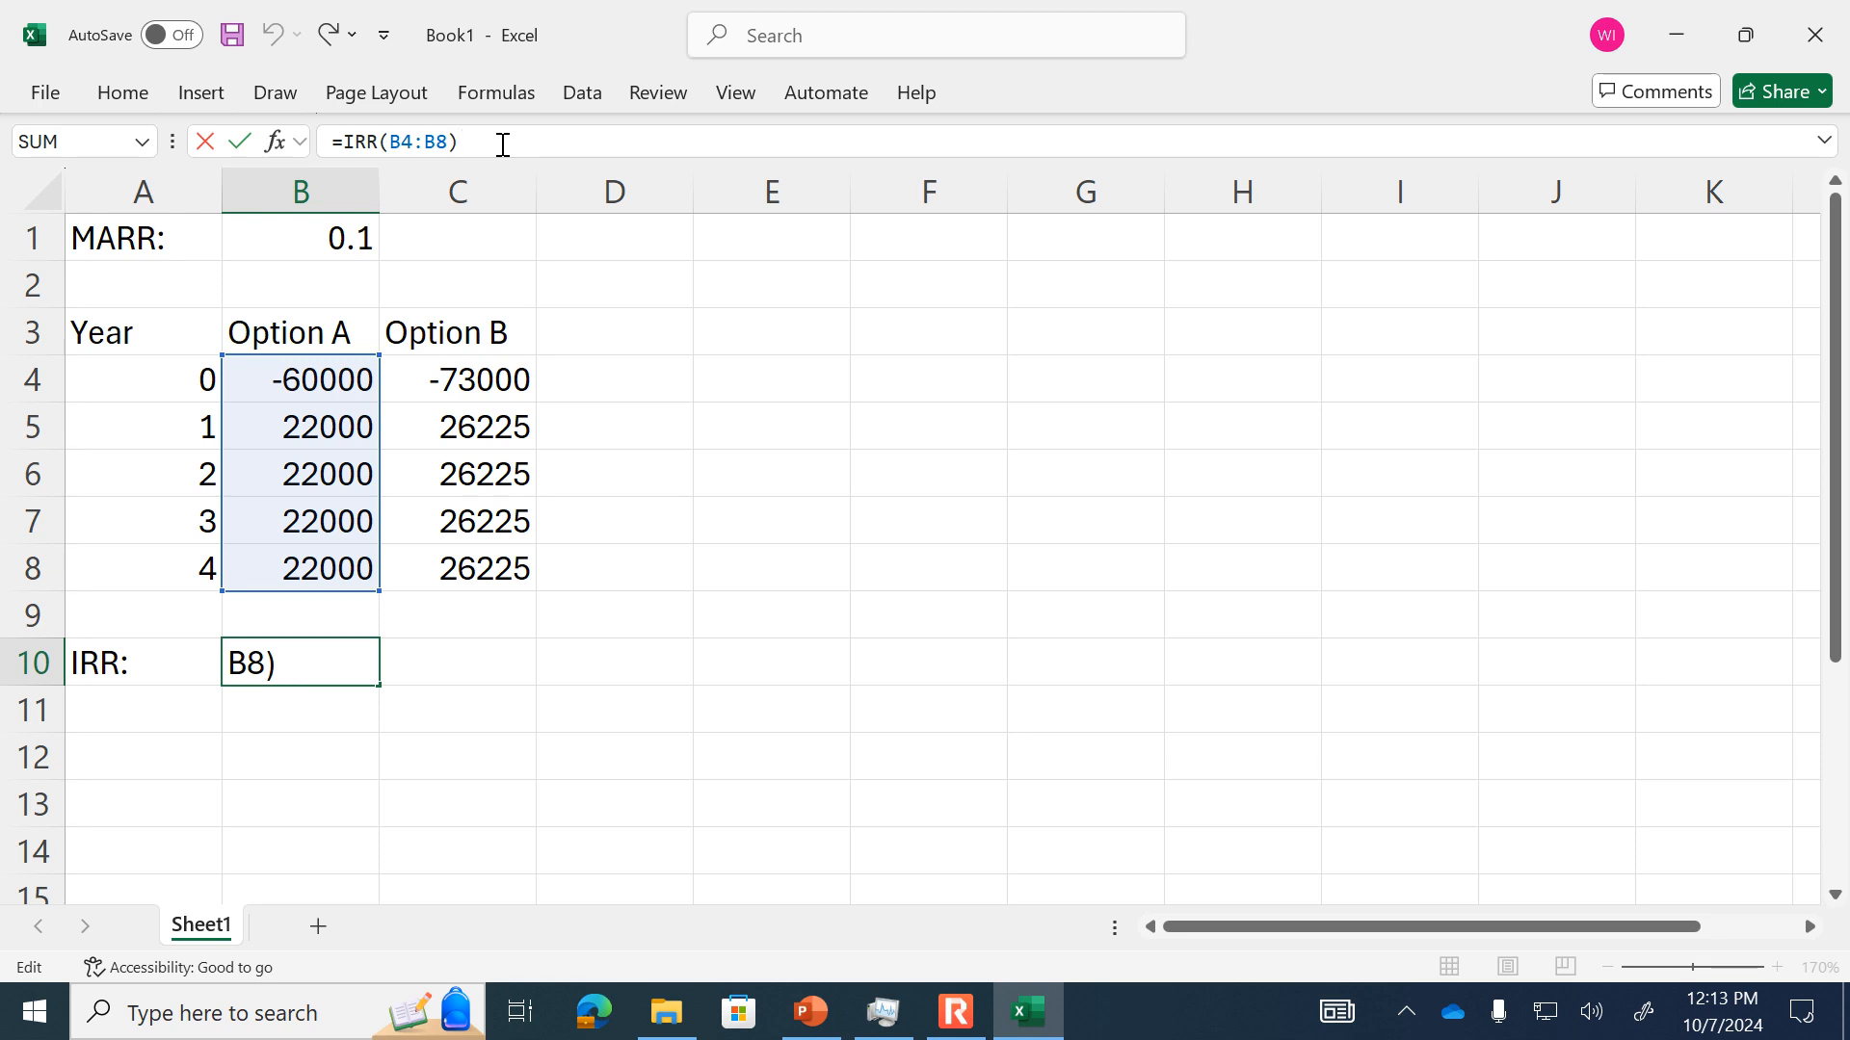
key("ctrl+Return")
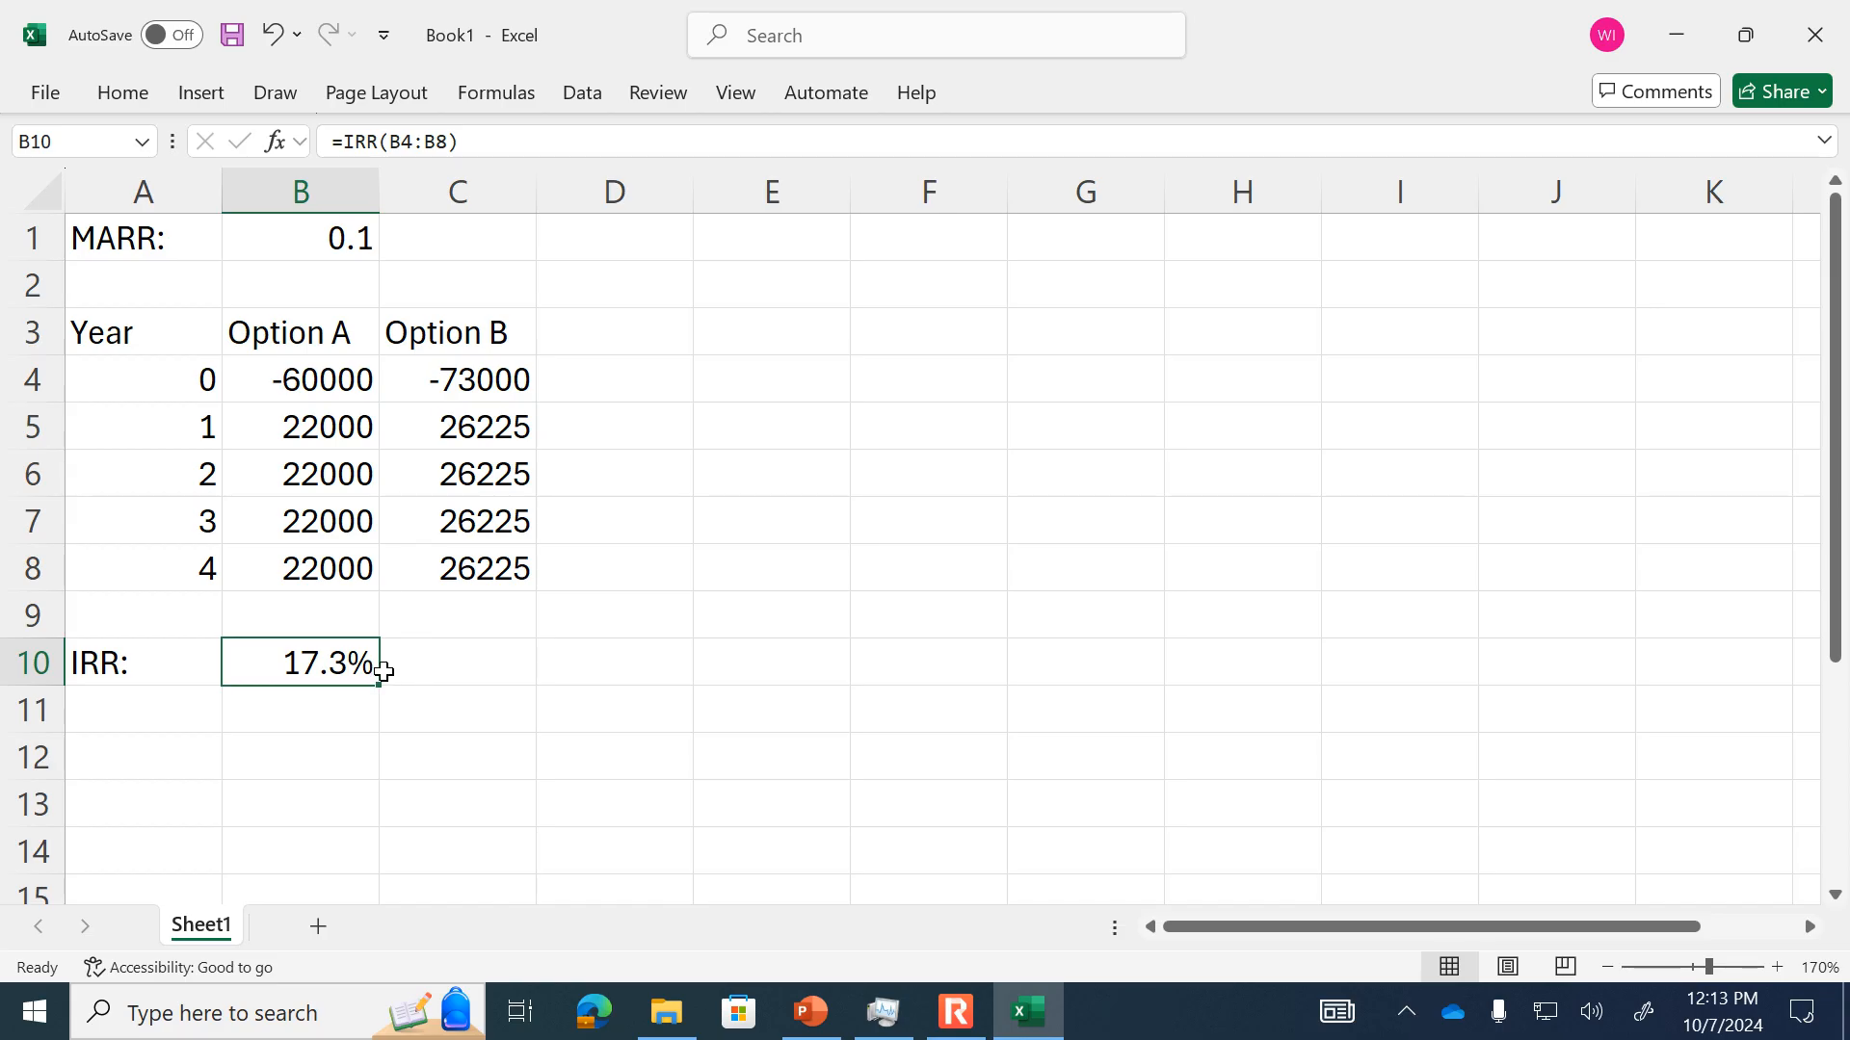
left_click_drag(381, 684, 508, 682)
left_click(603, 669)
left_click(508, 652)
left_click(568, 138)
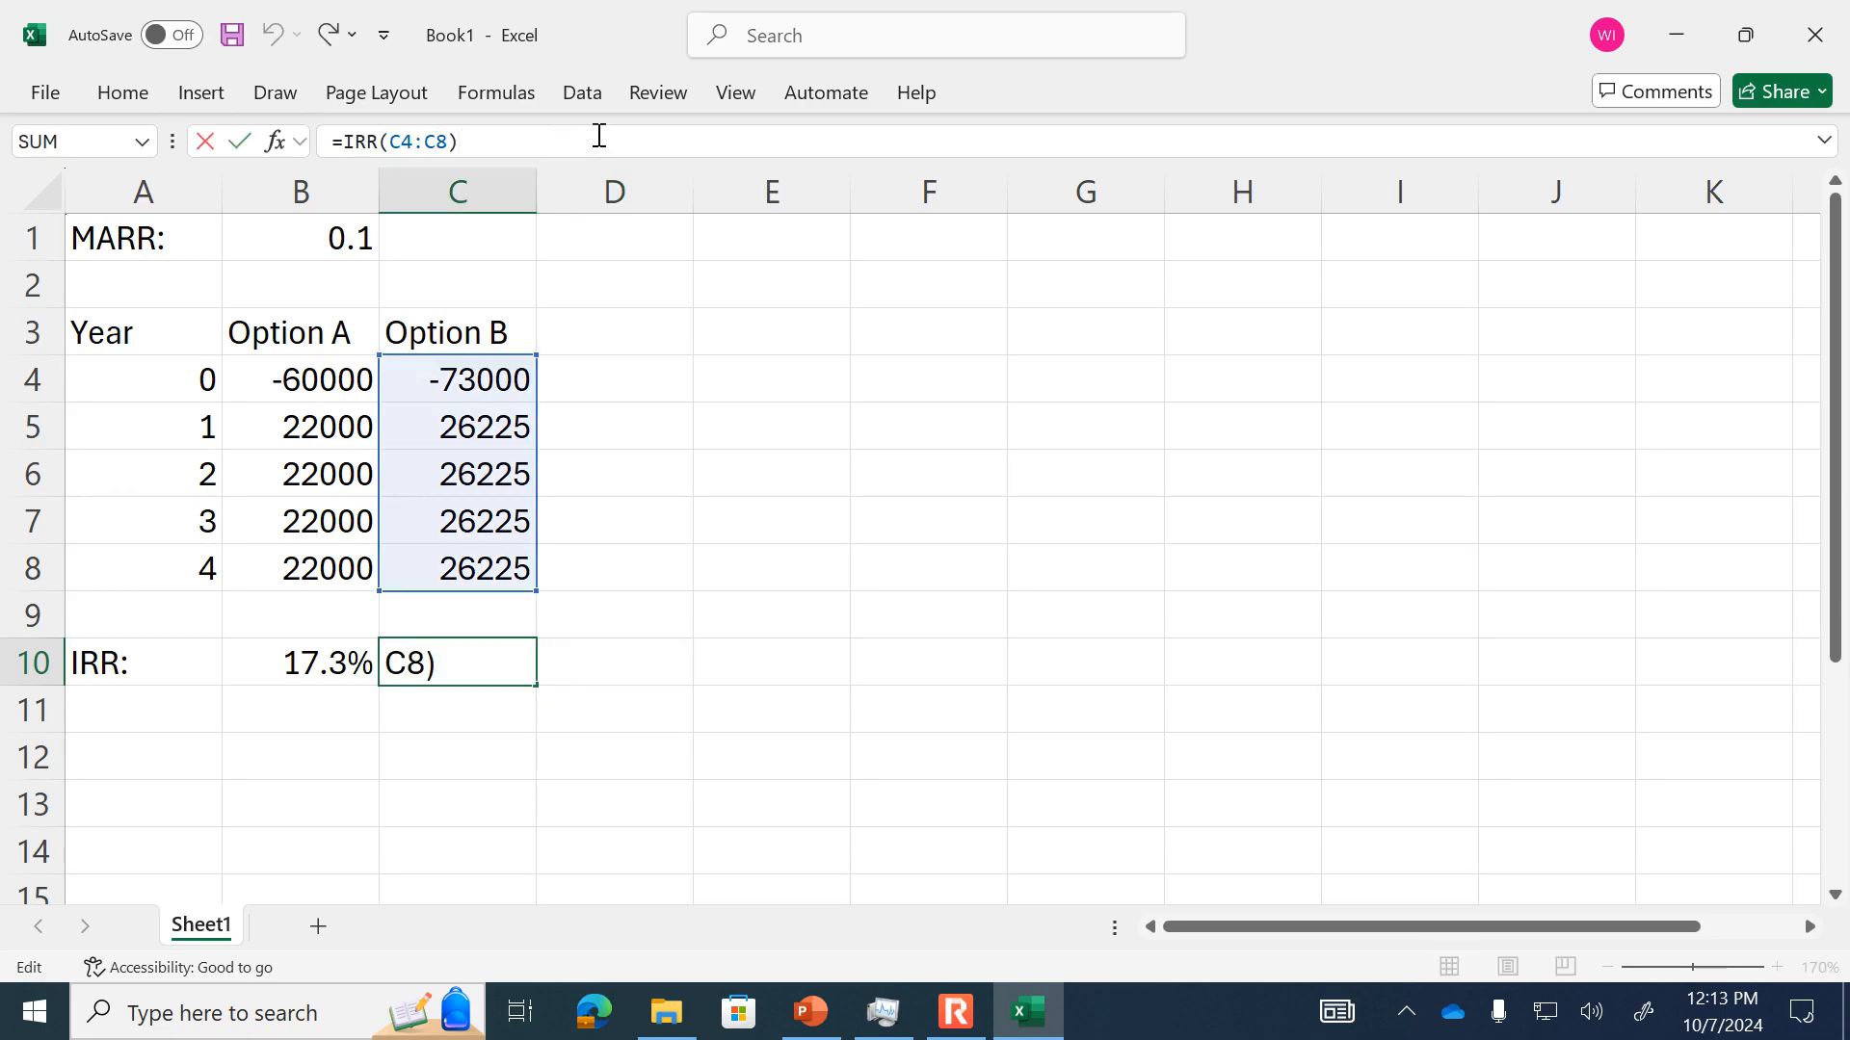
key("Return")
type("]")
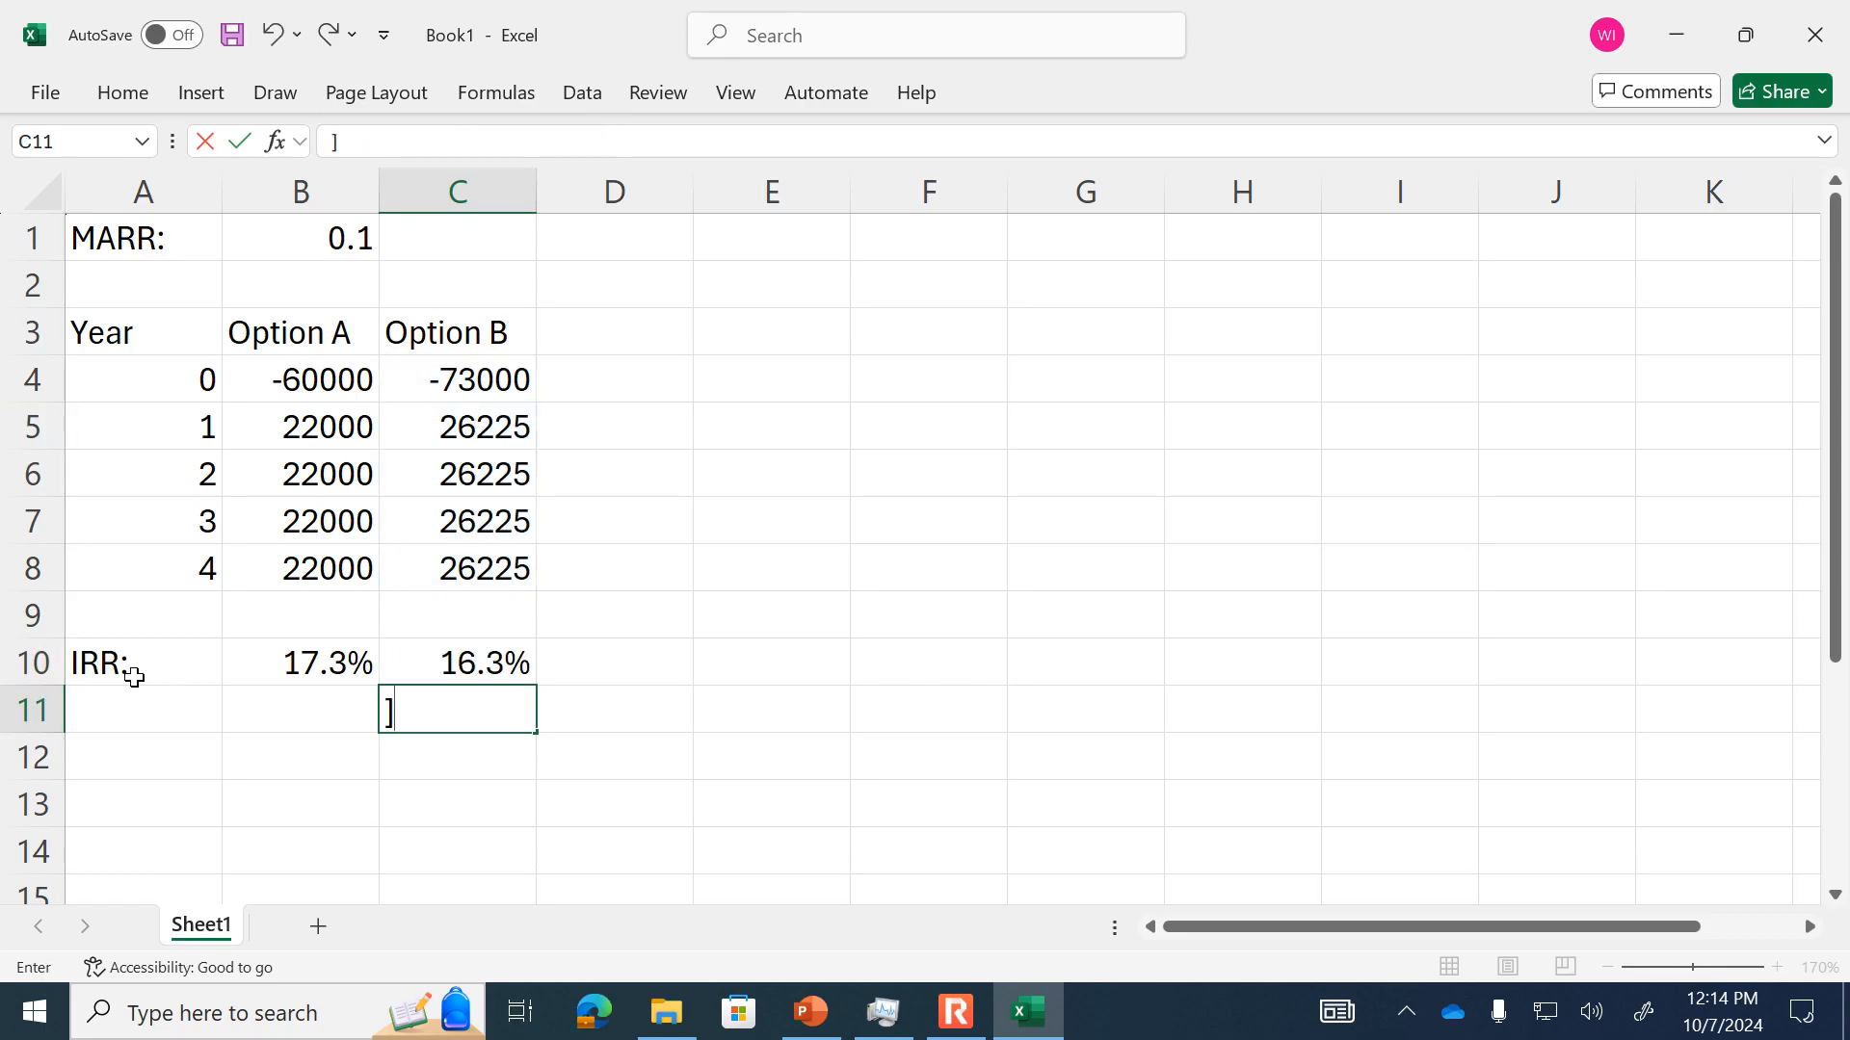
left_click(353, 648)
left_click(489, 707)
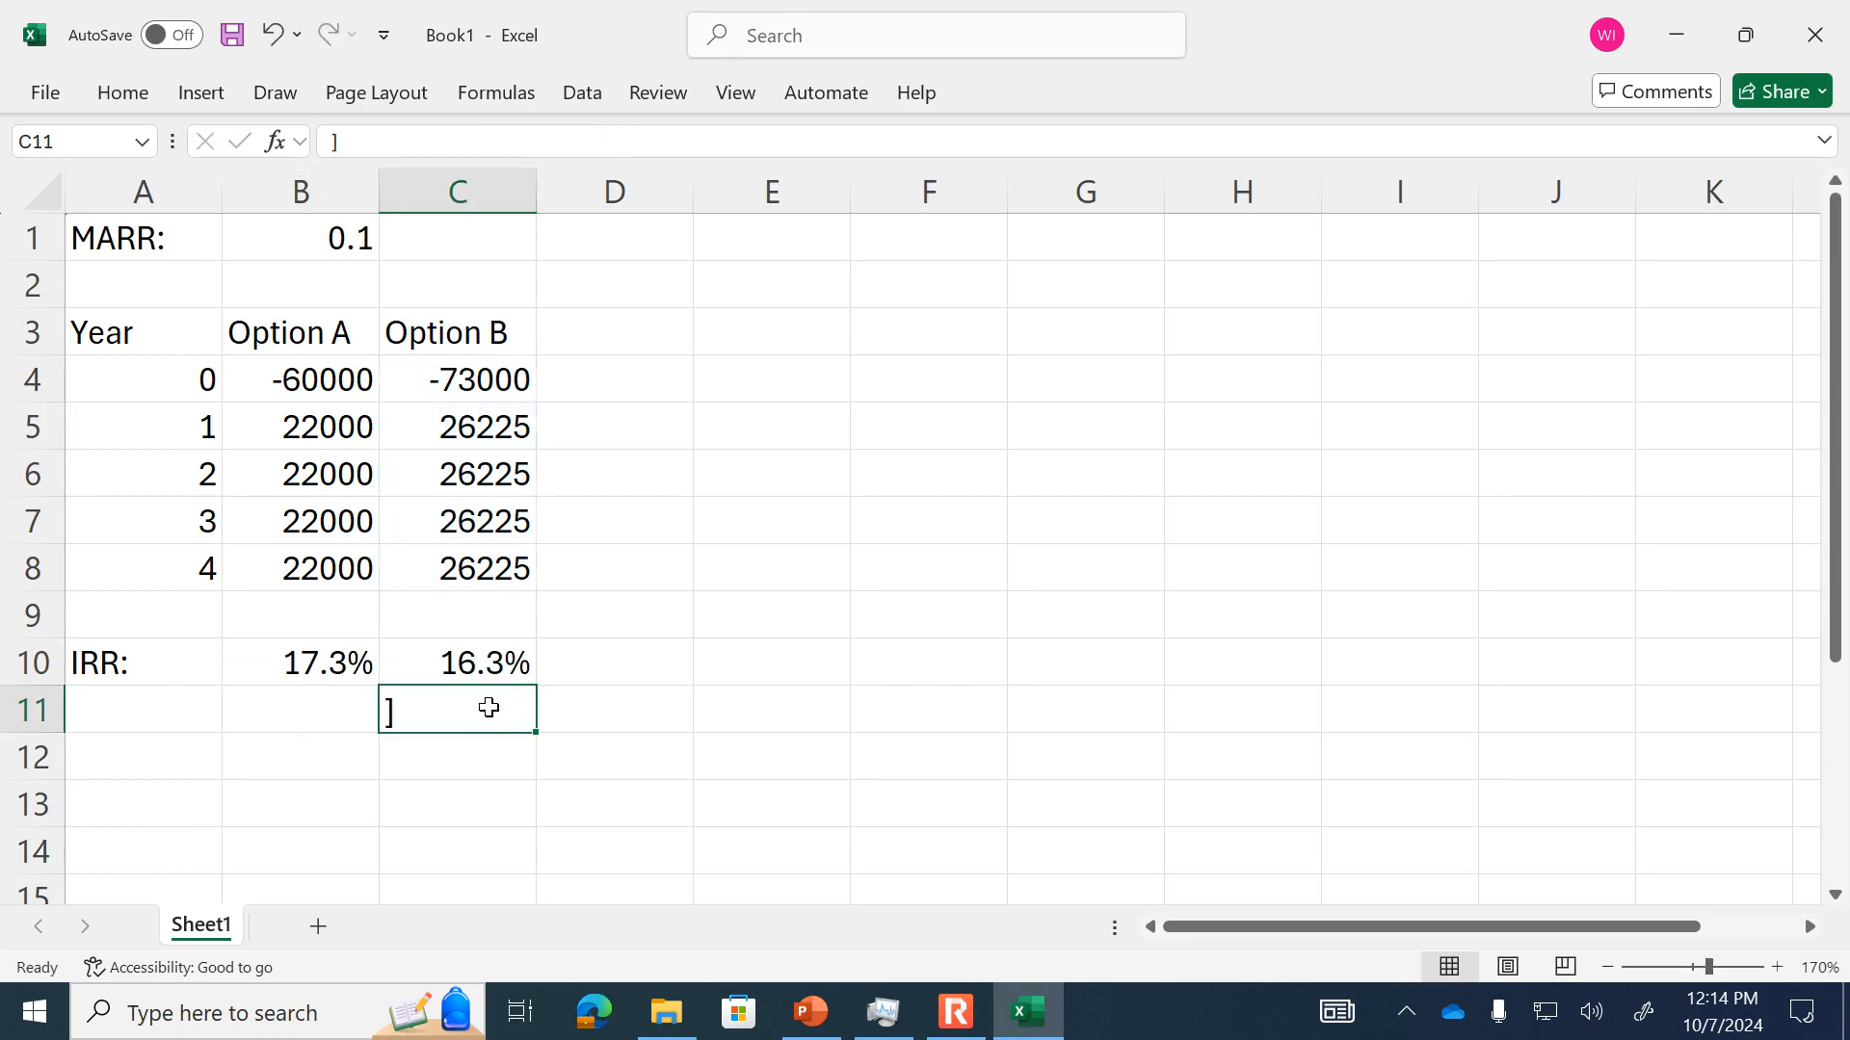
key("Delete")
- Label cell A11 "Acceptable?" and widen column A to fit the text
key("Left")
key("Left")
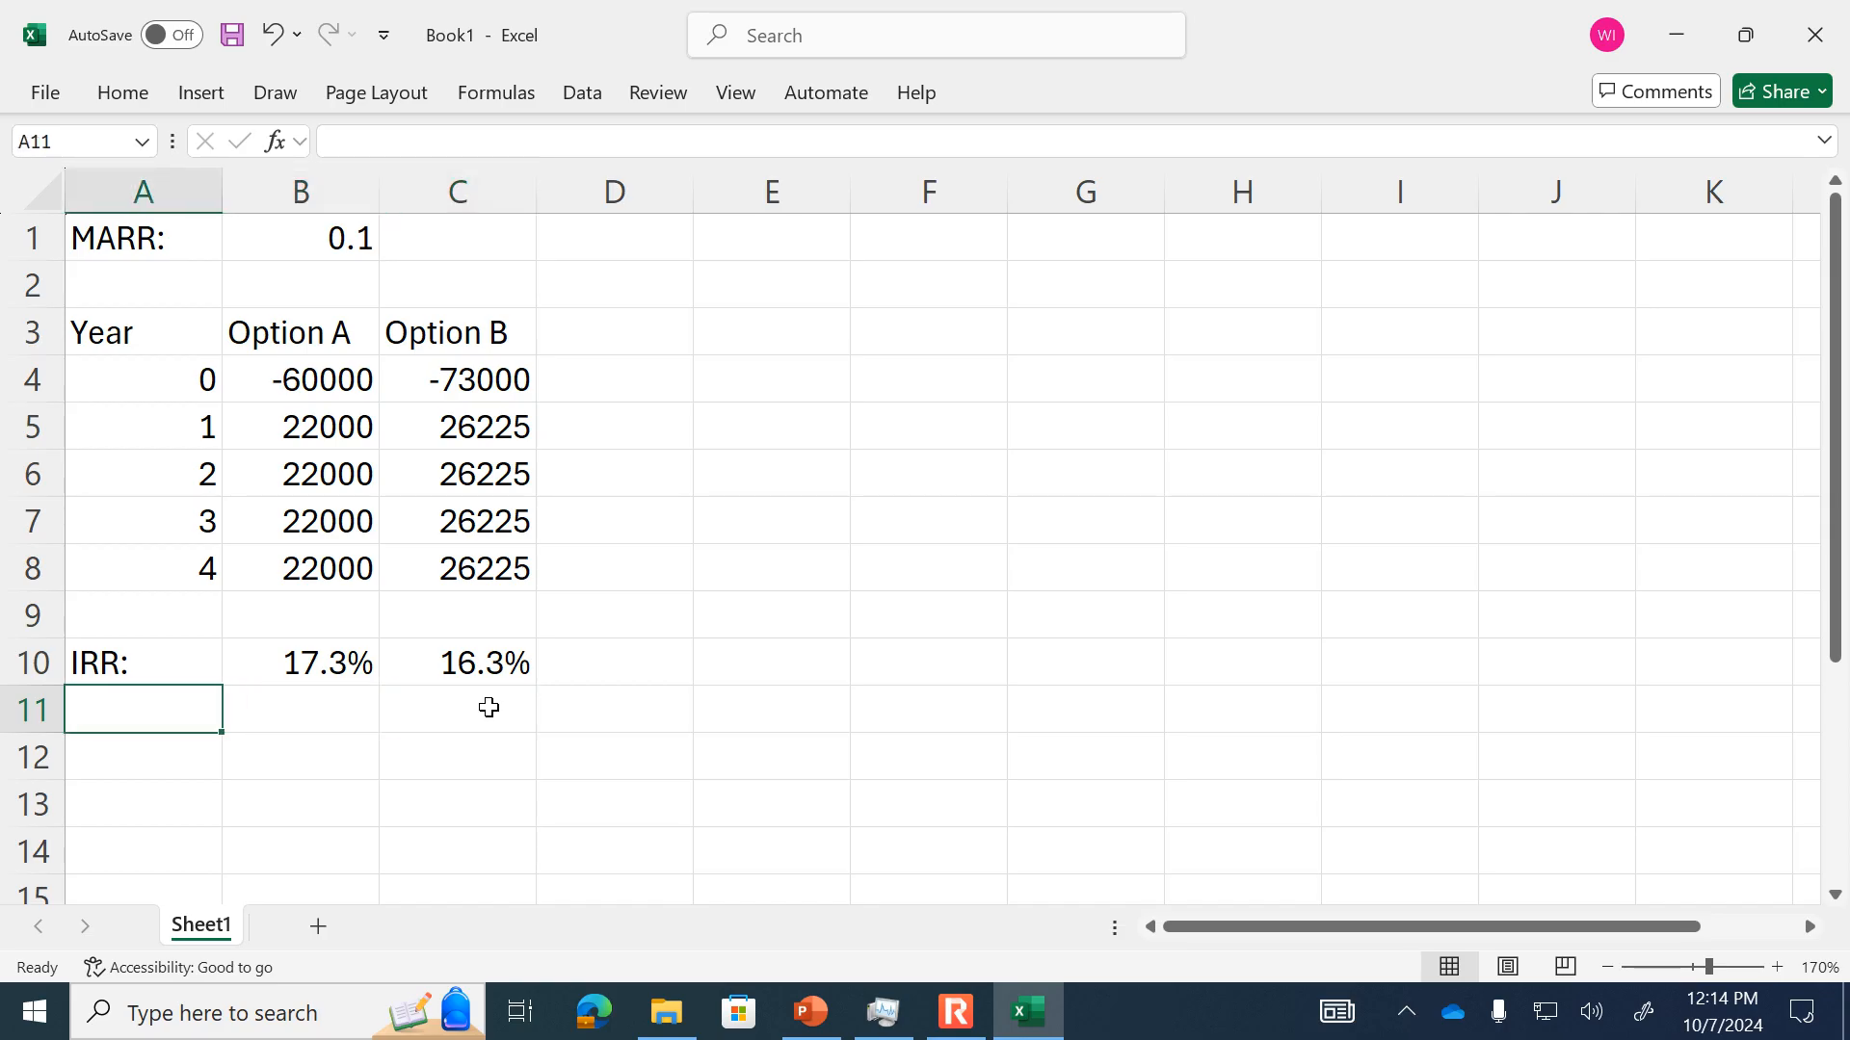
type("A")
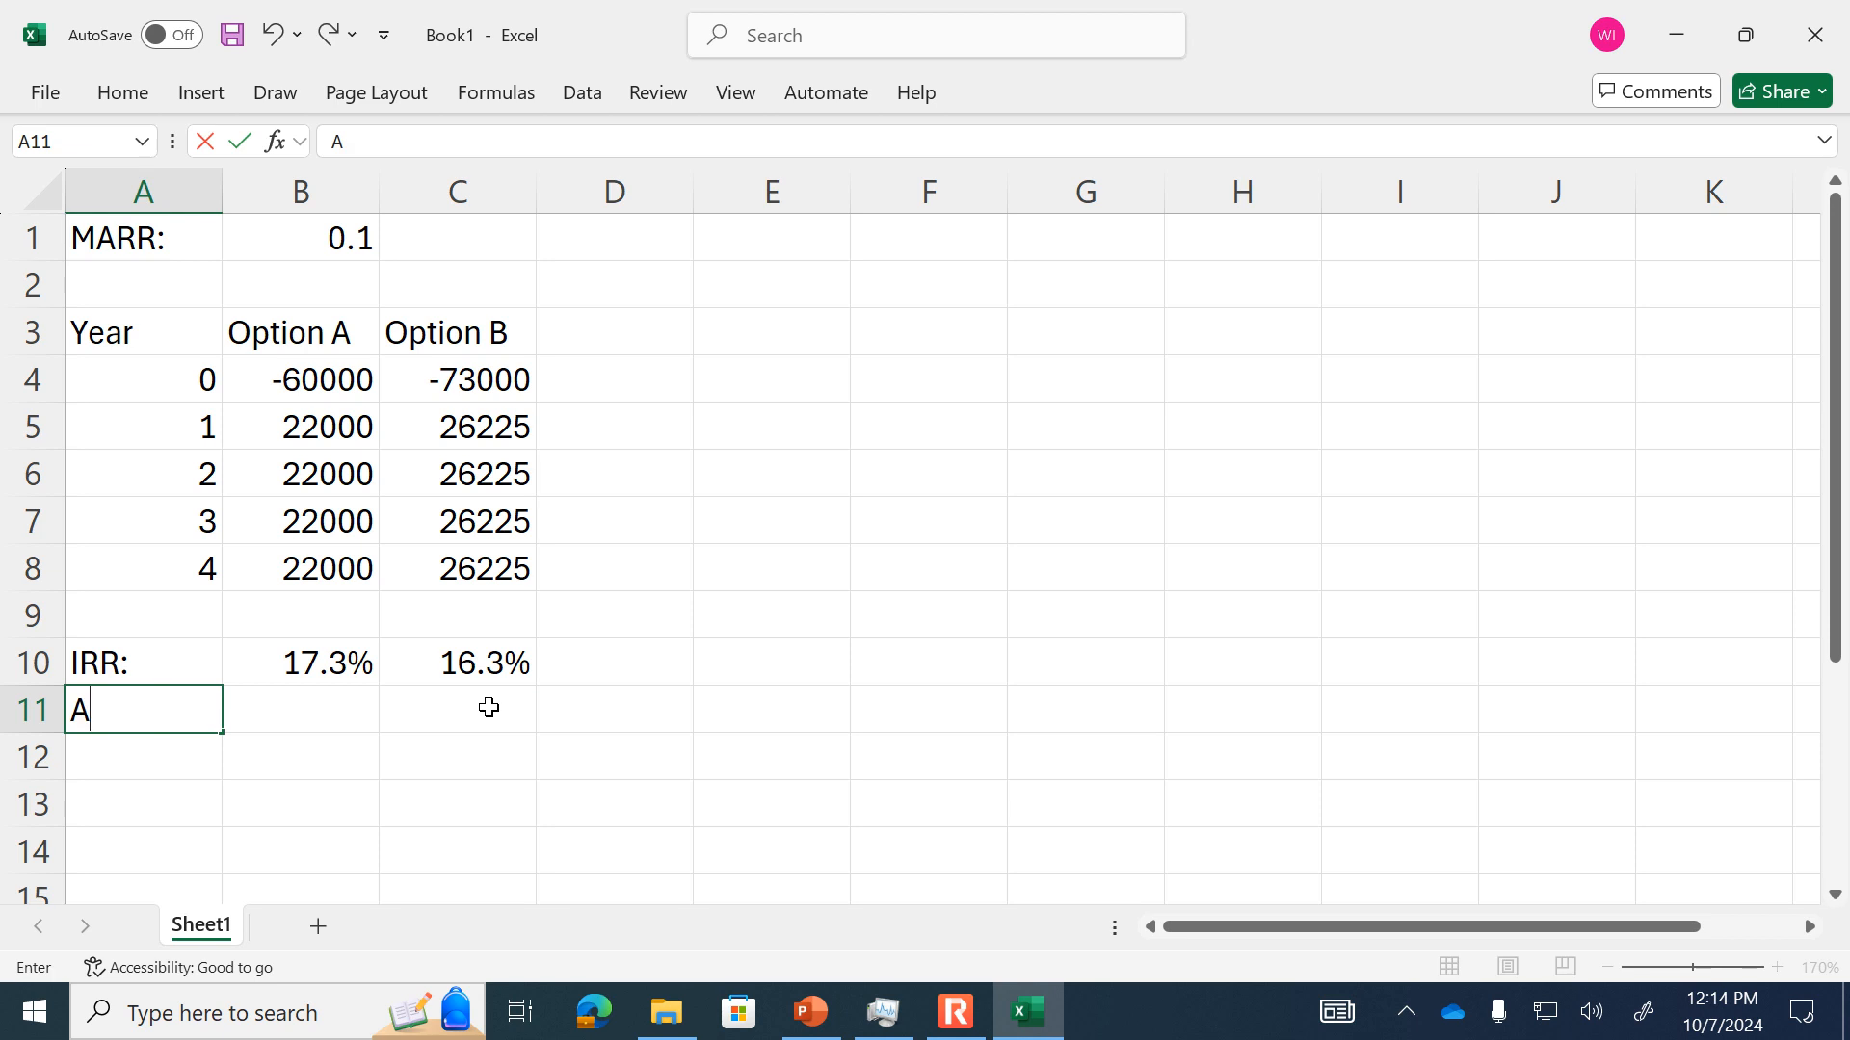
type("cceptable?")
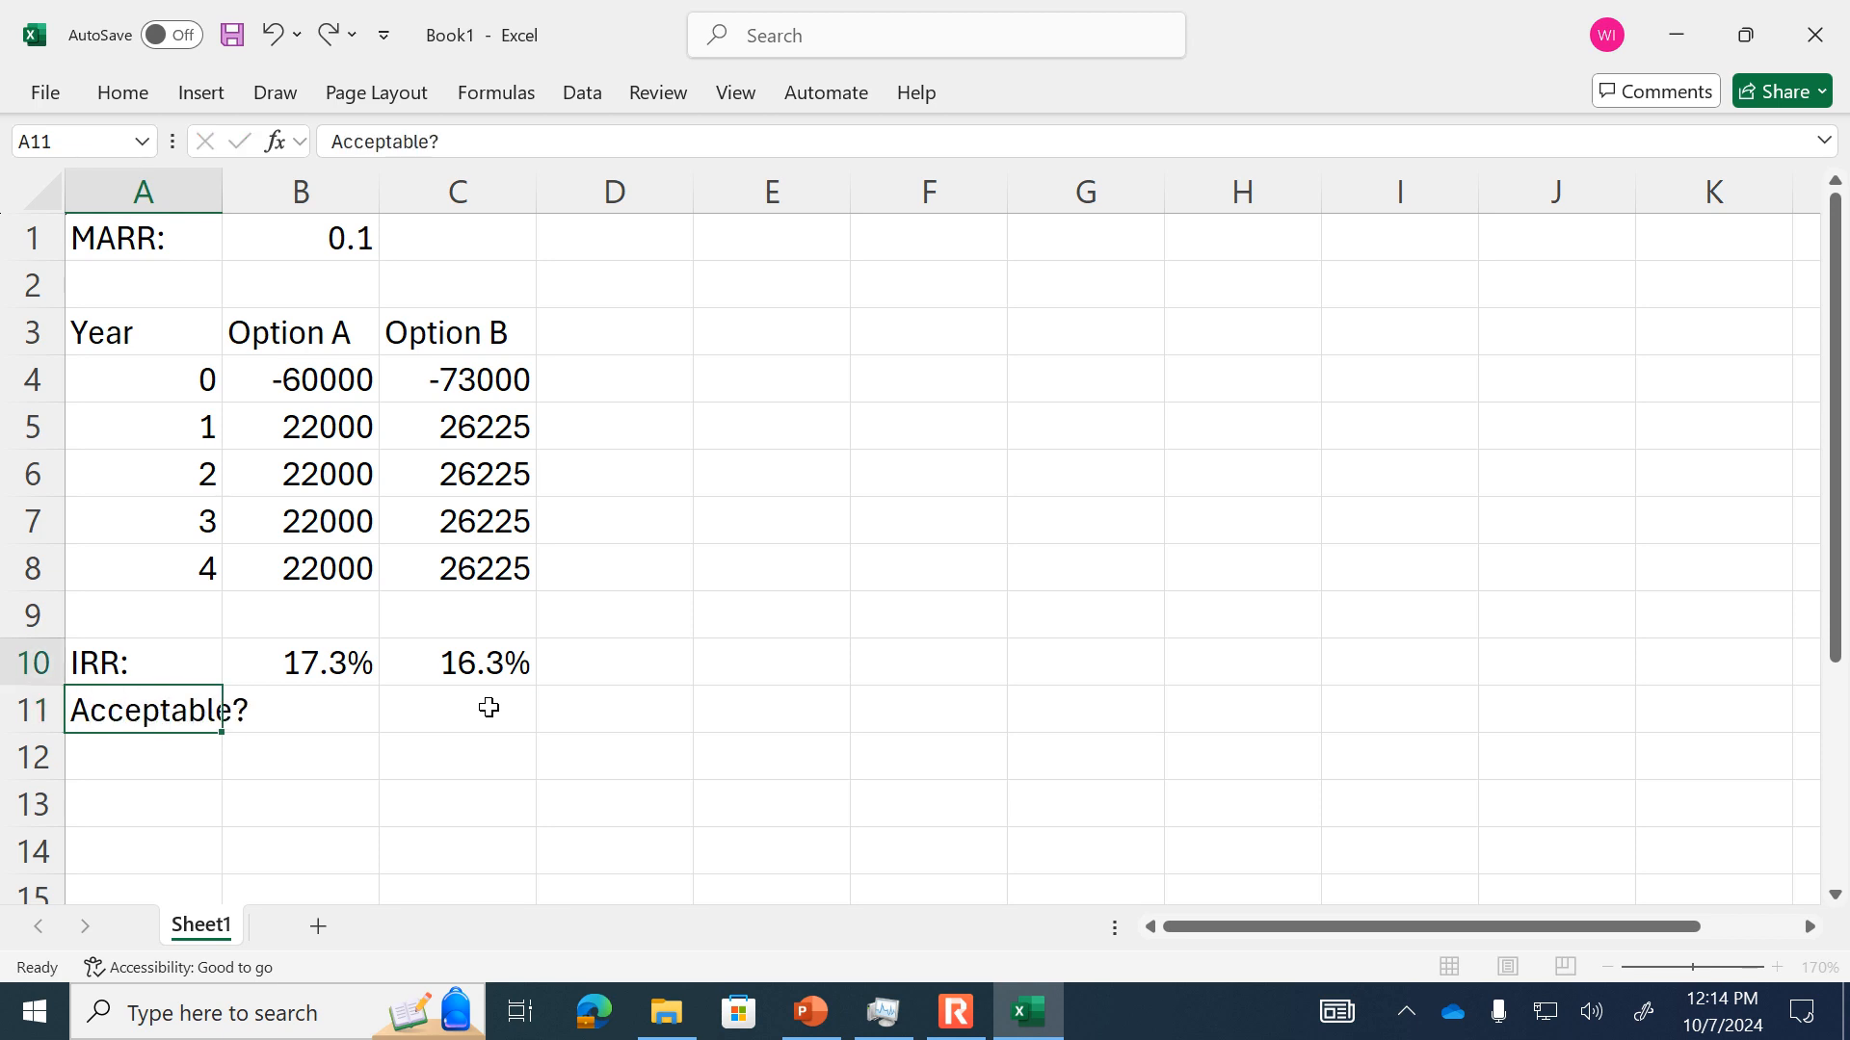
key("Up")
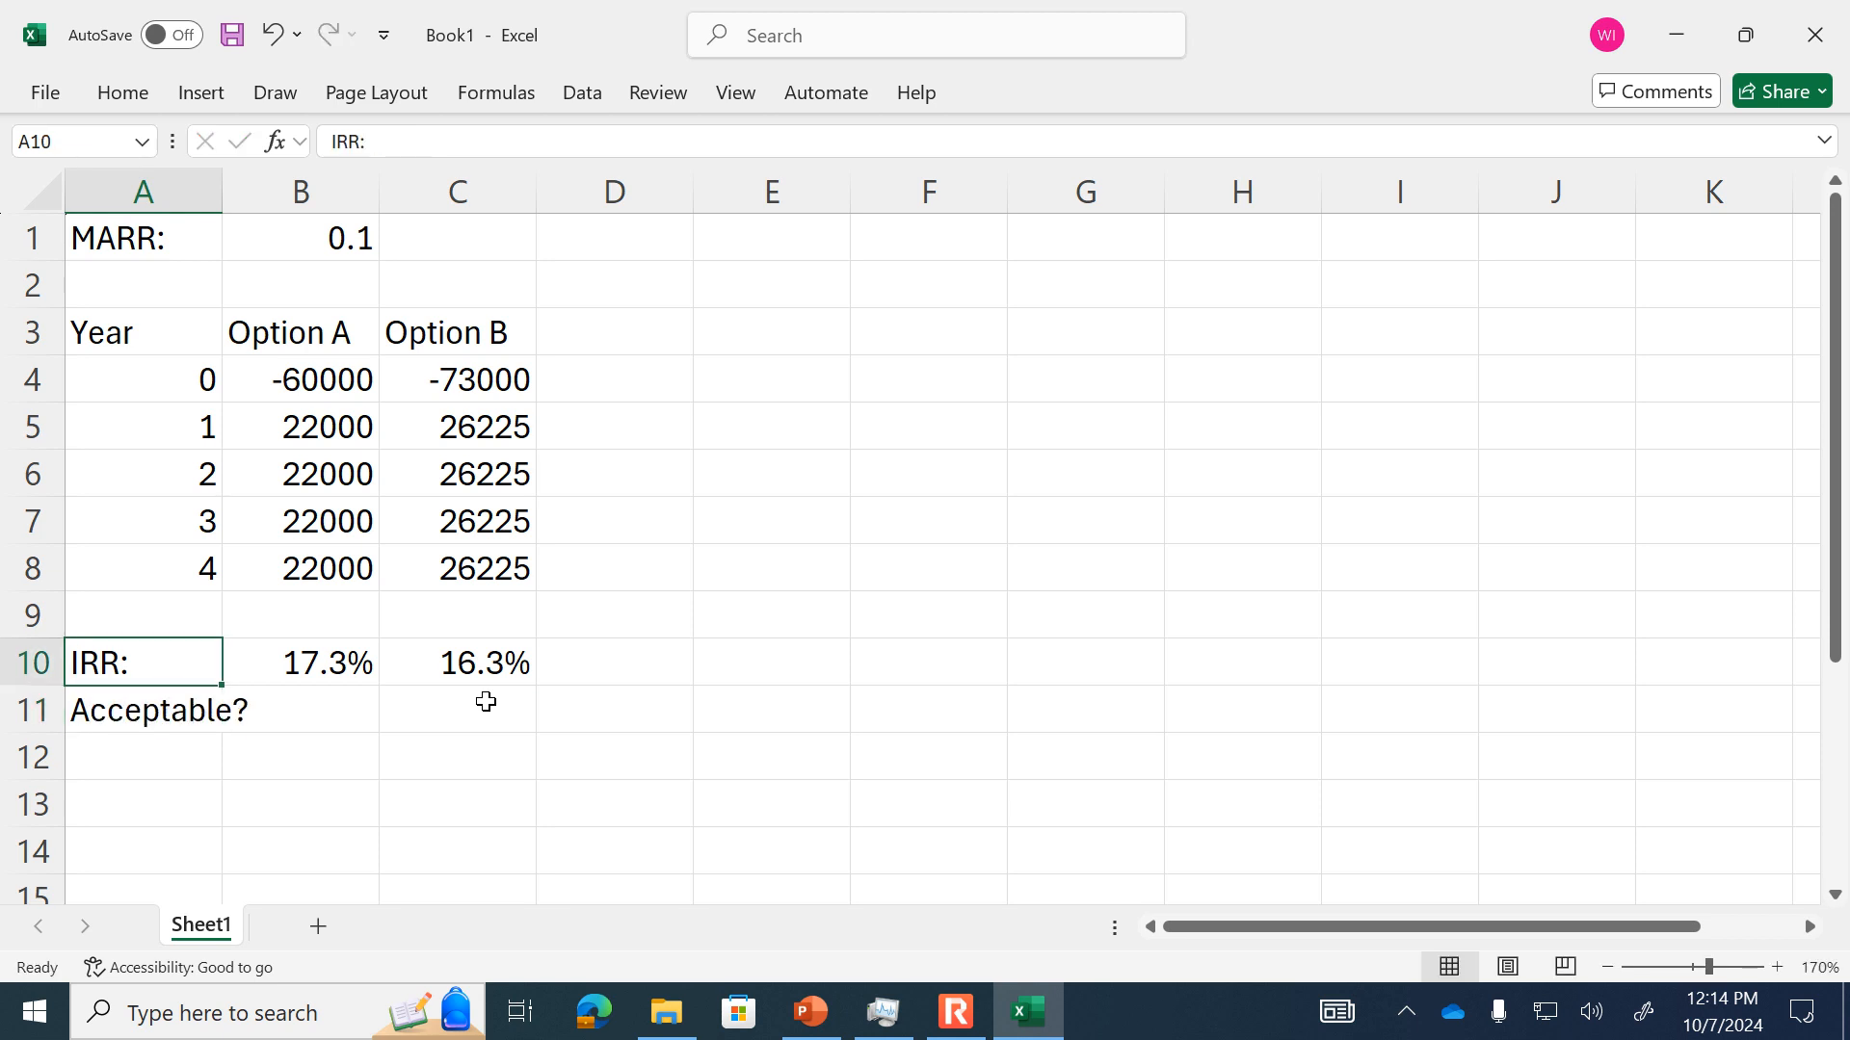
double_click(221, 190)
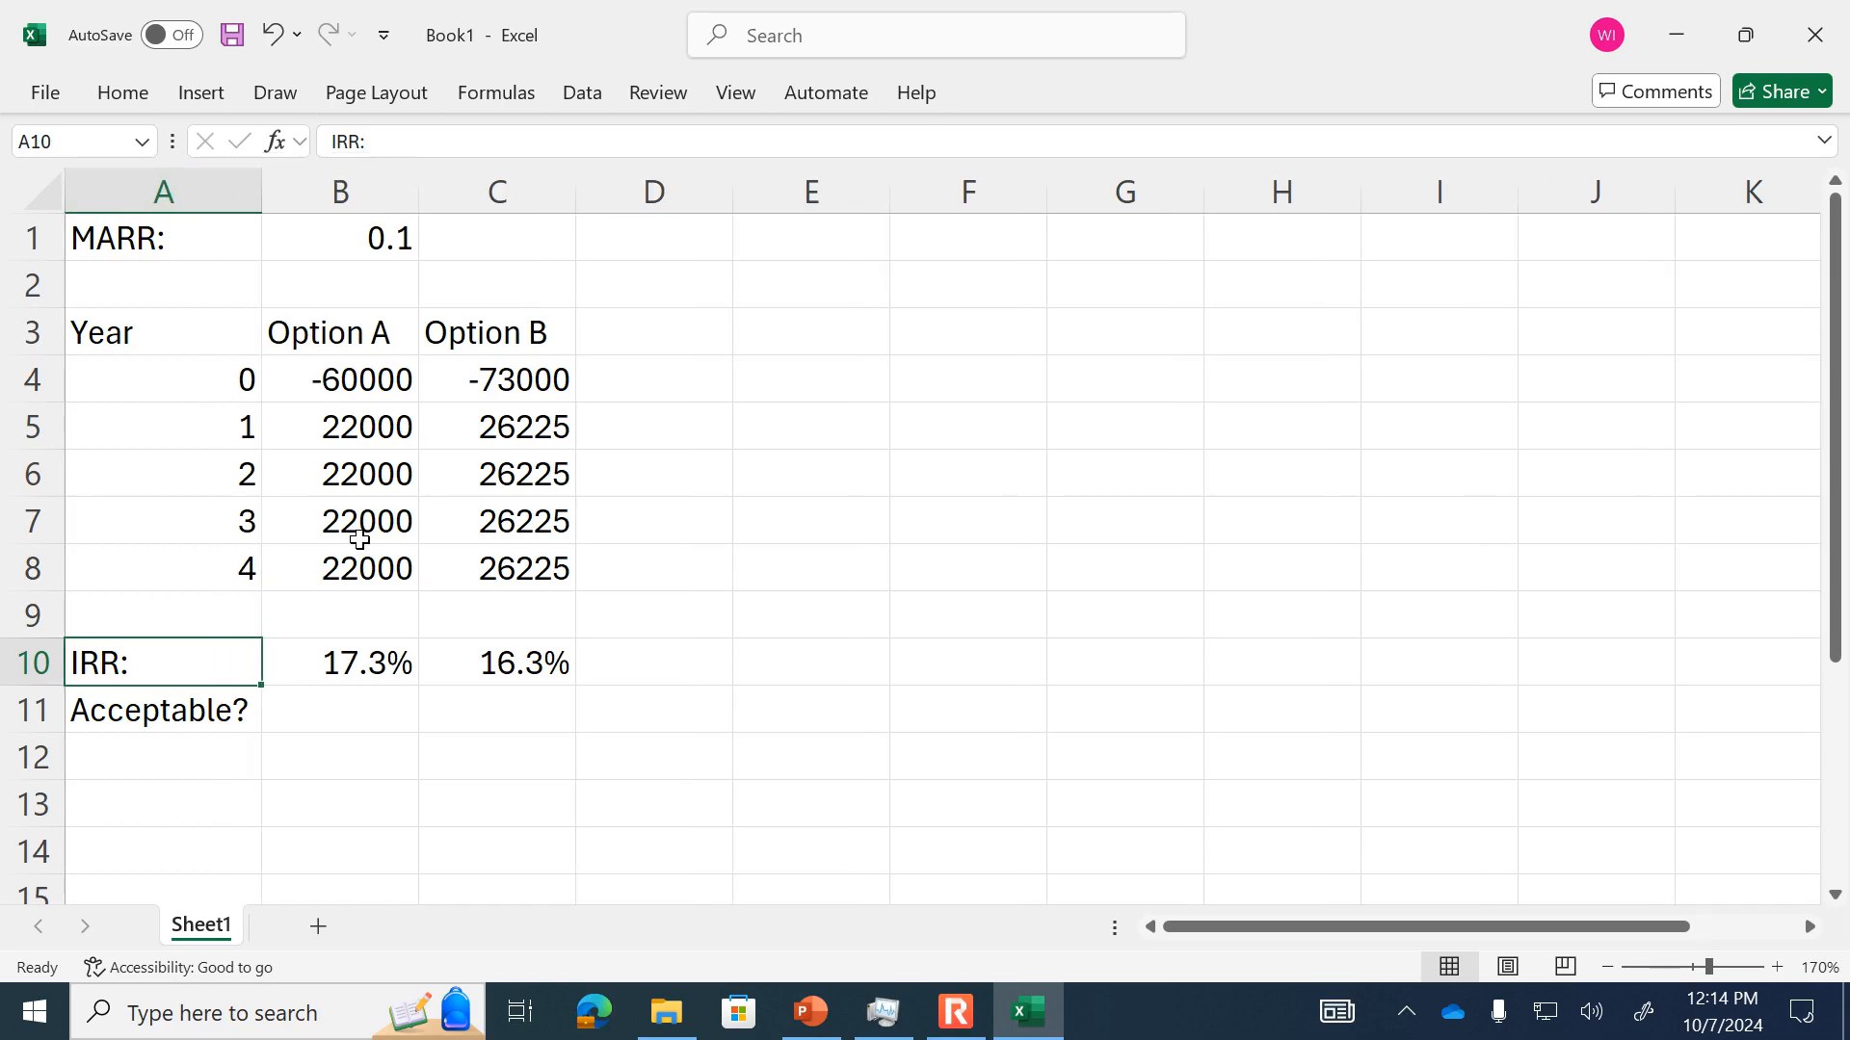
- Compare the IRRs with the MARR in B1 and enter "Yes" in B11 and C11 for both options
left_click(342, 660)
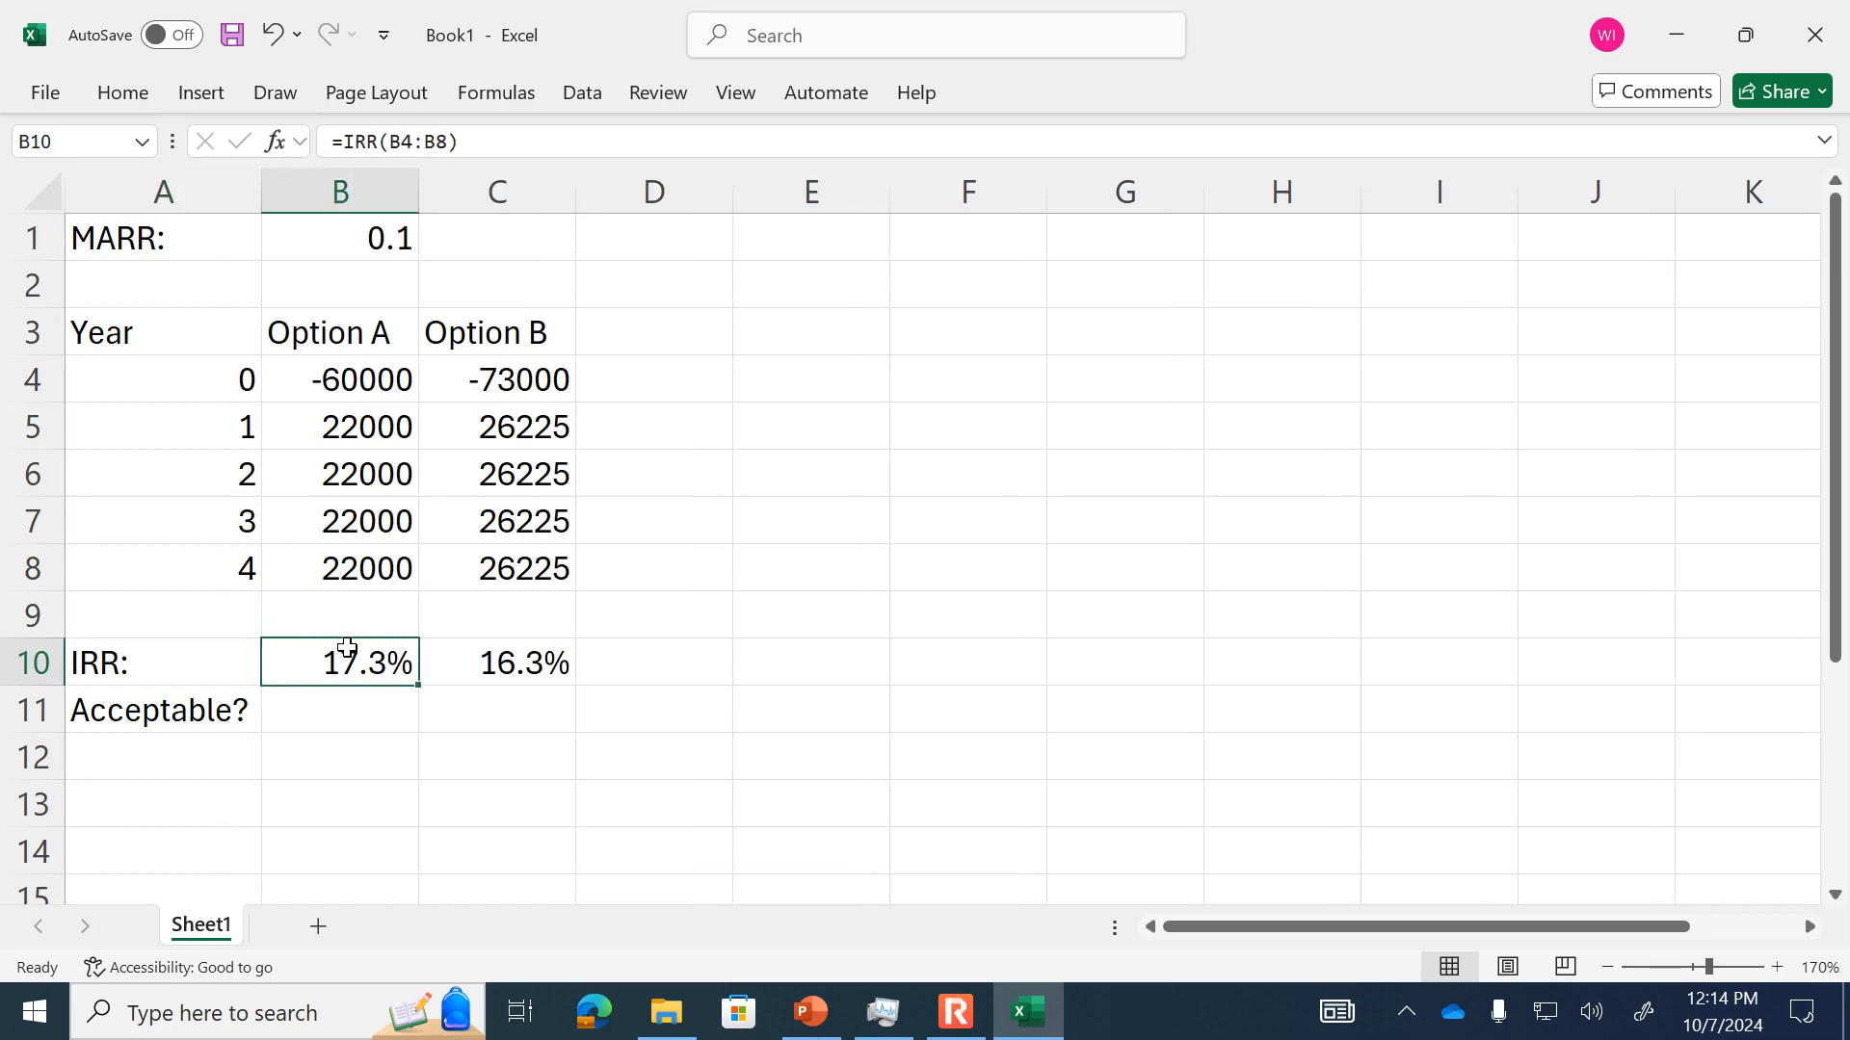
left_click(349, 336)
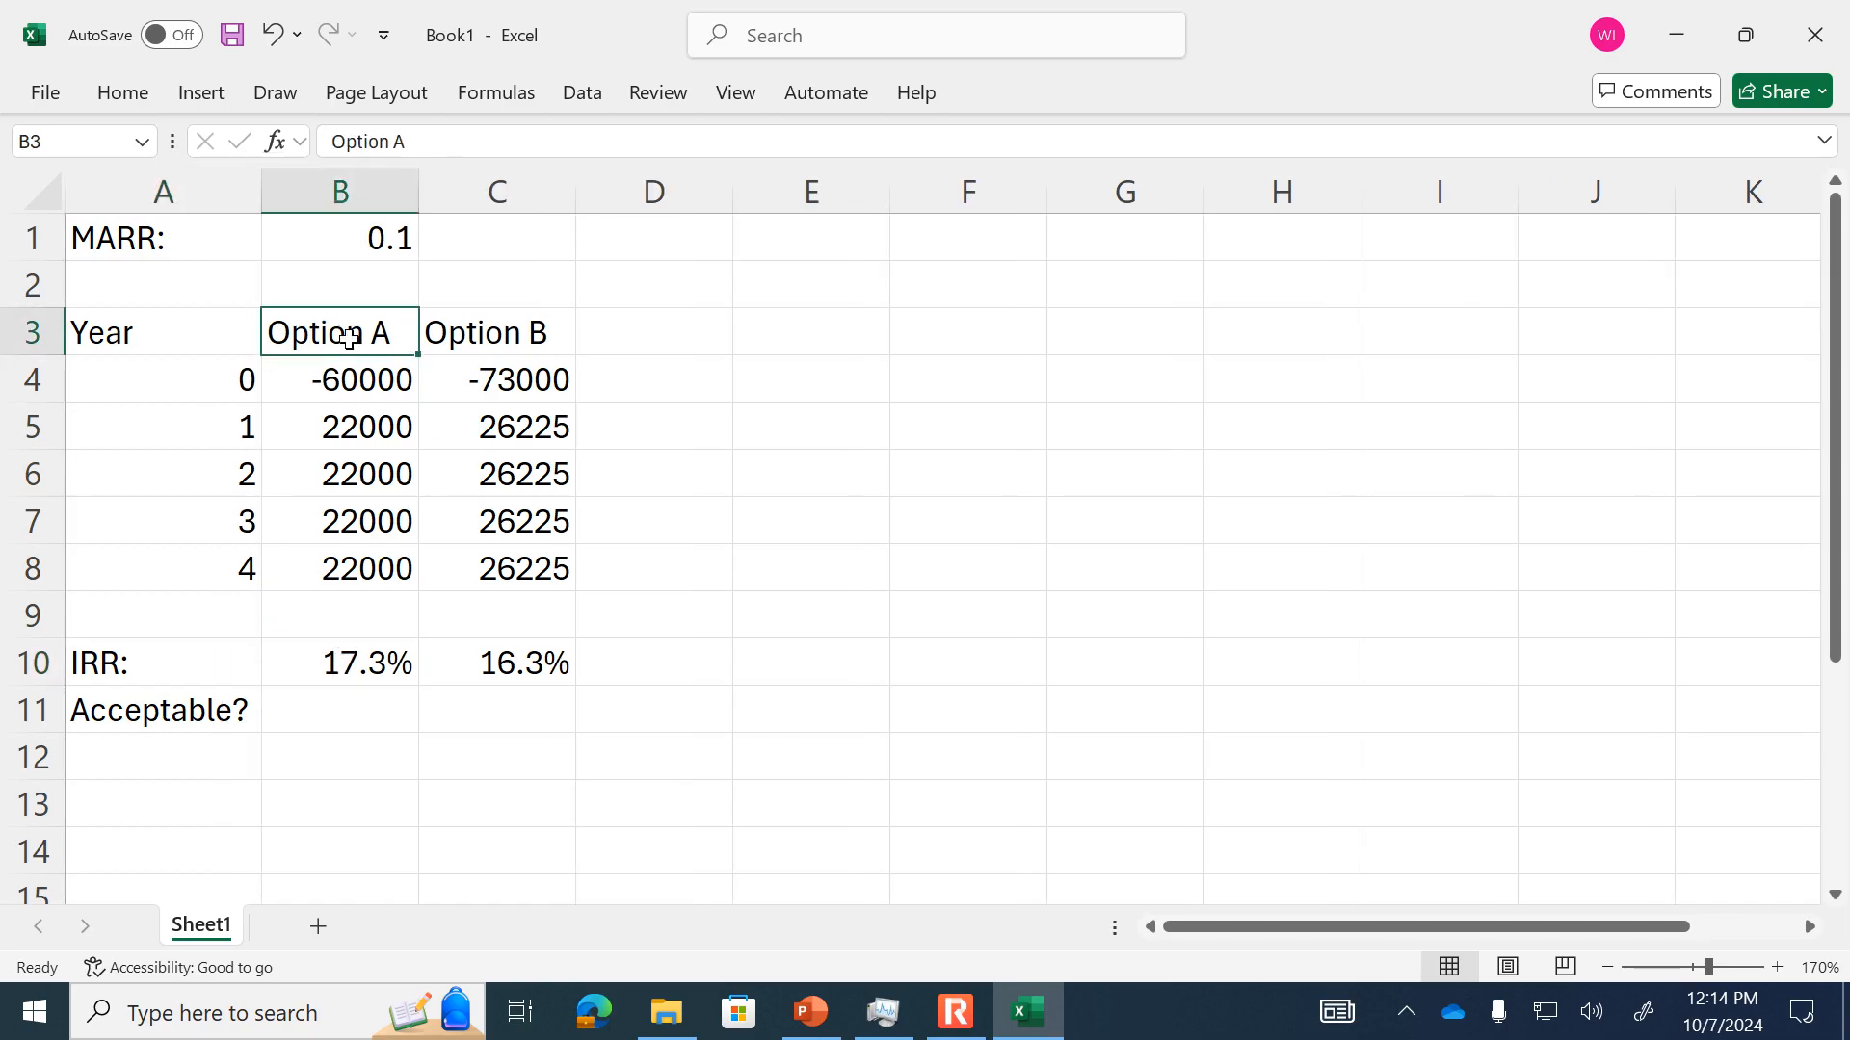
left_click(384, 246)
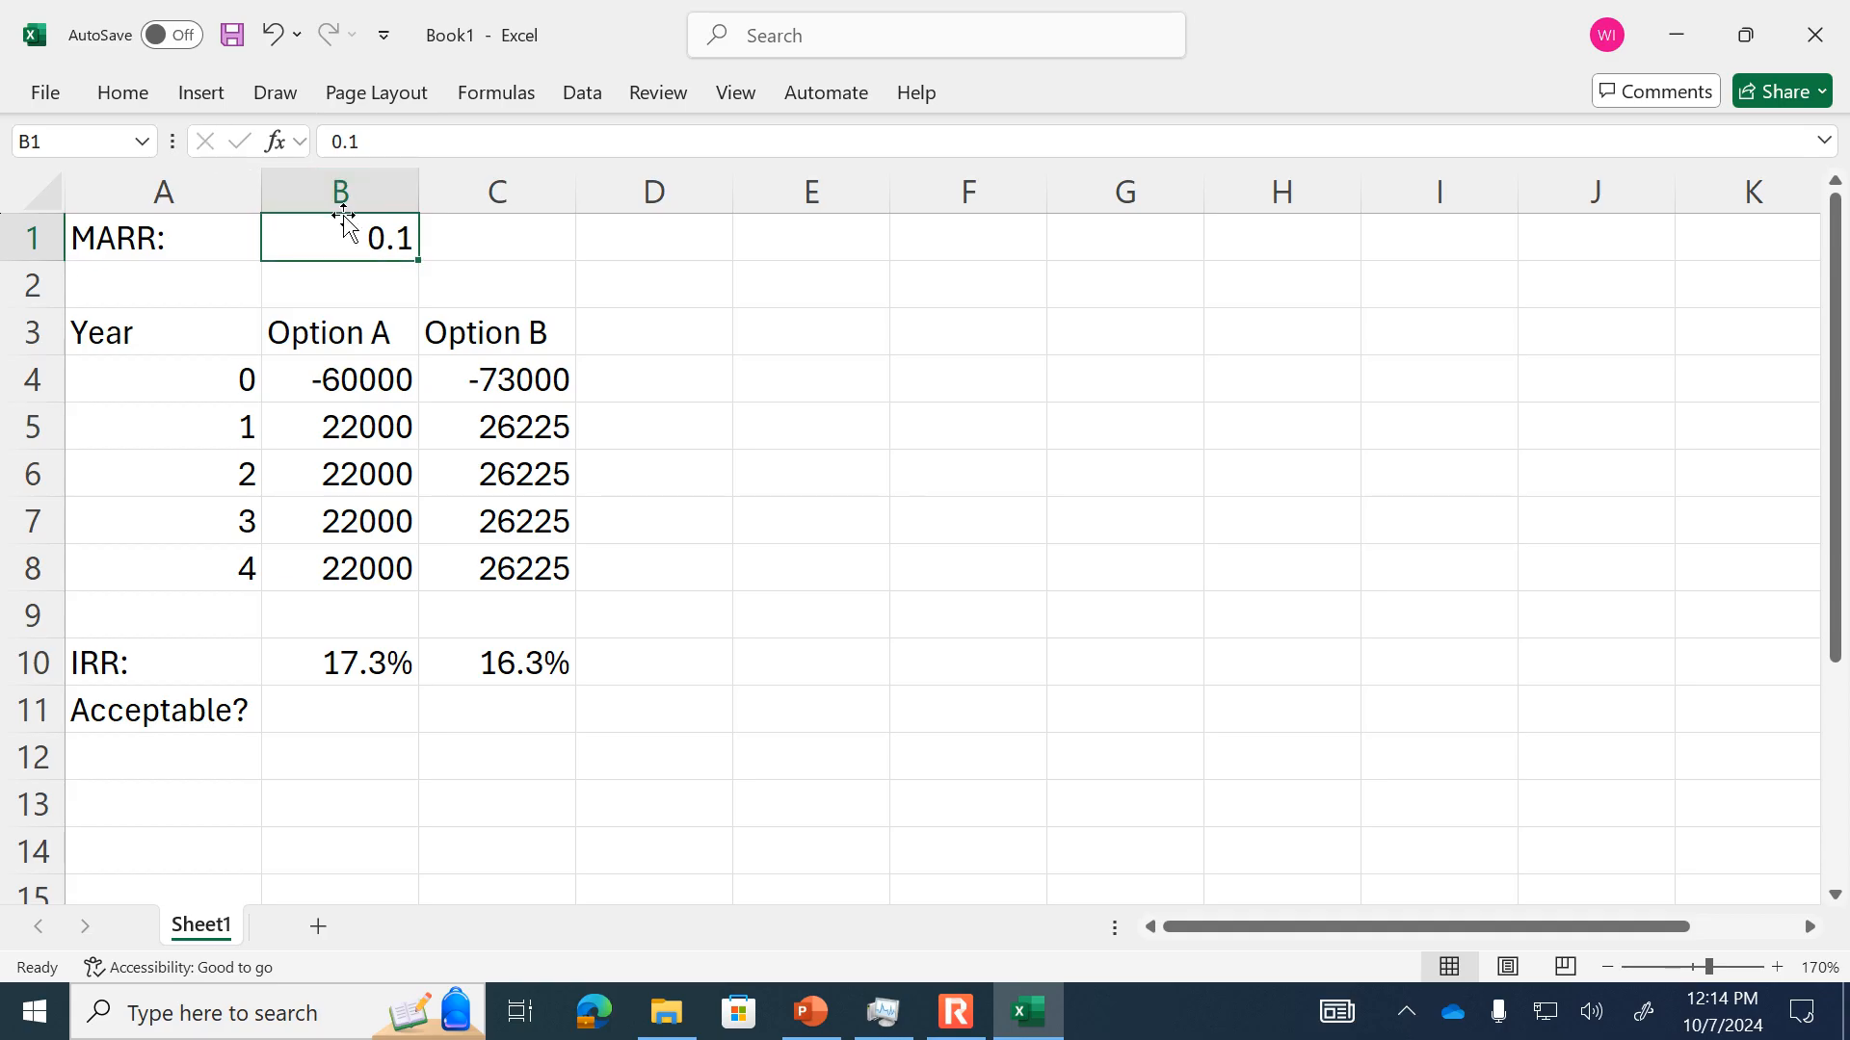
left_click(381, 661)
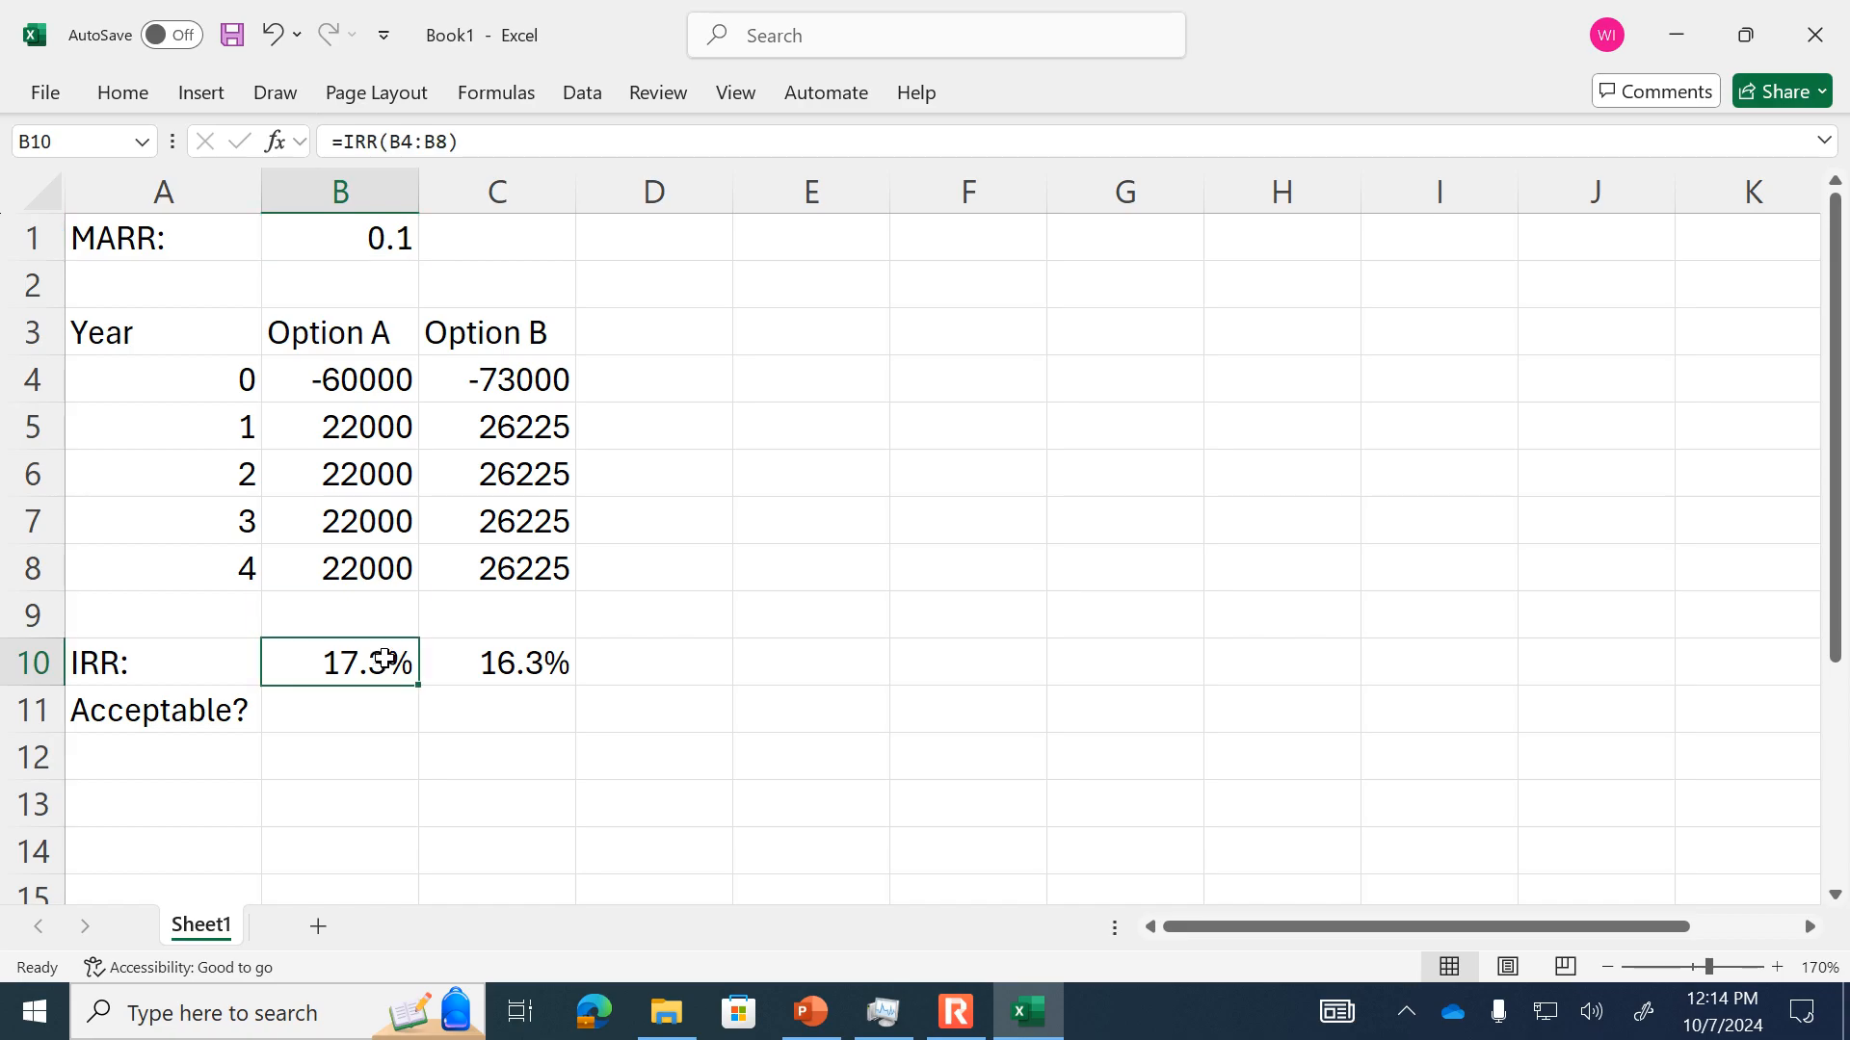
left_click(393, 235)
left_click(391, 703)
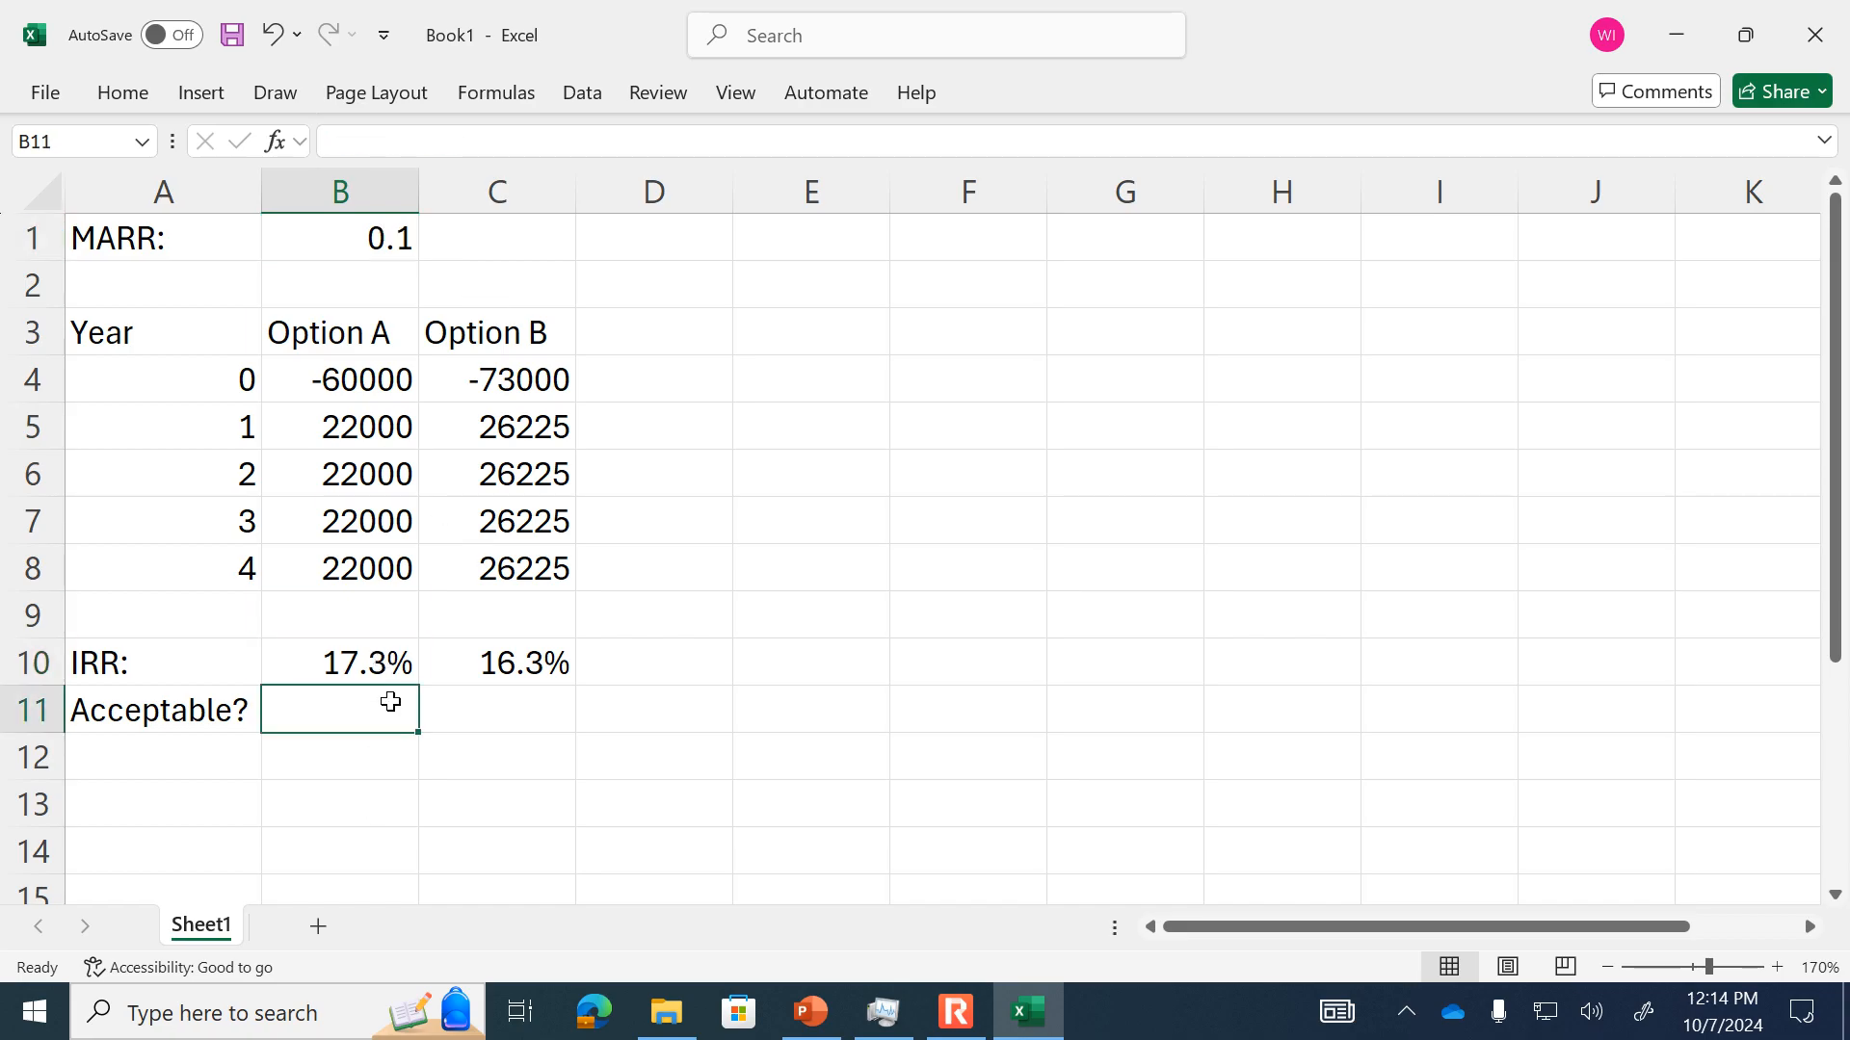
type("Yes")
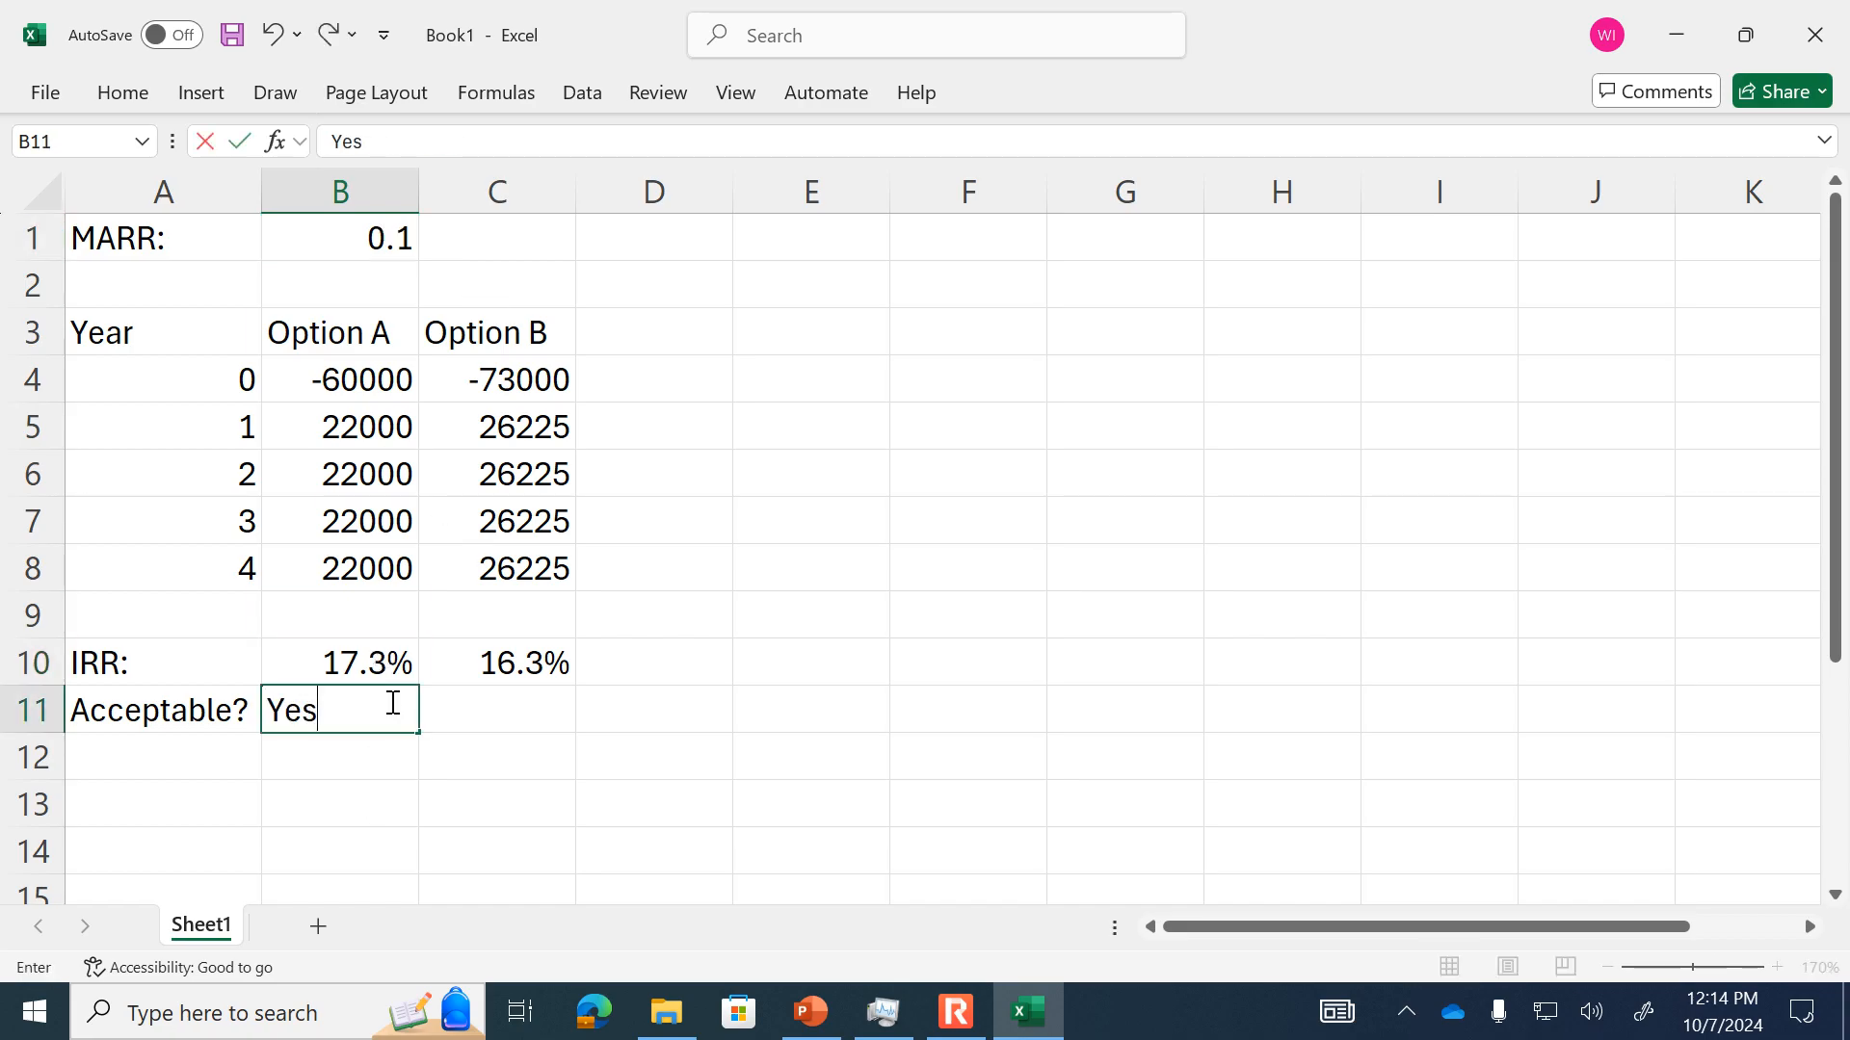
key("Tab")
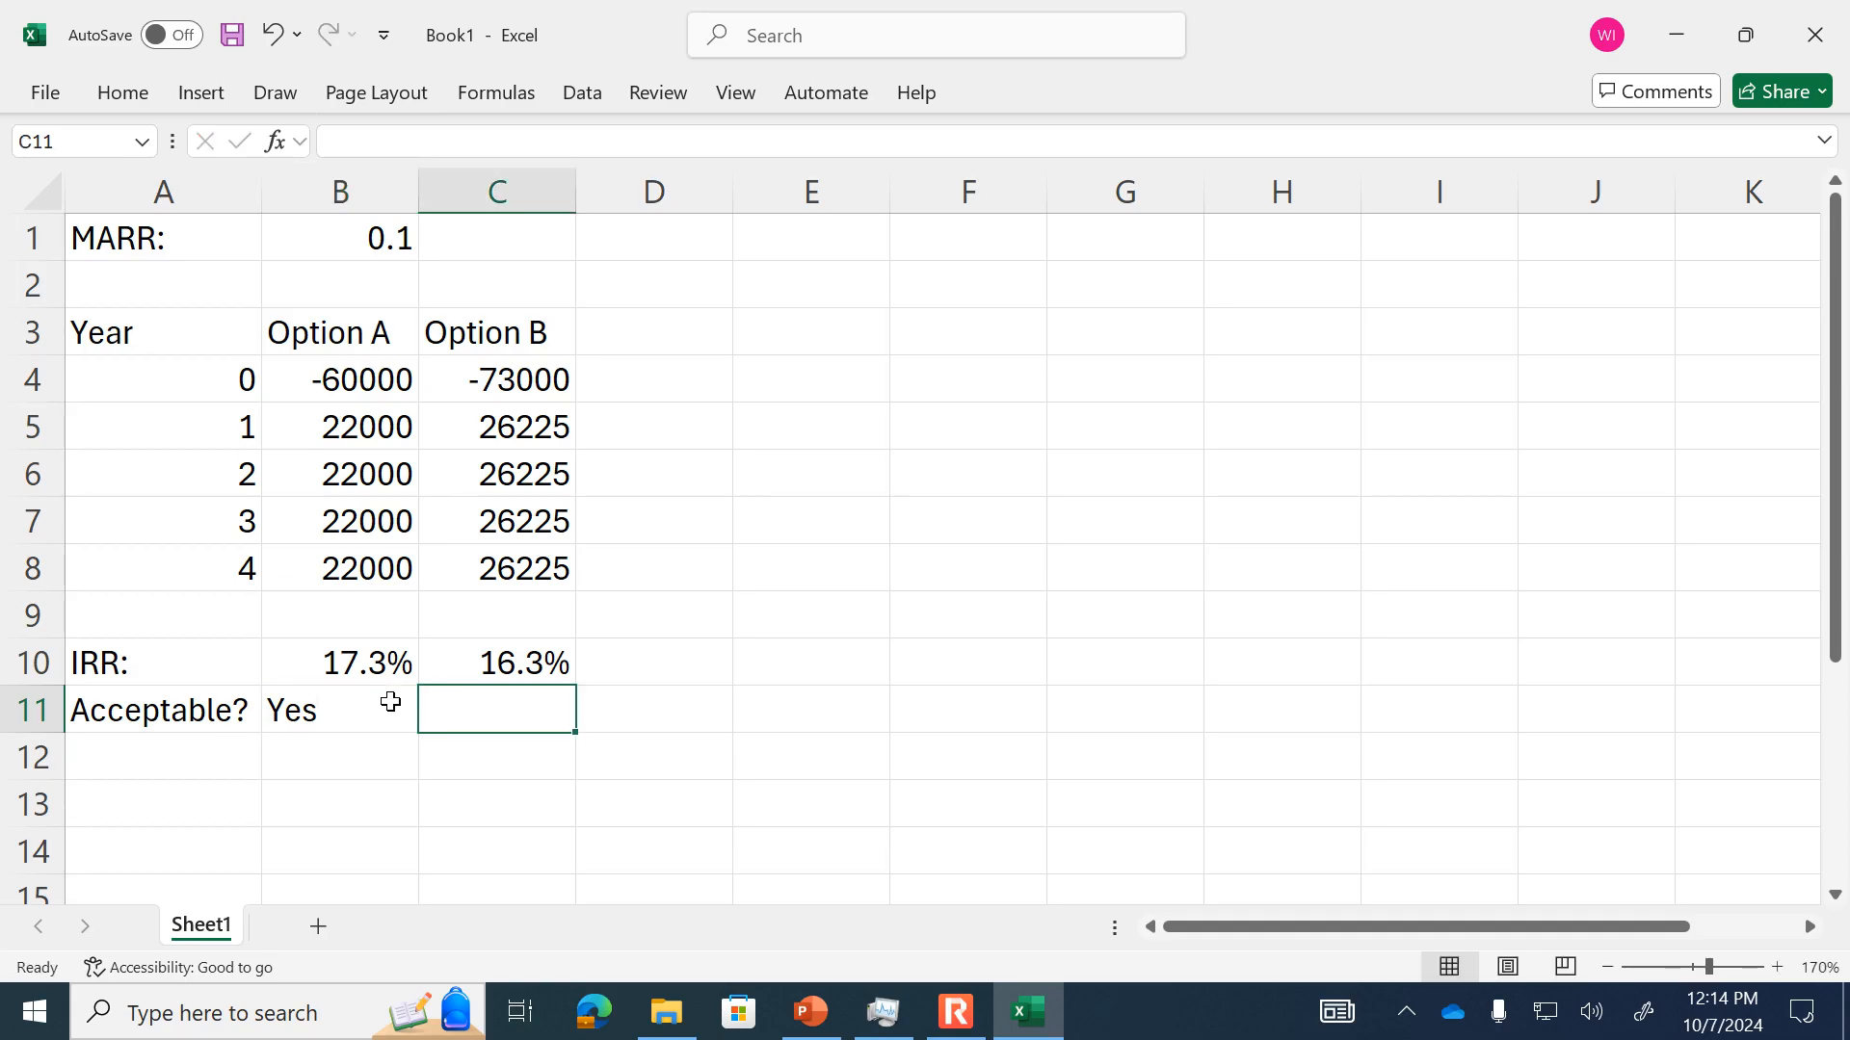
type("Yes")
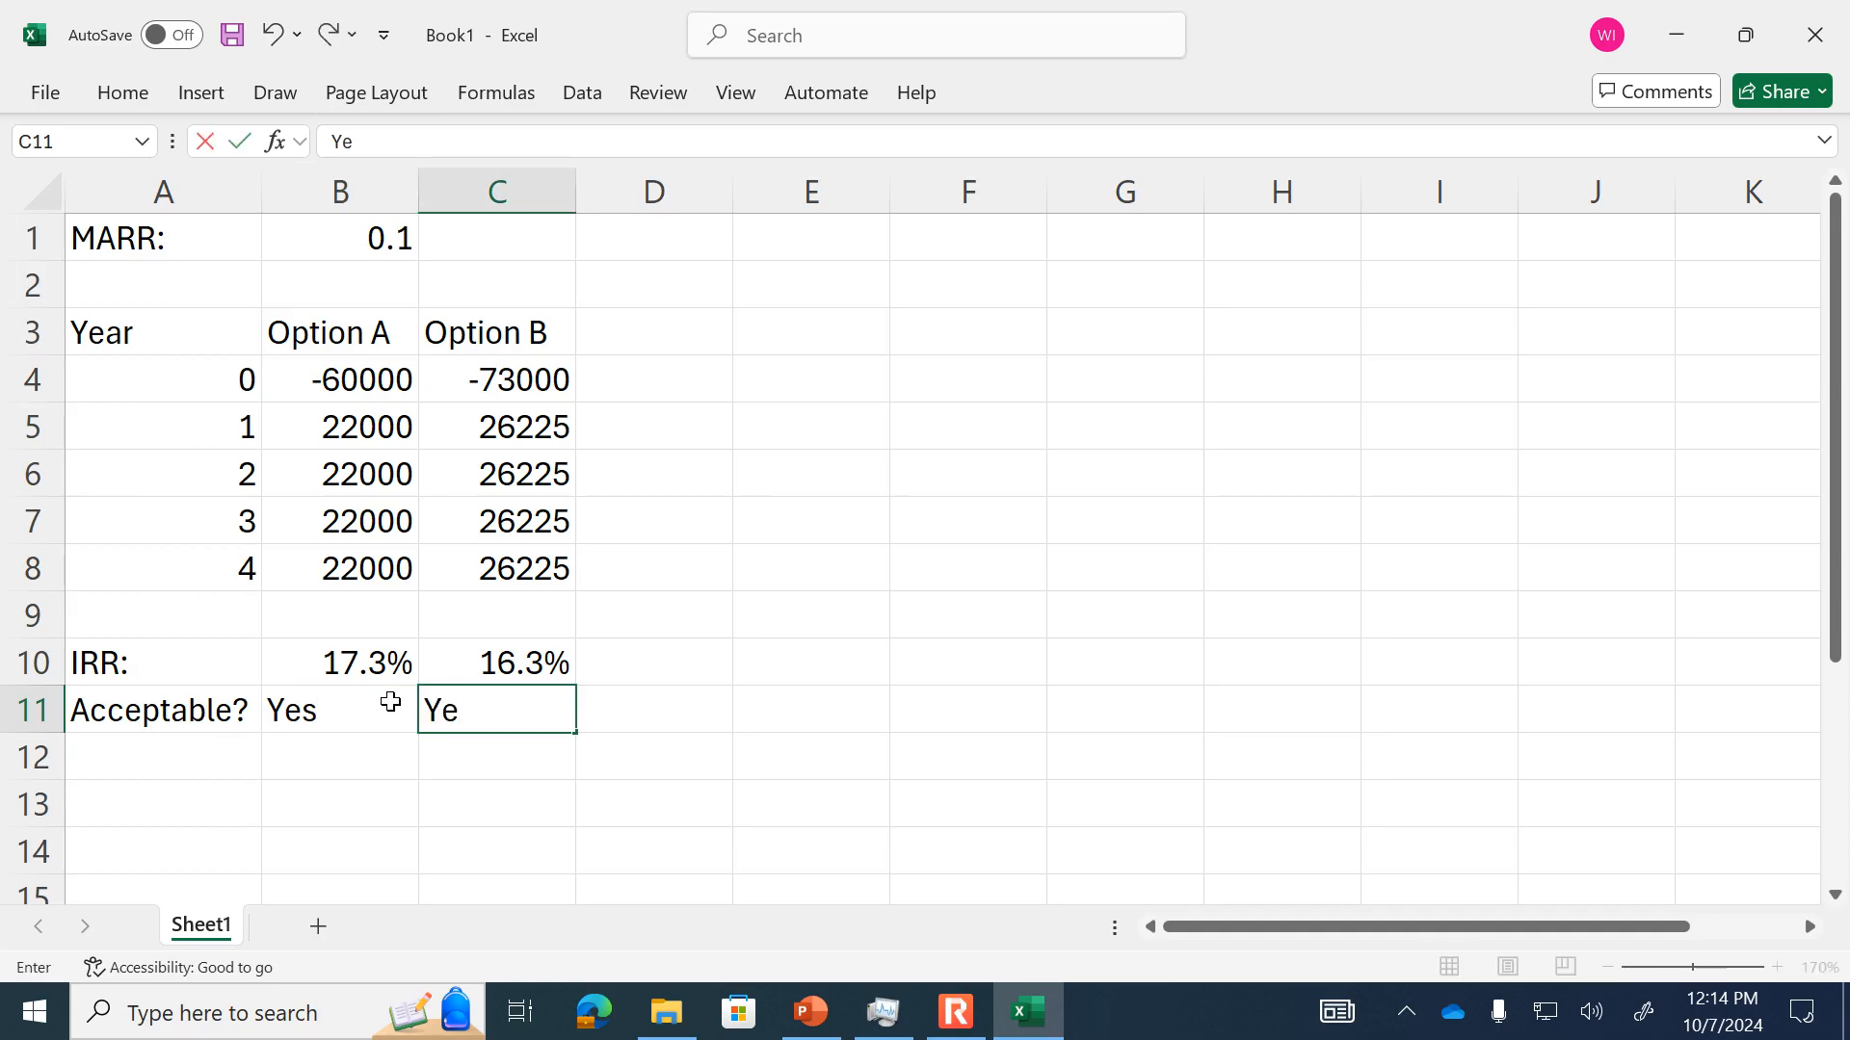
key("Return")
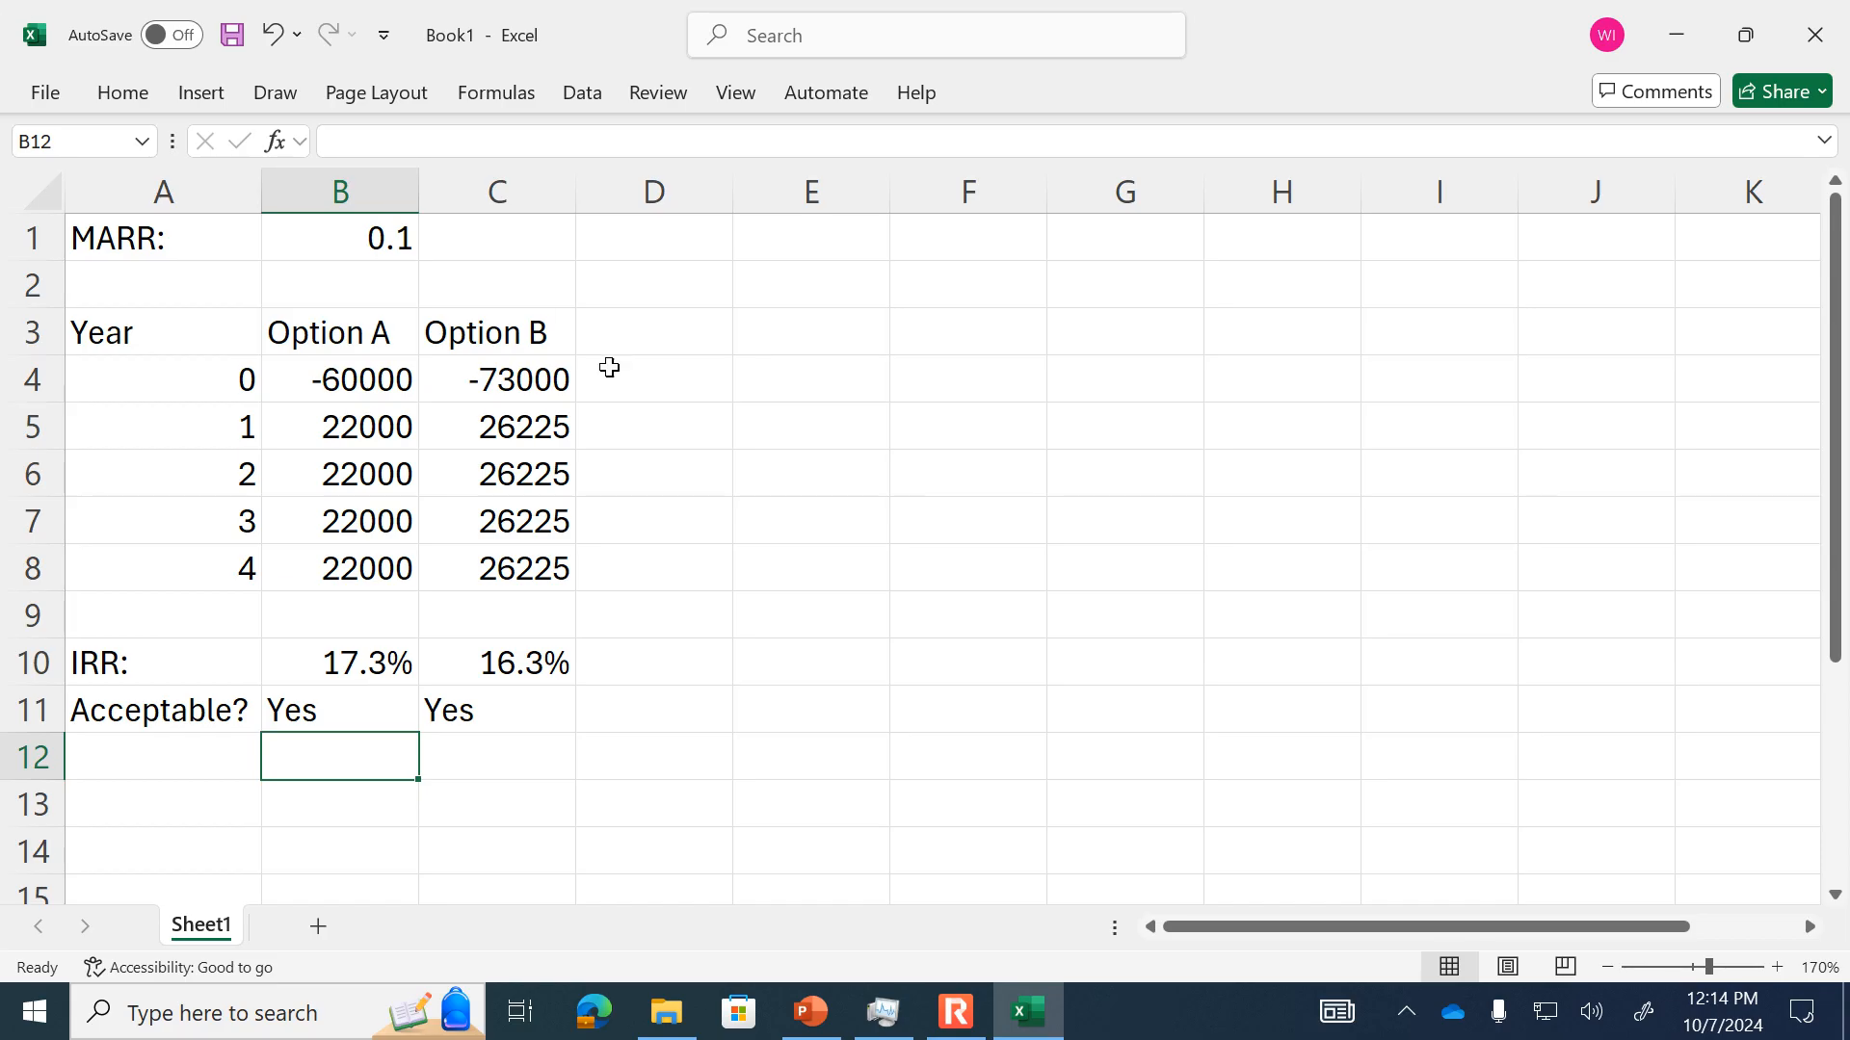
- Narrow column D into a spacer and enter the heading "B-A" in E3
left_click_drag(732, 194, 627, 193)
left_click(688, 339)
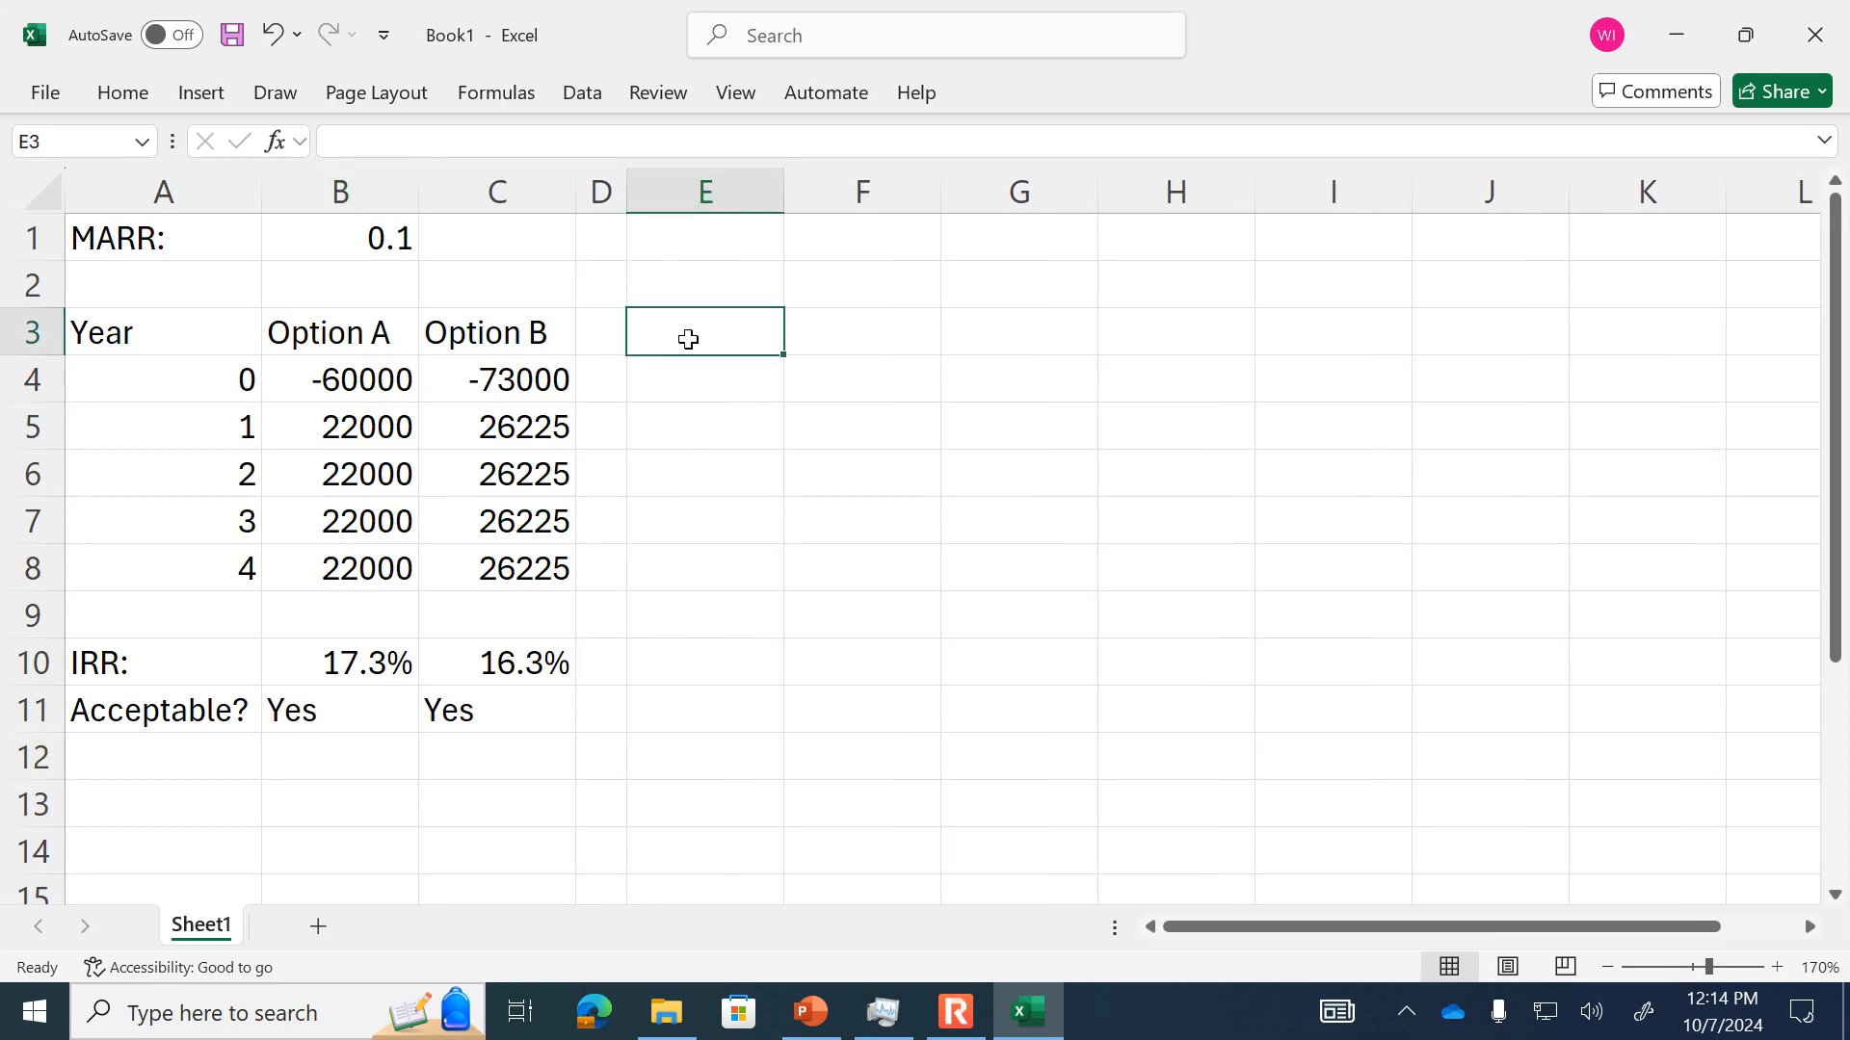
type("B-A")
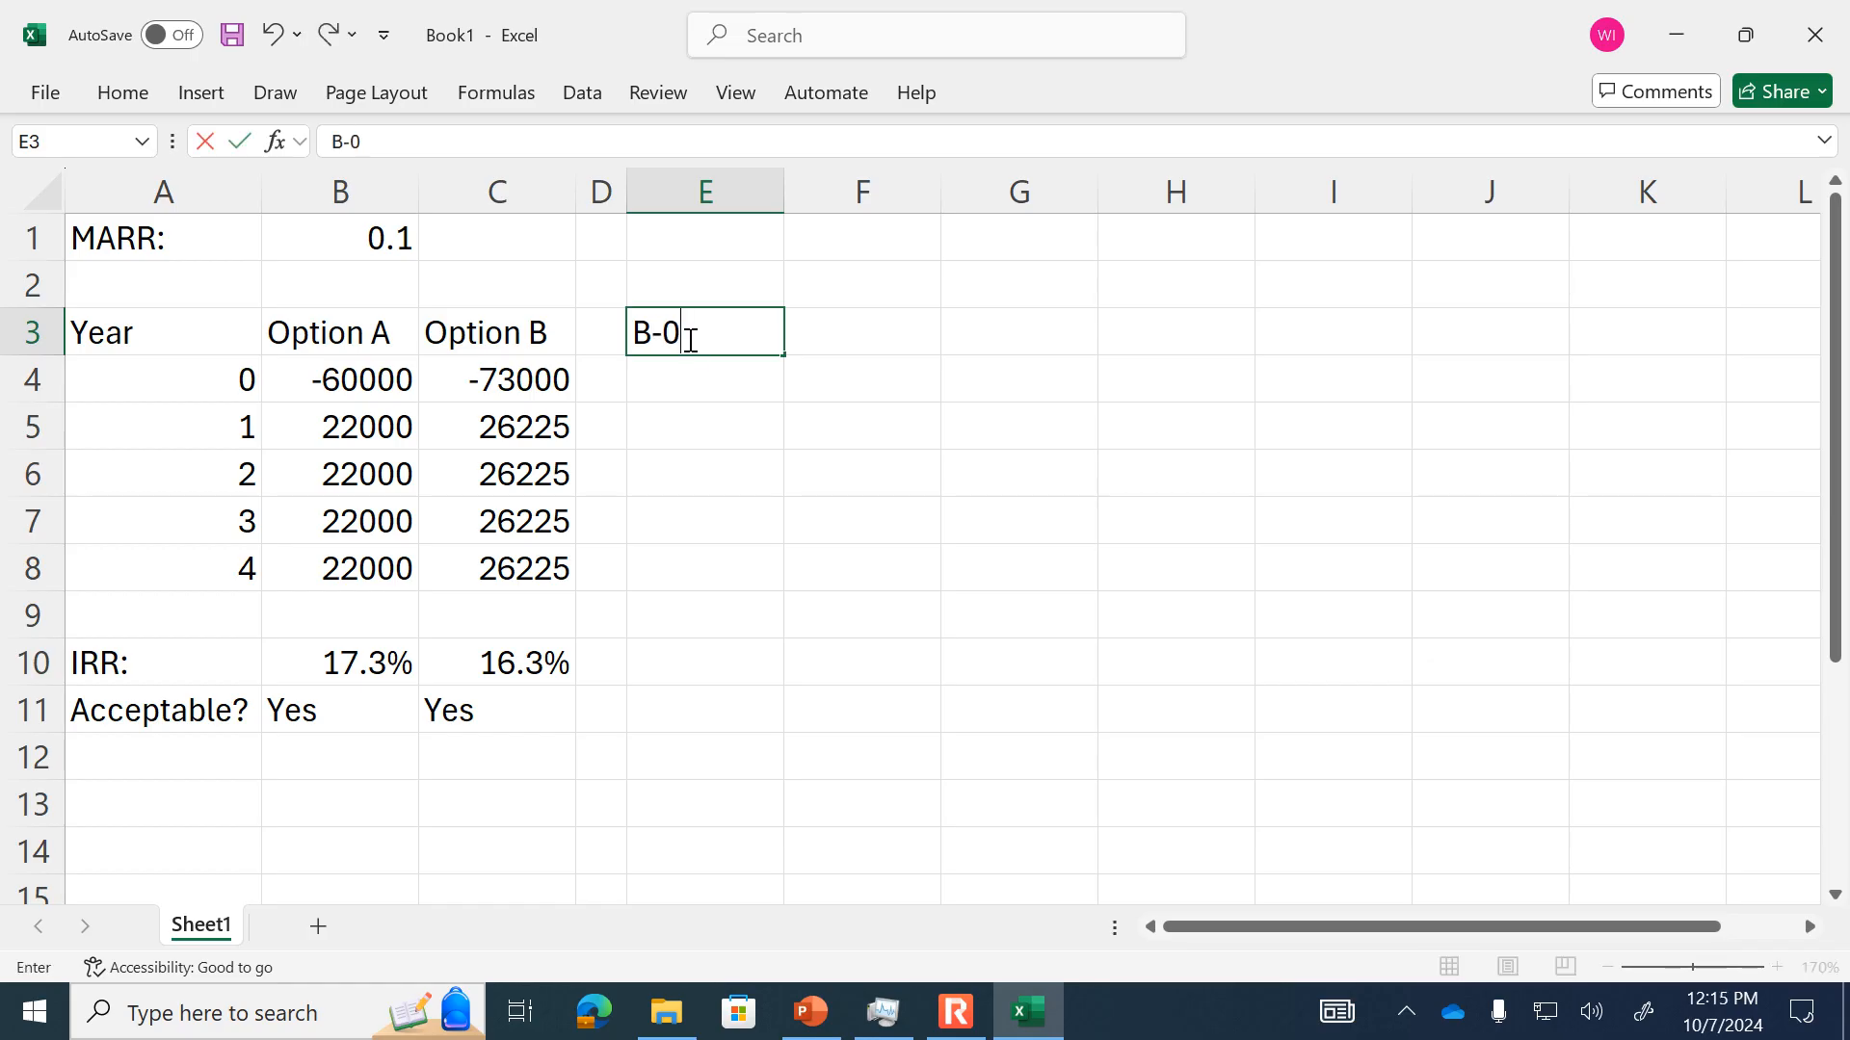
key("Return")
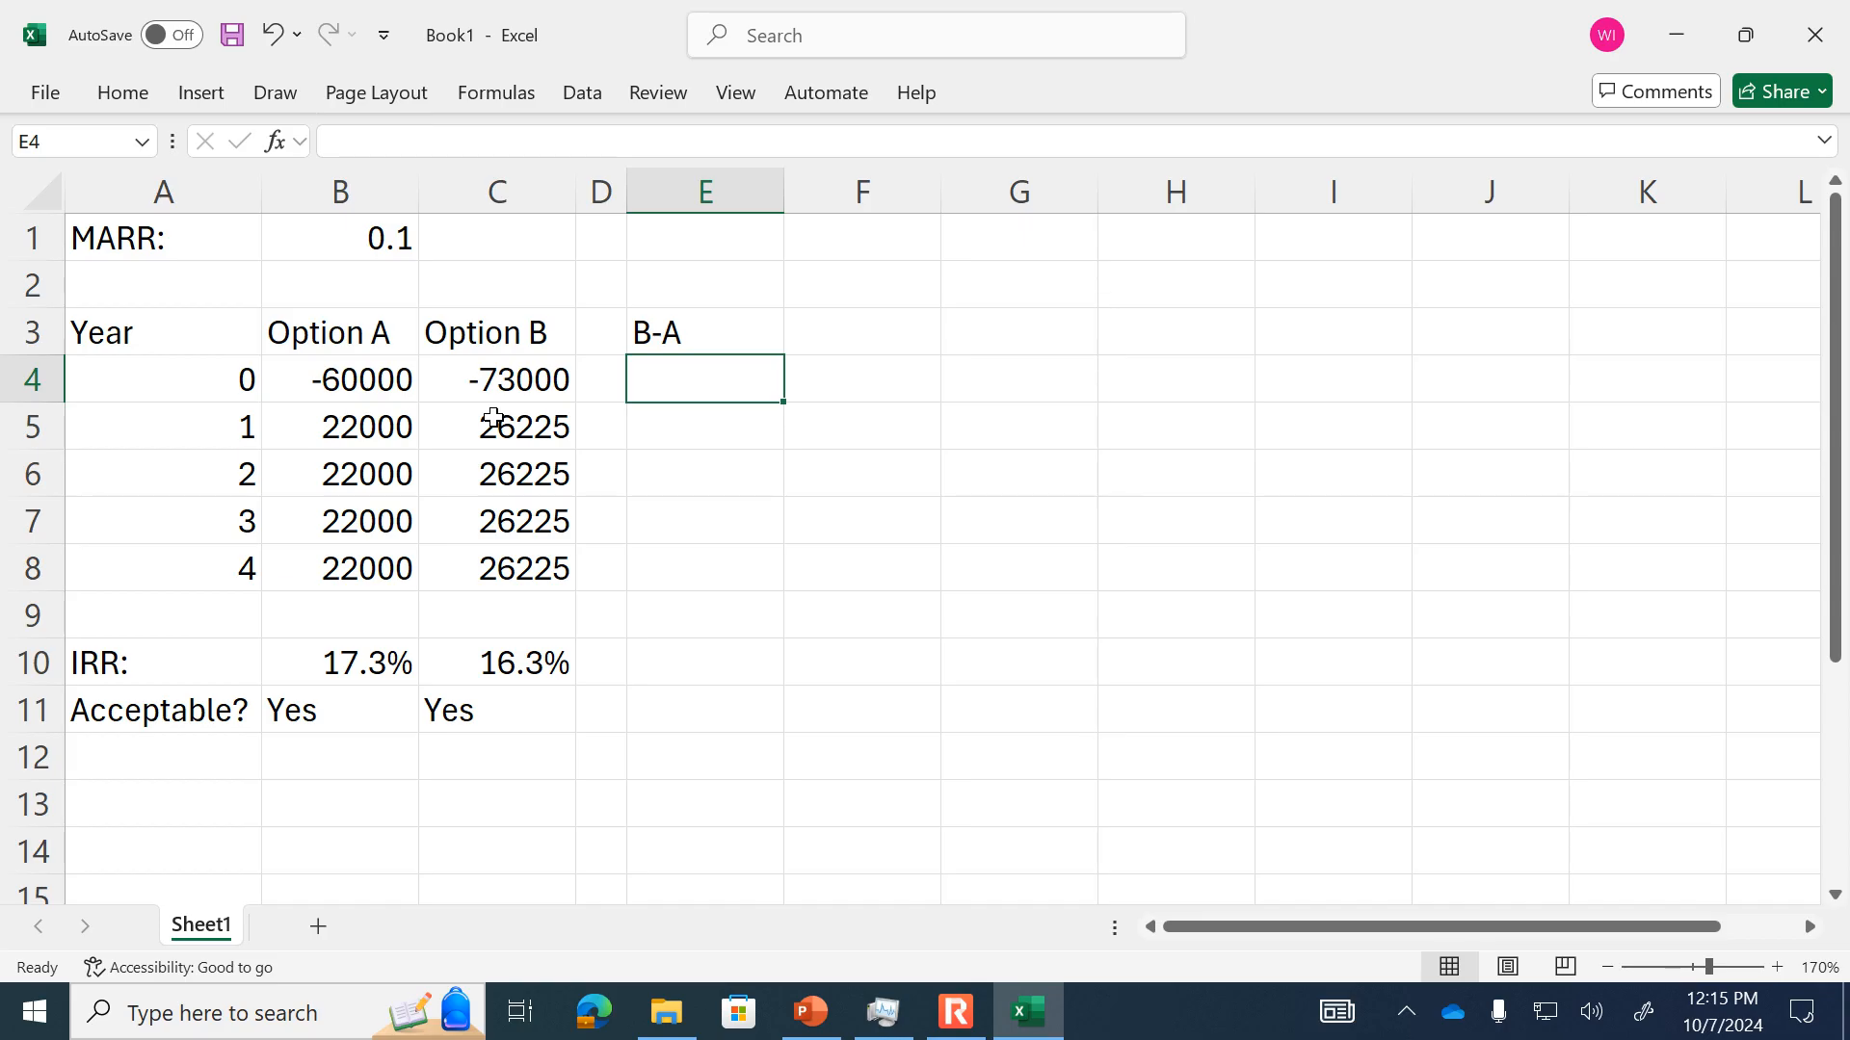
- Calculate the incremental cash flow in E4 with =C4-B4 and fill the formula down to E8
type("=")
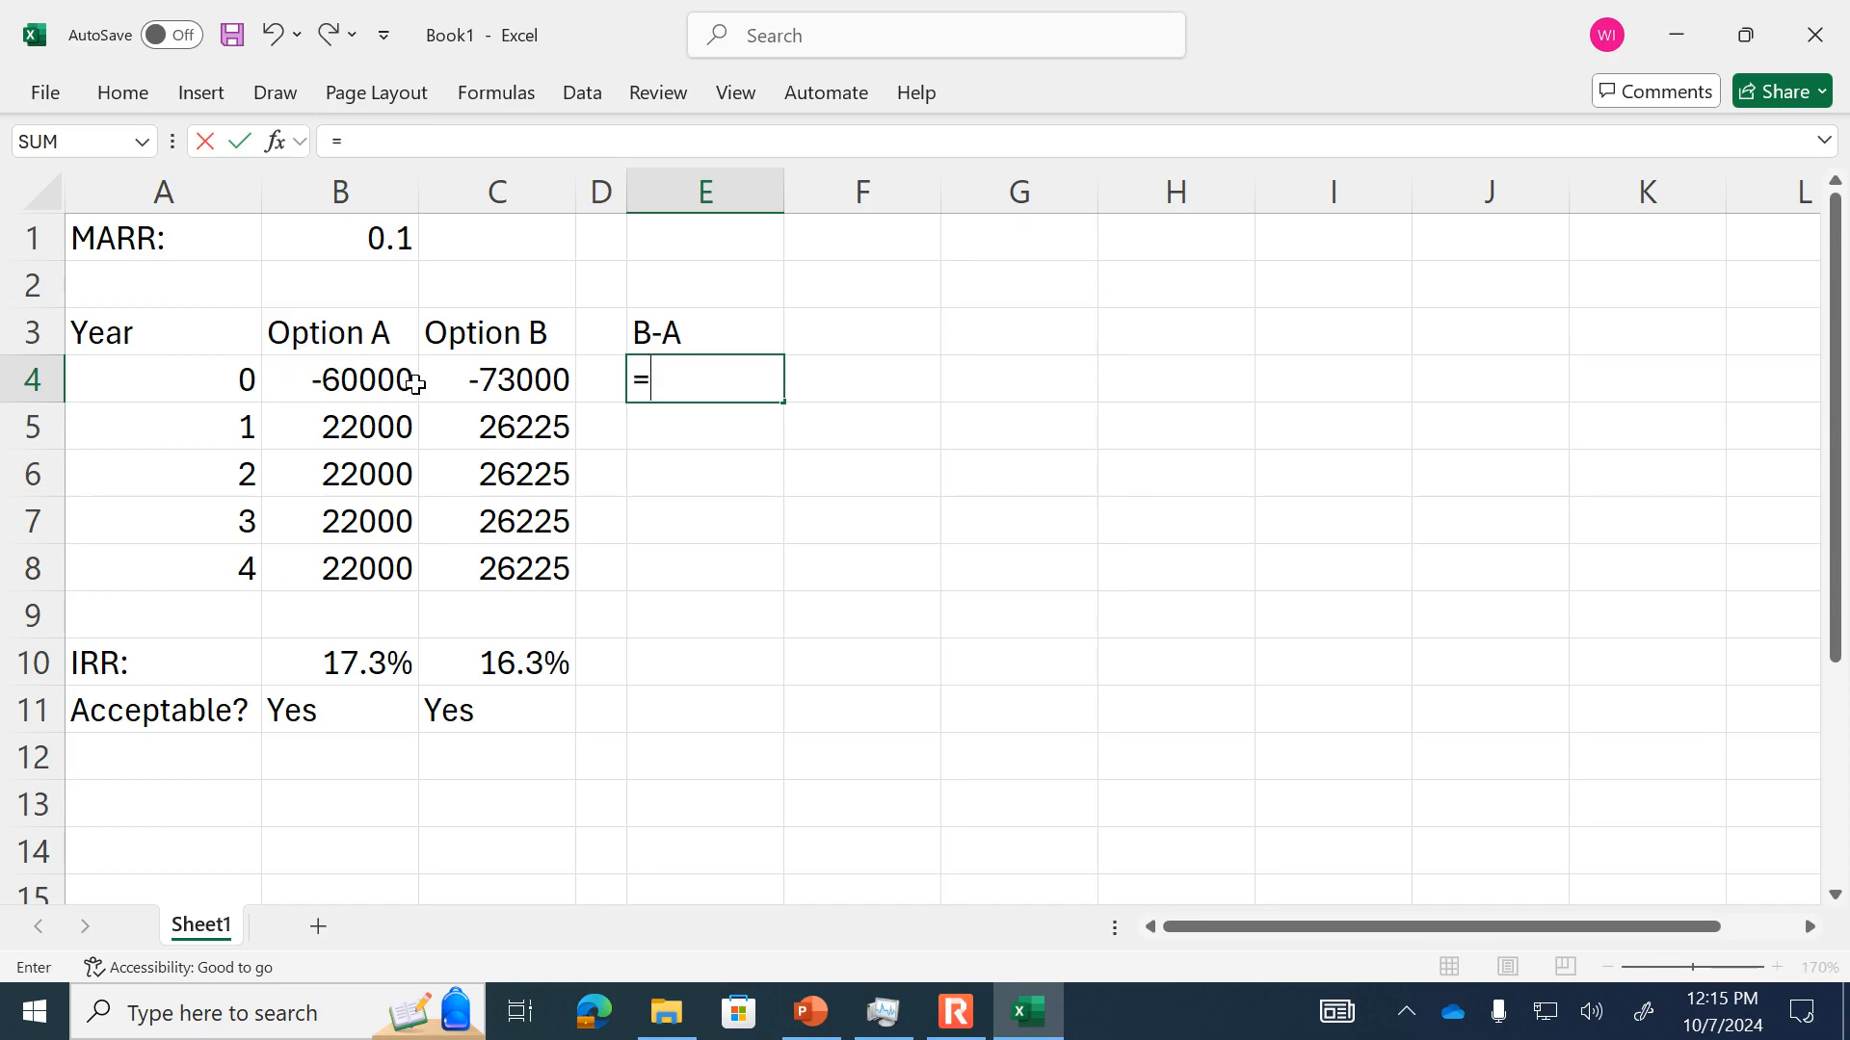
left_click(508, 379)
type("-")
left_click(363, 384)
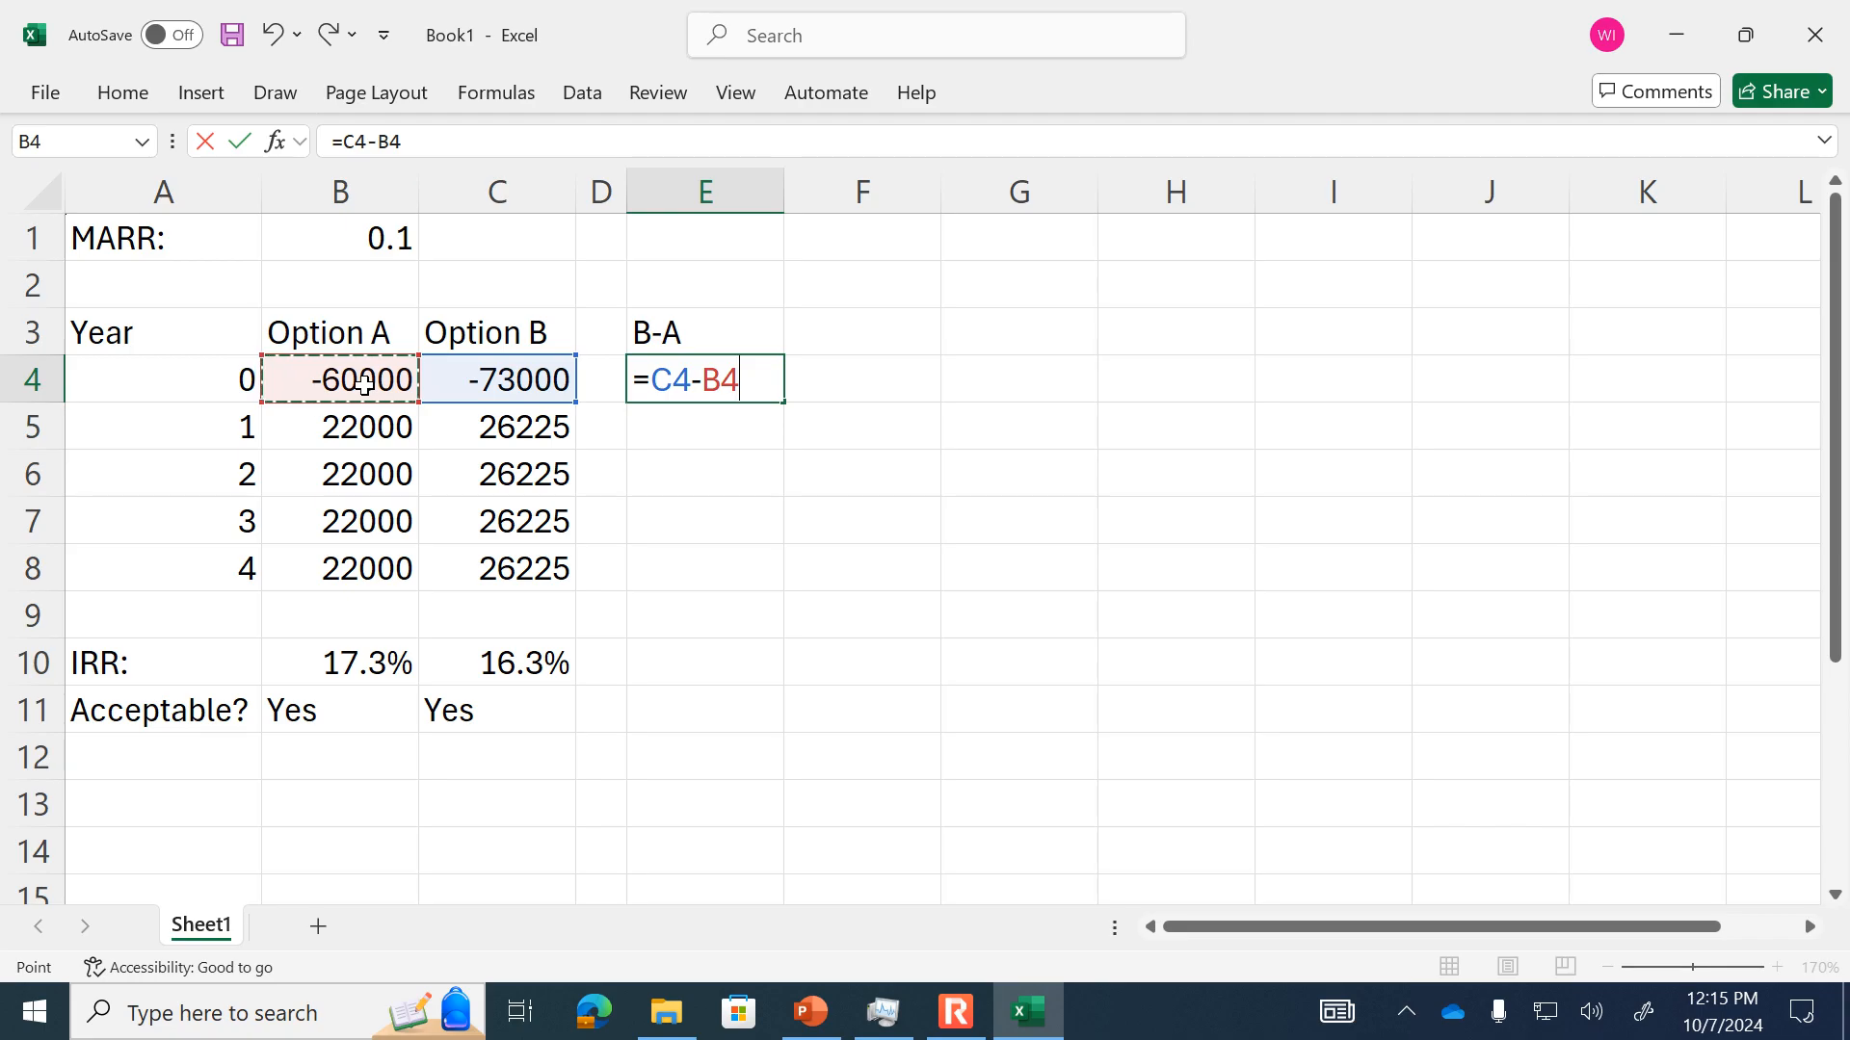
key("Return")
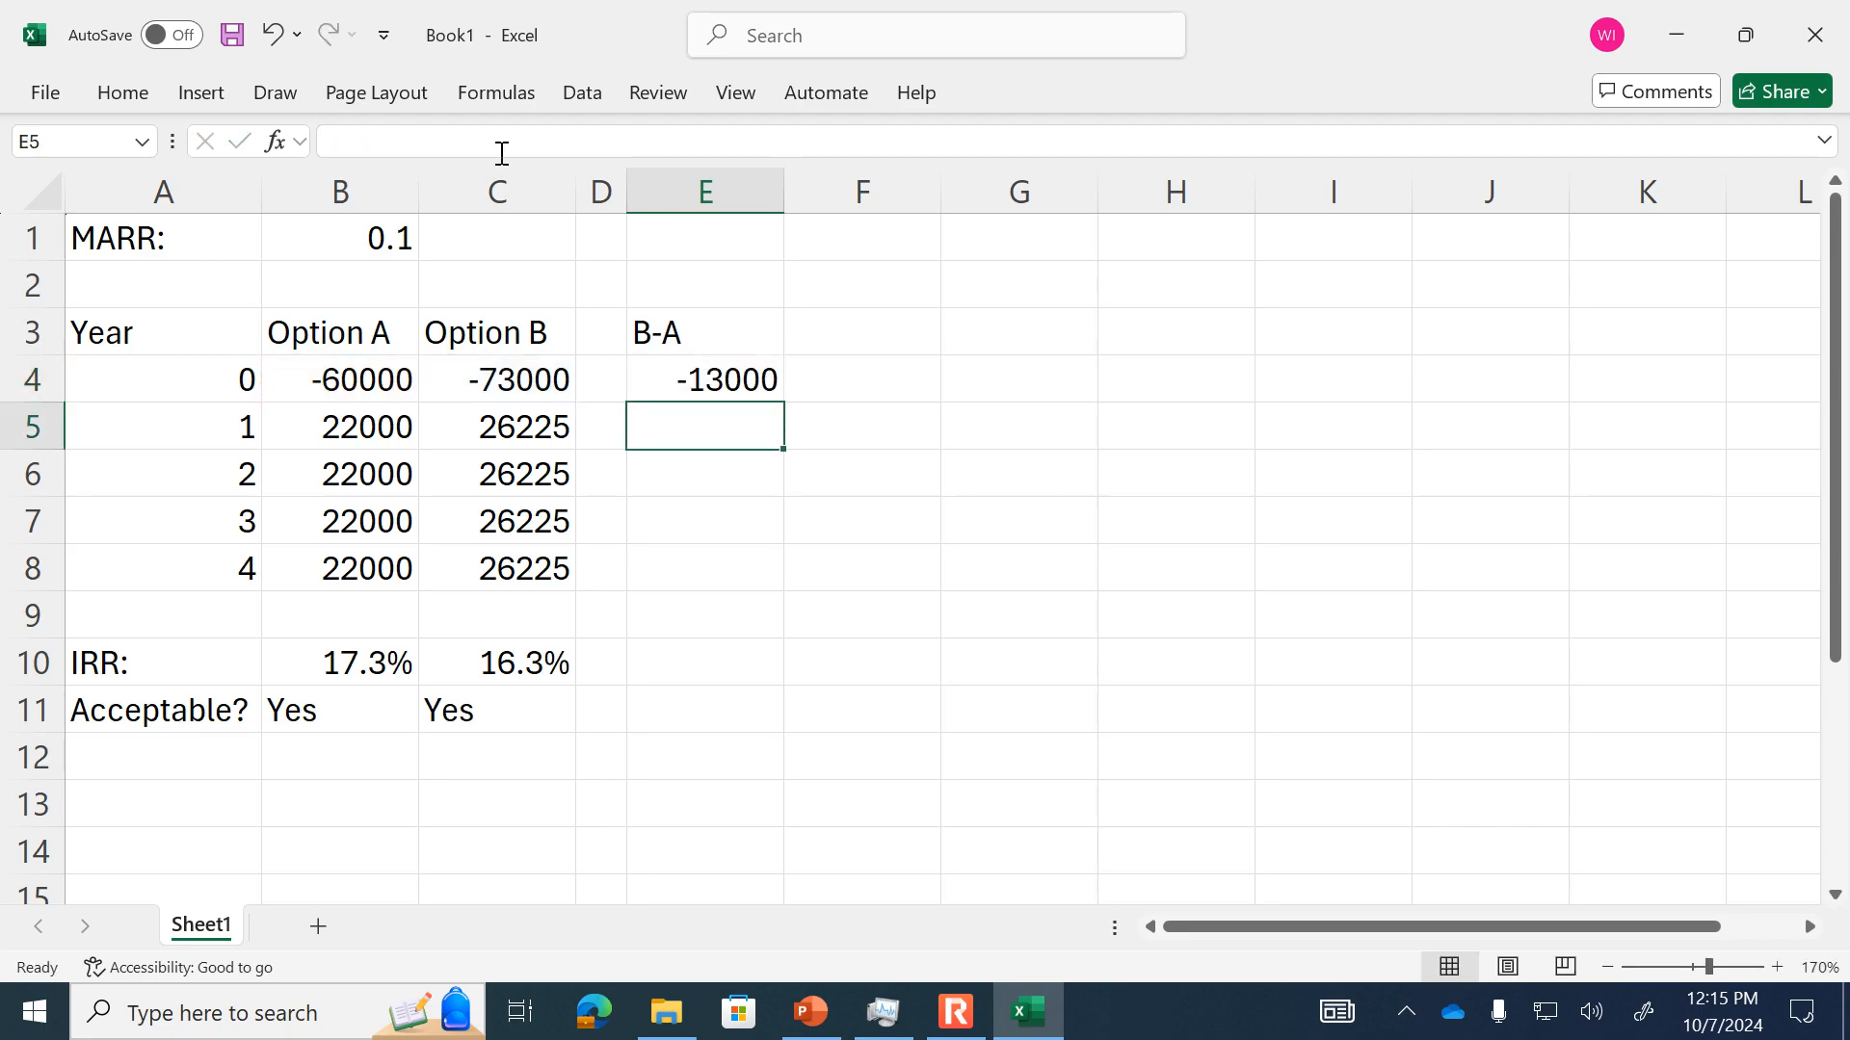
left_click(736, 379)
left_click_drag(784, 402, 771, 586)
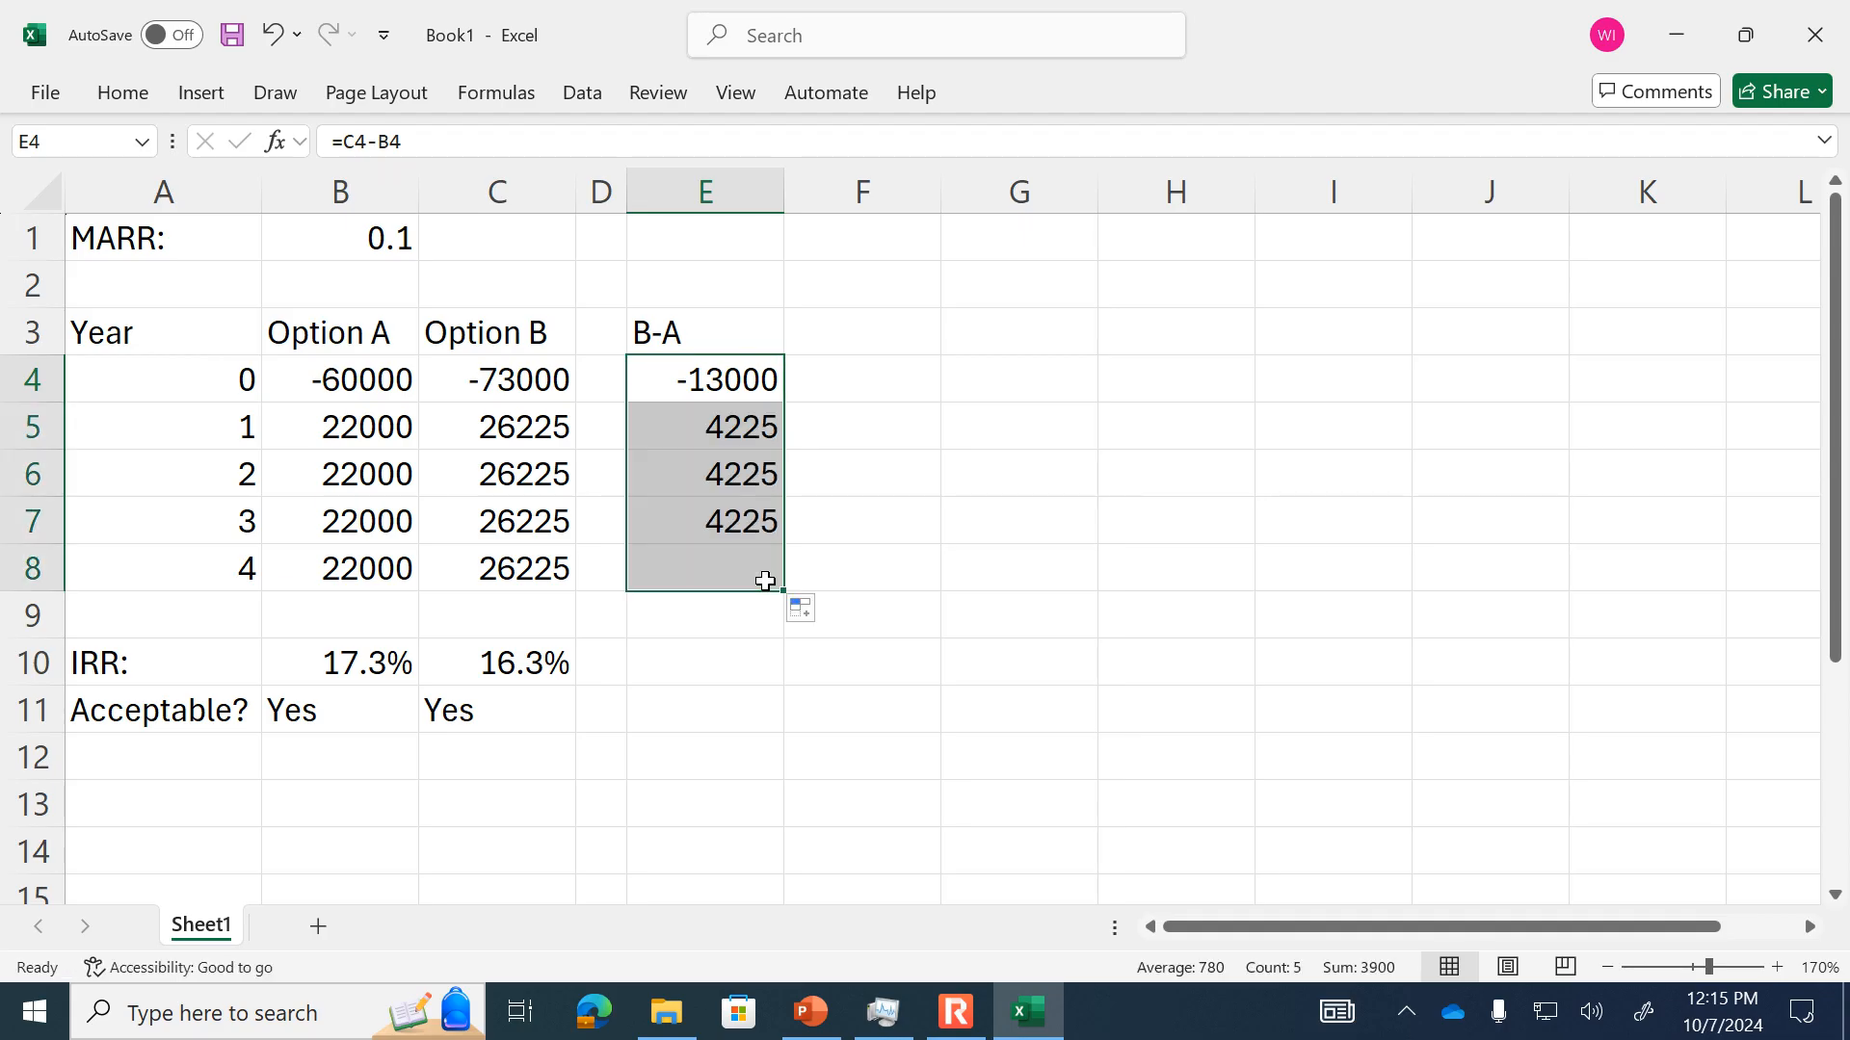
left_click(849, 656)
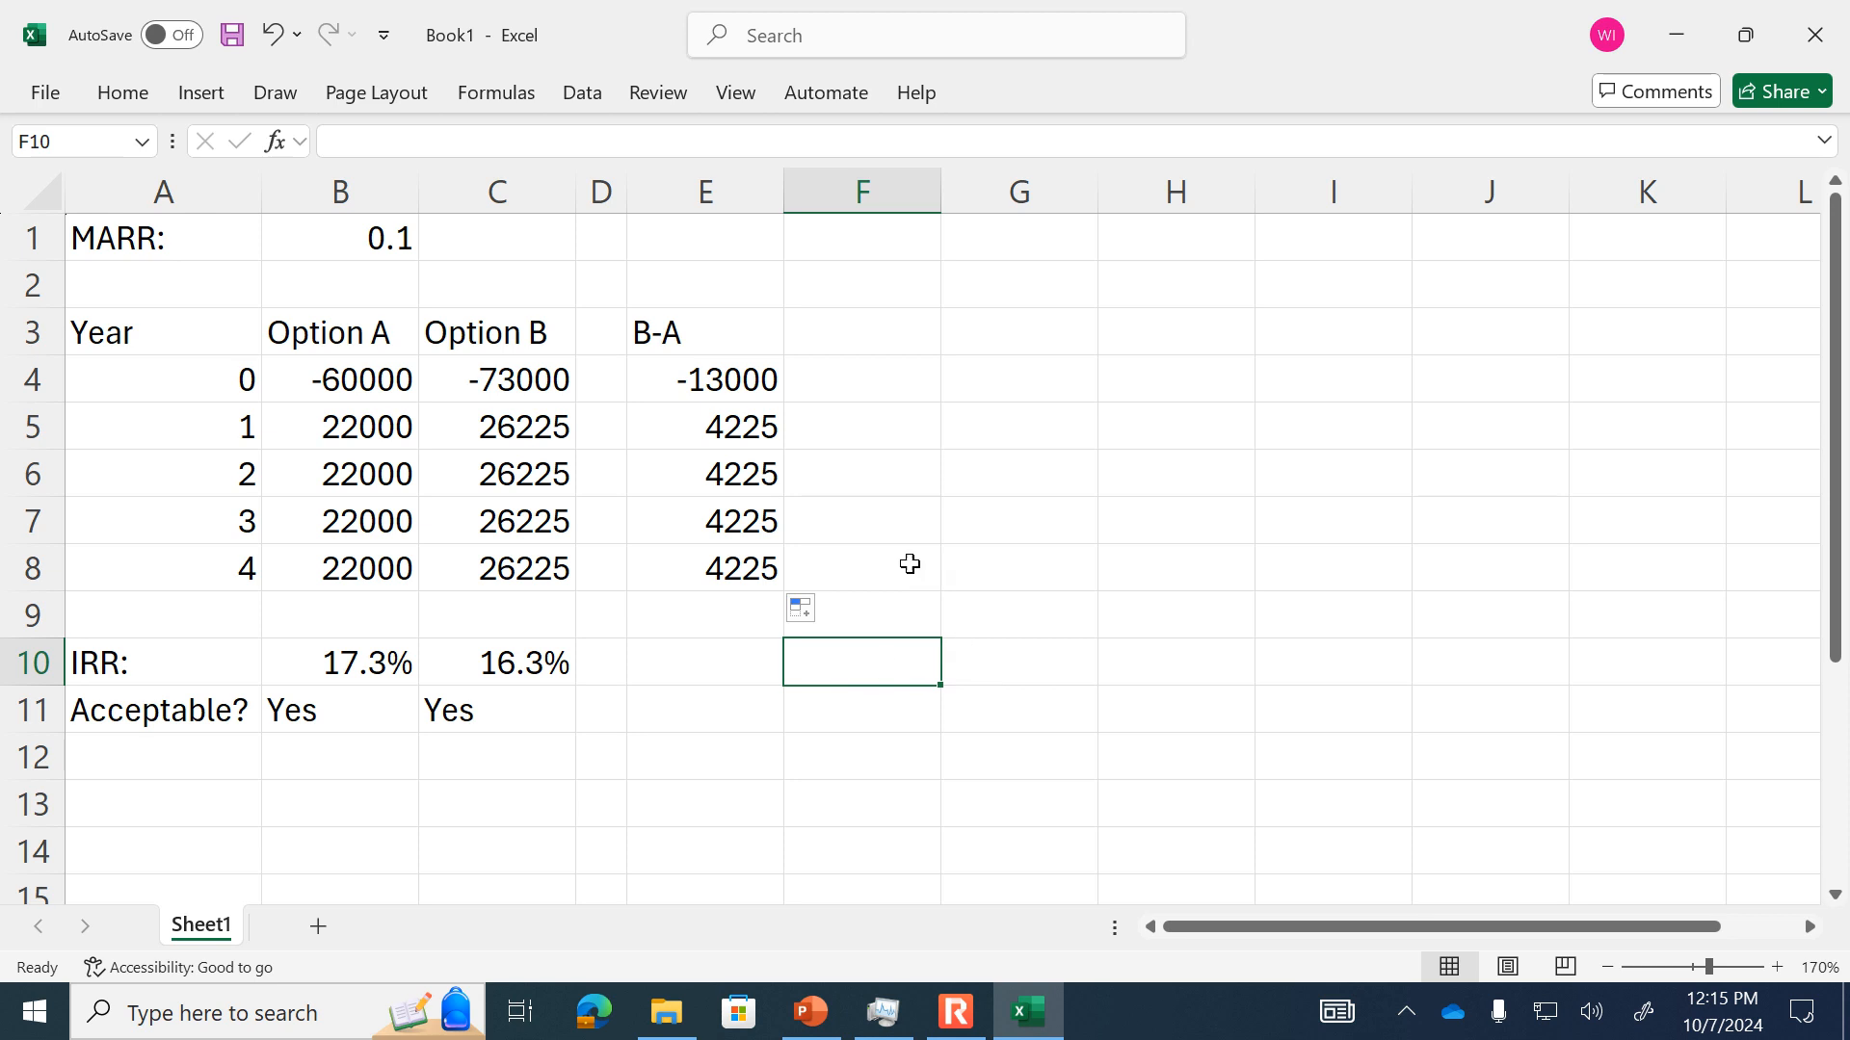
- Review the year 0 increment in E4 against Option B's cost, the option headings and the IRRs in B10 and C10
left_click(732, 376)
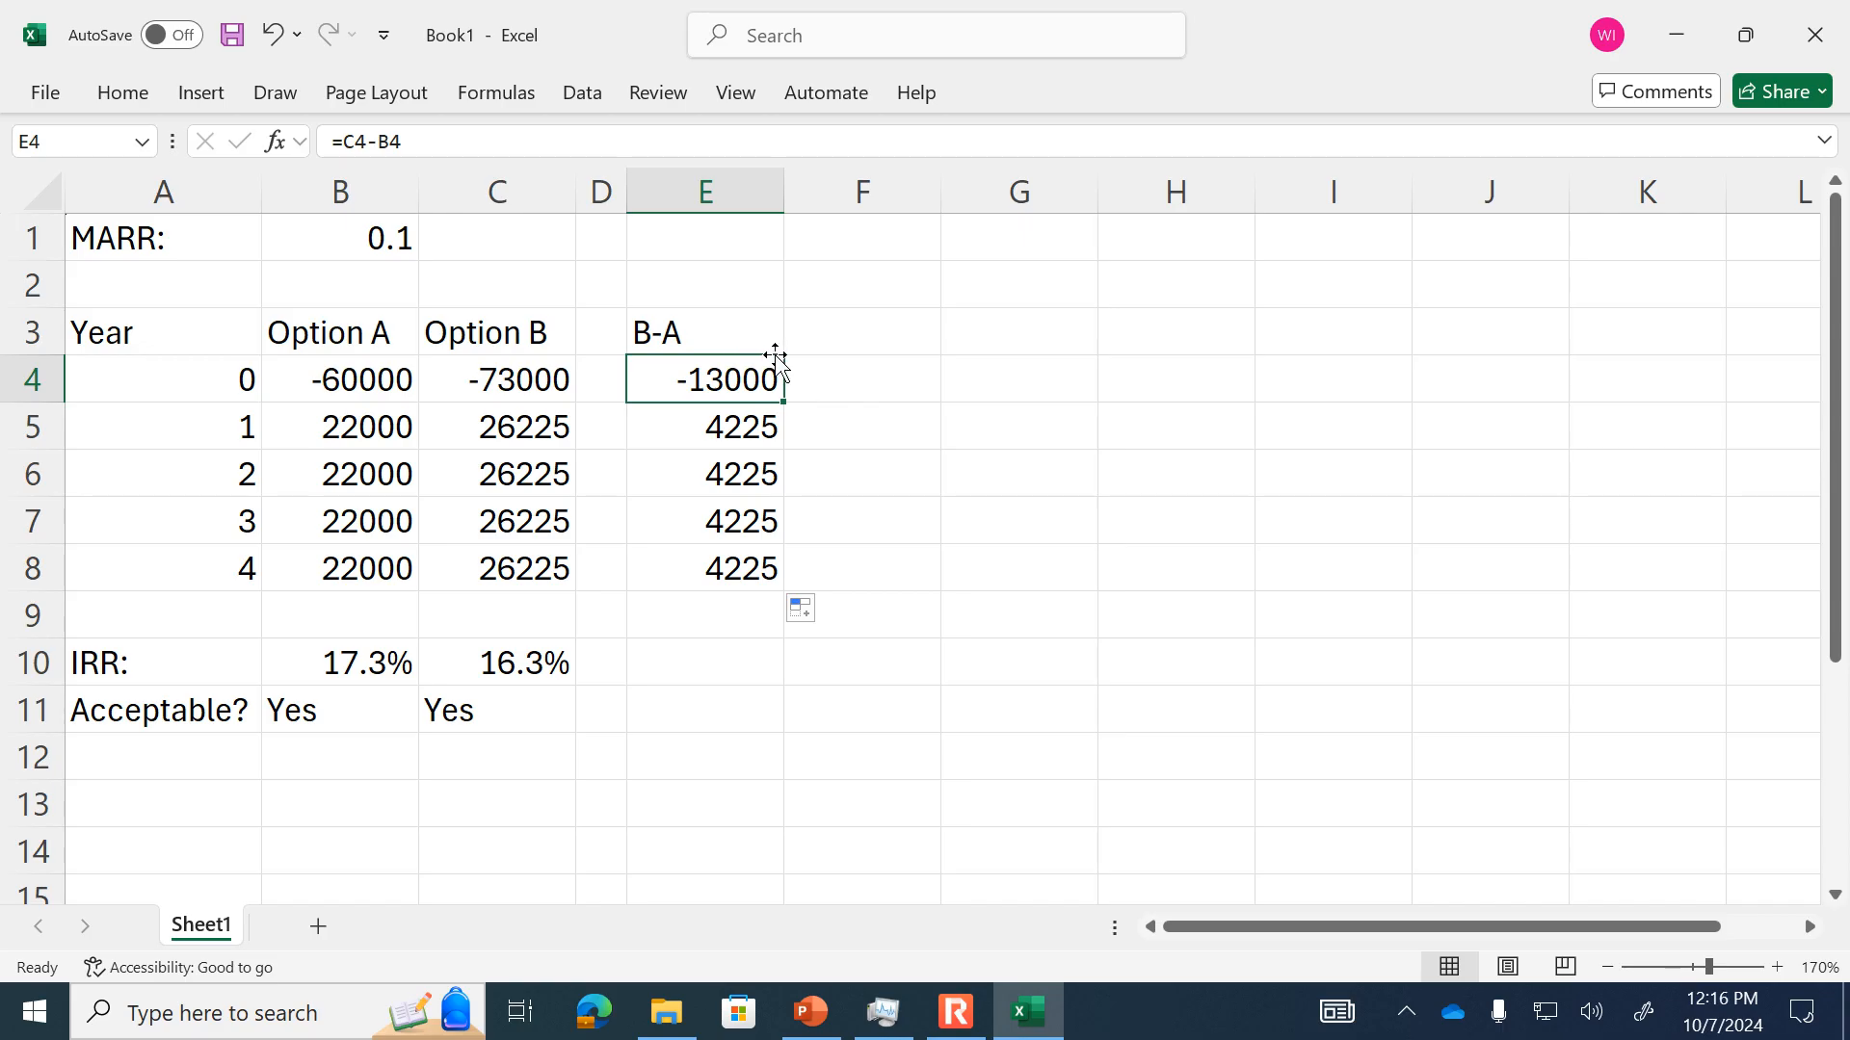
left_click(569, 378)
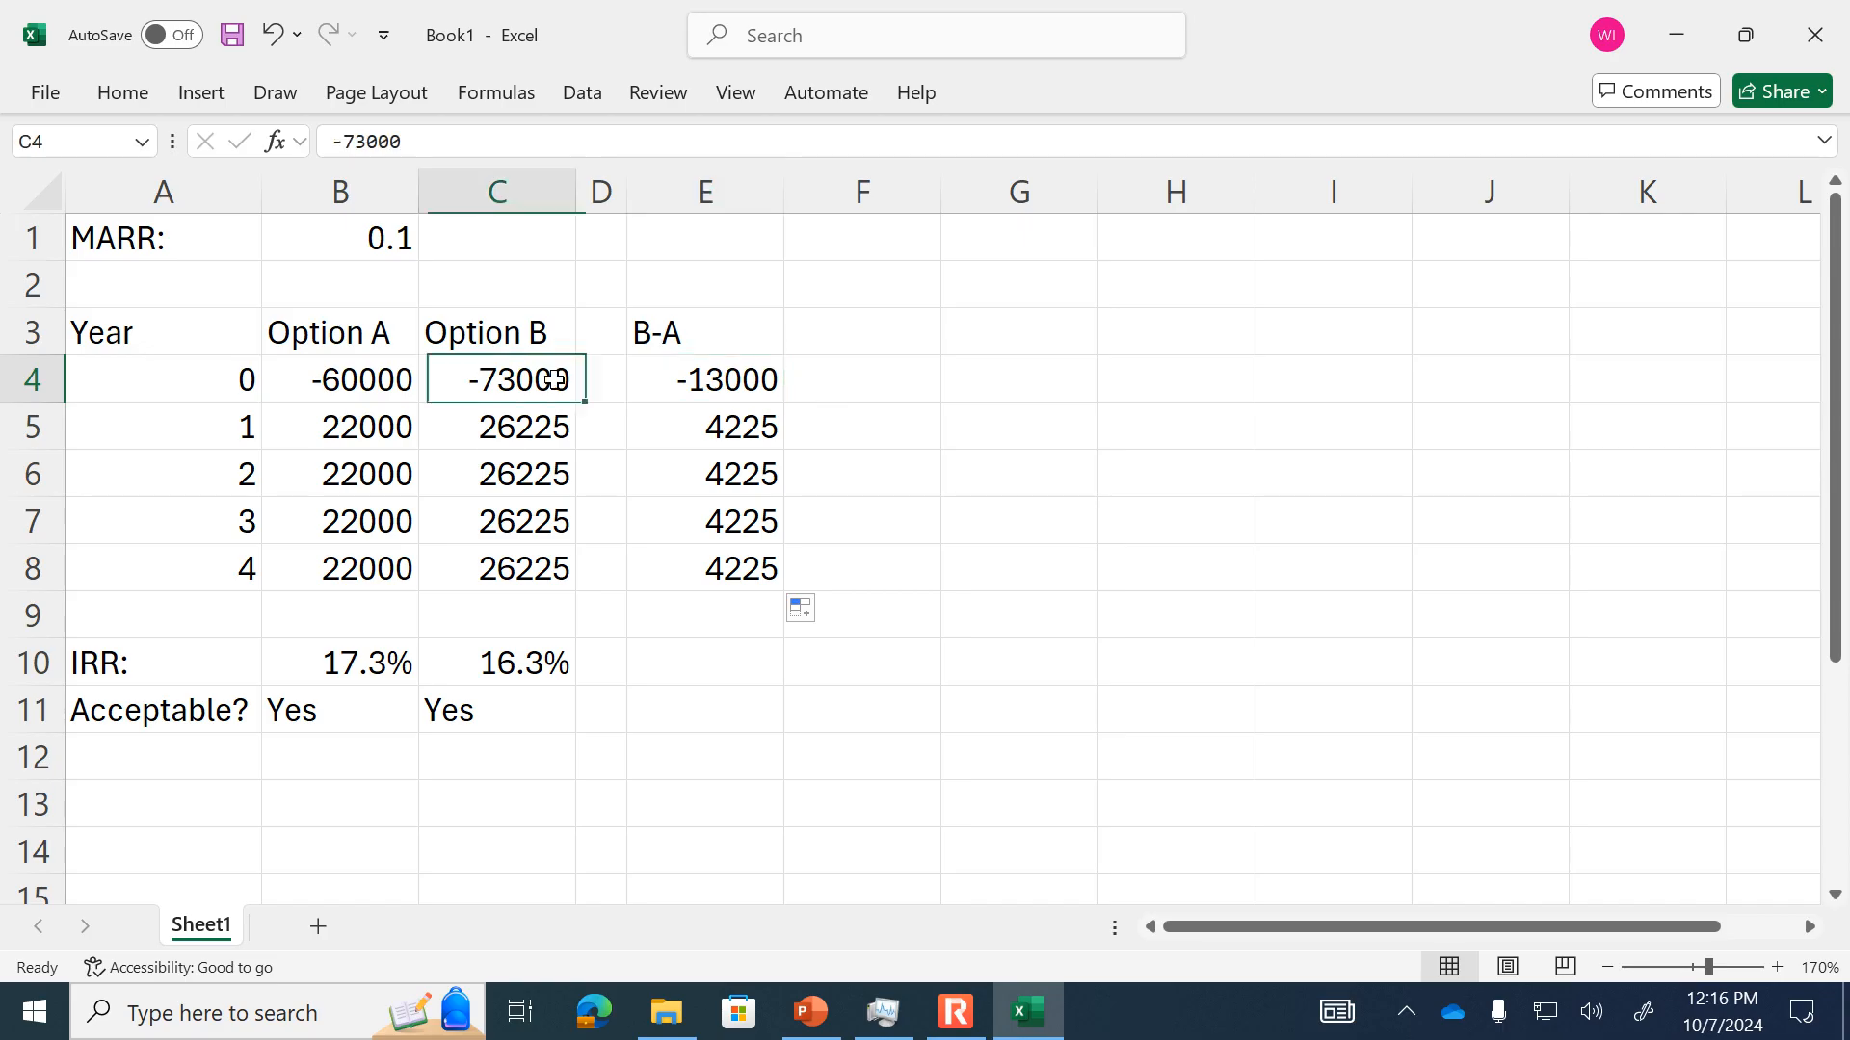
left_click(504, 325)
left_click(326, 337)
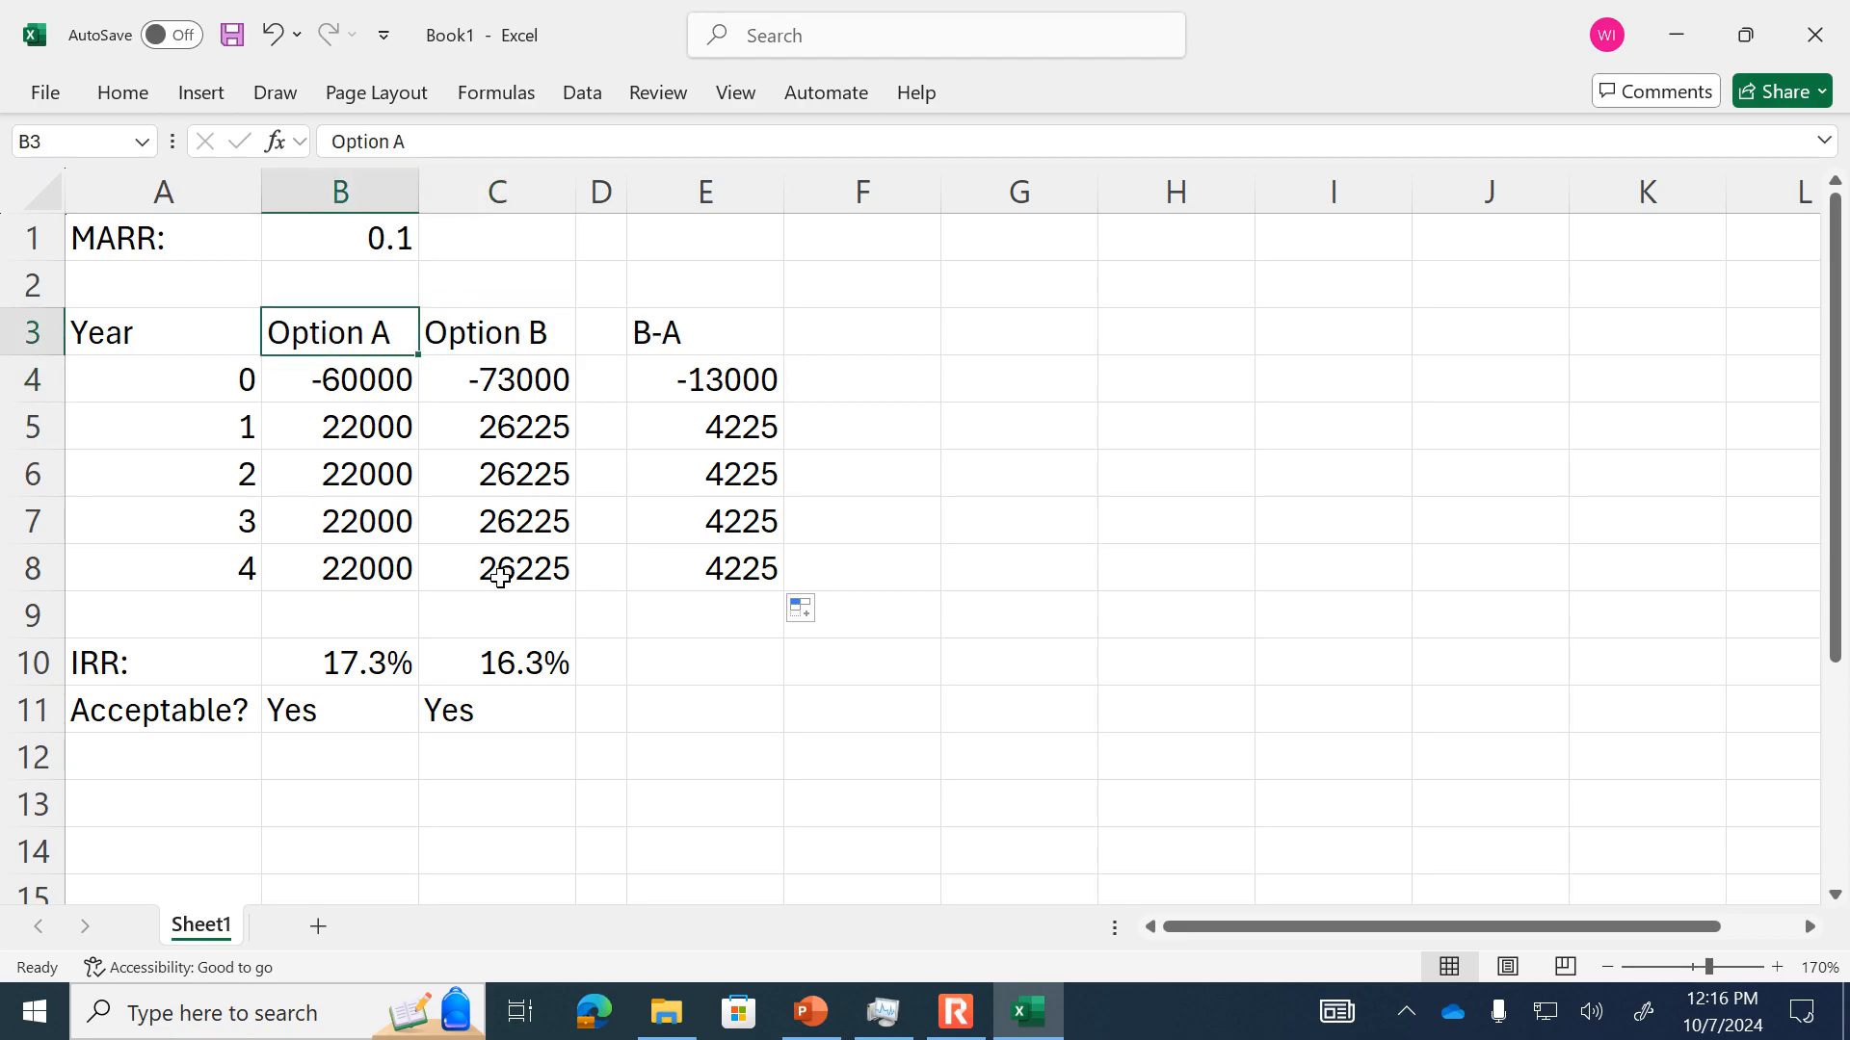
left_click(495, 651)
left_click(365, 661)
left_click(555, 660)
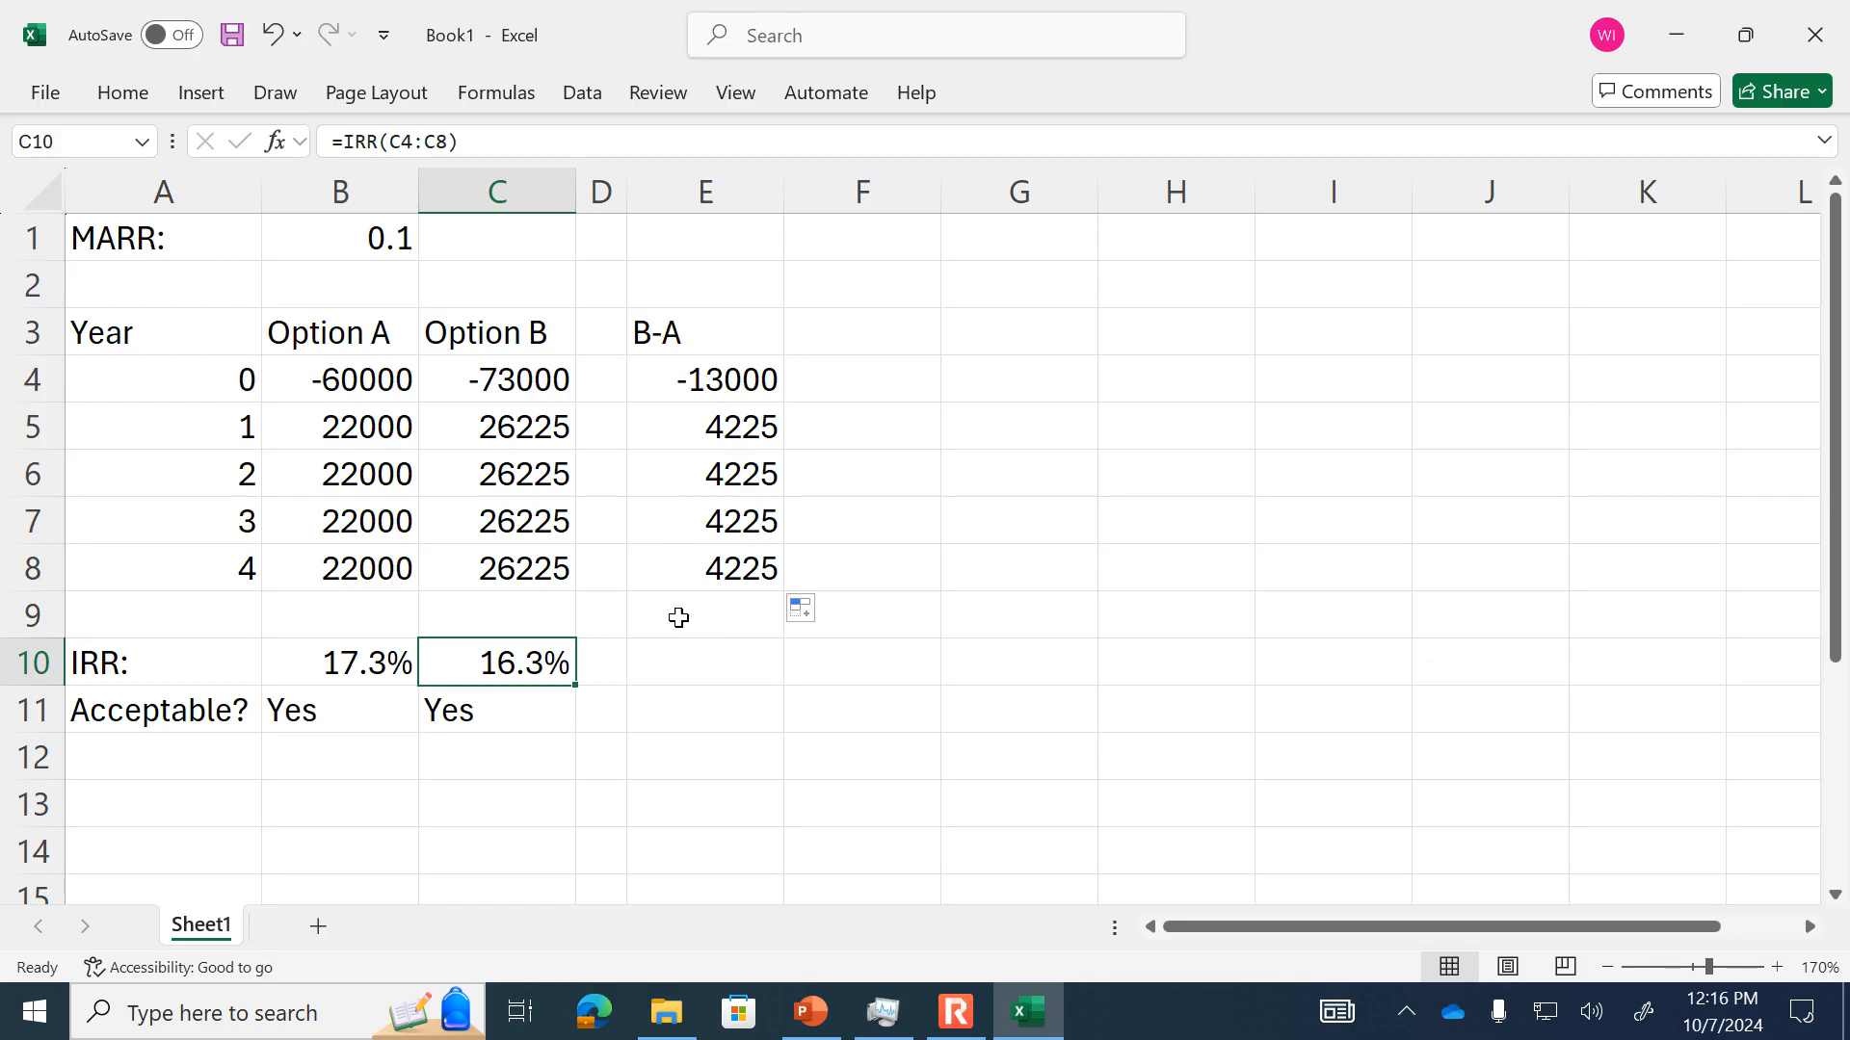
- Calculate the internal rate of return of the B-A increment in E10 with =IRR(E4:E8)
left_click(739, 647)
type("=irr(")
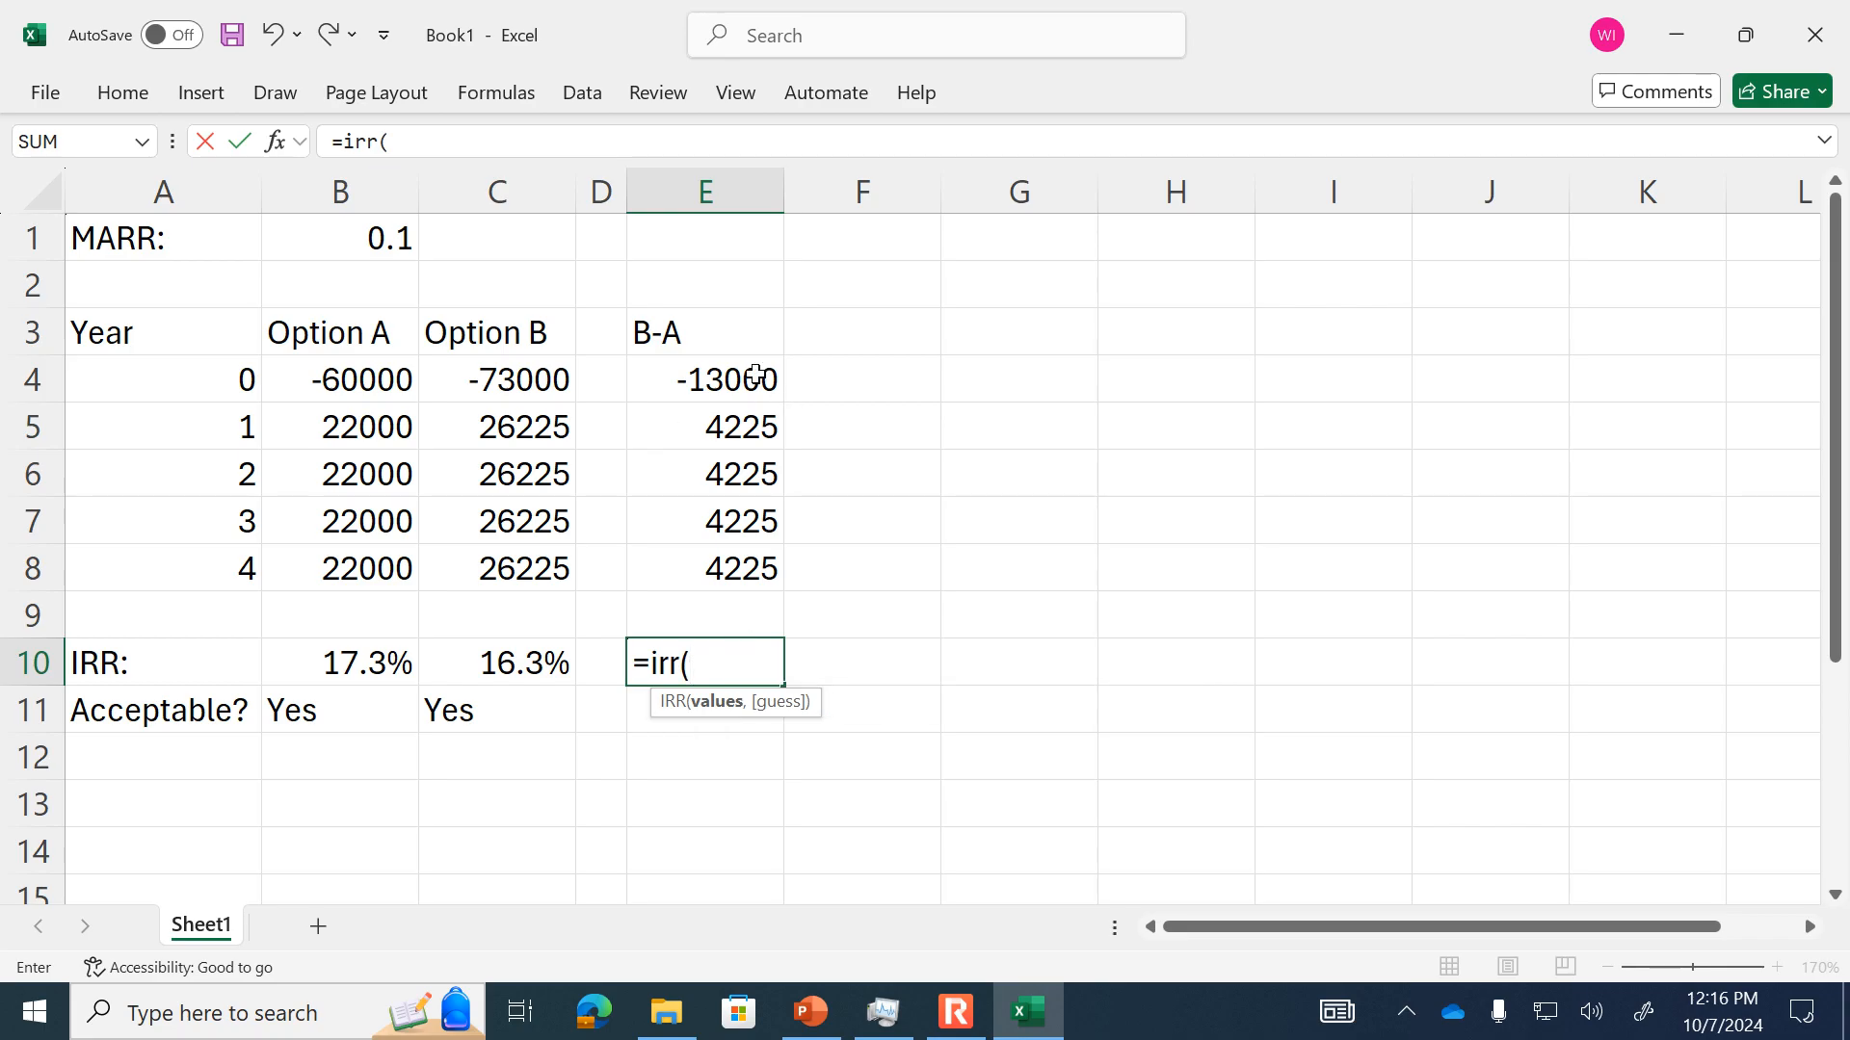
left_click_drag(732, 371, 746, 562)
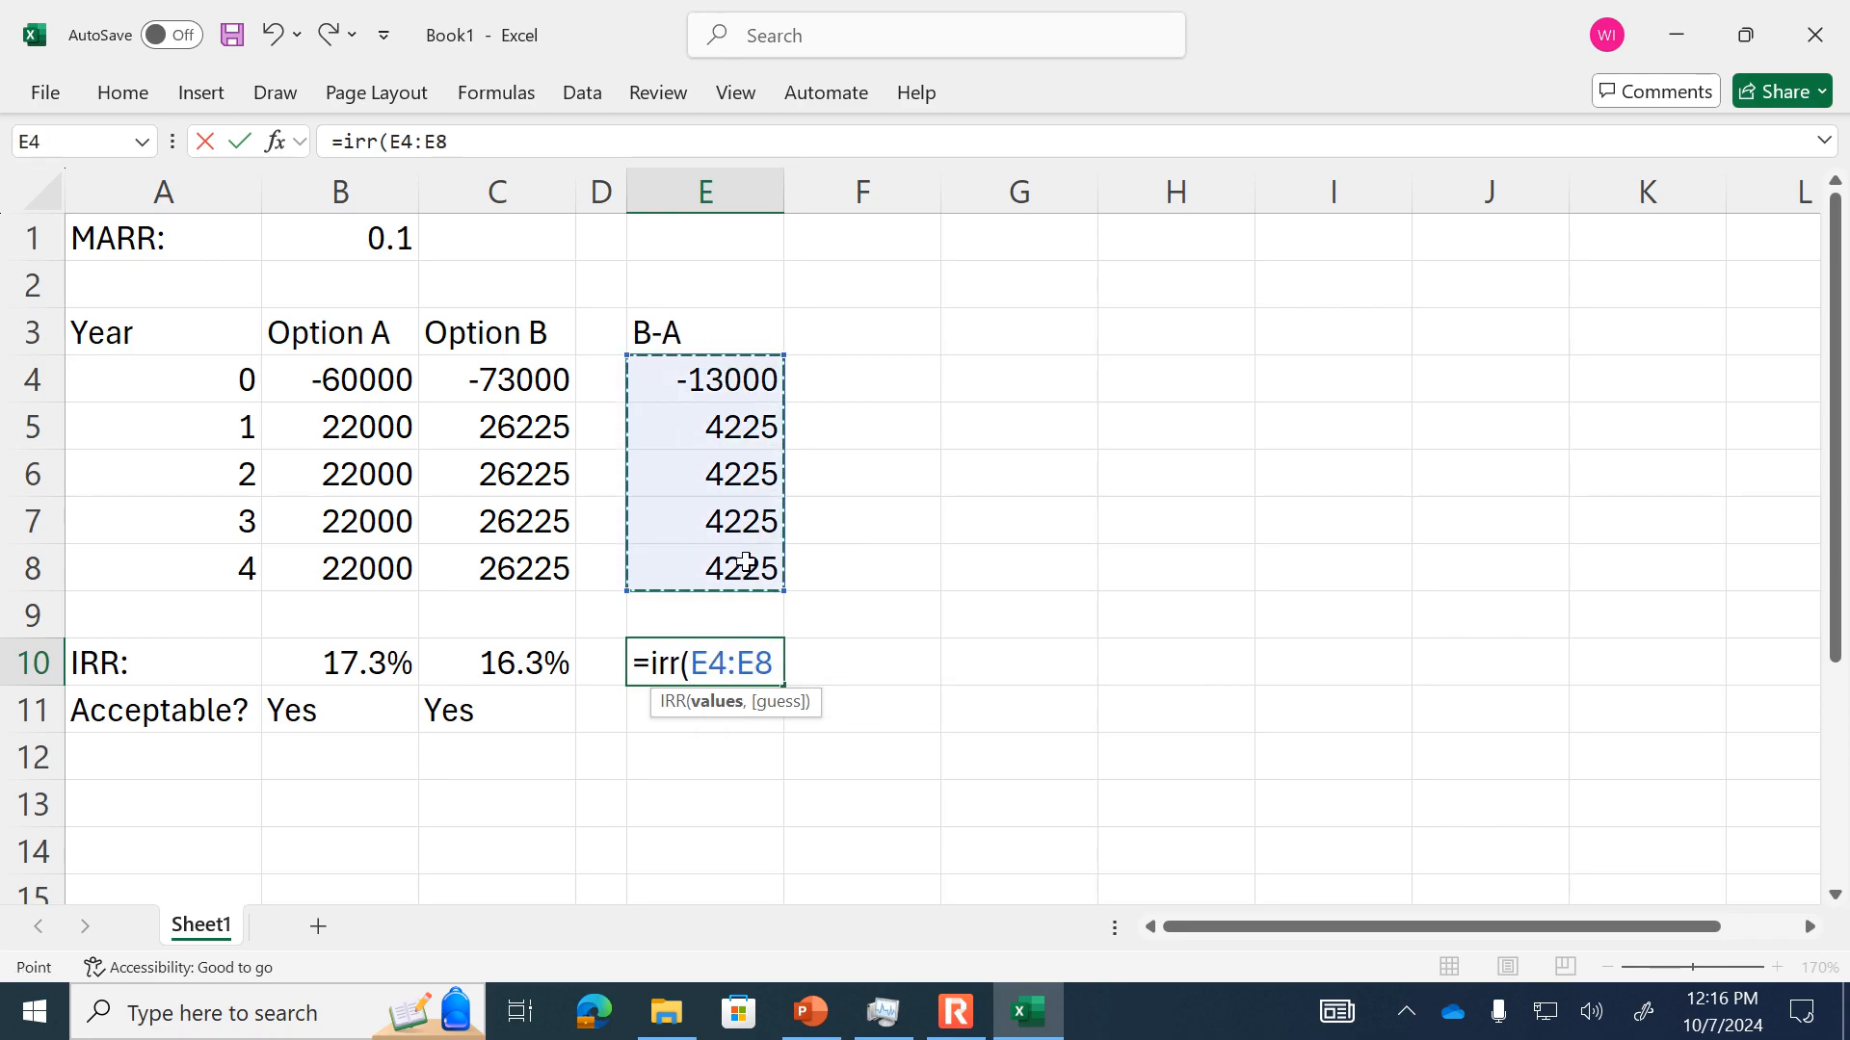
type(")")
key("Return")
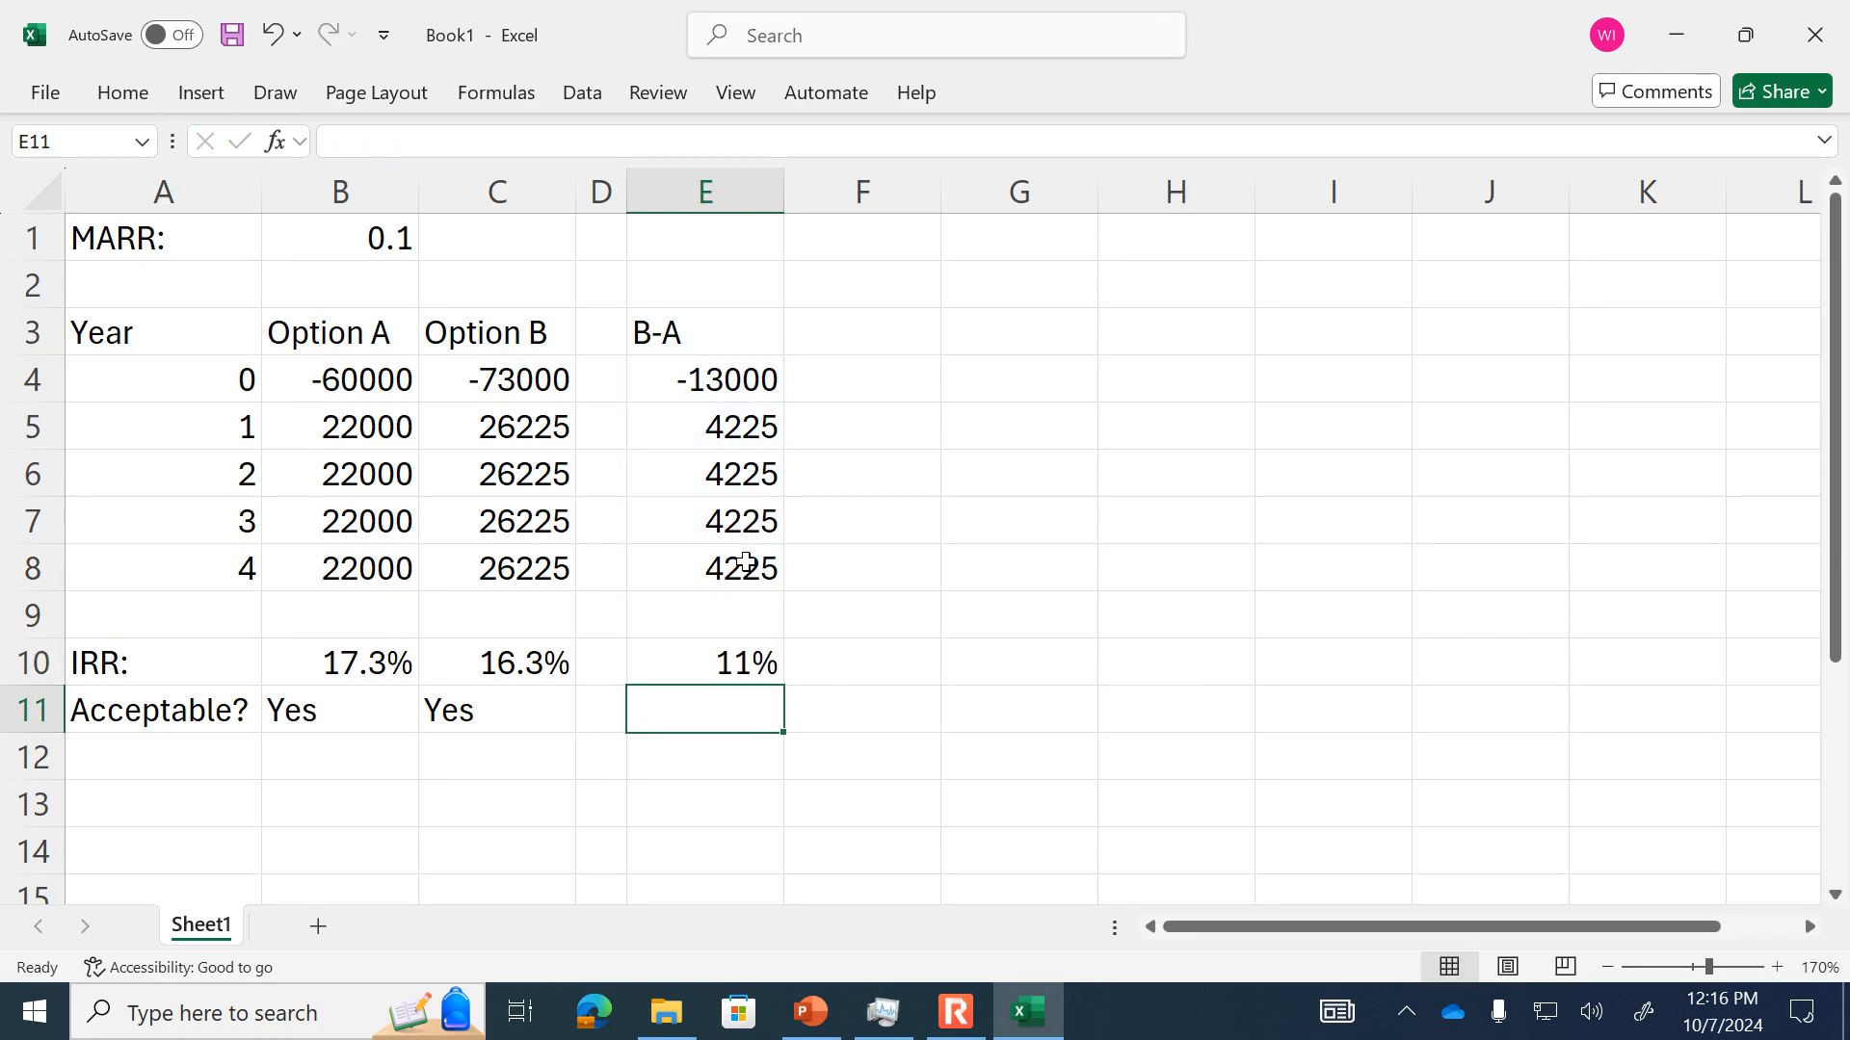
- Show the incremental IRR in E10 as a percentage with one decimal place
left_click(740, 678)
left_click(123, 92)
left_click(817, 214)
left_click(1002, 569)
left_click(1069, 703)
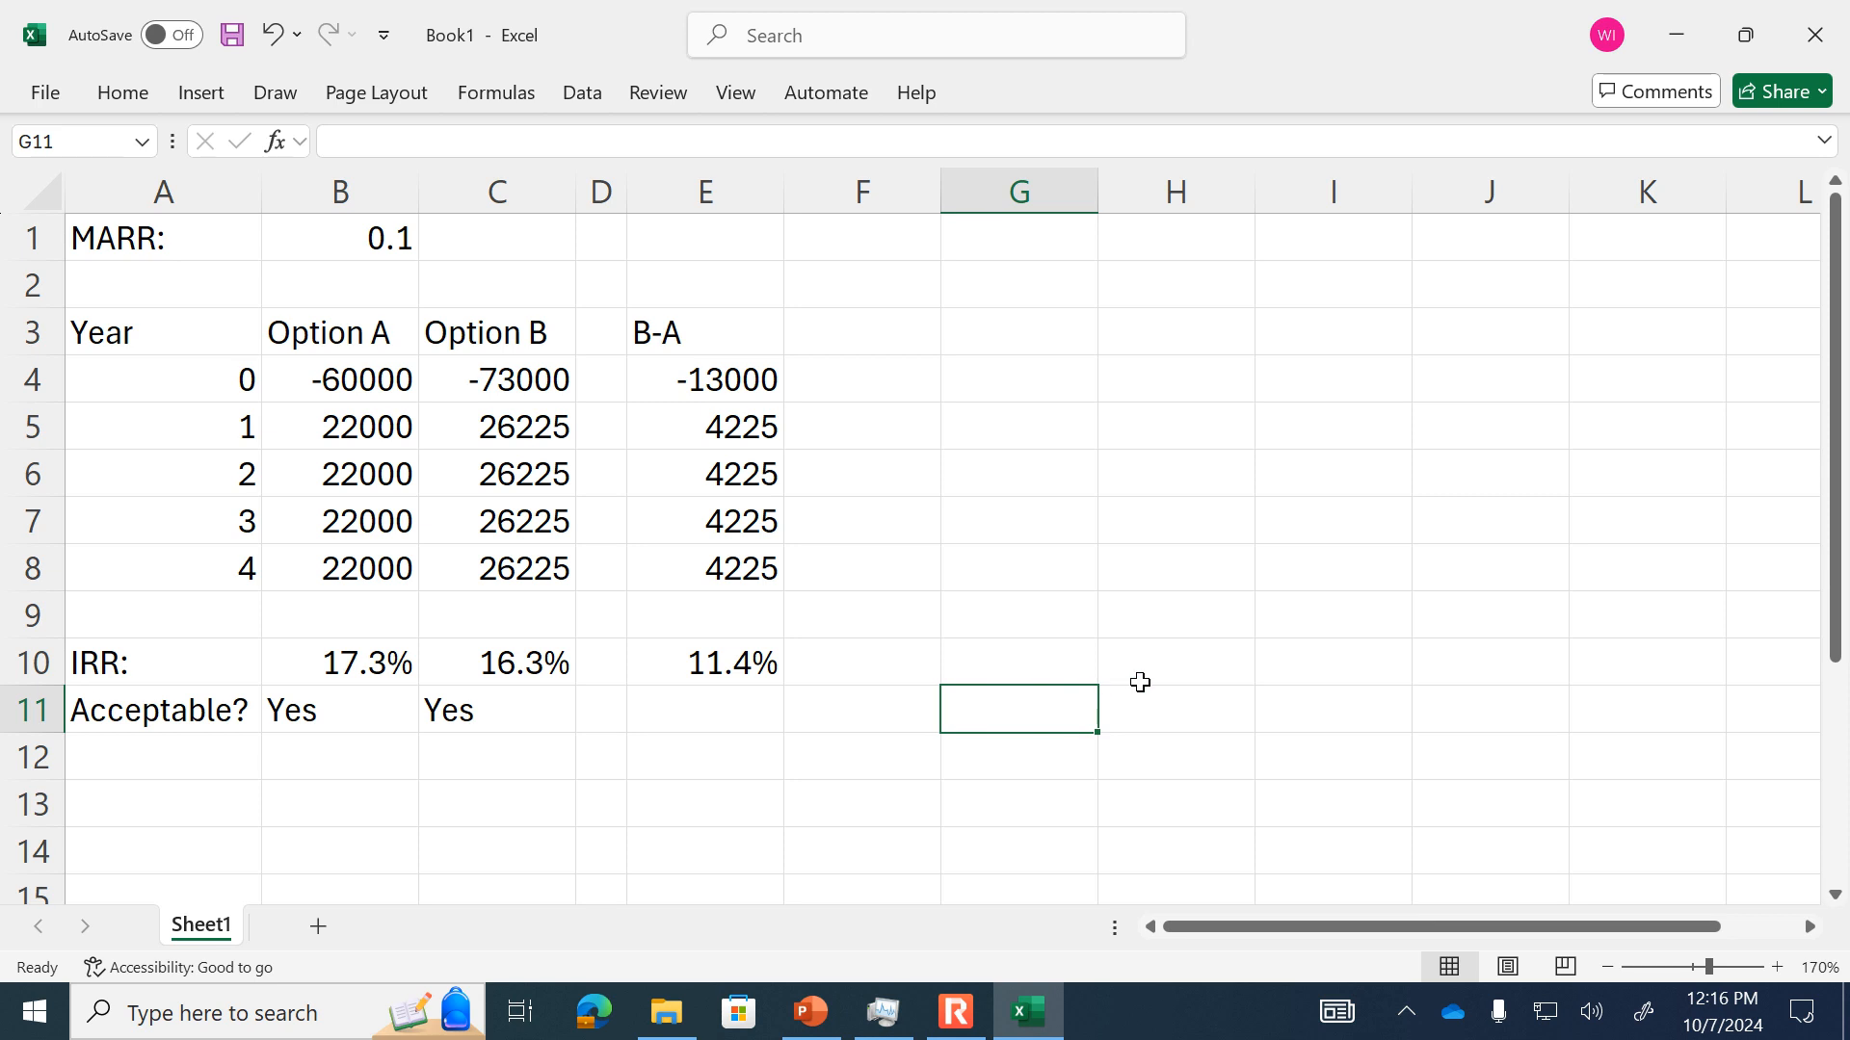
- Make the incremental IRR in E10 bold and fill its cell with yellow
key("Left")
key("Up")
key("Left")
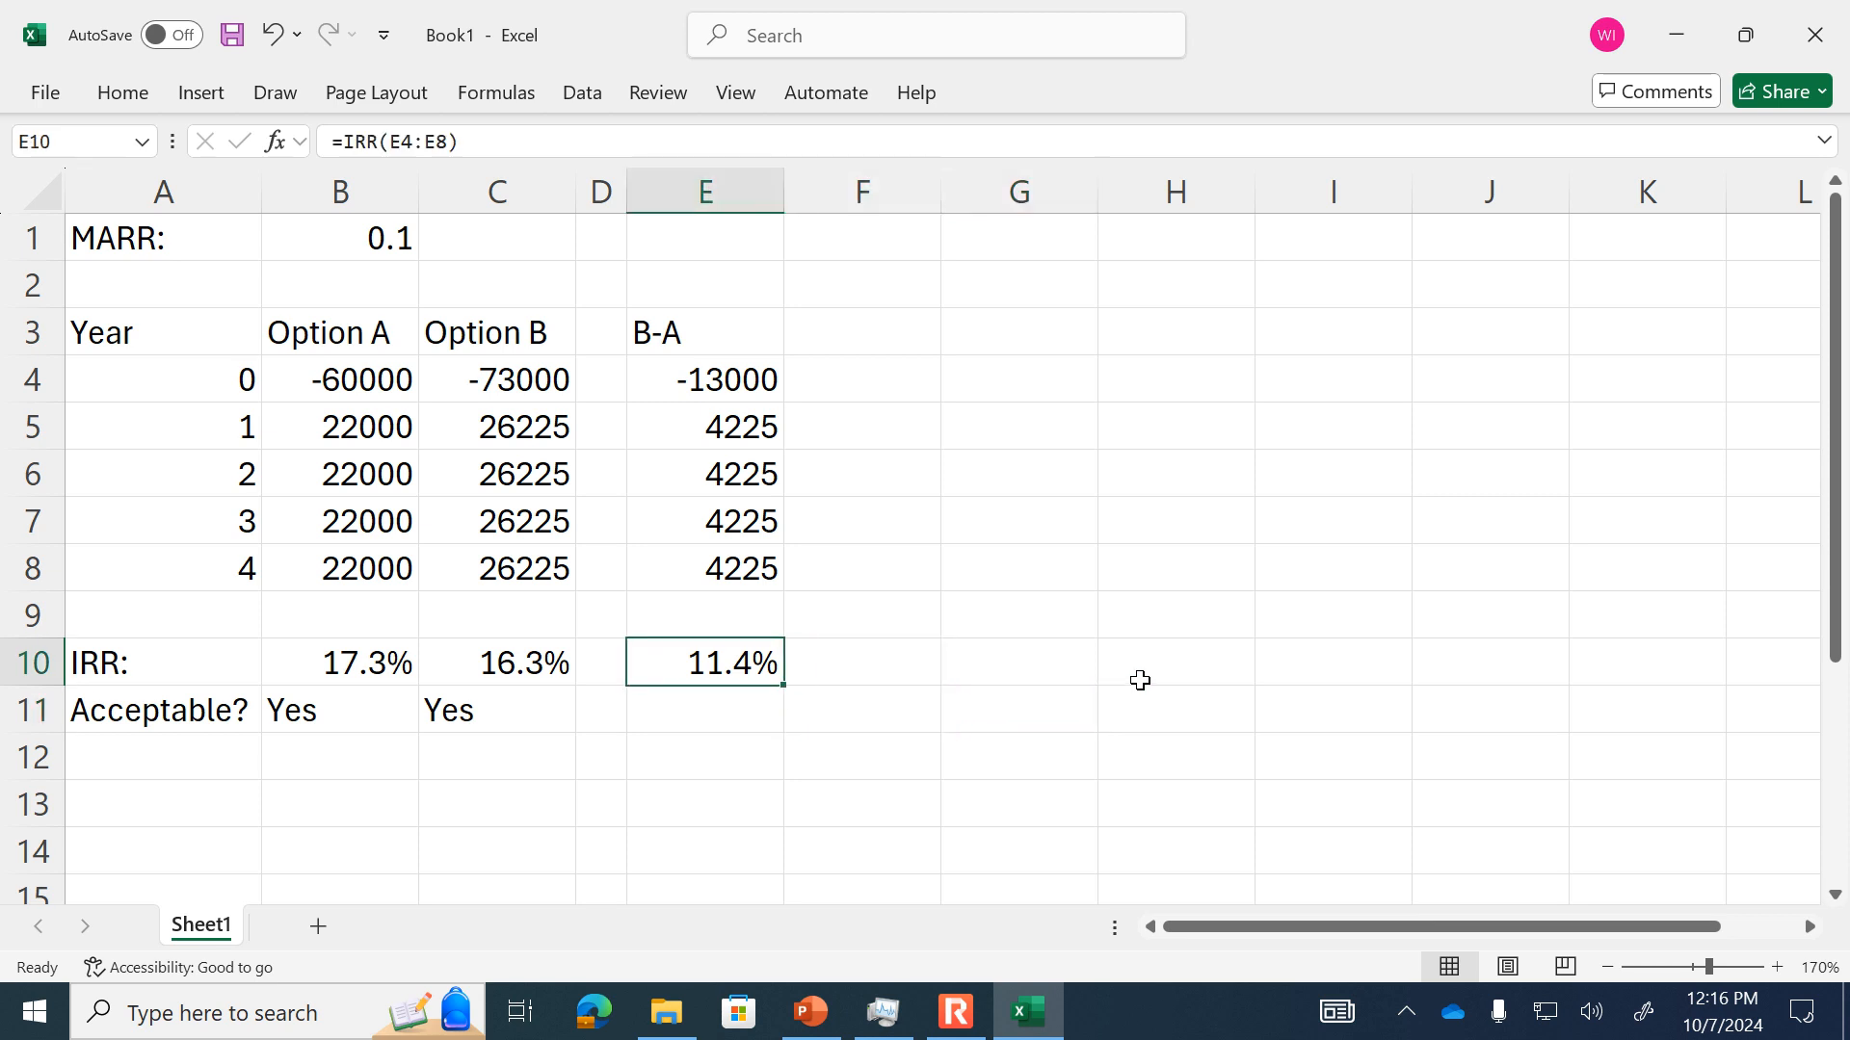
left_click(133, 95)
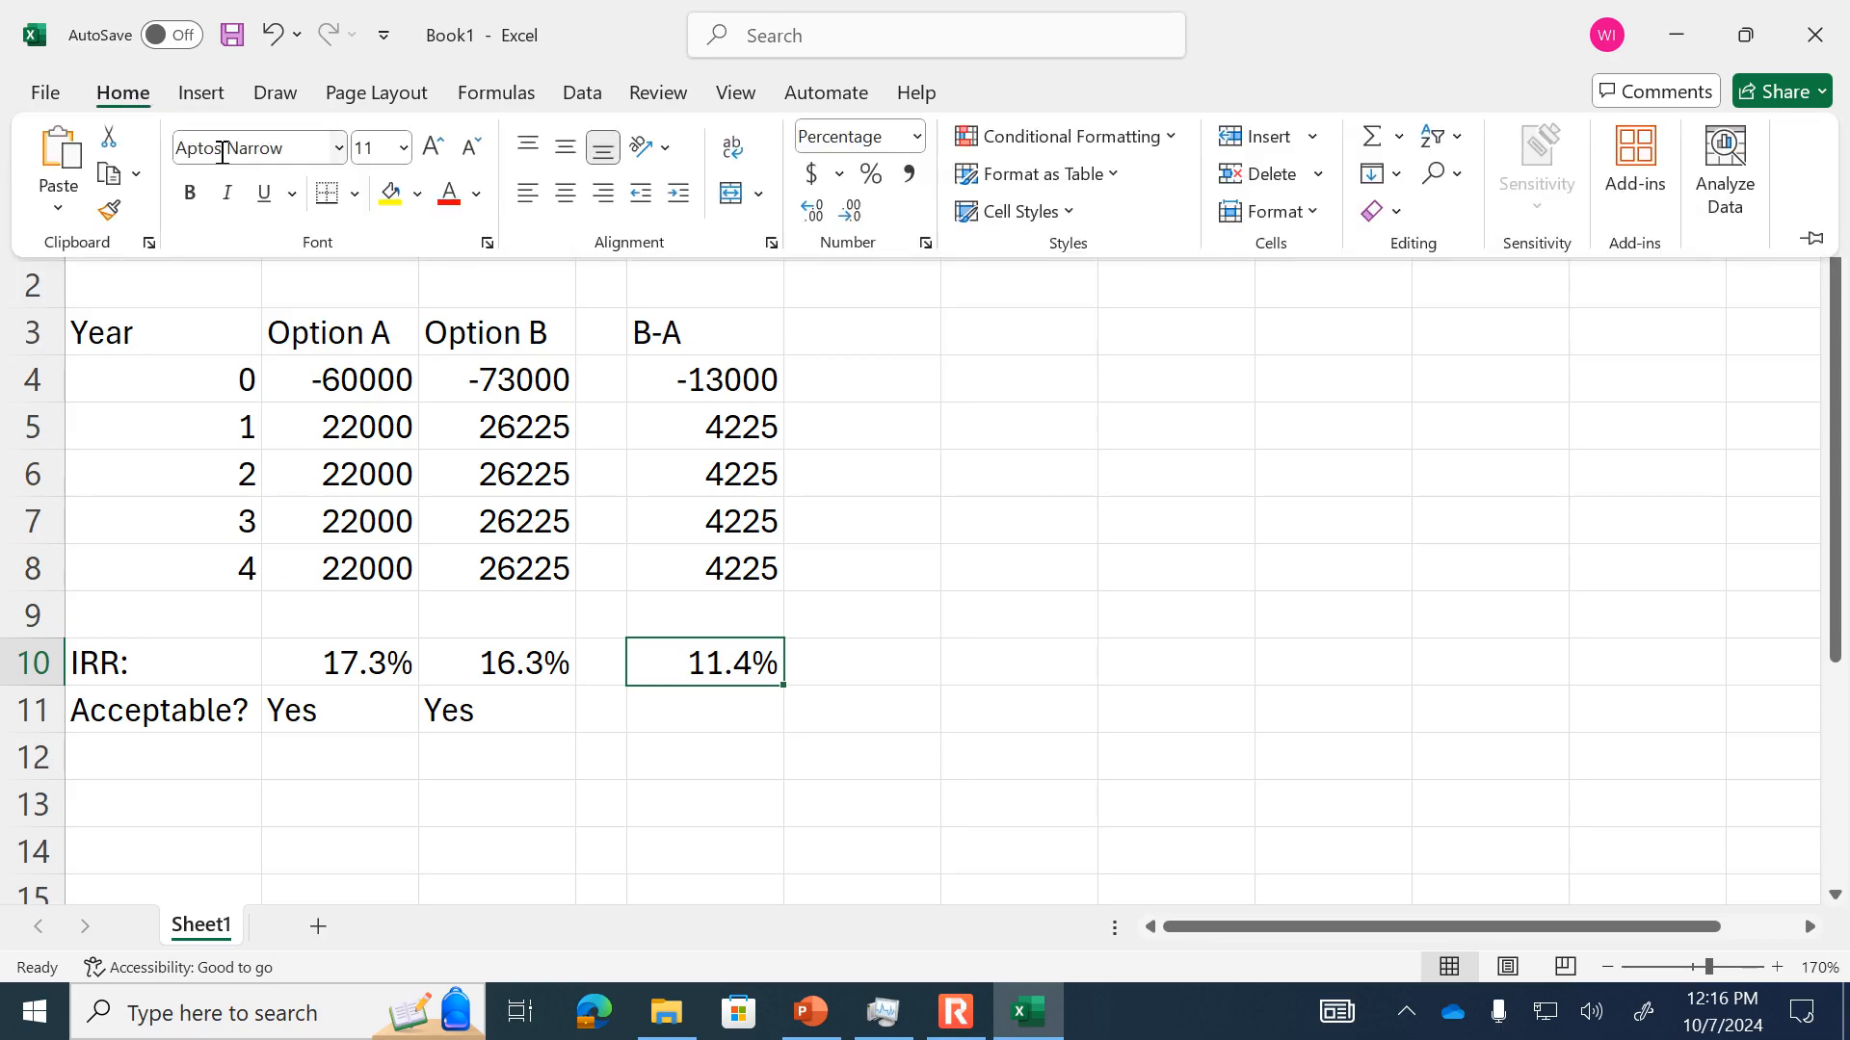
left_click(192, 195)
left_click(390, 195)
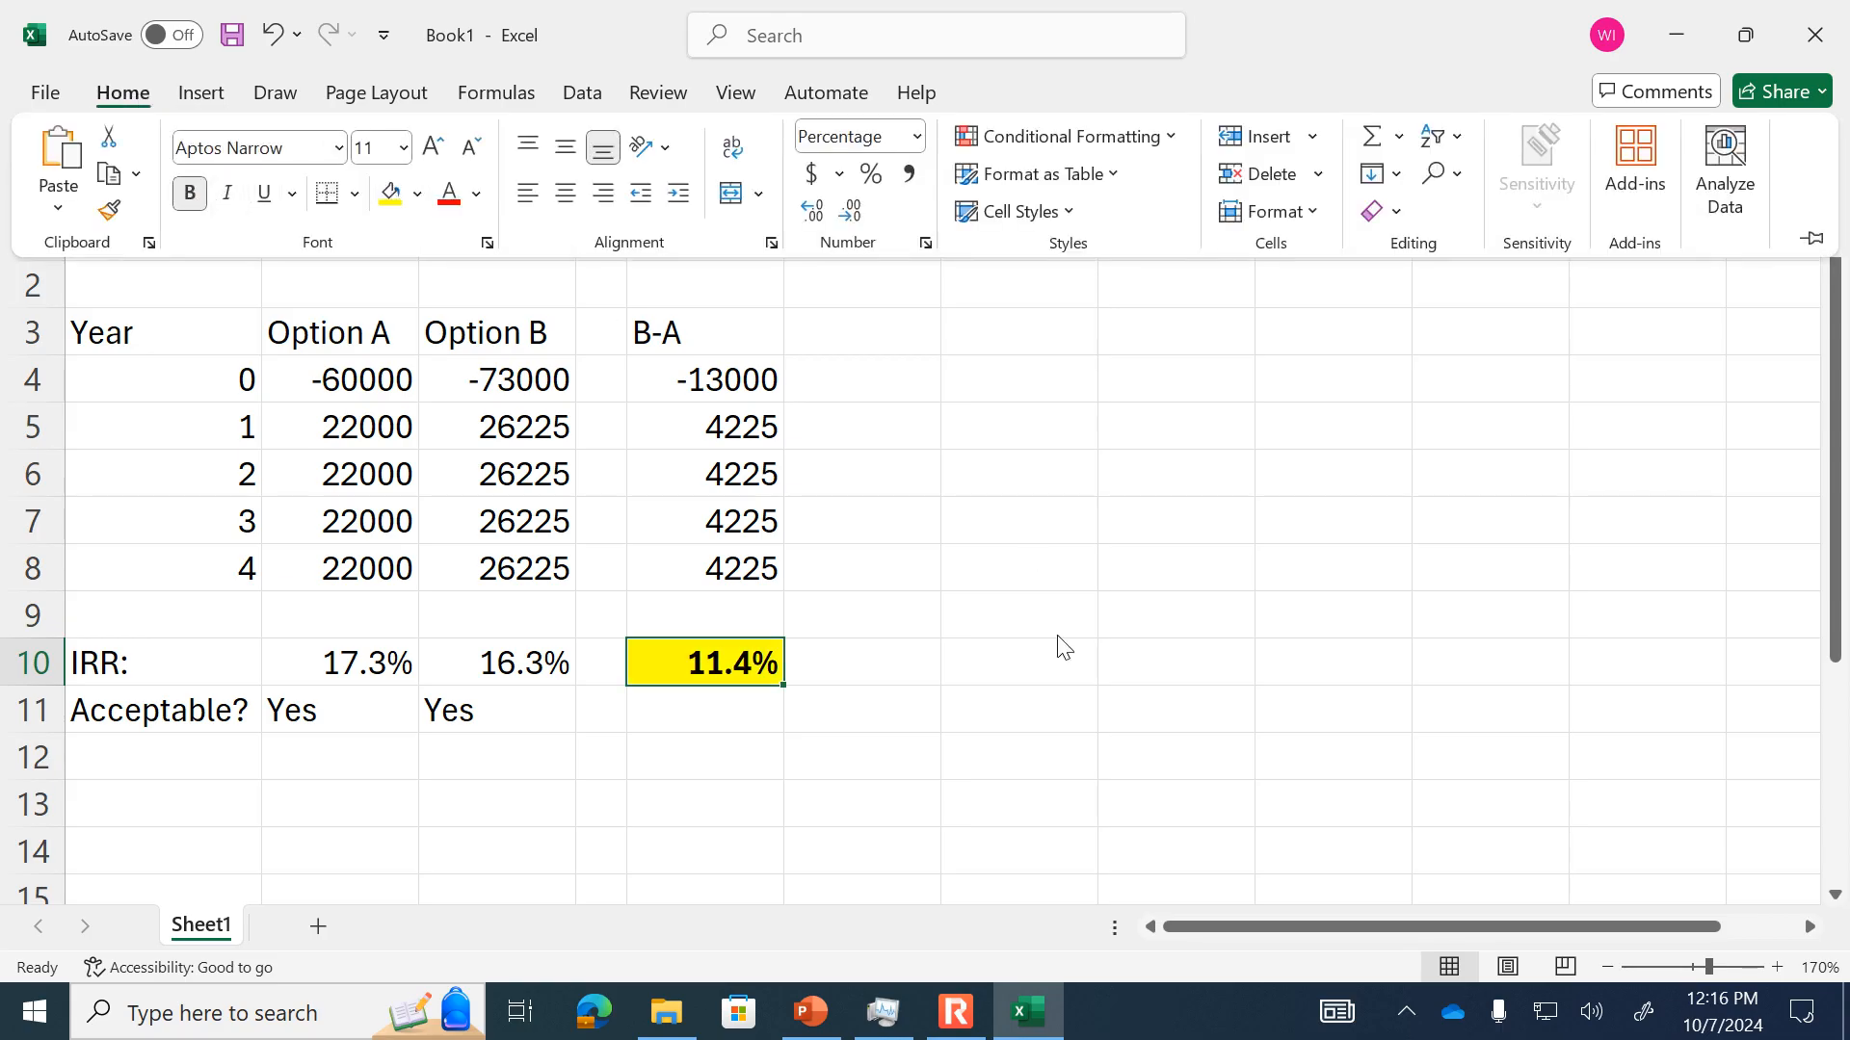
- Start a conclusion note in F10 reading "<- We should select option B, because the "
left_click(891, 661)
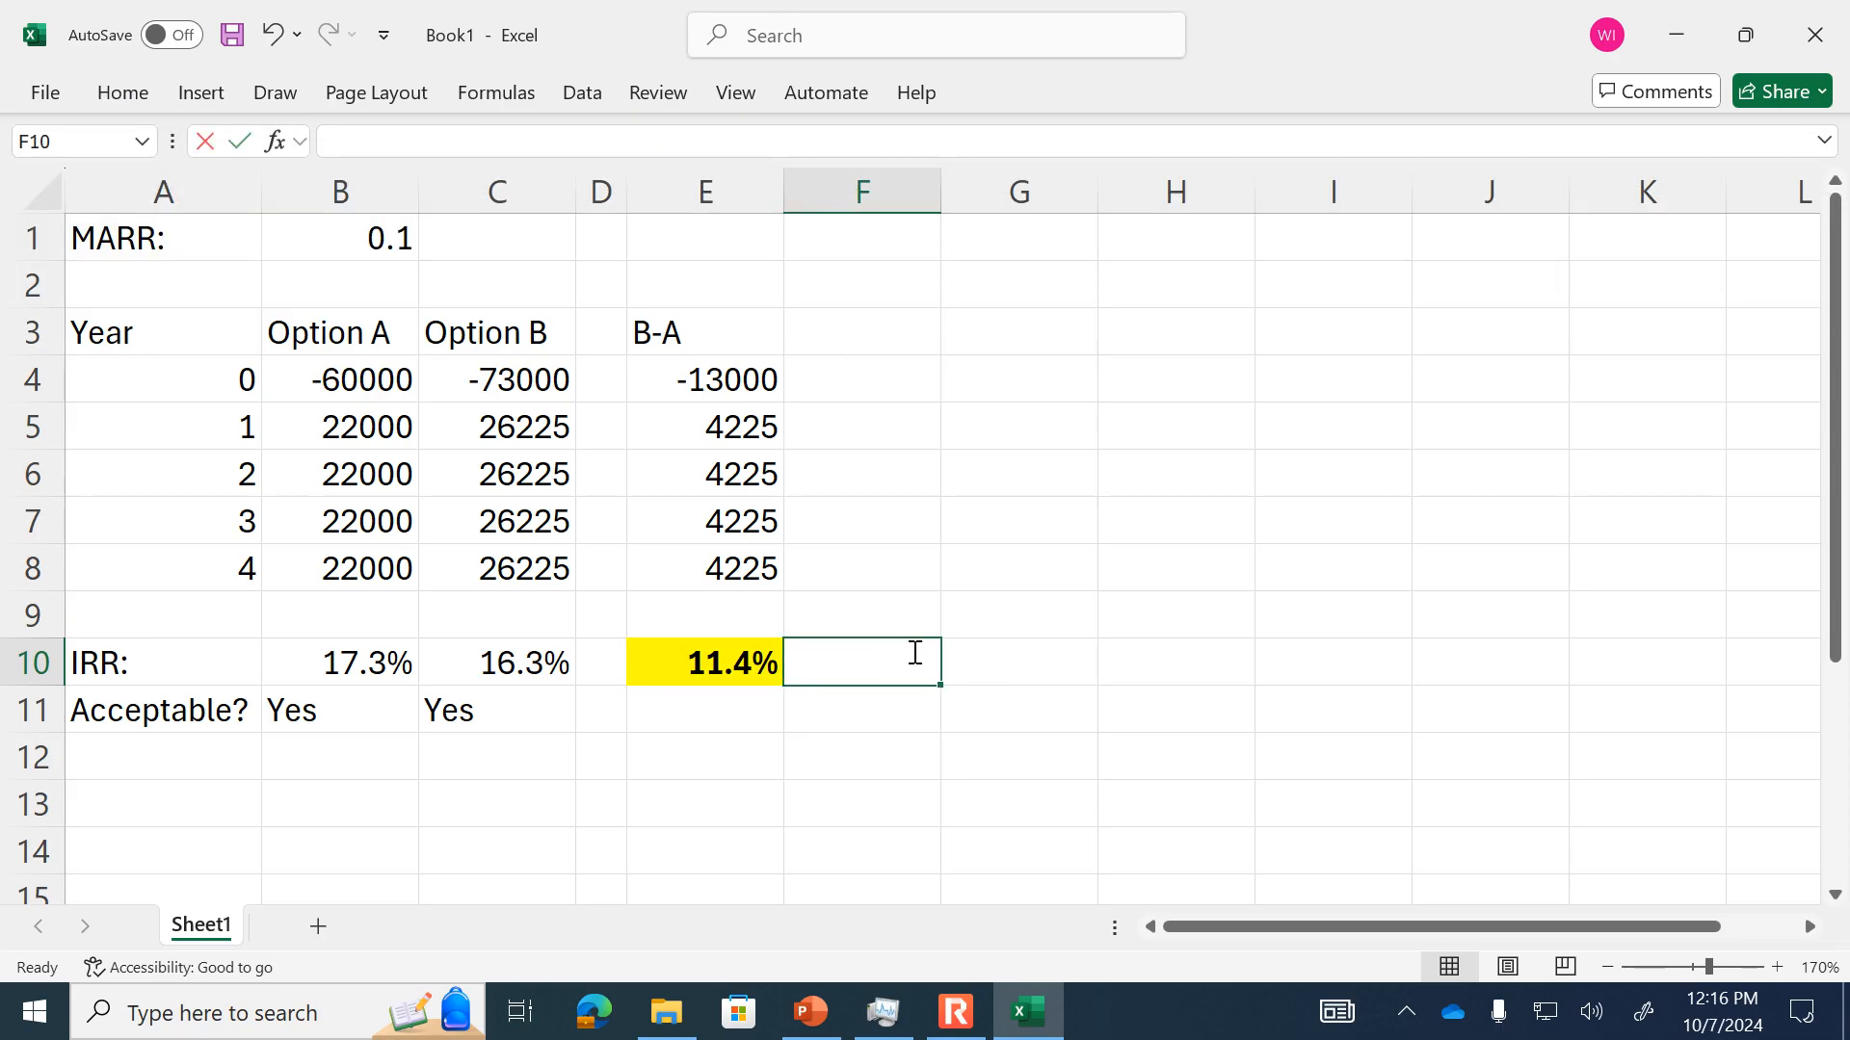
type("<- We sh")
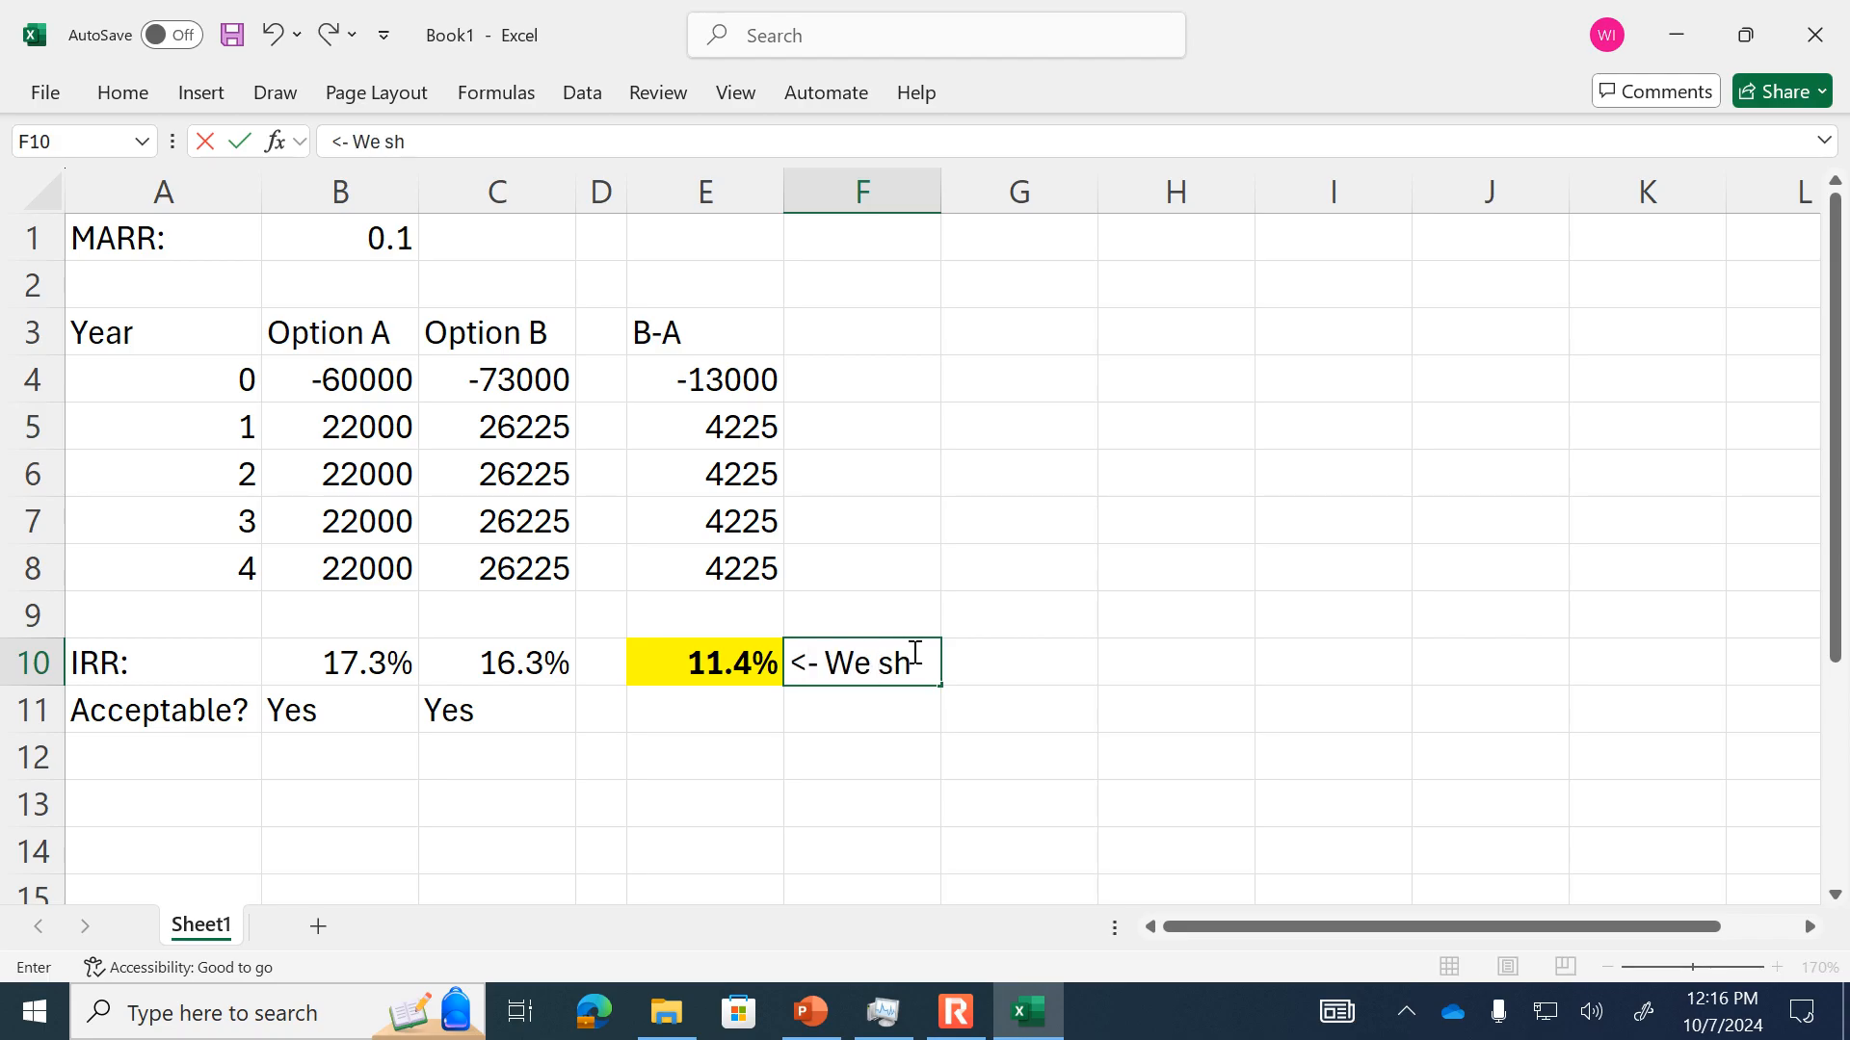
type("ould select opt")
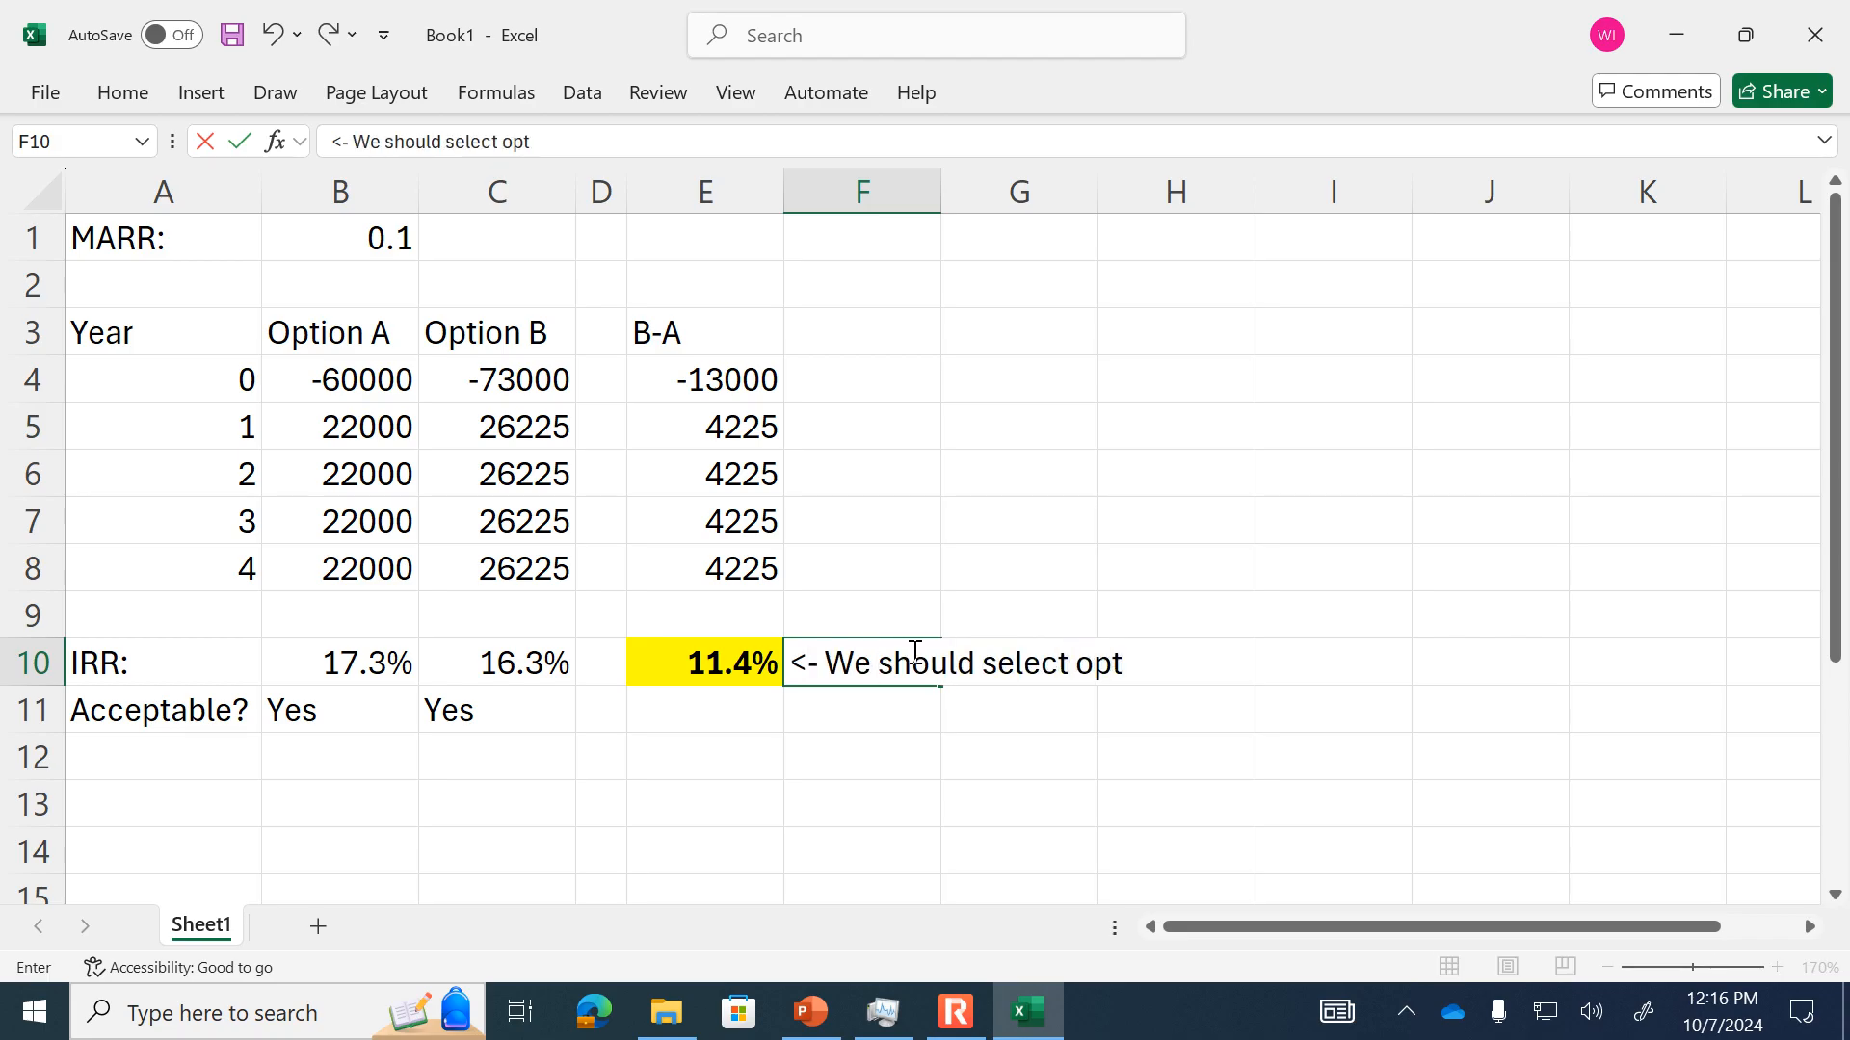
type("ion B, bec")
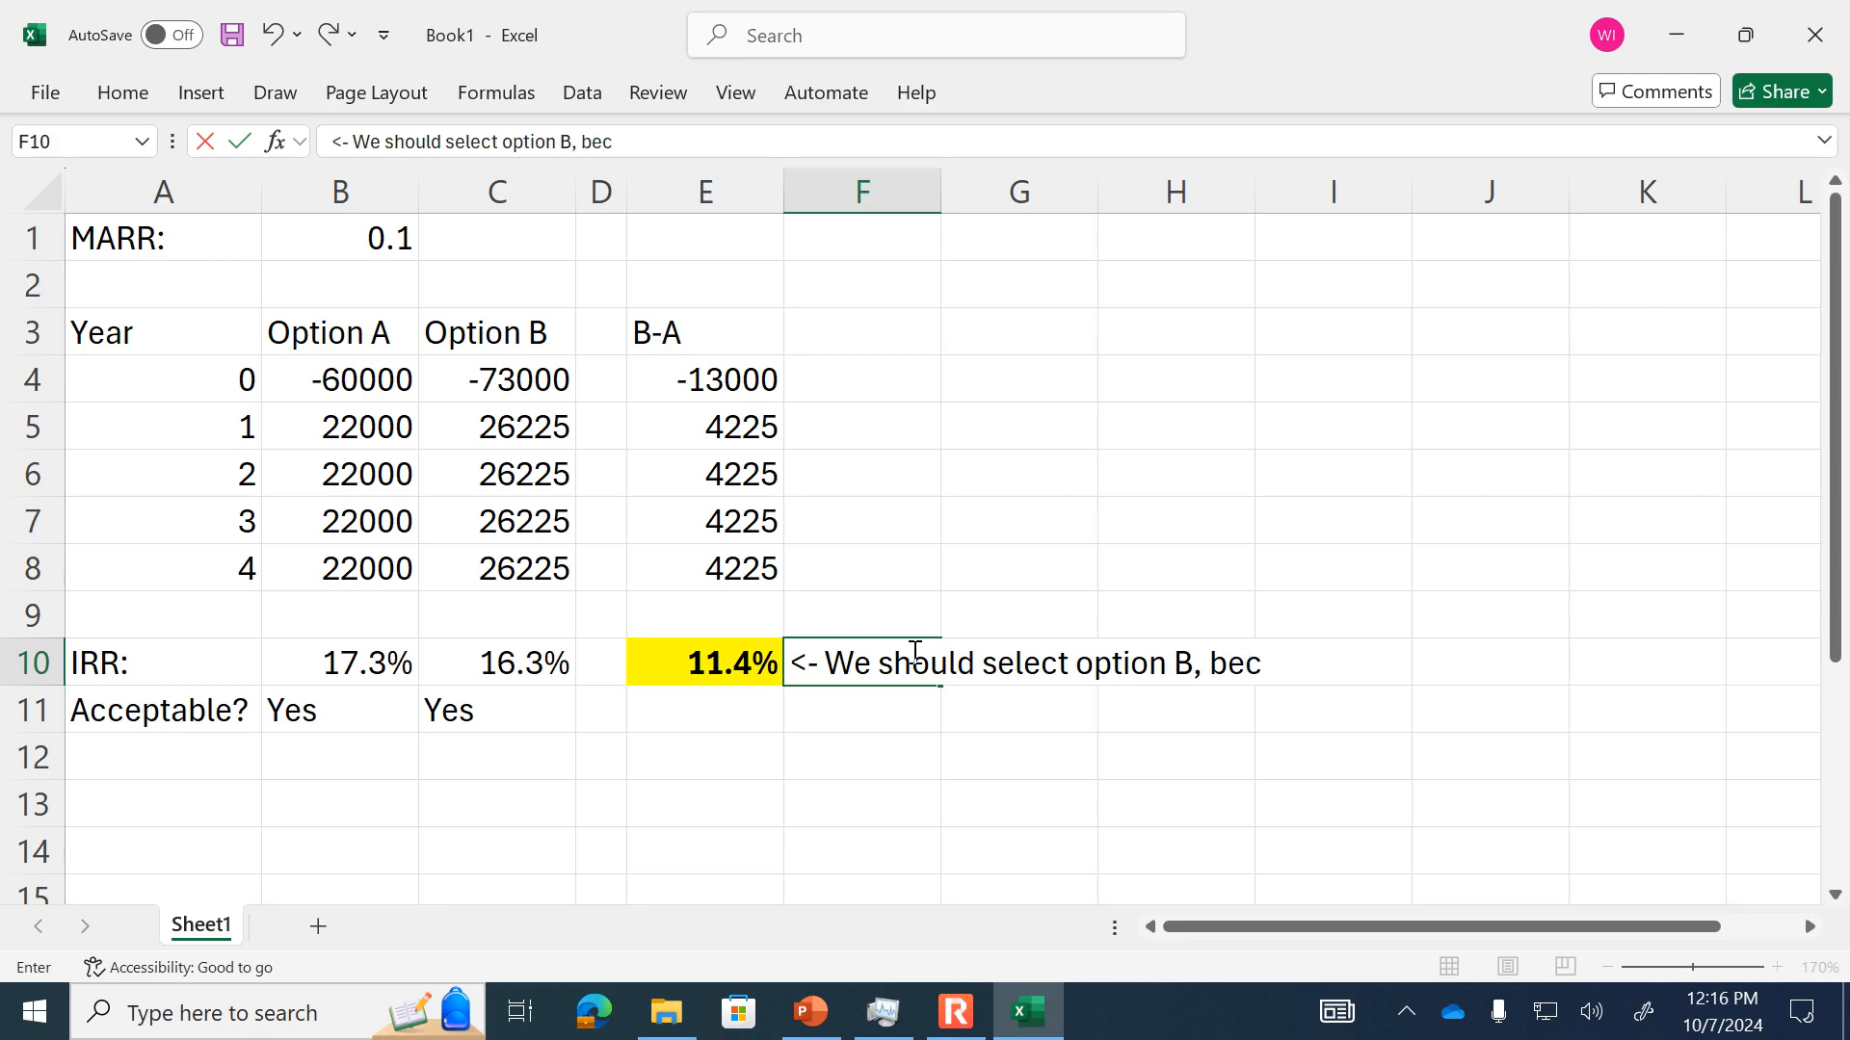
type("ause the IRR of th")
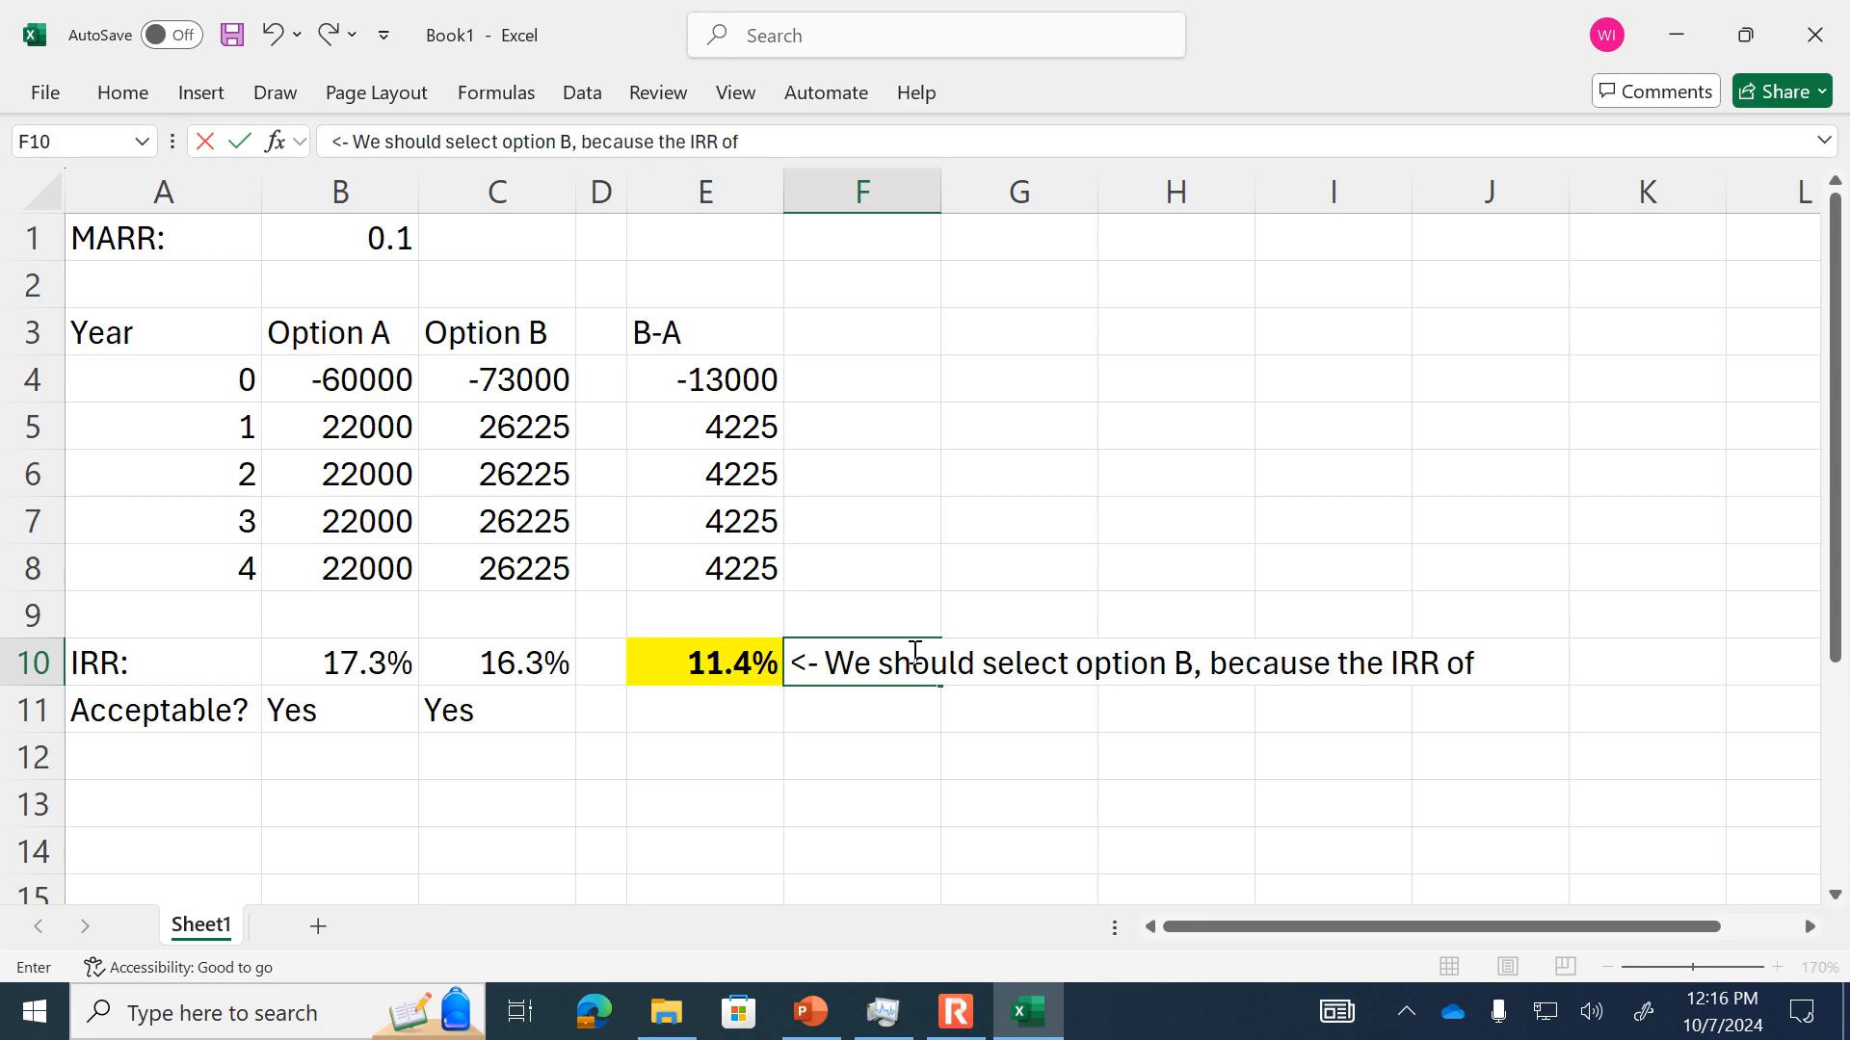
key("BackSpace")
key("BackSpace")
key("BackSpace")
key("BackSpace")
key("BackSpace")
key("BackSpace")
key("BackSpace")
key("BackSpace")
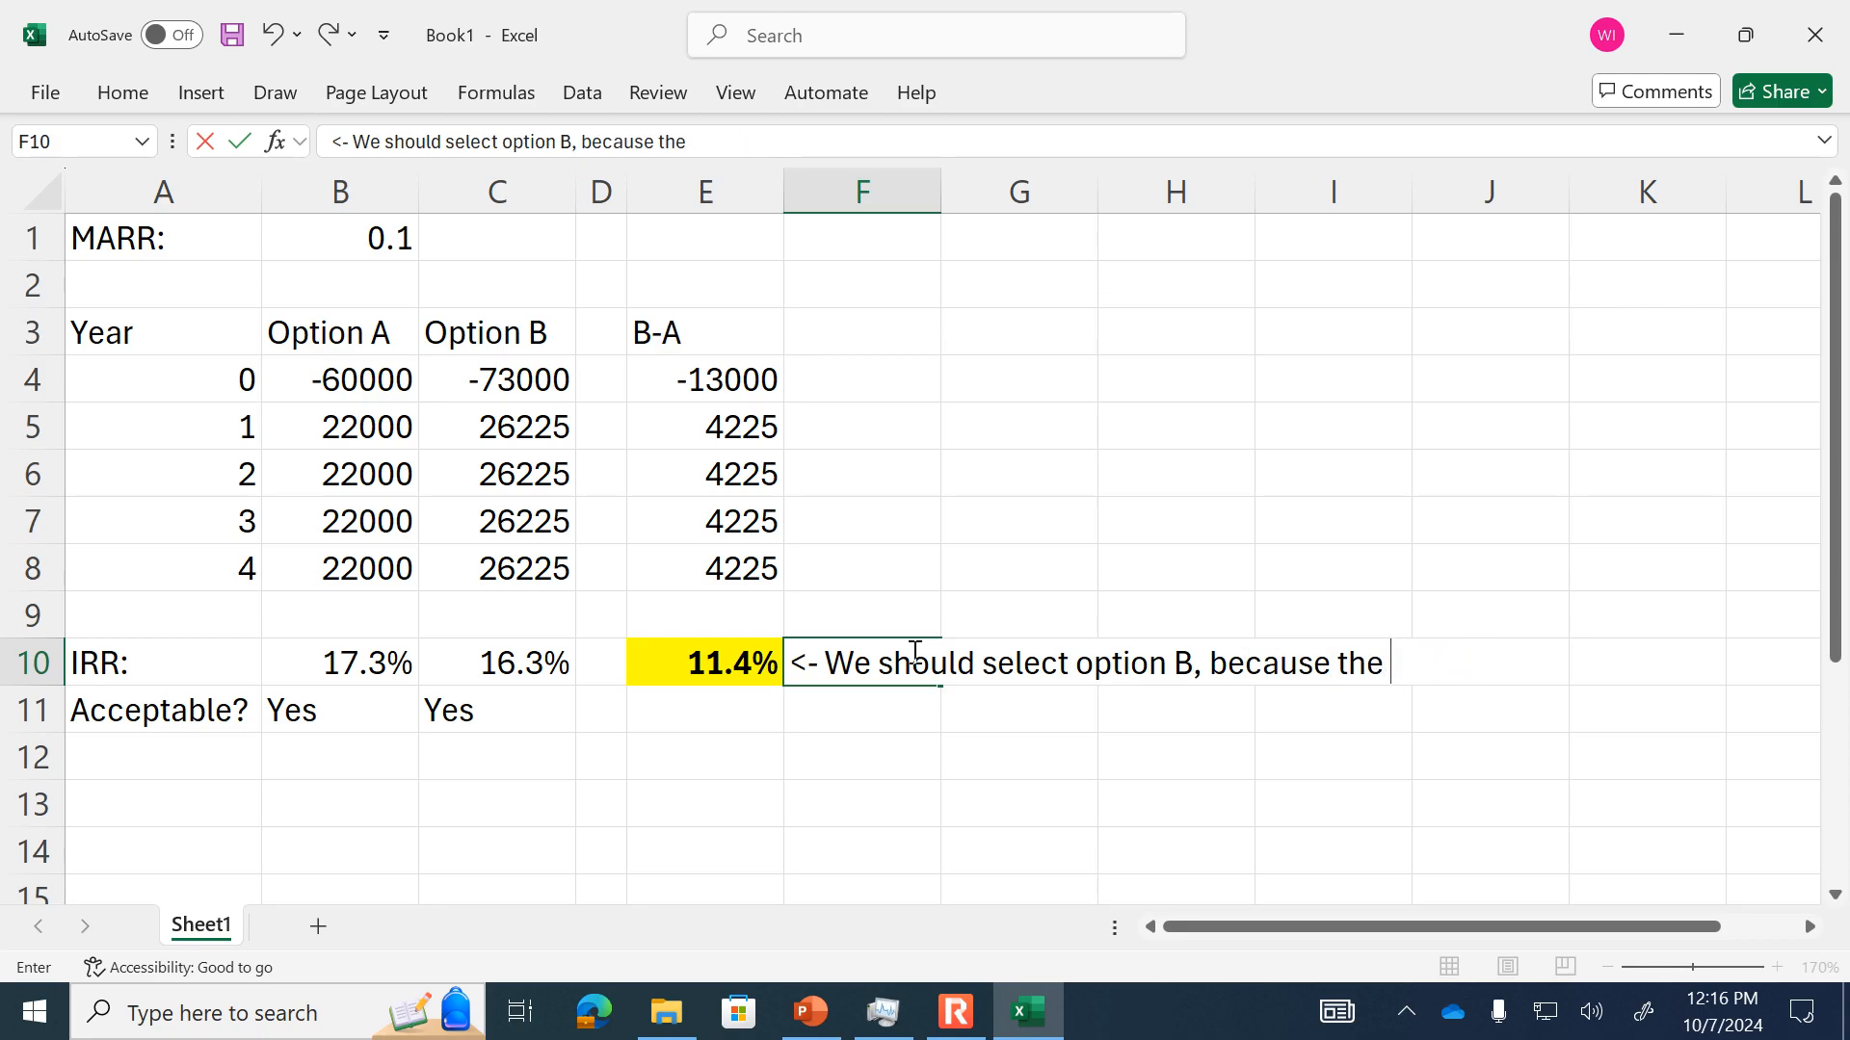
- Insert the Greek capital letter delta (Δ) from the Greek and Coptic symbol subset at the end of the F10 note
left_click(122, 91)
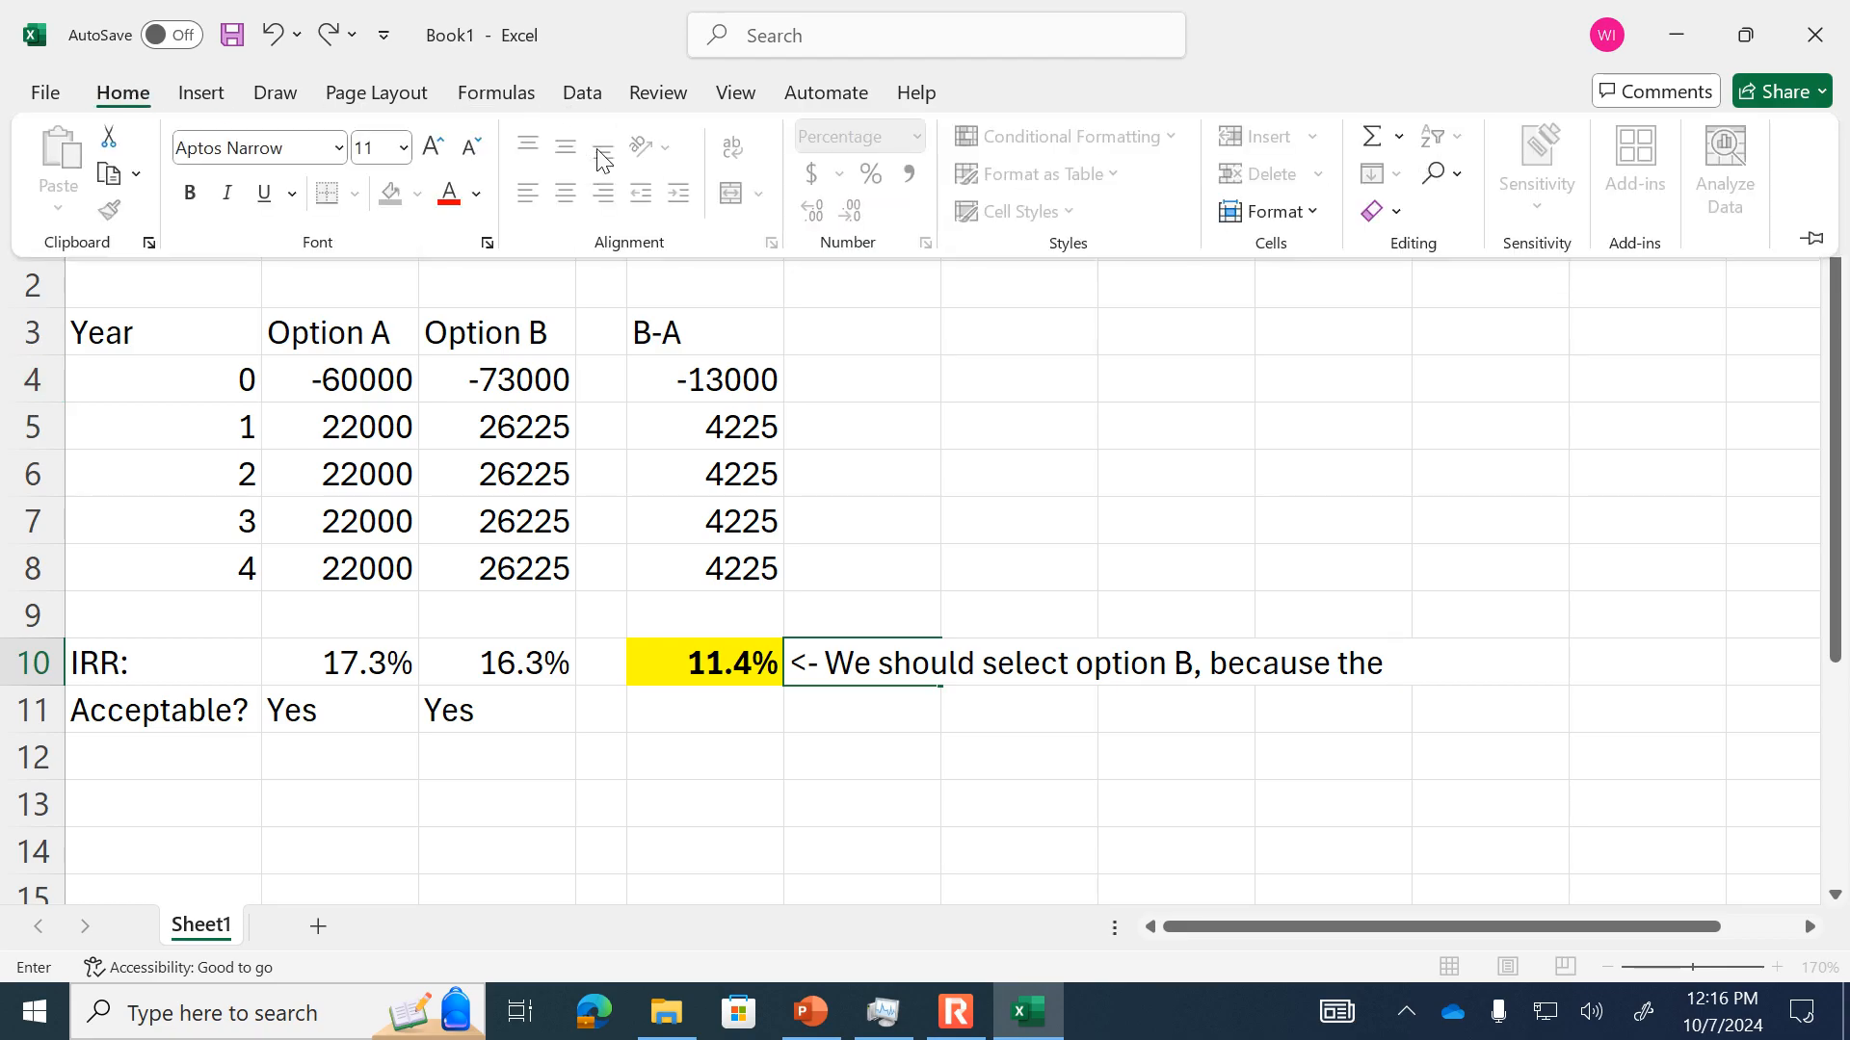
left_click(218, 94)
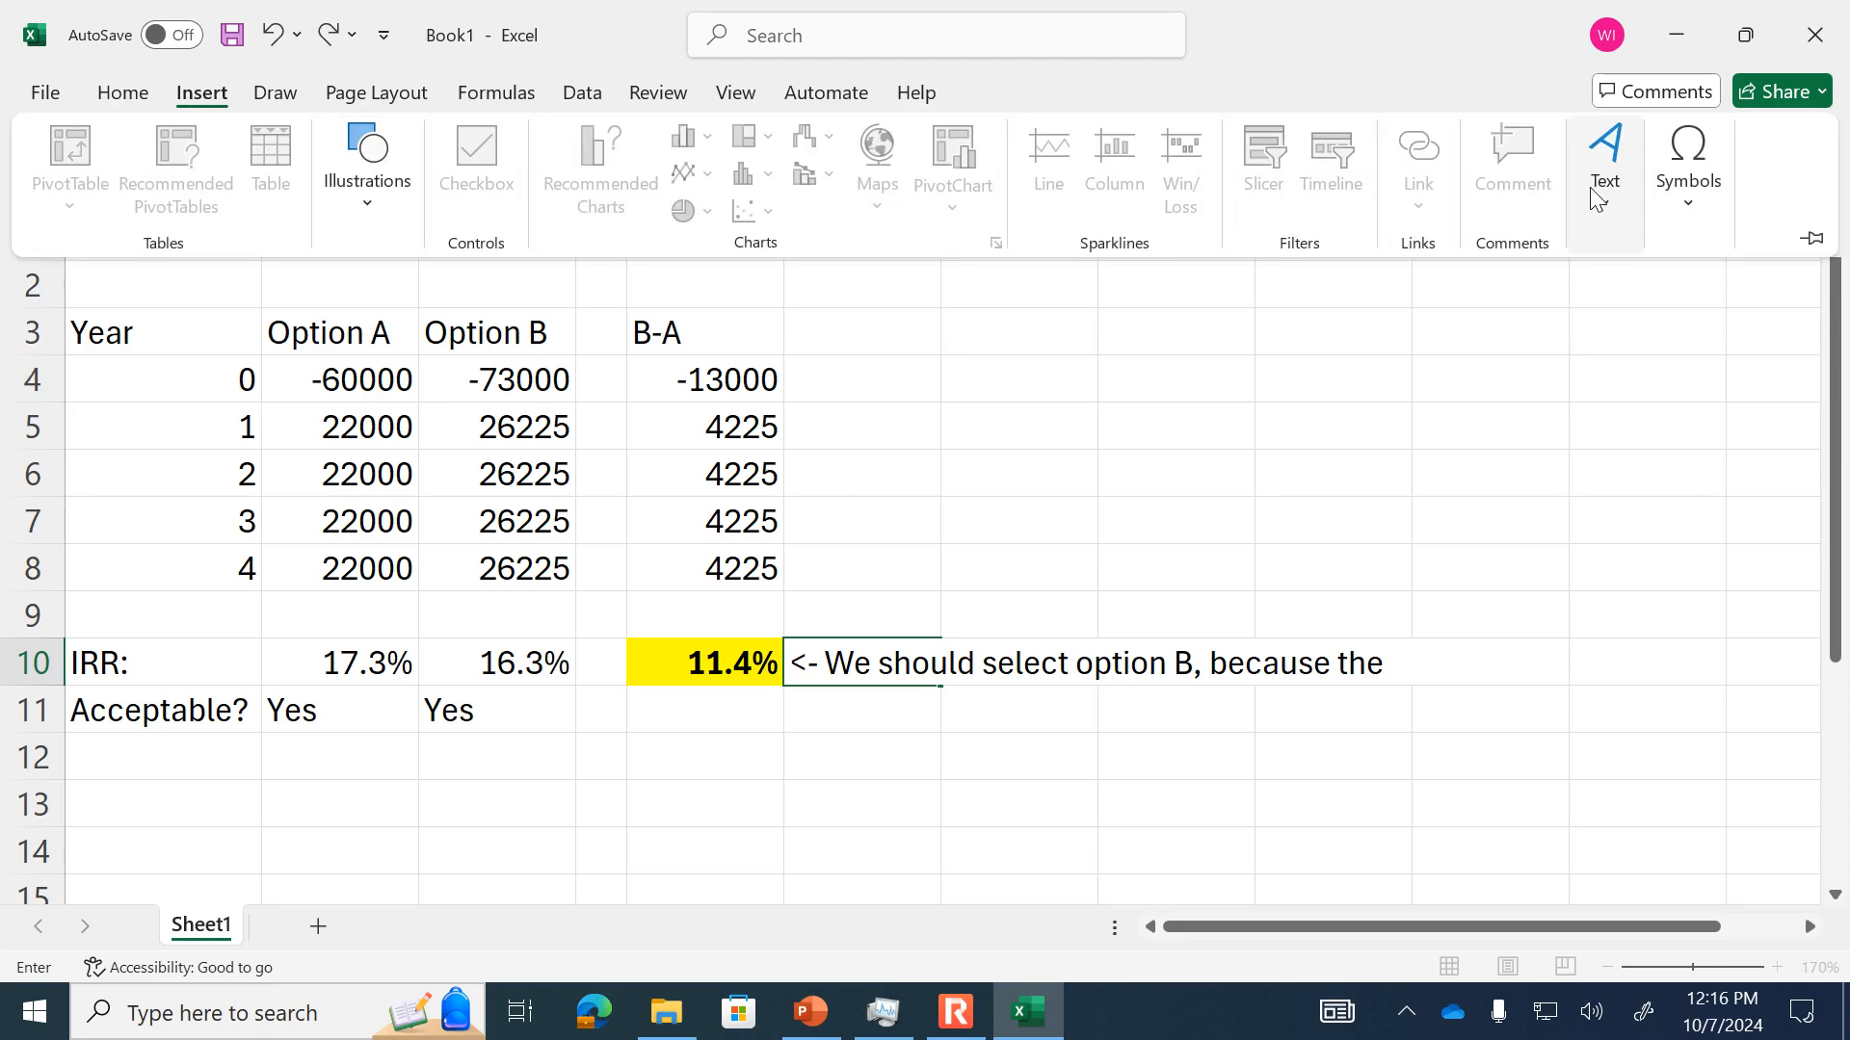
left_click(1687, 164)
left_click(1752, 294)
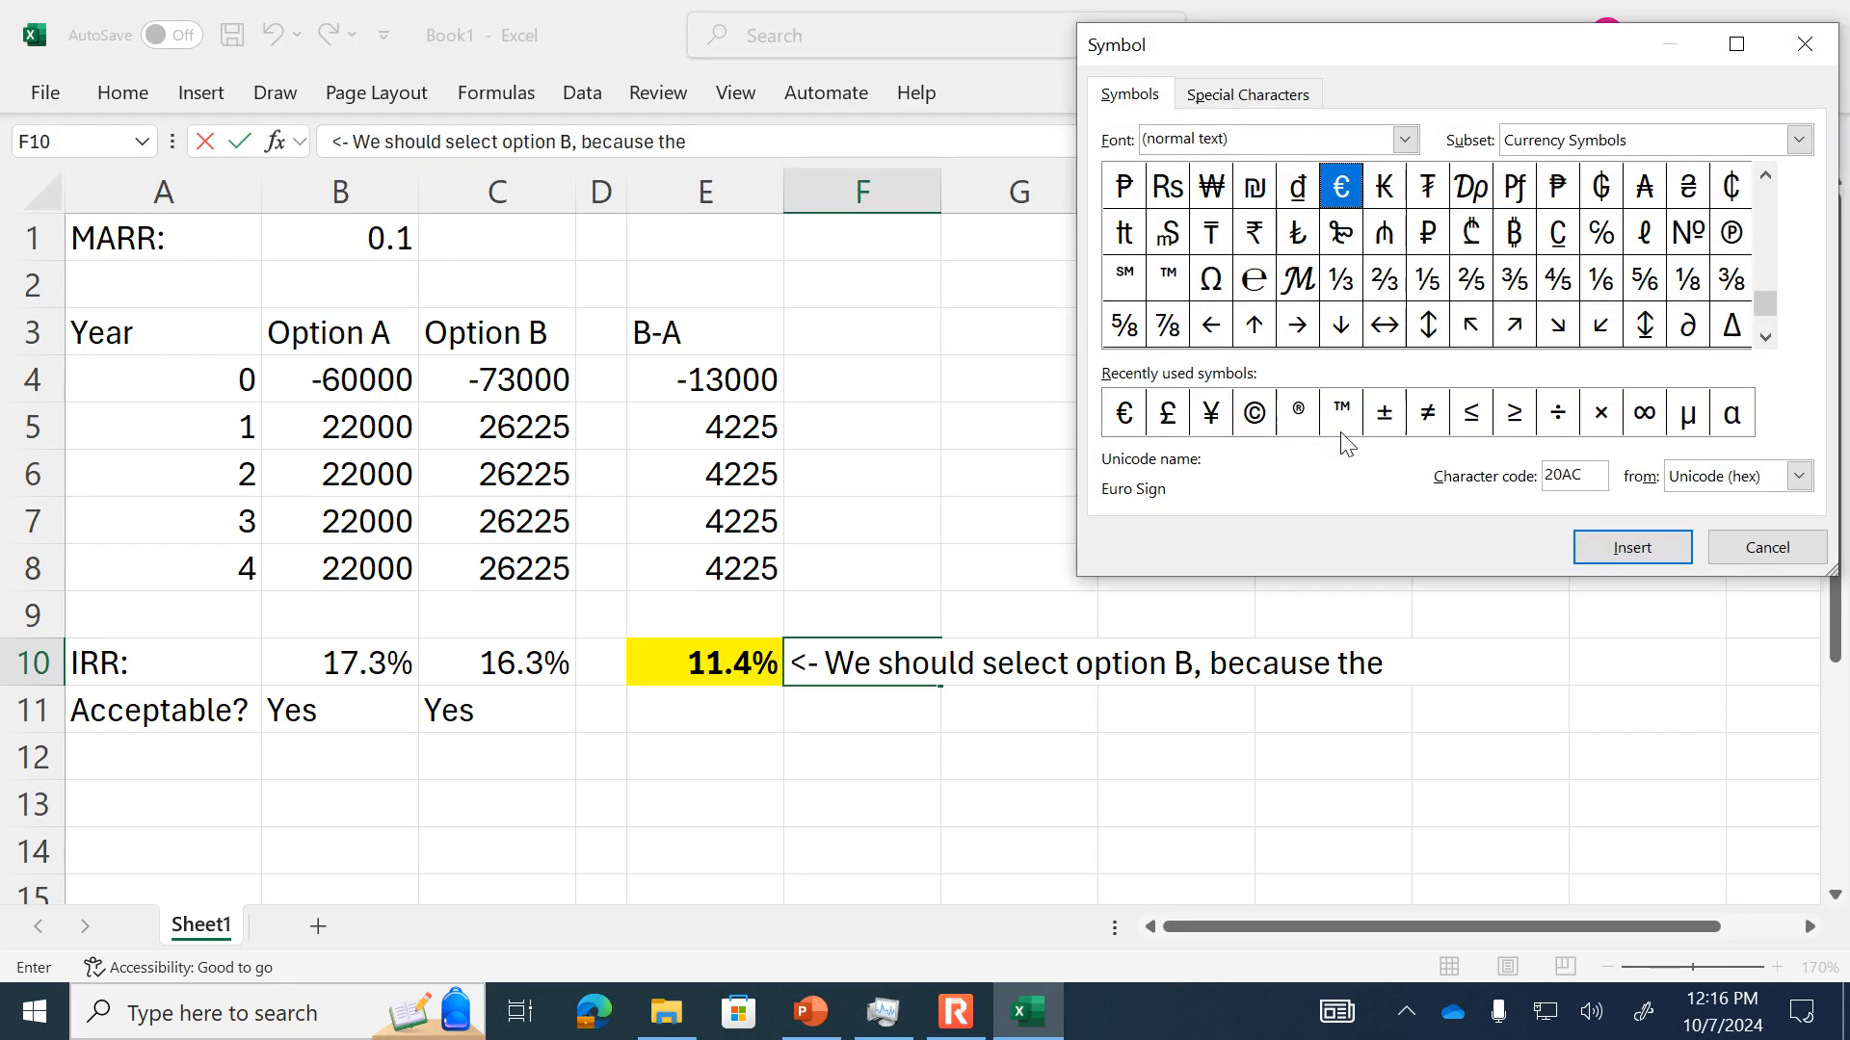
left_click(1799, 140)
mouse_move(1807, 234)
left_mouse_down()
mouse_move(1804, 181)
mouse_move(1803, 207)
left_mouse_up()
left_click(1717, 228)
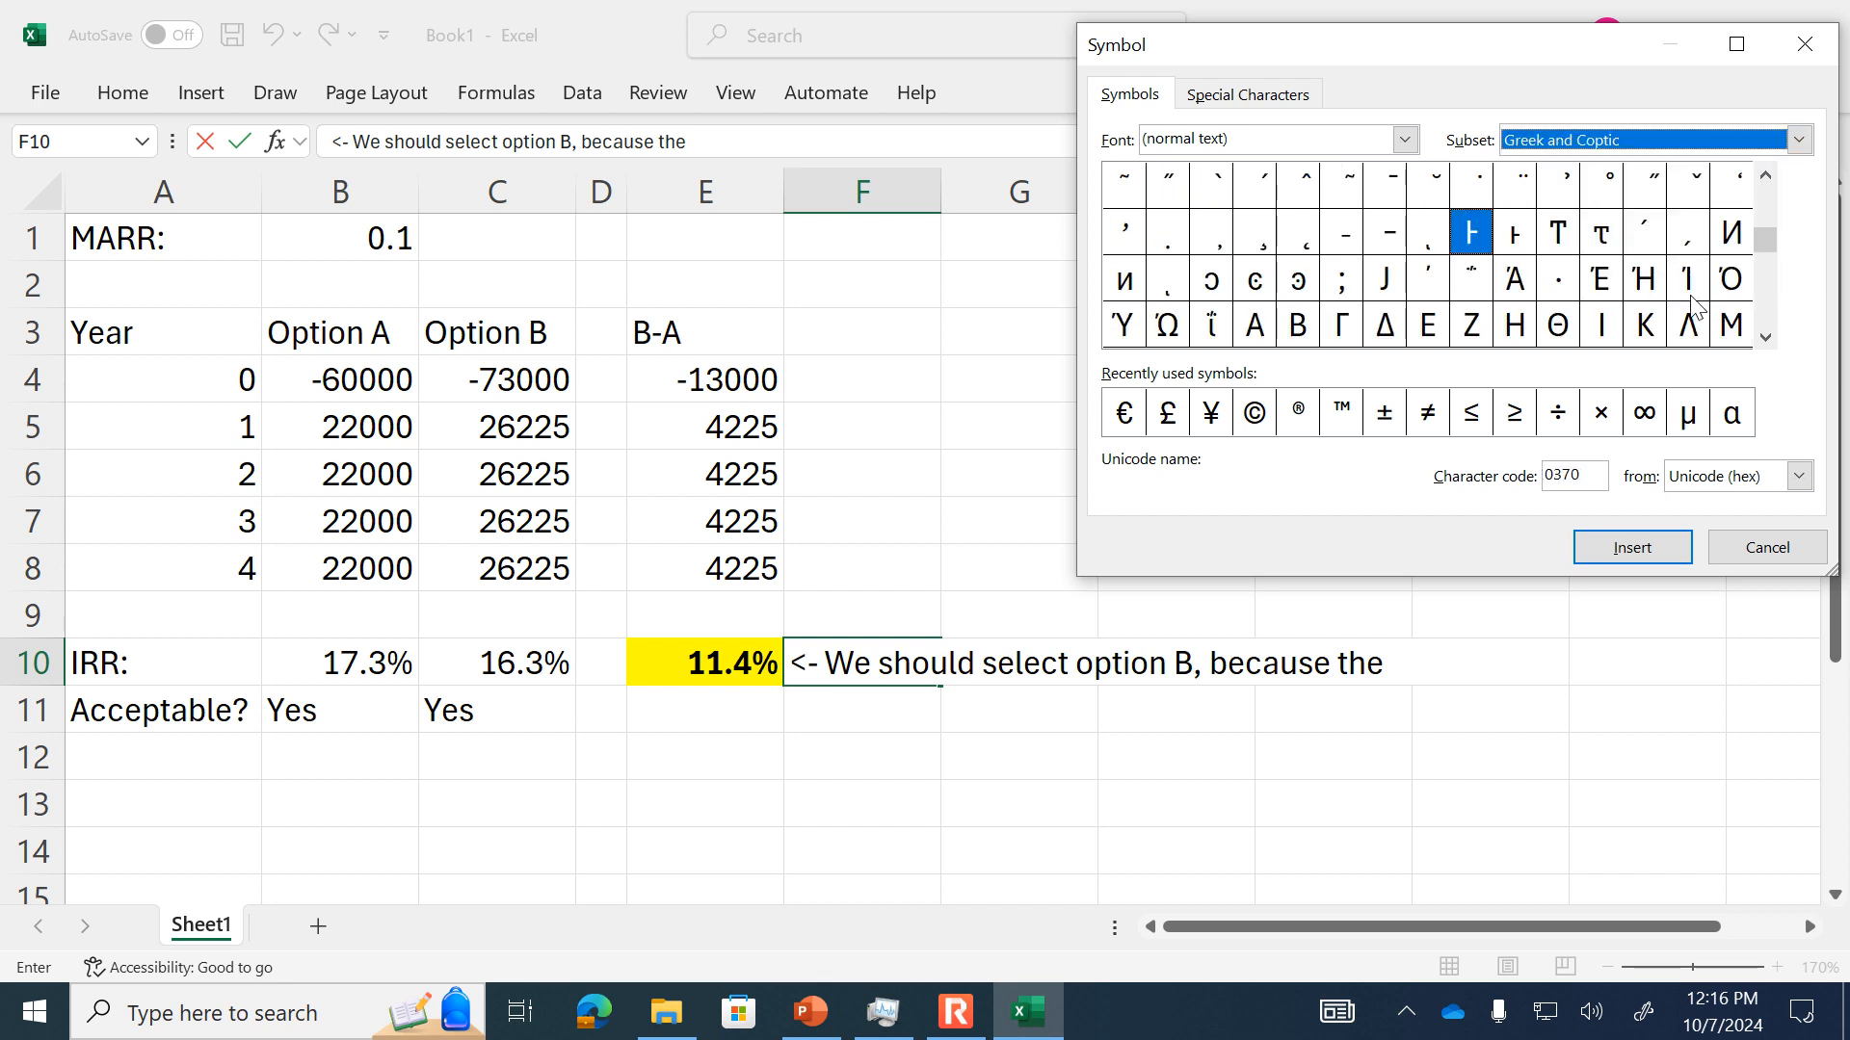
left_click(1385, 324)
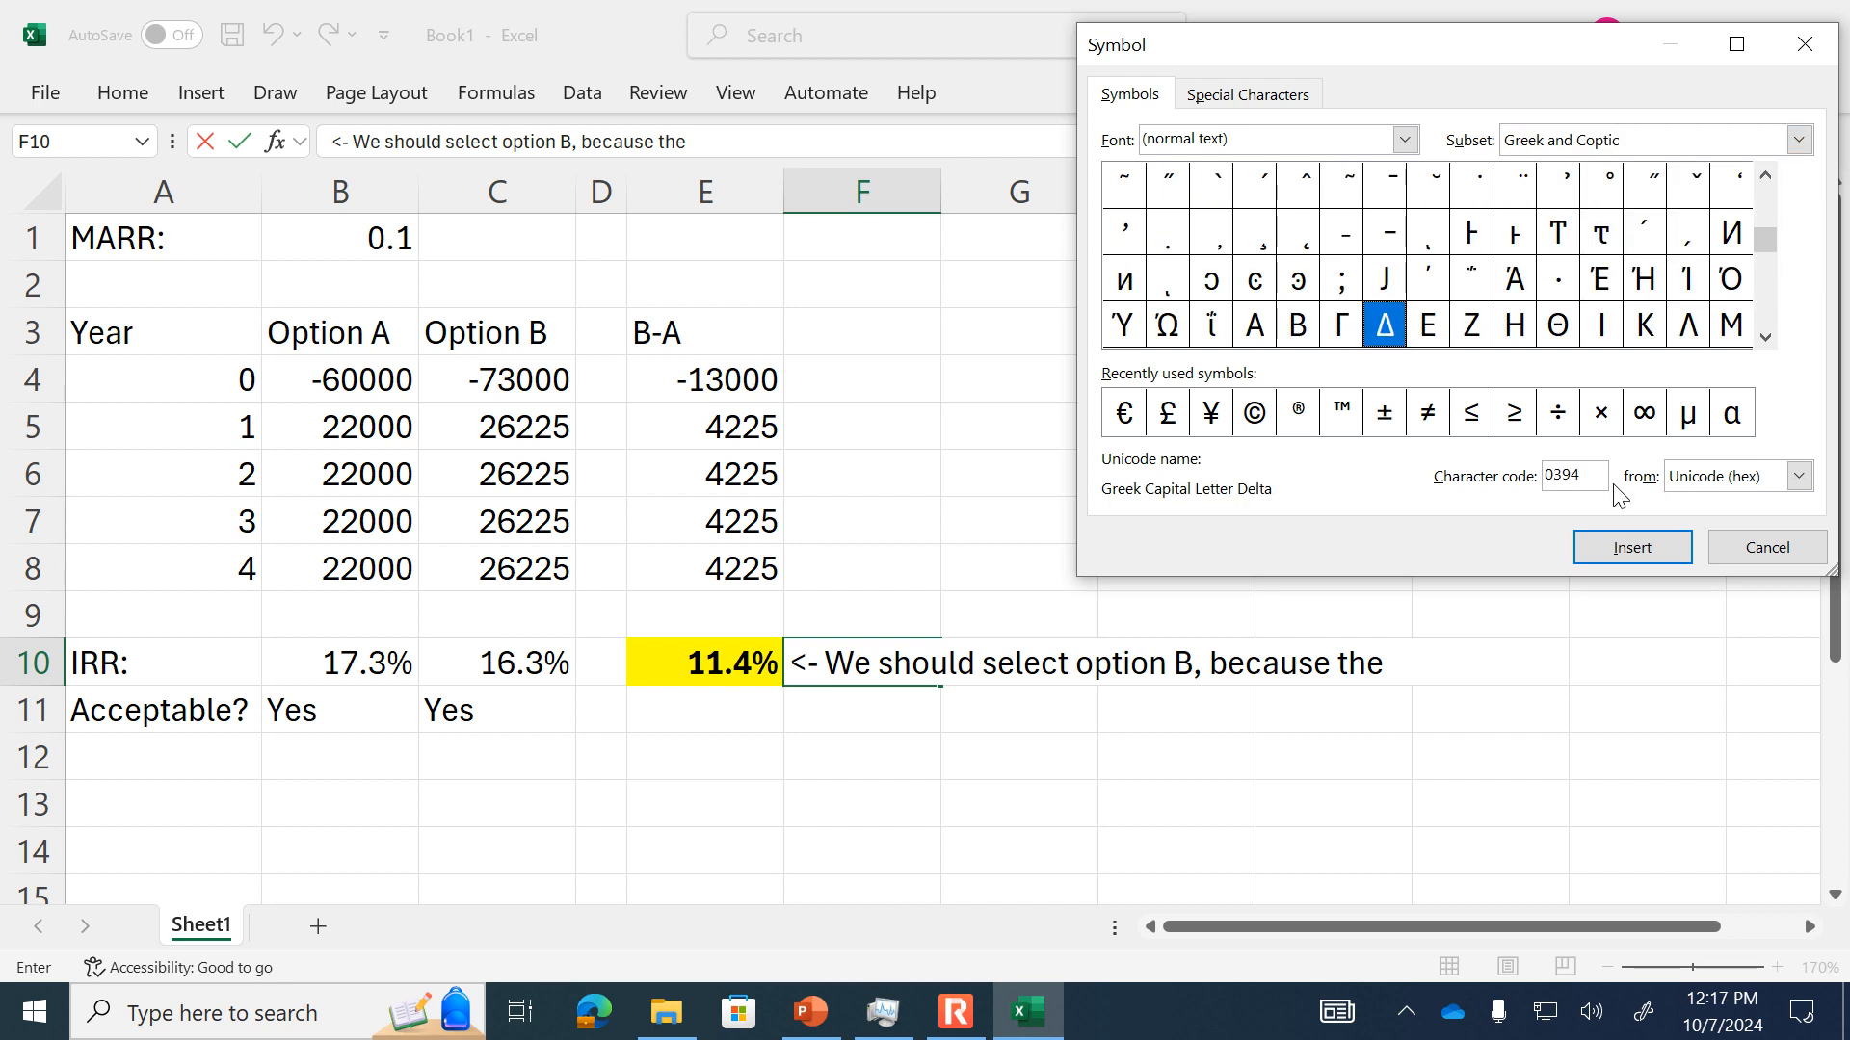
left_click(1632, 547)
left_click(1761, 561)
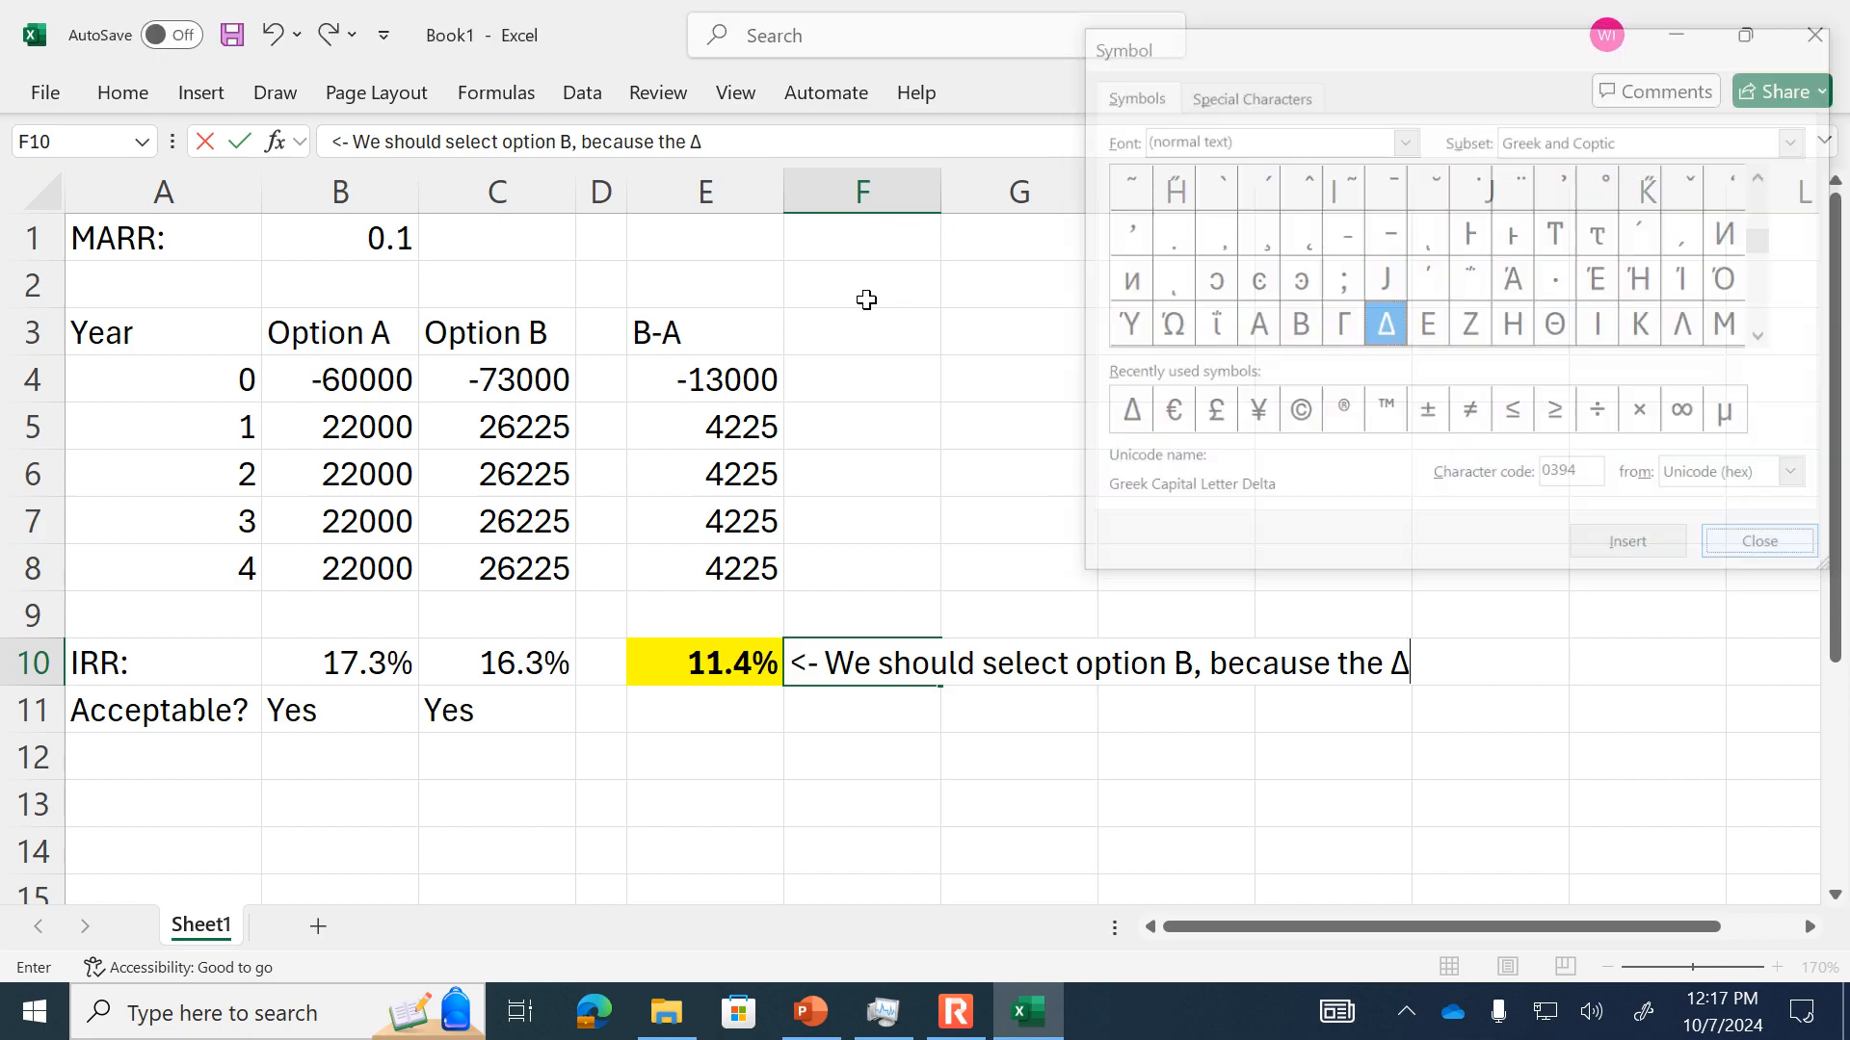
- Complete the note in F10 by adding "IRR > MARR" directly after the Δ symbol
left_click(869, 143)
key("alt+Return")
type("IRR")
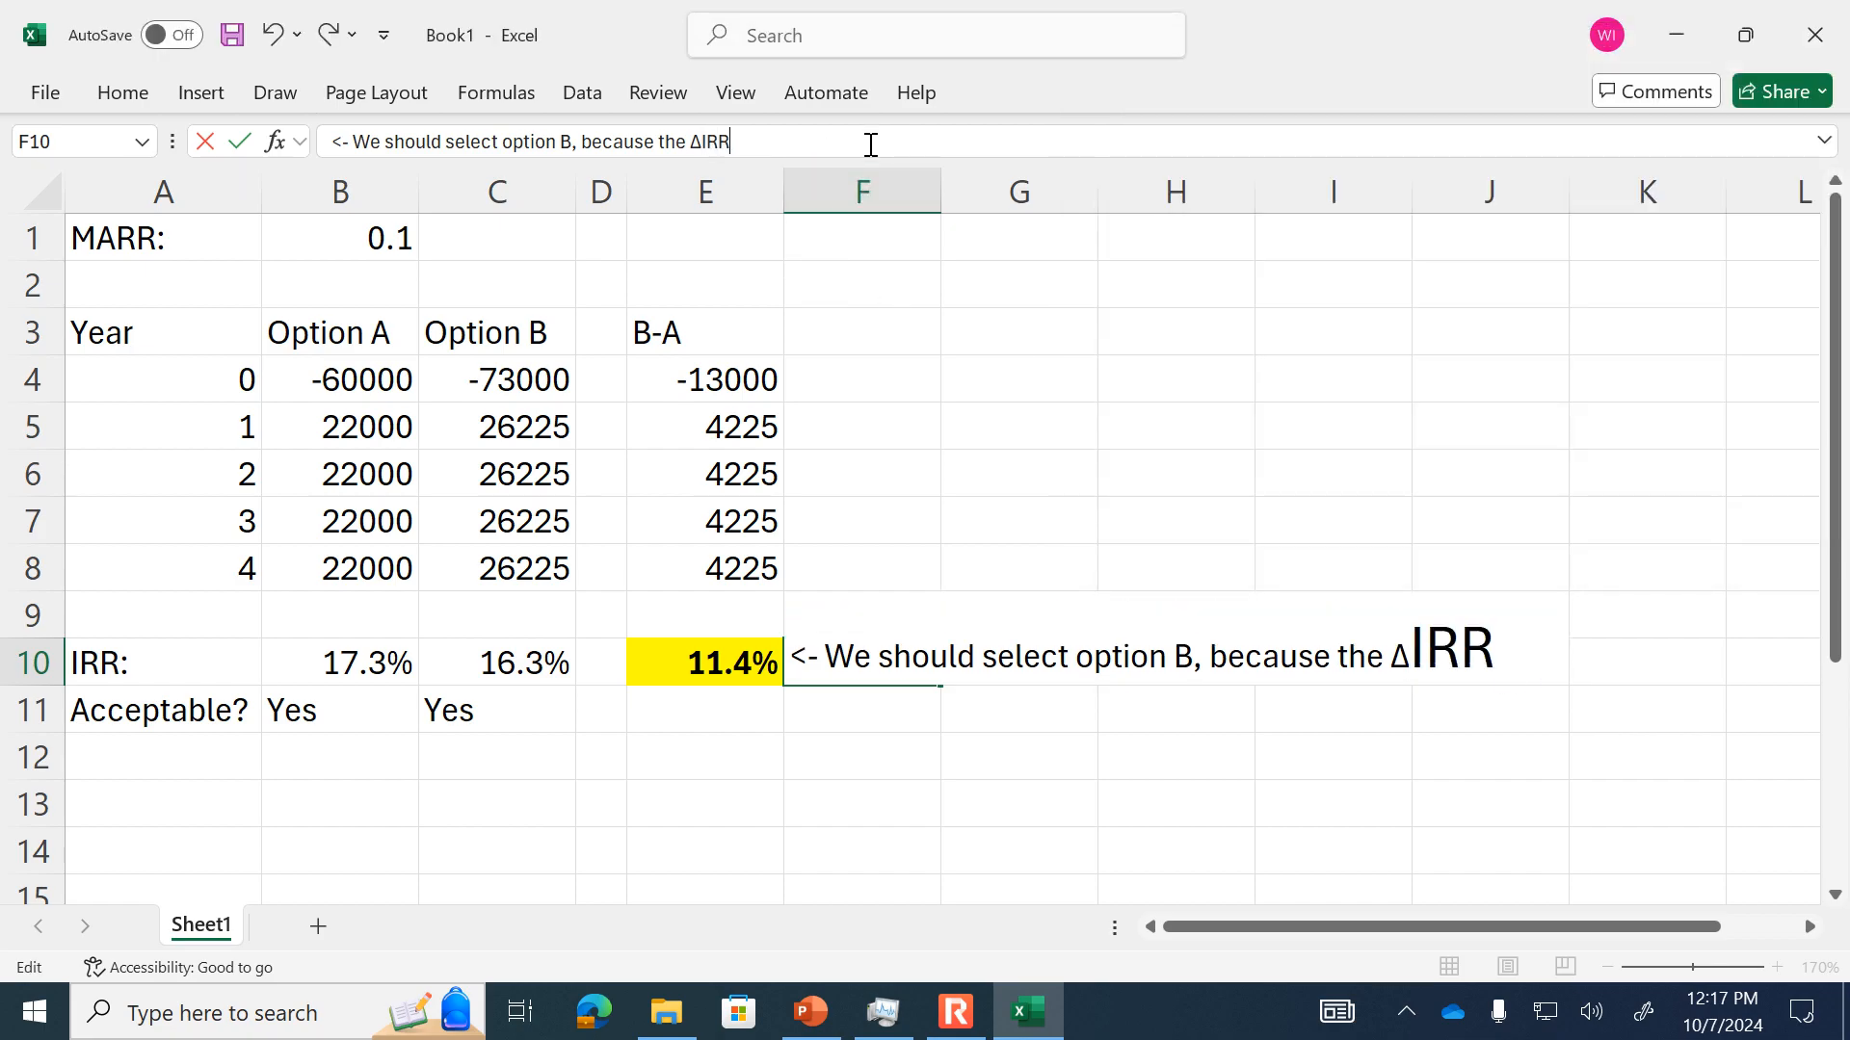
type(" > MARR")
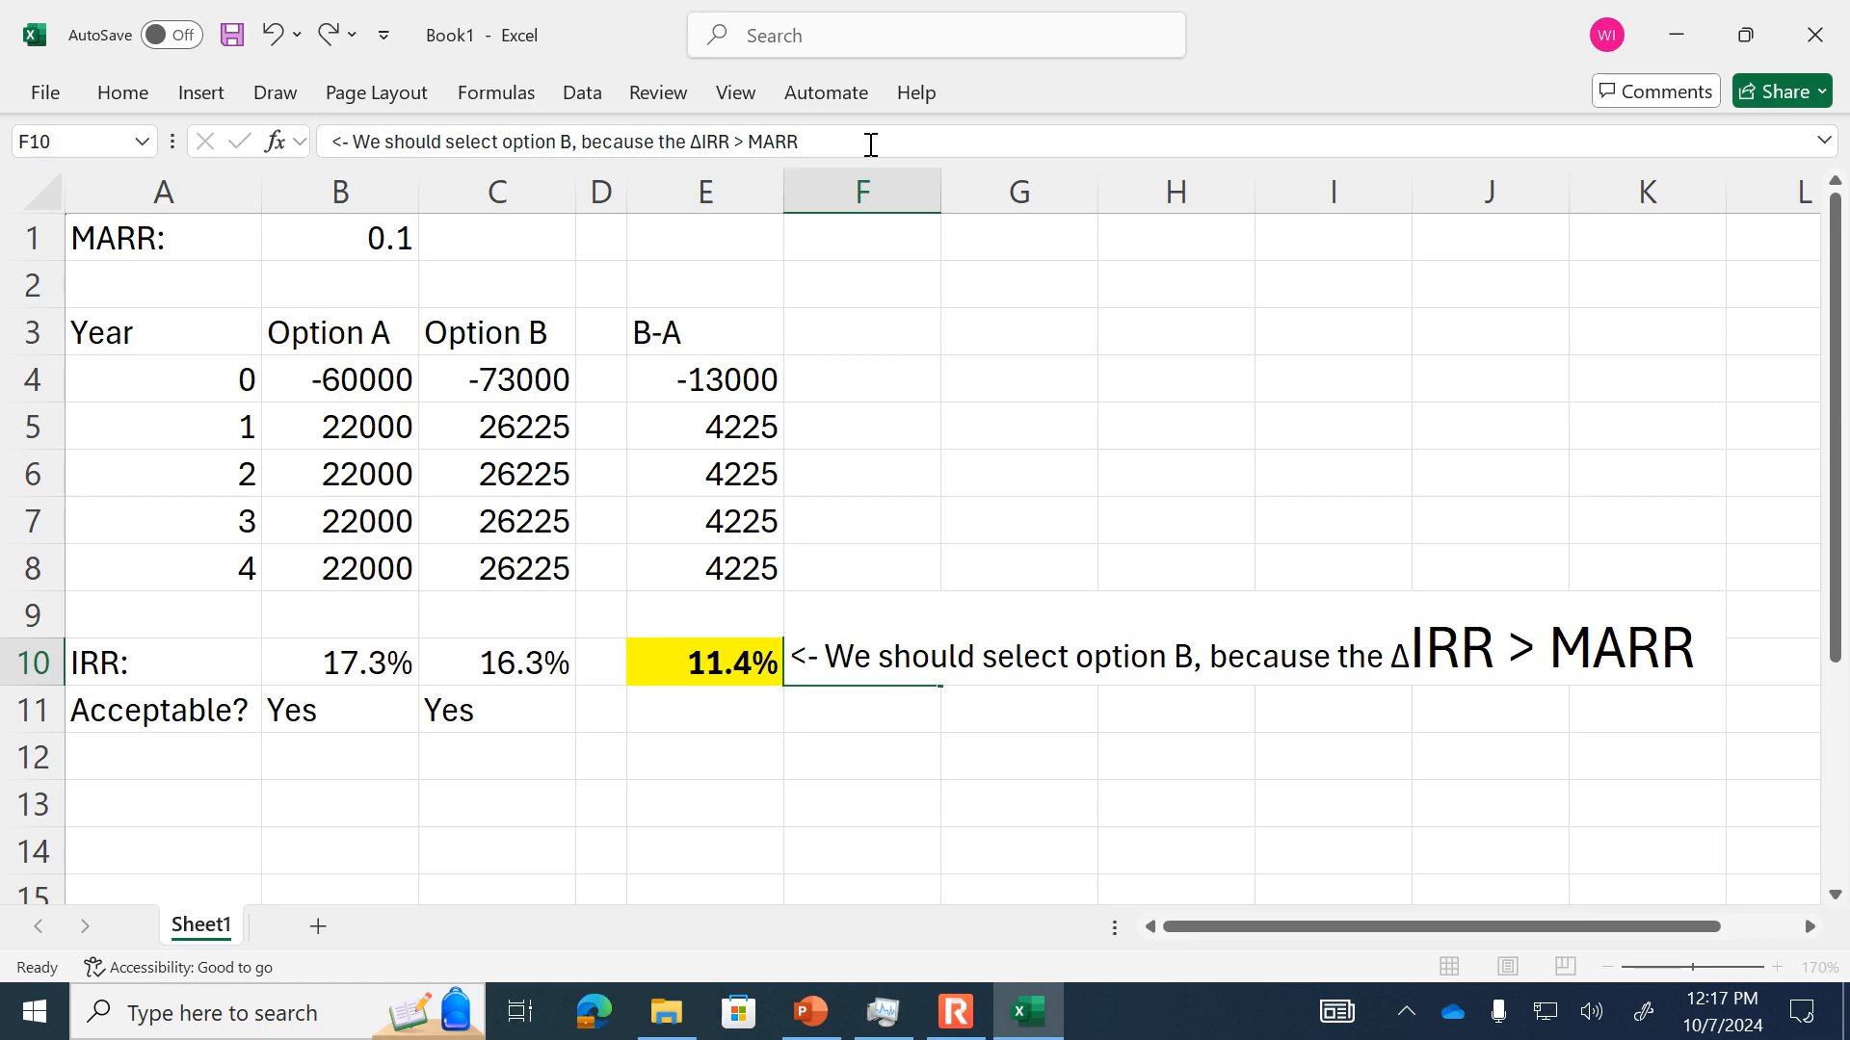
key("Return")
key("Up")
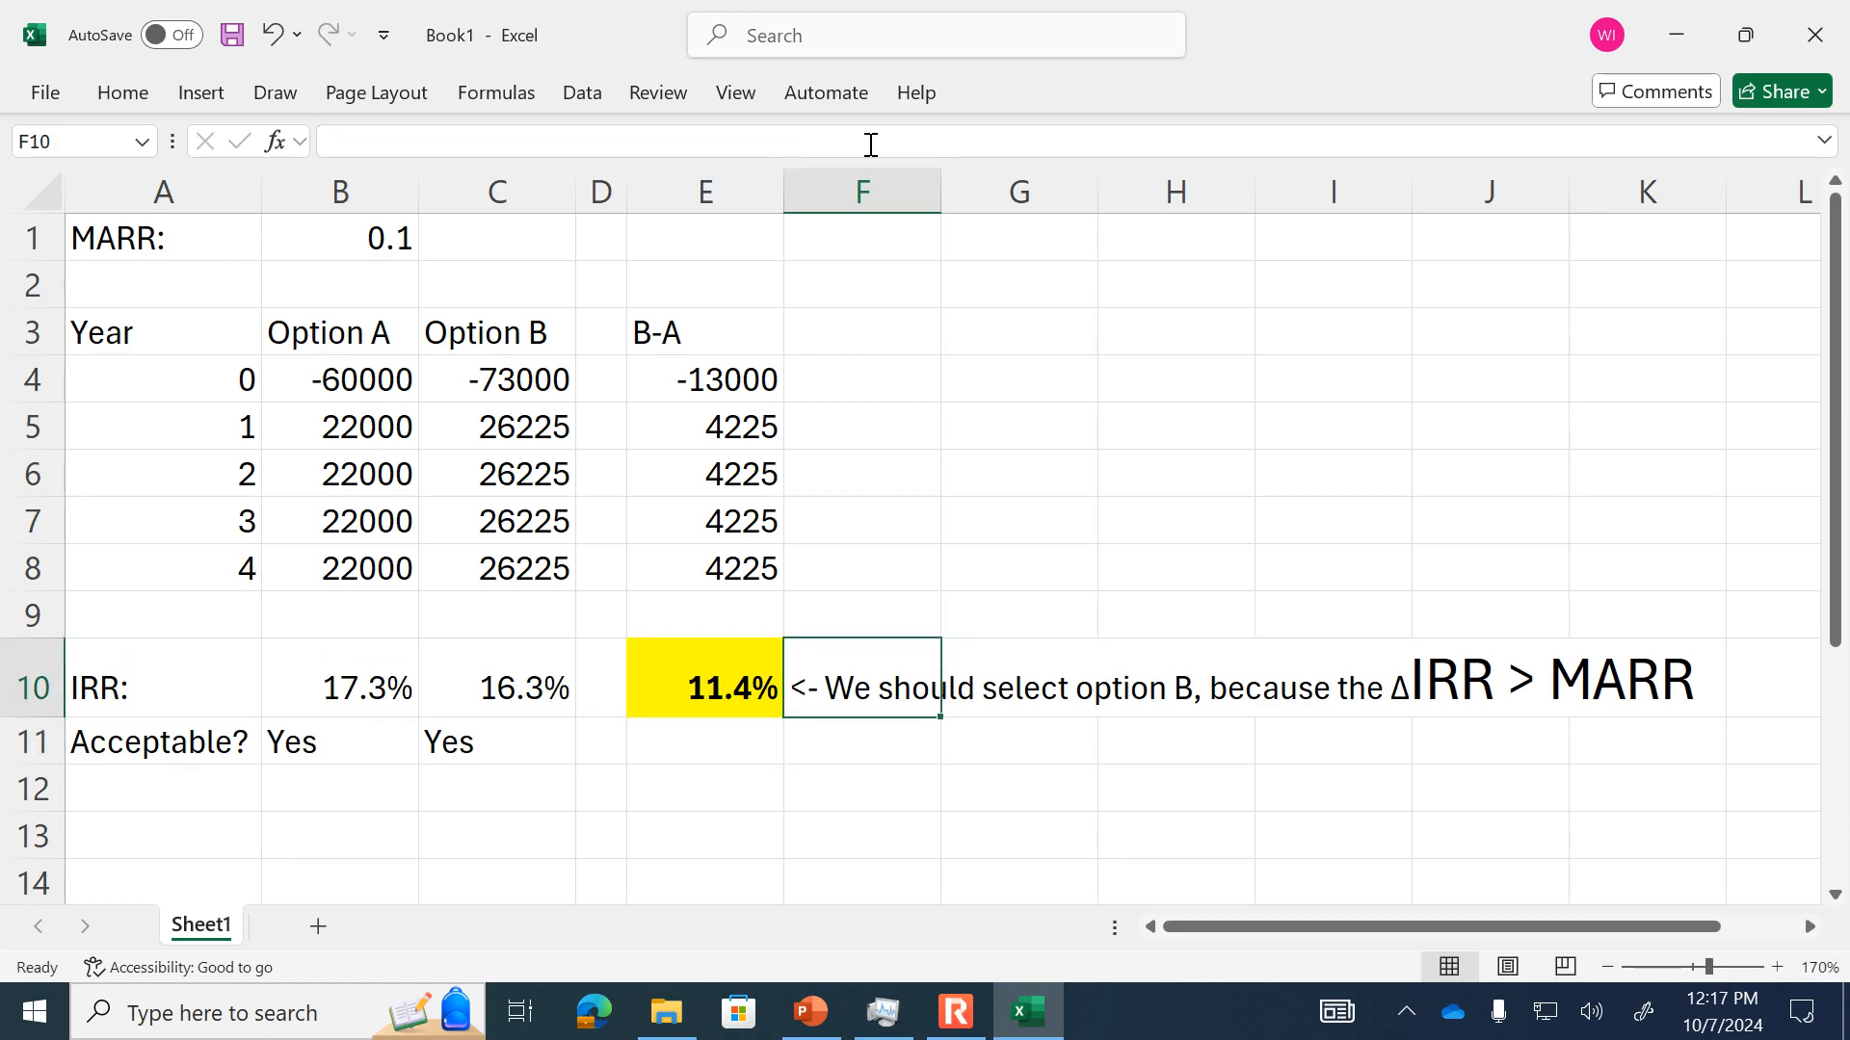
- Set the font size of the whole note text in F10 to 11
left_click_drag(812, 145, 96, 134)
left_click(122, 93)
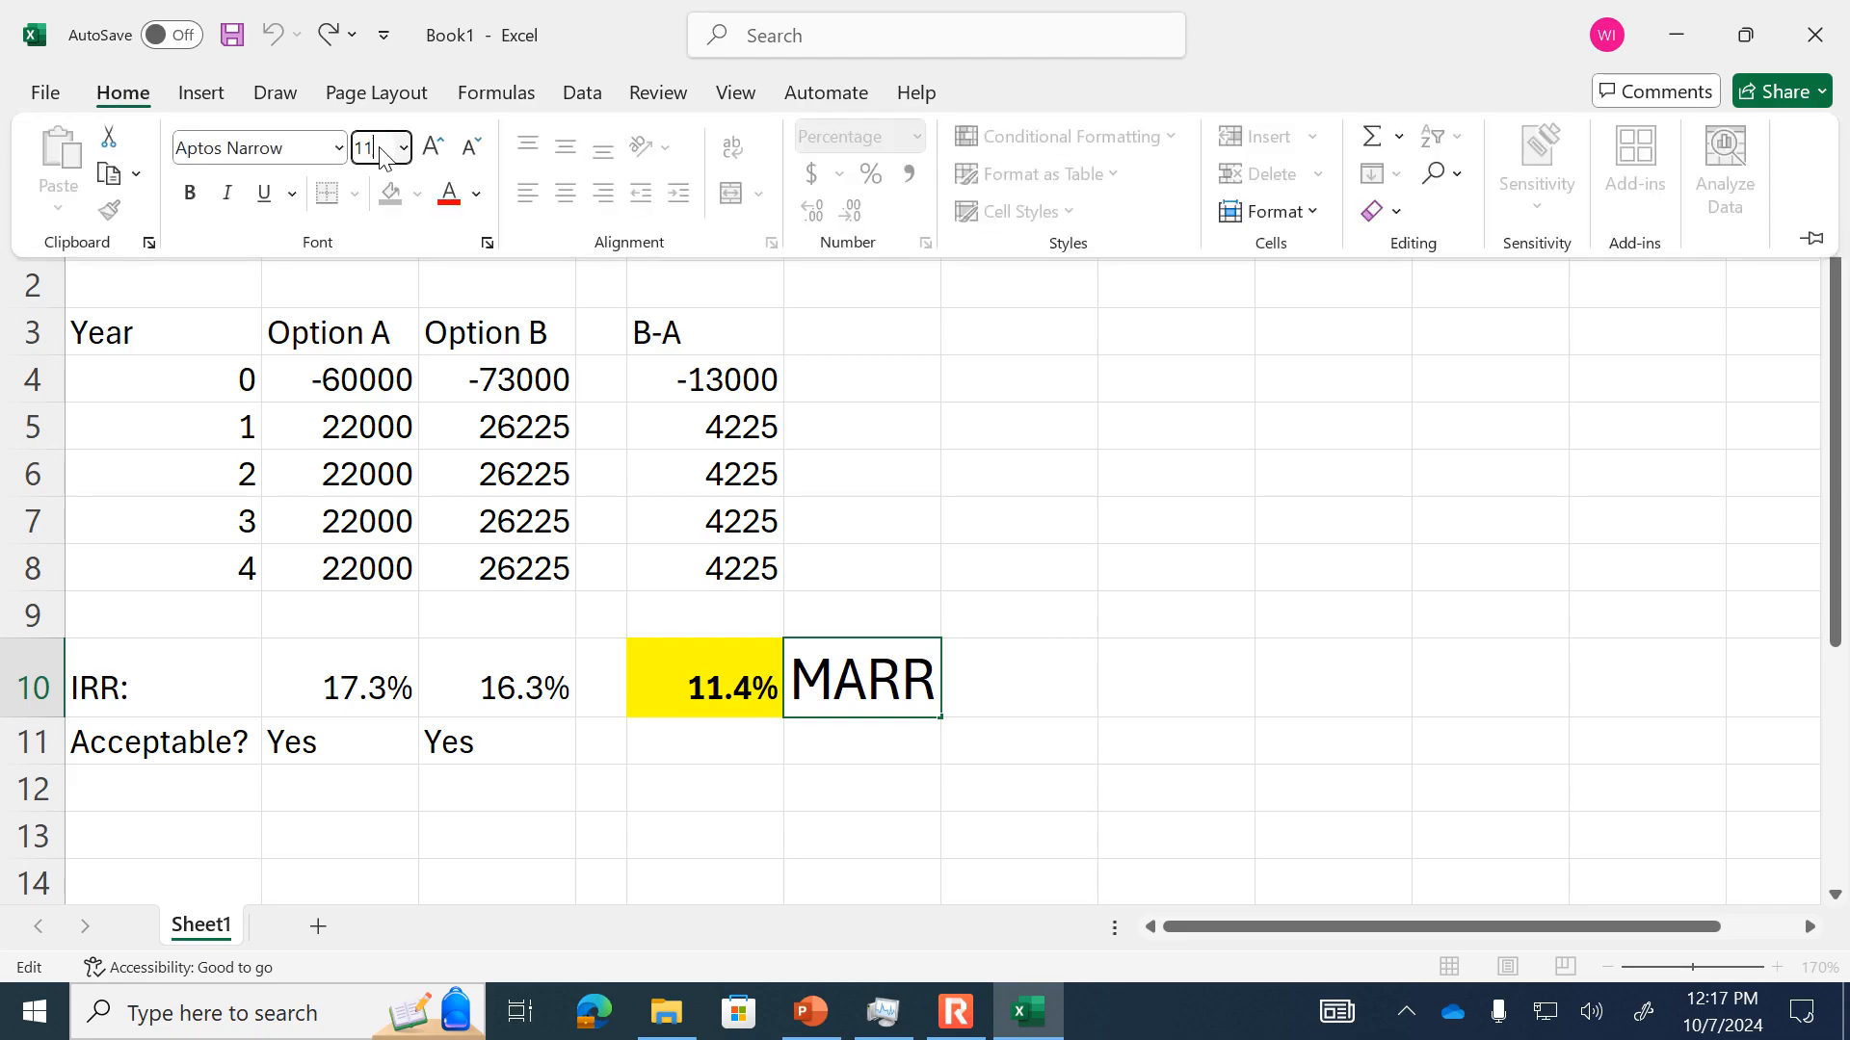
left_click(384, 154)
type("11")
key("Return")
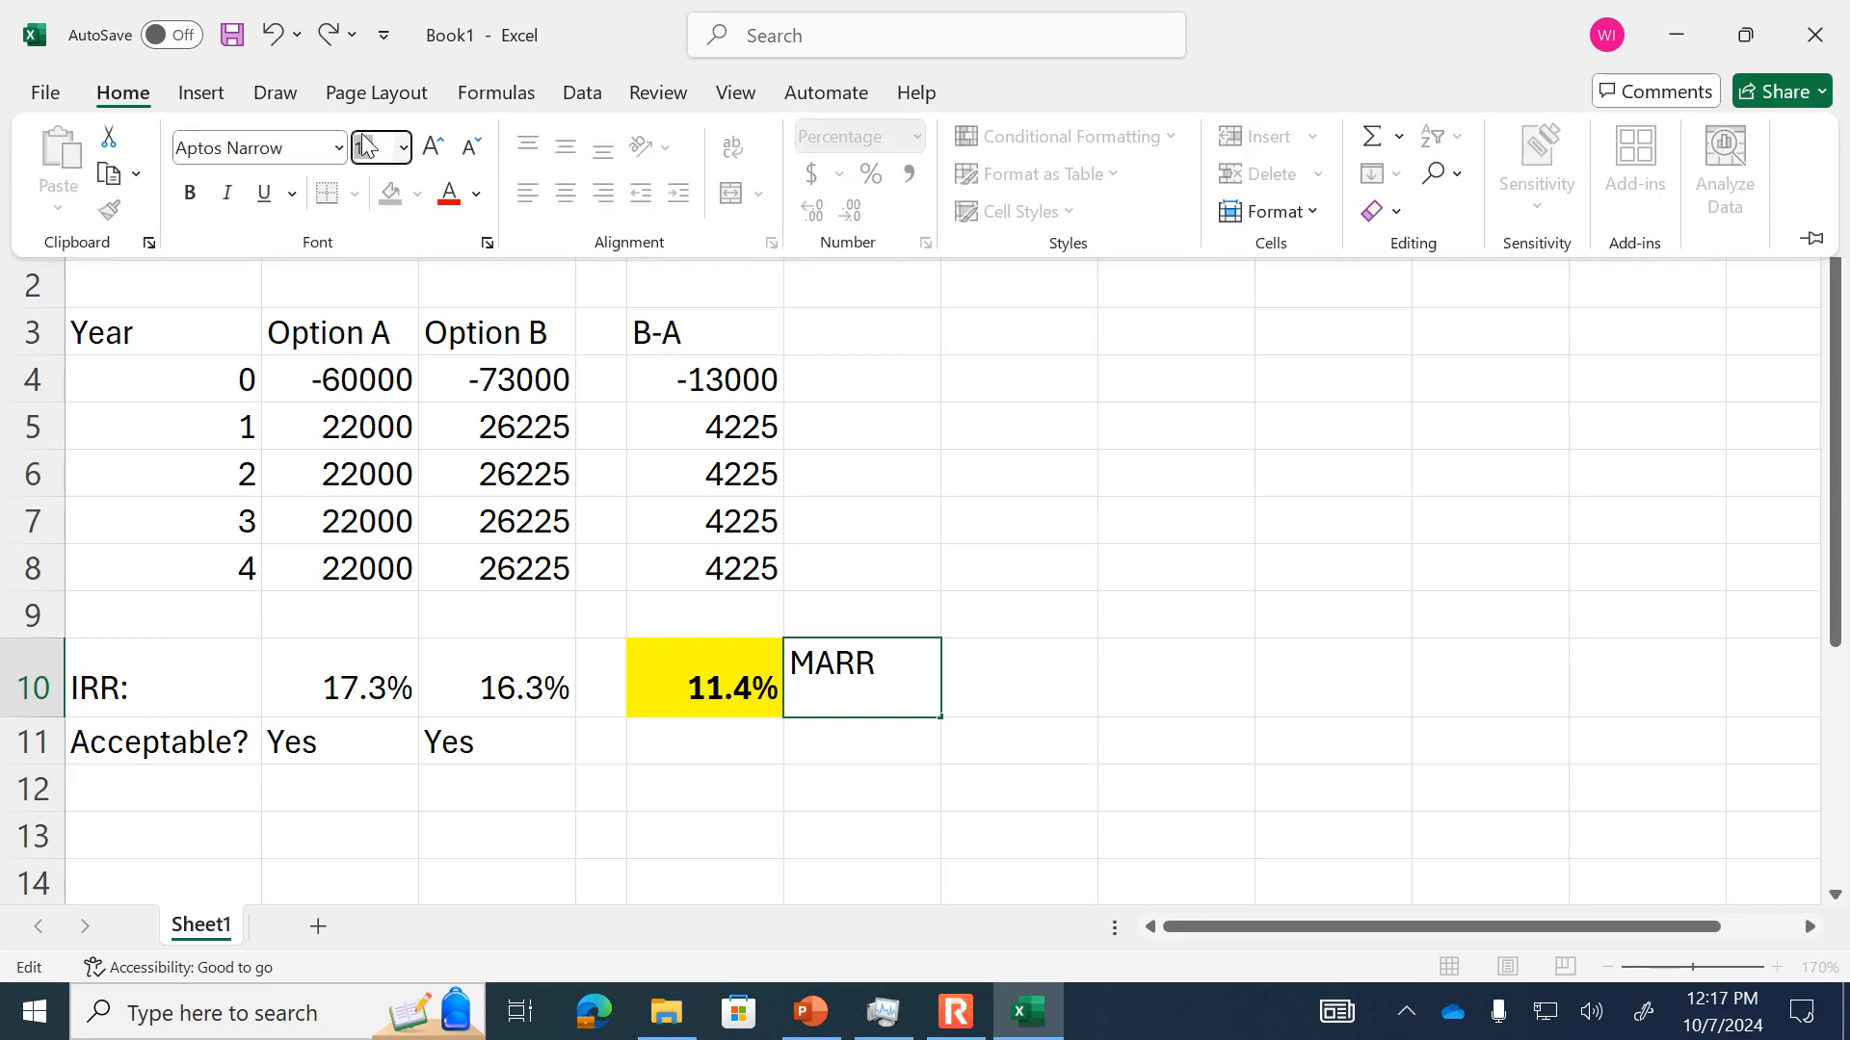
left_click(566, 817)
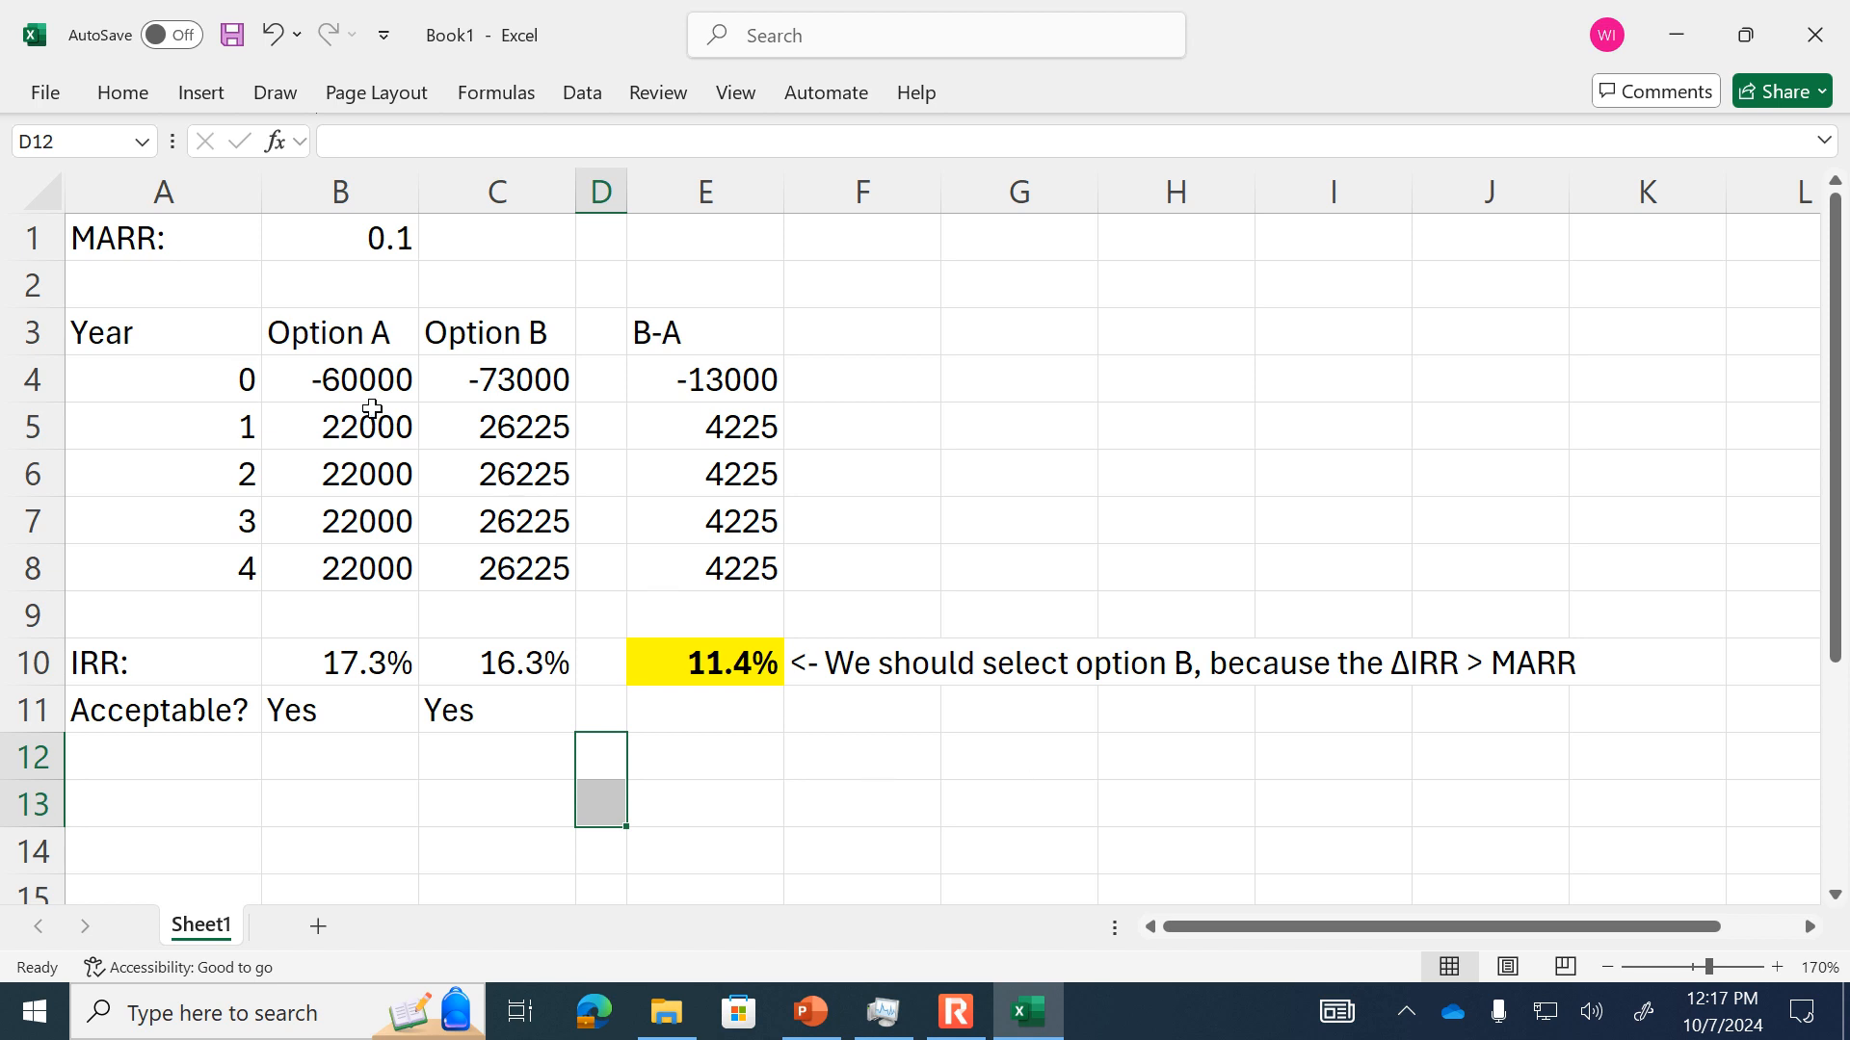
- Review both options' headings and year 0 costs against the B-A increments, and compare the incremental IRR in E10 with the MARR in B1
left_click(361, 339)
left_click(532, 335)
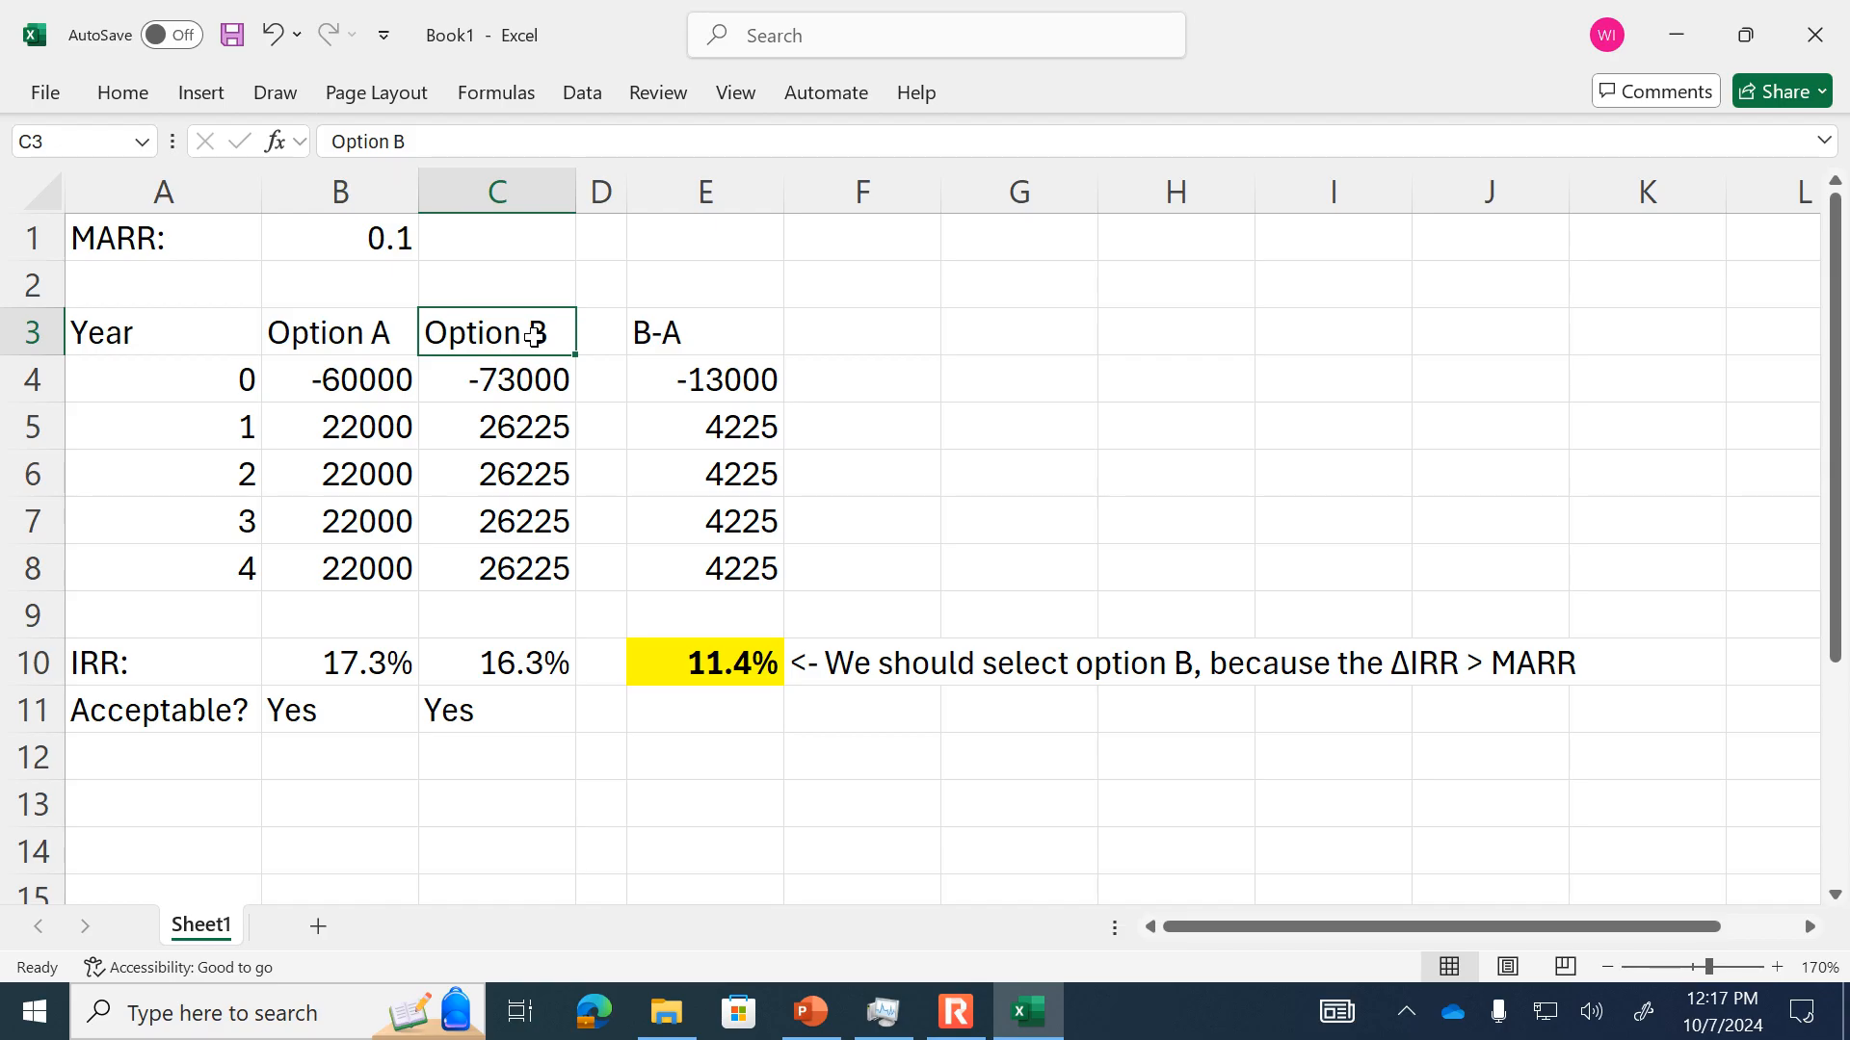
left_click(399, 384)
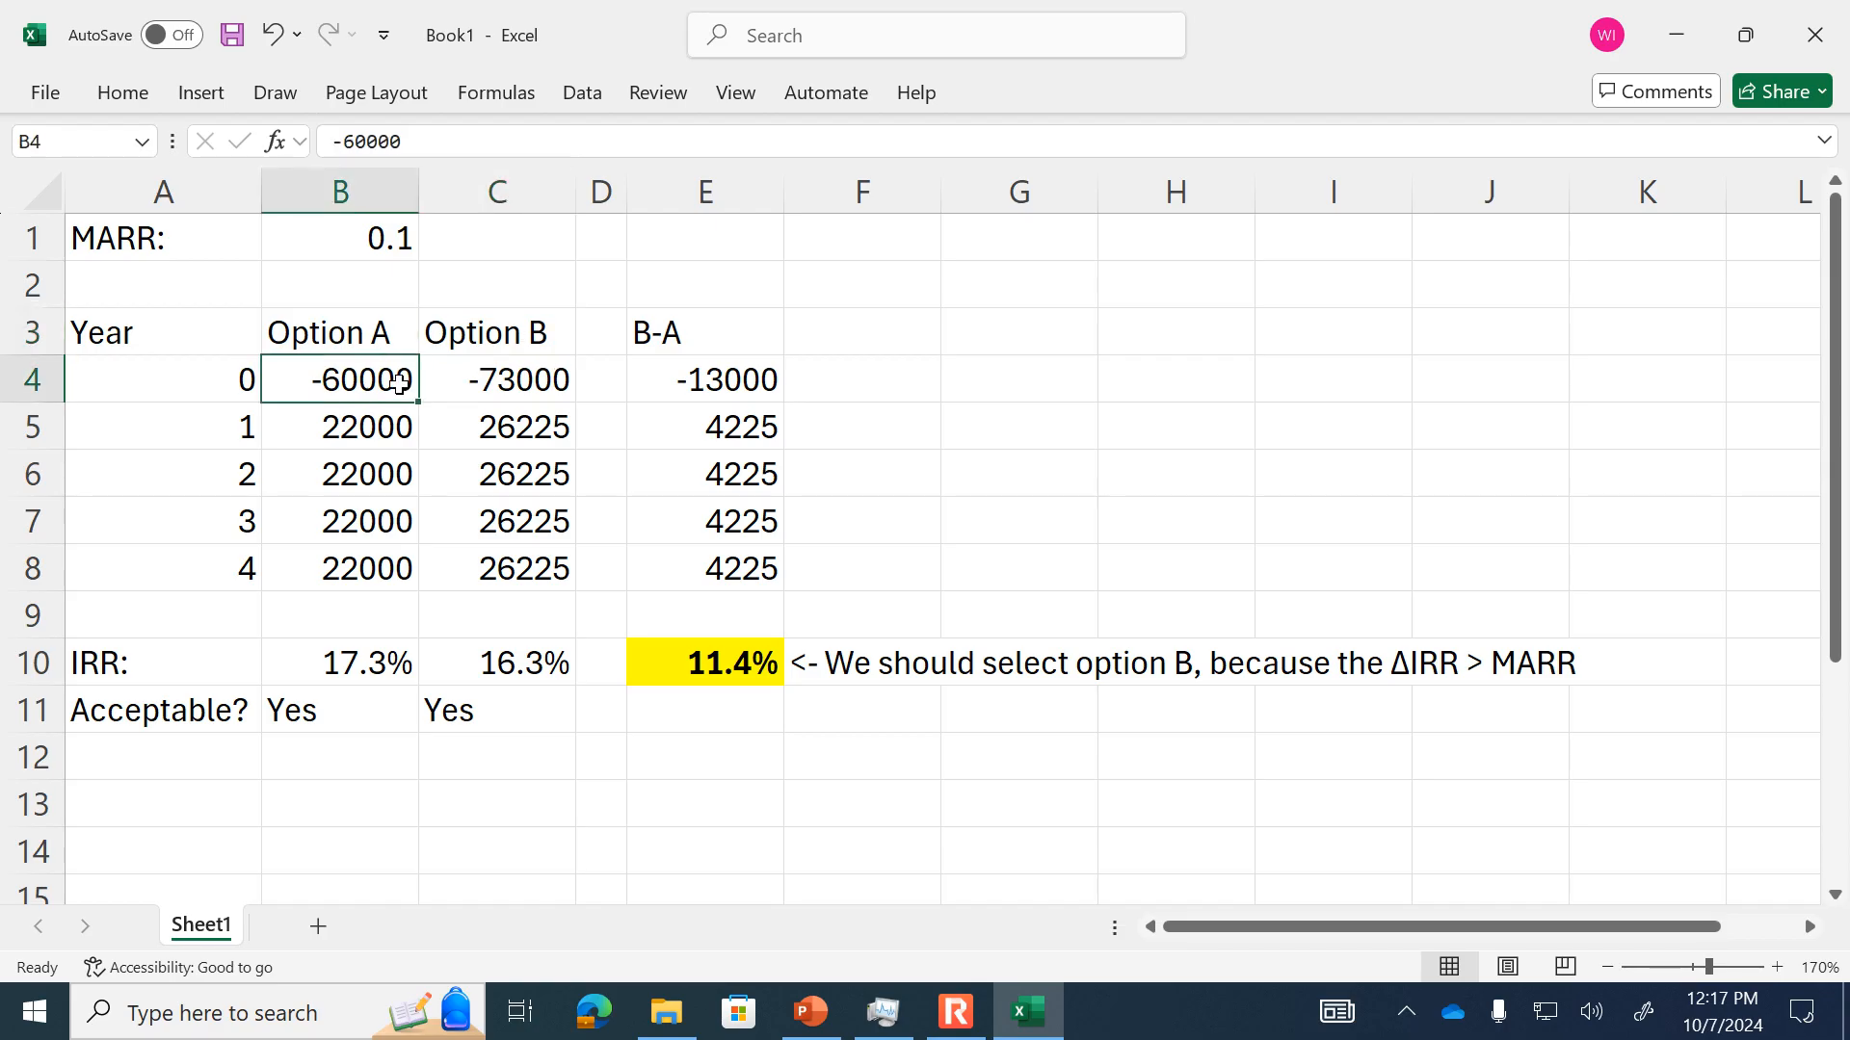
left_click(535, 381)
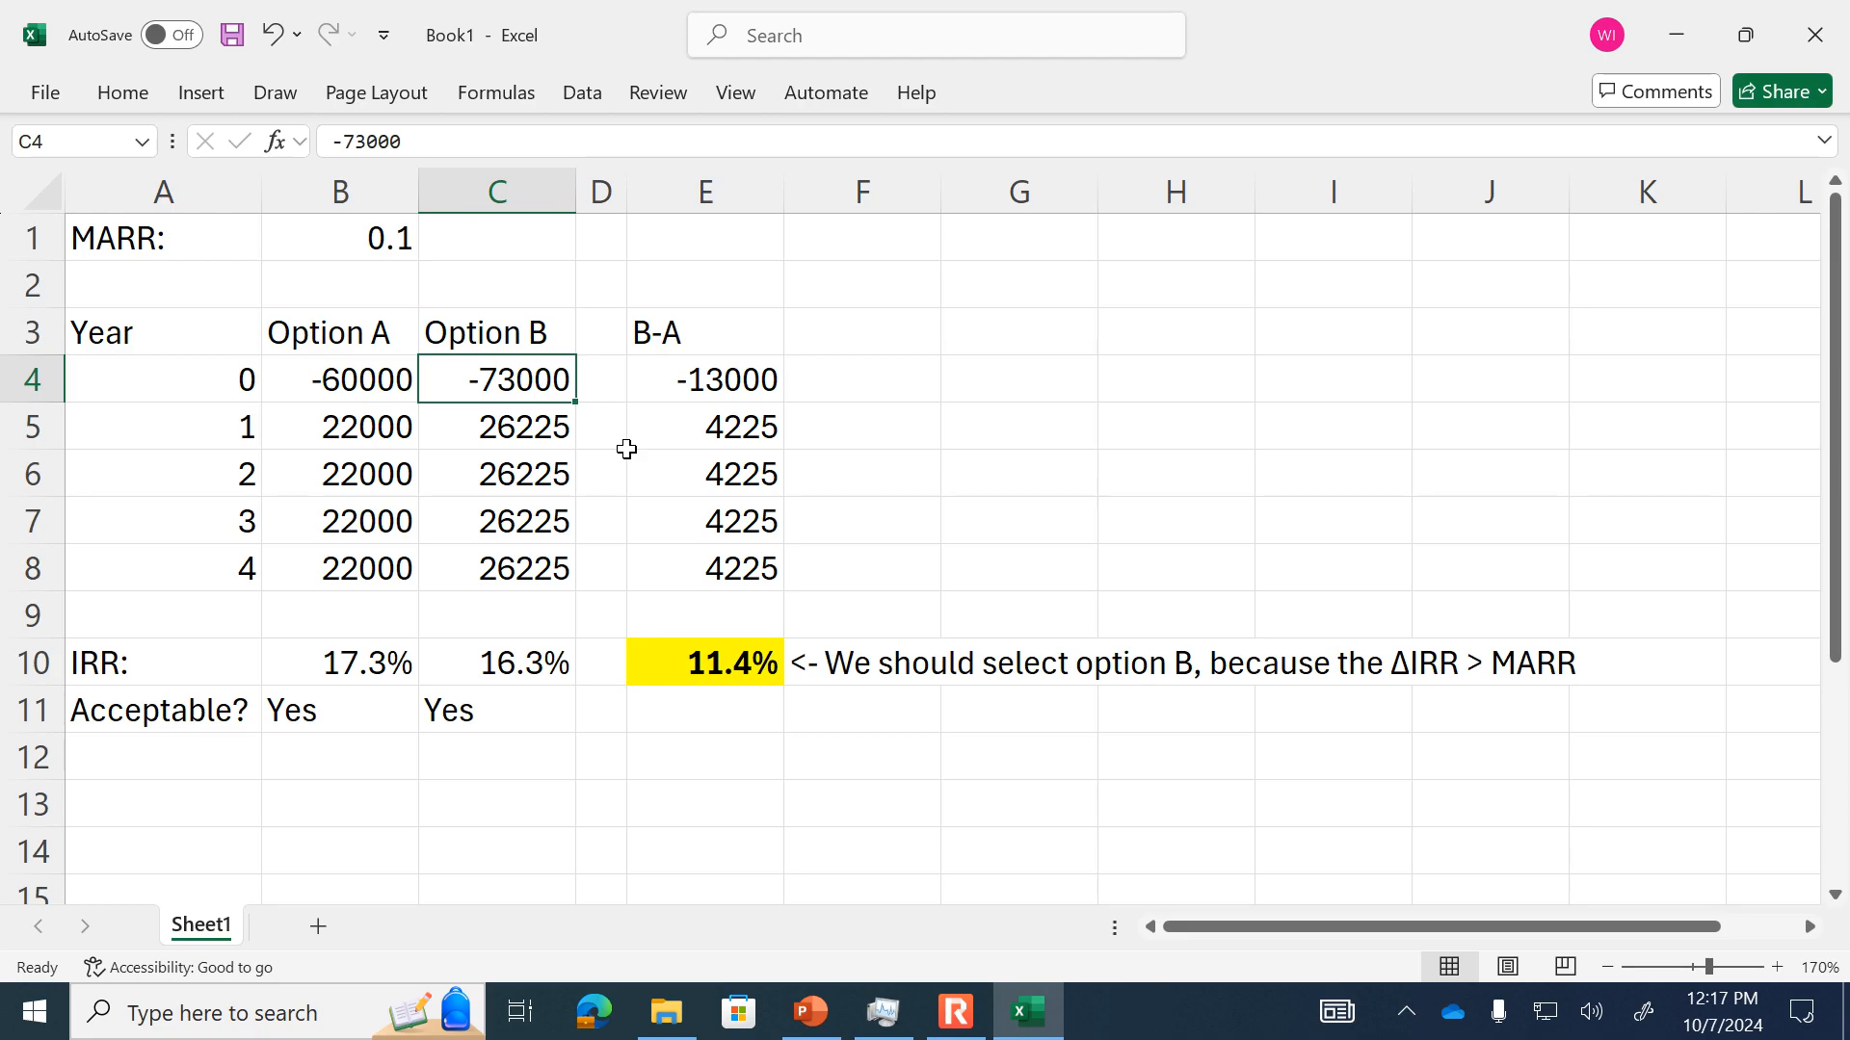
left_click_drag(694, 377, 736, 564)
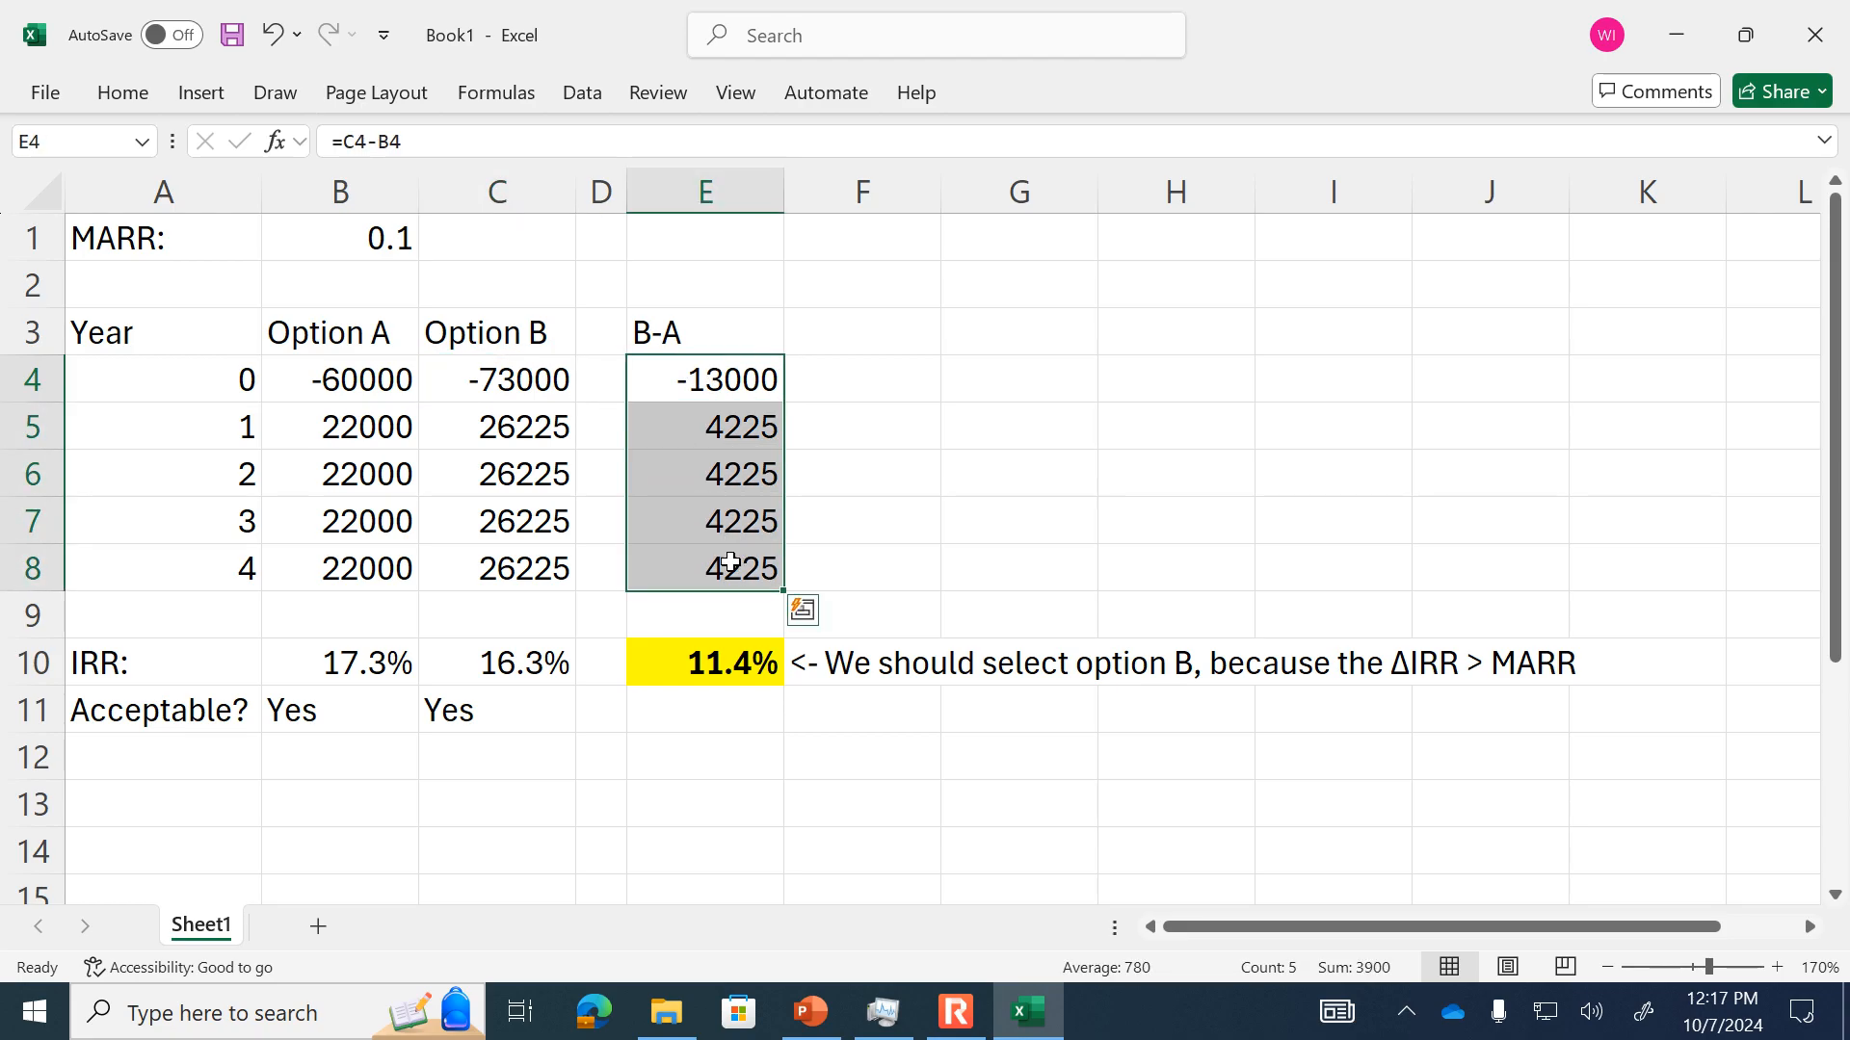
left_click(520, 337)
left_click(374, 337)
left_click(518, 337)
left_click(405, 342)
left_click(483, 338)
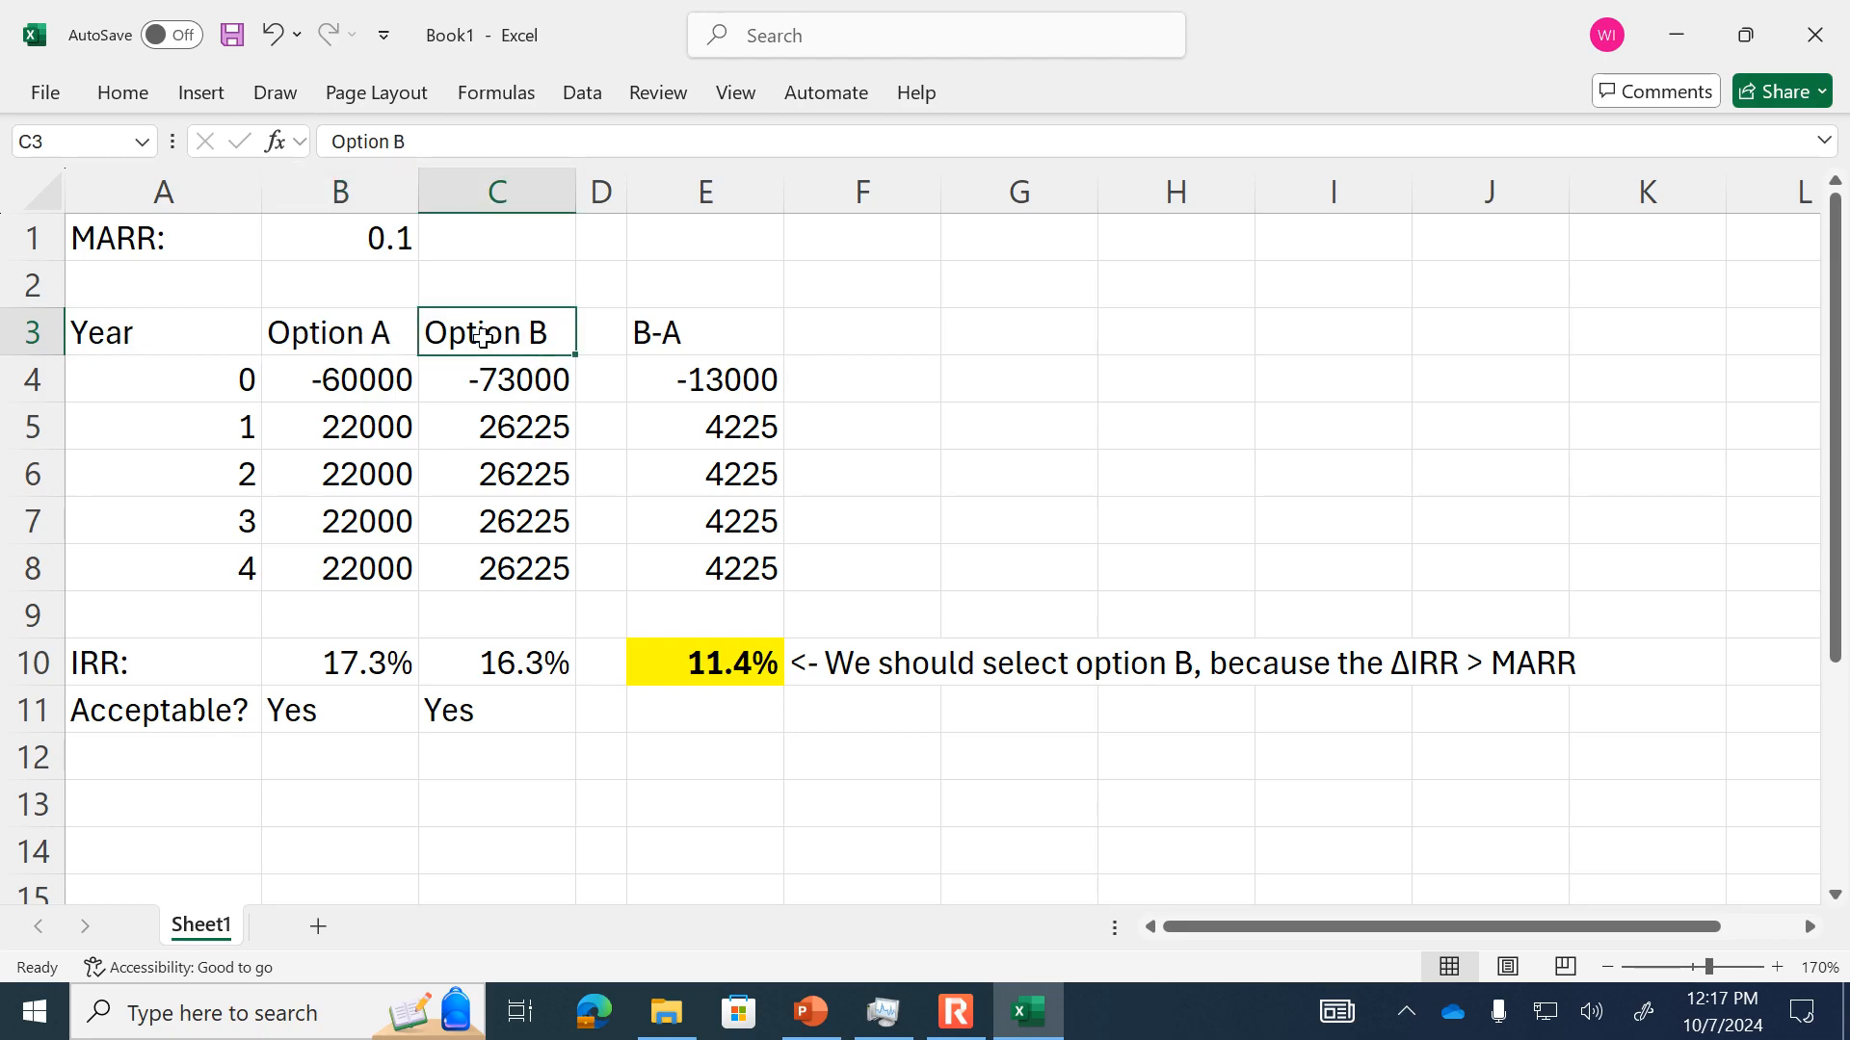
left_click(380, 334)
left_click(545, 333)
left_click(385, 337)
left_click(490, 336)
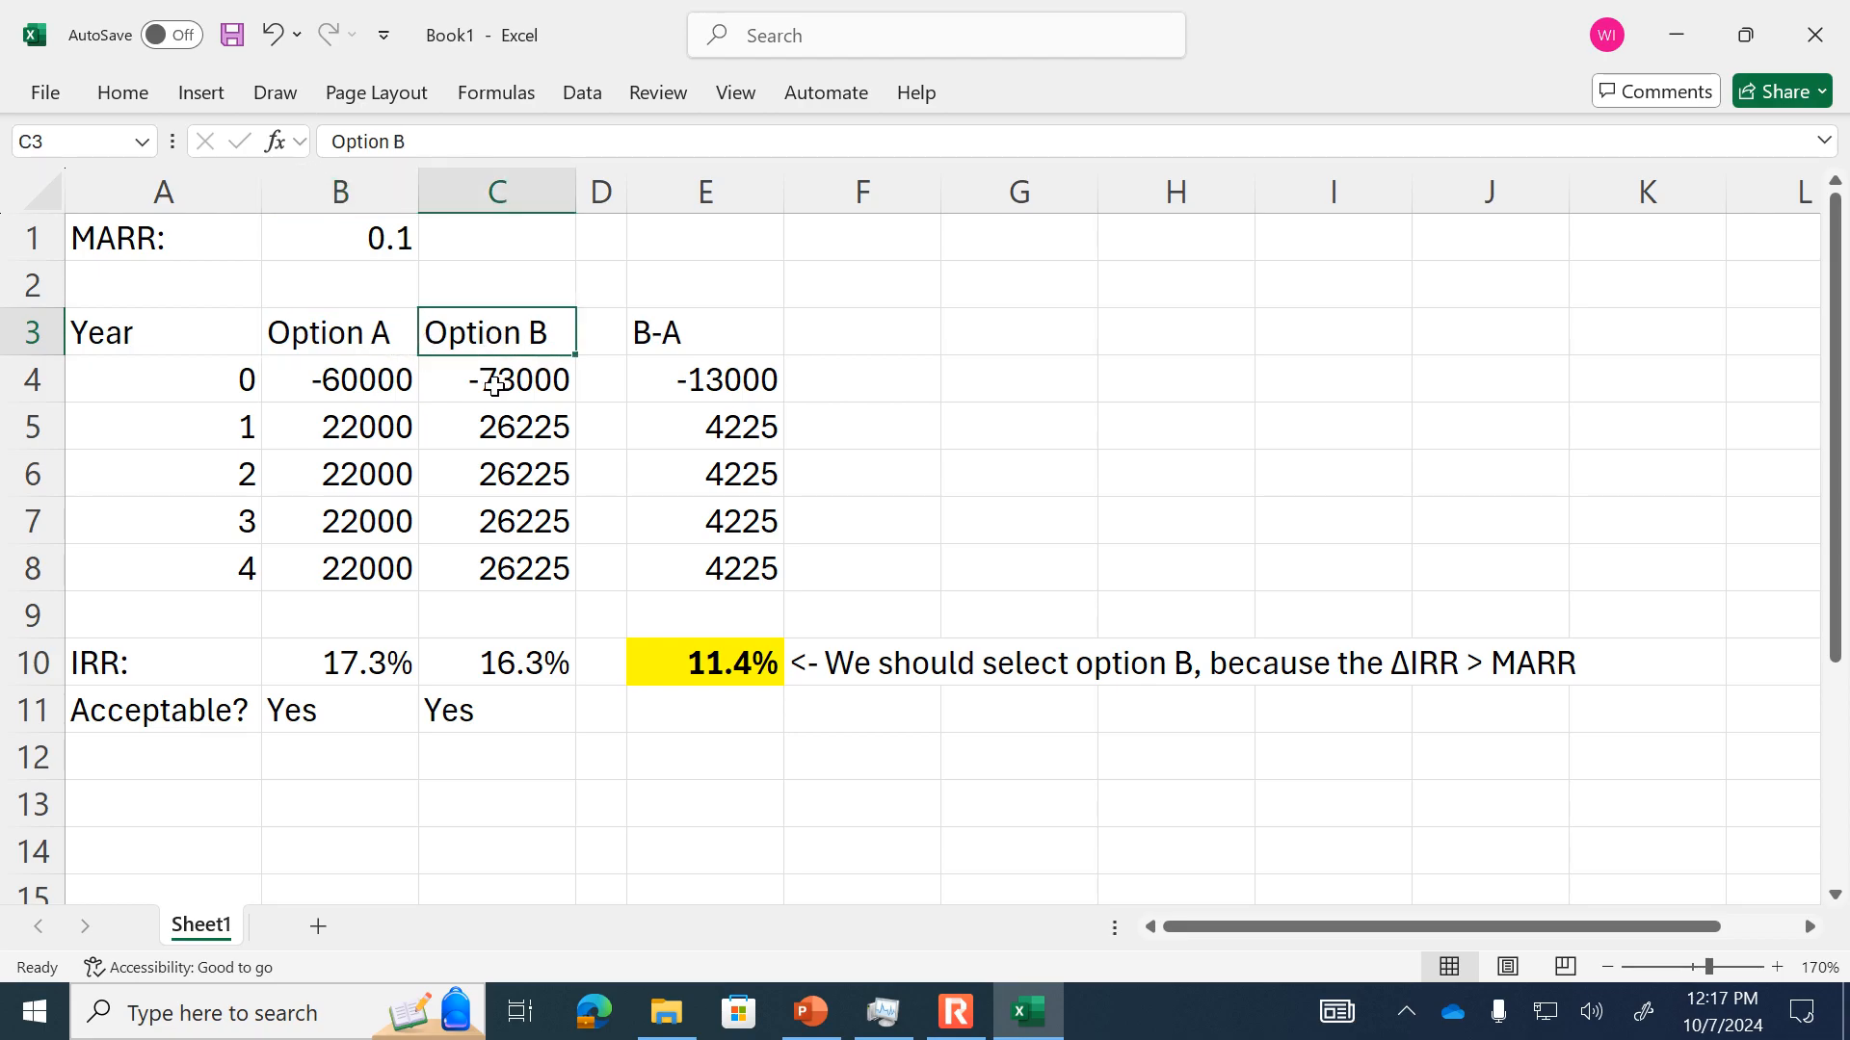
left_click(381, 335)
left_click(491, 329)
left_click(750, 381)
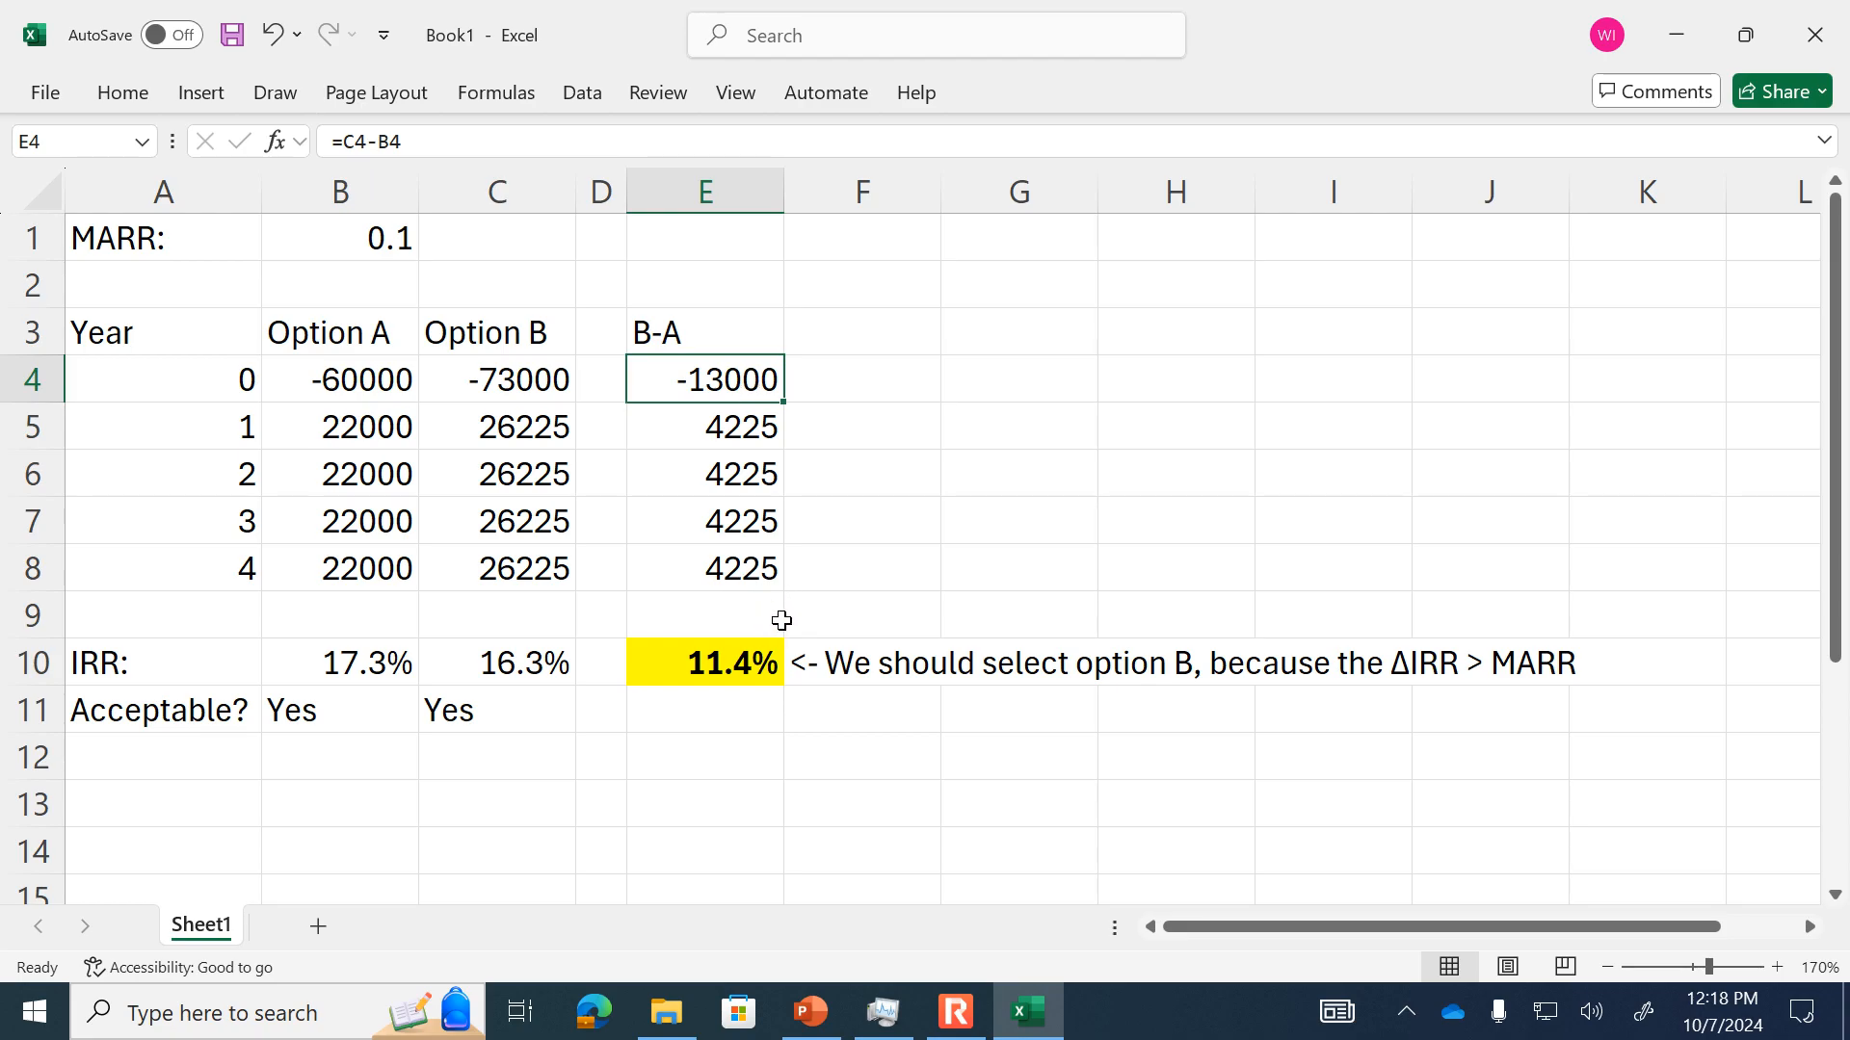
left_click(735, 661)
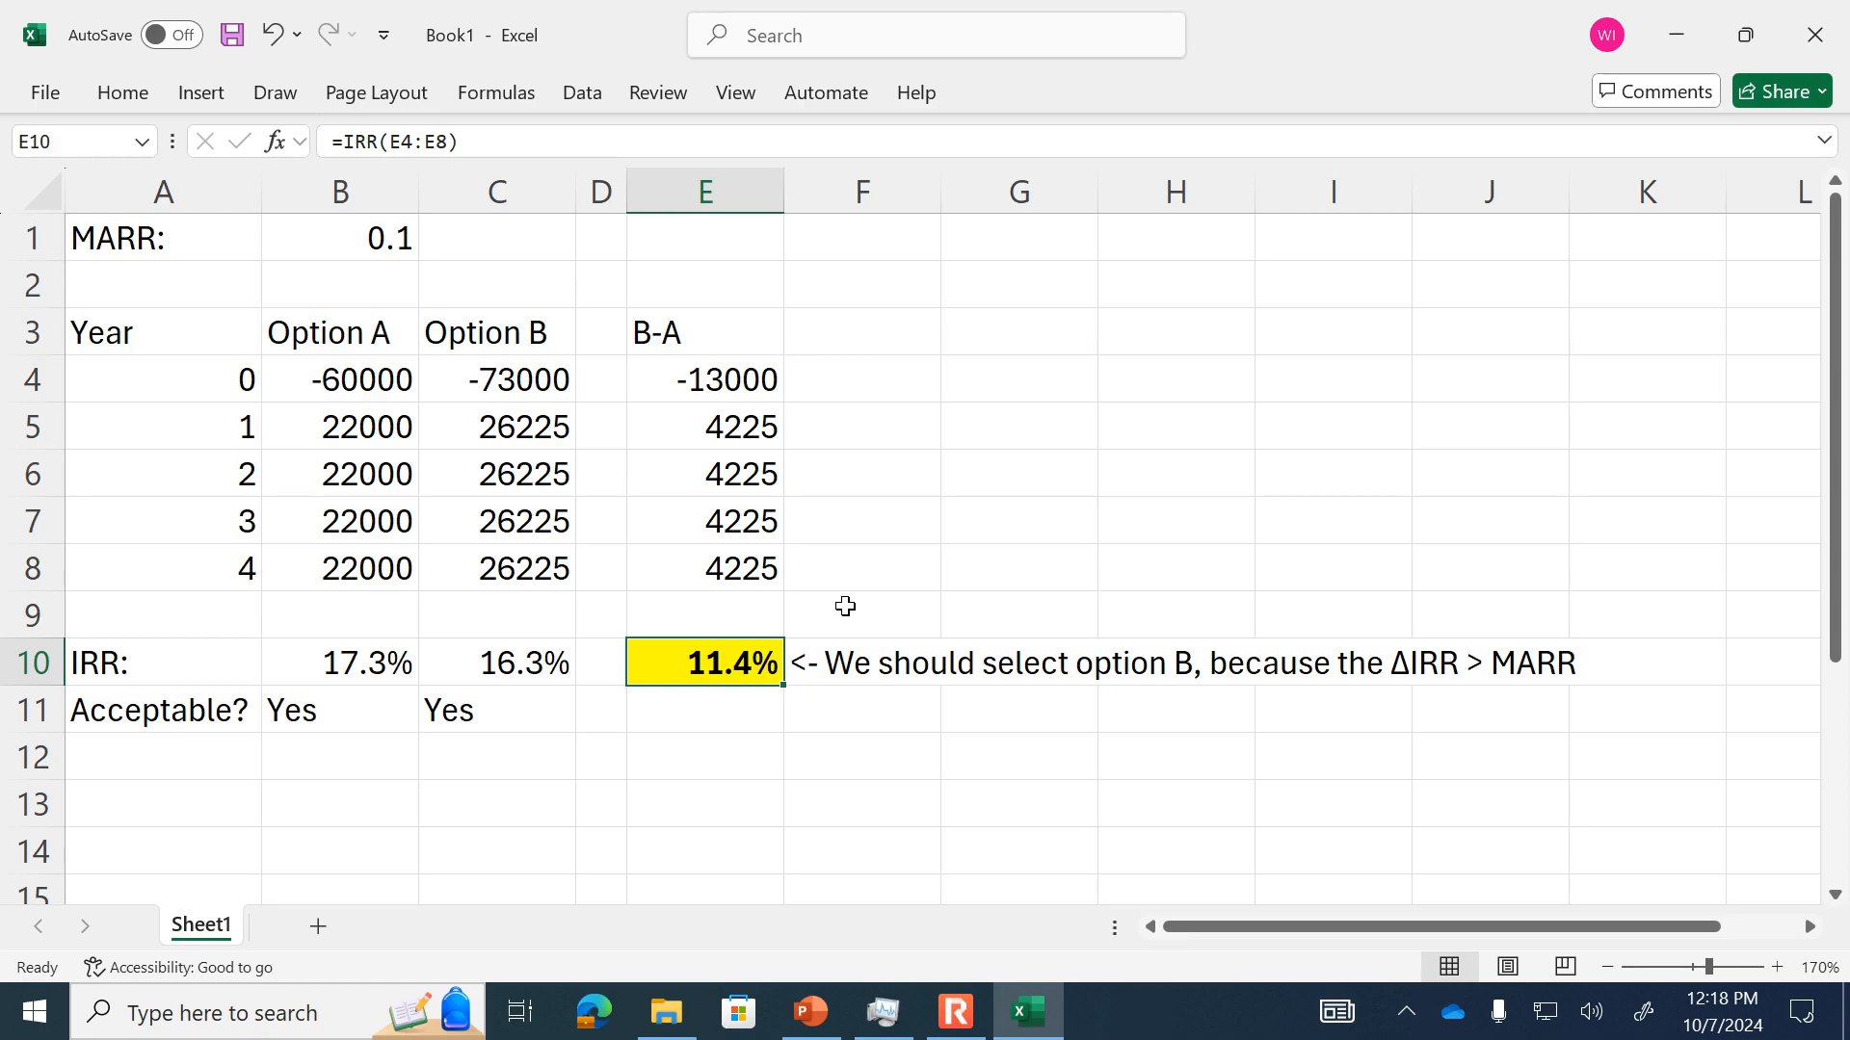
left_click(370, 236)
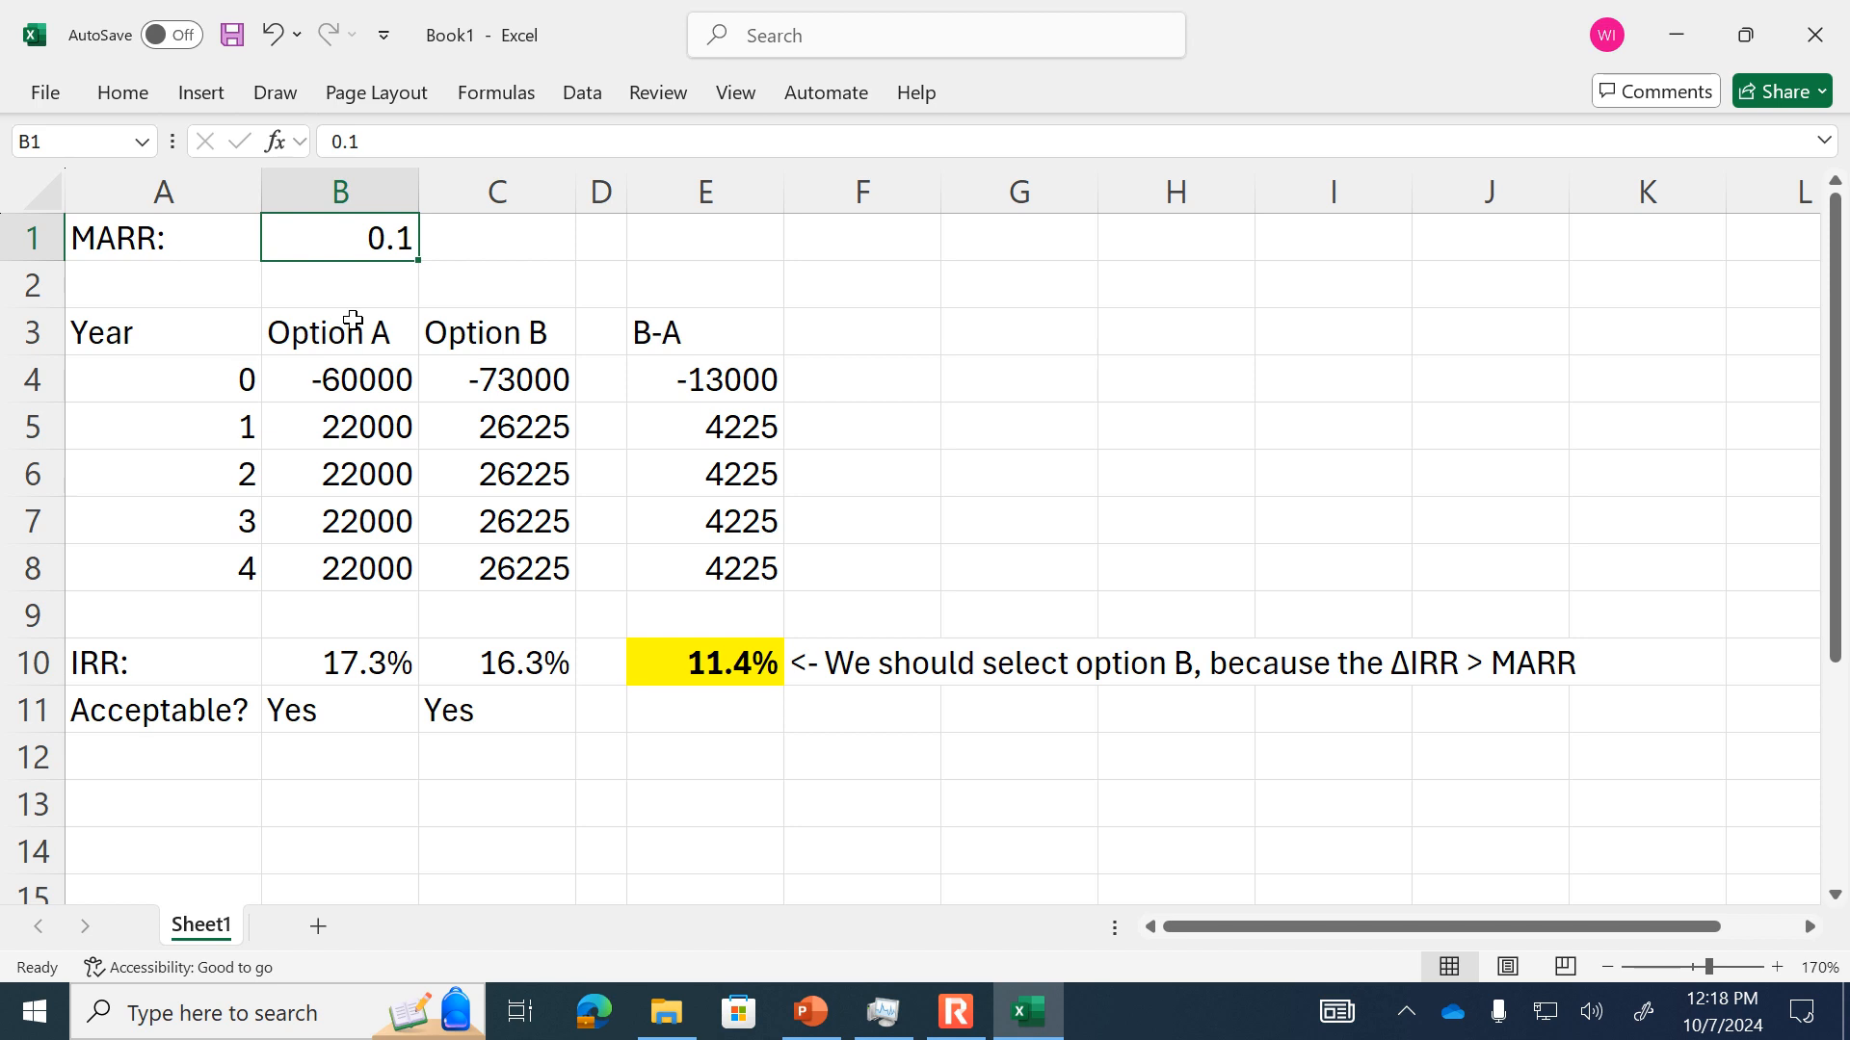
- Enter the note "Let's try Present Worth Analysis to double-check which option is" in F13
left_click(224, 788)
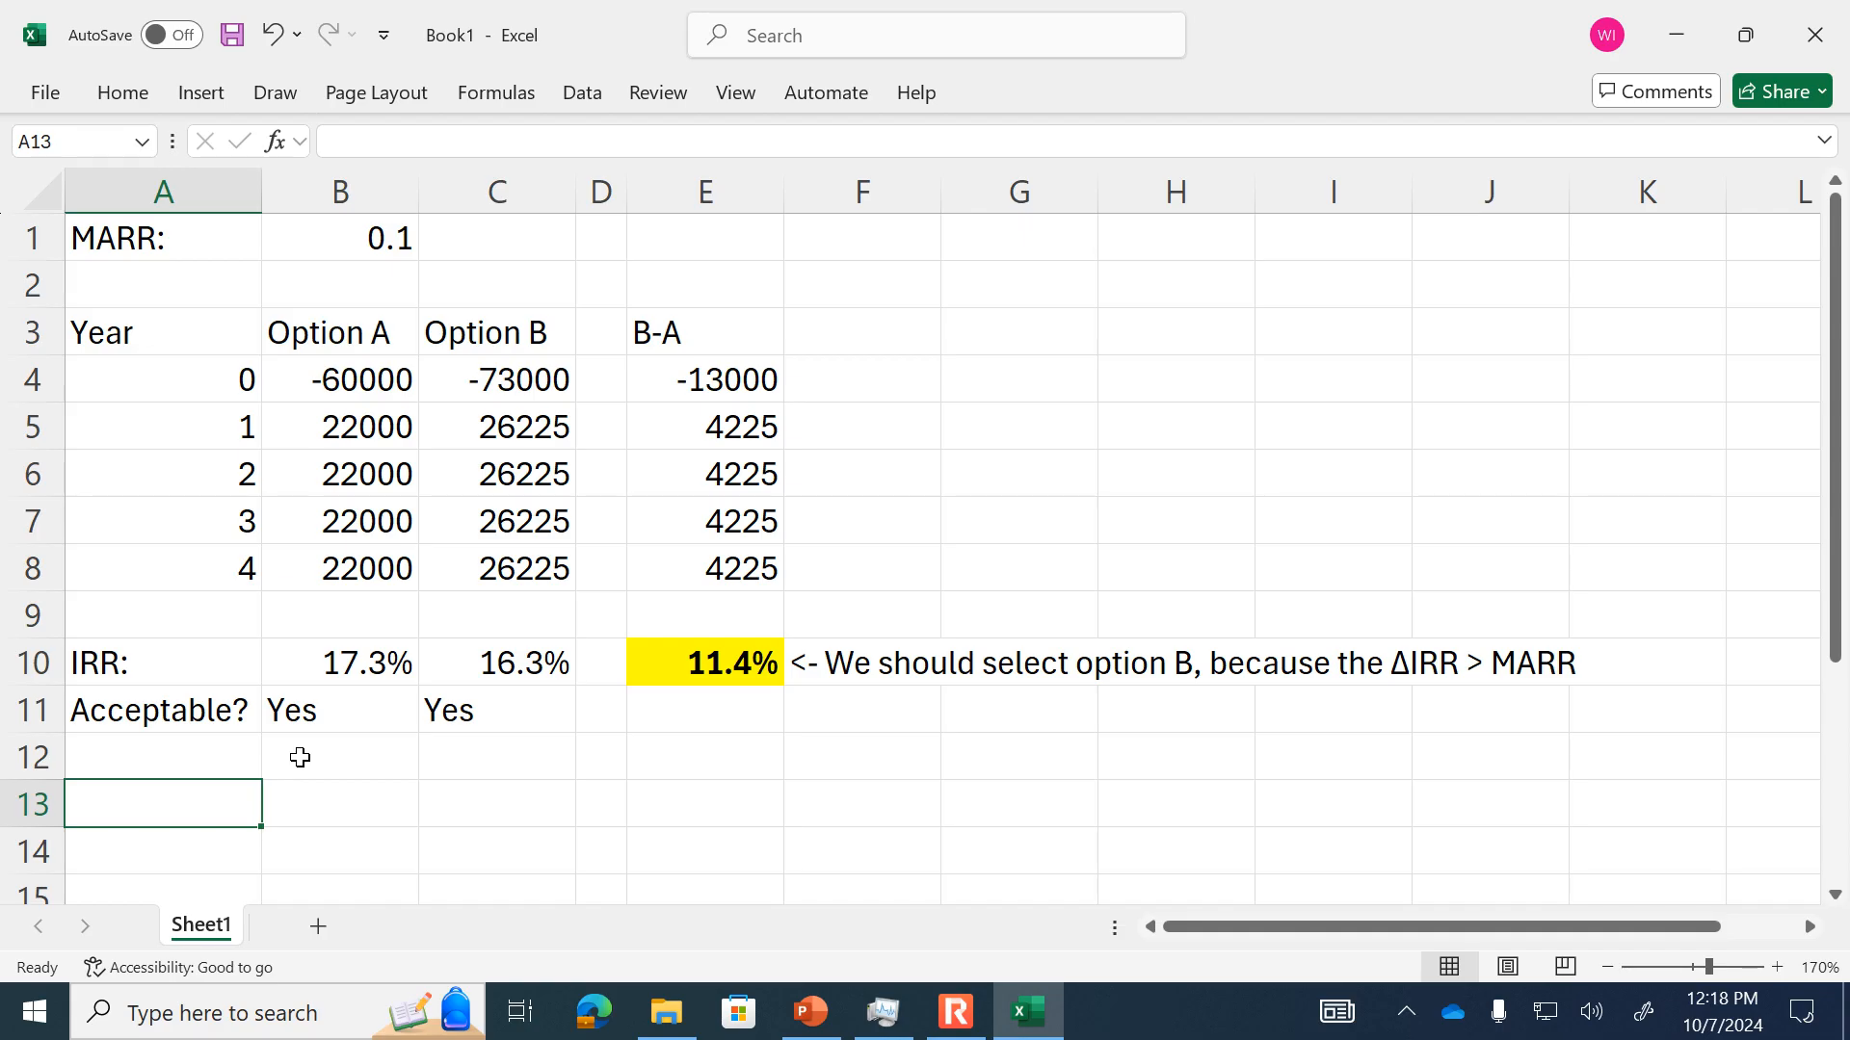
key("Right")
key("Right")
key("Right")
key("Right")
key("Right")
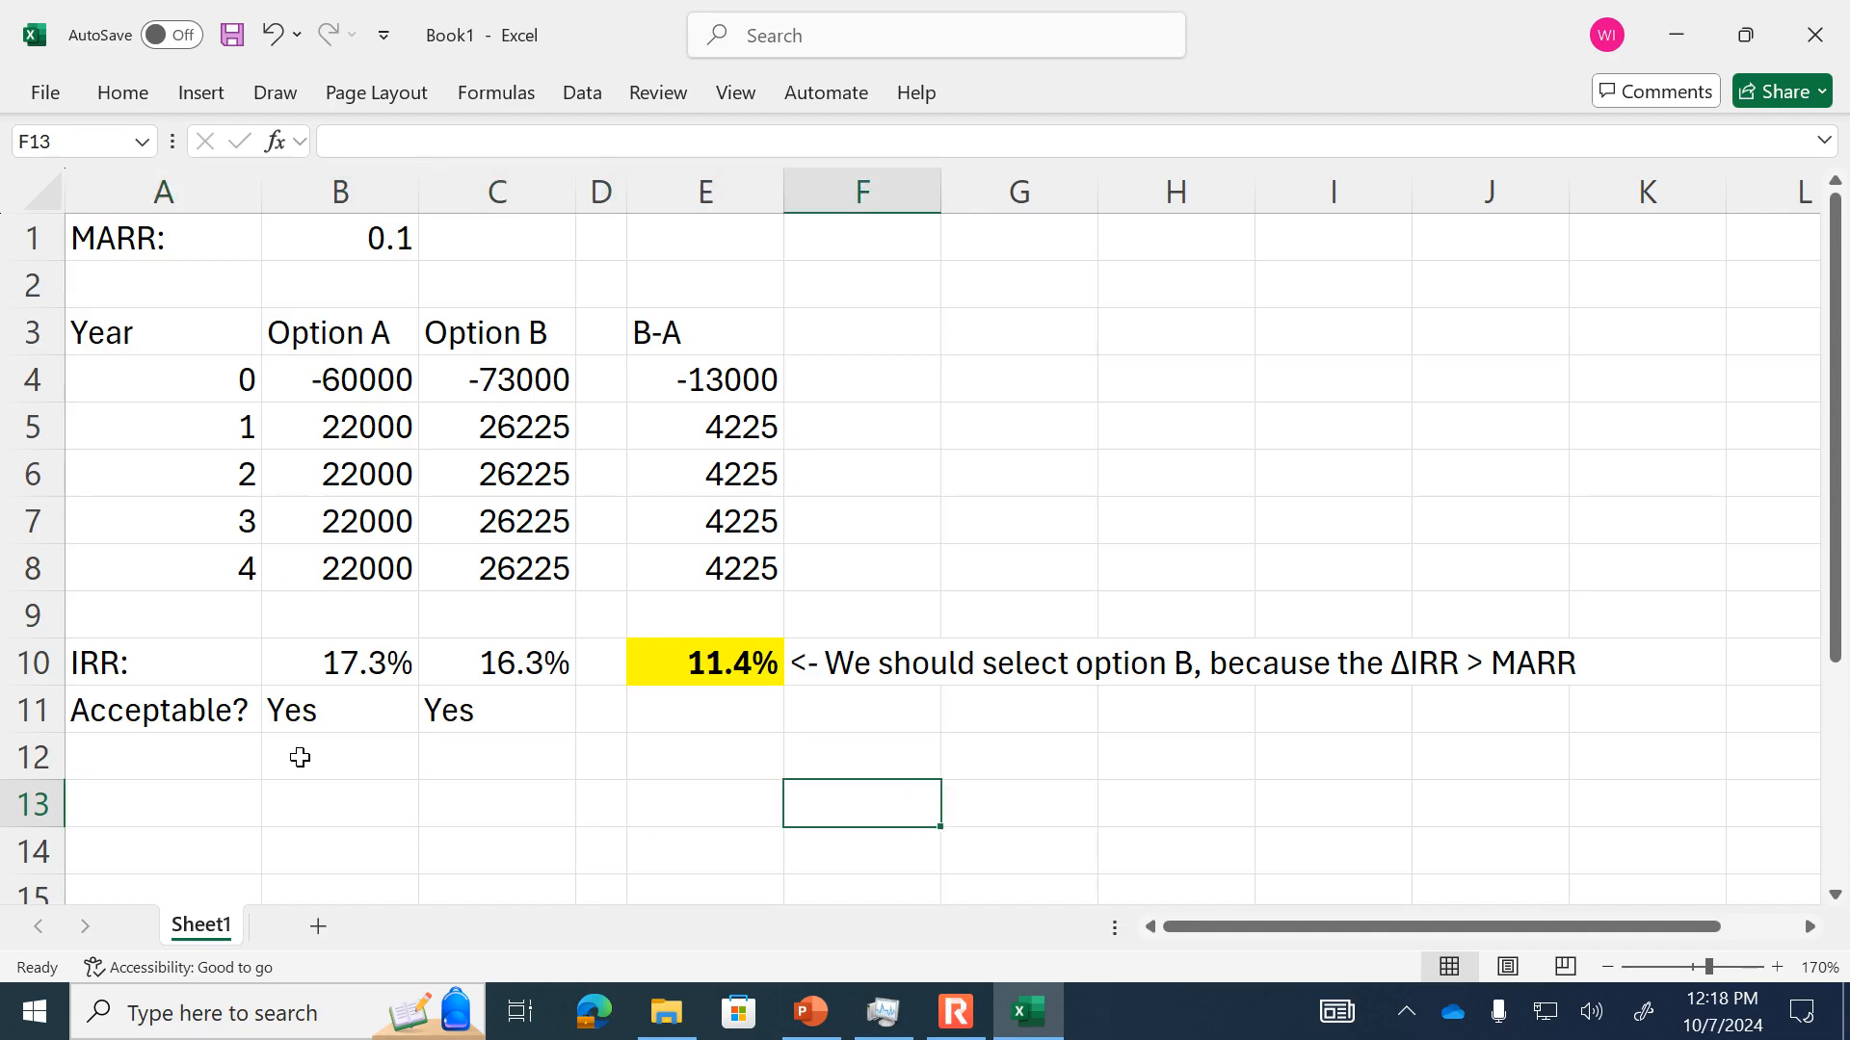
type("Let's try ")
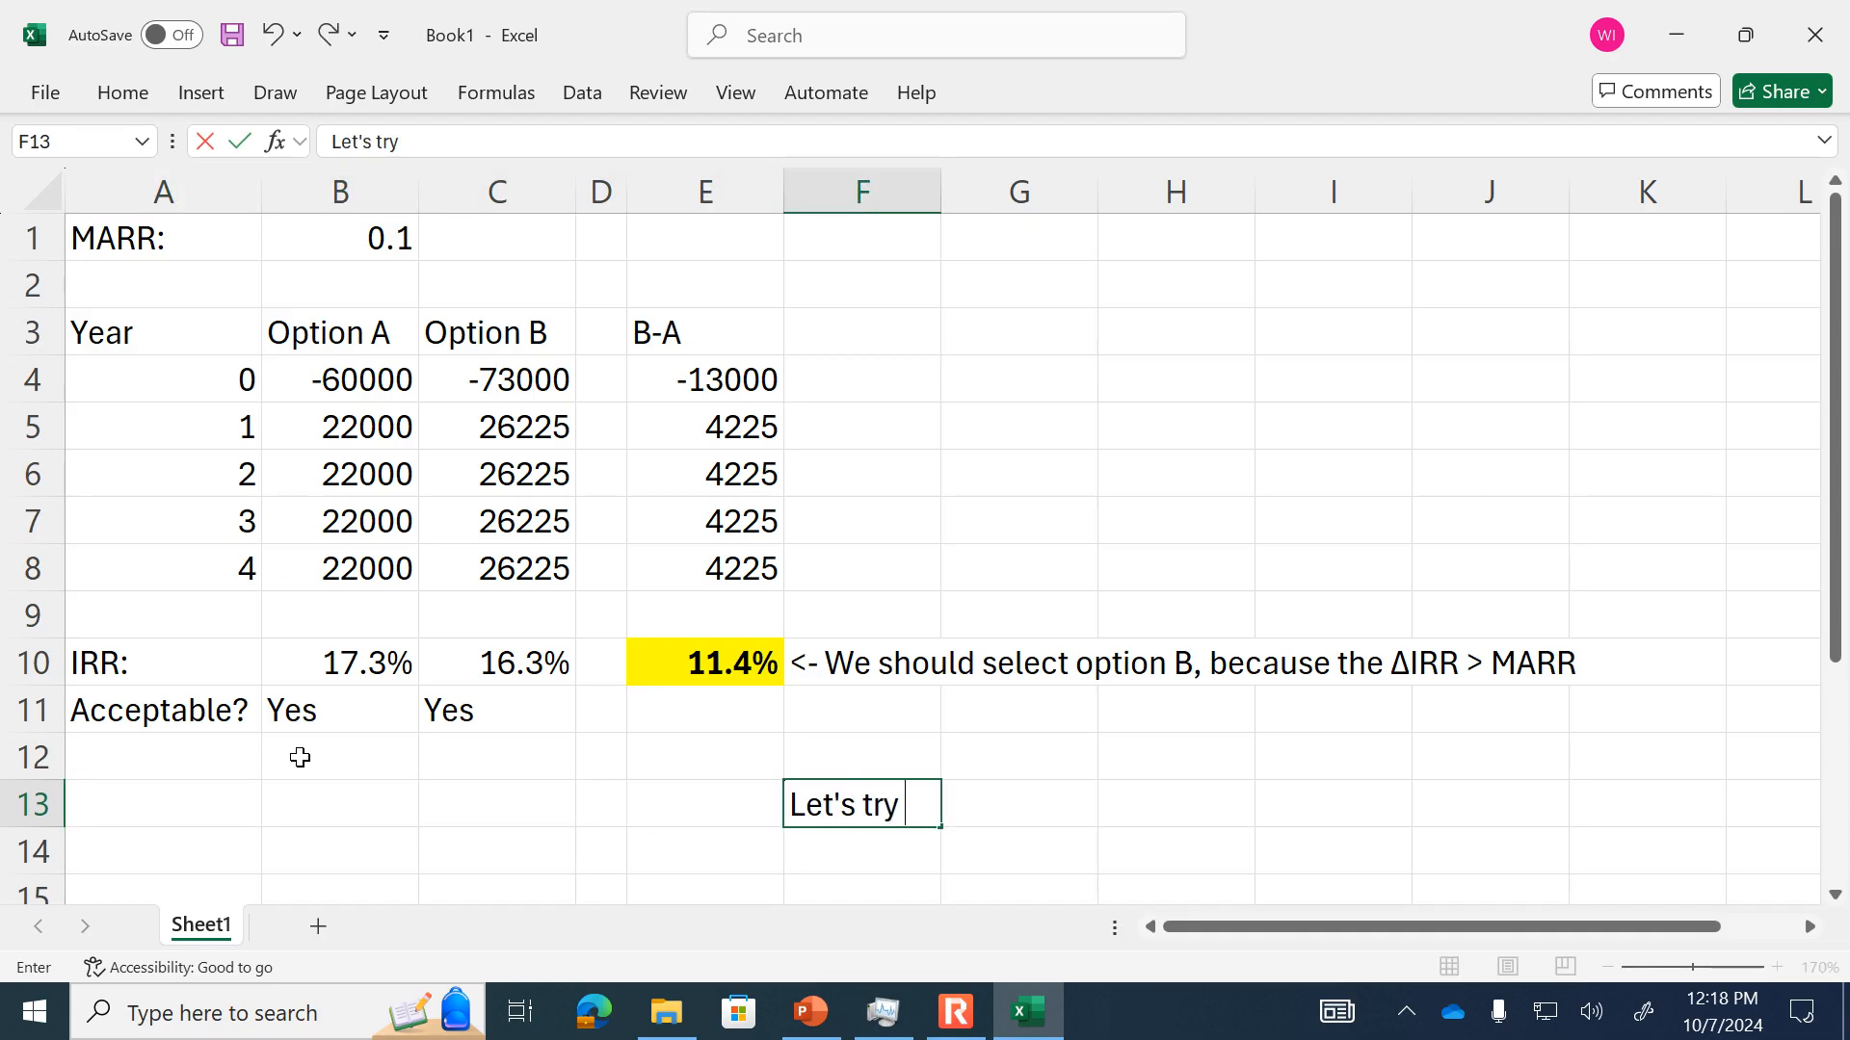
type("Present Wor")
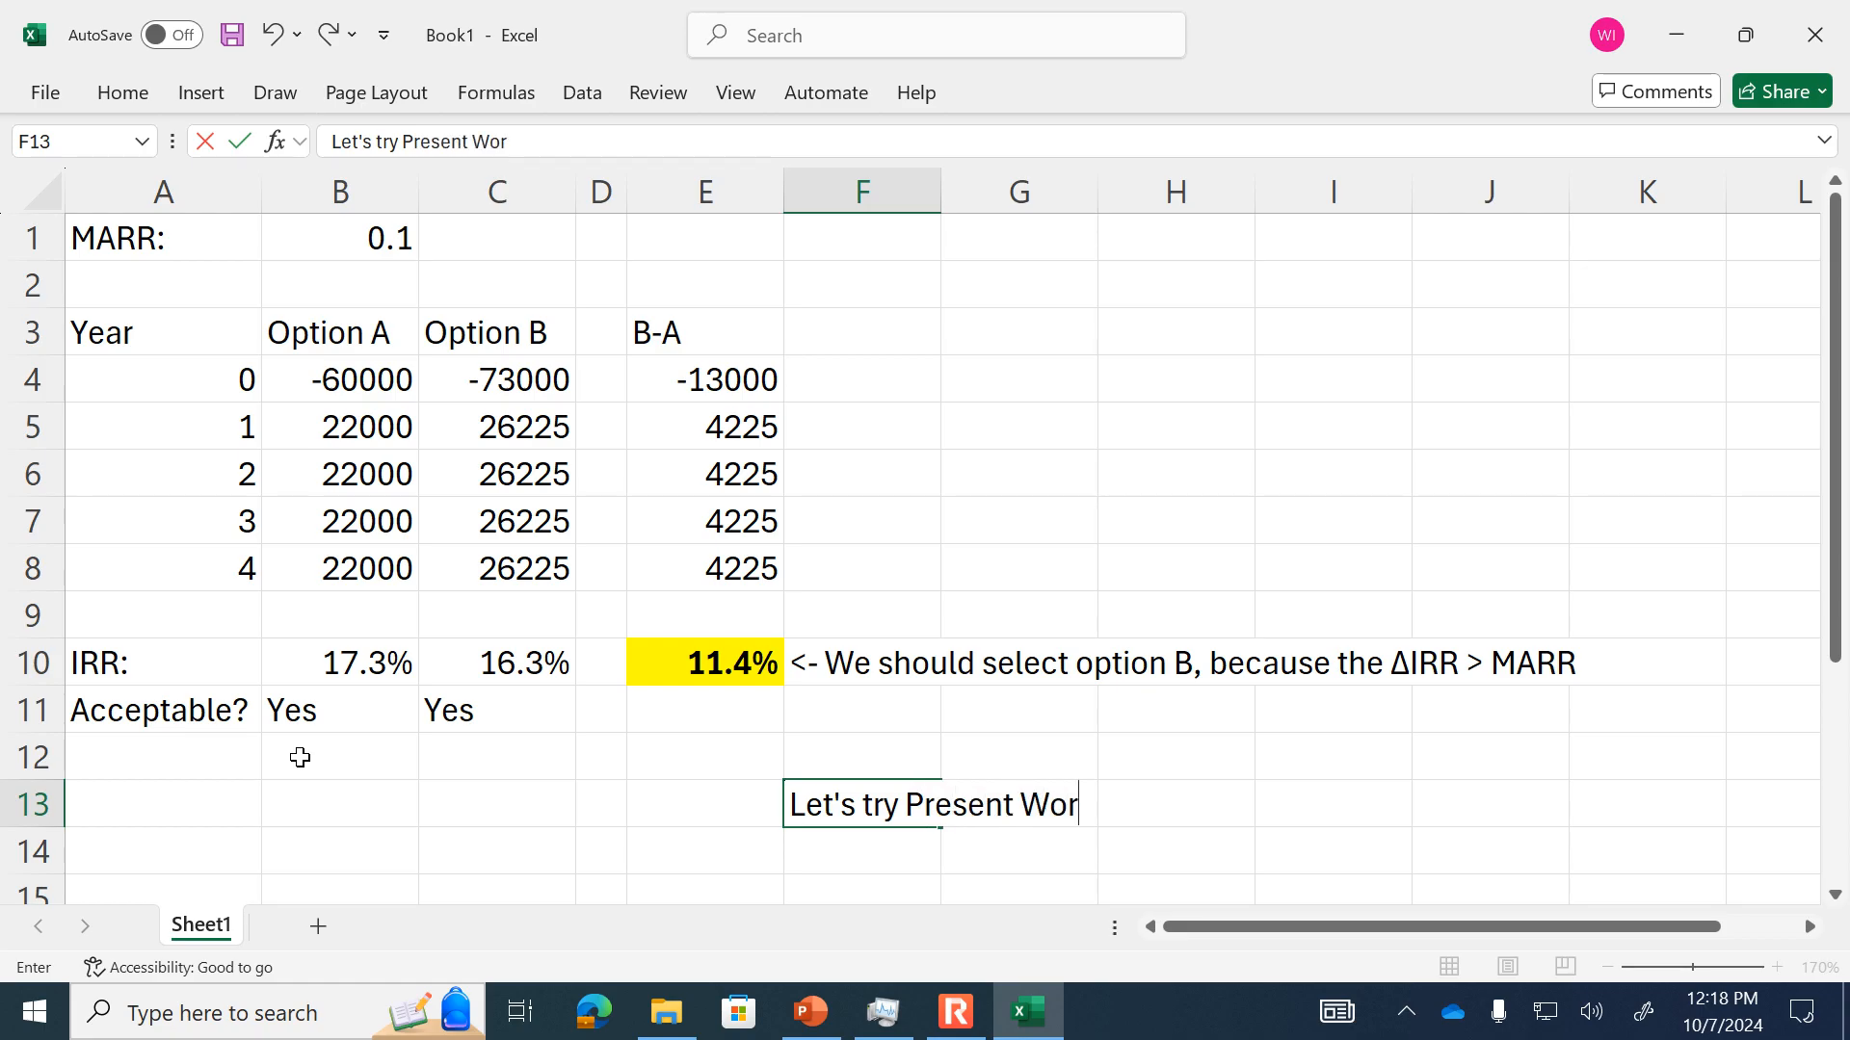
type("th Analysi")
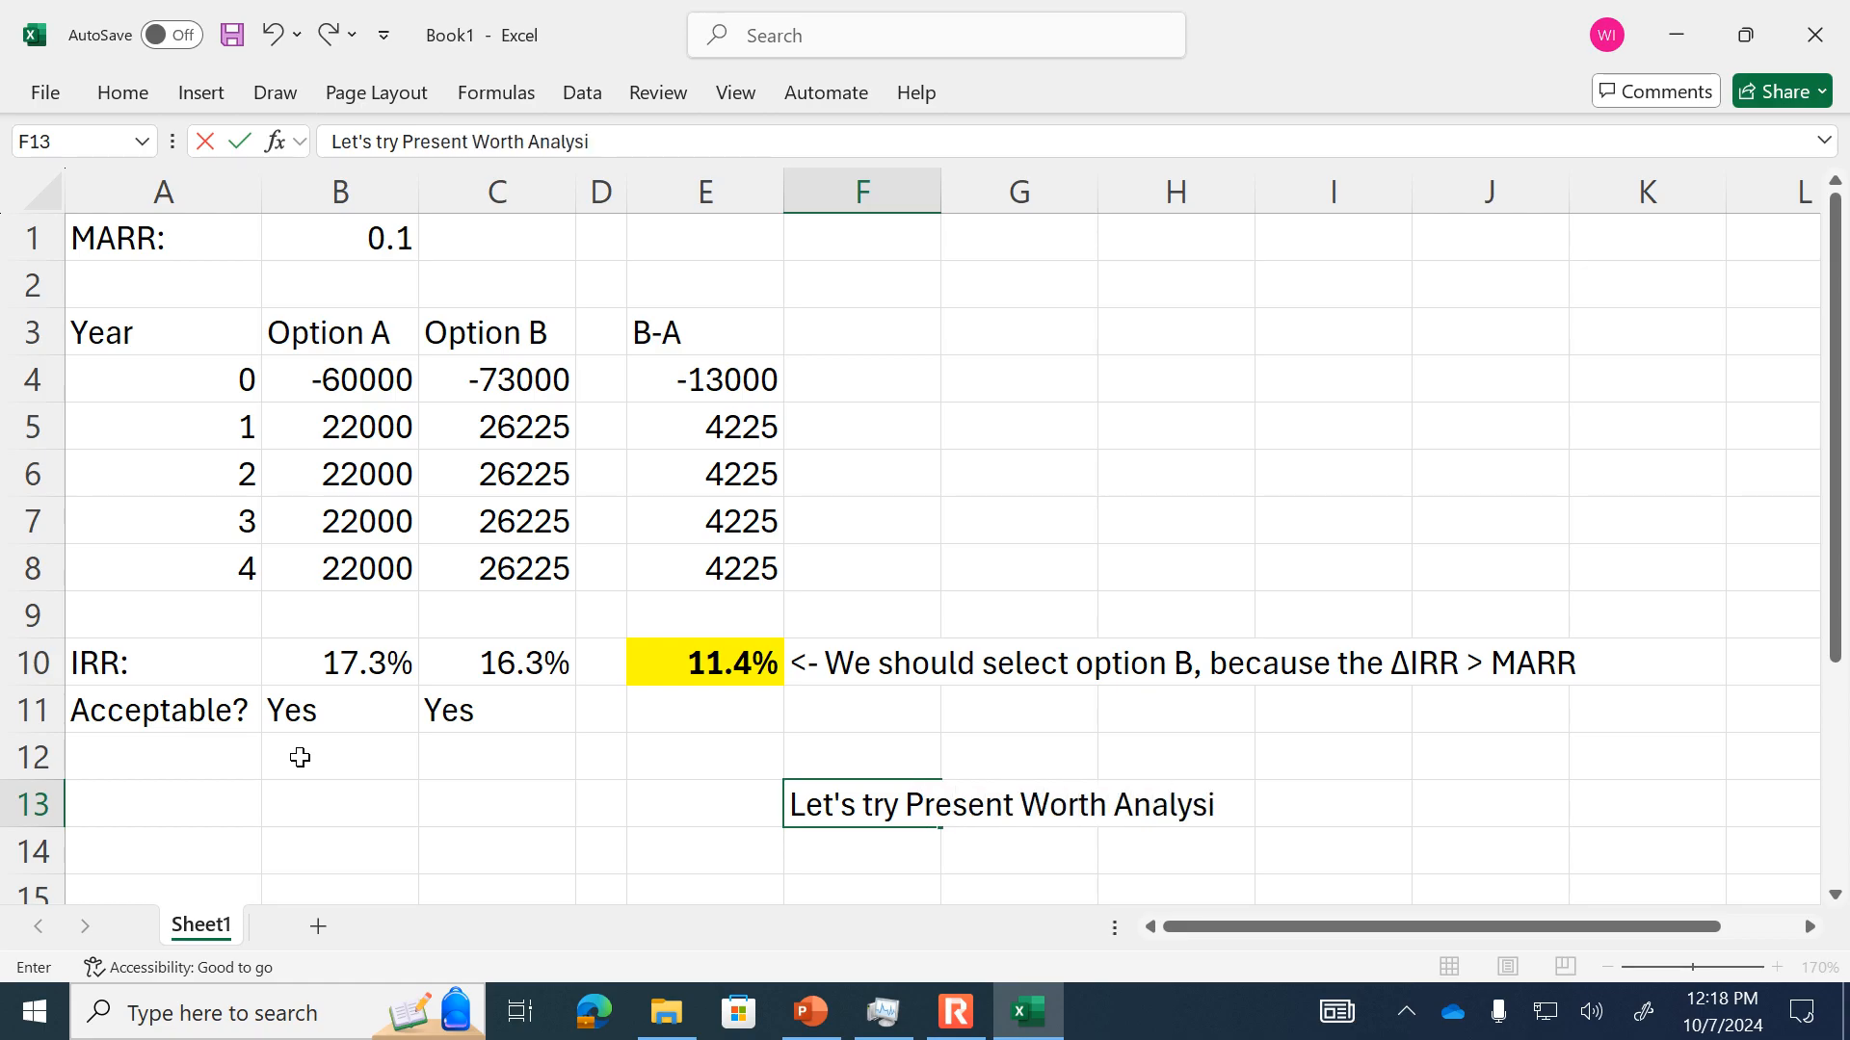
type("s to double")
type("-che")
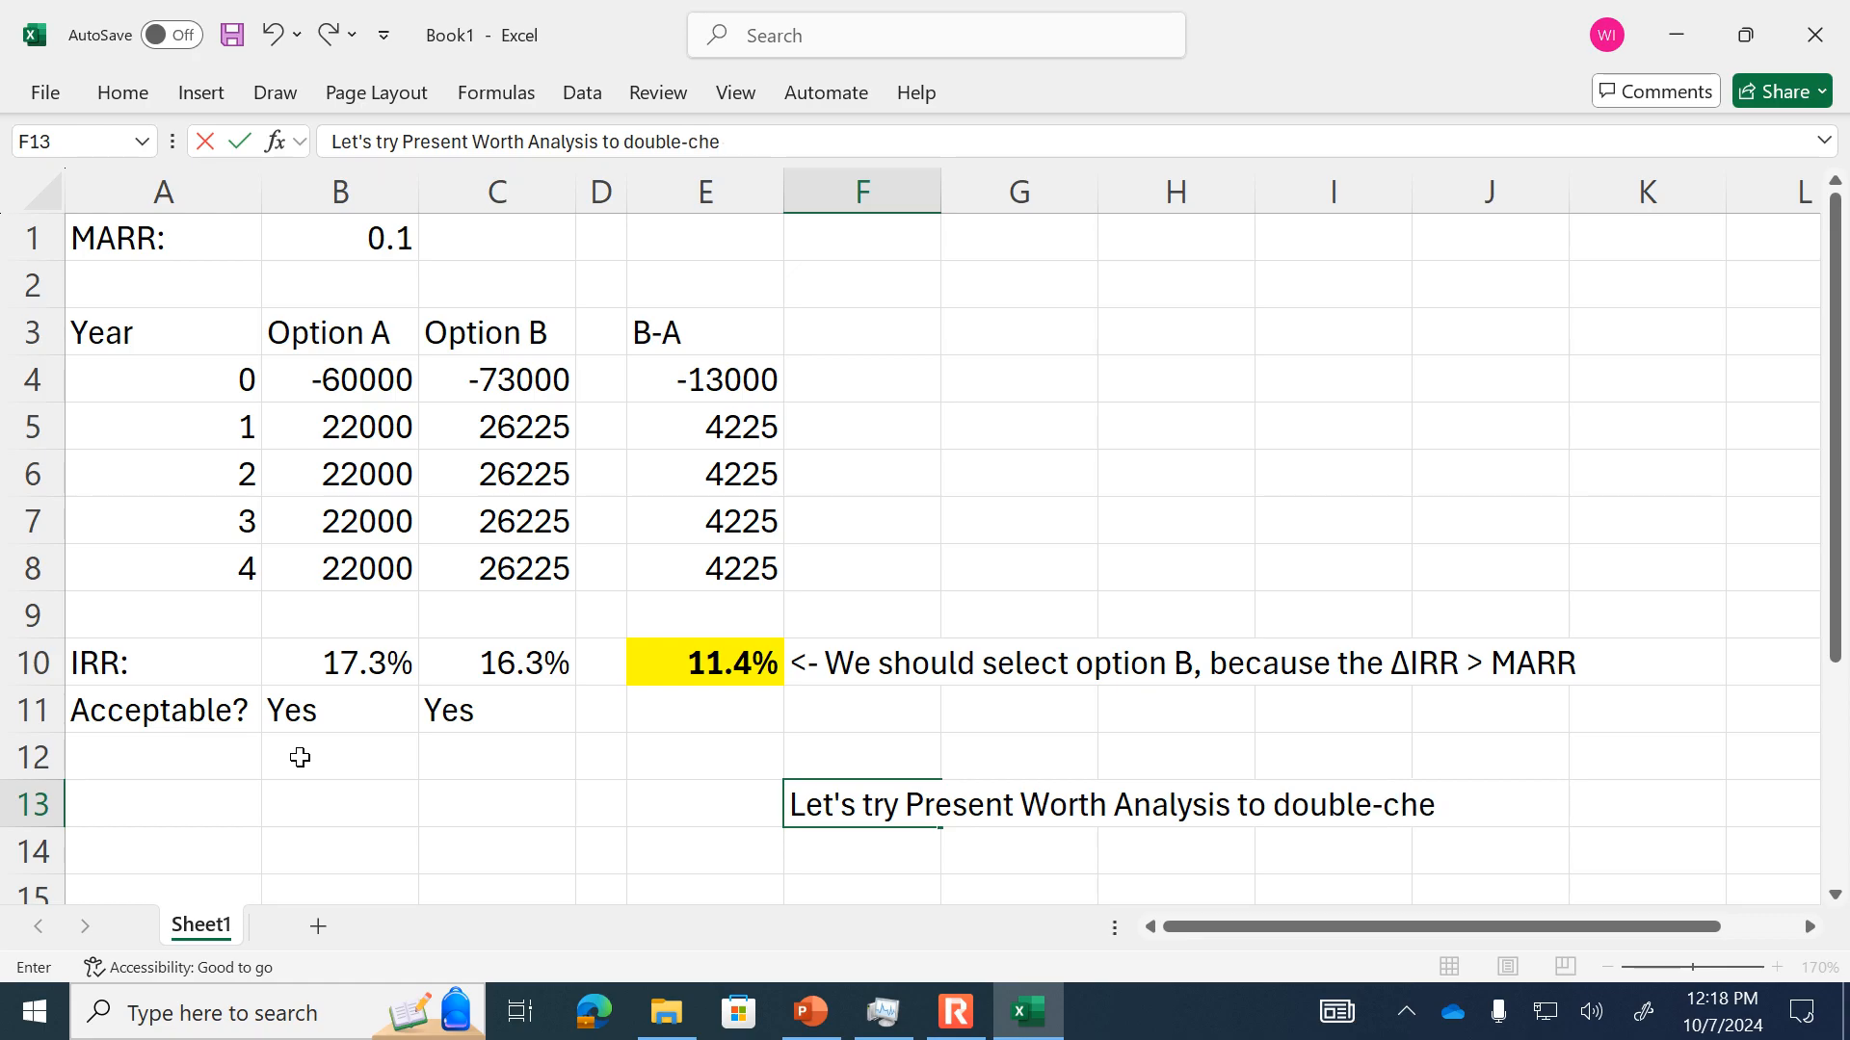
type("ck which option is")
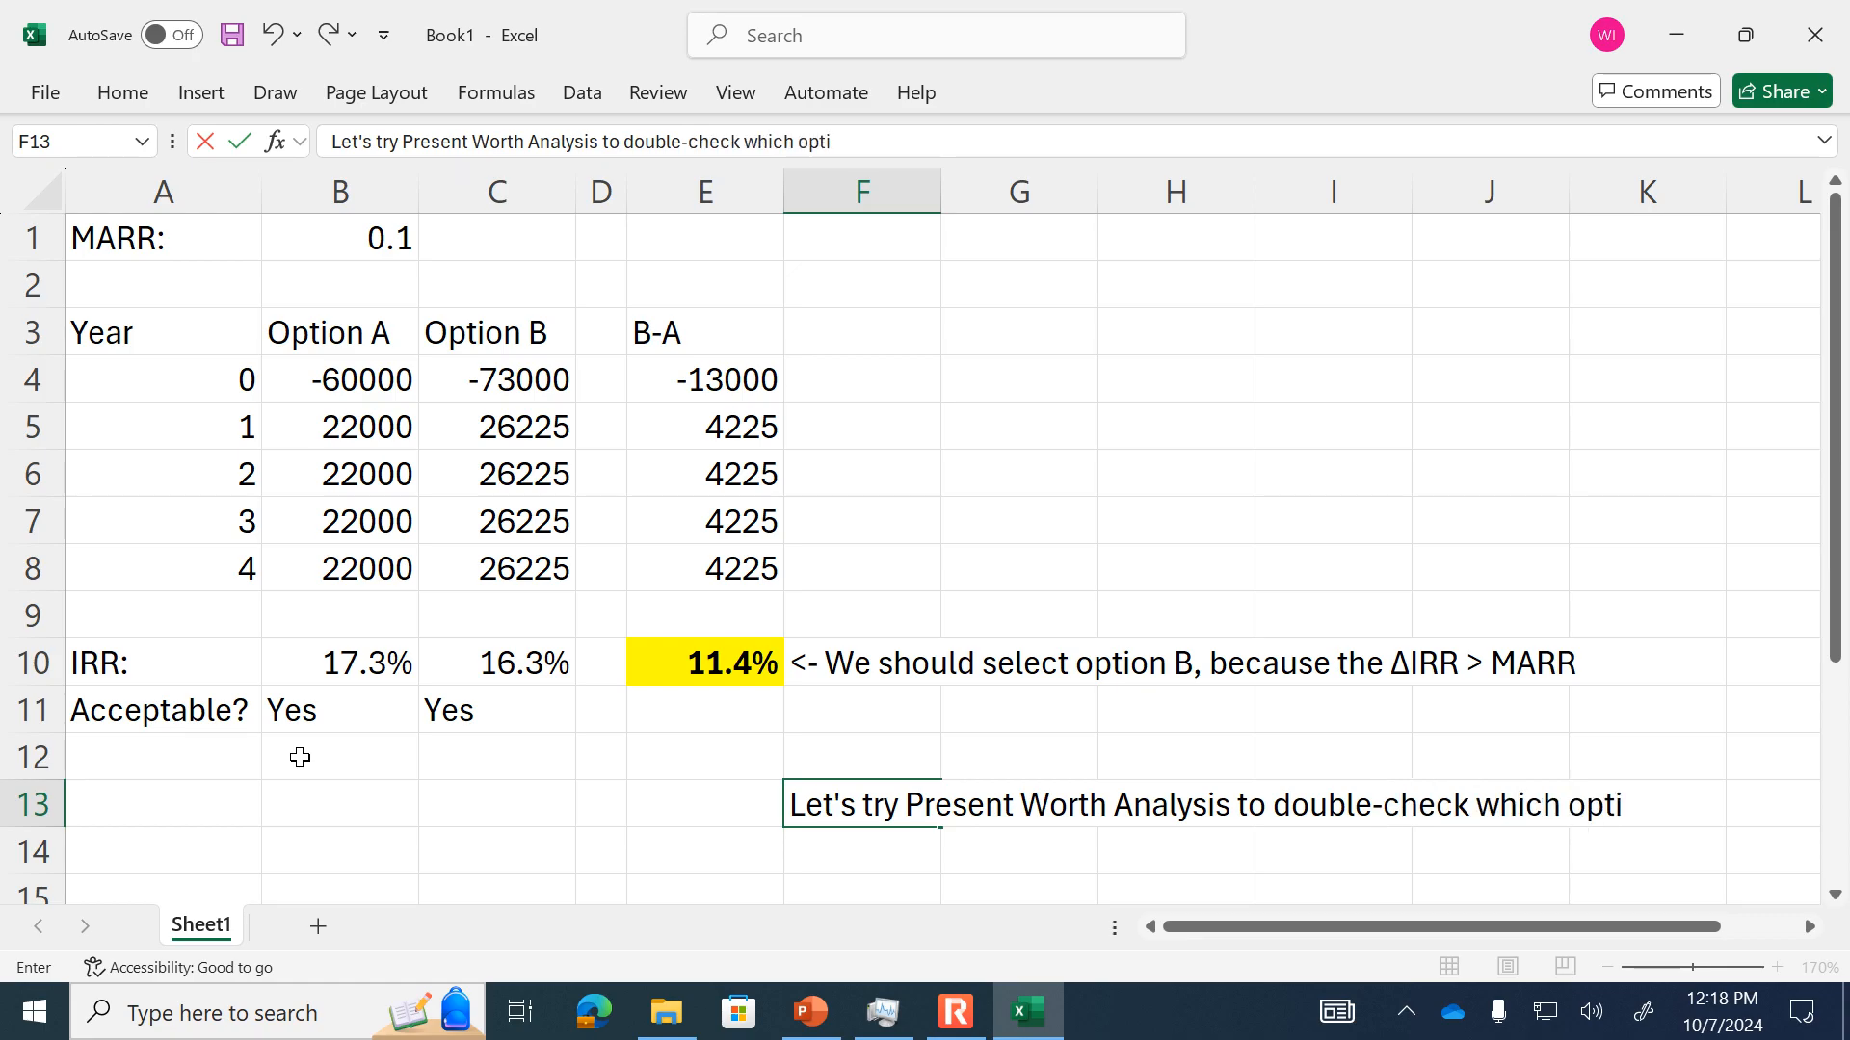
key("Return")
- Continue the note in F14 with "most profitable....", indented by leading spaces
type("mos")
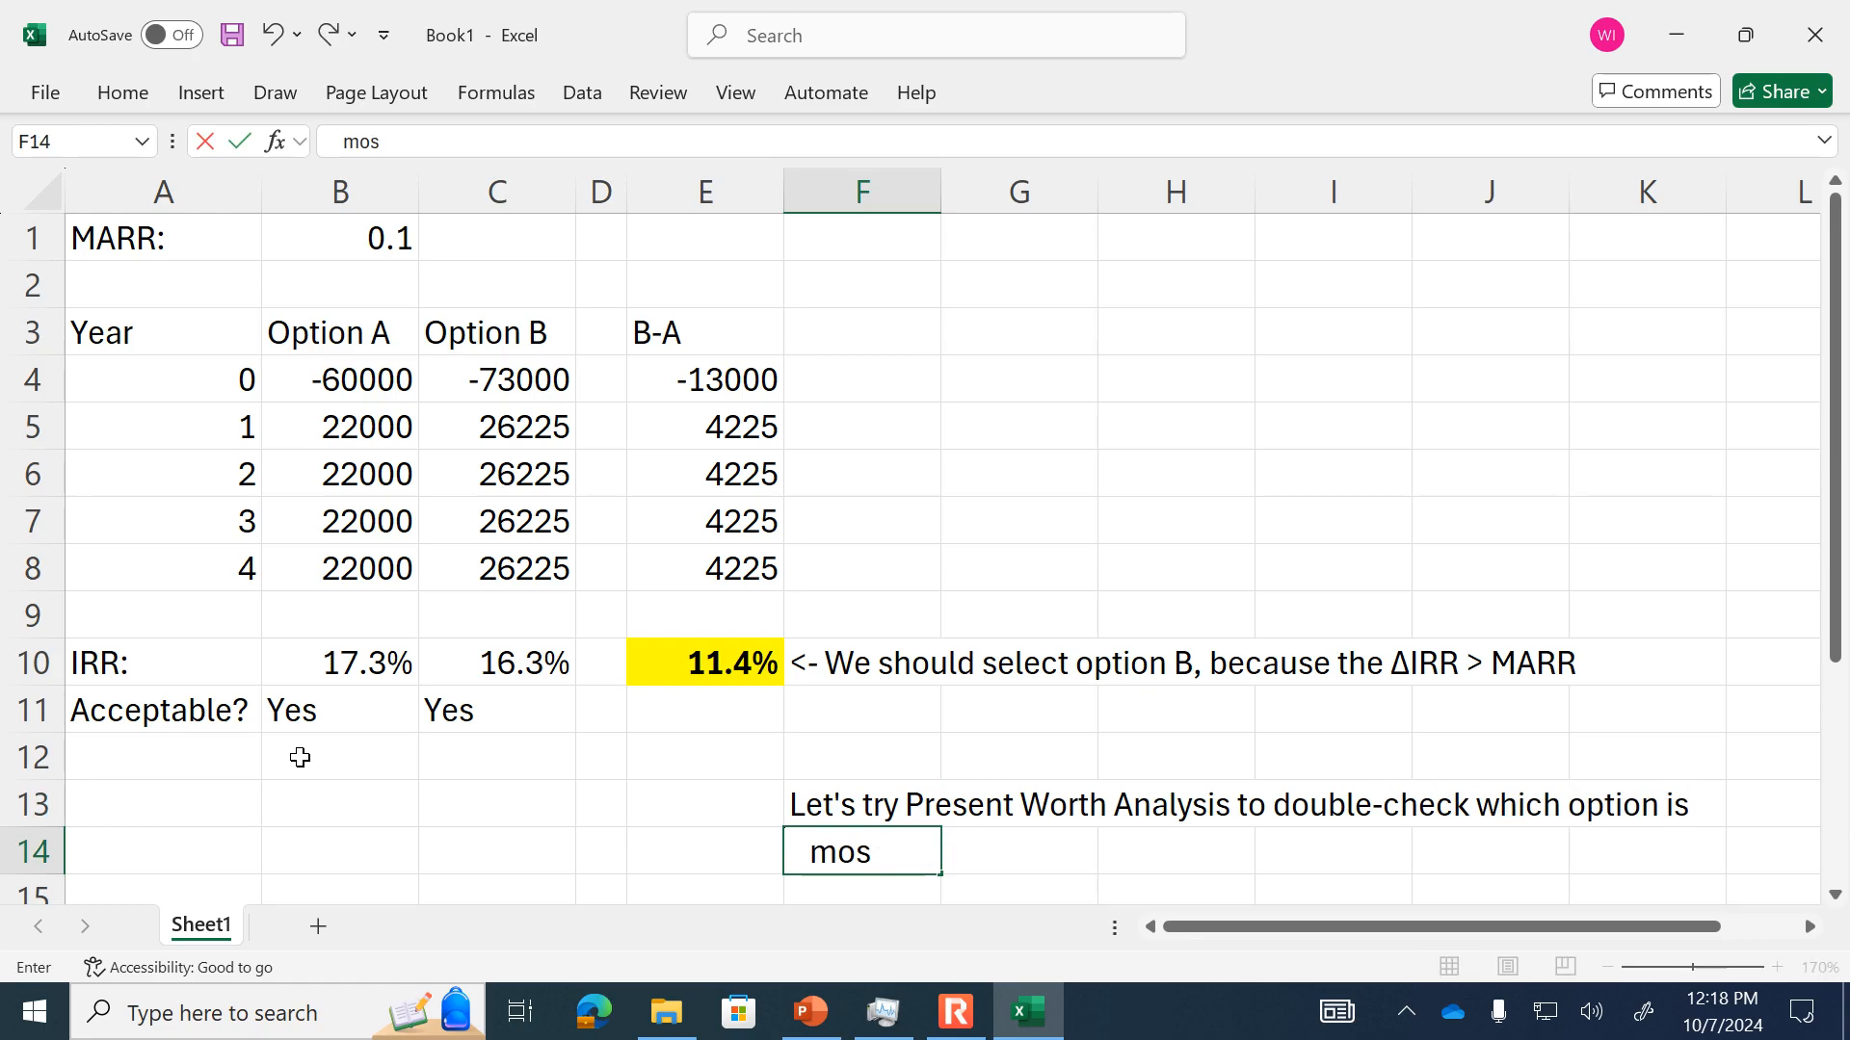
type("t profitable....")
key("Return")
key("Up")
key("Up")
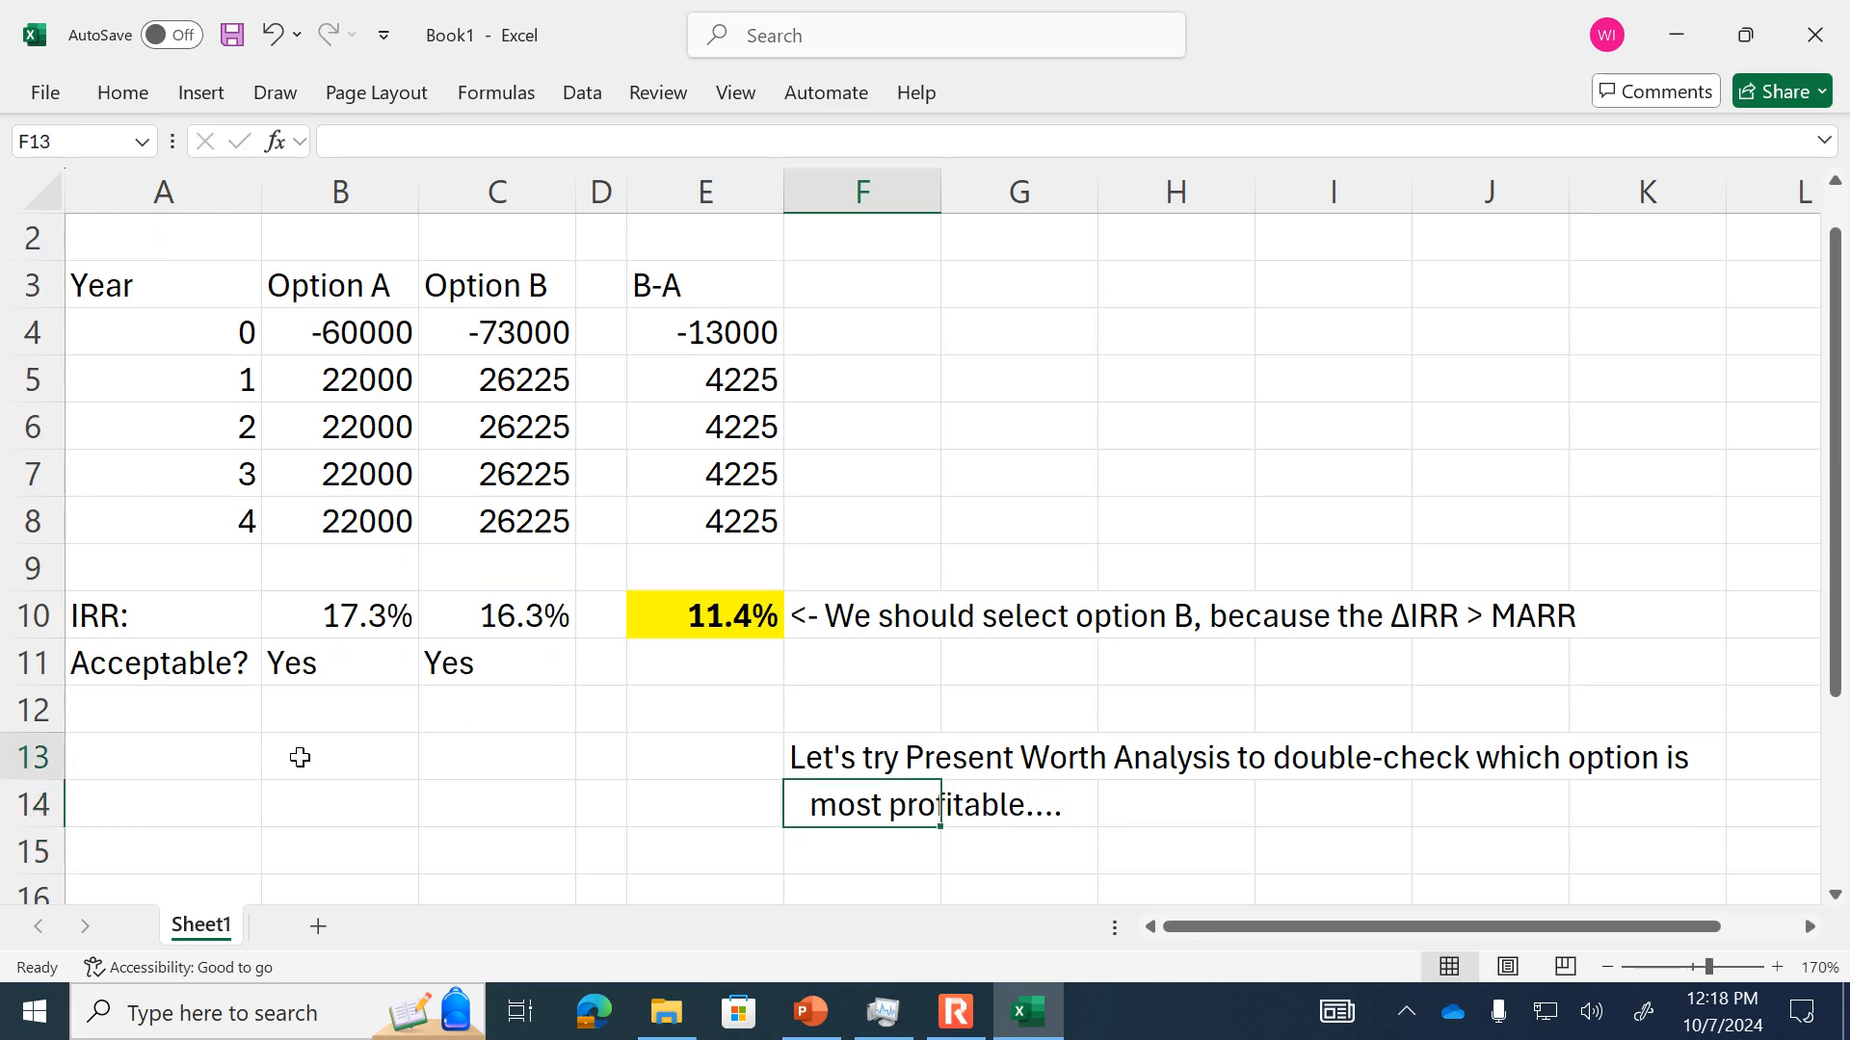
scroll(315, 748, "up", 1)
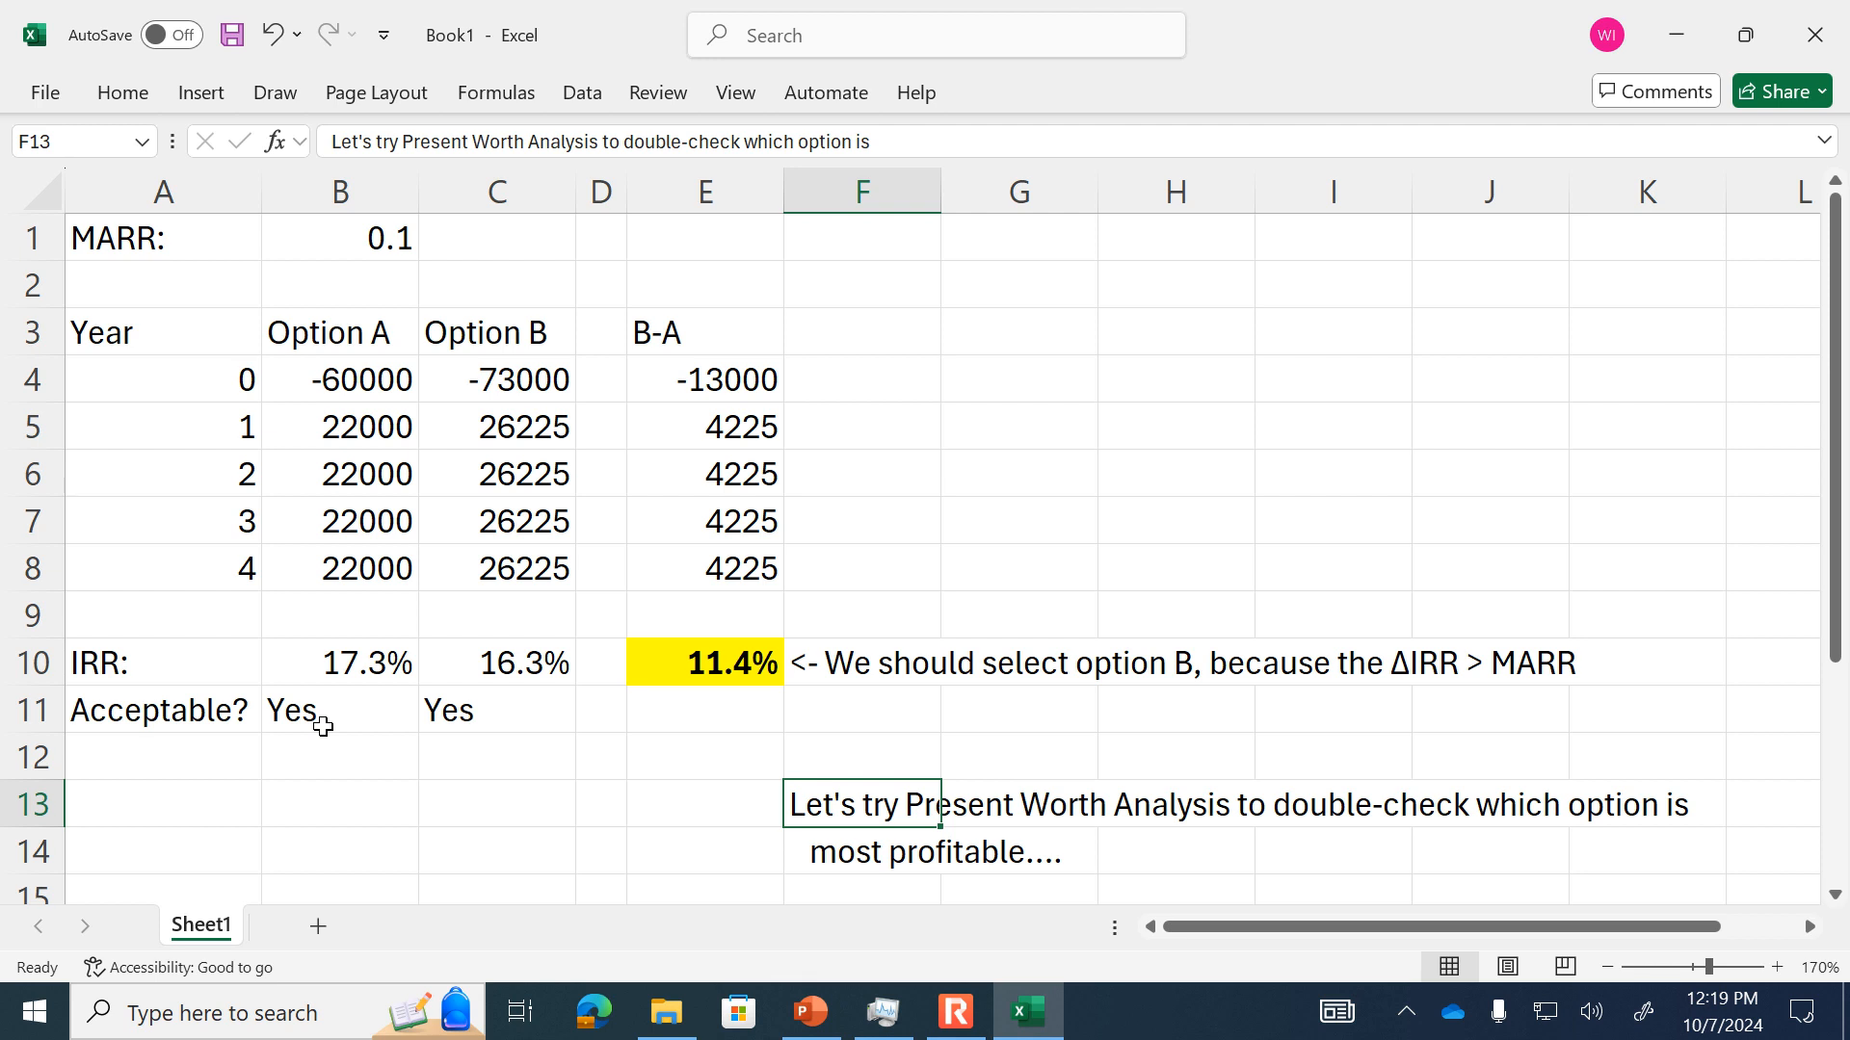
- Label A13 "NPV:" to start the present worth row below the acceptability row
left_click(363, 800)
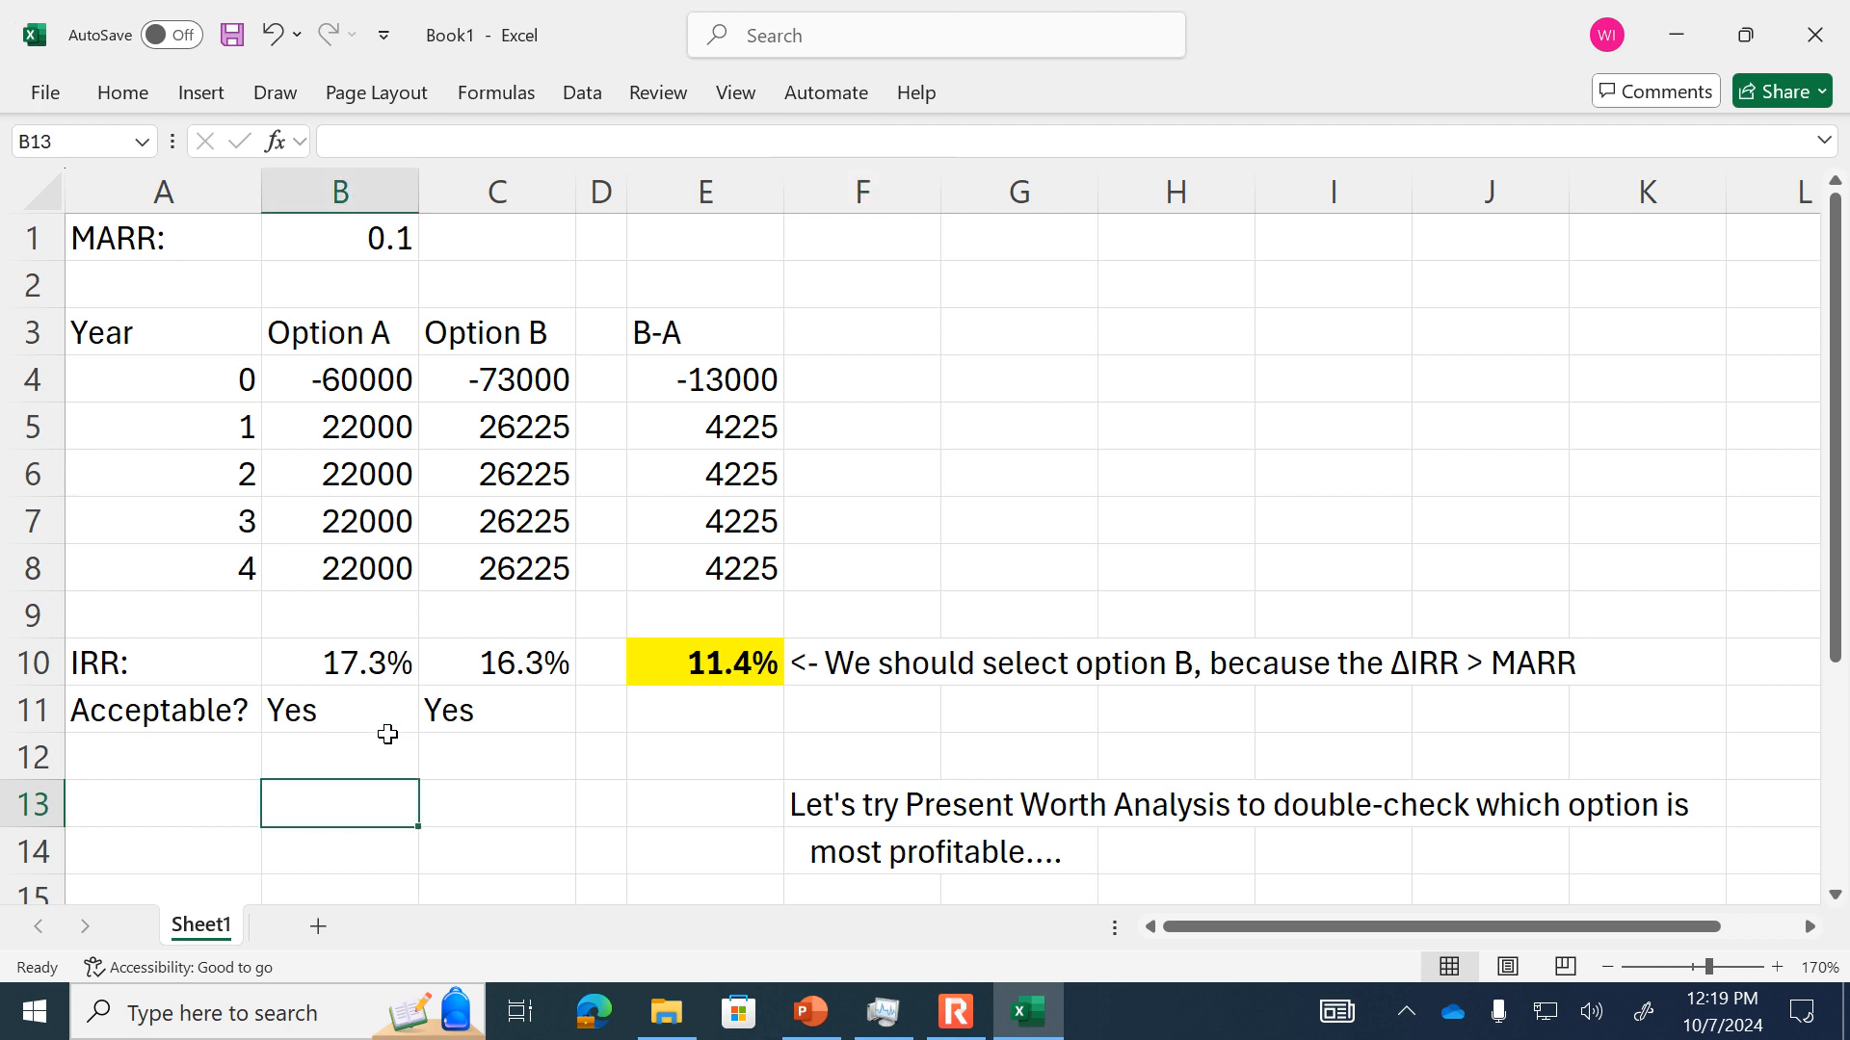
key("Left")
type("IRR")
key("BackSpace")
key("BackSpace")
key("BackSpace")
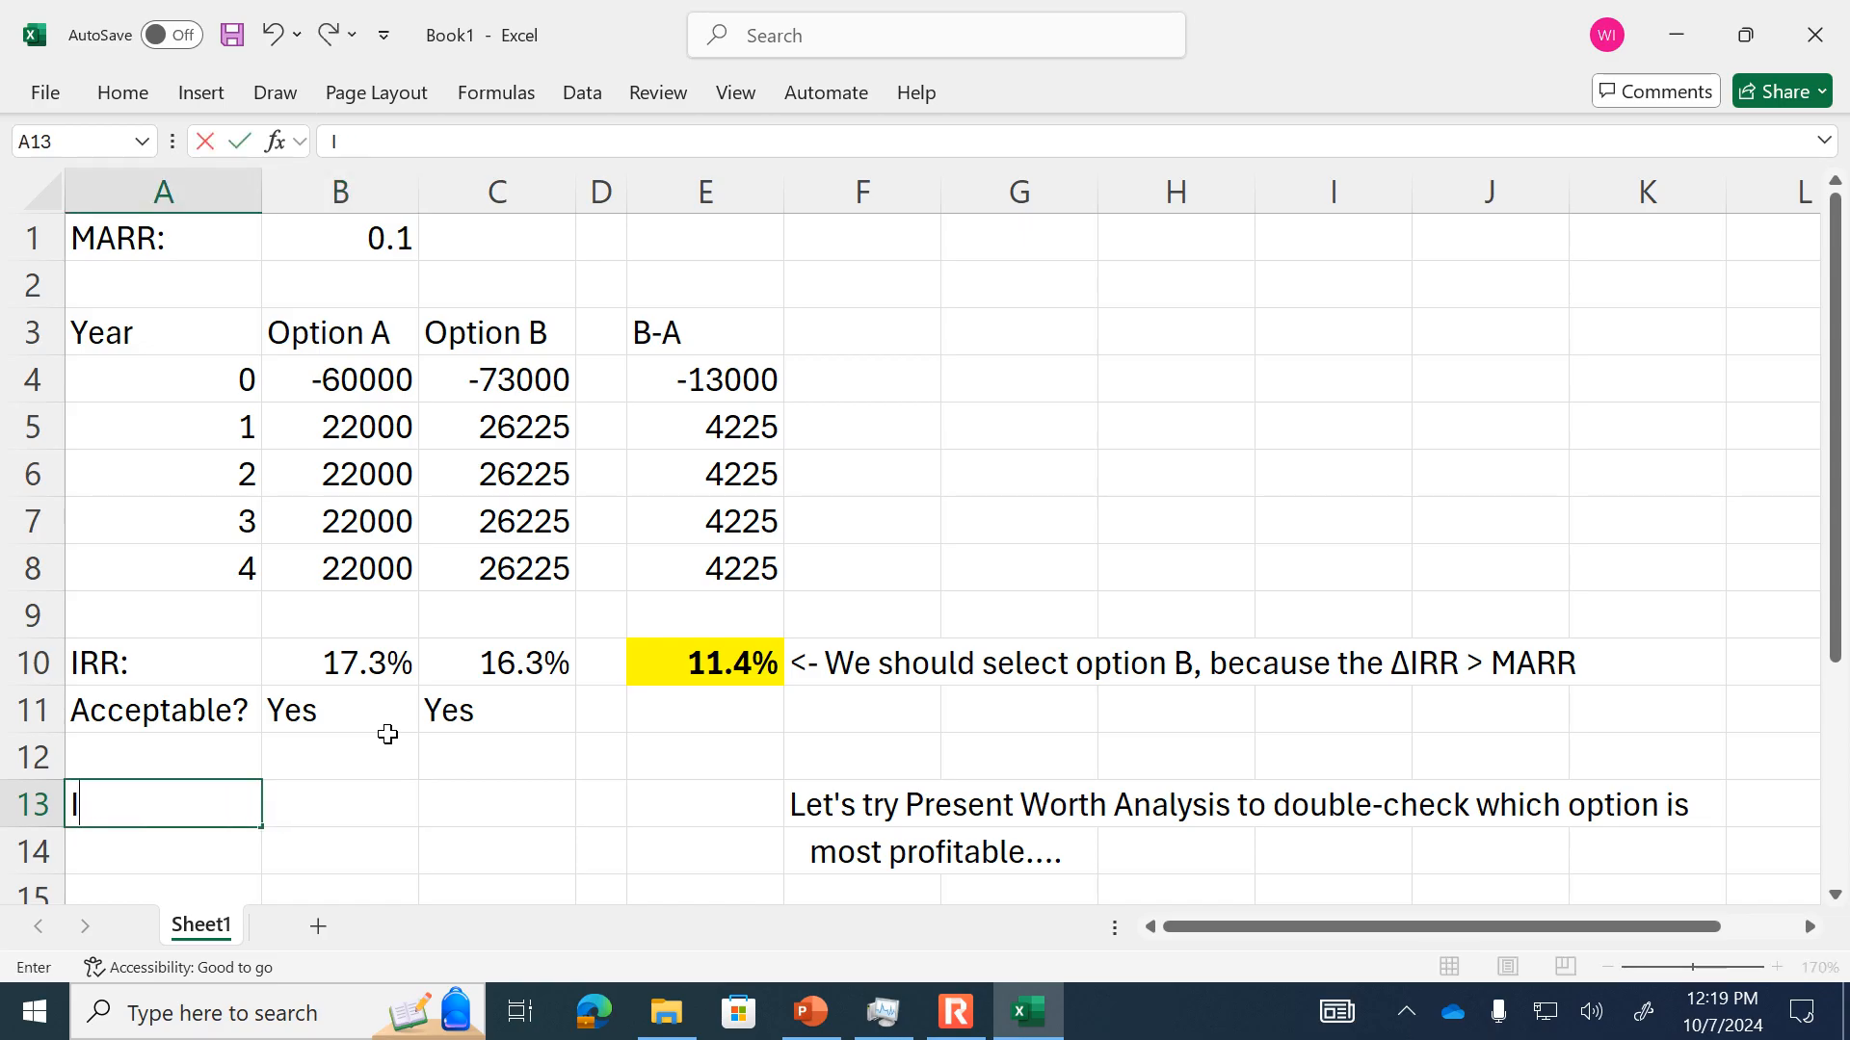
type("NPV:")
key("Tab")
- Calculate Option A's net present value in B13 with =NPV($B$1,B5:B8)+B4, keeping the MARR reference absolute
type("=")
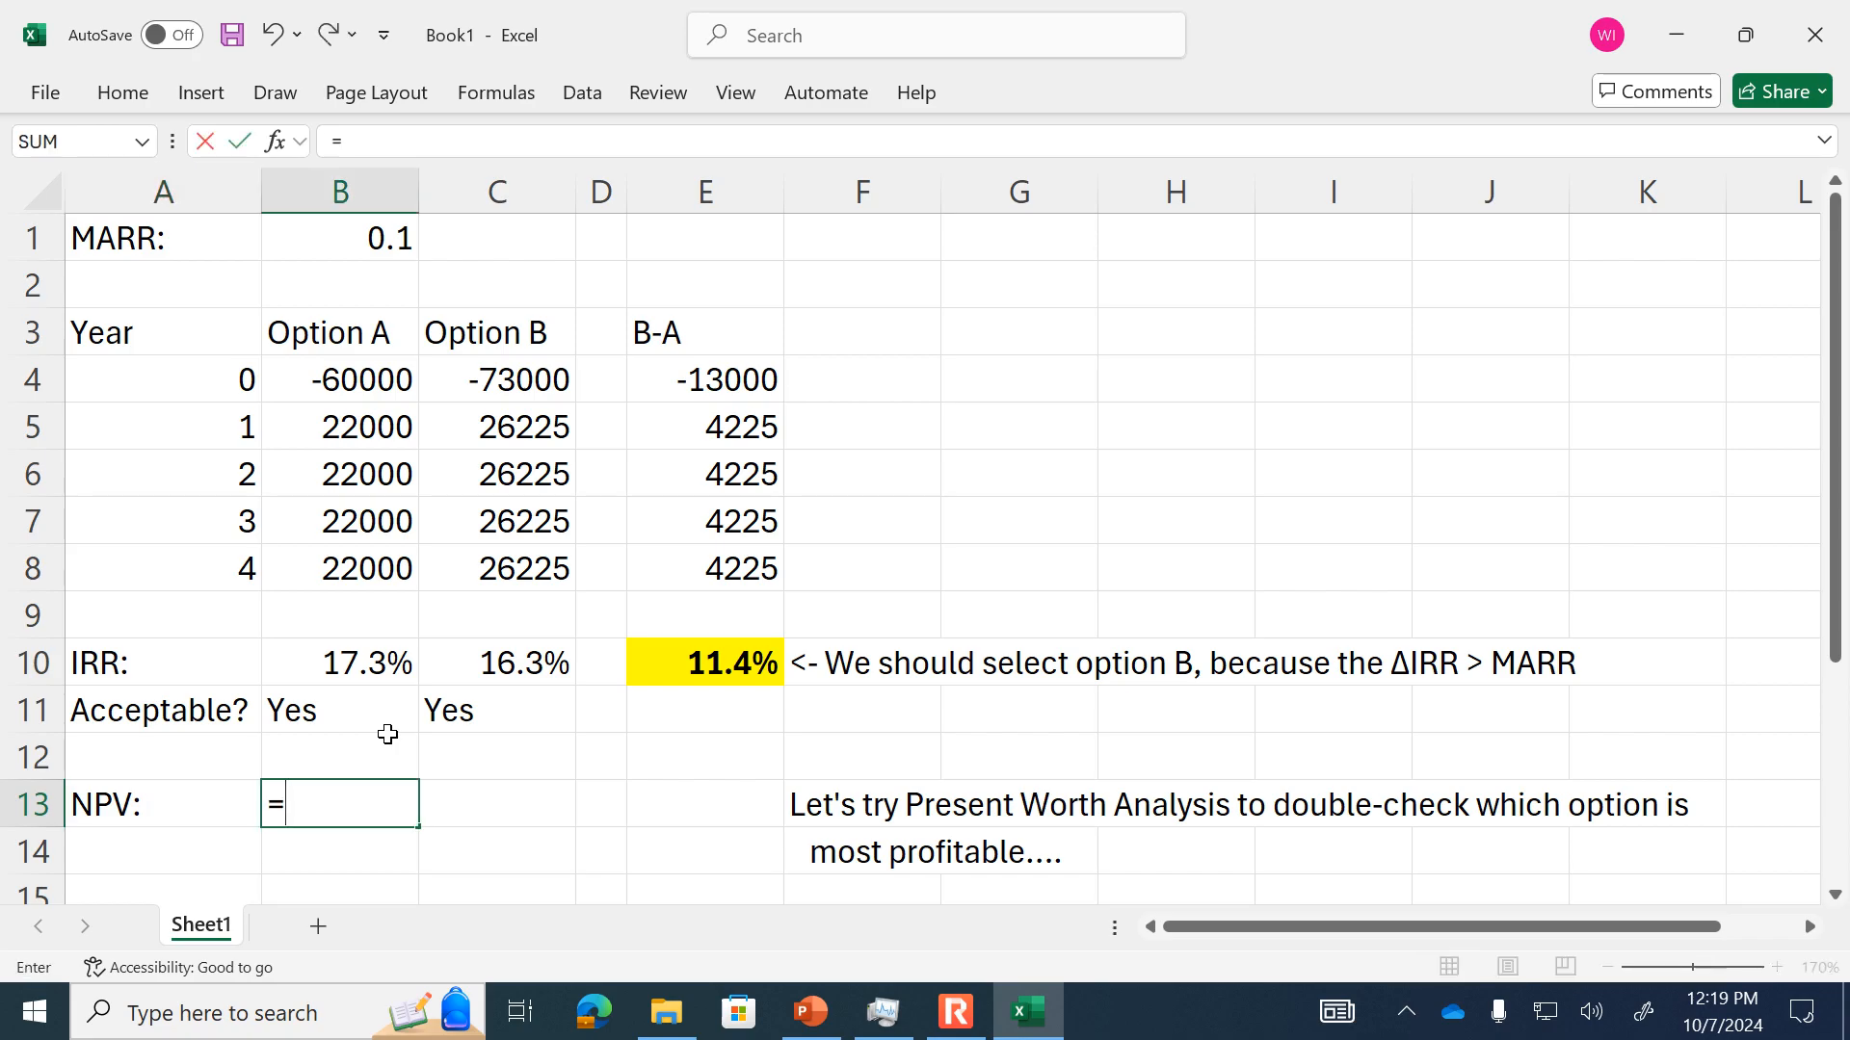
type("npv(")
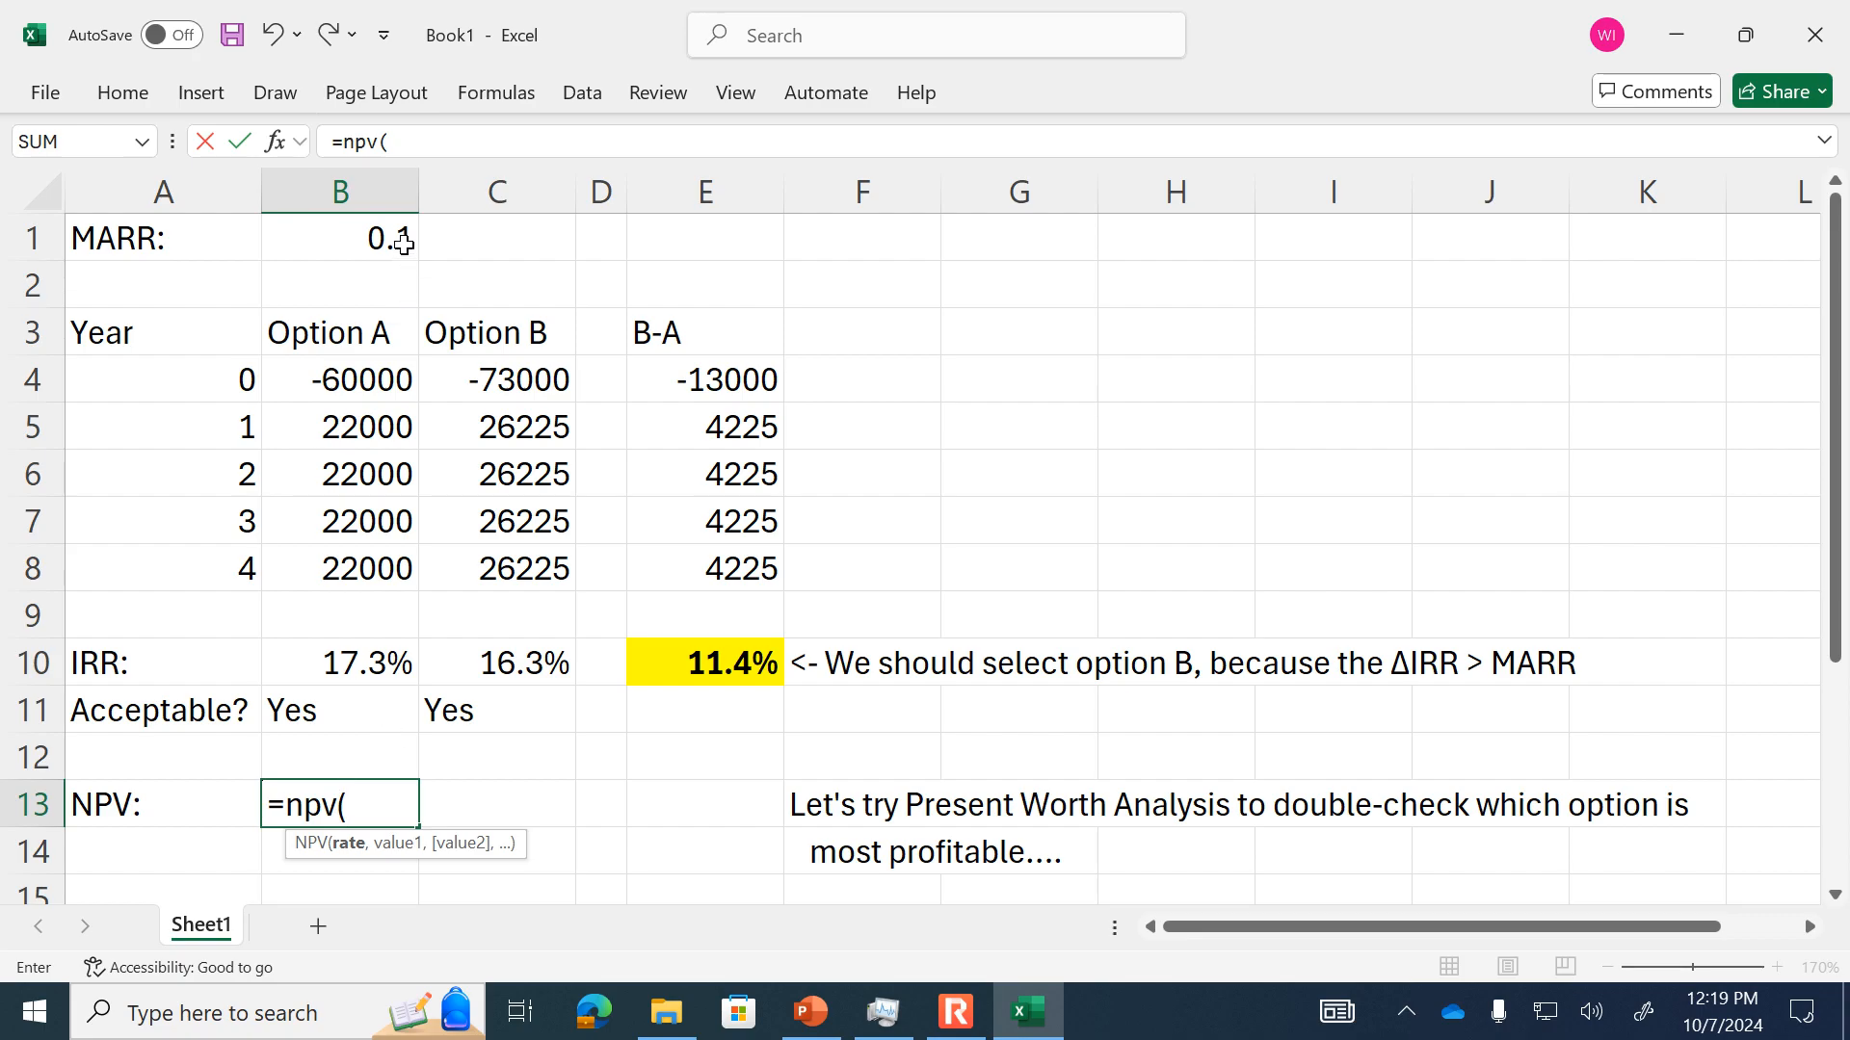
left_click(396, 237)
key("F4")
type(",")
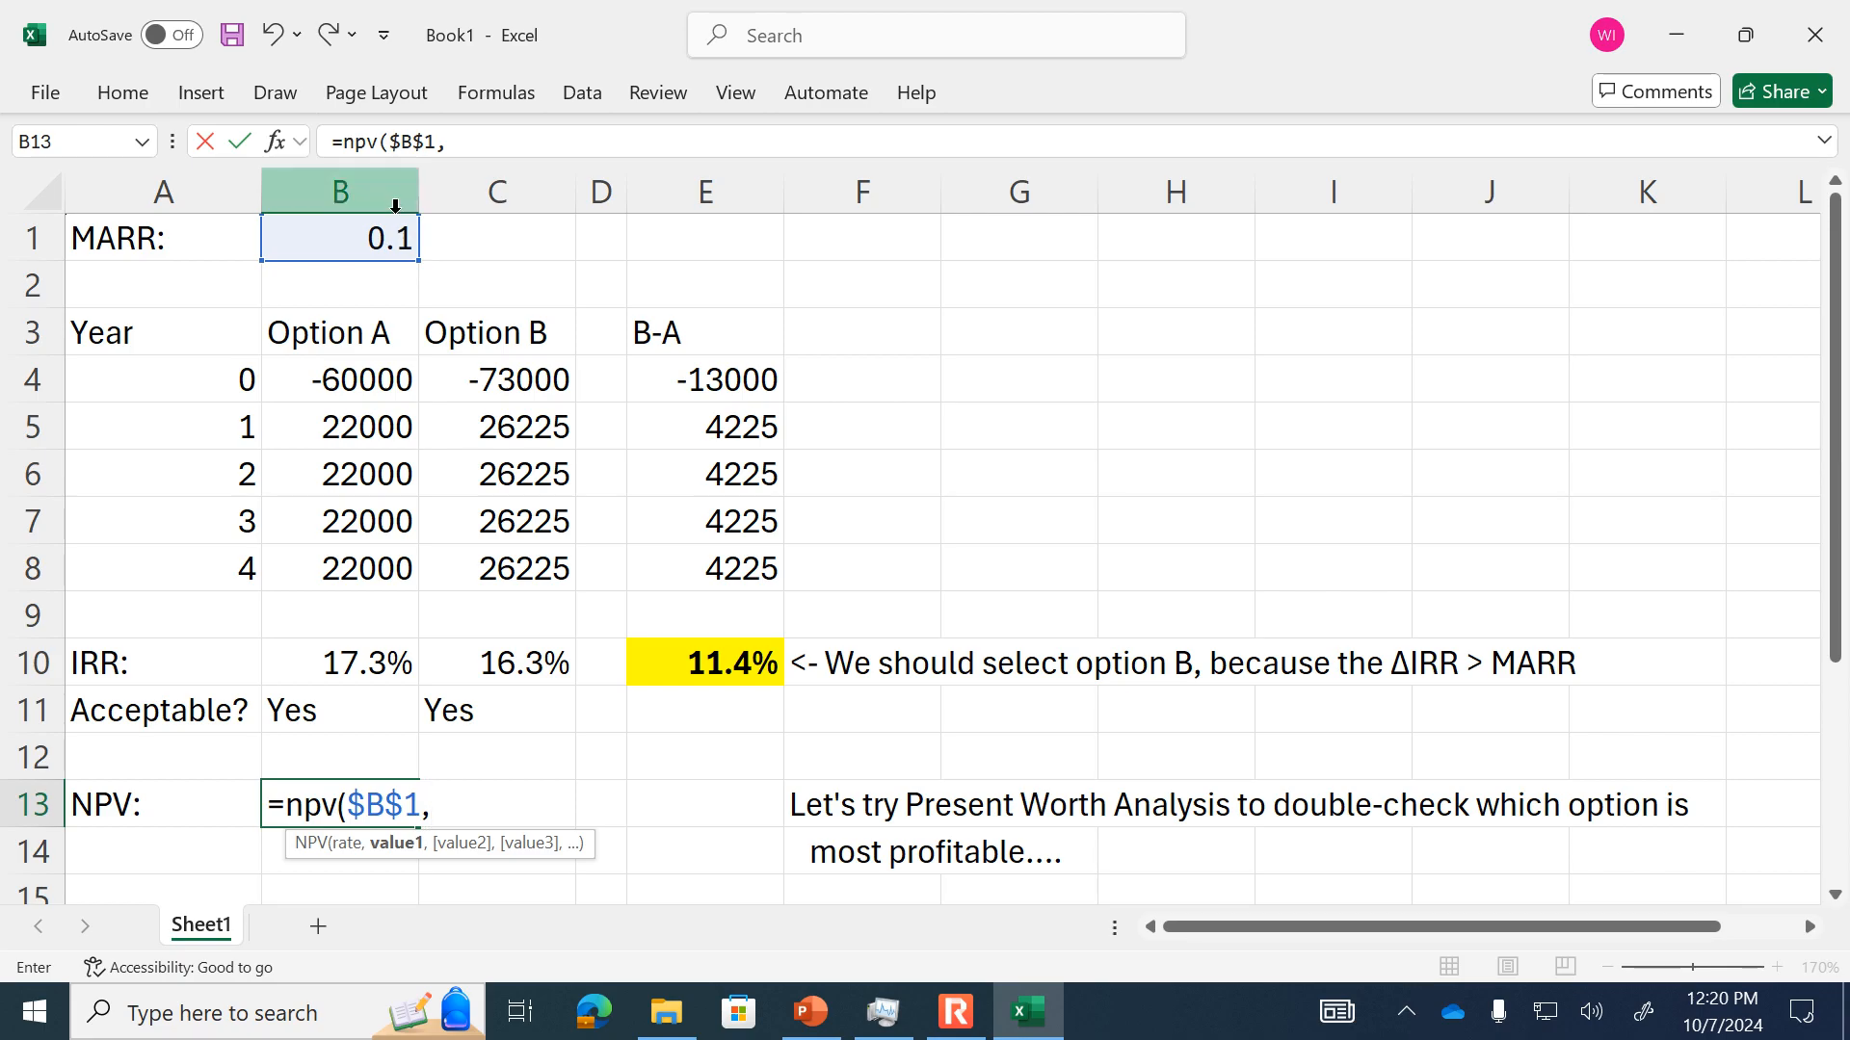
left_click_drag(328, 431, 347, 556)
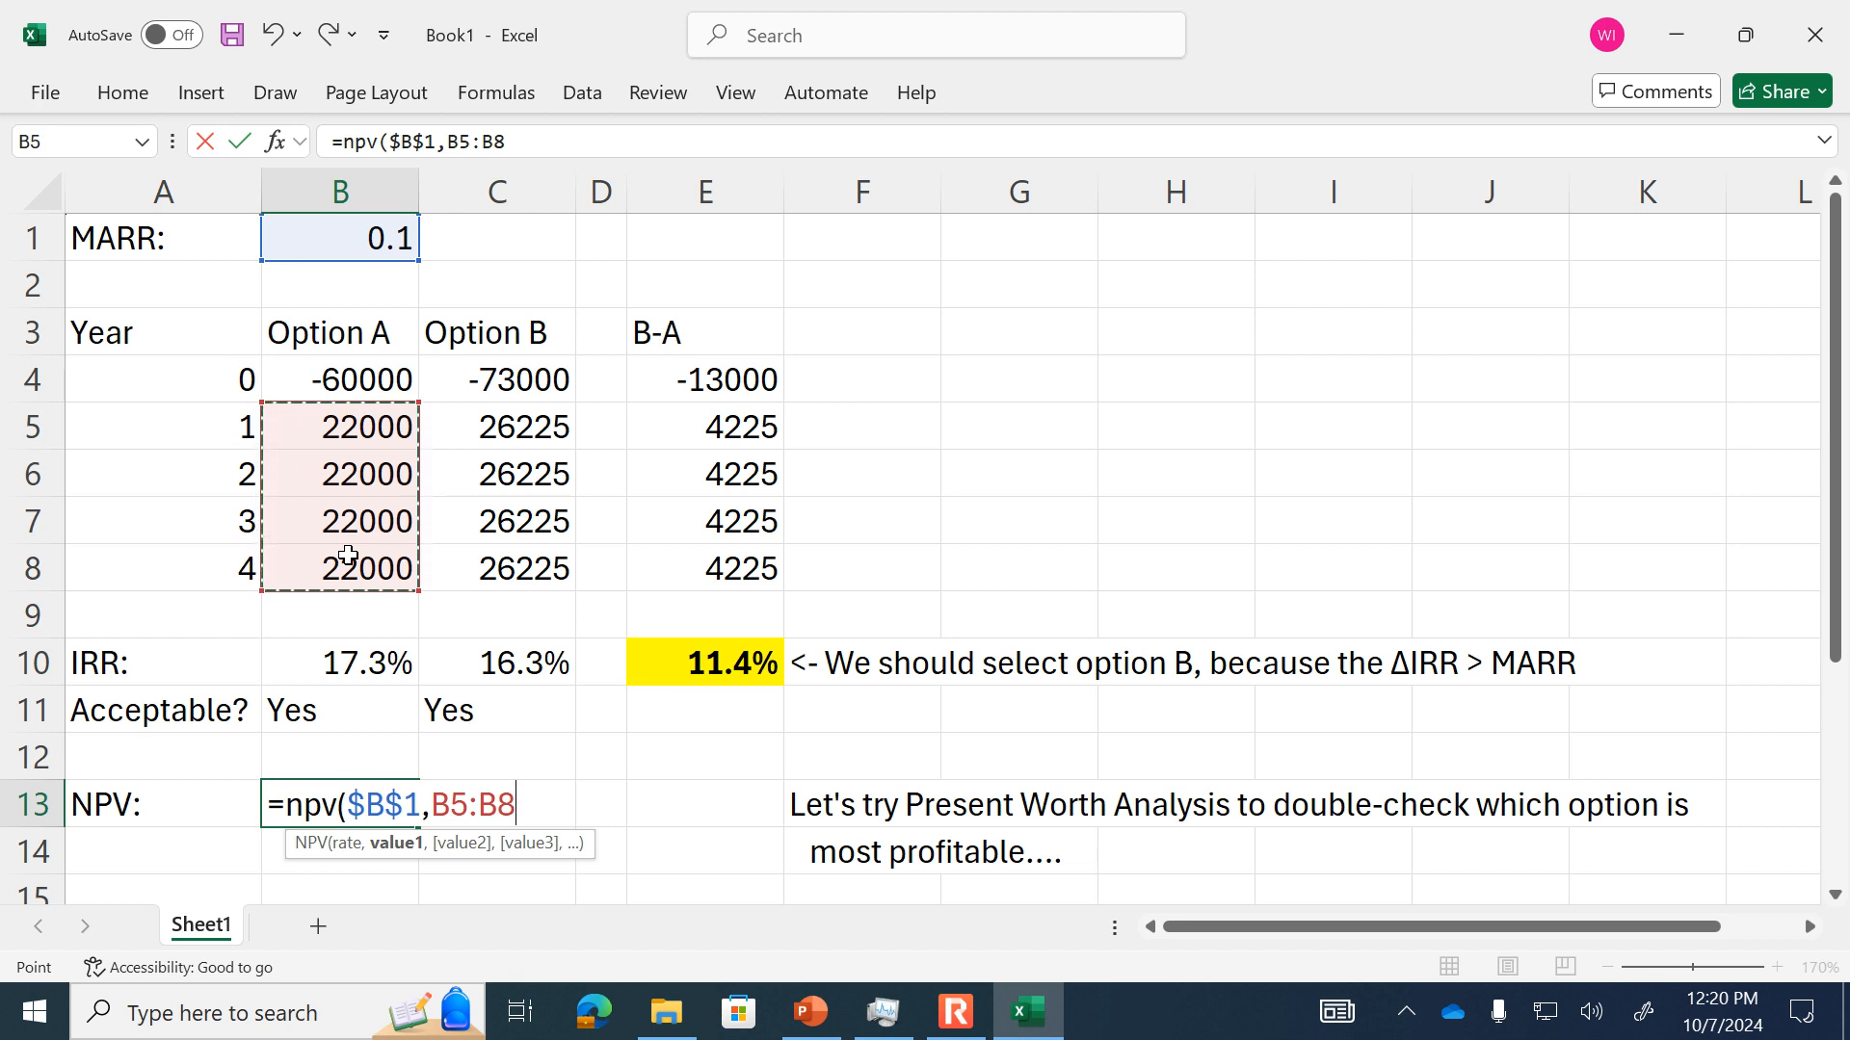
type(")")
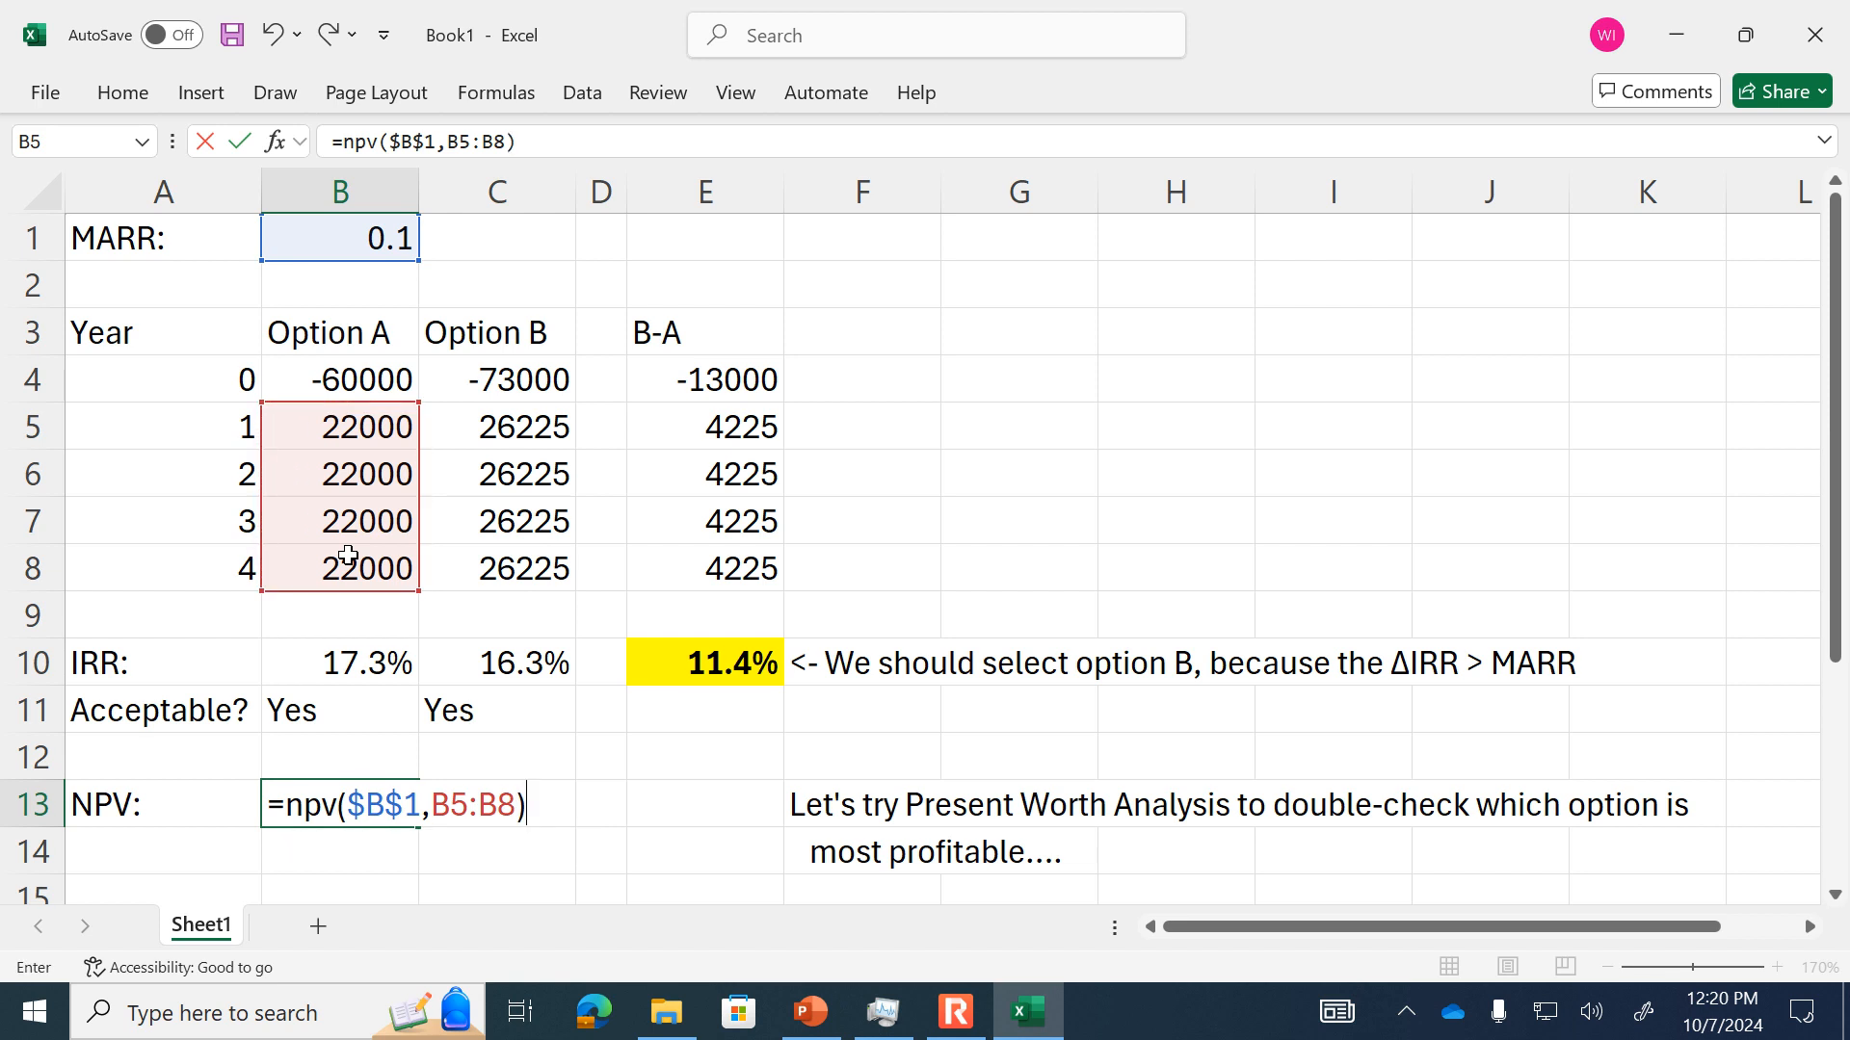
type("+")
left_click(365, 366)
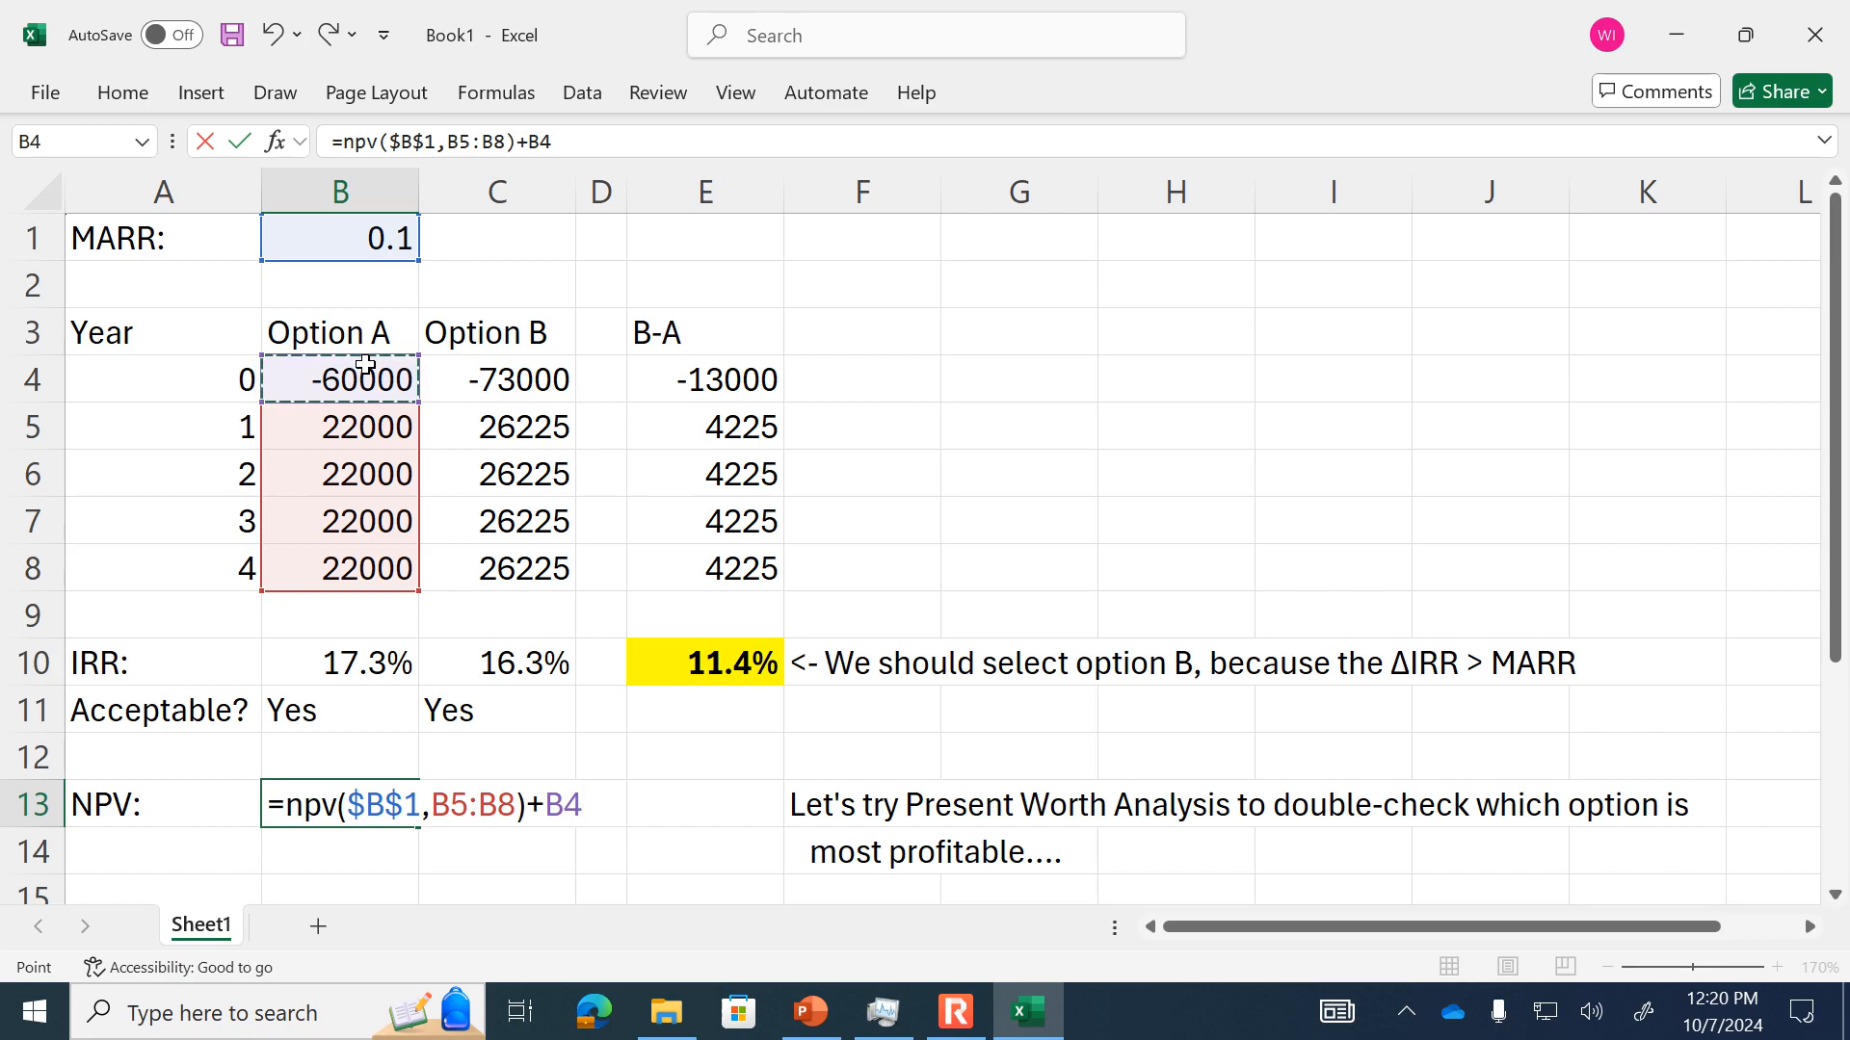
key("Return")
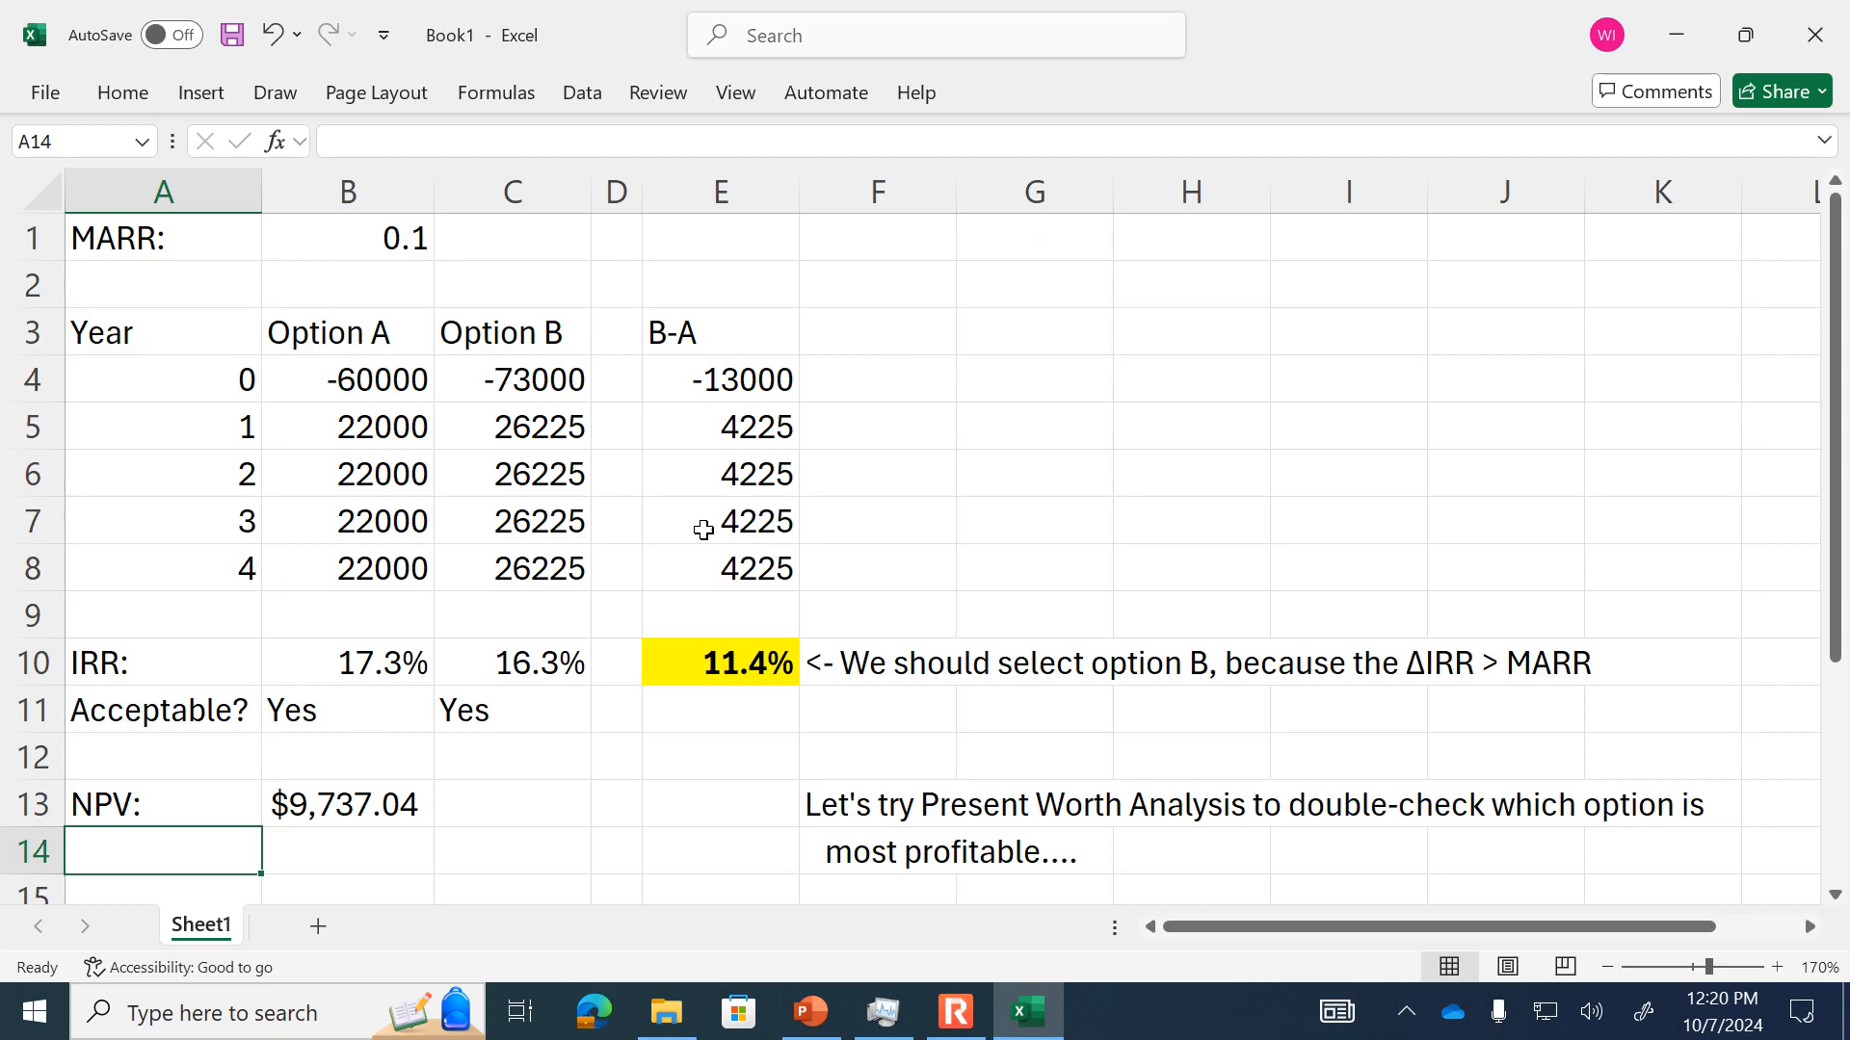
- Calculate Option B's net present value in C13 with =NPV($B$1,C5:C8)+C4, keeping the MARR reference absolute
left_click(523, 804)
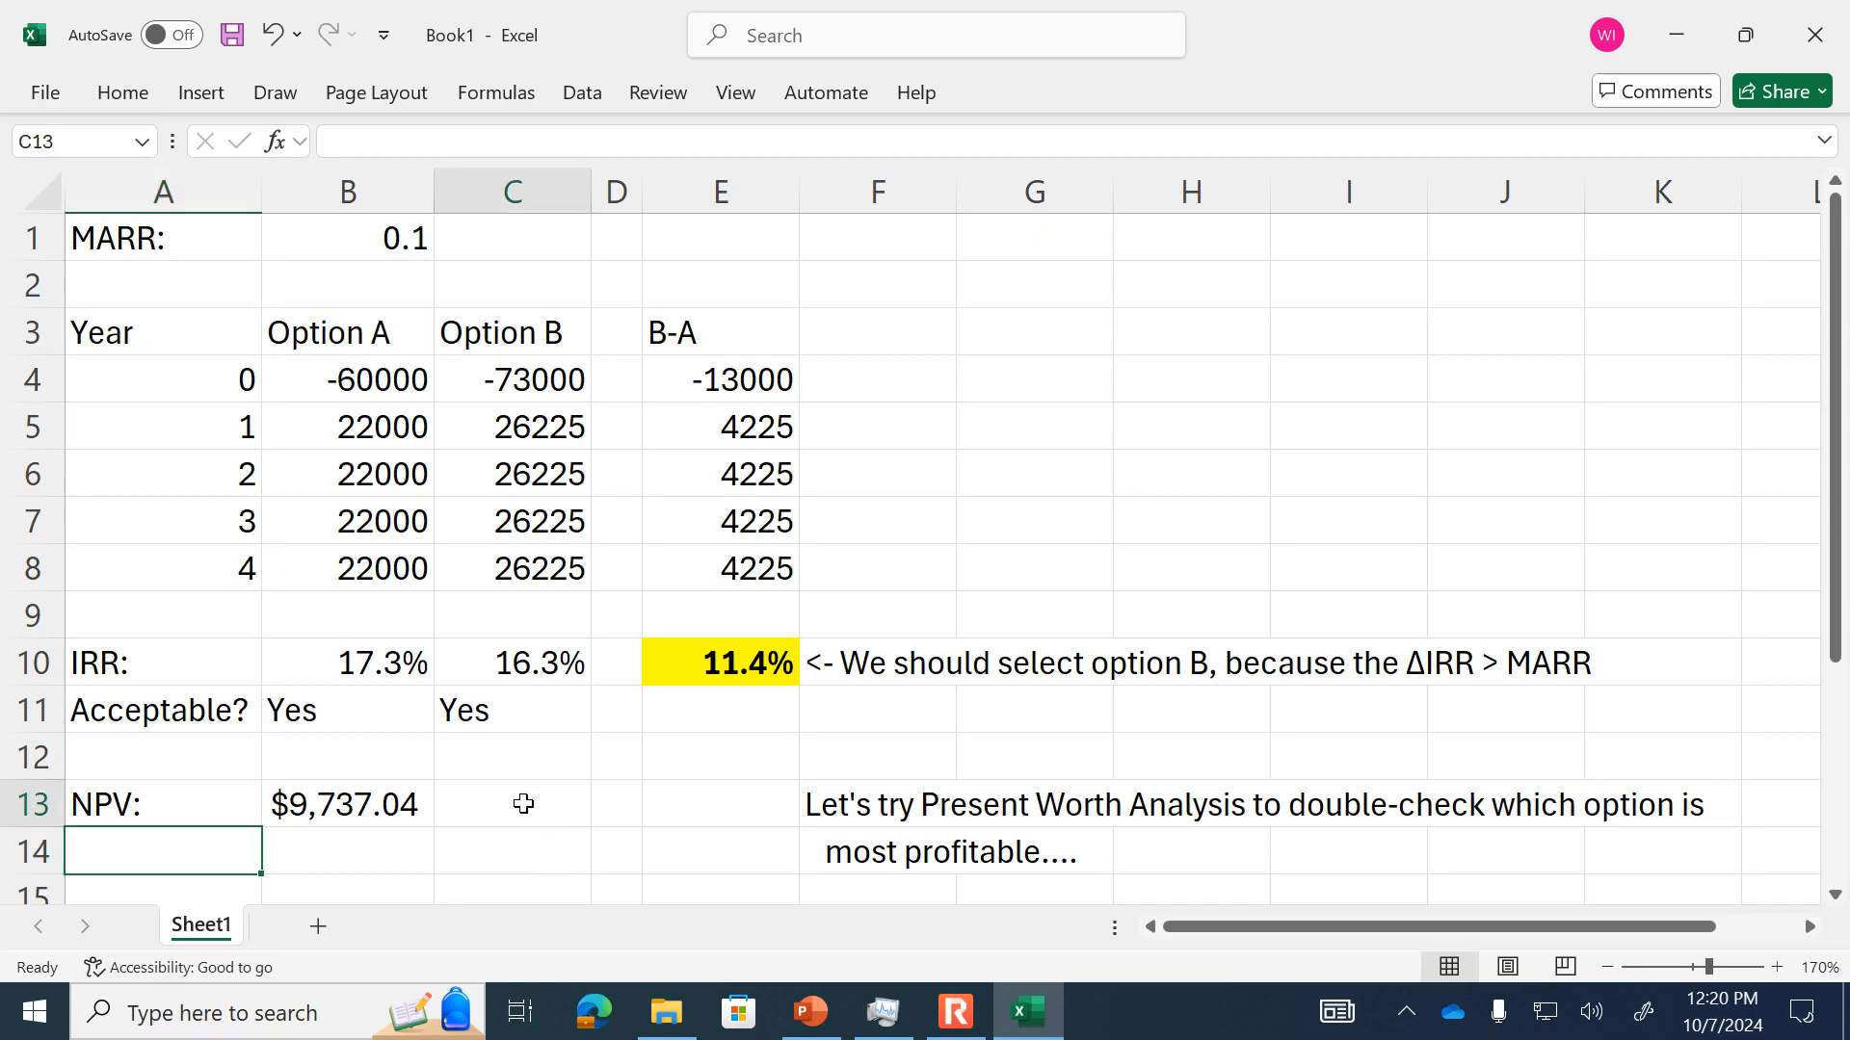
left_click(424, 802)
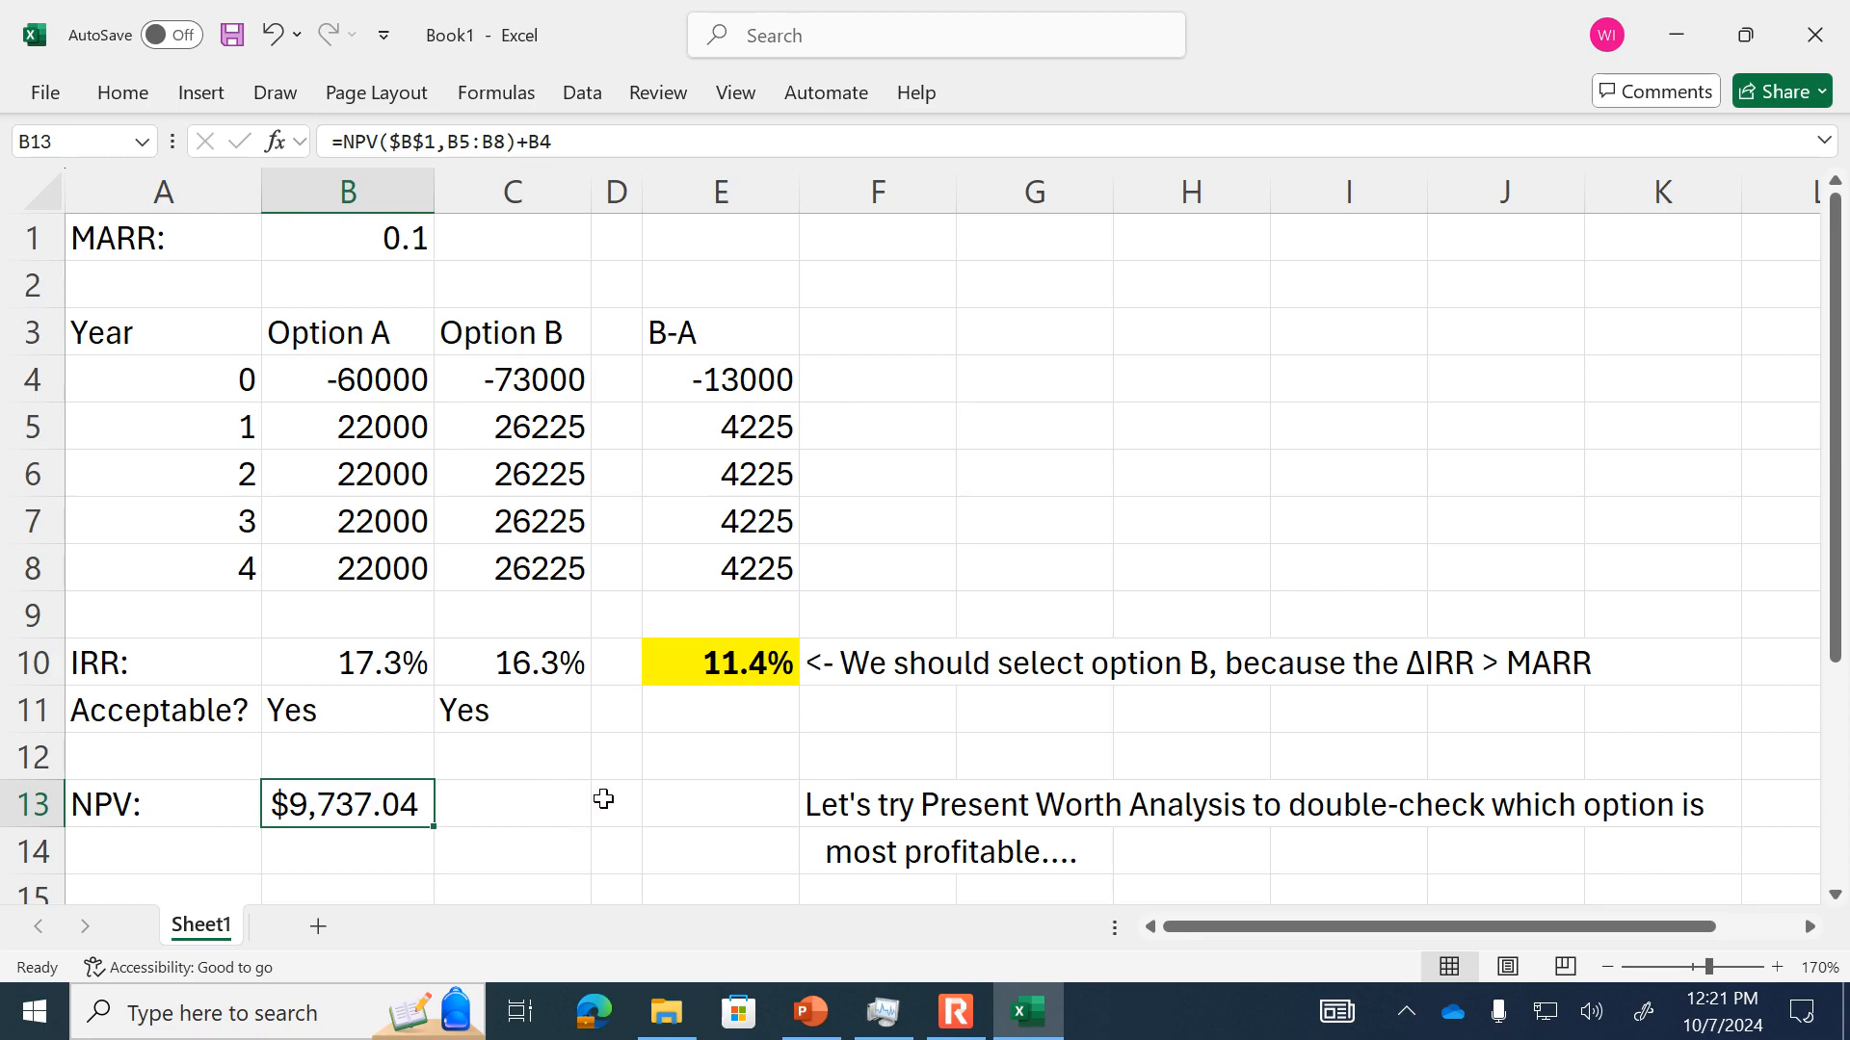
left_click(548, 804)
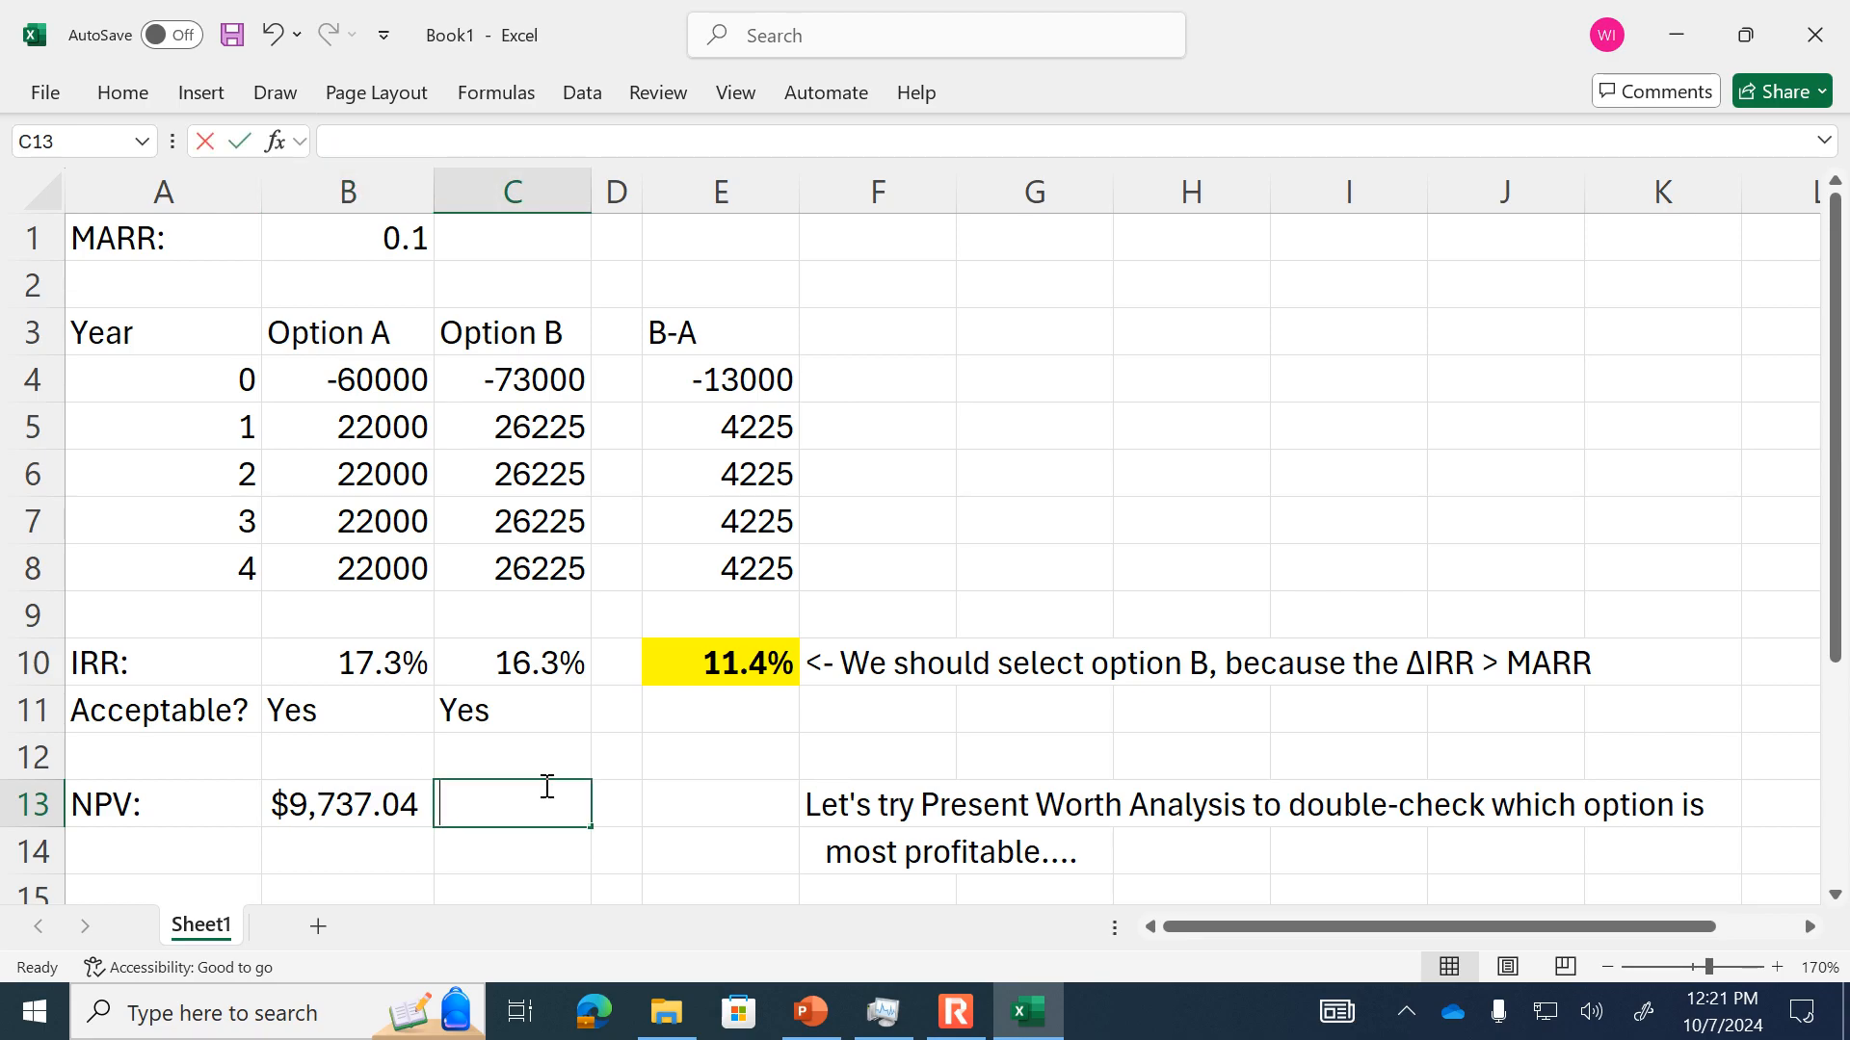
type("=npv(")
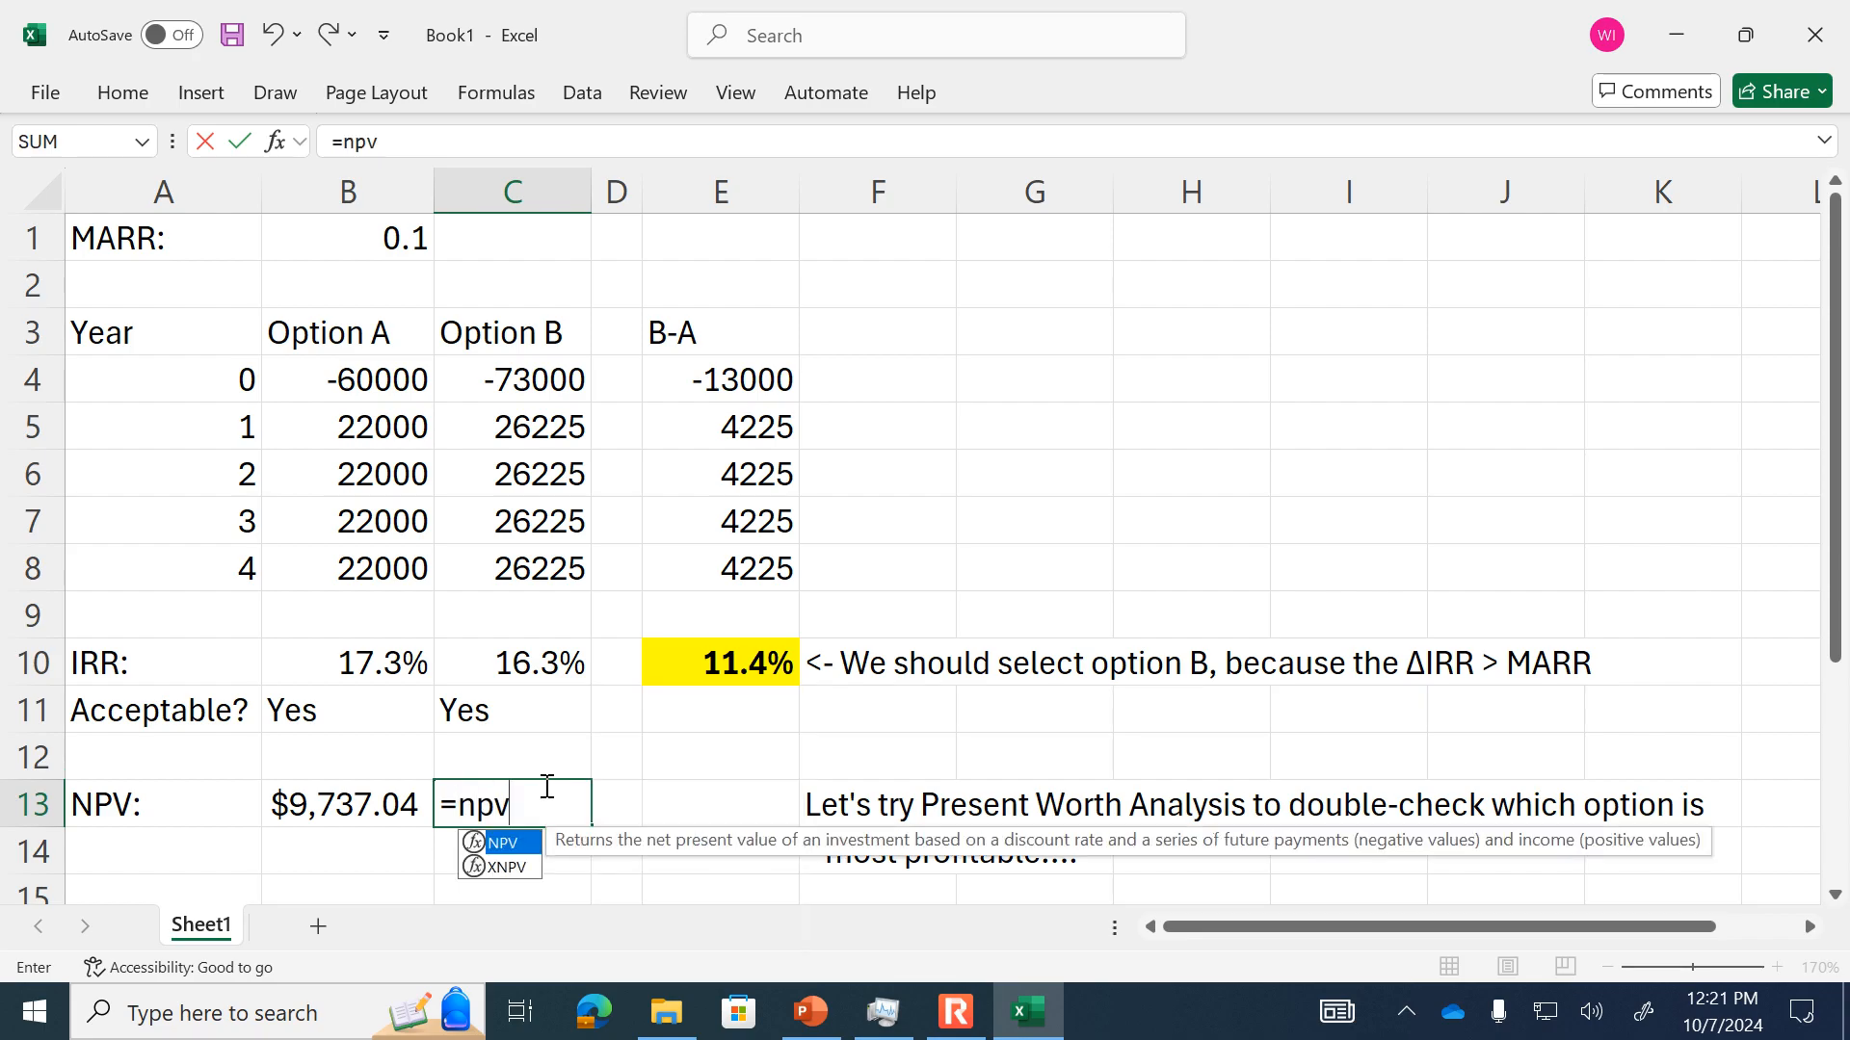
left_click(344, 240)
key("F4")
type(",")
left_click(535, 427)
left_click_drag(536, 427, 529, 560)
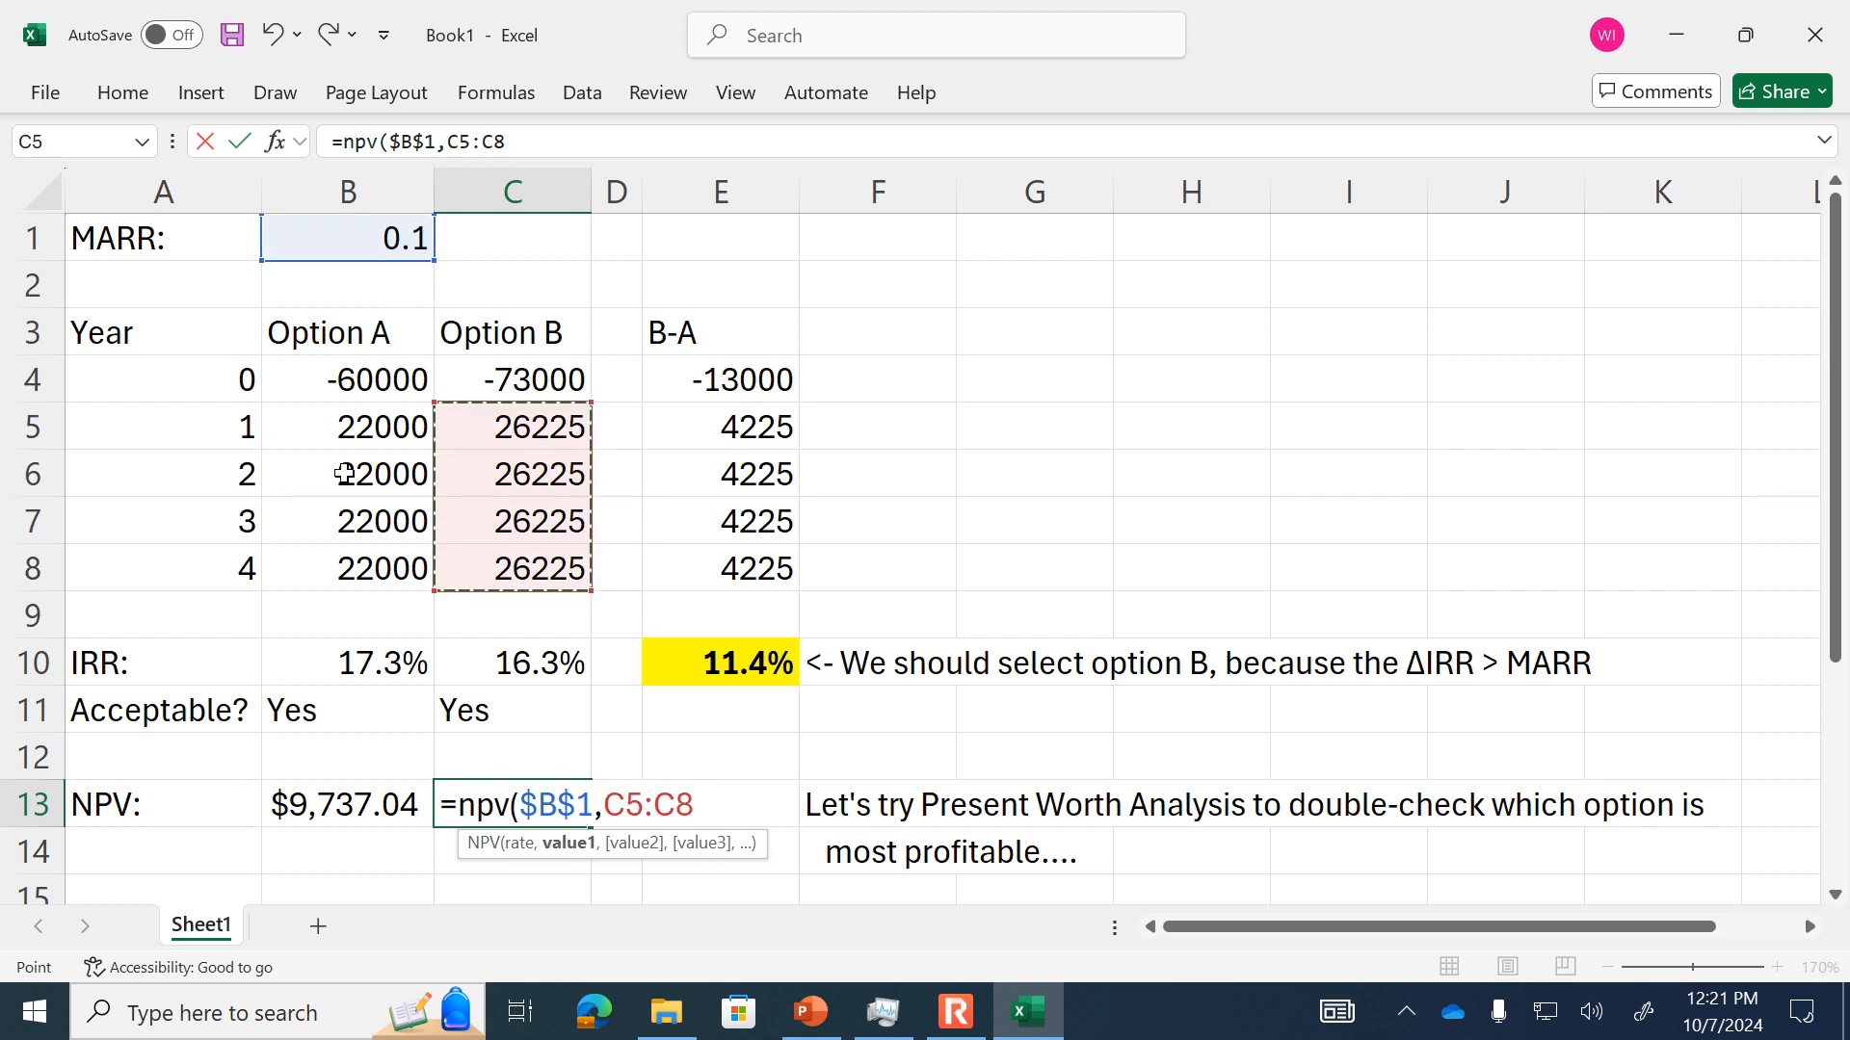
type(")+")
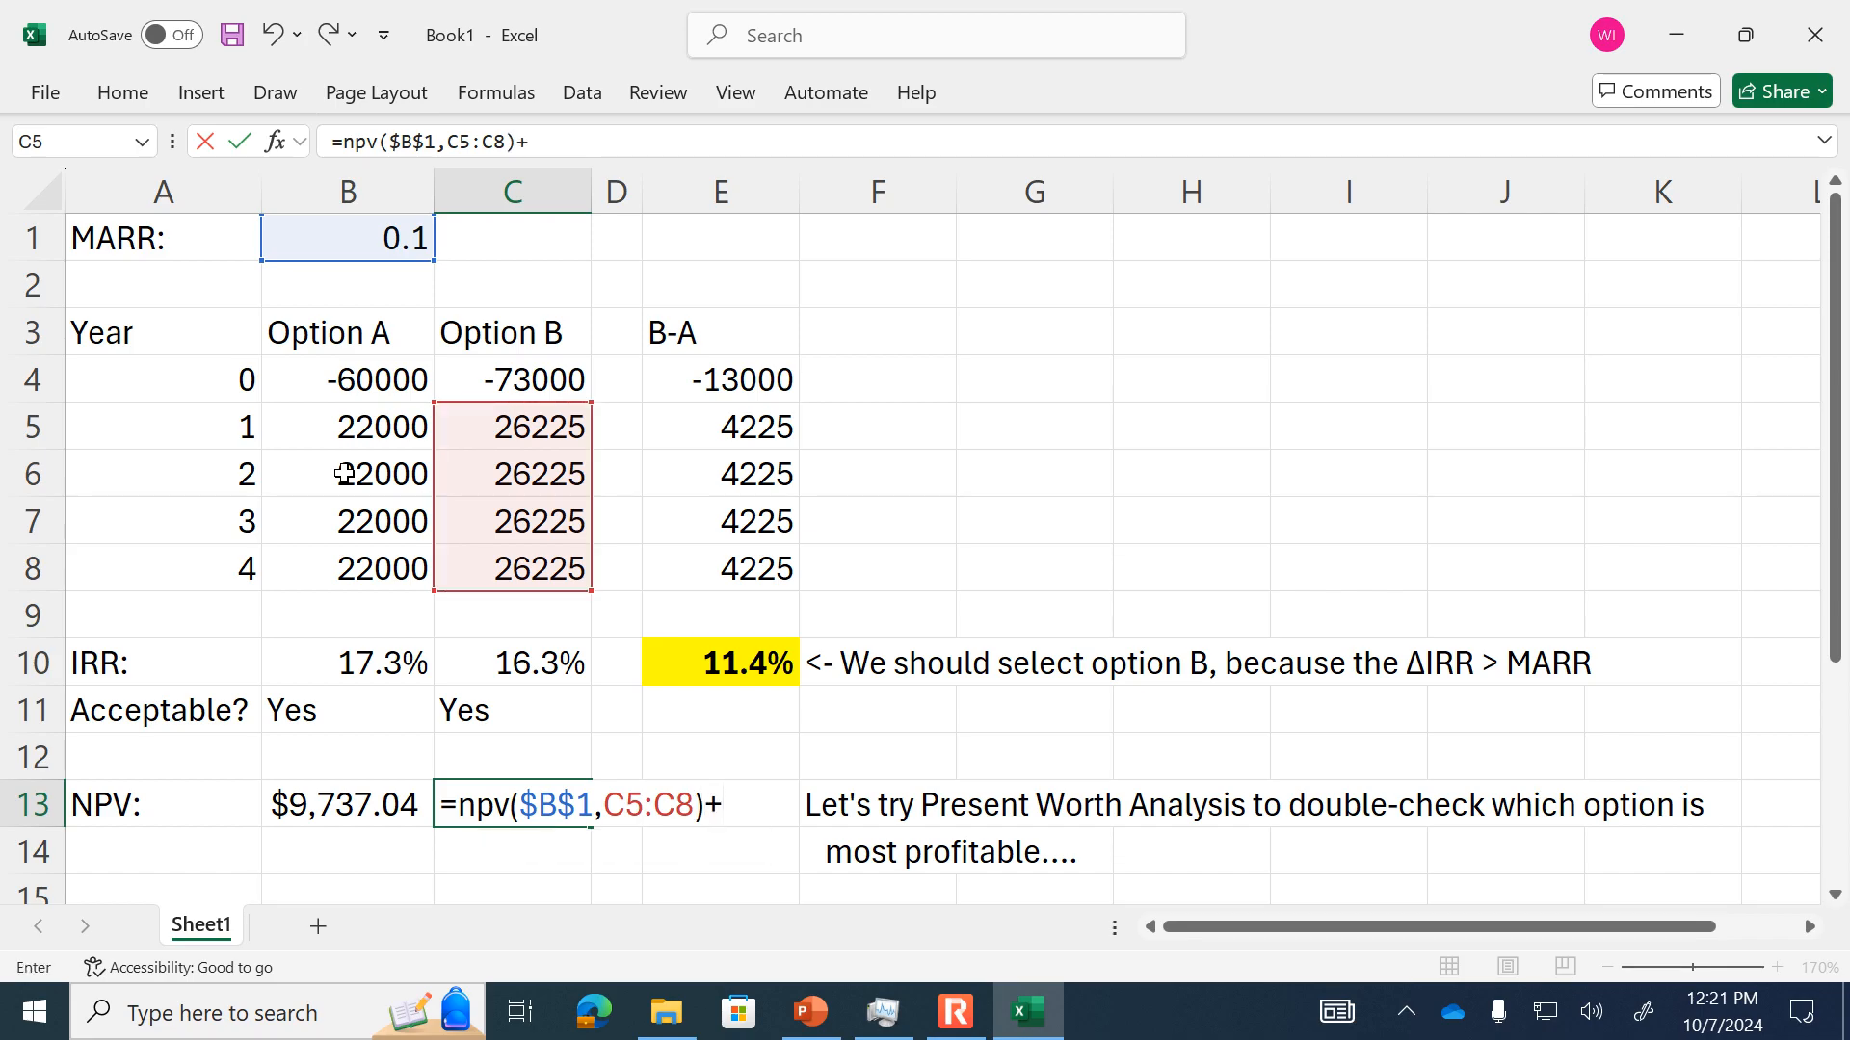
left_click(555, 379)
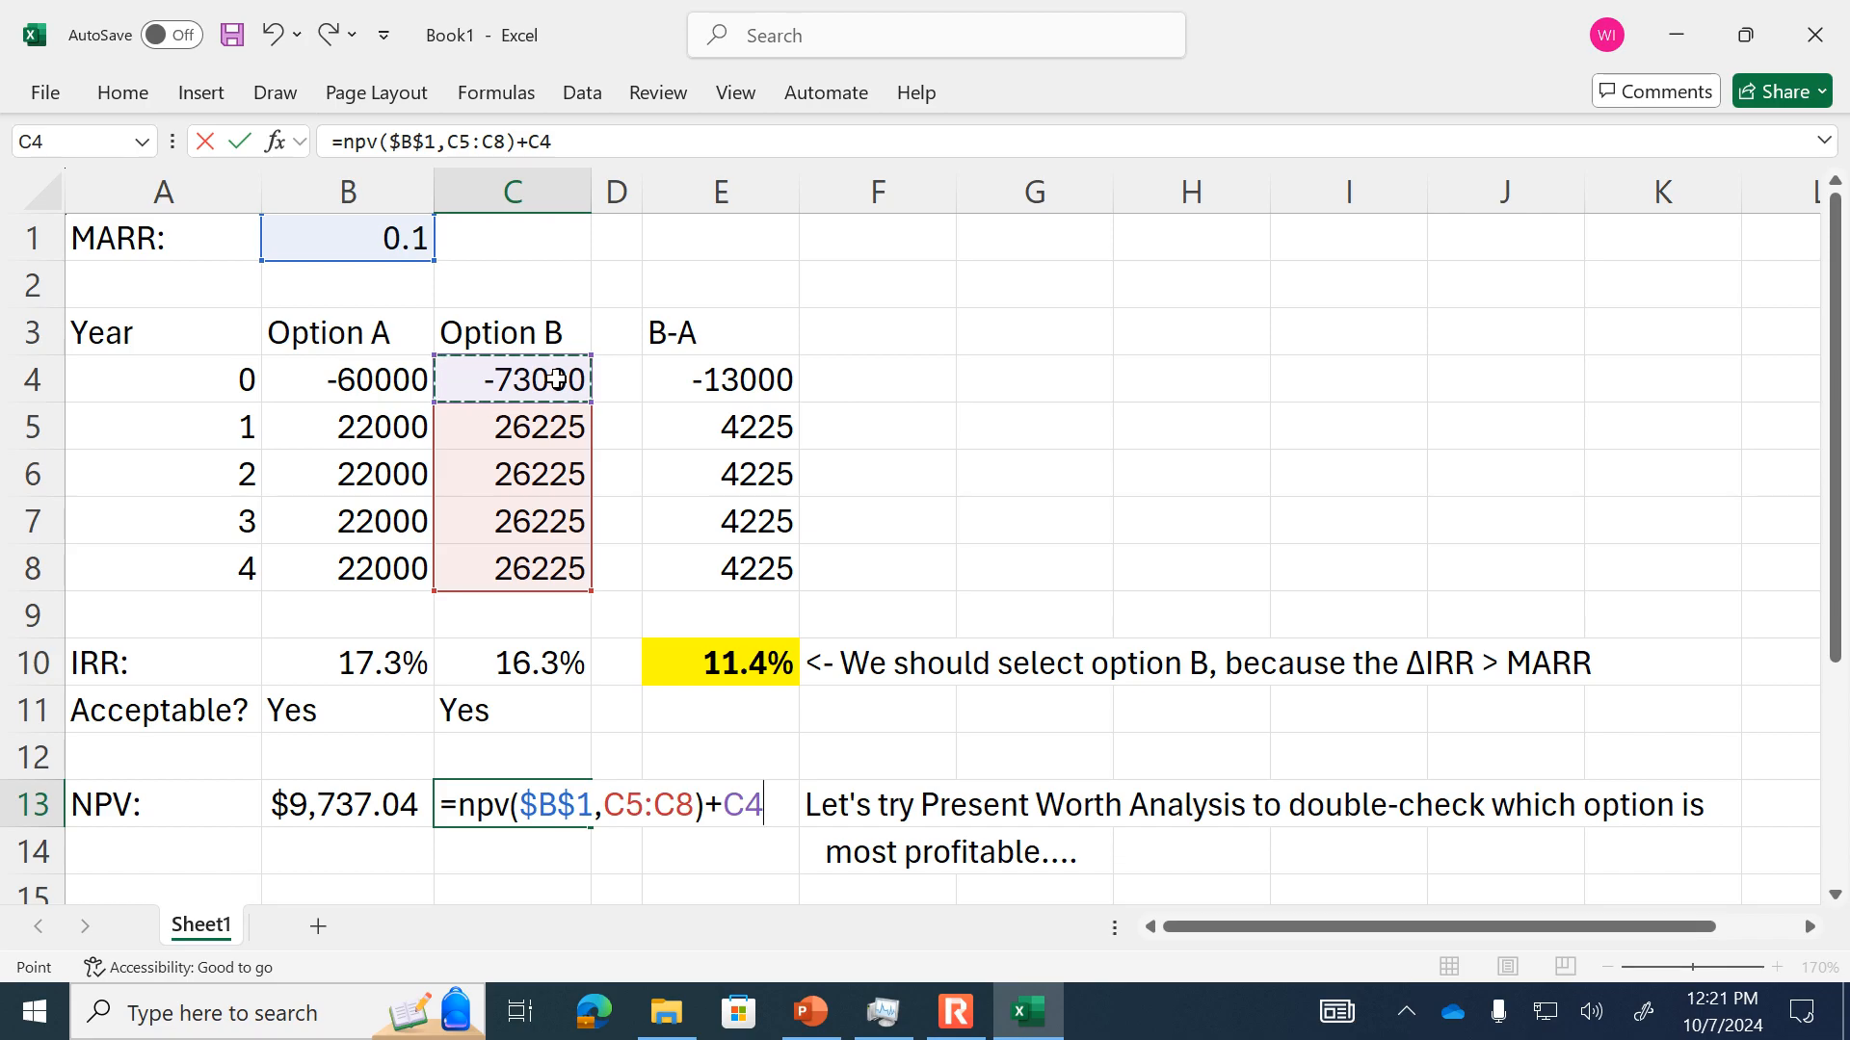
key("Return")
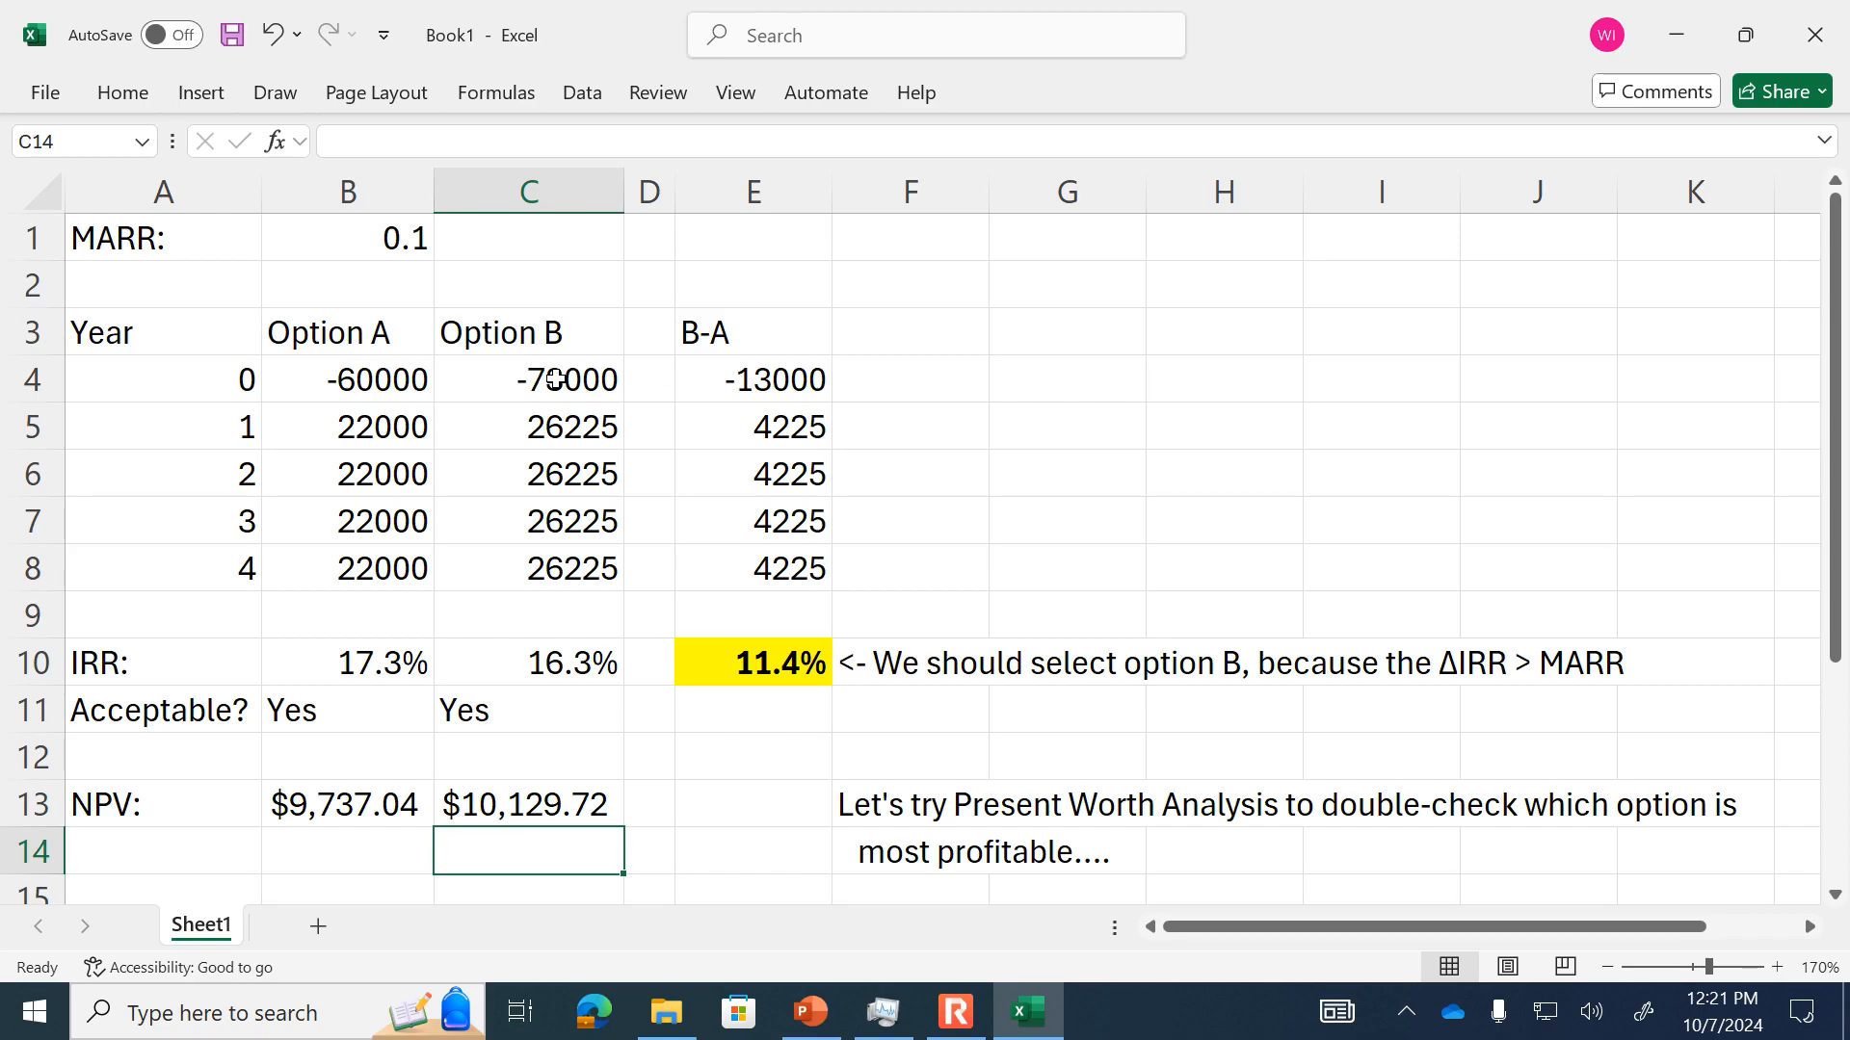
- Enter "Conclusion: the PW analysis confirms that Option B is best." in F15, below the present worth note
key("Down")
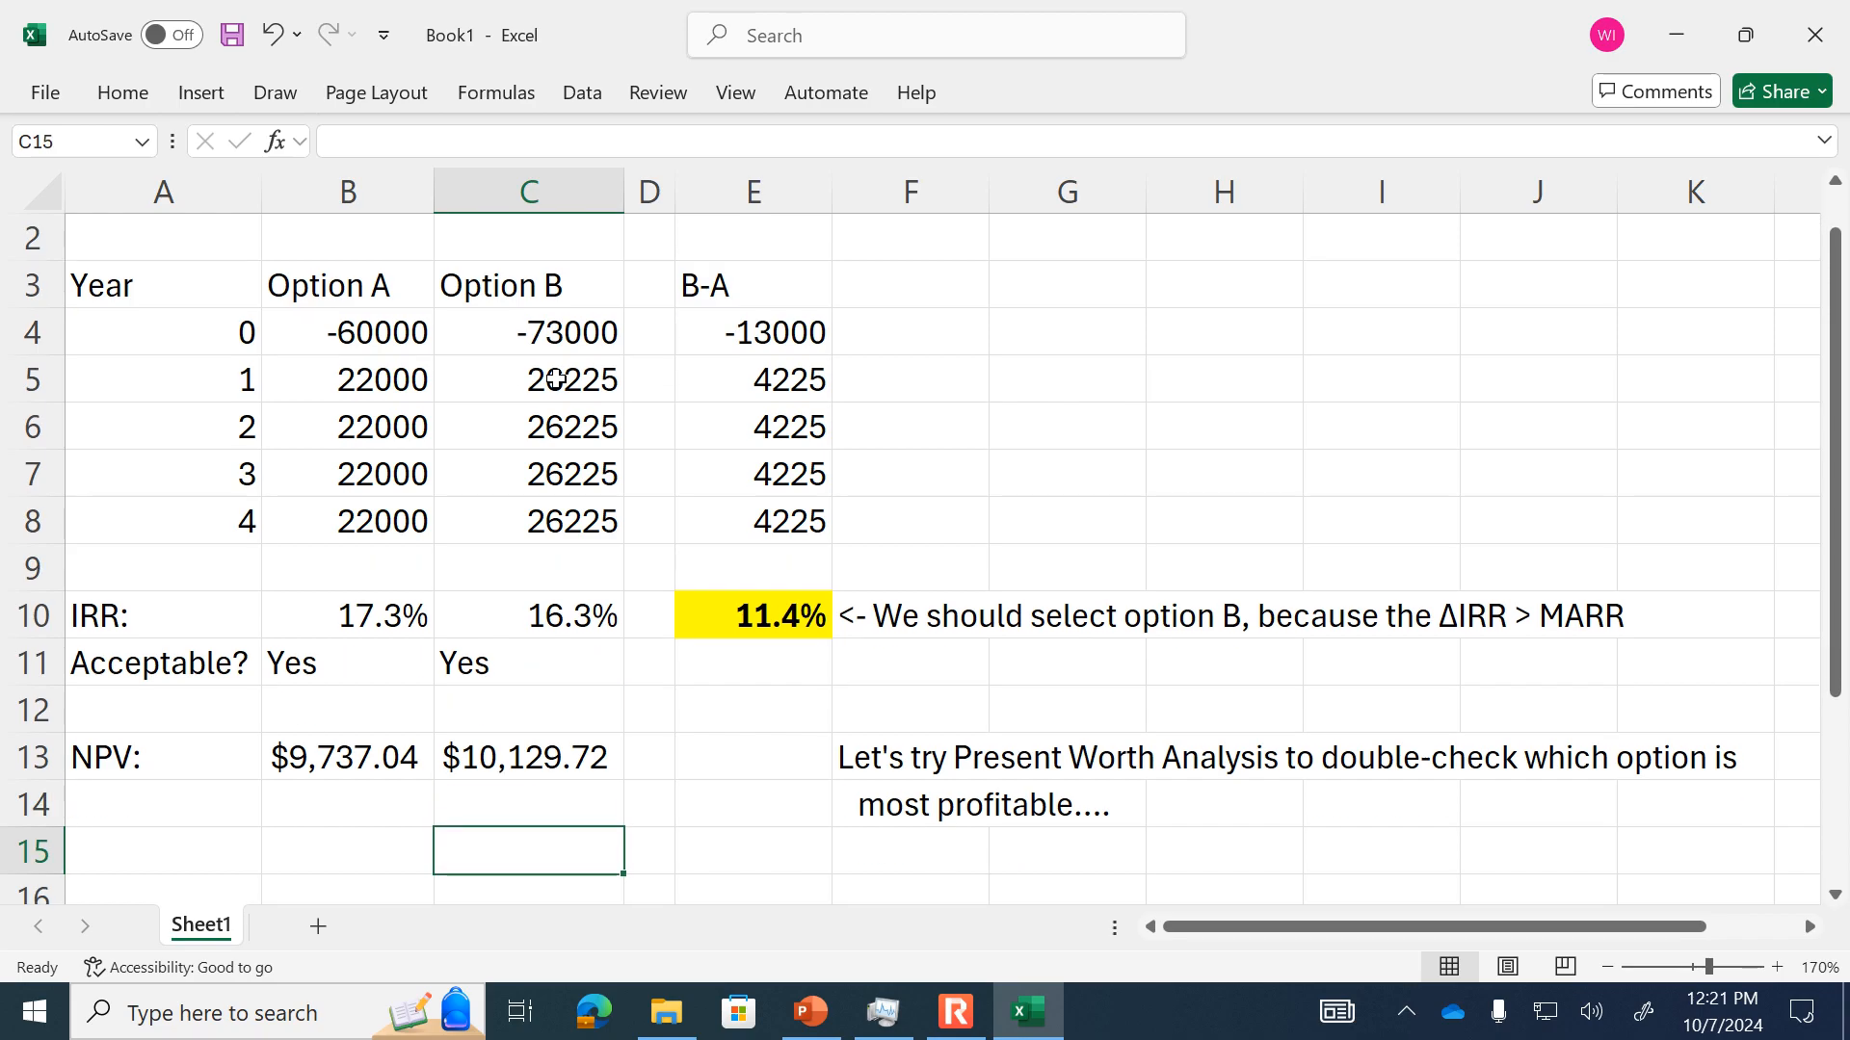
key("Right")
key("Right")
key("Right")
type("Conc")
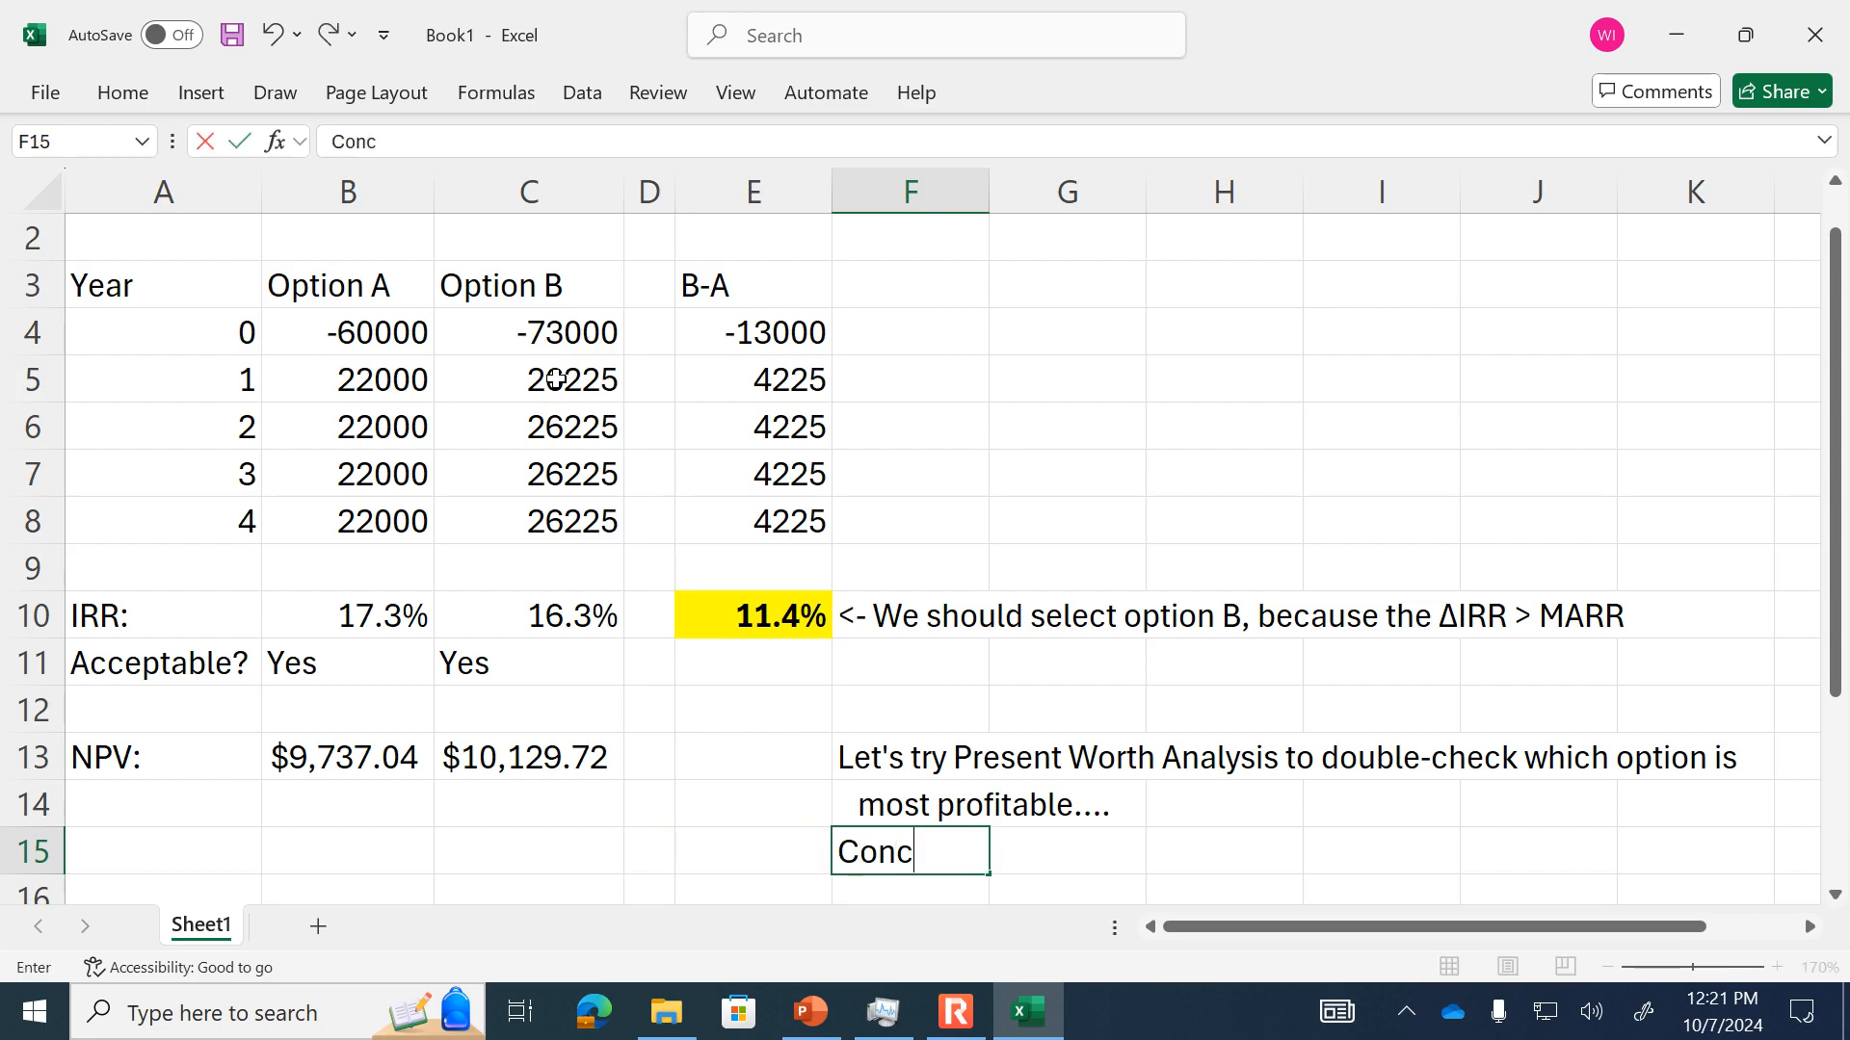
type("lusion: the PW ")
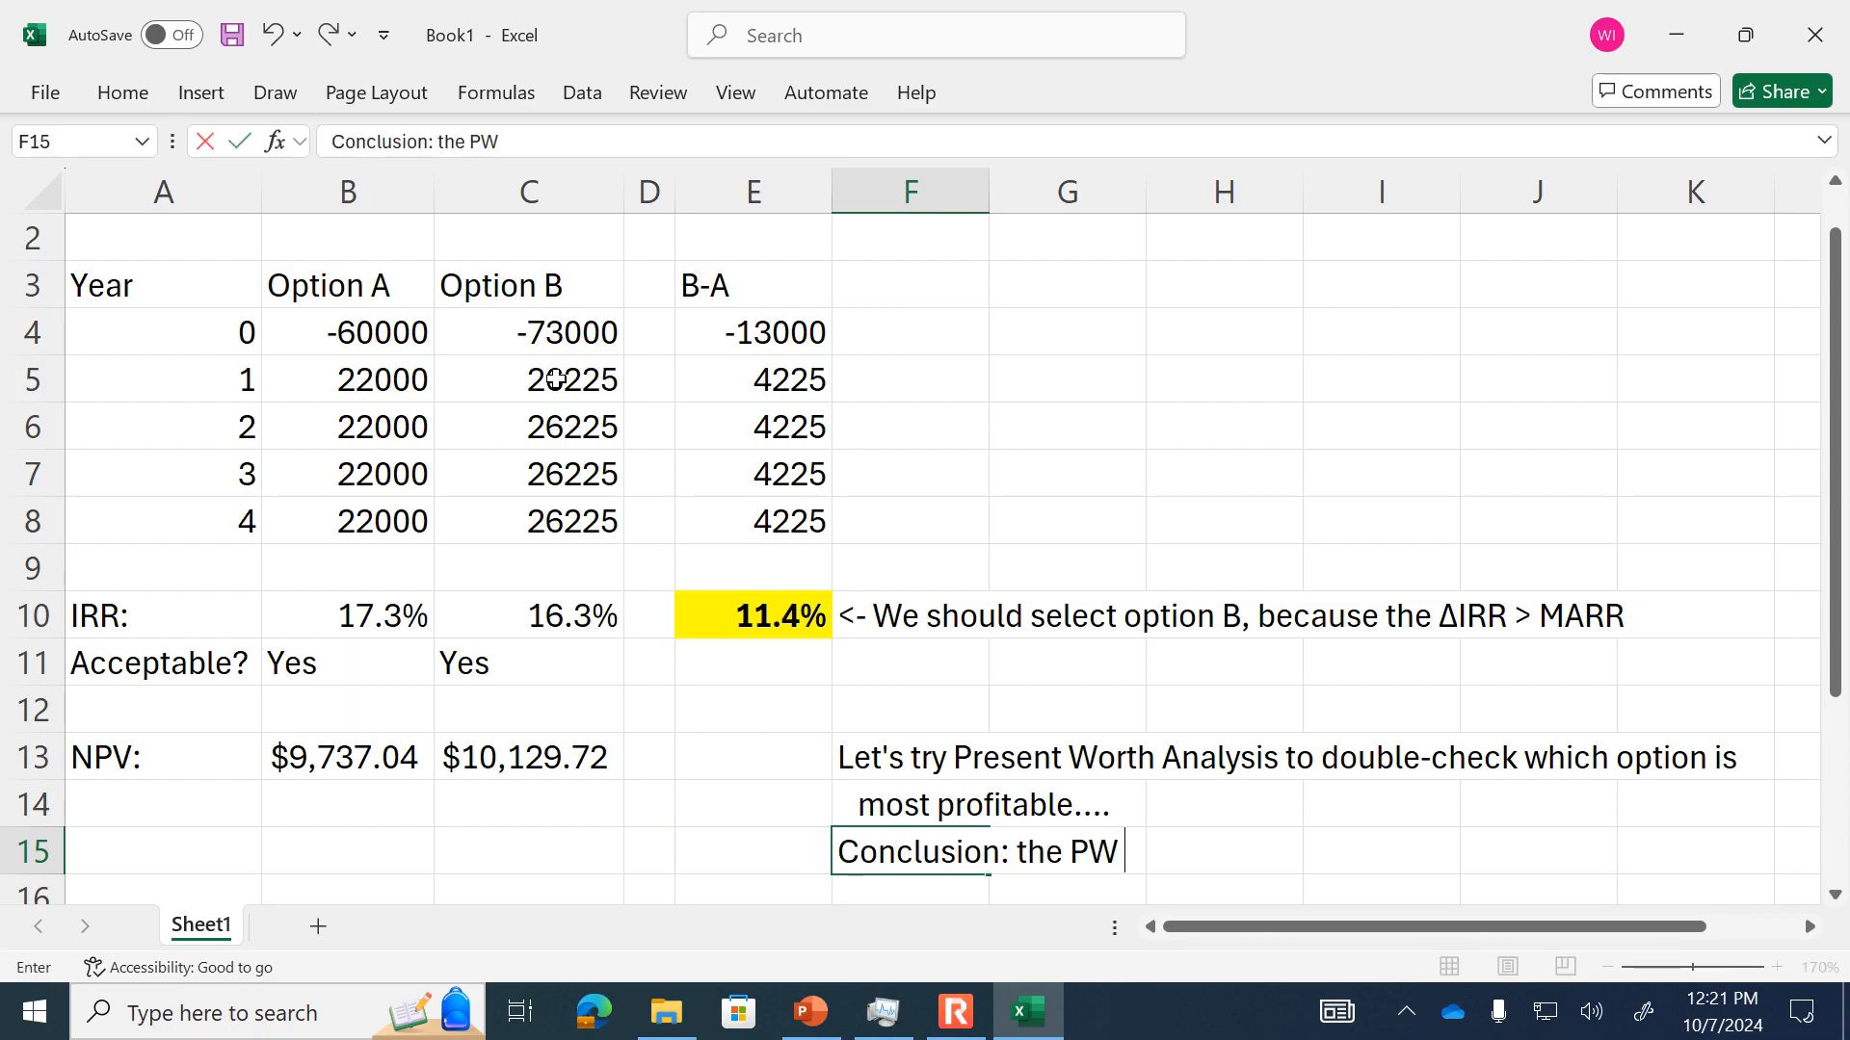
type("analysis ")
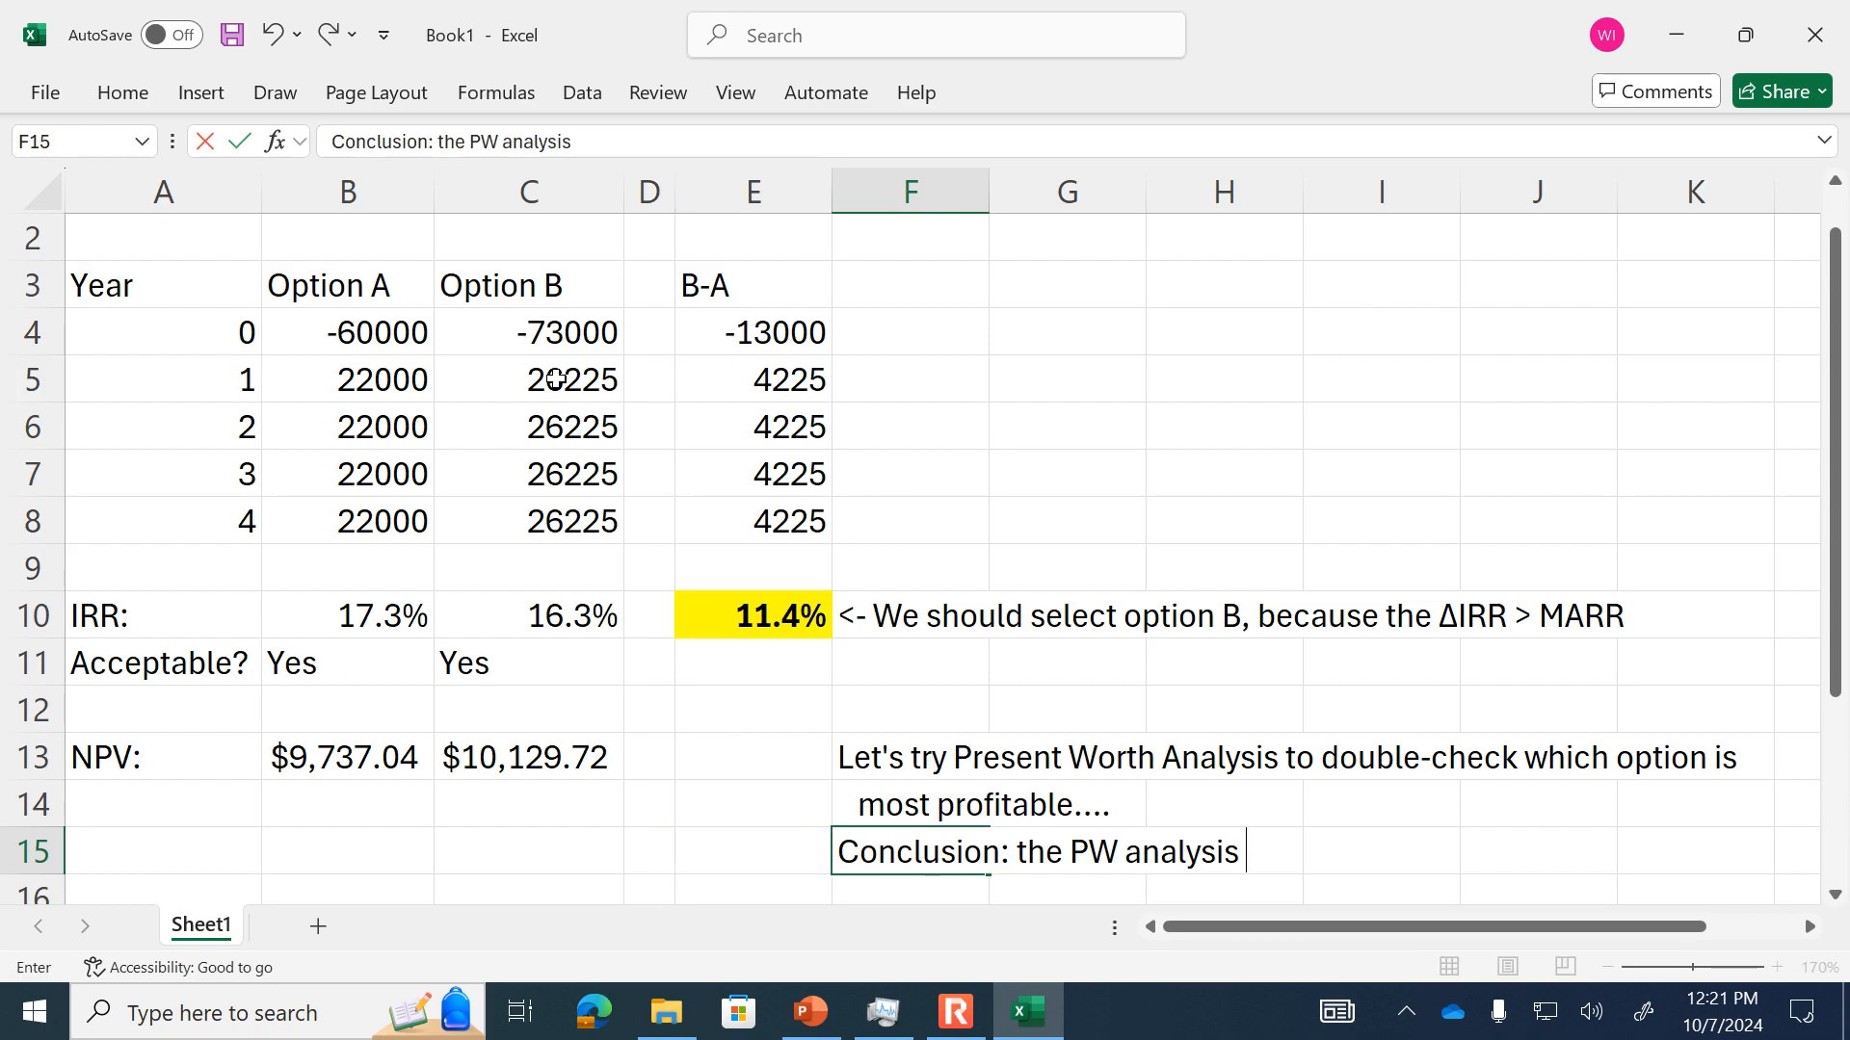
type("confirms t")
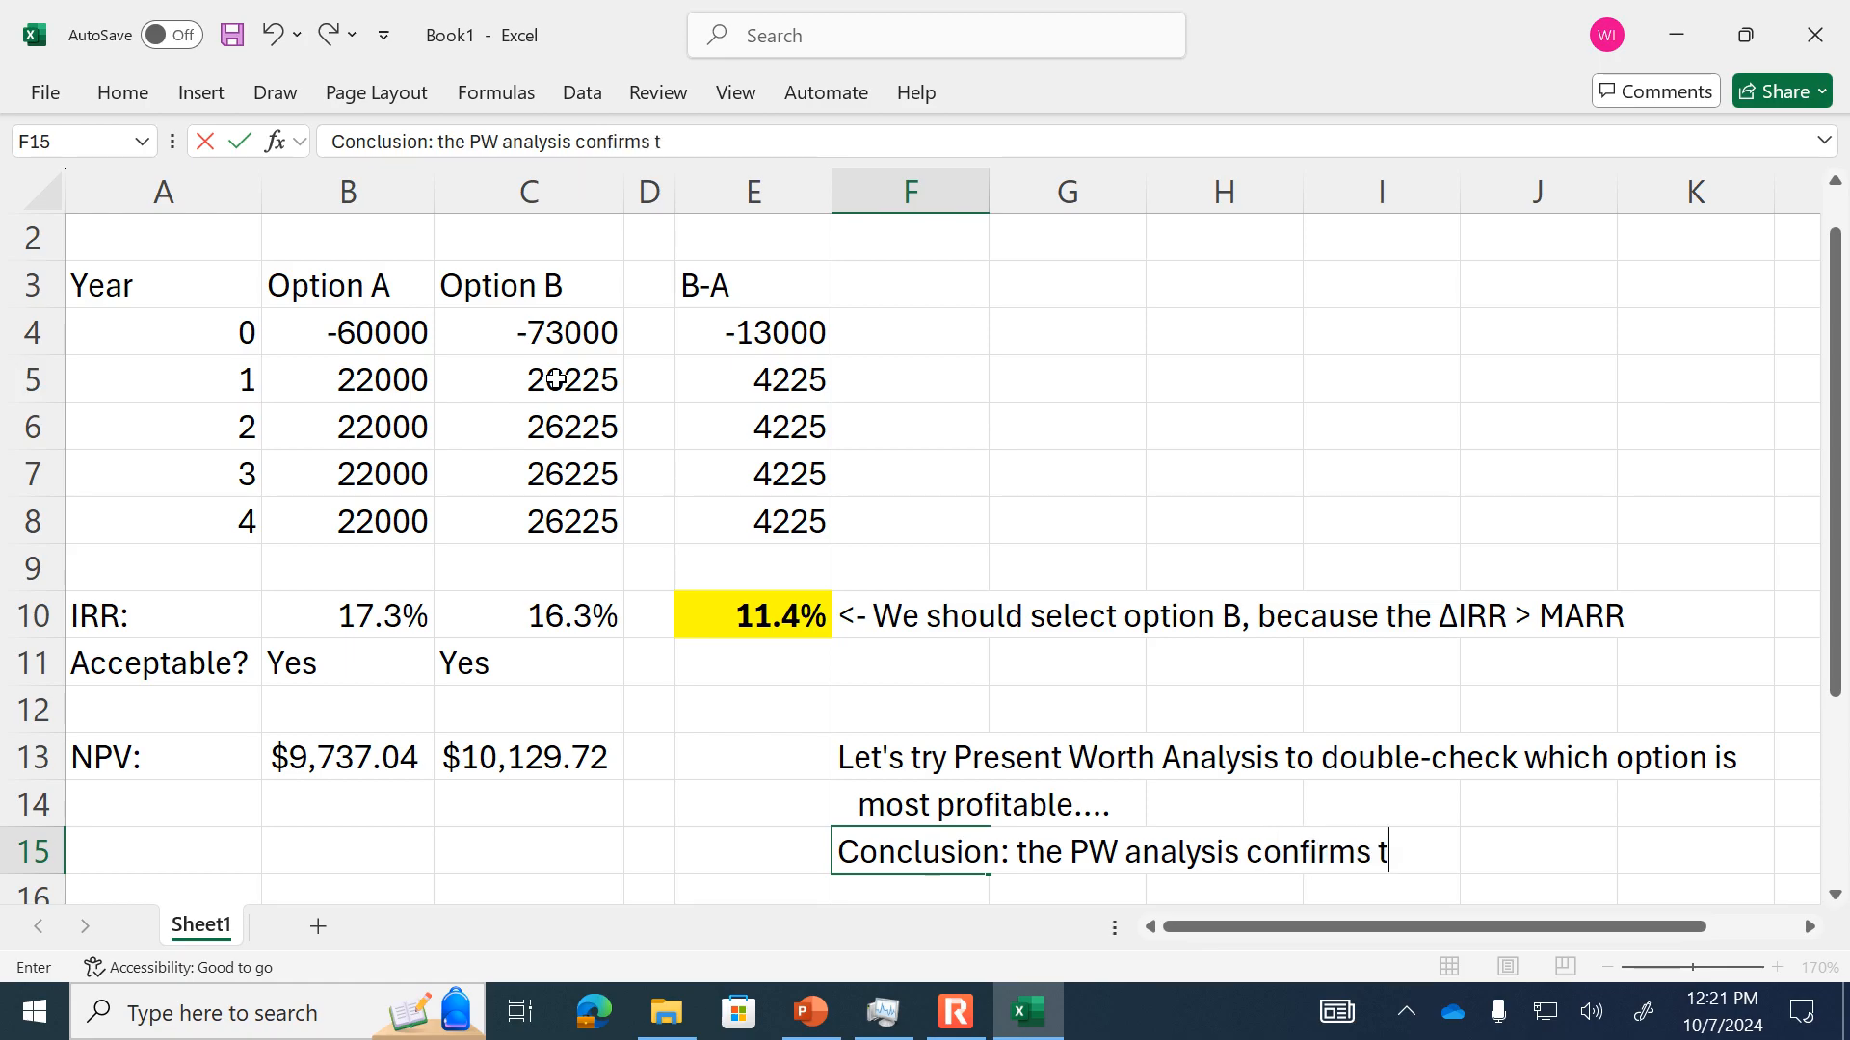
type("hat Option B is best.")
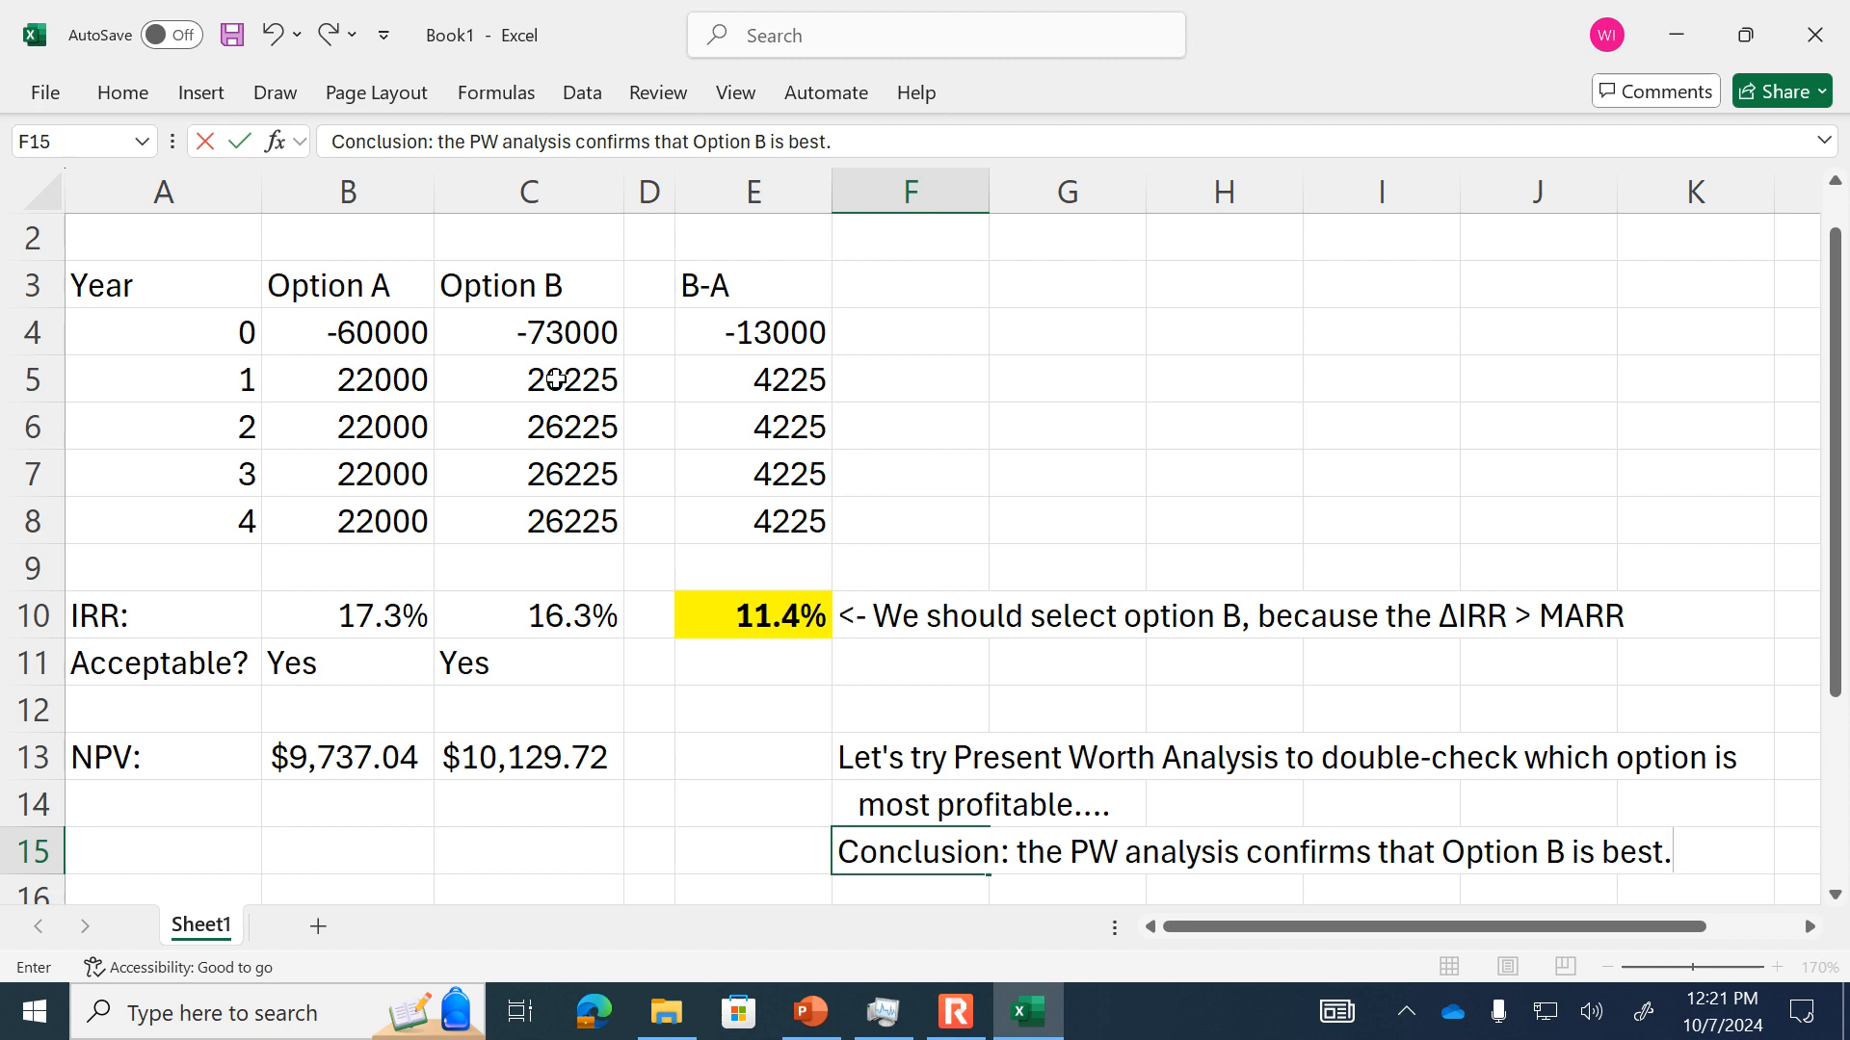
key("Return")
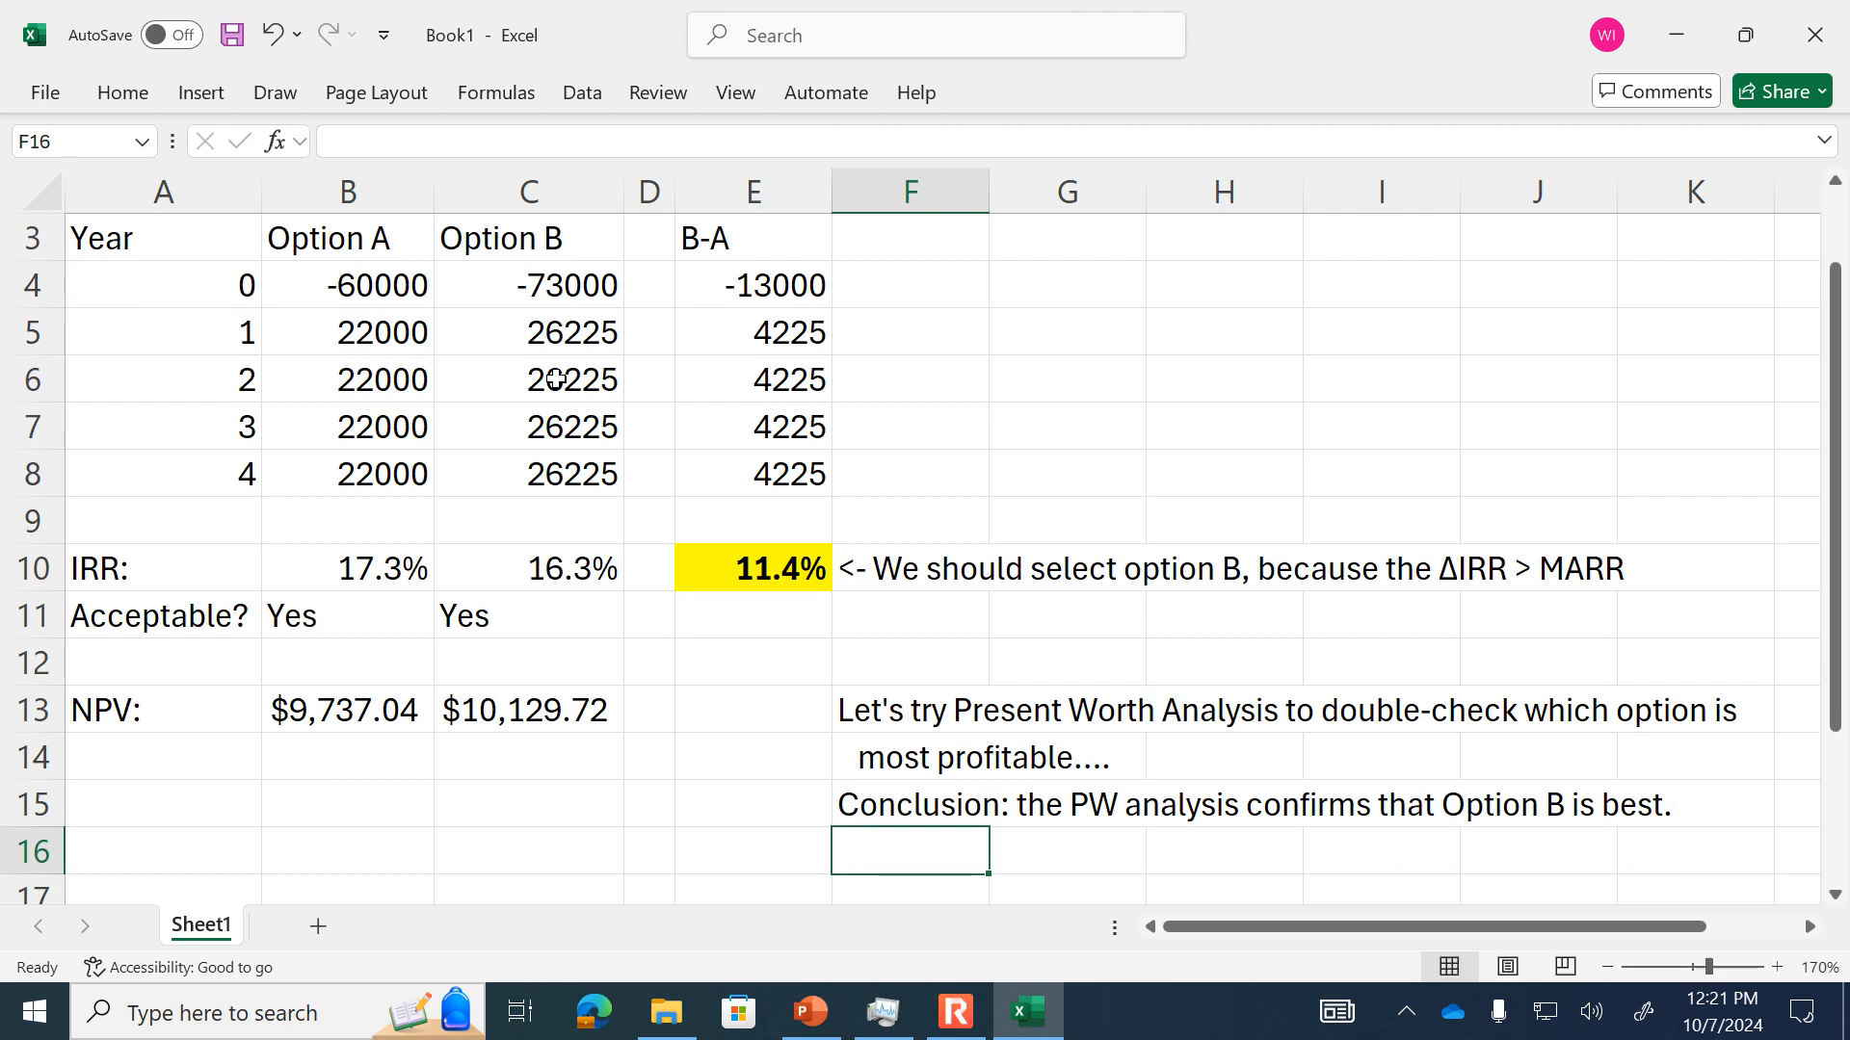
scroll(834, 550, "up", 1)
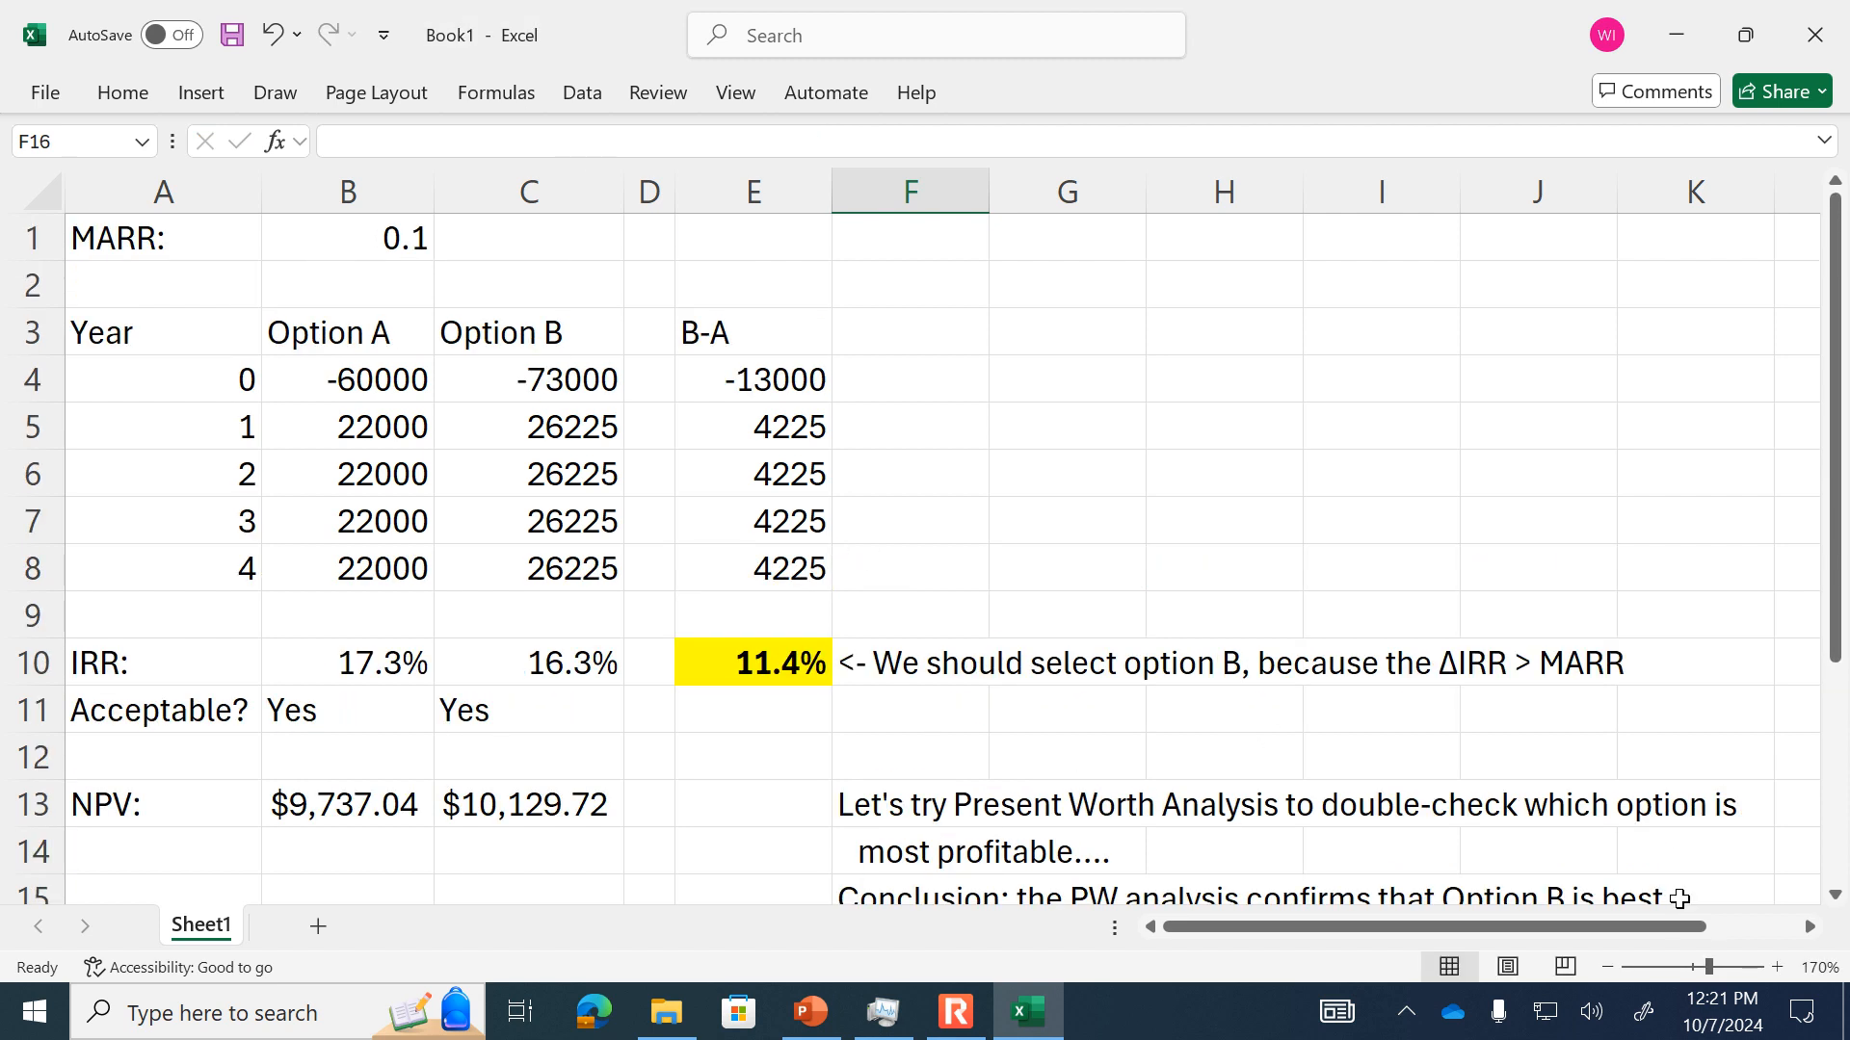
- Widen column C so Option B's net present value fits in its cell at 150% zoom
left_click(1608, 968)
left_click(1609, 969)
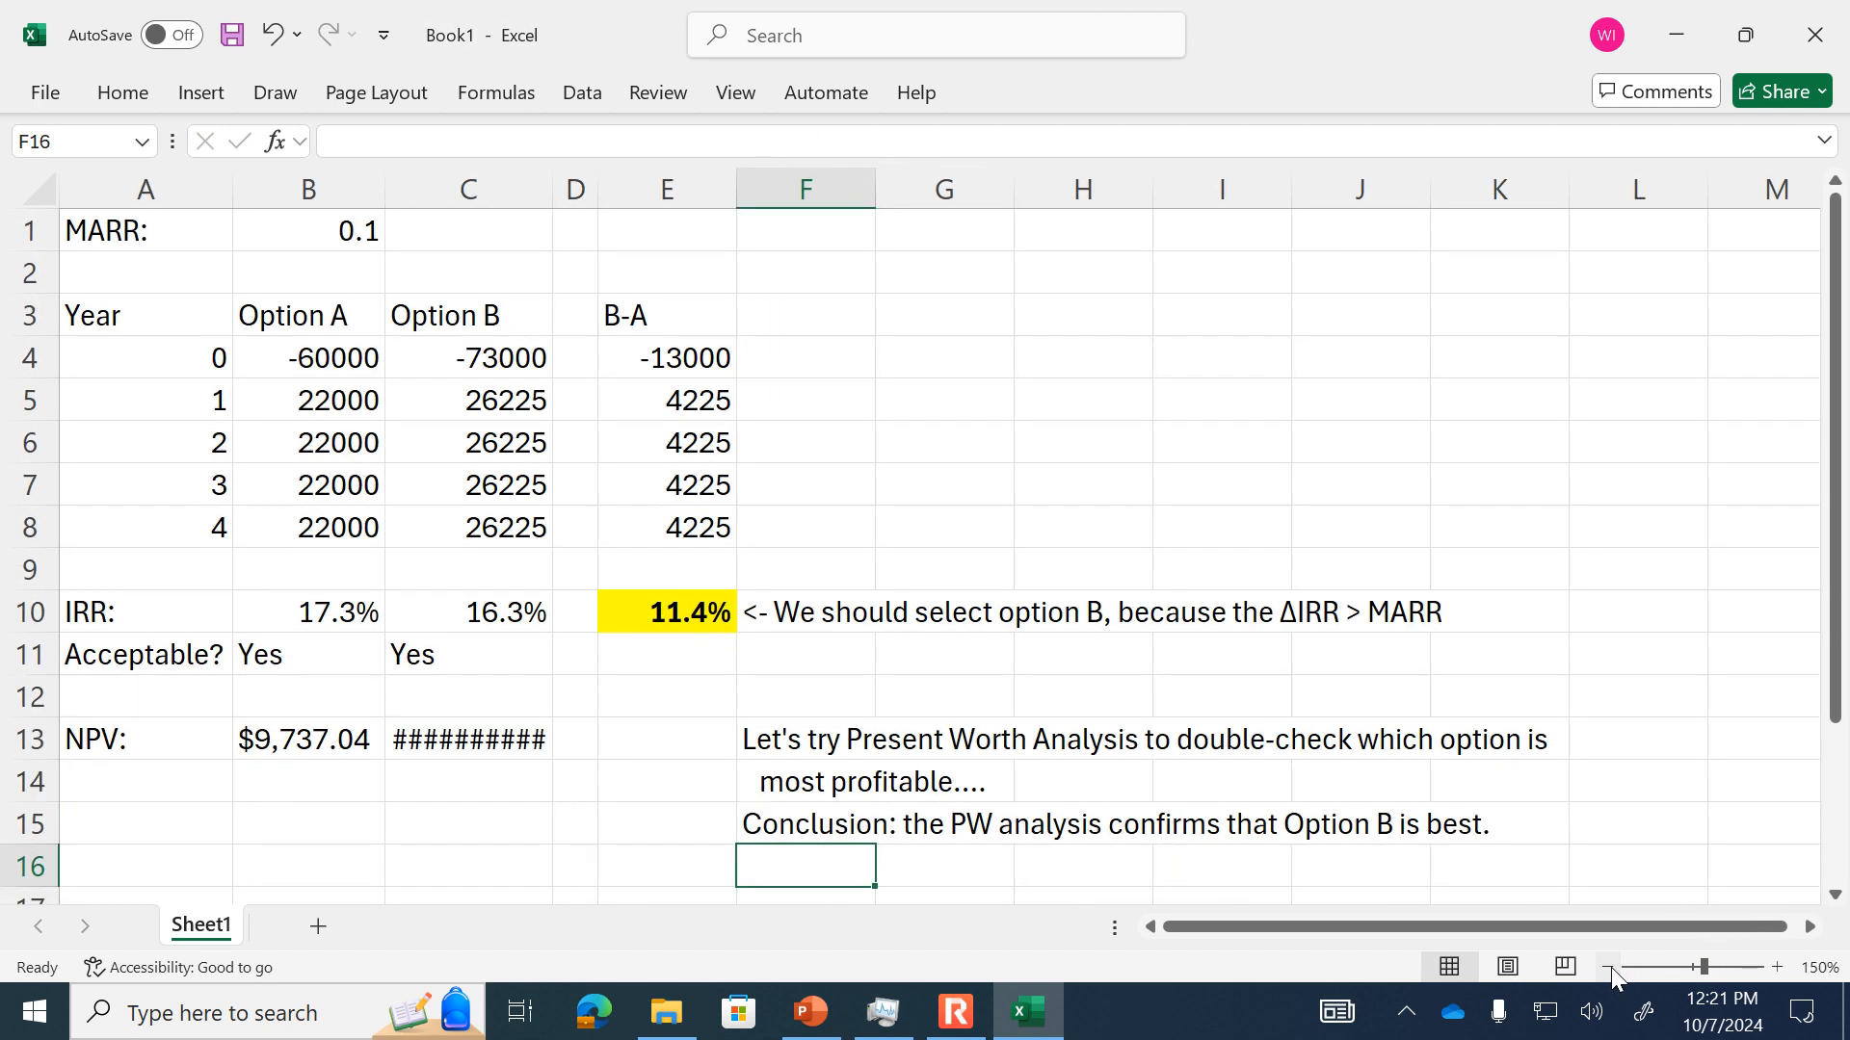
left_click_drag(552, 190, 587, 190)
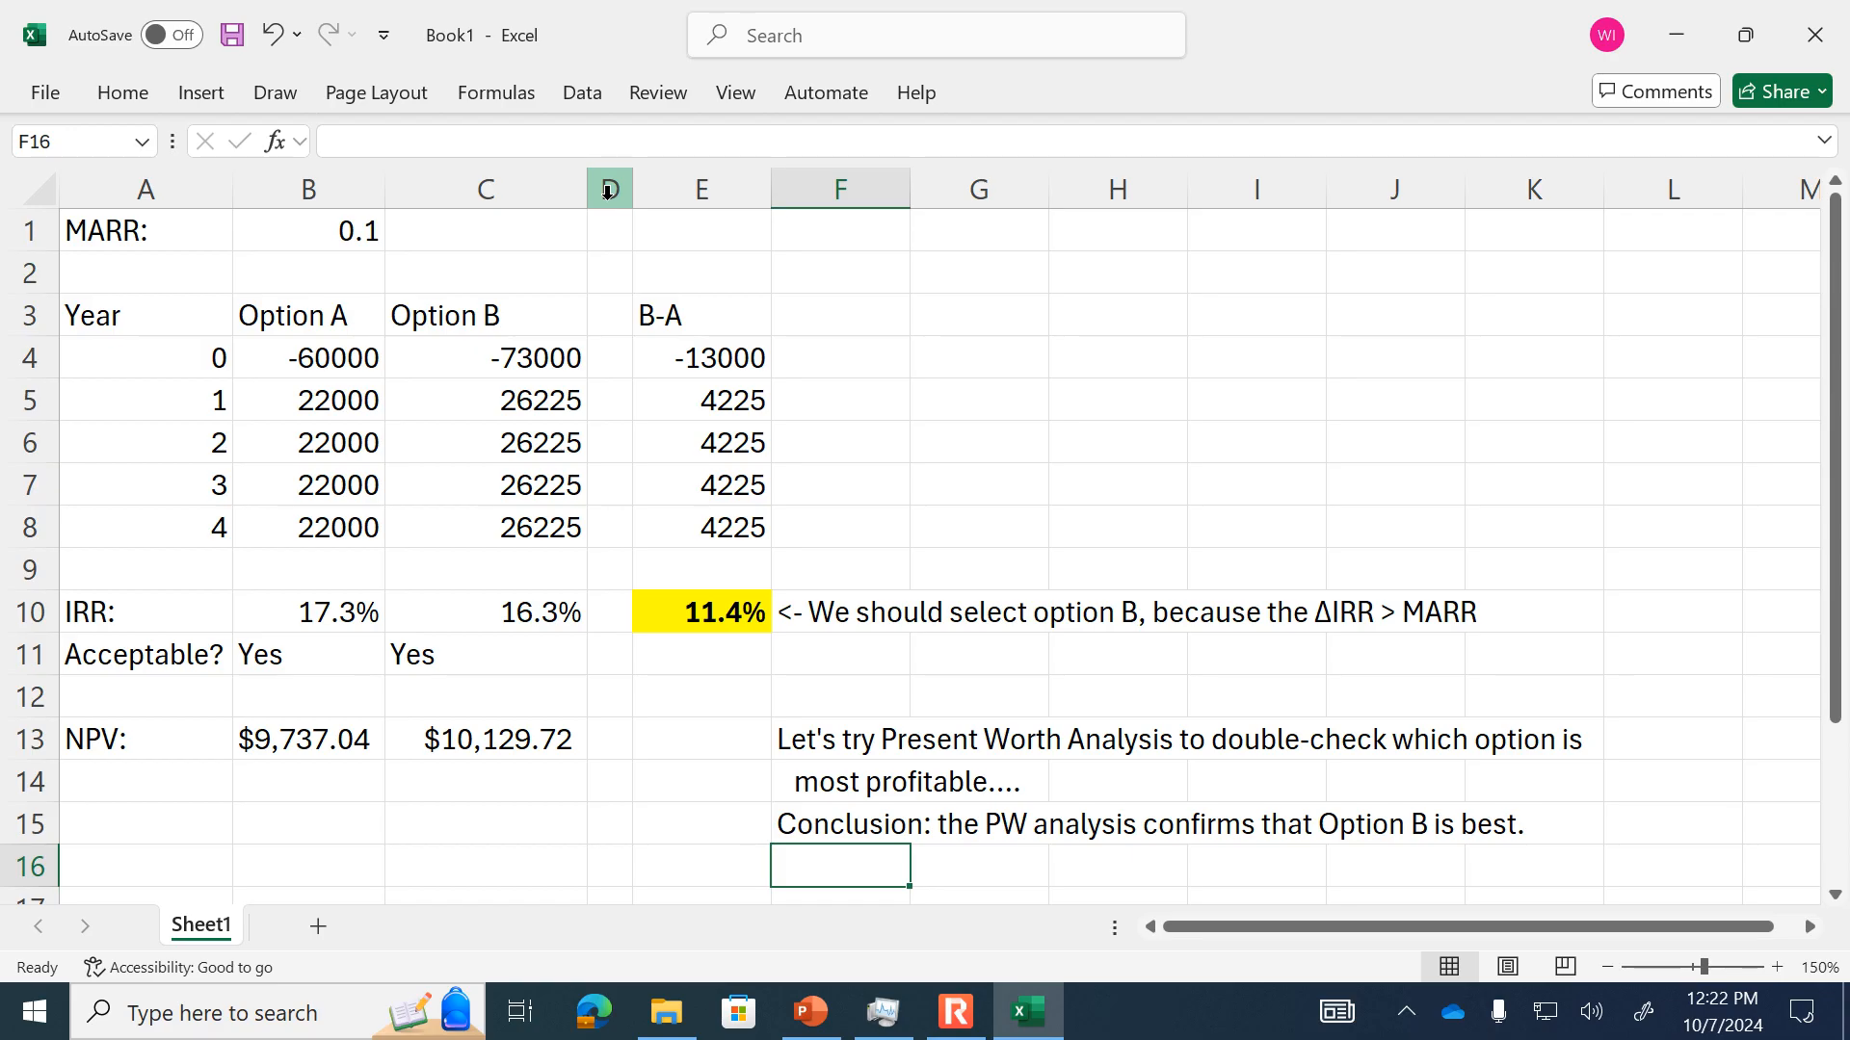
- Compare Options A and B by their net present values in row 13 and their cash flows in rows 4 to 6
left_click(469, 719)
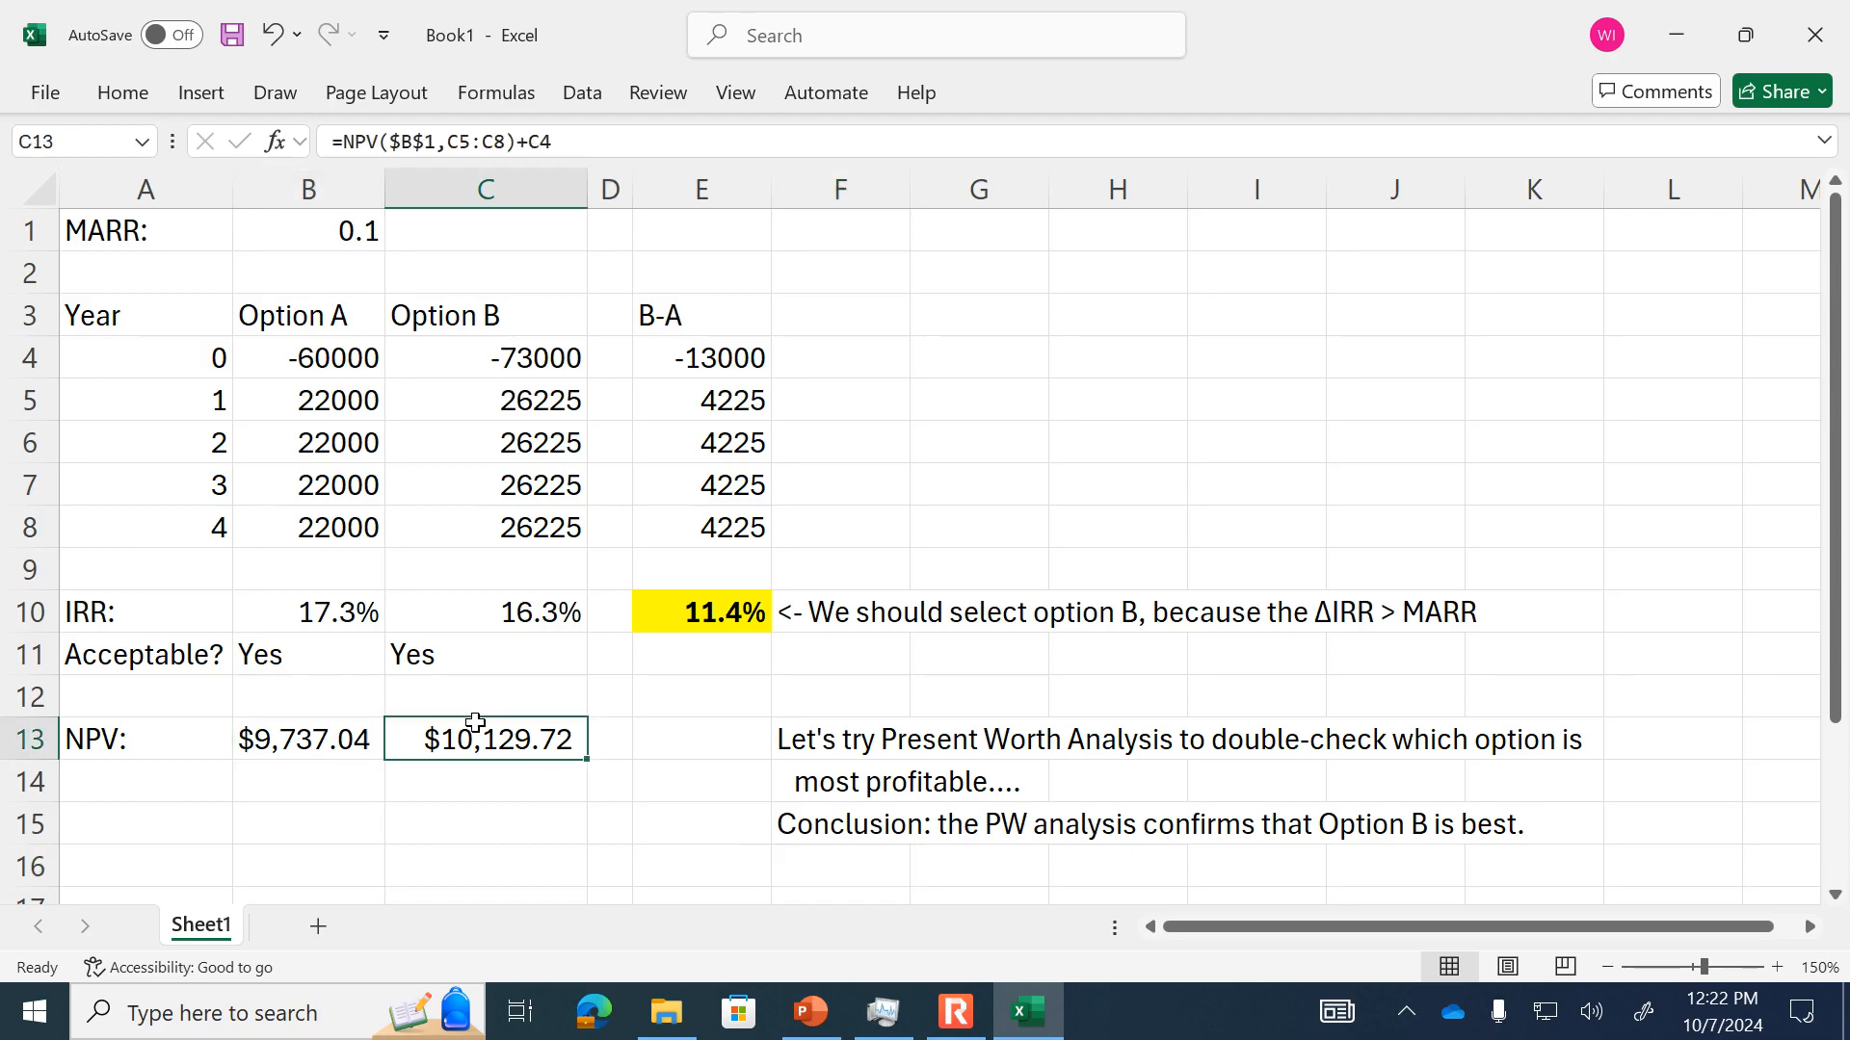
left_click(318, 737)
left_click(424, 737)
left_click(347, 734)
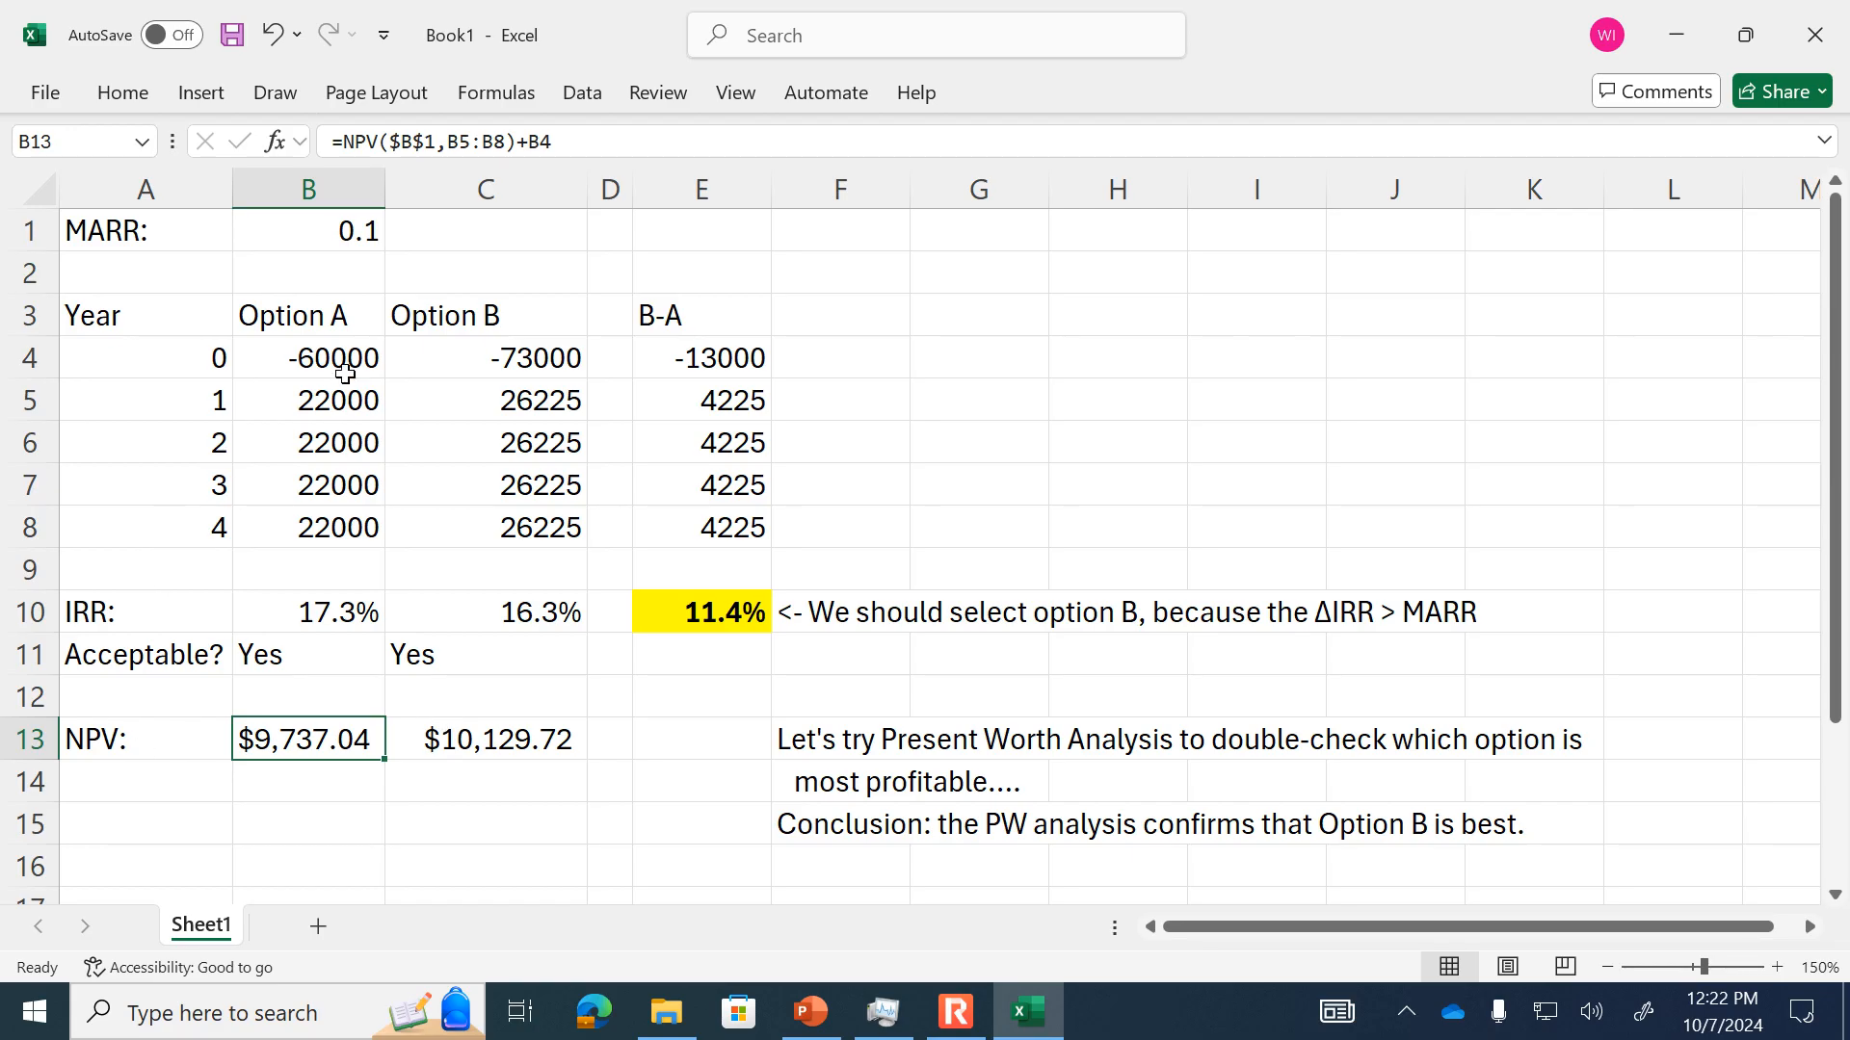
left_click(343, 364)
left_click(436, 401)
left_click(443, 353)
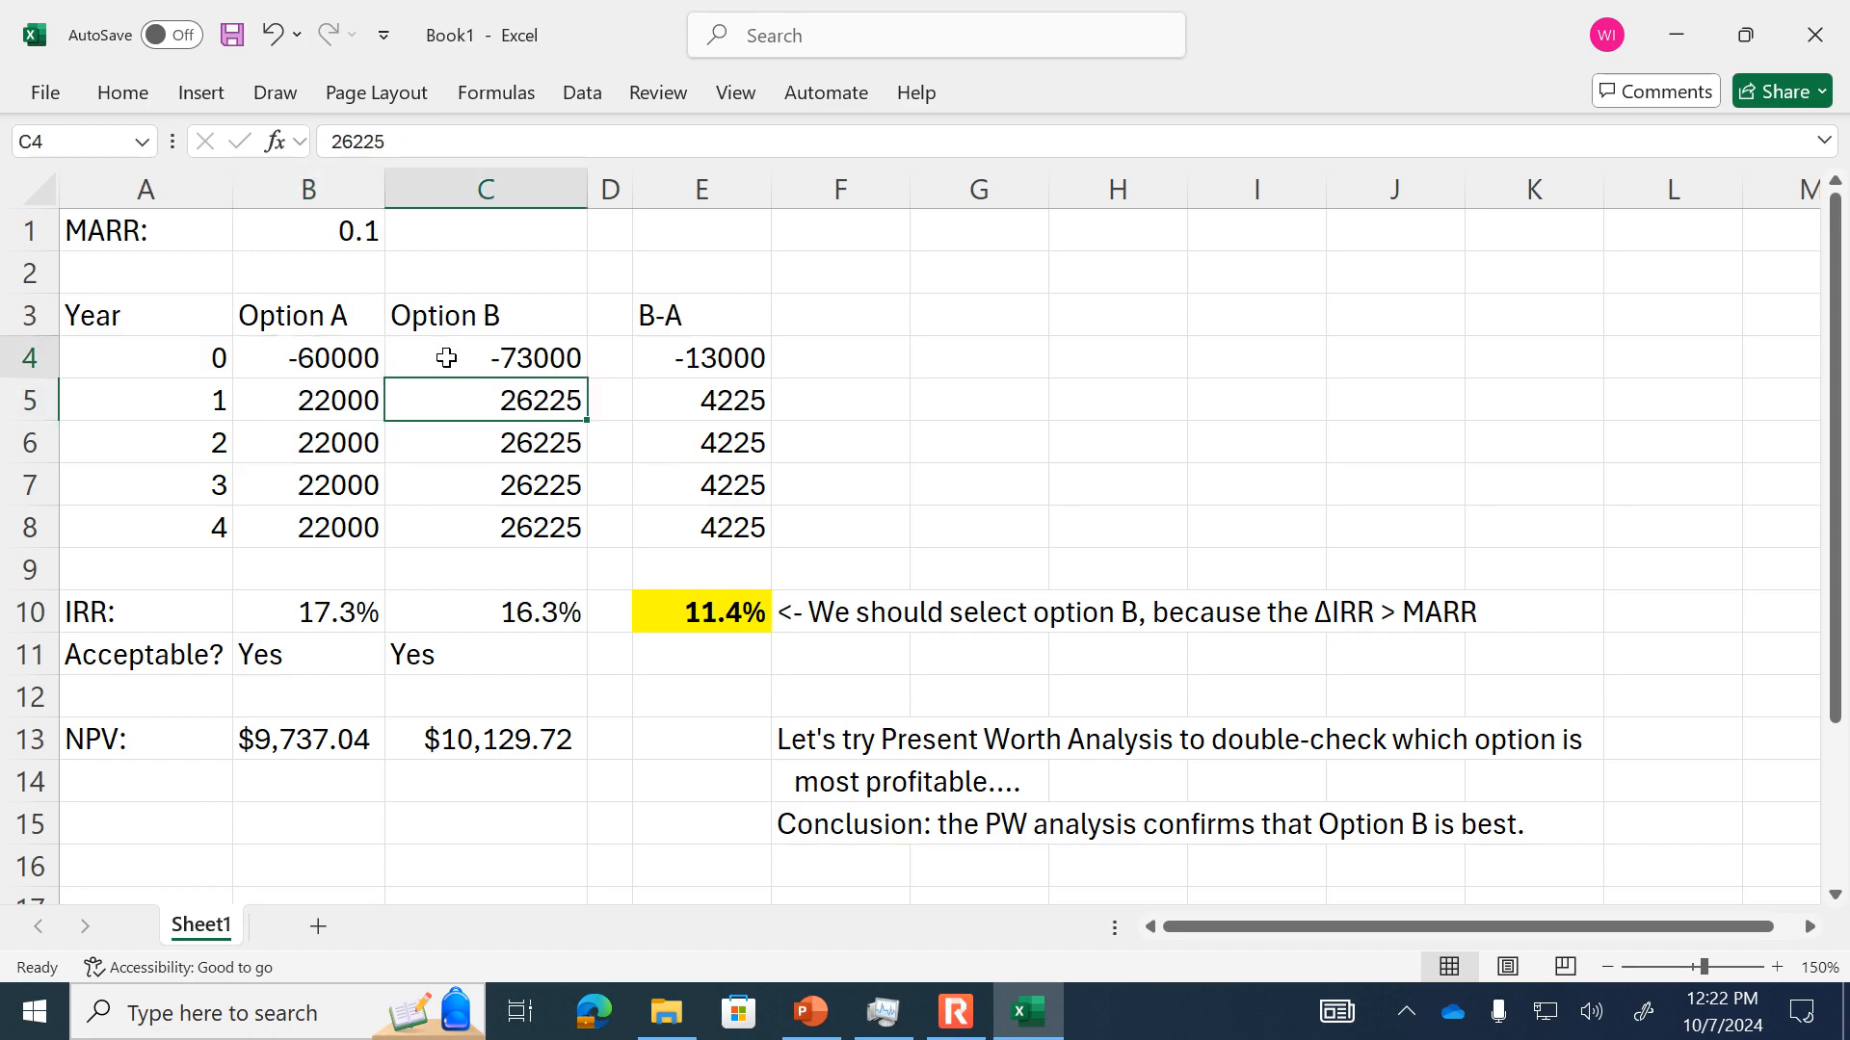
left_click(441, 388)
left_click(382, 410)
left_click(438, 413)
left_click(362, 409)
left_click(424, 406)
left_click(370, 407)
left_click(424, 406)
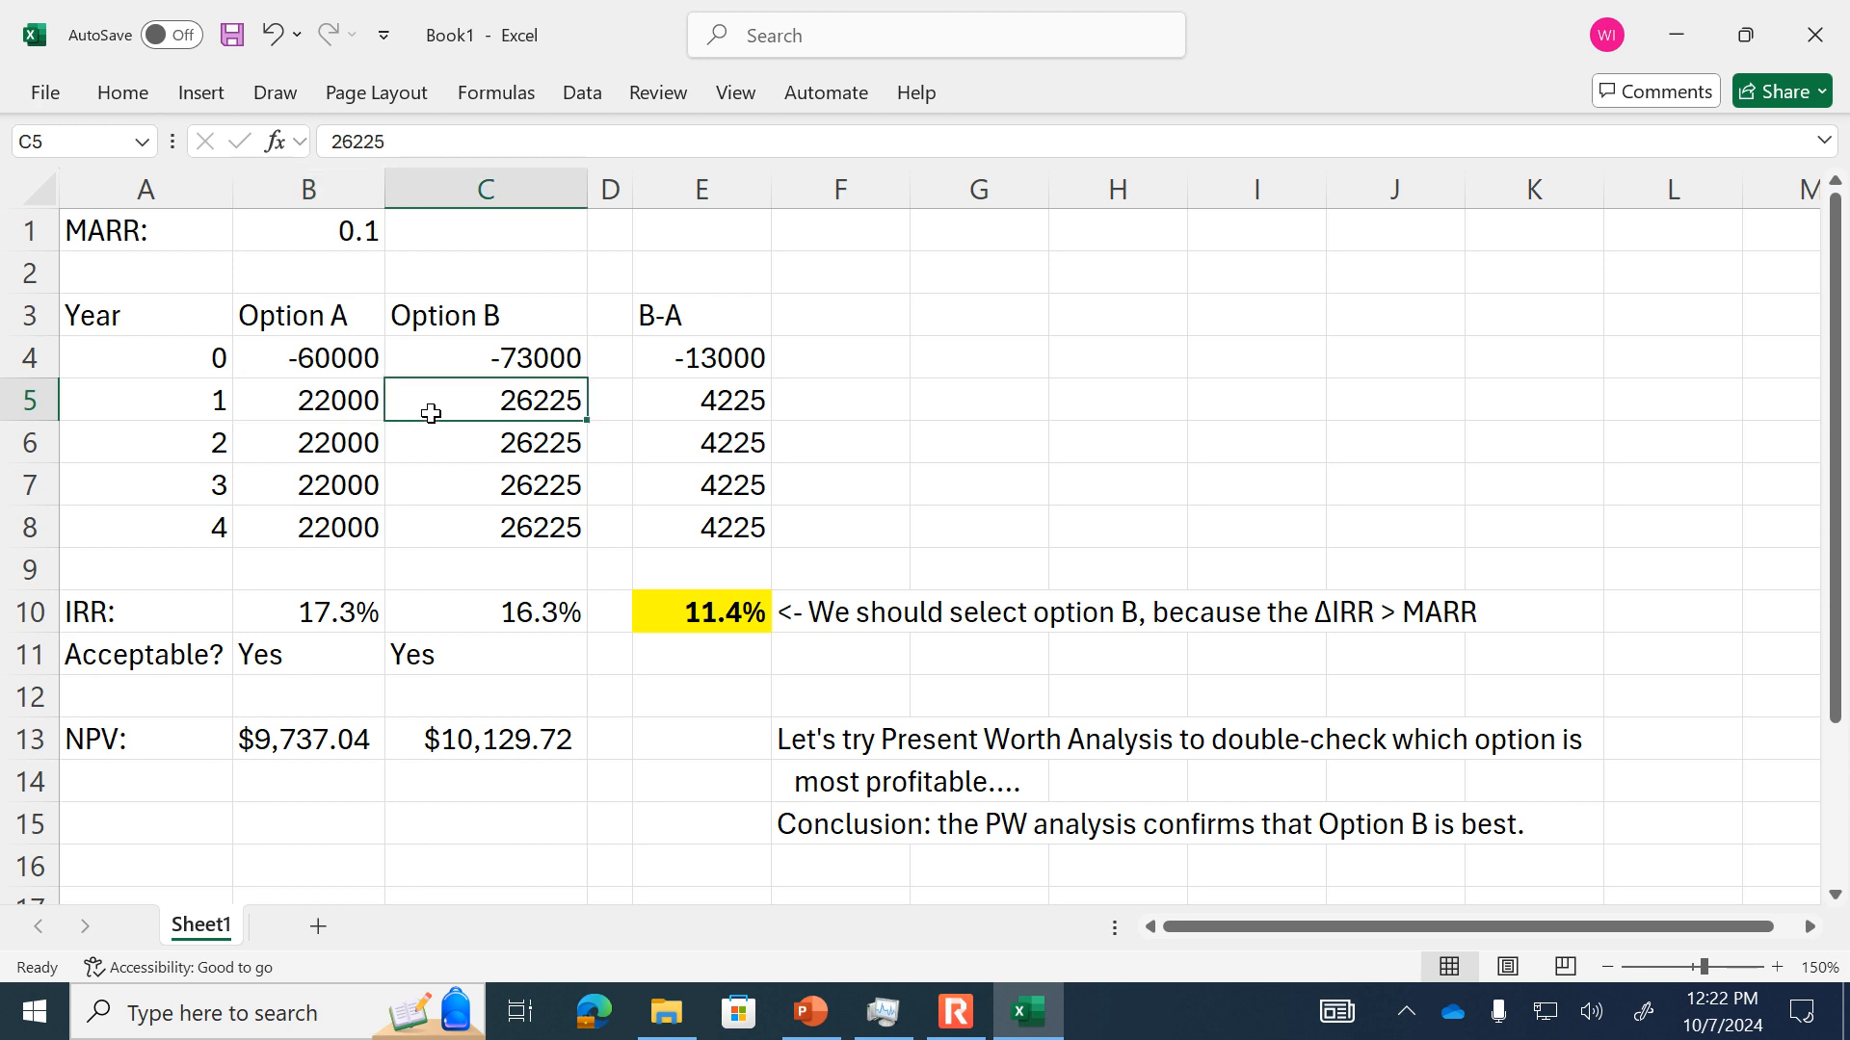
left_click(339, 443)
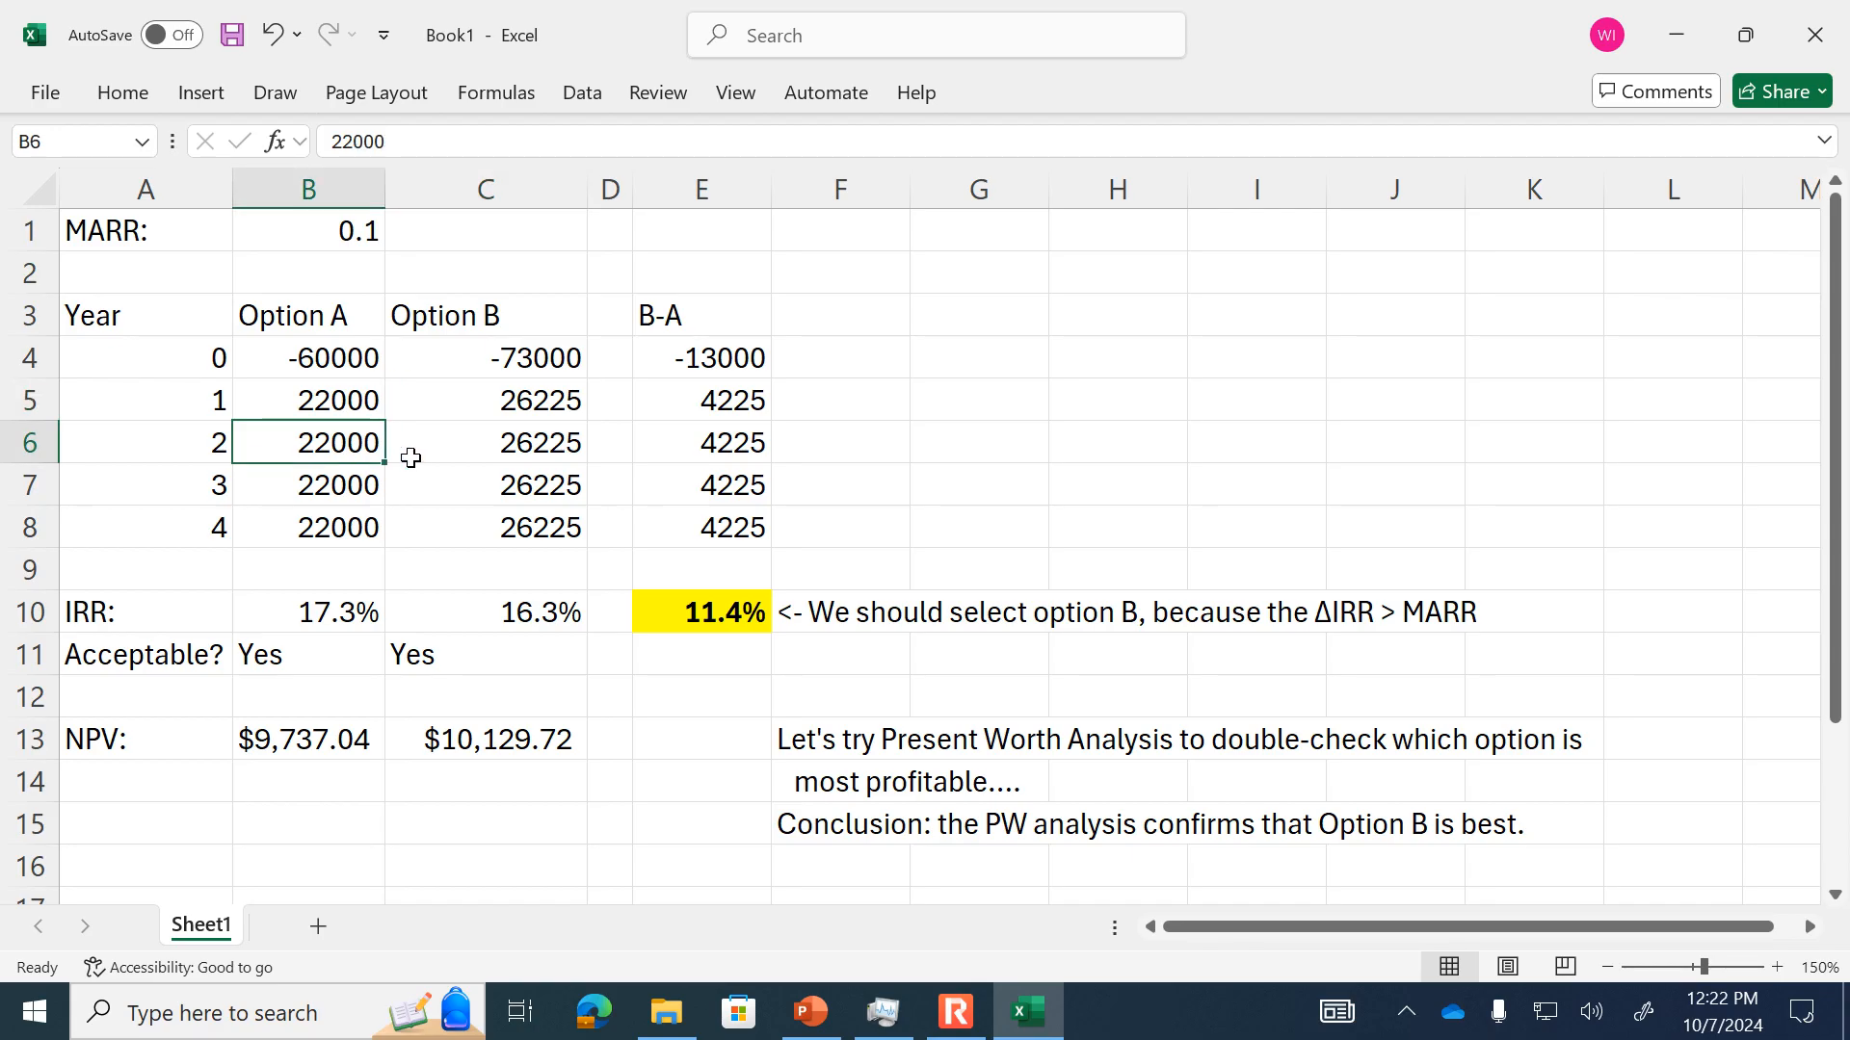
left_click(494, 431)
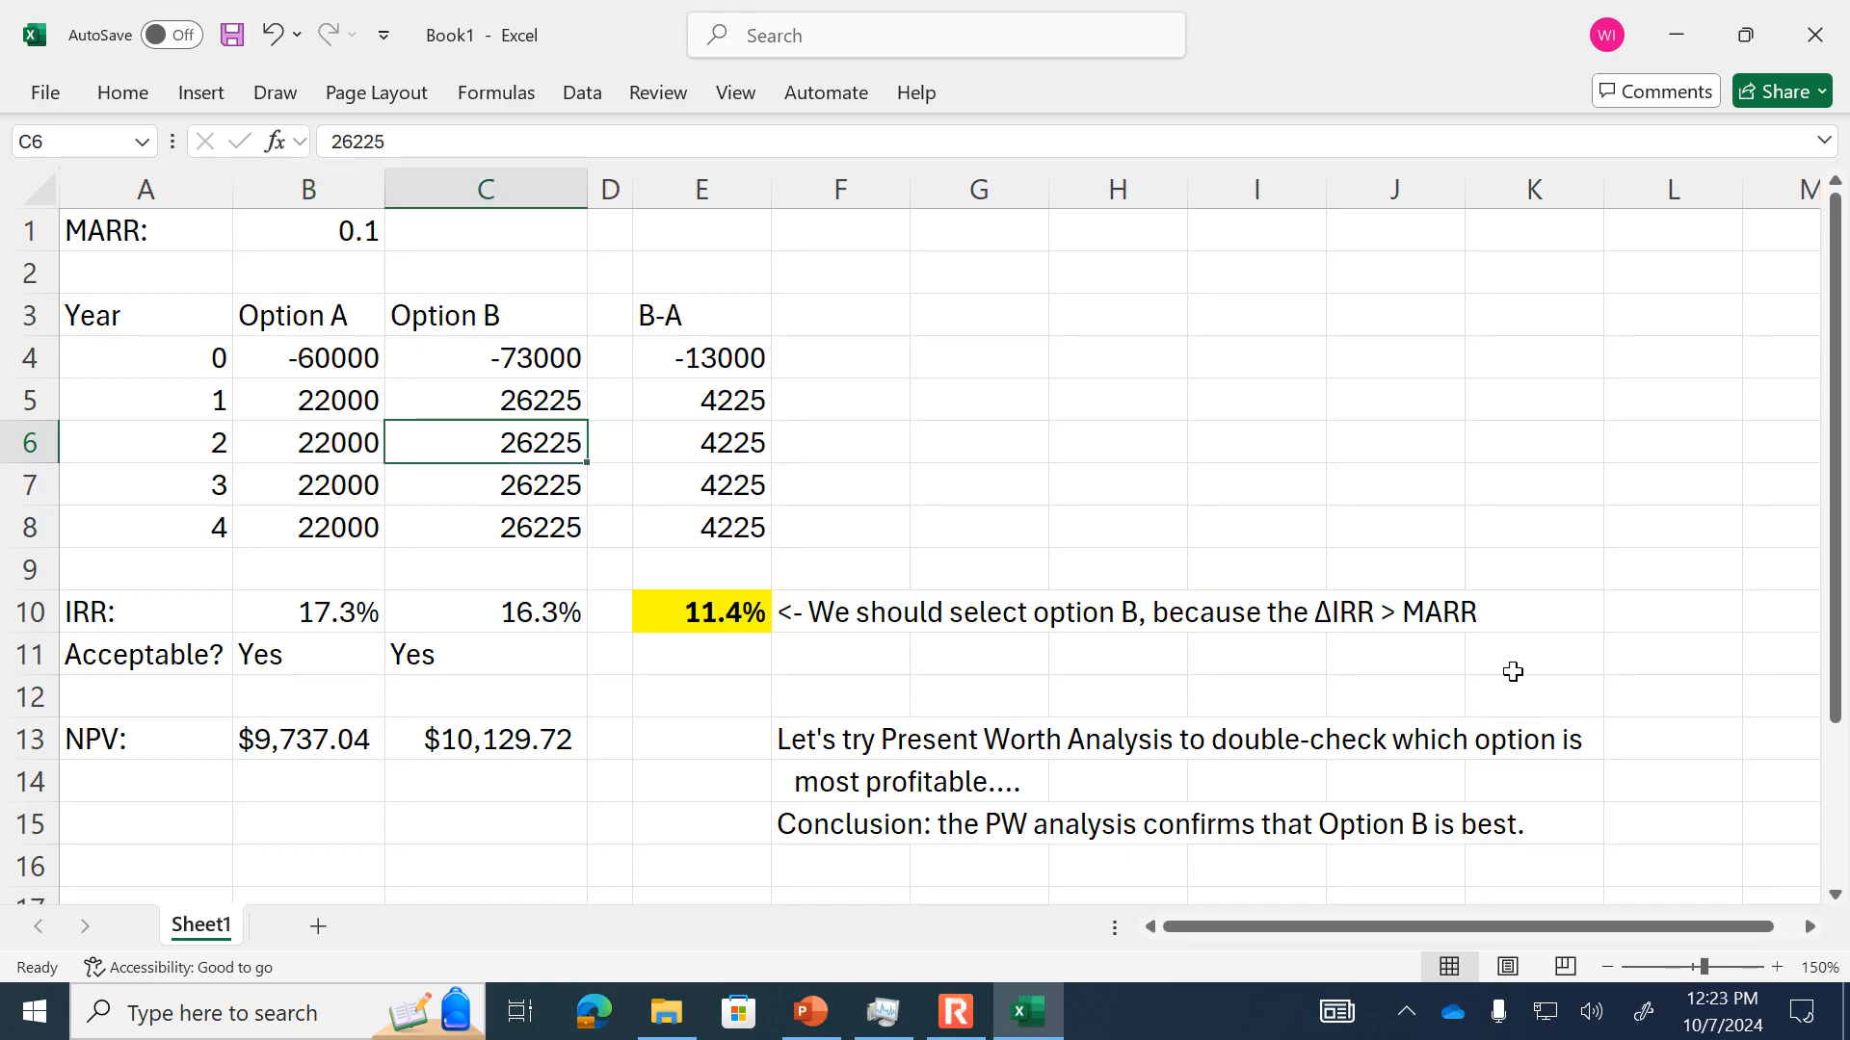
- Review the incremental IRR in E10 against the MARR in B1, along with the B-A cash flows in E3:E8
left_click(725, 612)
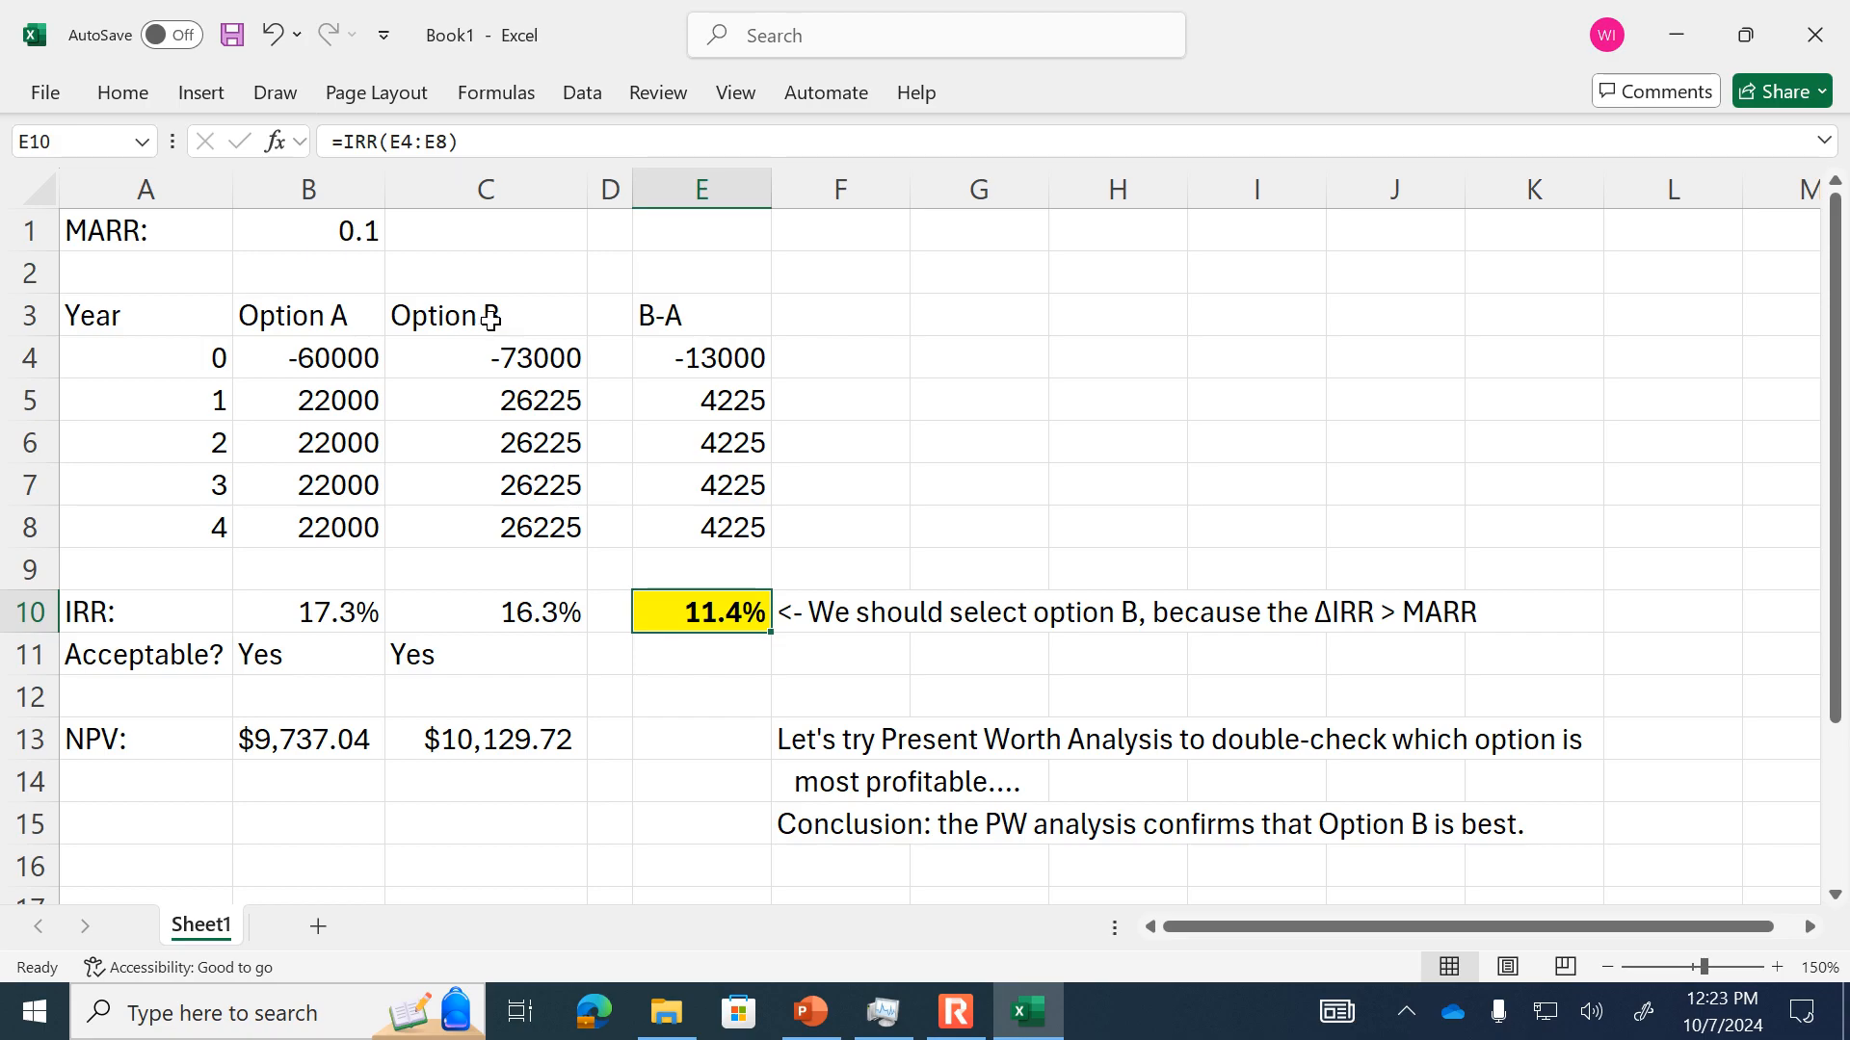
left_click(353, 241)
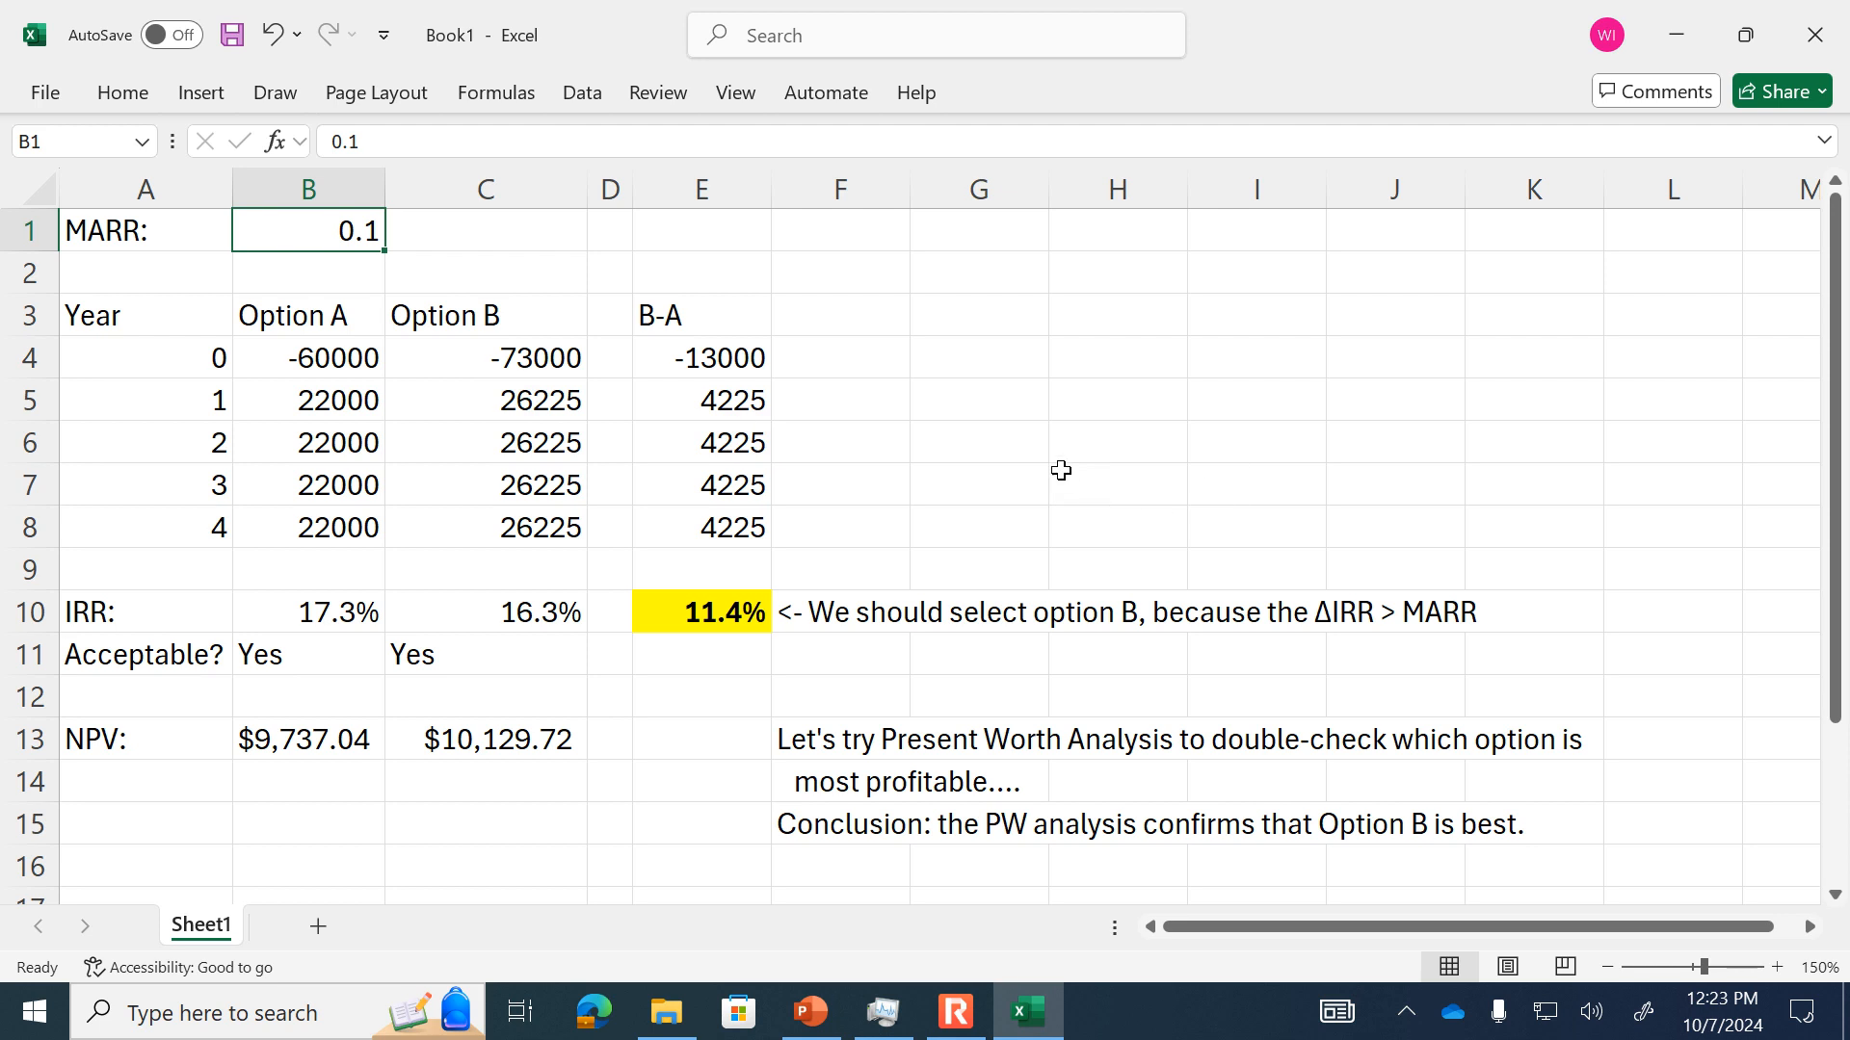
left_click_drag(731, 326, 717, 520)
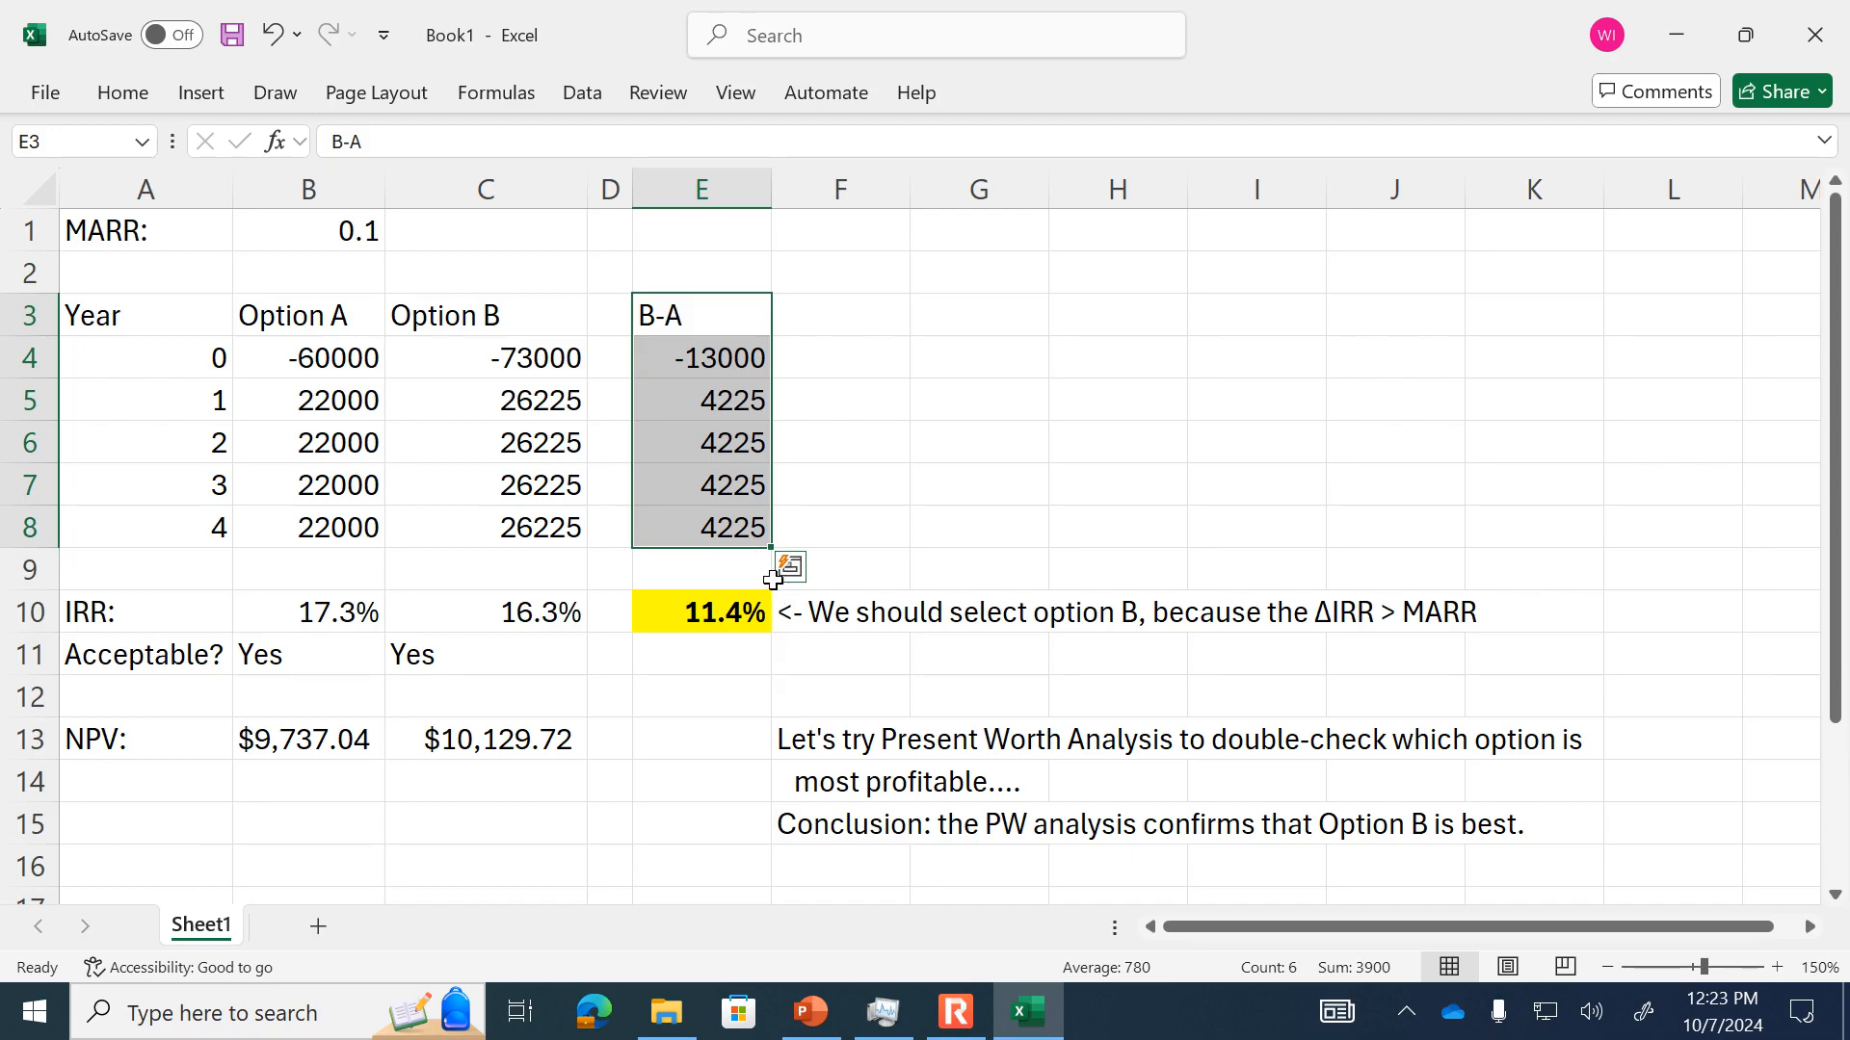
- Switch to PowerPoint and view the "Incremental Analysis: Illustration" slide full screen, closing the slide show when done
left_click(796, 1034)
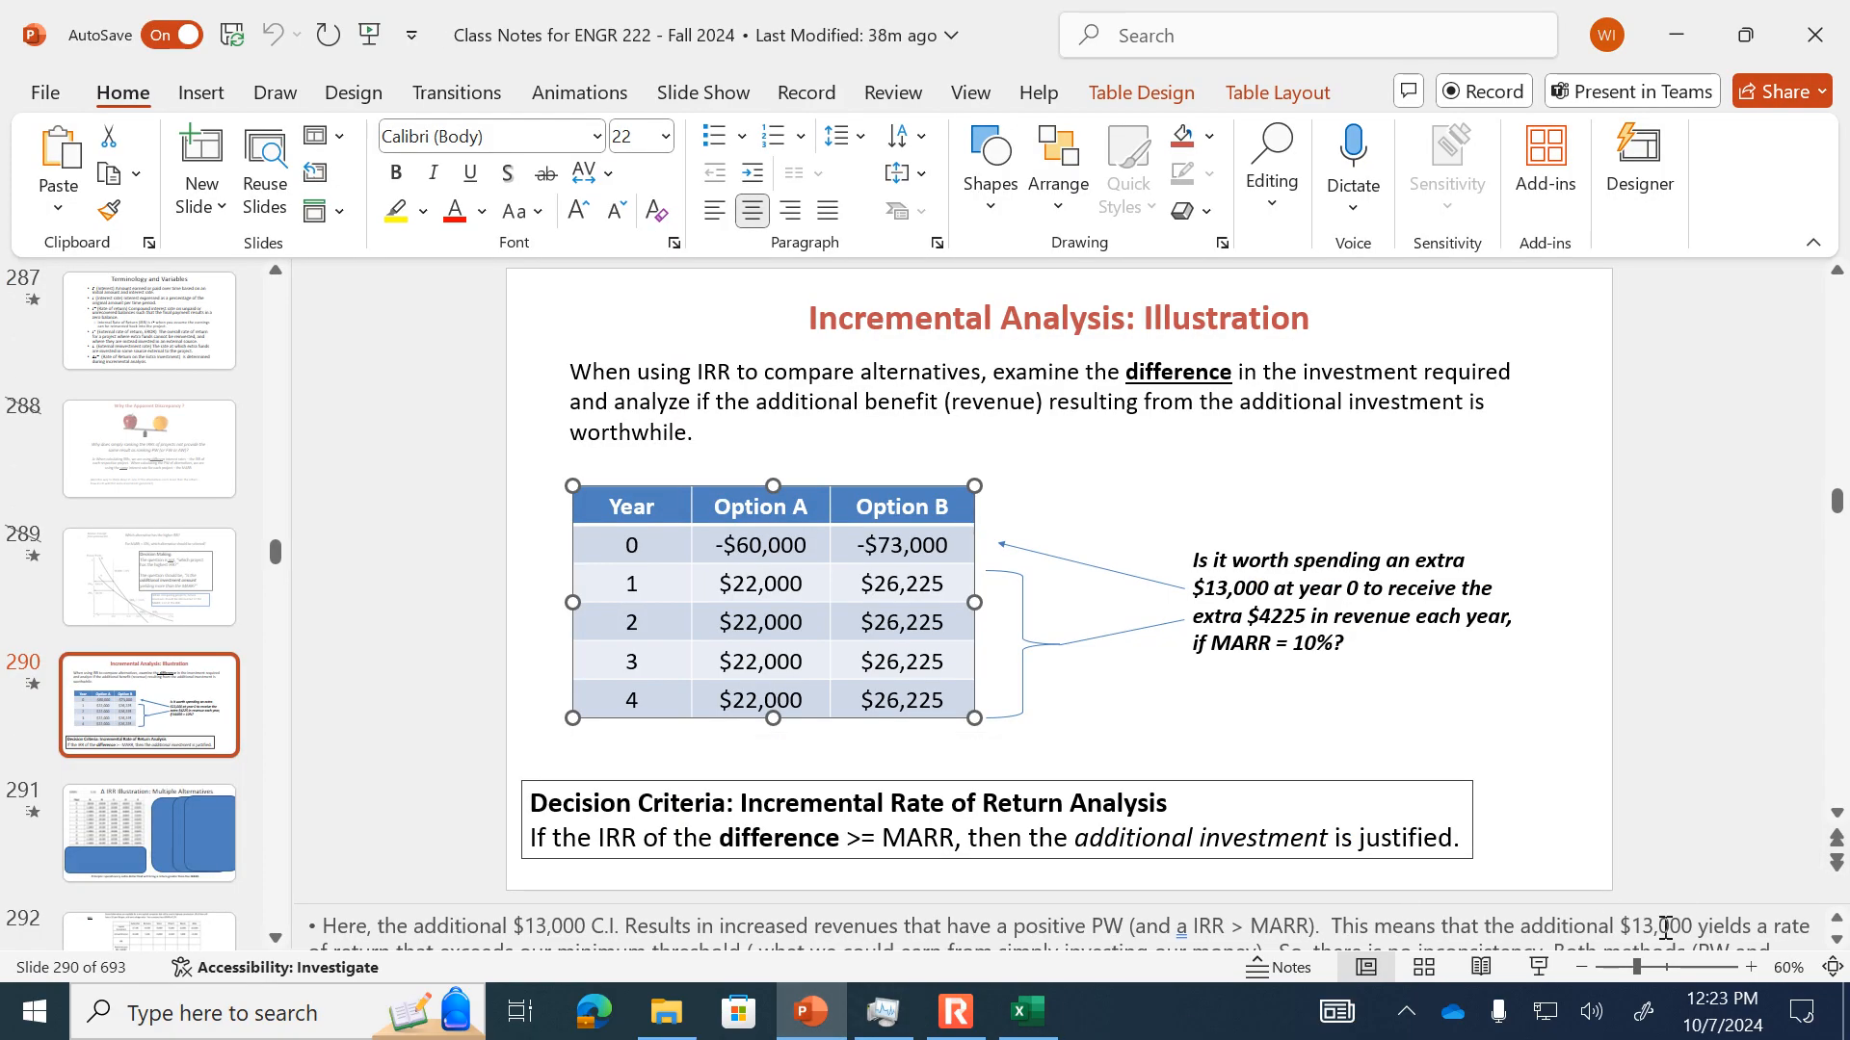
left_click(1539, 967)
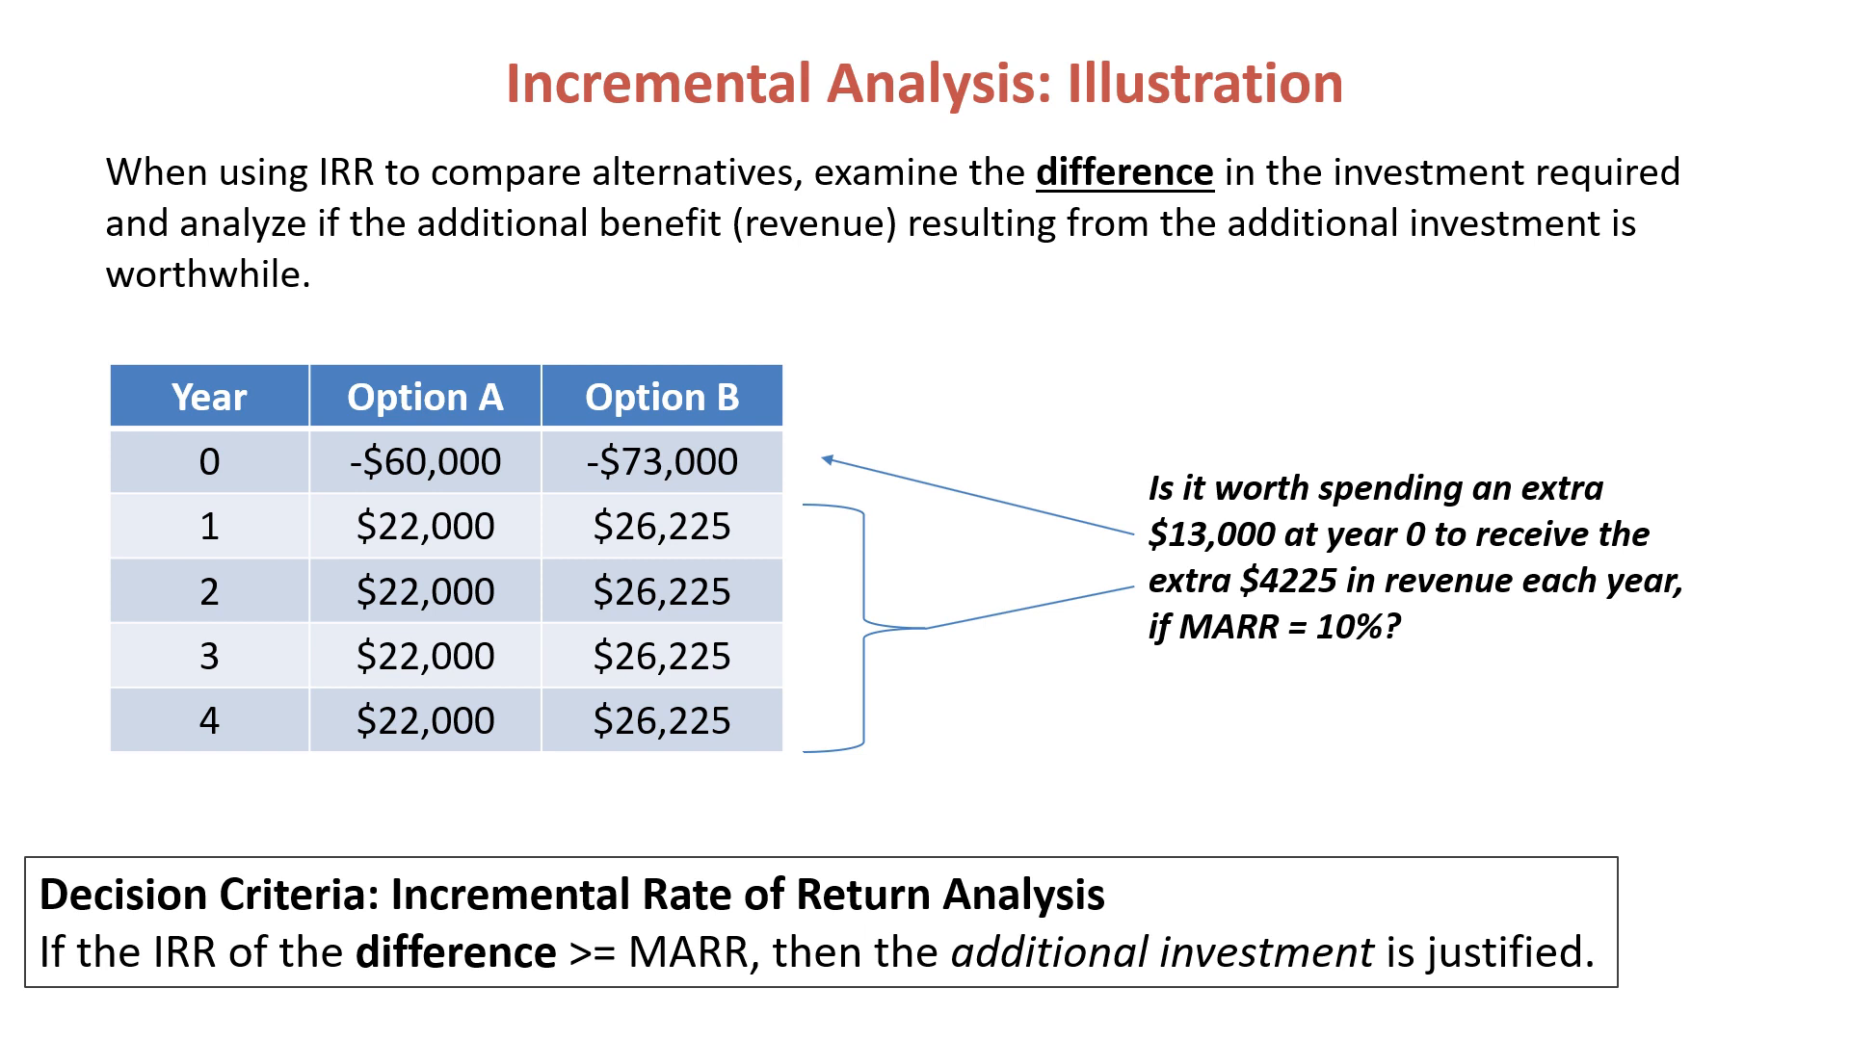
key("Escape")
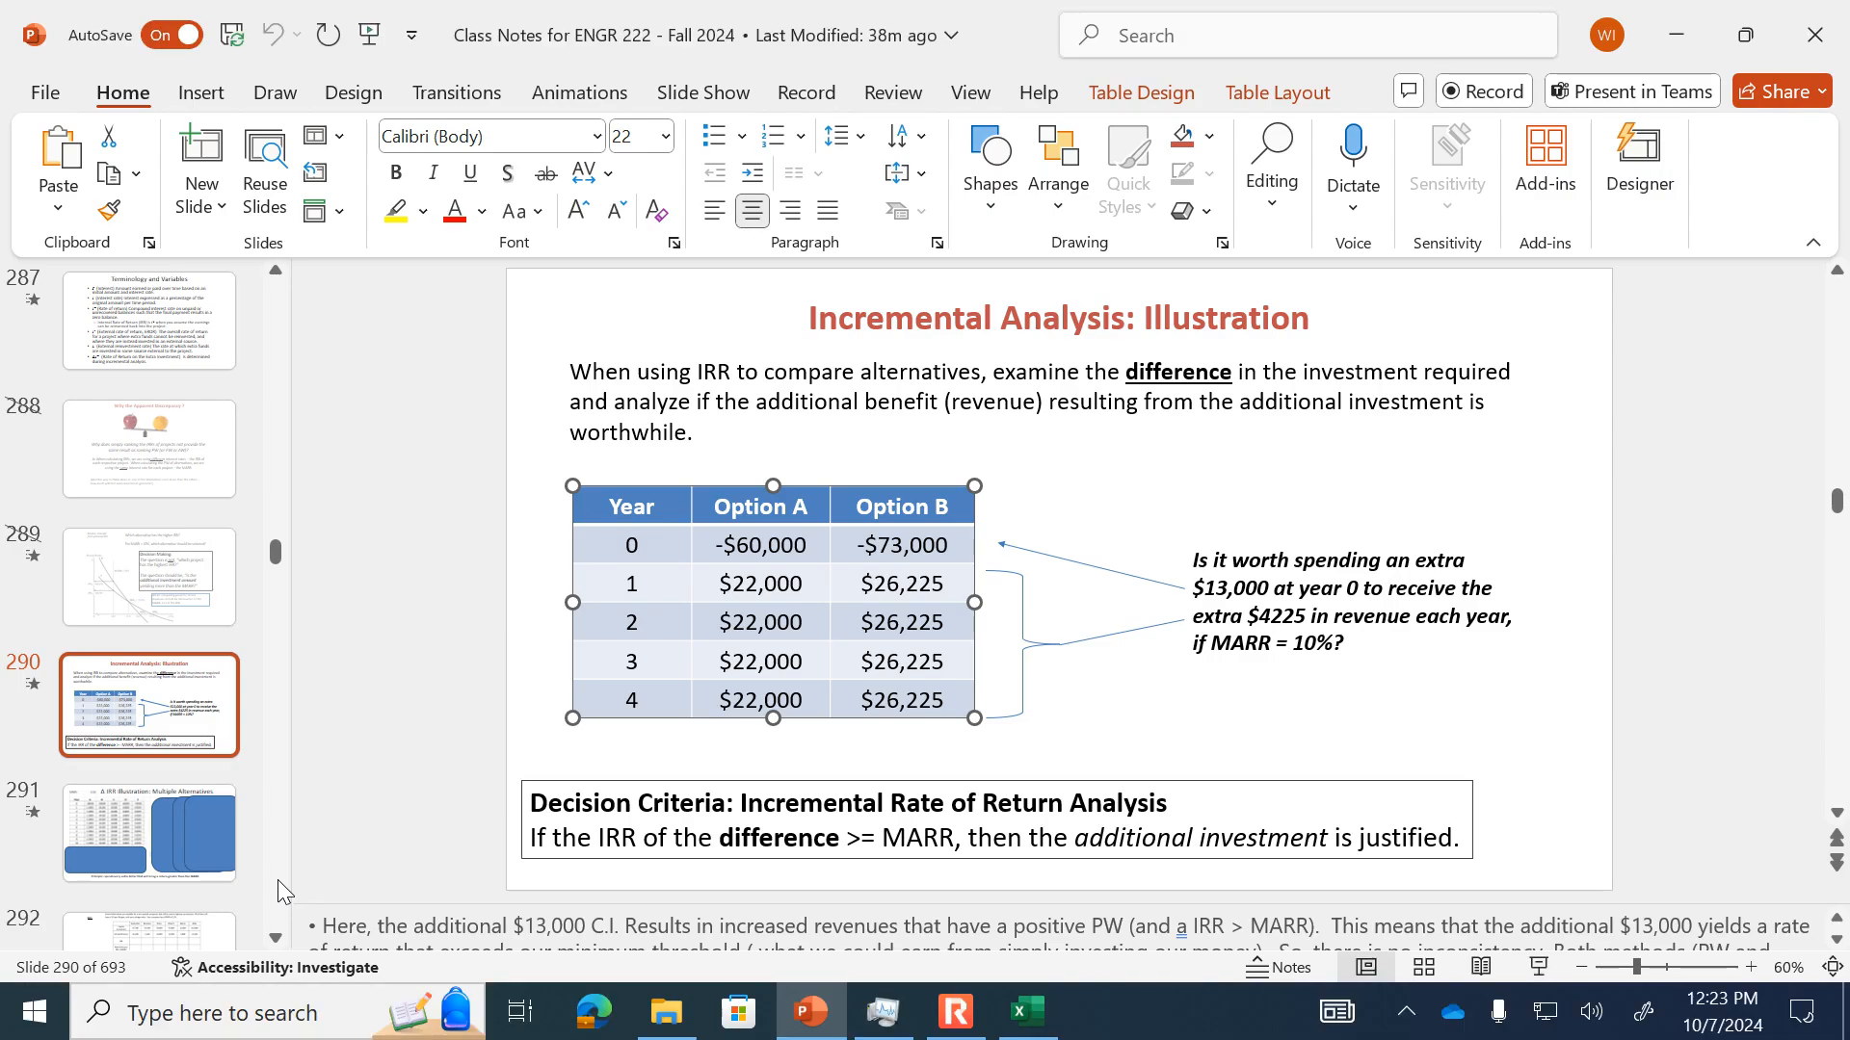
- Return to Excel and reread the notes in F10 and F13 alongside the incremental IRR in E10
left_click(1037, 1027)
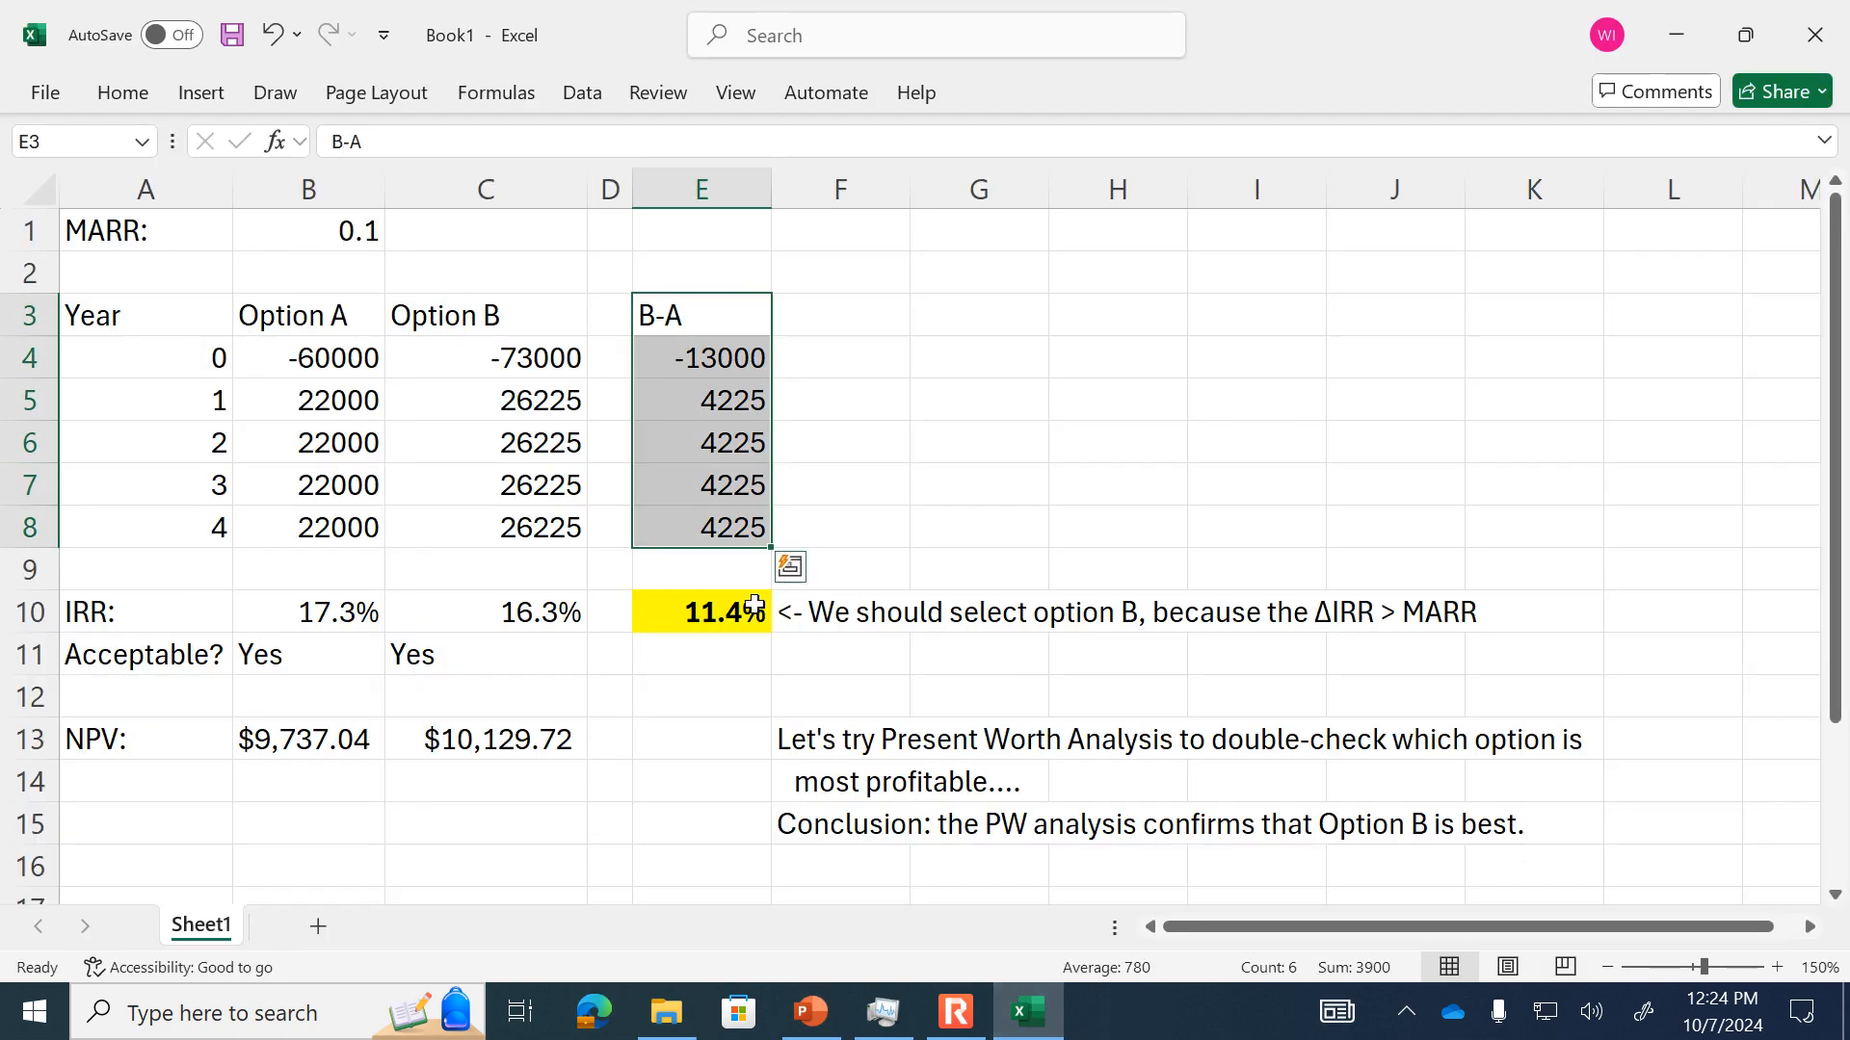
left_click(828, 614)
left_click(838, 735)
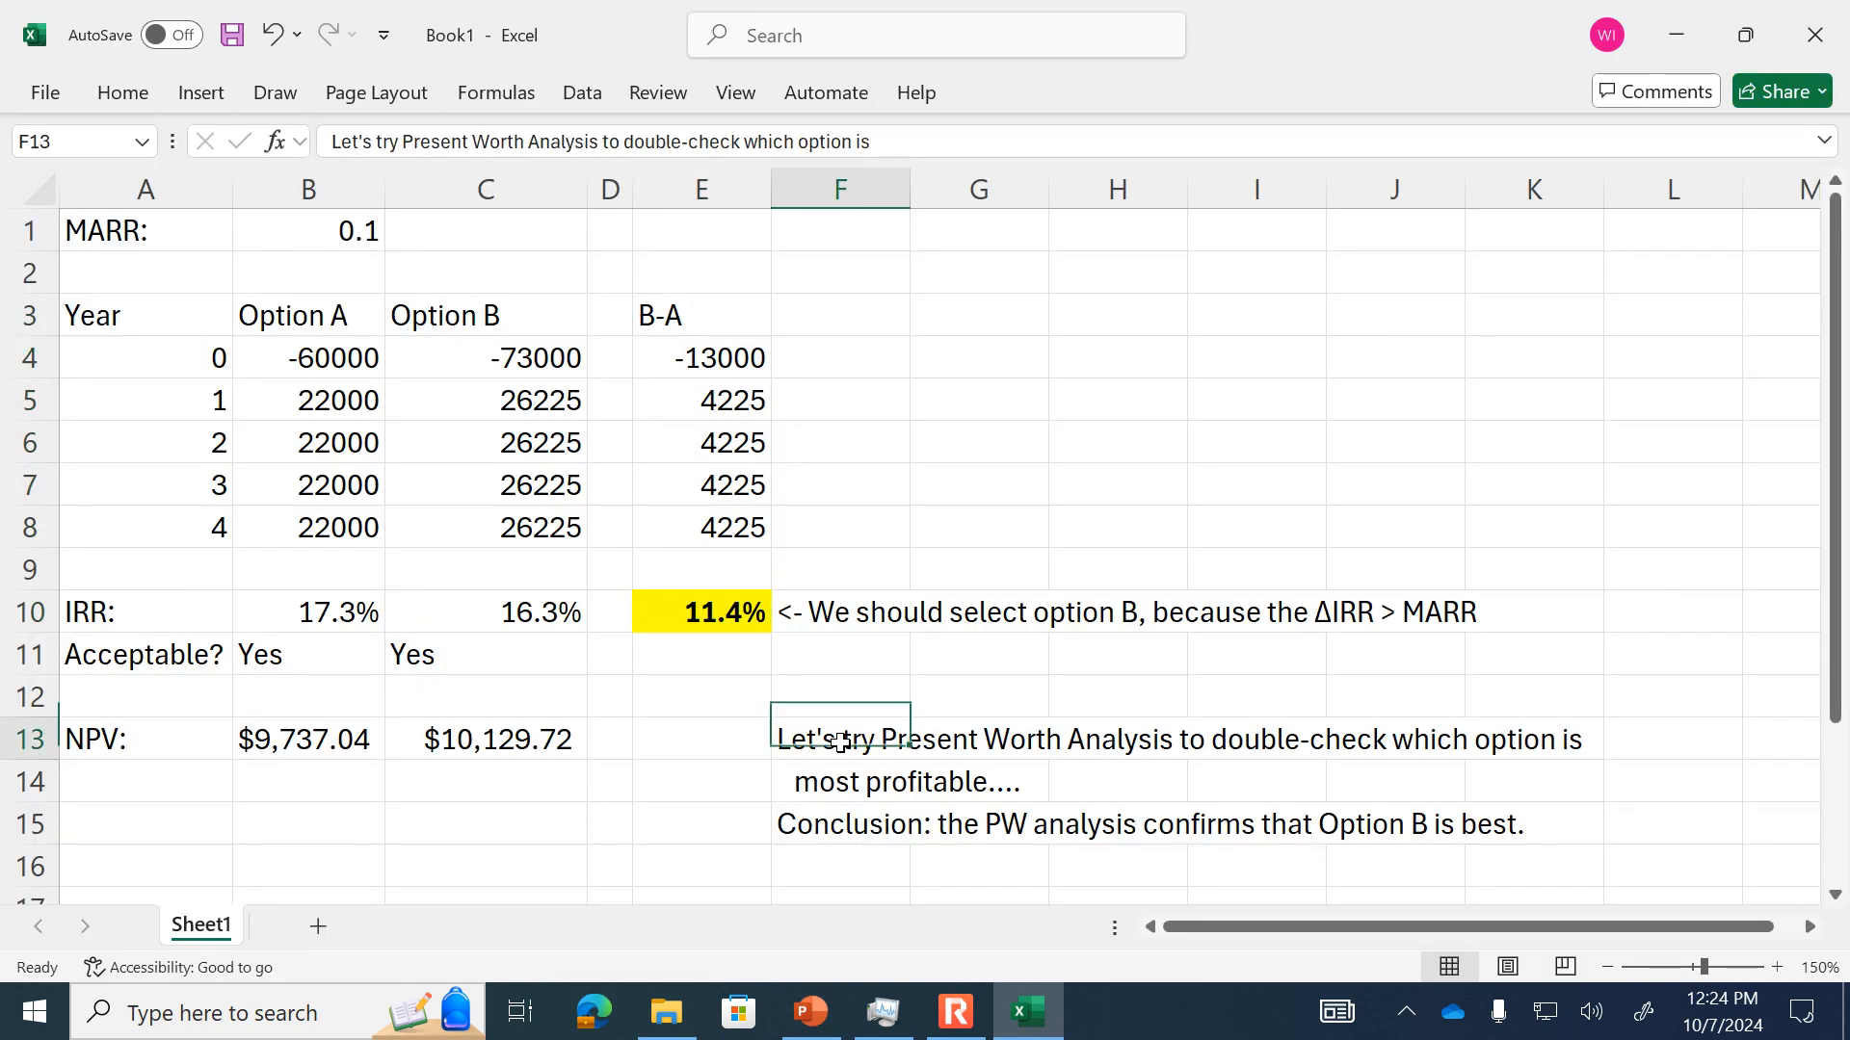
left_click(693, 614)
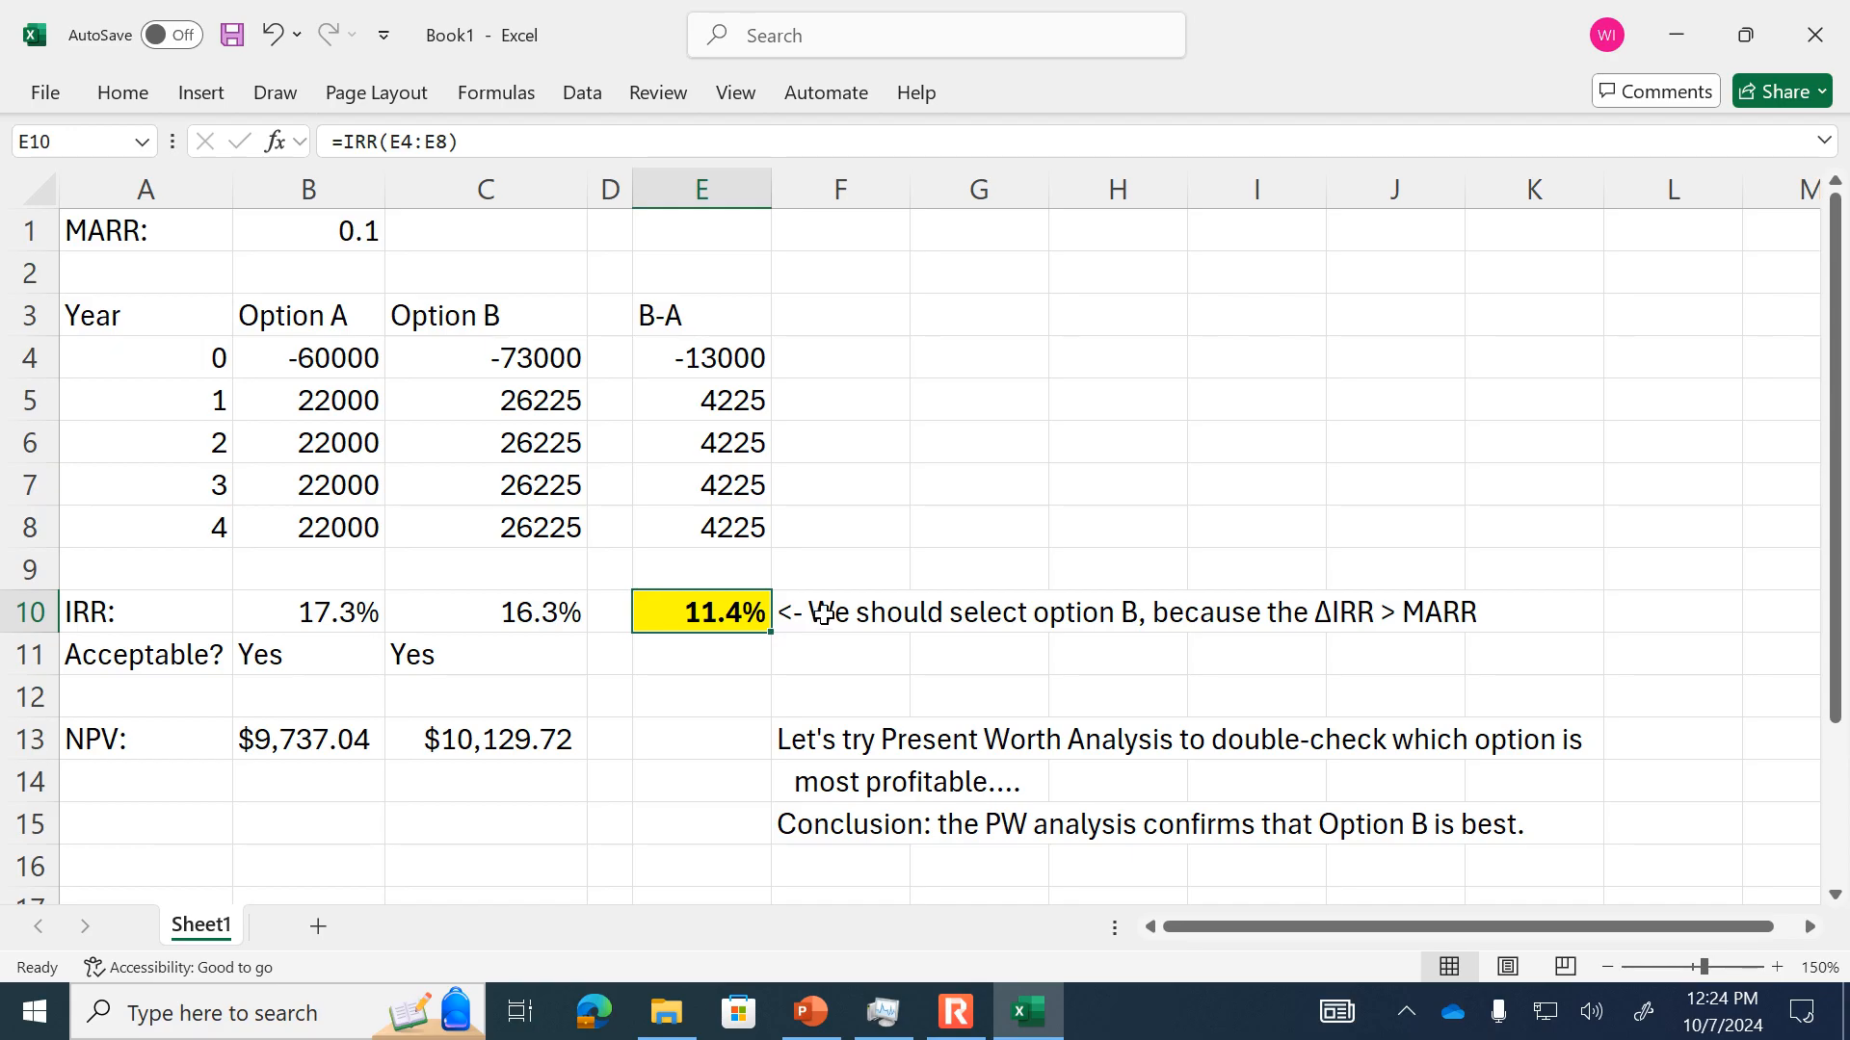
- Go back to PowerPoint to recheck the incremental rate of return decision criteria in the slide show, then exit it
left_click(959, 1019)
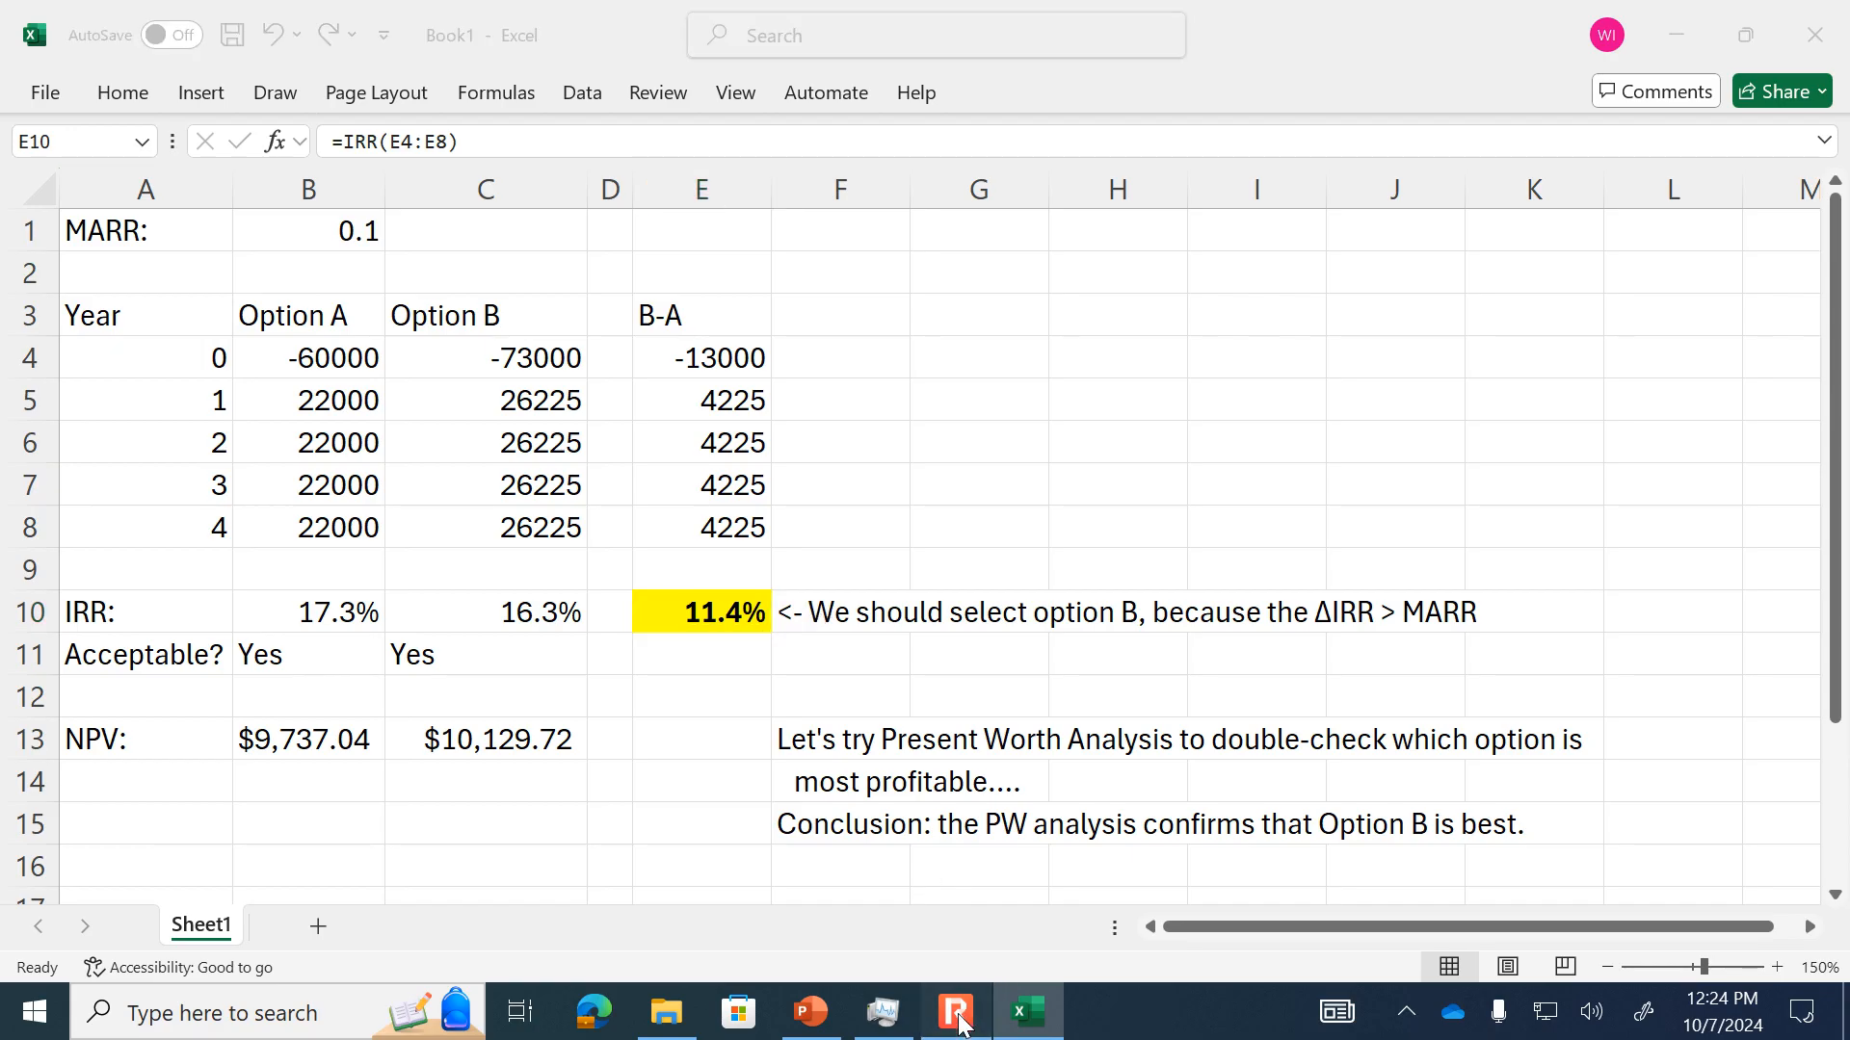
left_click(811, 1012)
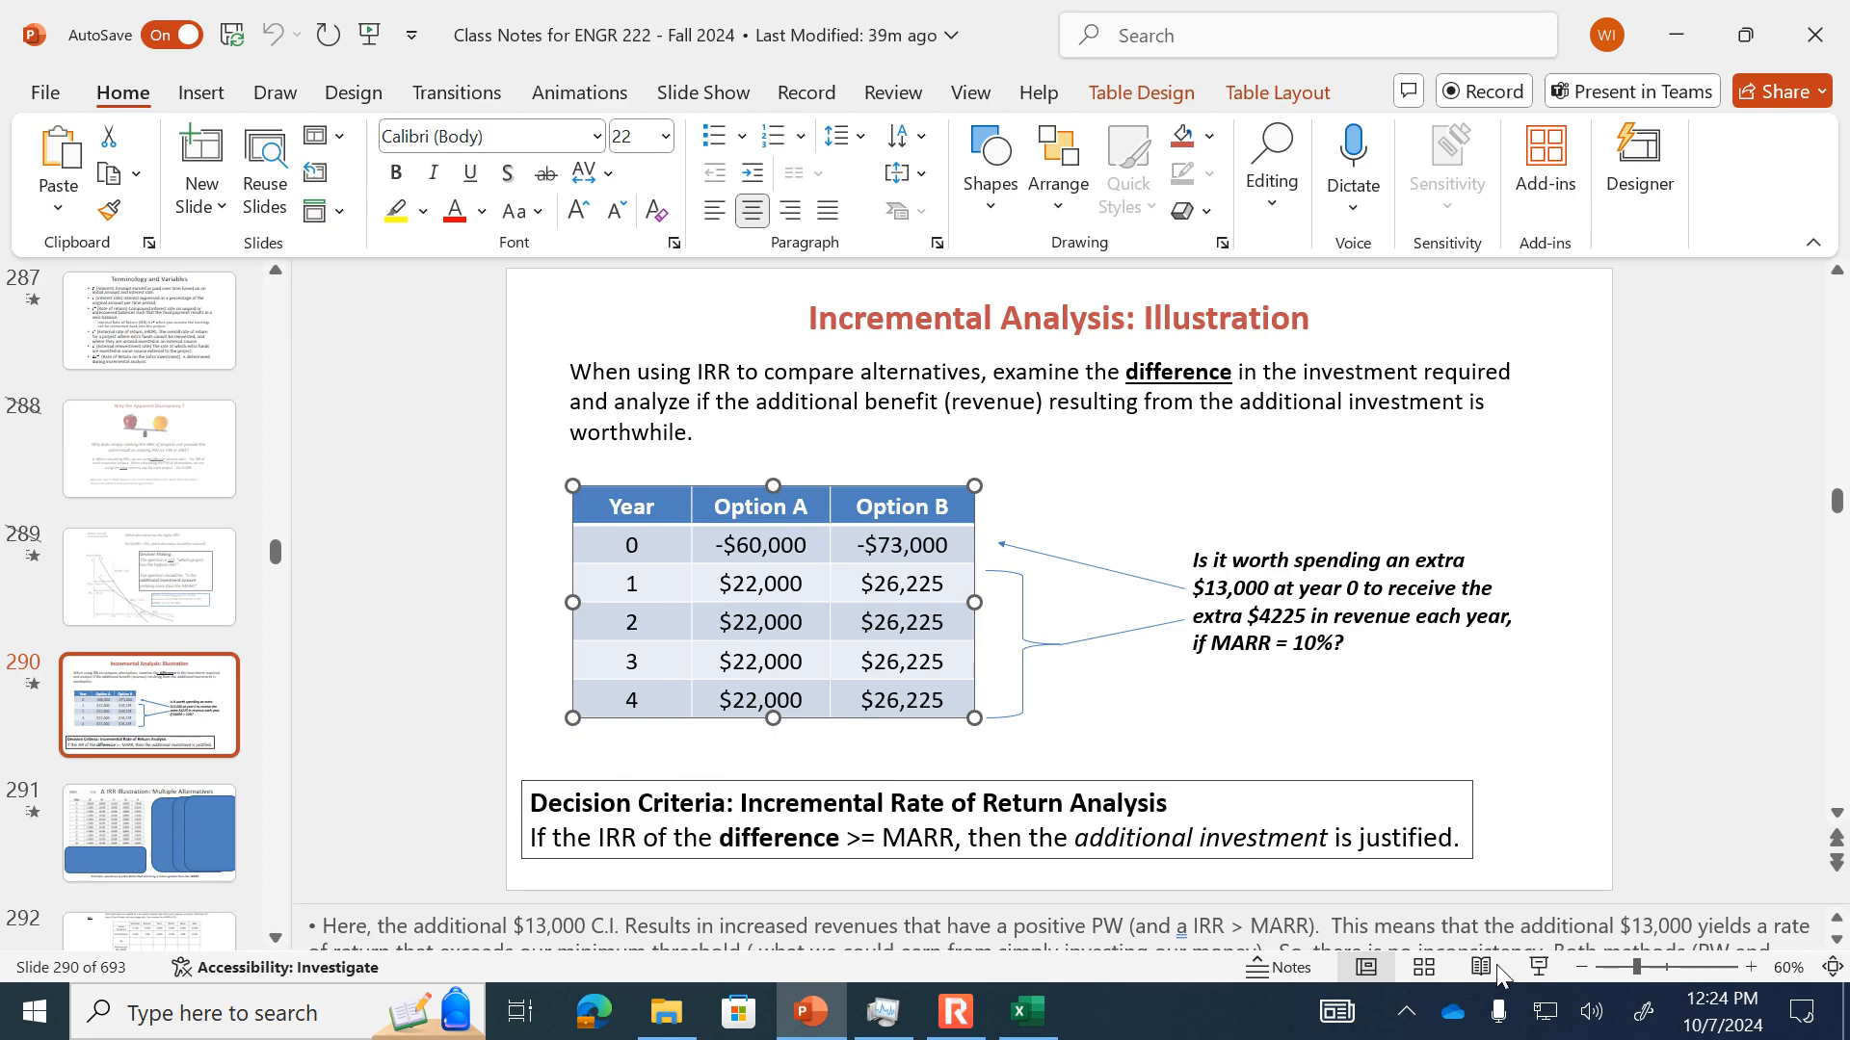
left_click(1537, 967)
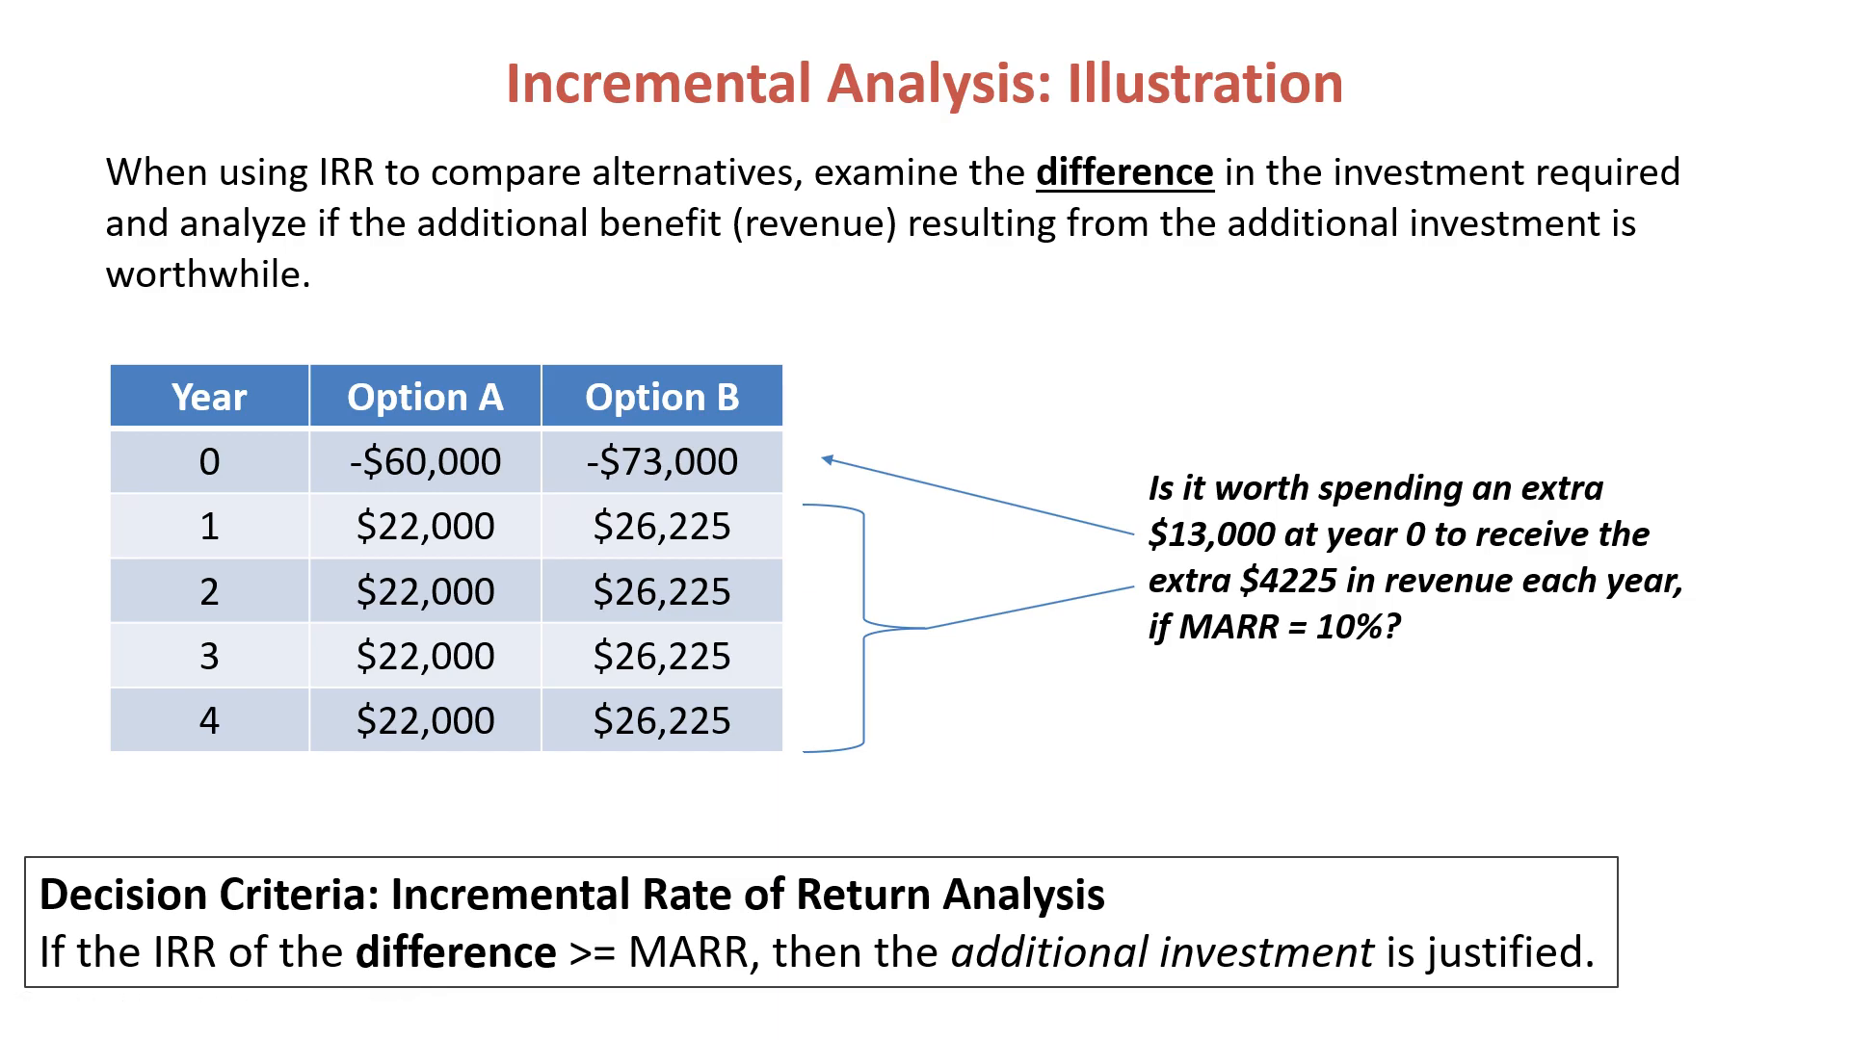
key("Escape")
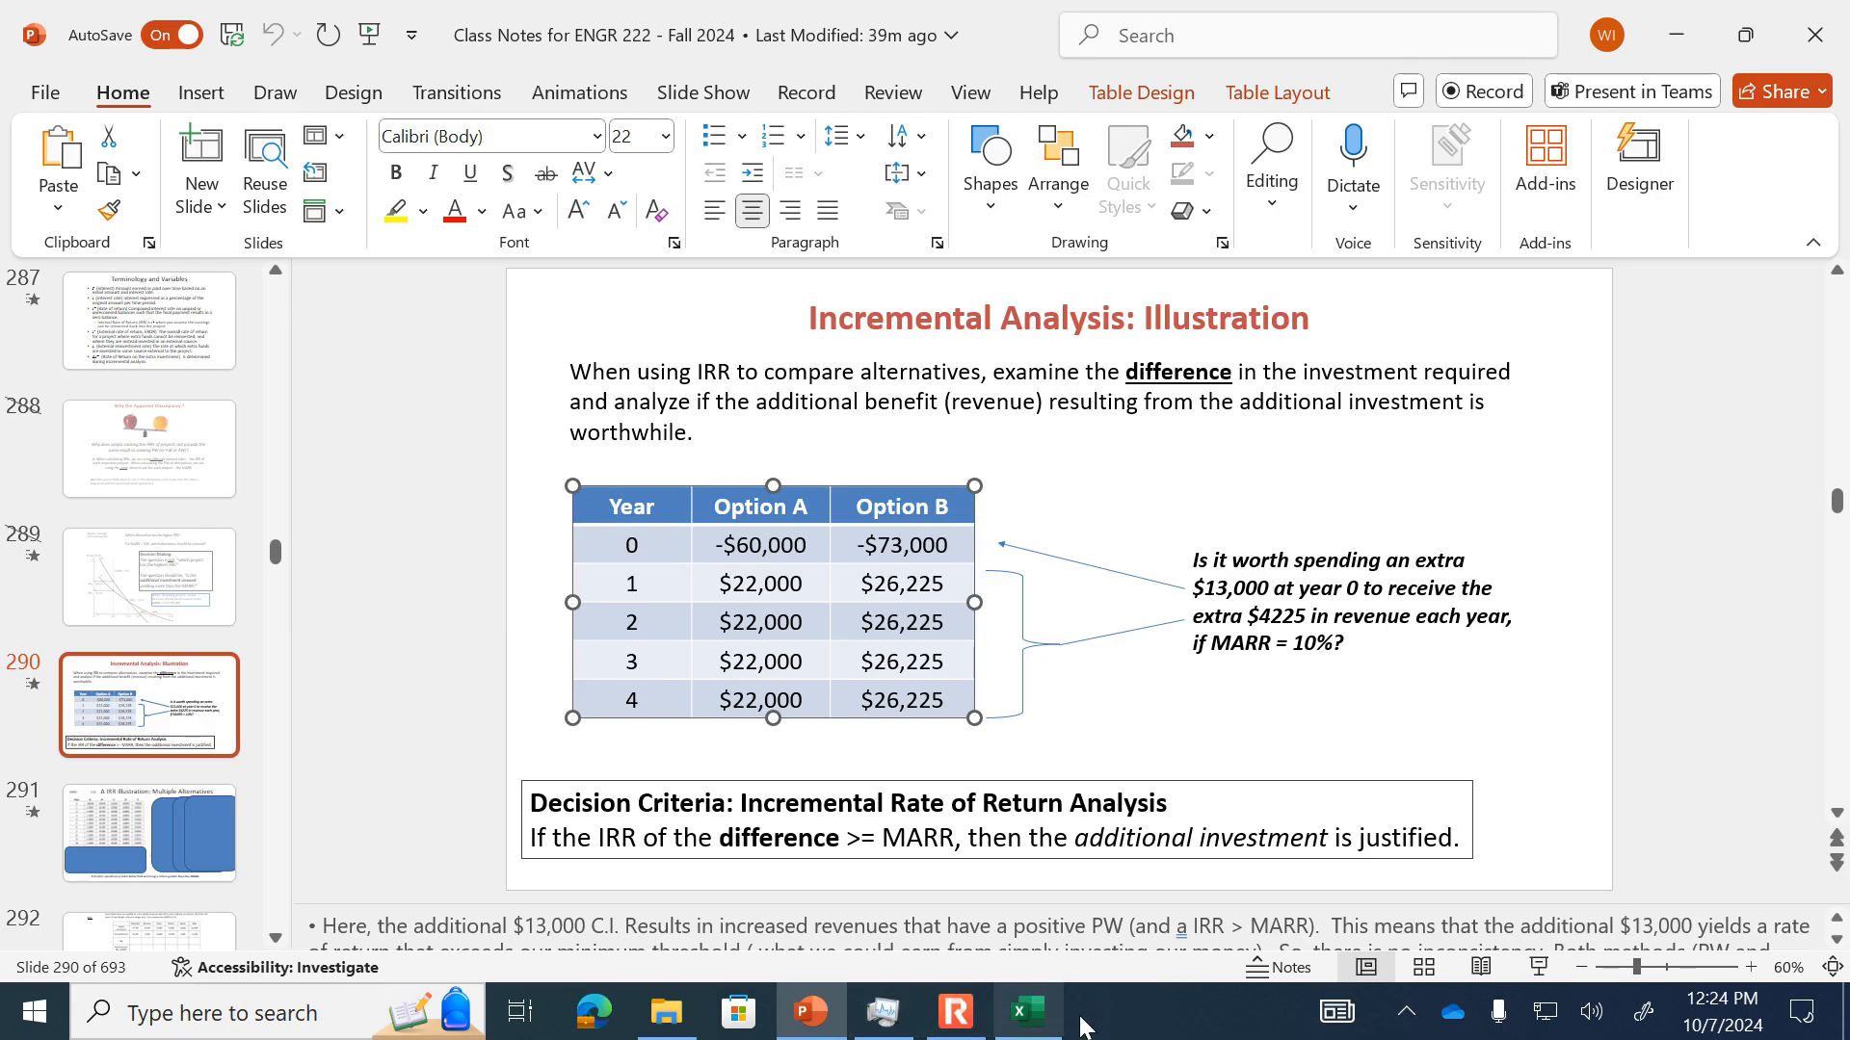
- Return to Excel and examine the recommendation and its reason in the F10 note by highlighting each part of the text
left_click(1031, 1013)
left_click(838, 613)
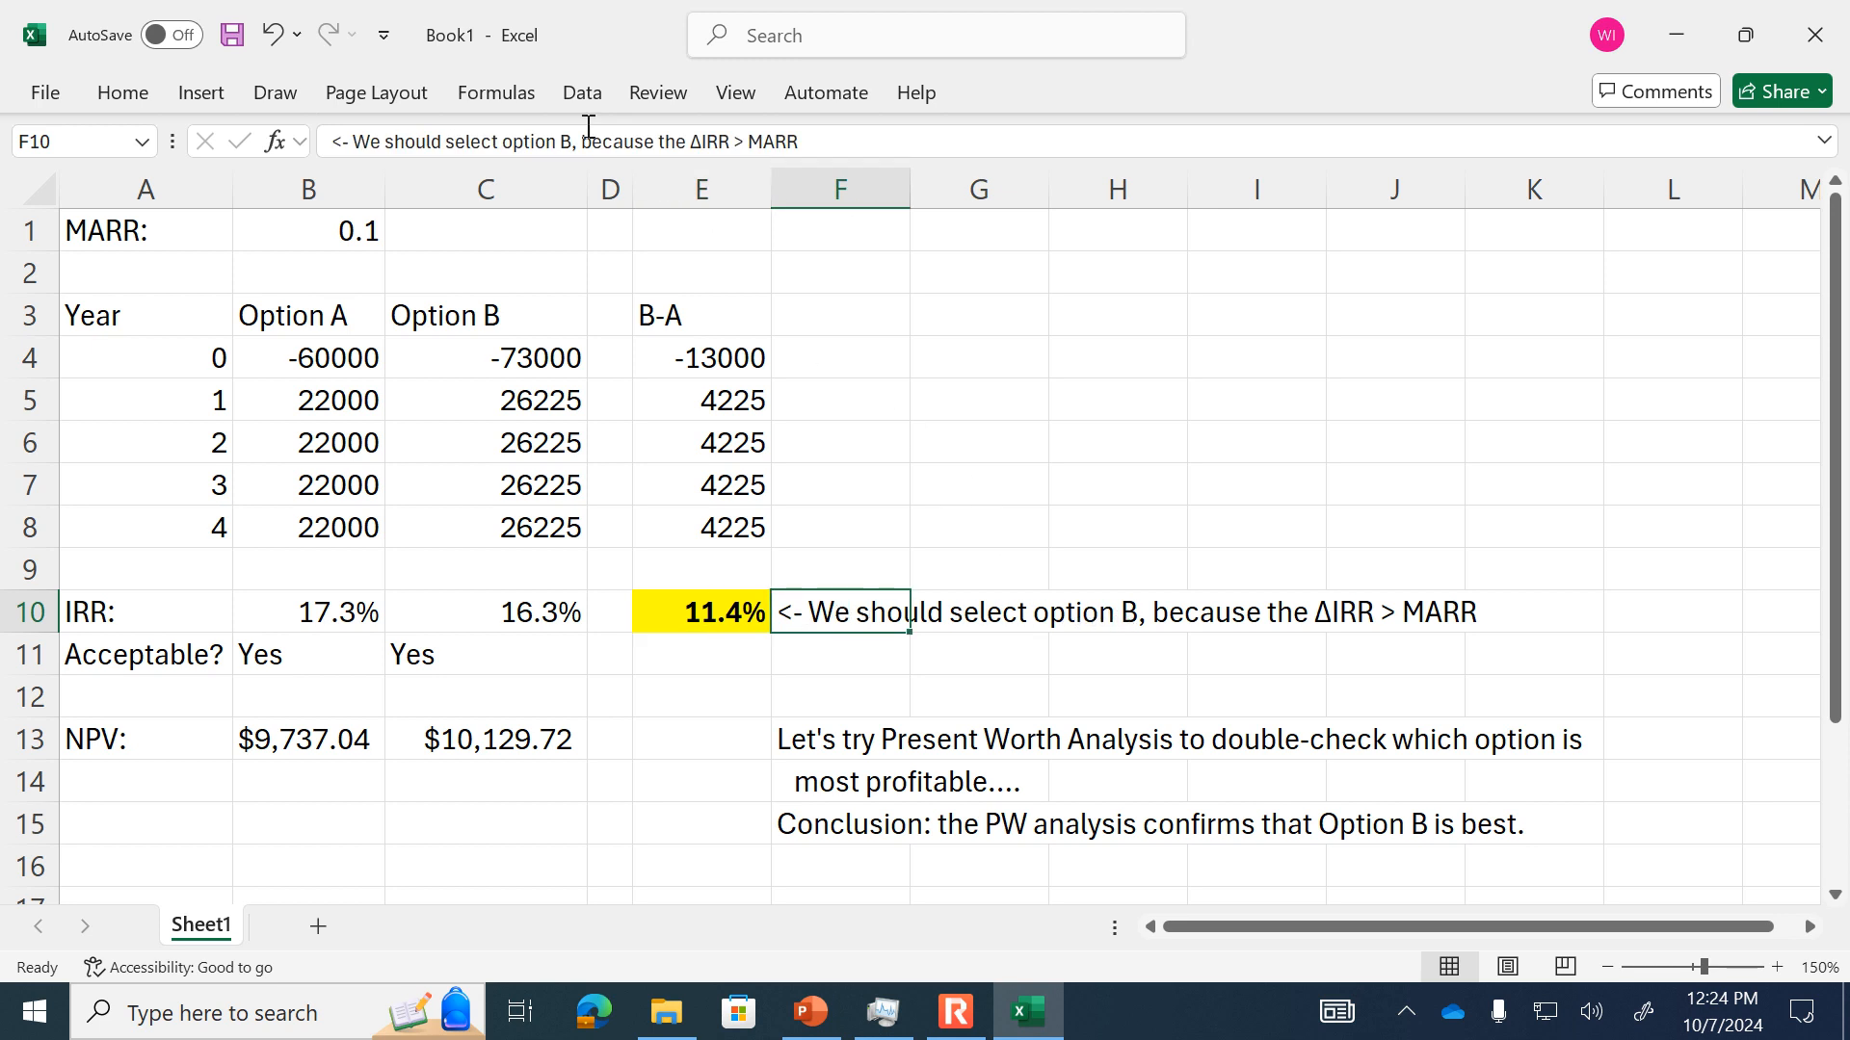
left_click_drag(571, 135, 362, 128)
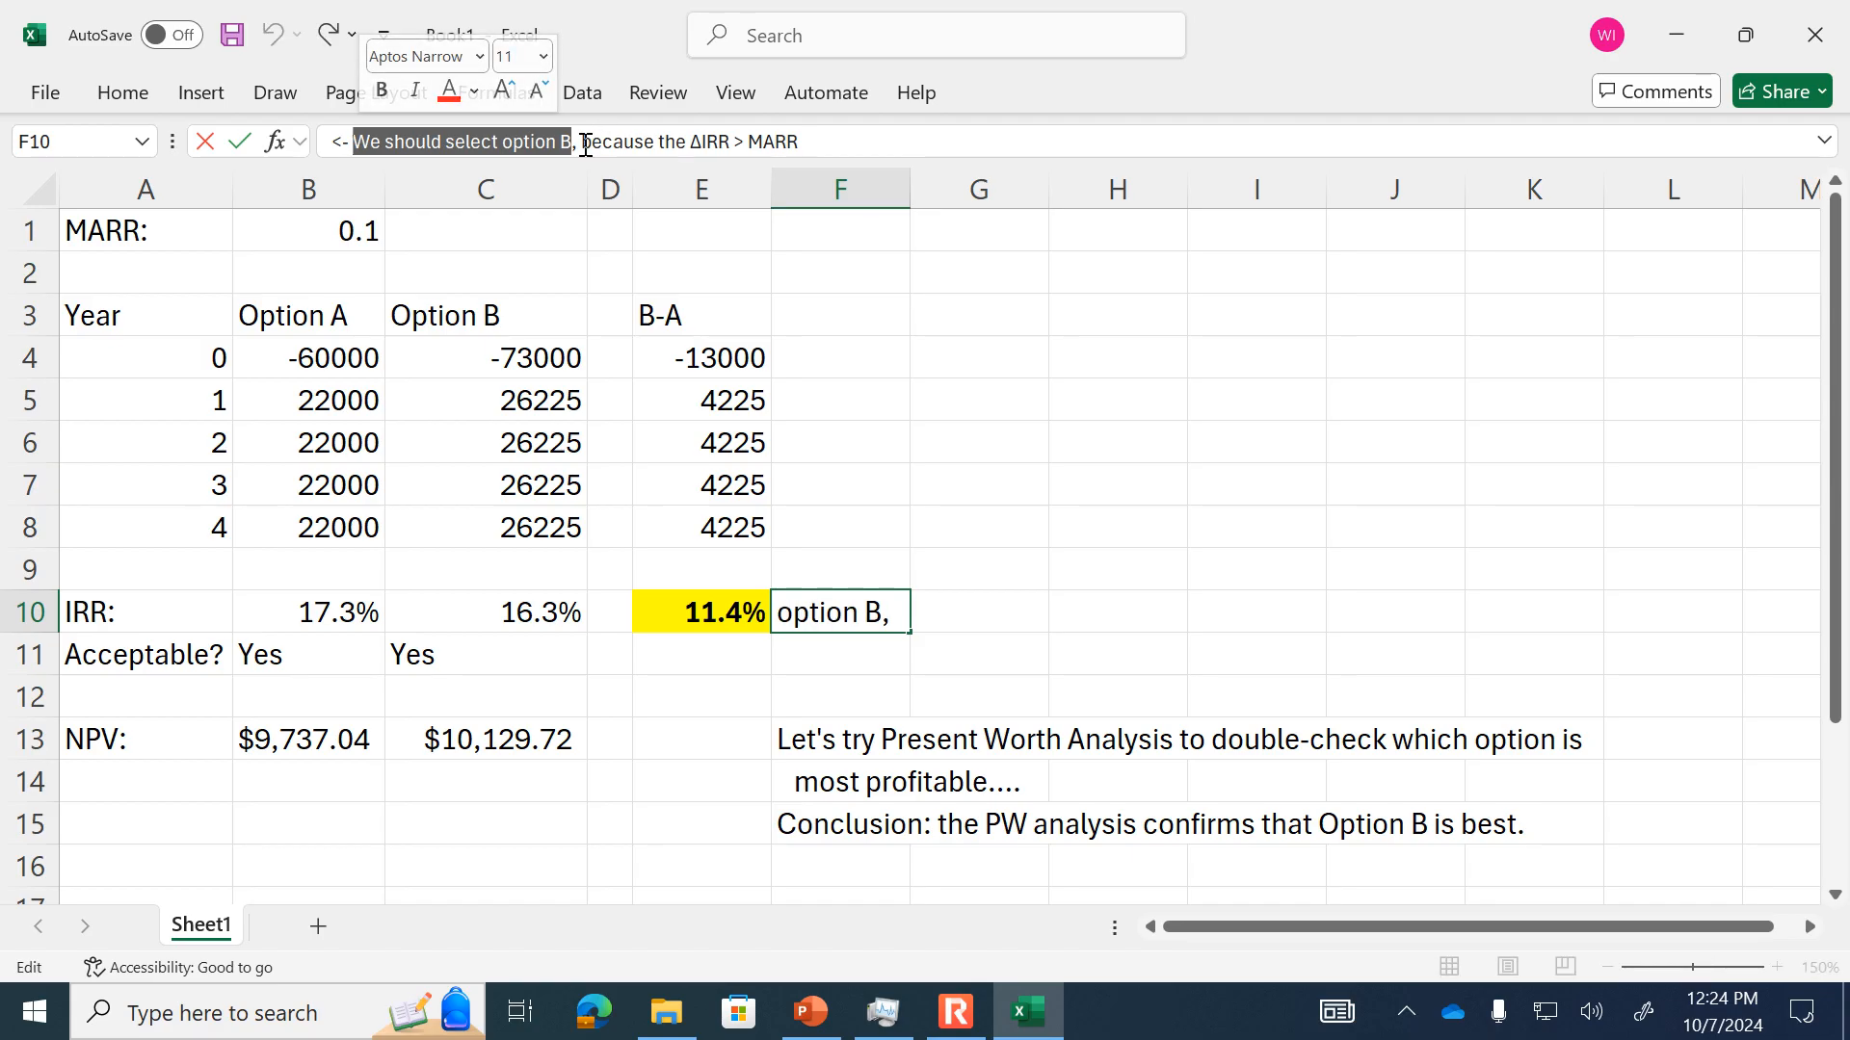
left_click_drag(583, 144, 819, 143)
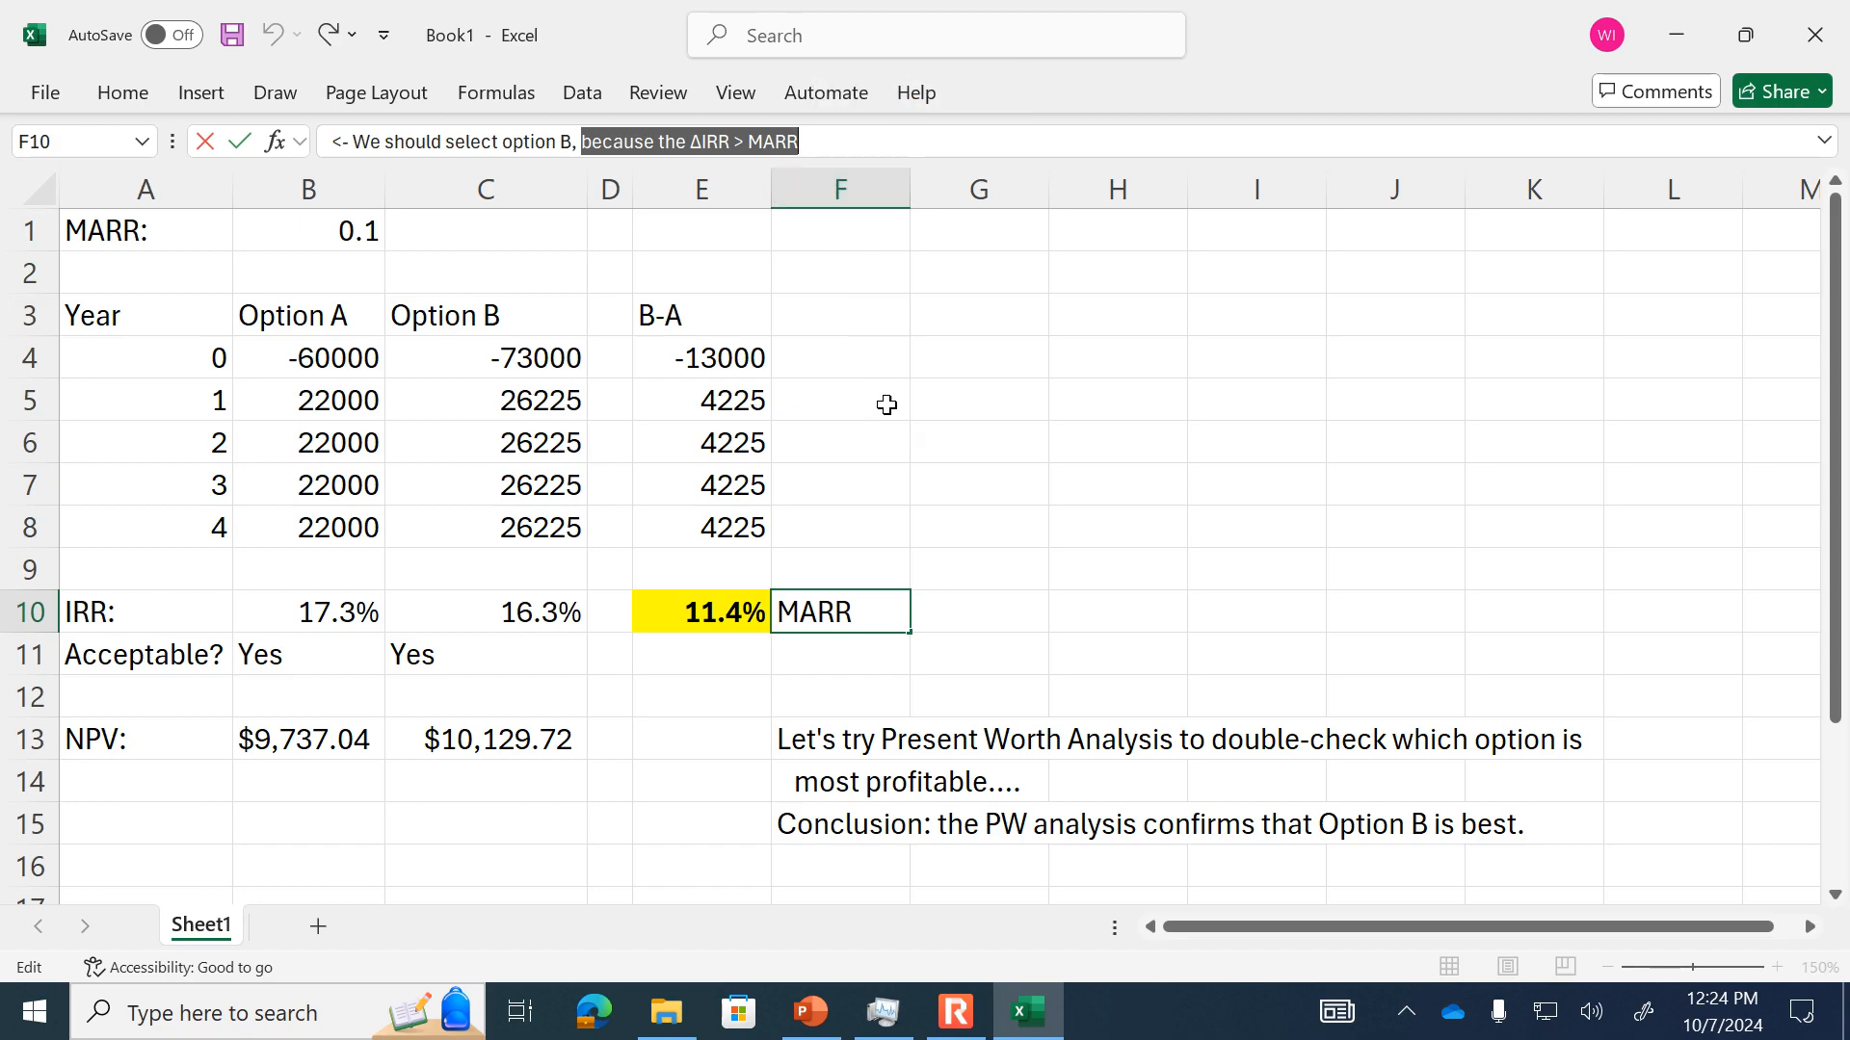
- Switch to PowerPoint, start the slide show and advance to the "Δ IRR Illustration: Multiple Alternatives" slide
left_click(812, 1012)
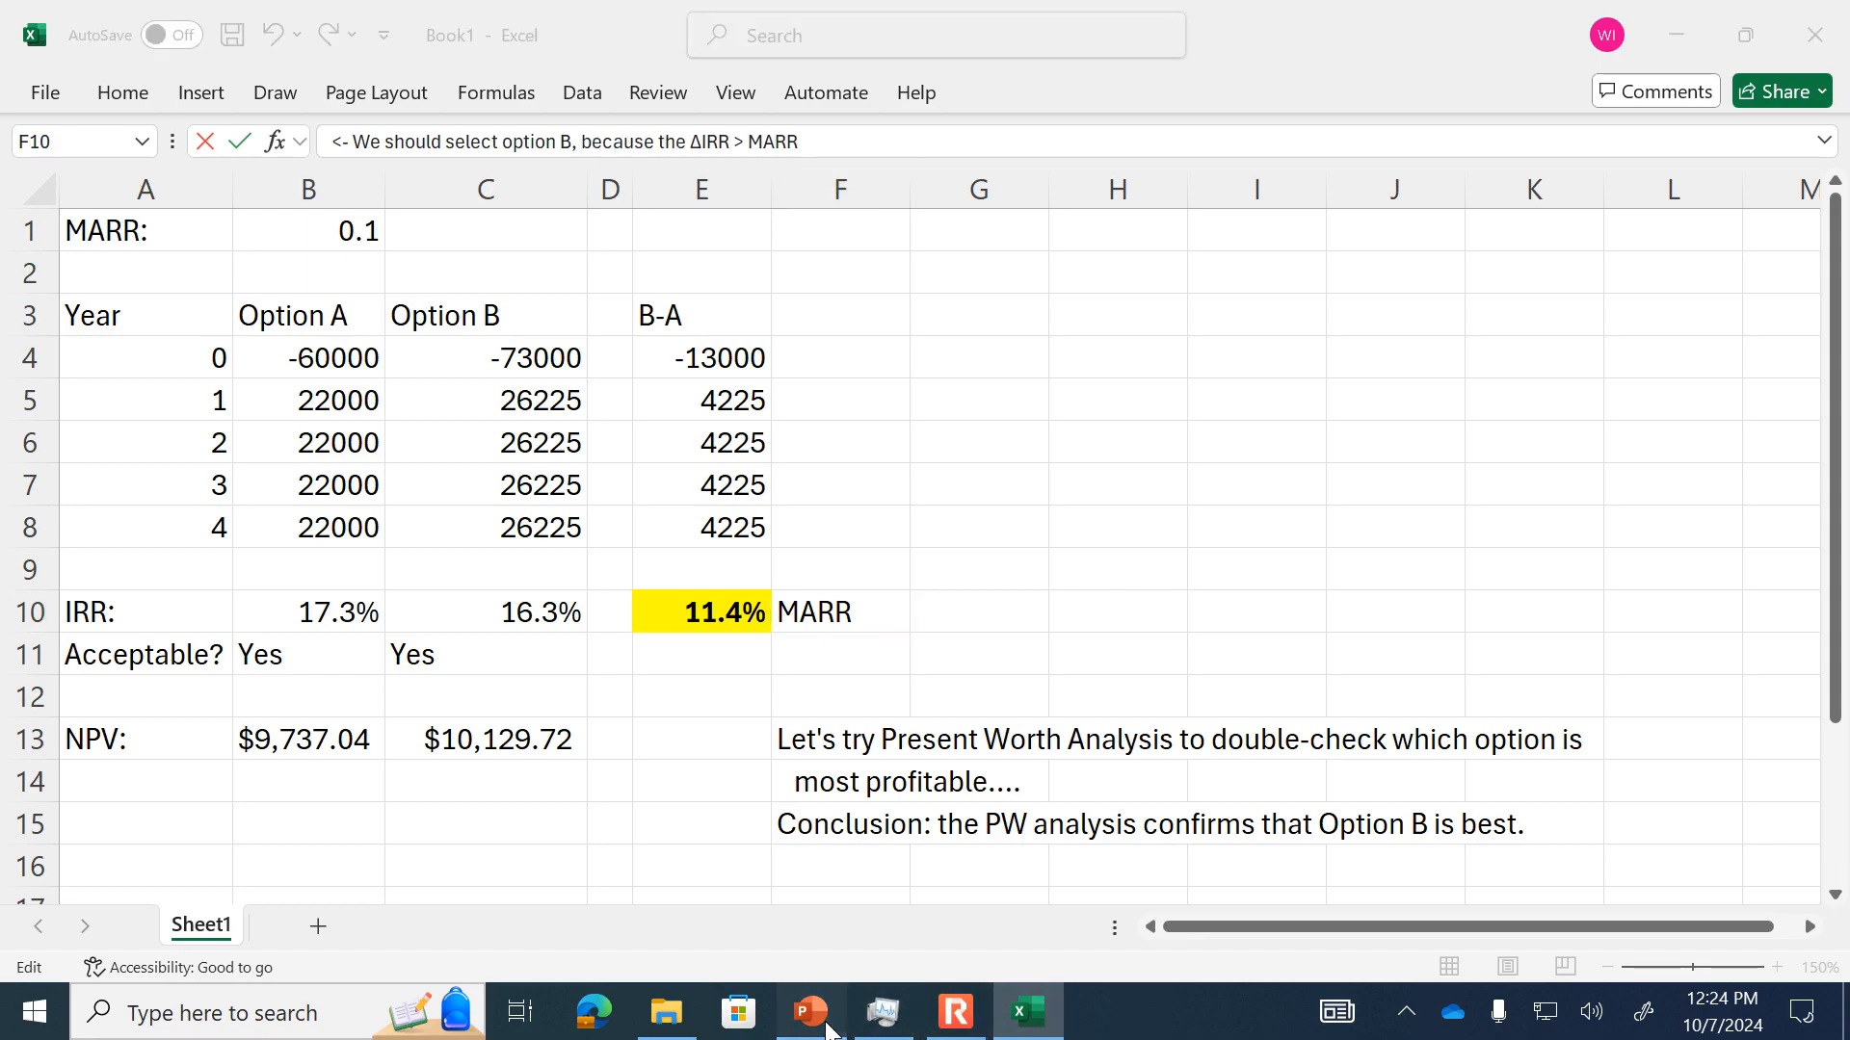
left_click(1546, 971)
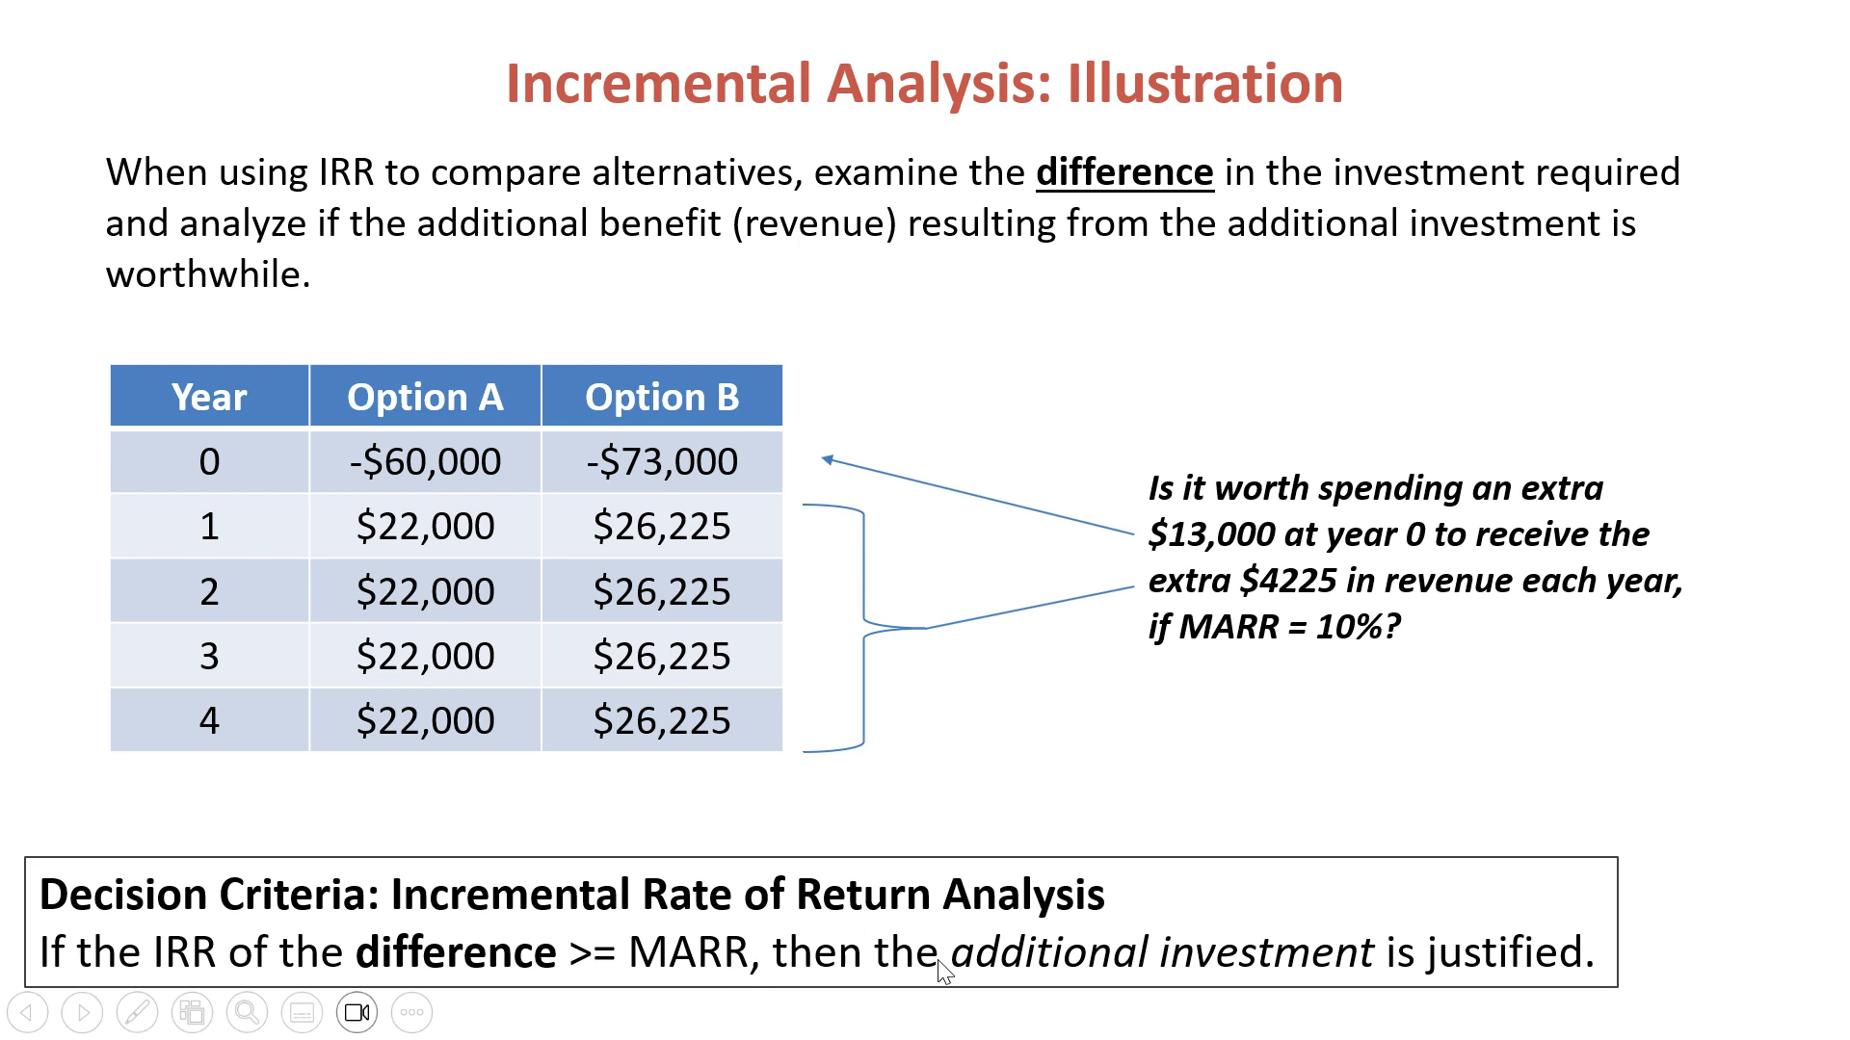
left_click(1459, 888)
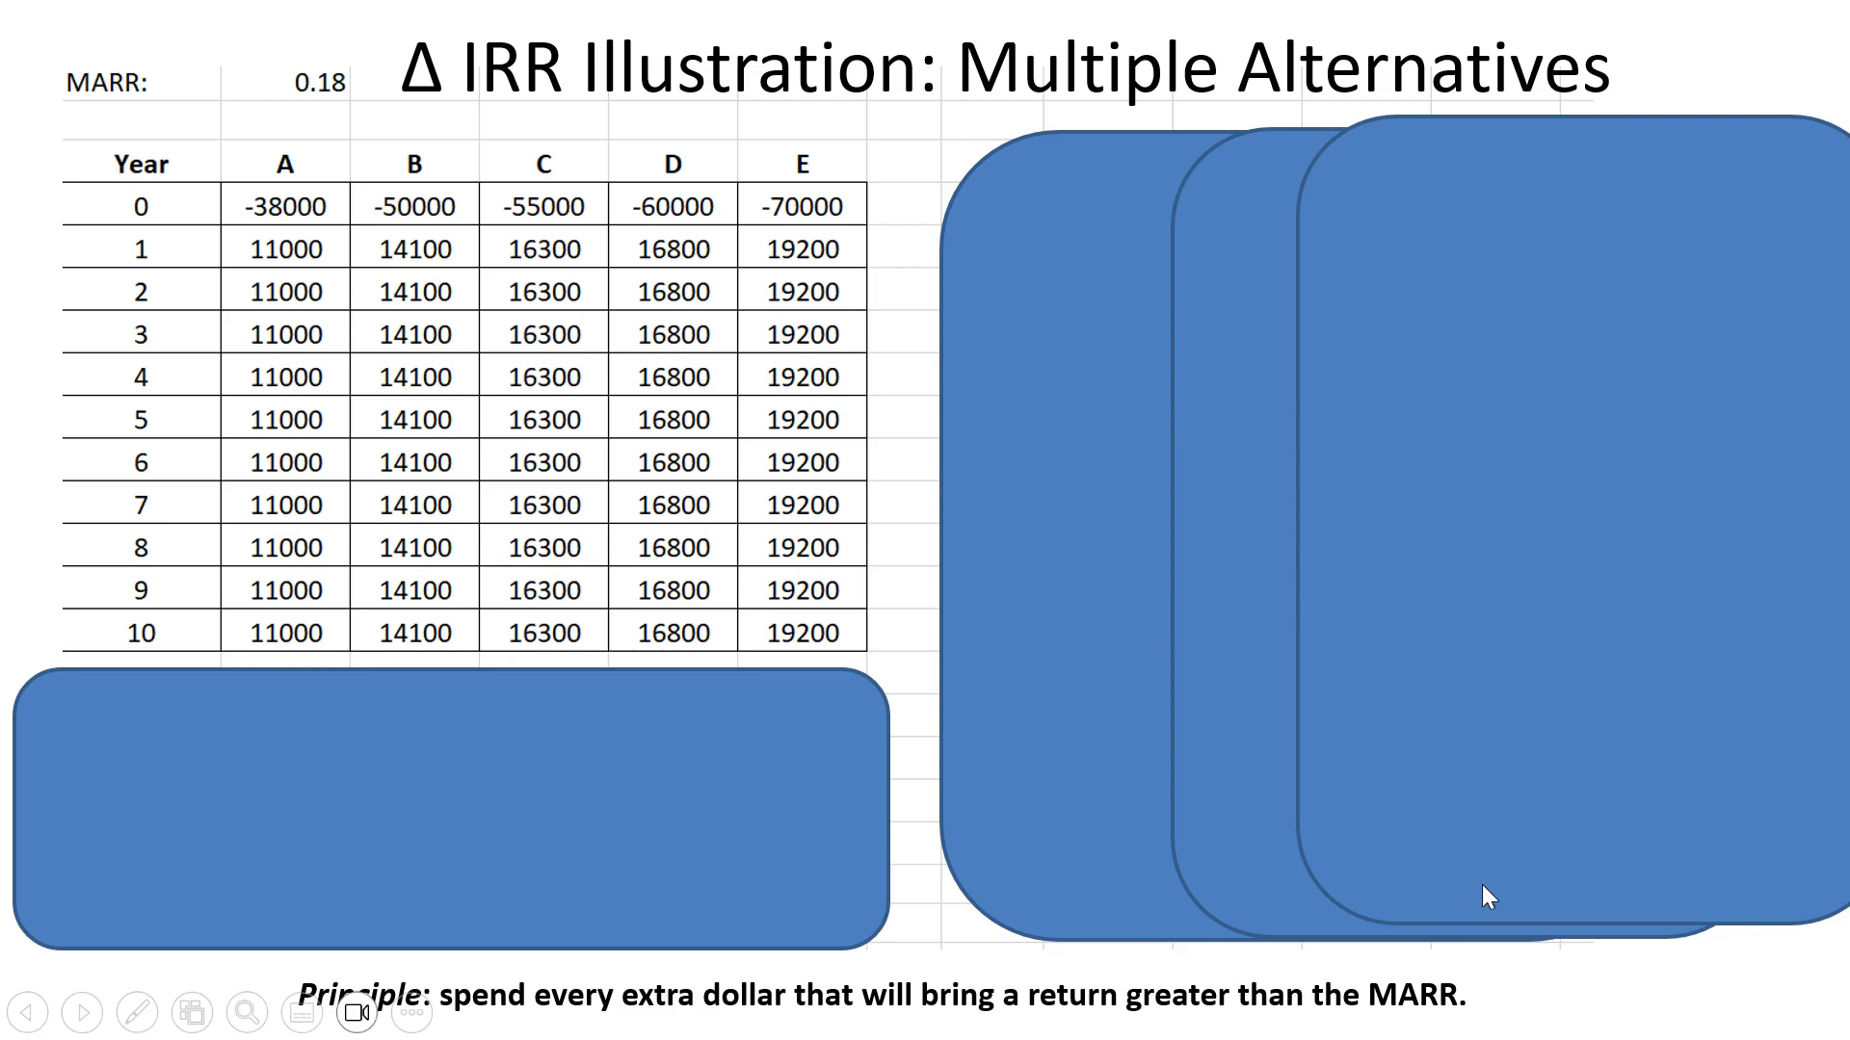
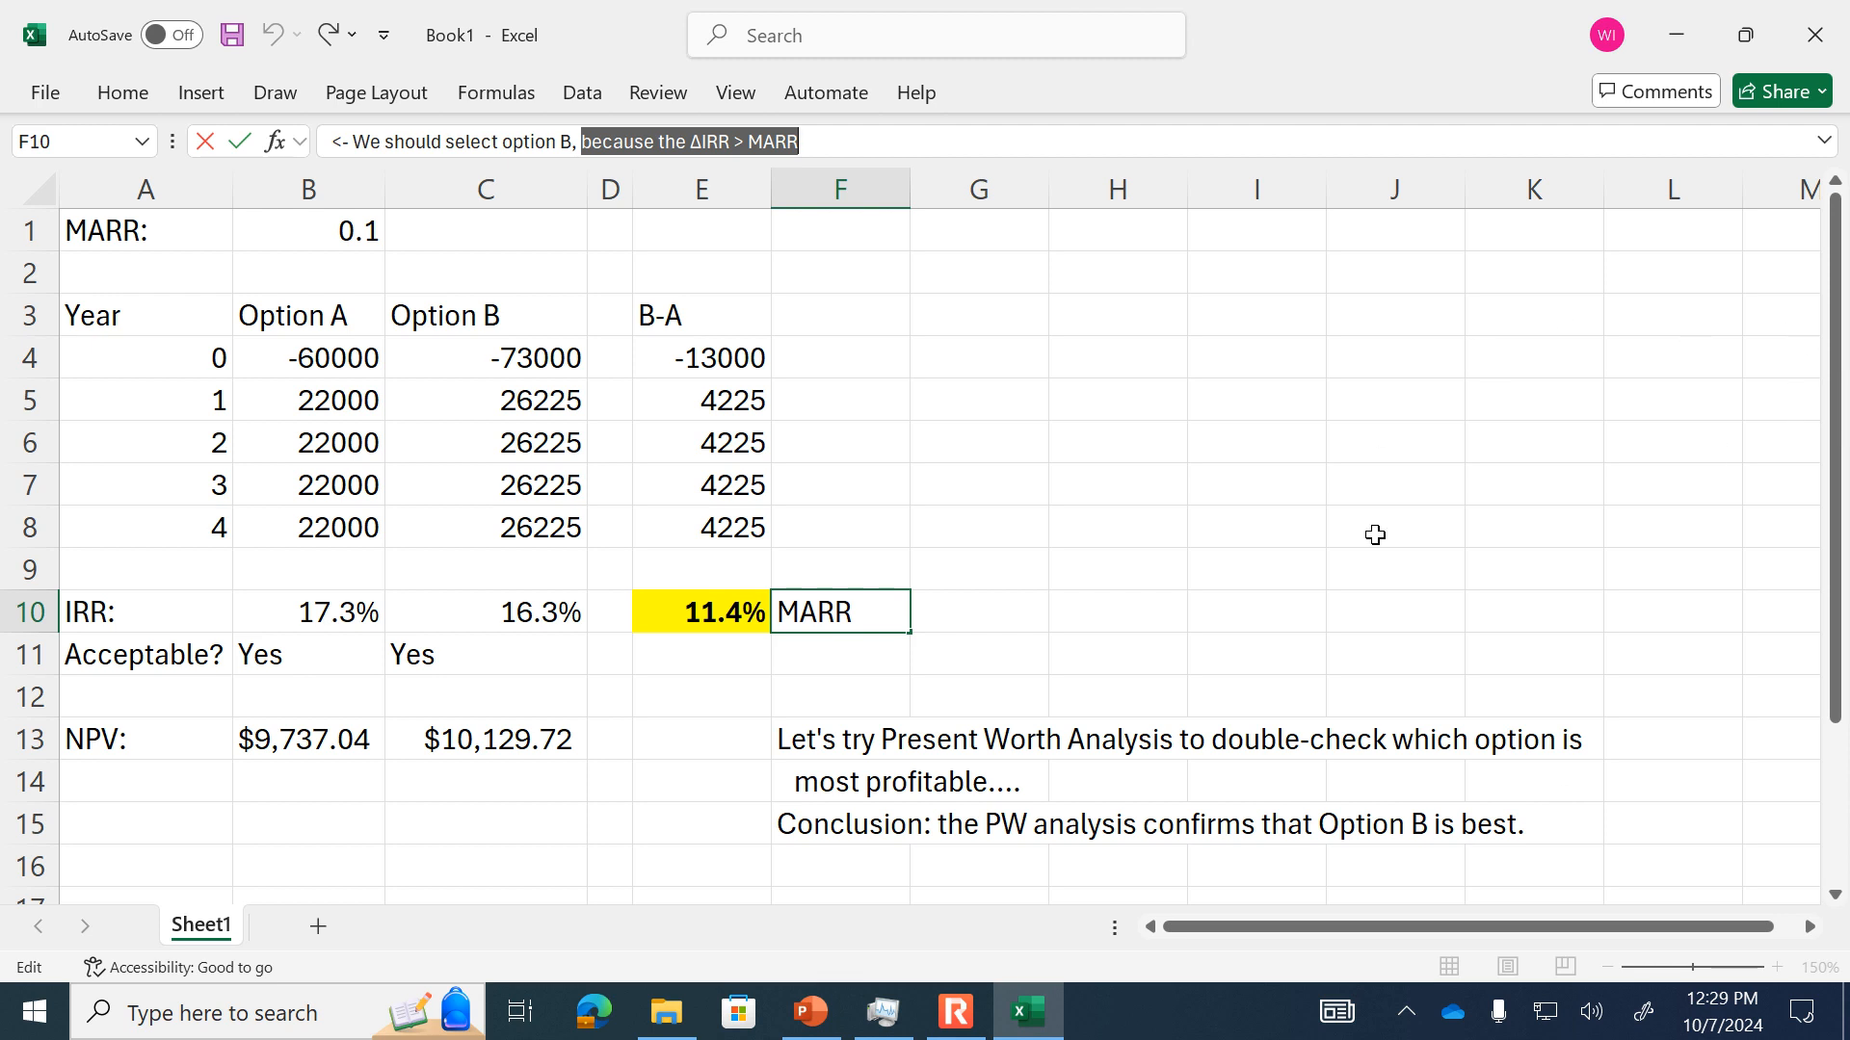
- Leave the F10 note unedited and examine the Option A, Option B and B-A columns in the Excel sheet
left_click(189, 624)
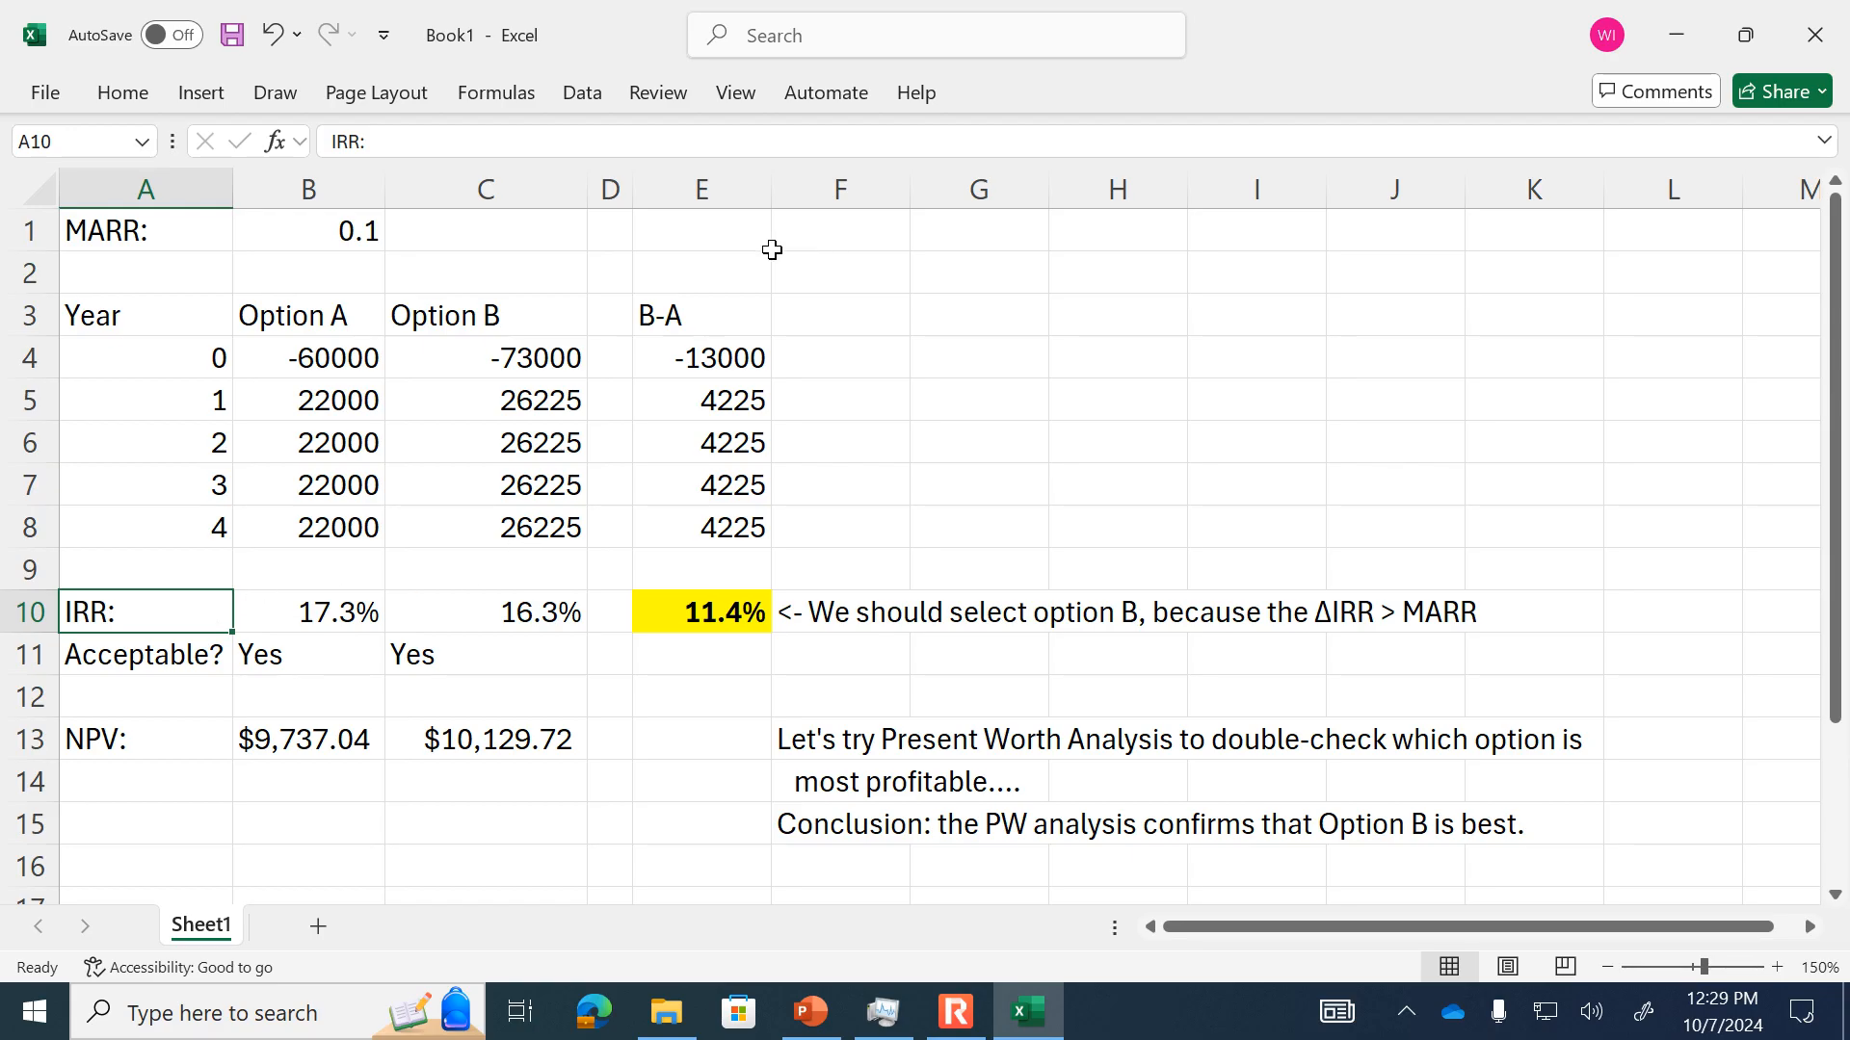
left_click(342, 202)
left_click(454, 190)
left_click(330, 190)
left_click(446, 190)
left_click(689, 192)
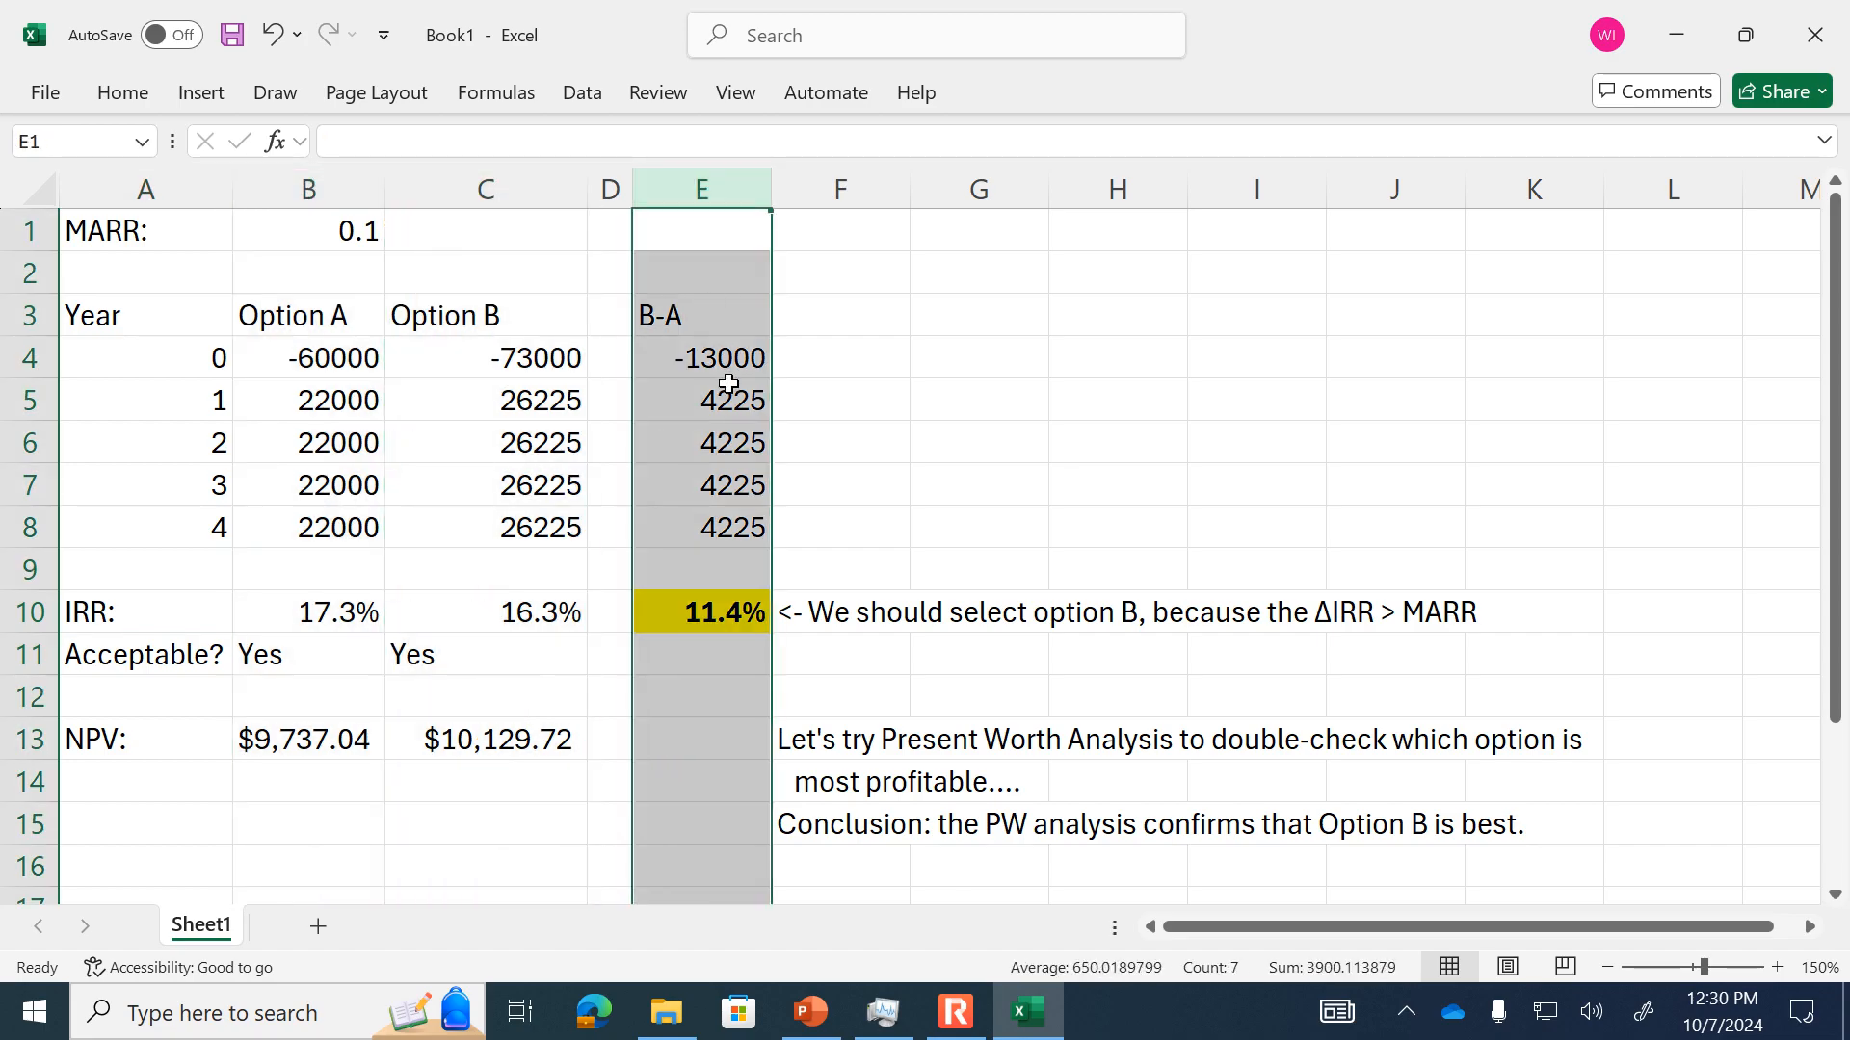
left_click(727, 364)
left_click(718, 310)
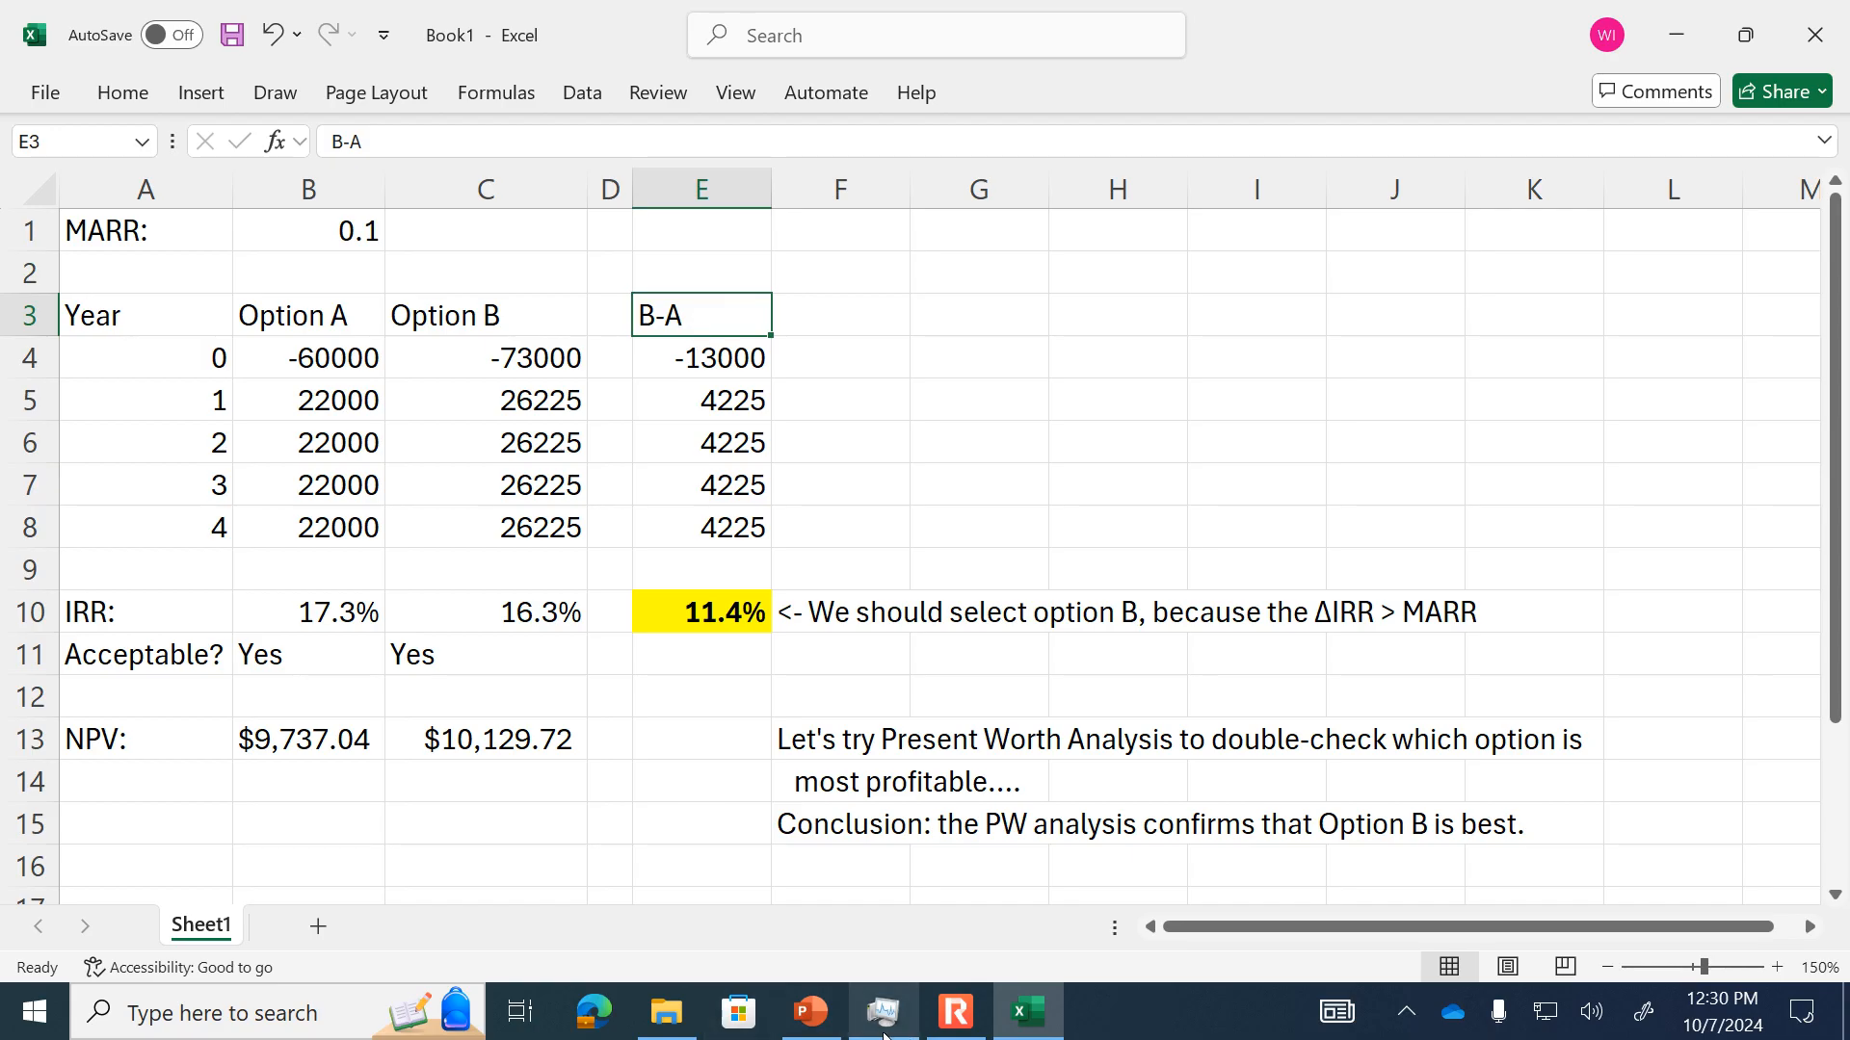
left_click(952, 1004)
left_click(499, 419)
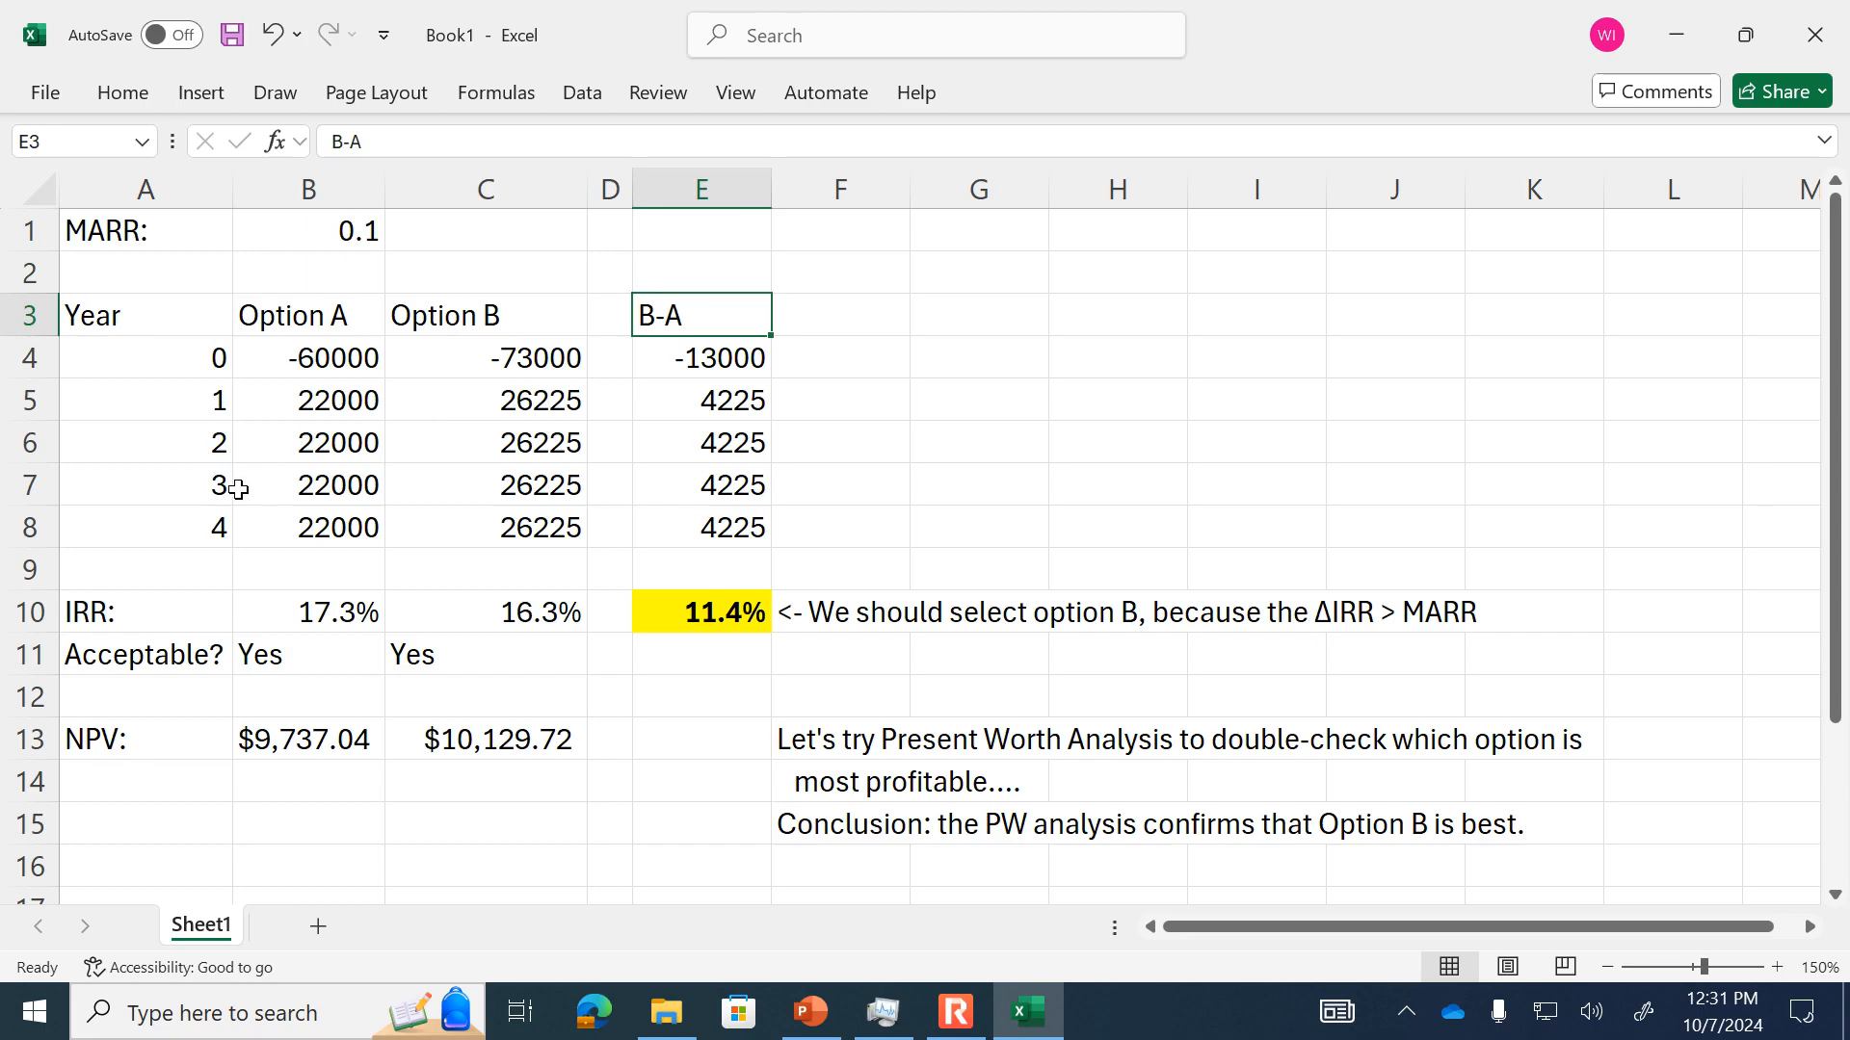
- Add a new worksheet and enter the label "MARR:" in A1 with the rate 0.12 in B1
left_click(318, 927)
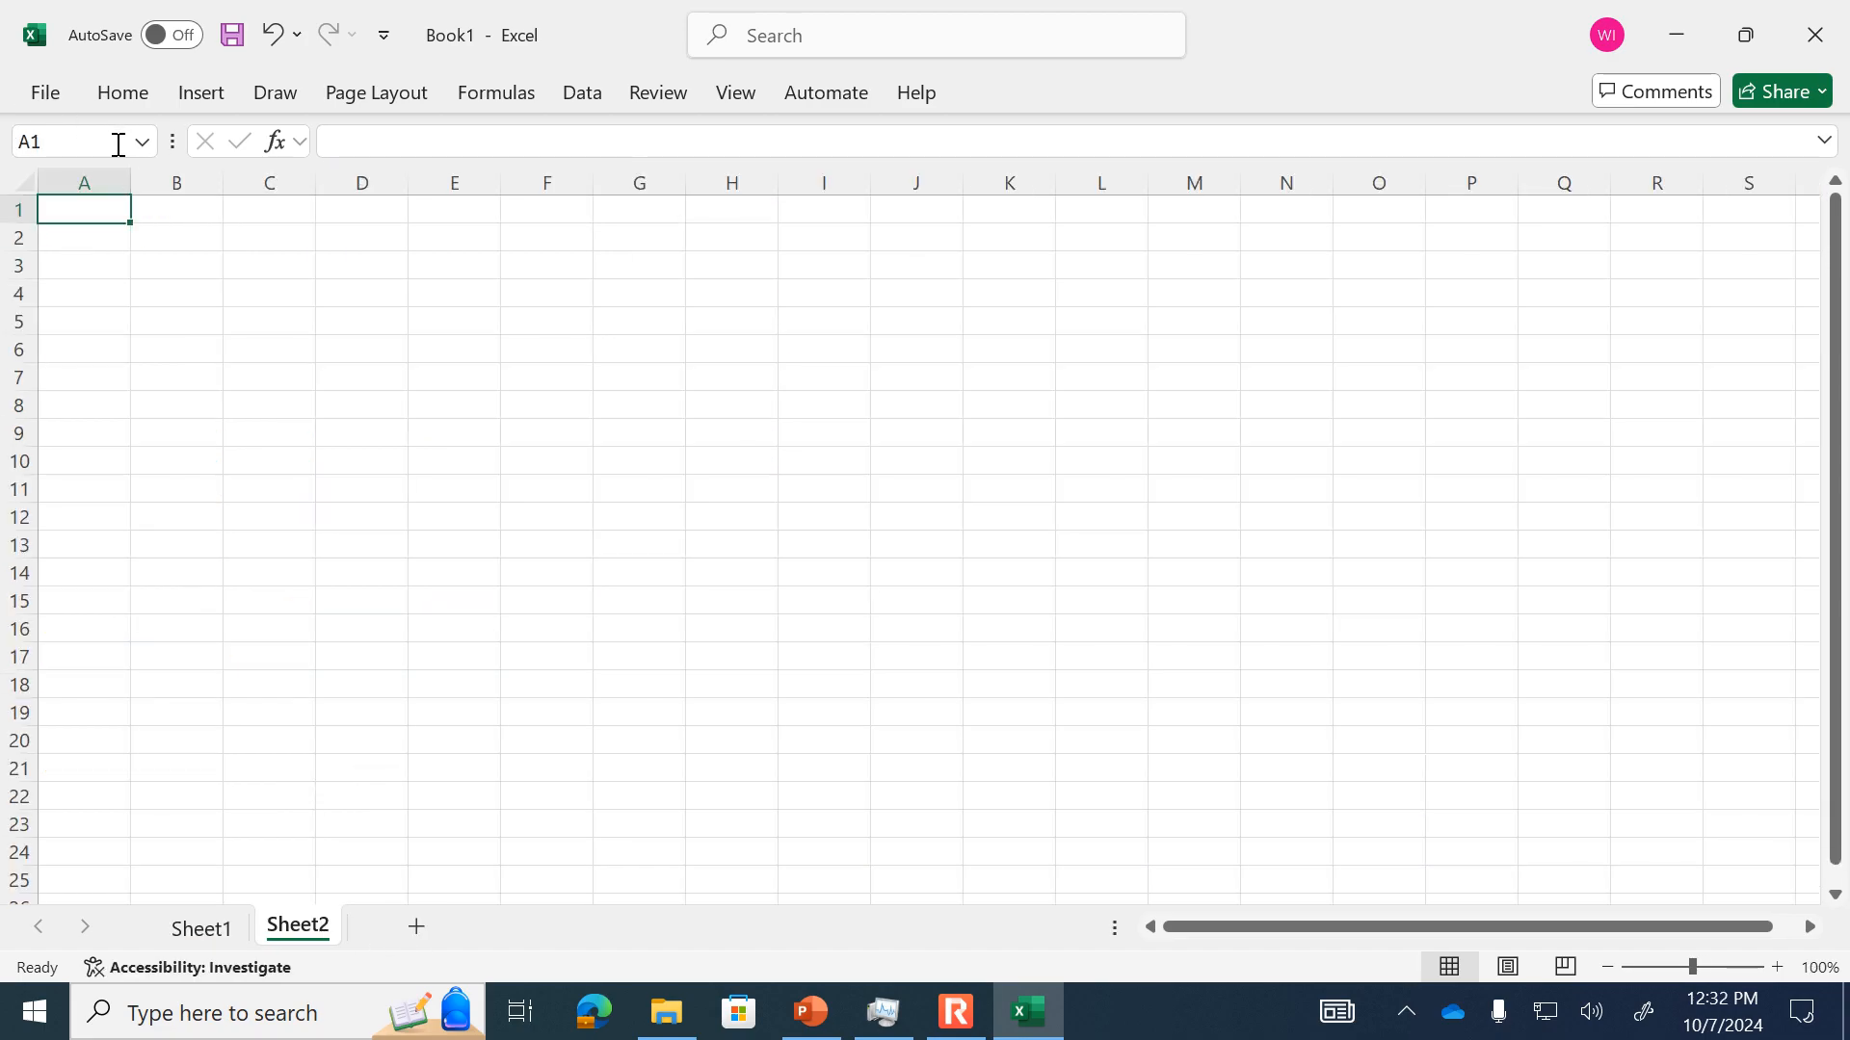
type("MARR:")
key("Tab")
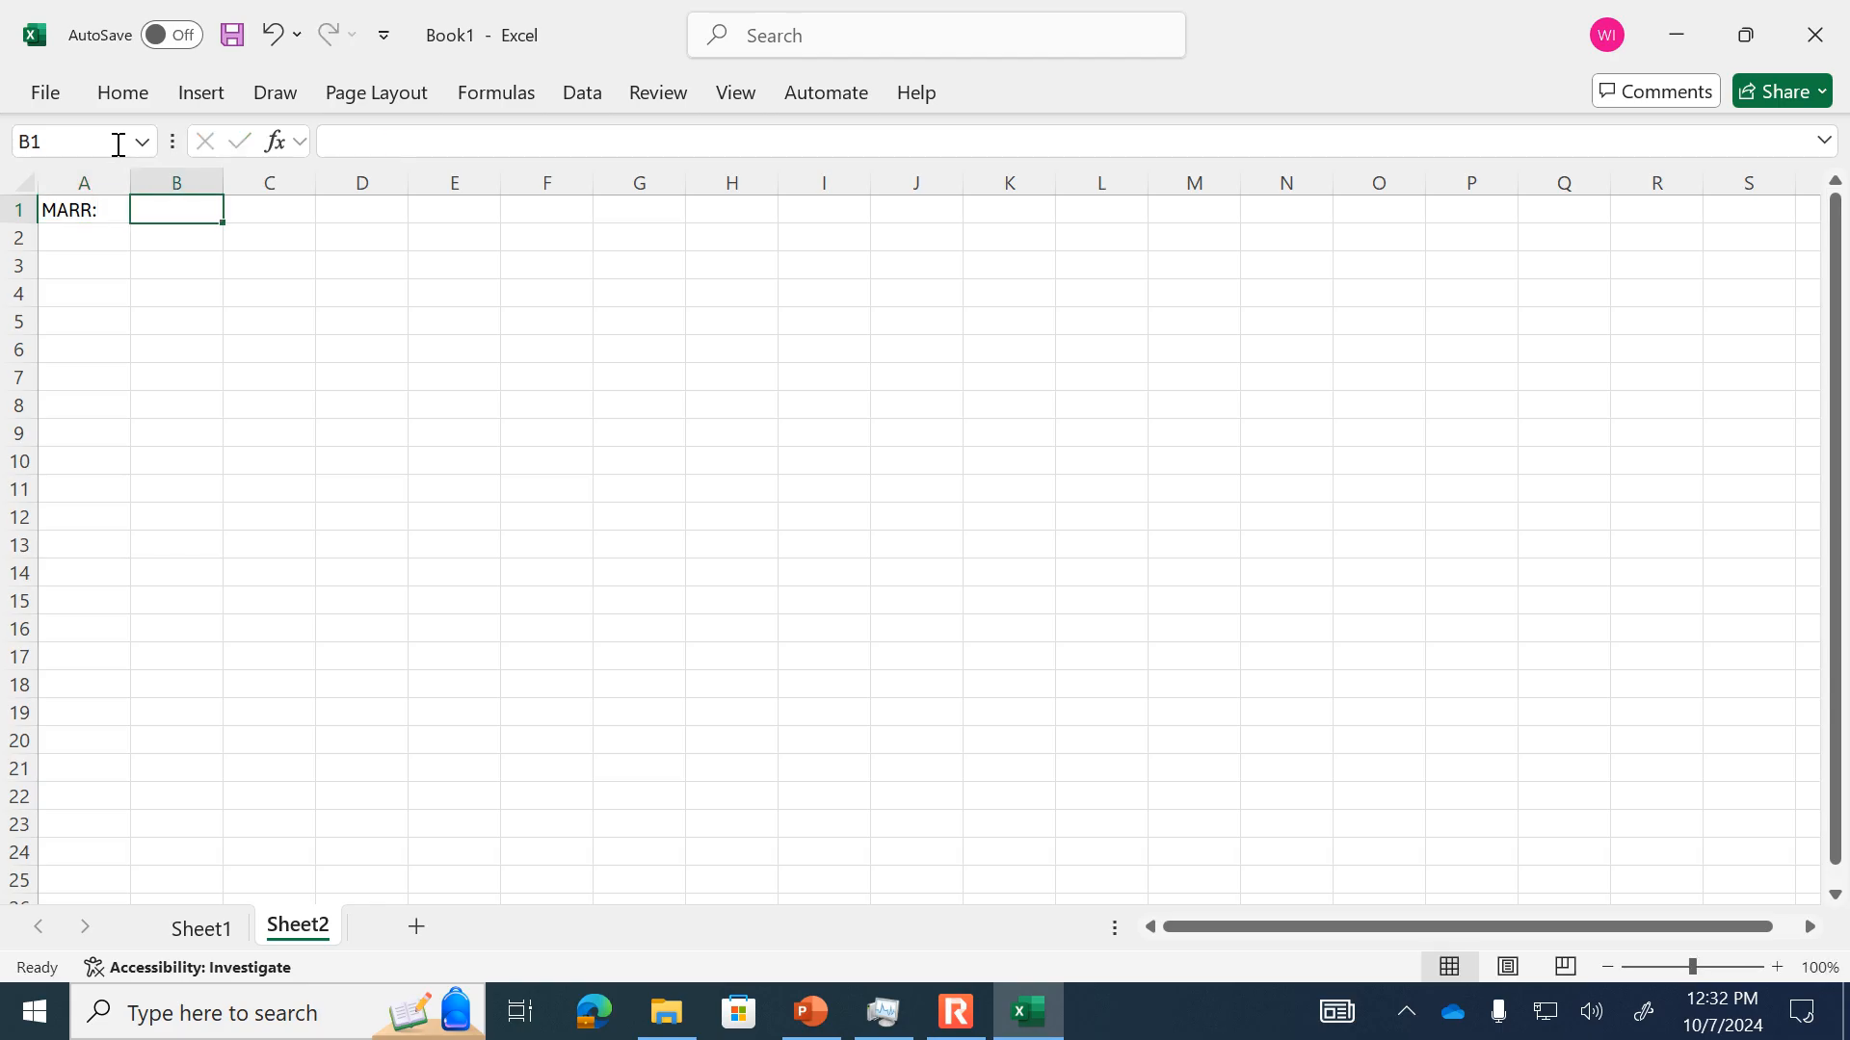
type(".12")
key("Return")
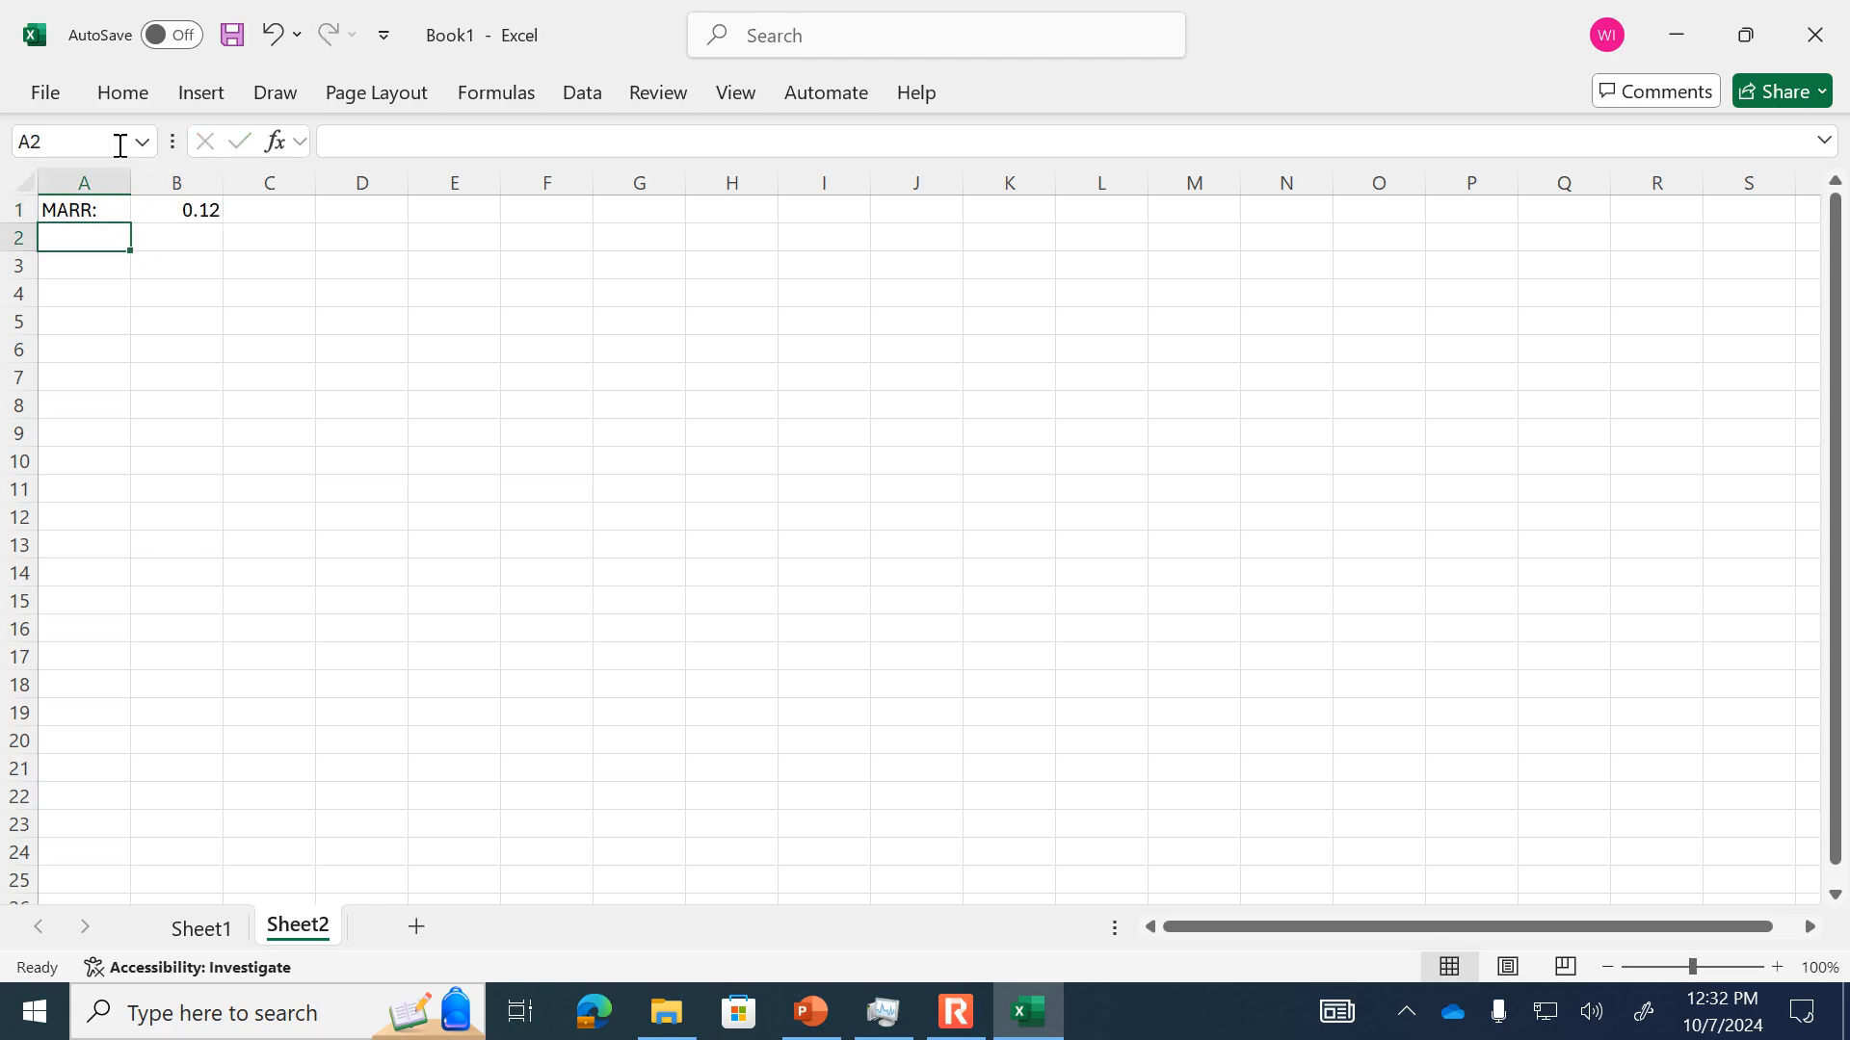
- Enter the headers Year, Deere, Komatsu, Cat, Hitachi, Volvo and Atlas across cells A3 to G3
left_click(1779, 966)
left_click(1778, 966)
left_click(1778, 966)
left_click(1778, 966)
left_click(1779, 966)
key("Return")
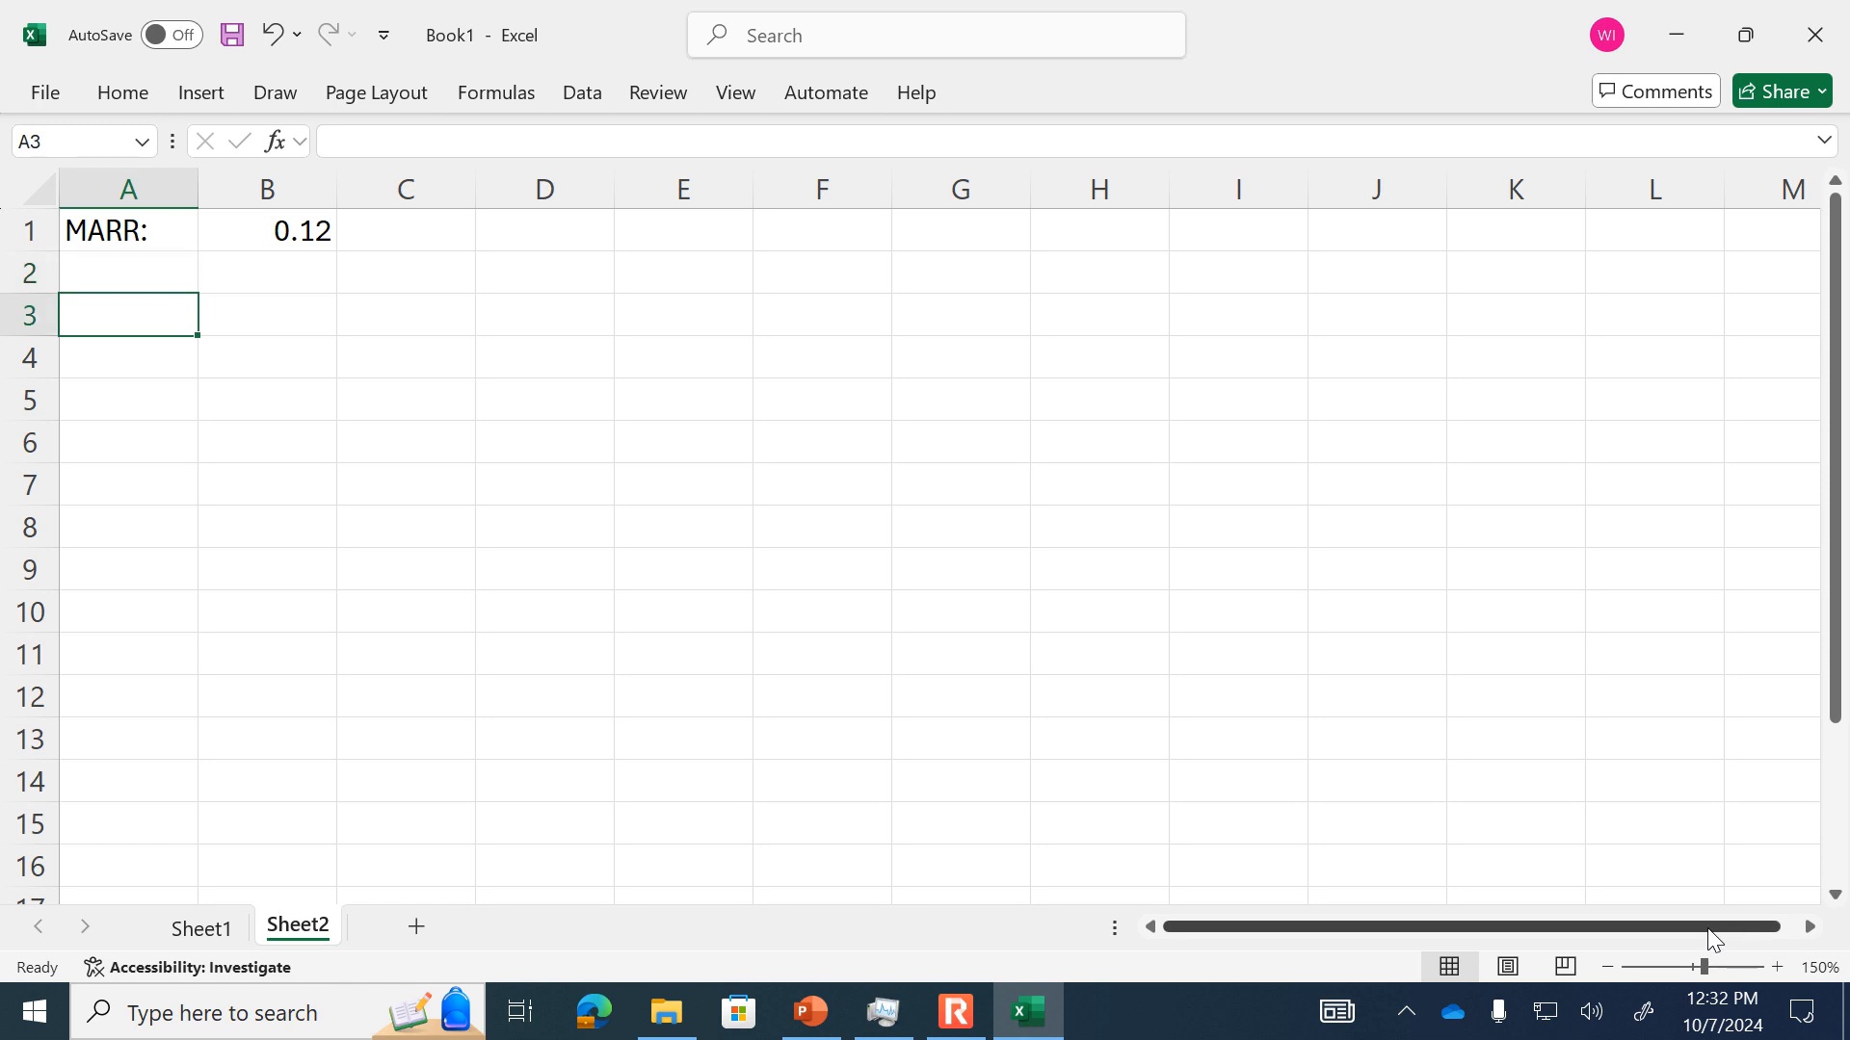
type("Yeart")
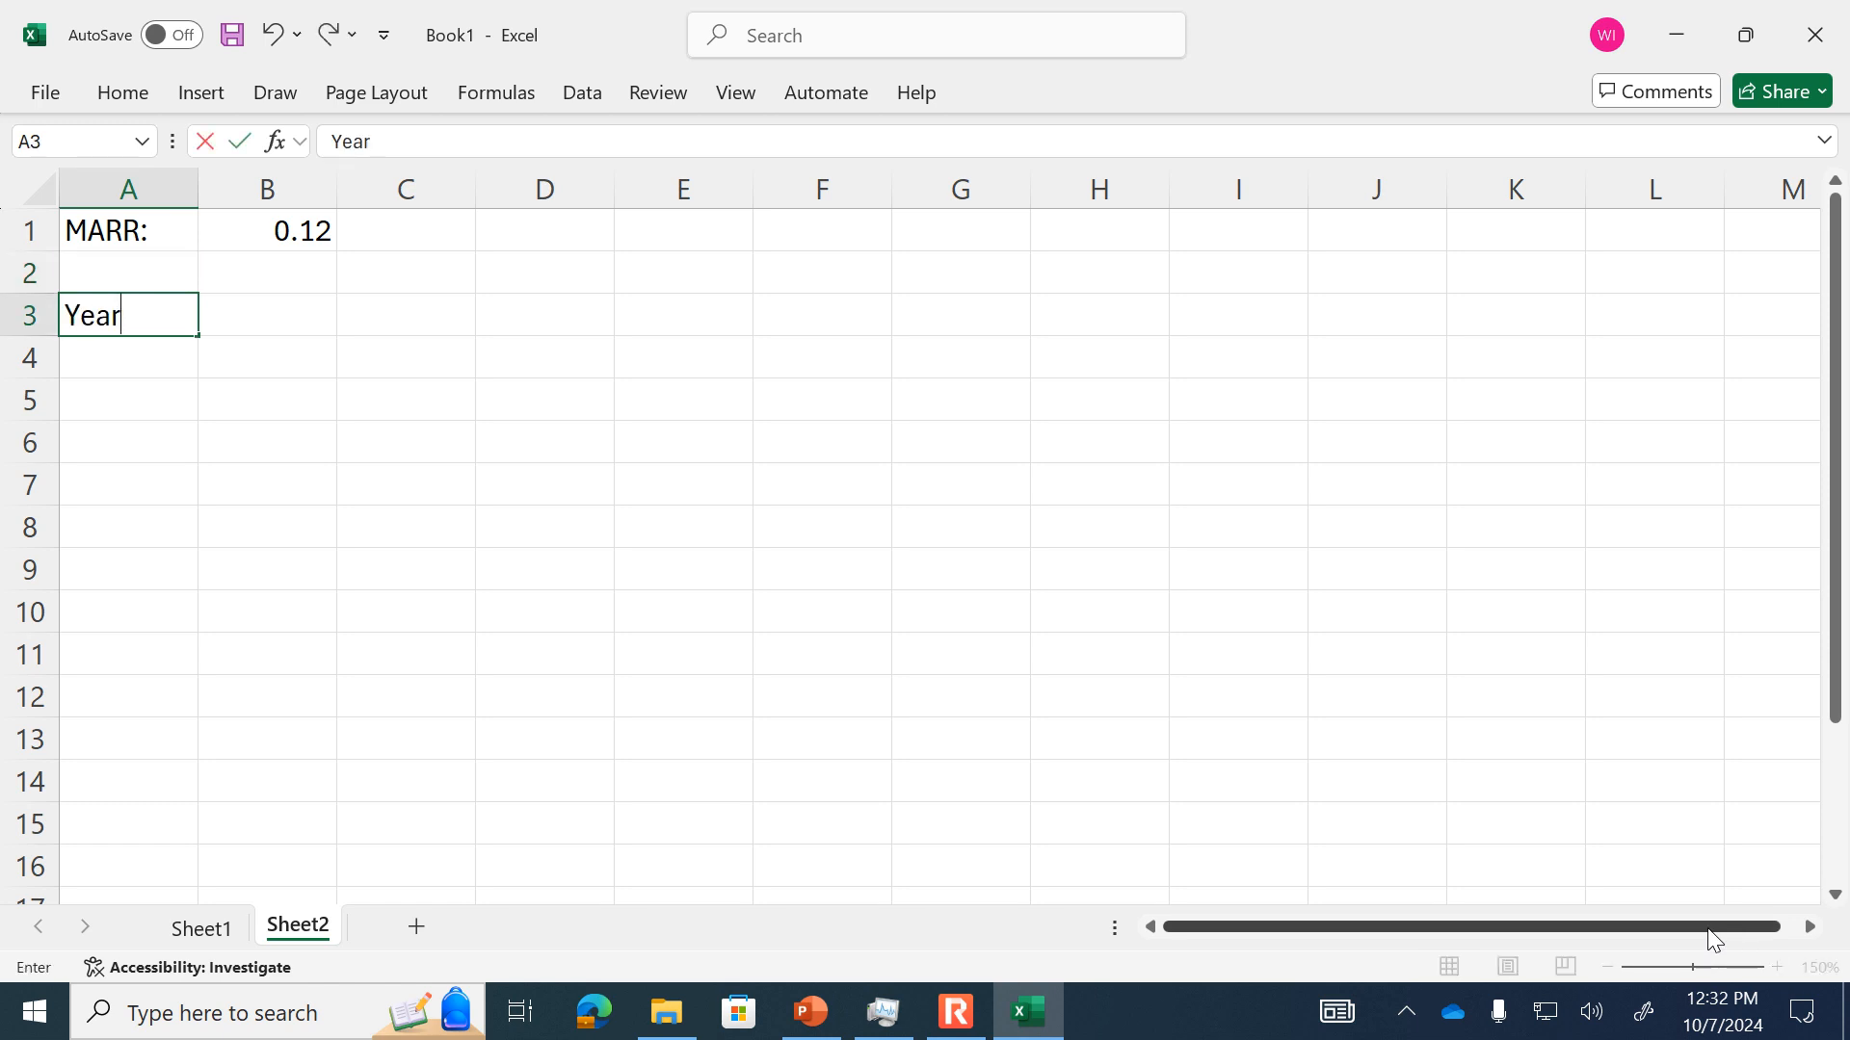
key("Tab")
type("Deere")
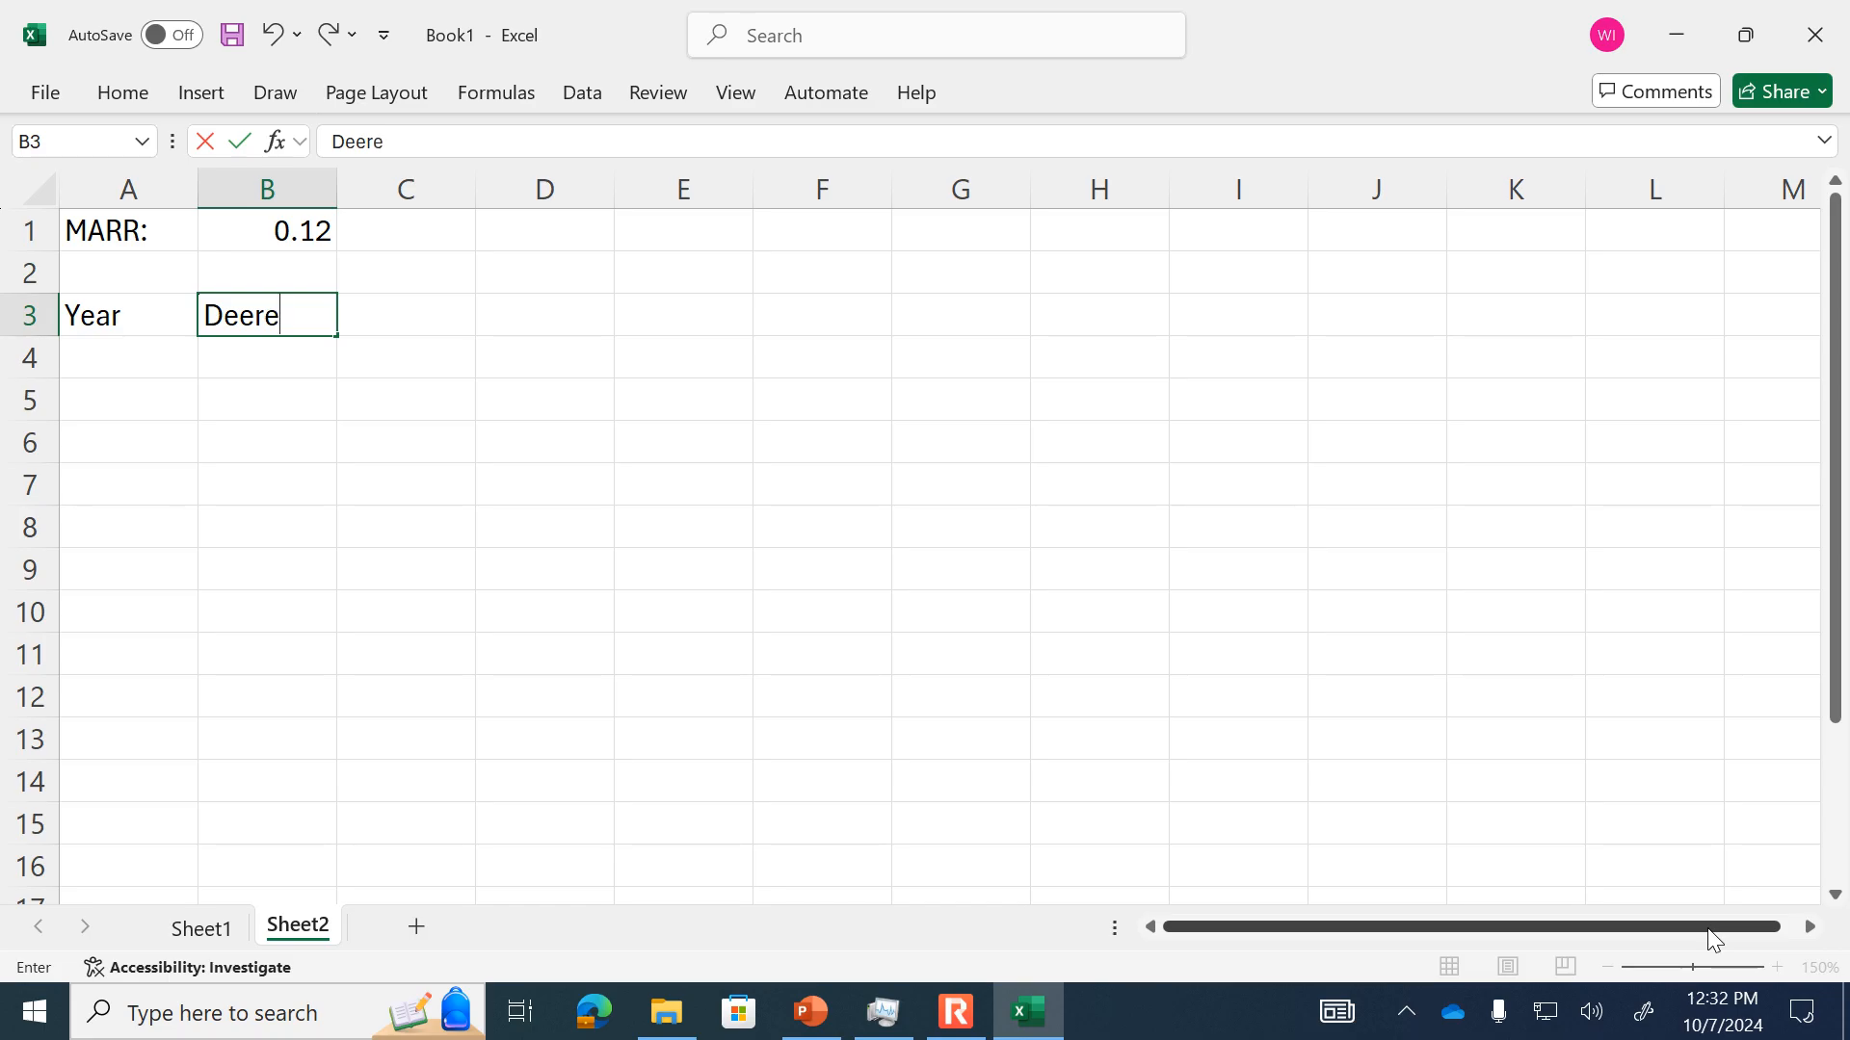
key("Tab")
type("Komatsu")
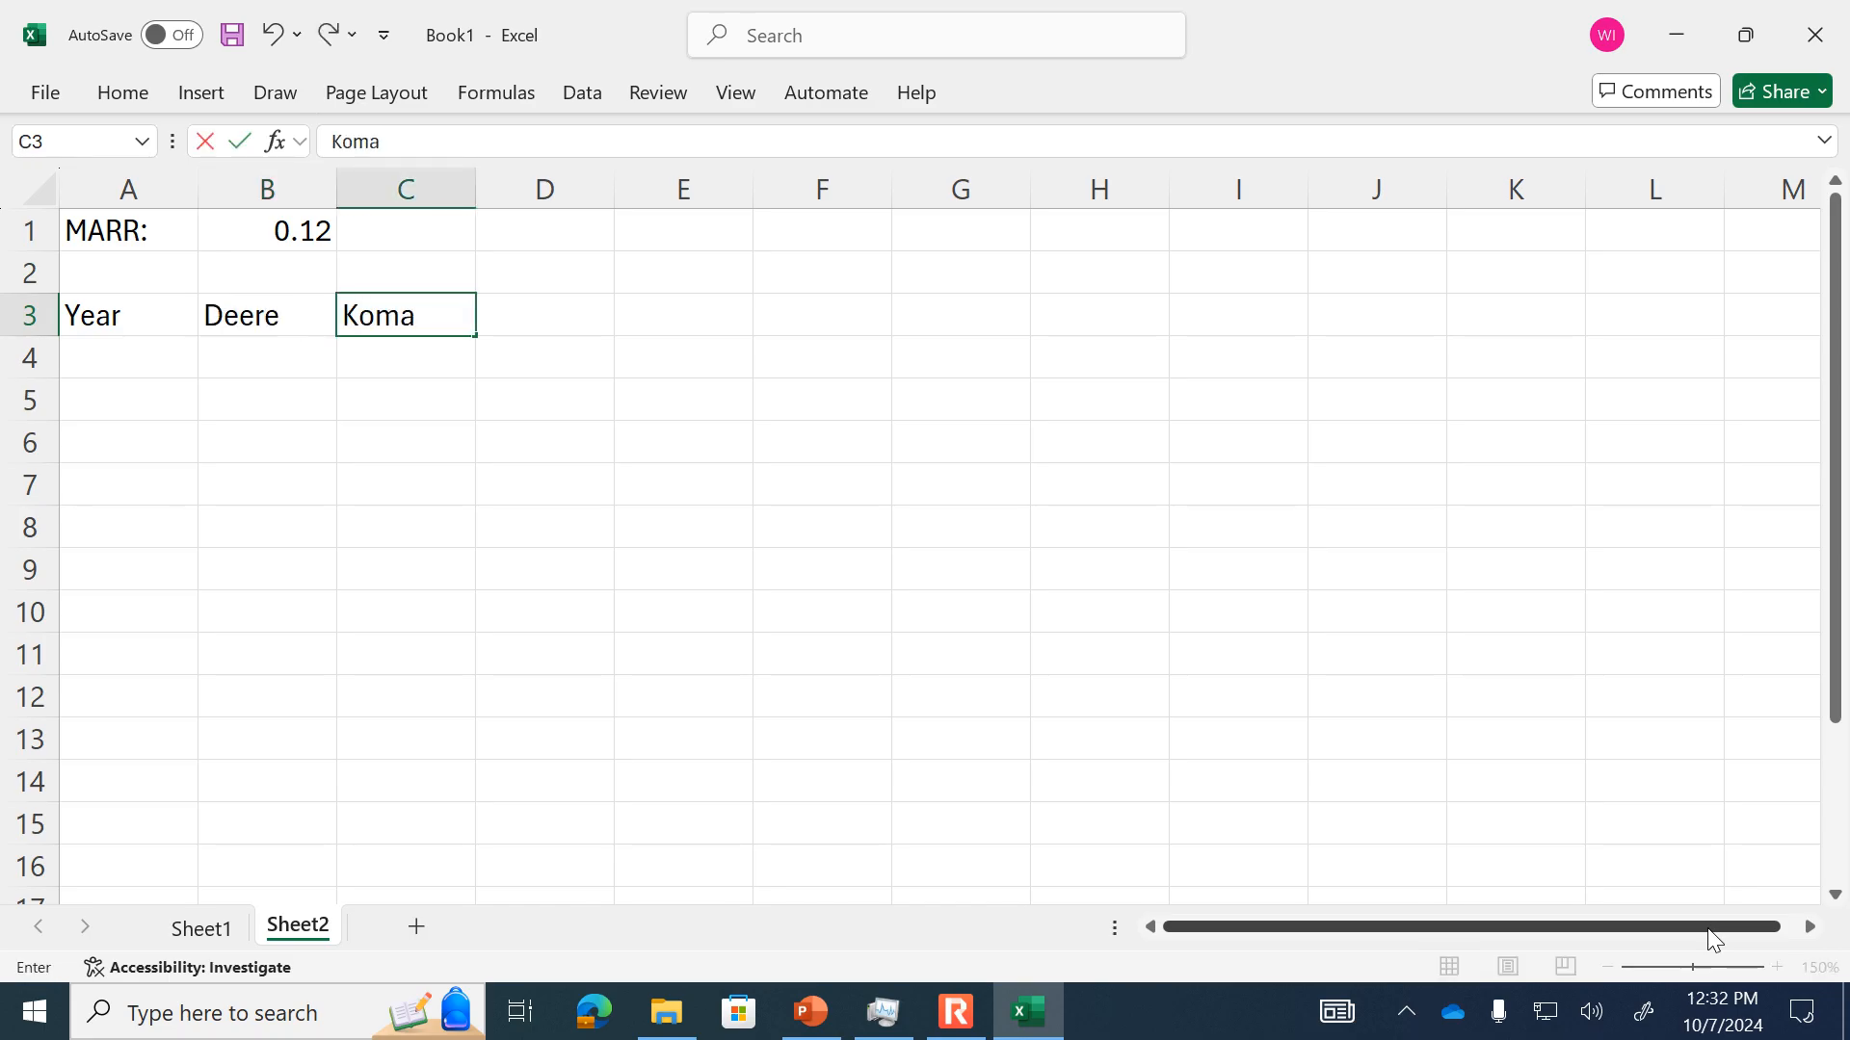
key("Tab")
type("Cat")
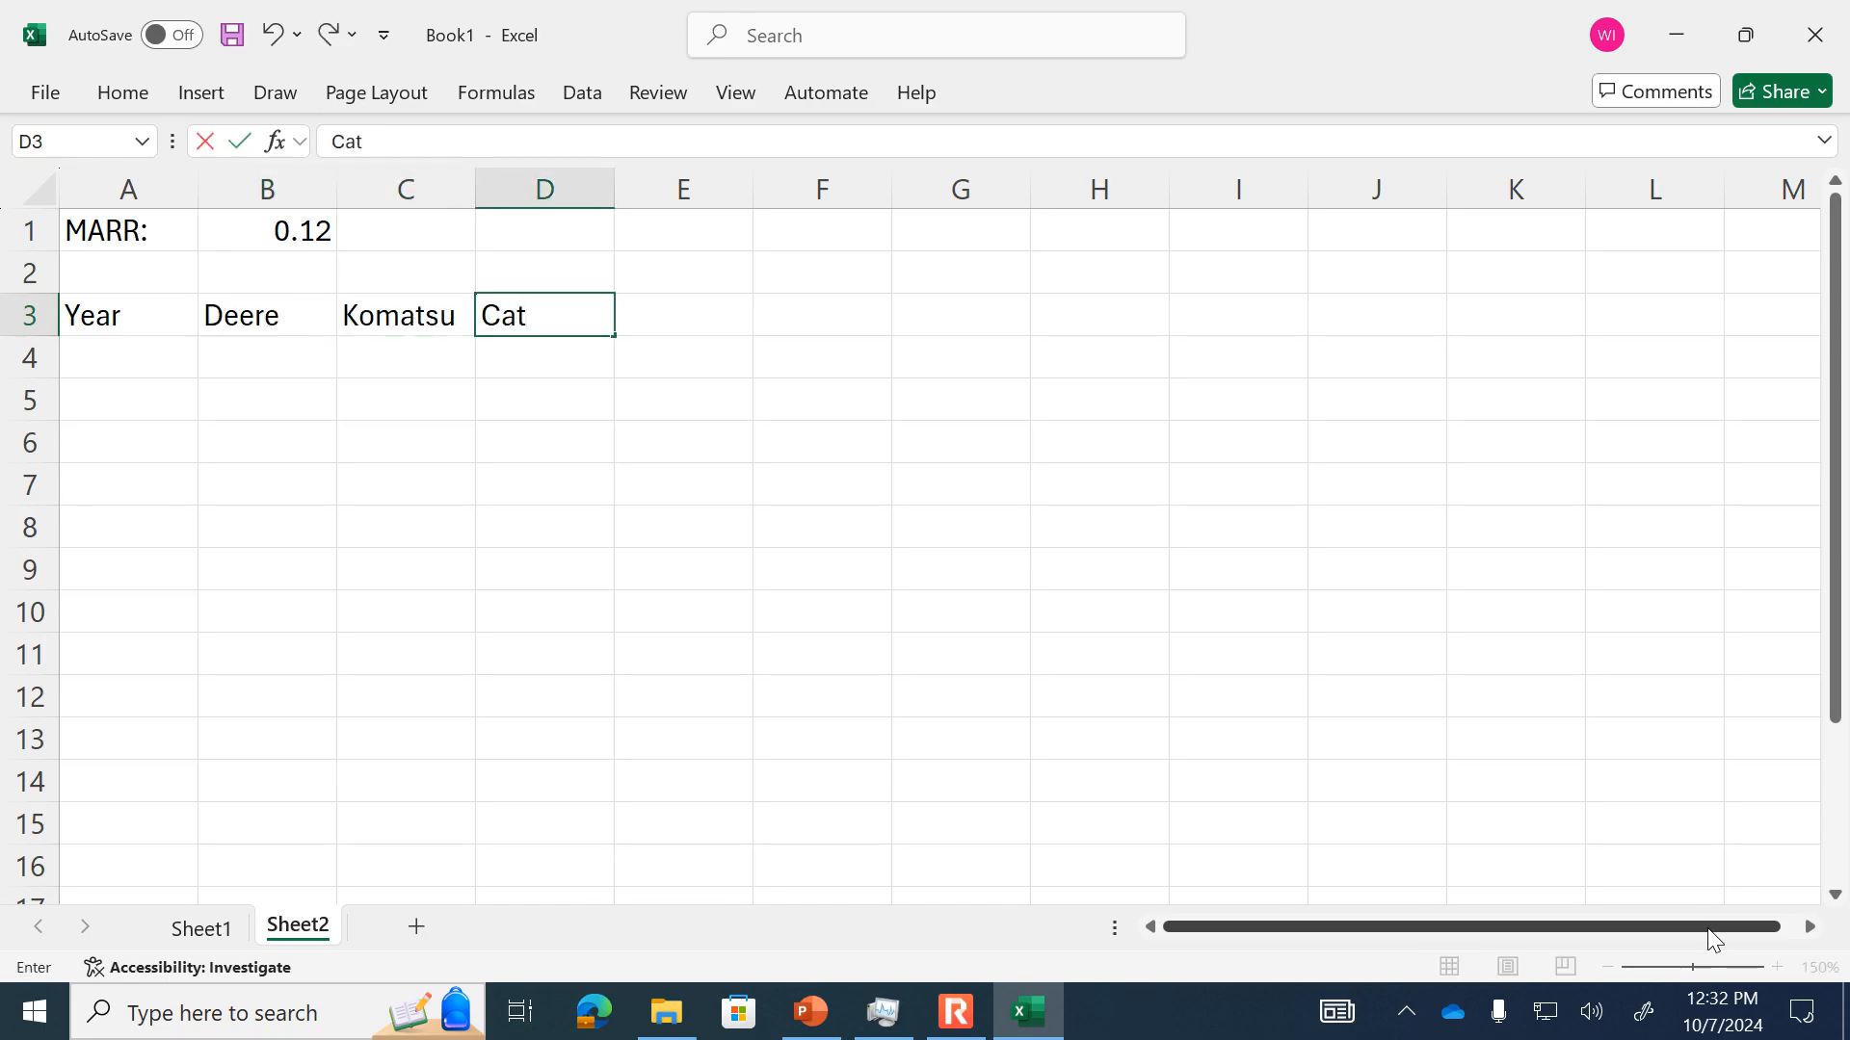
key("Tab")
type("Hitachi")
key("Tab")
type("Volvo")
key("Tab")
type("Atlas")
key("Return")
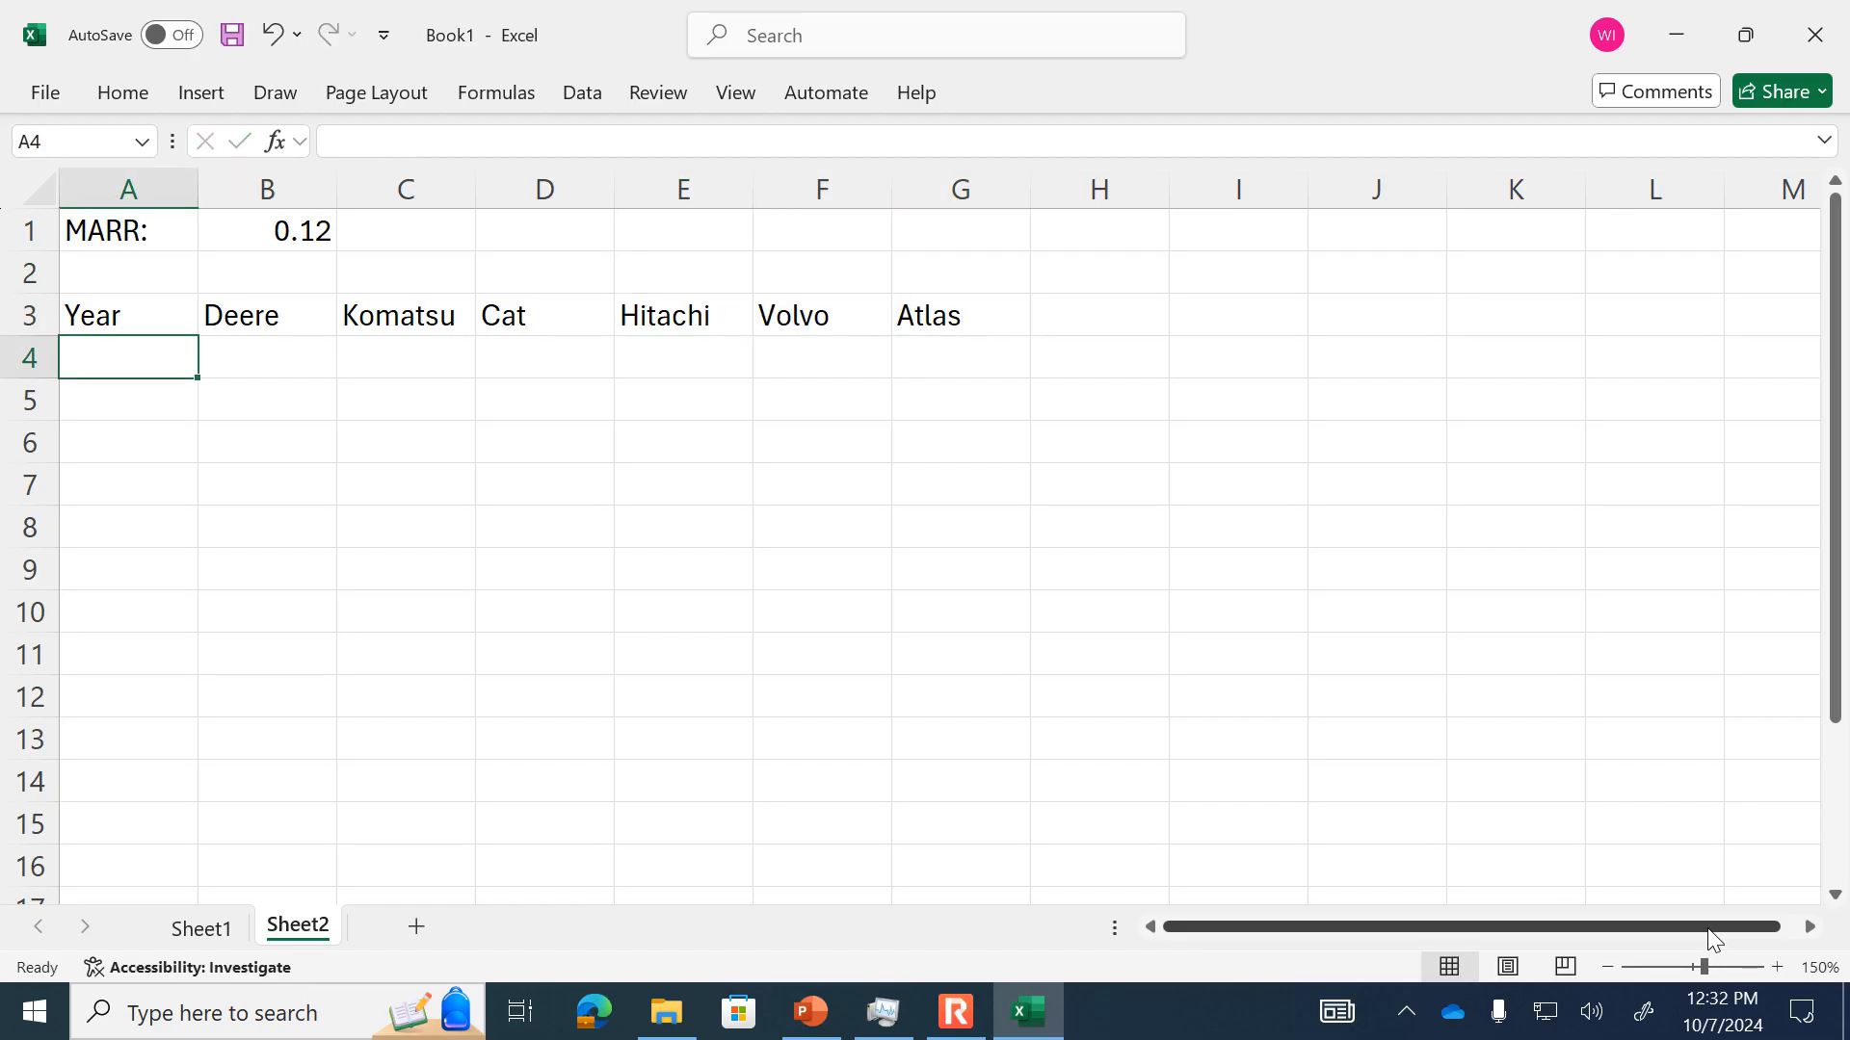
- Fill the Year column from 0 to 10 in A4:A14, extending the series from the first two values
type("0")
key("Return")
type("1")
key("Return")
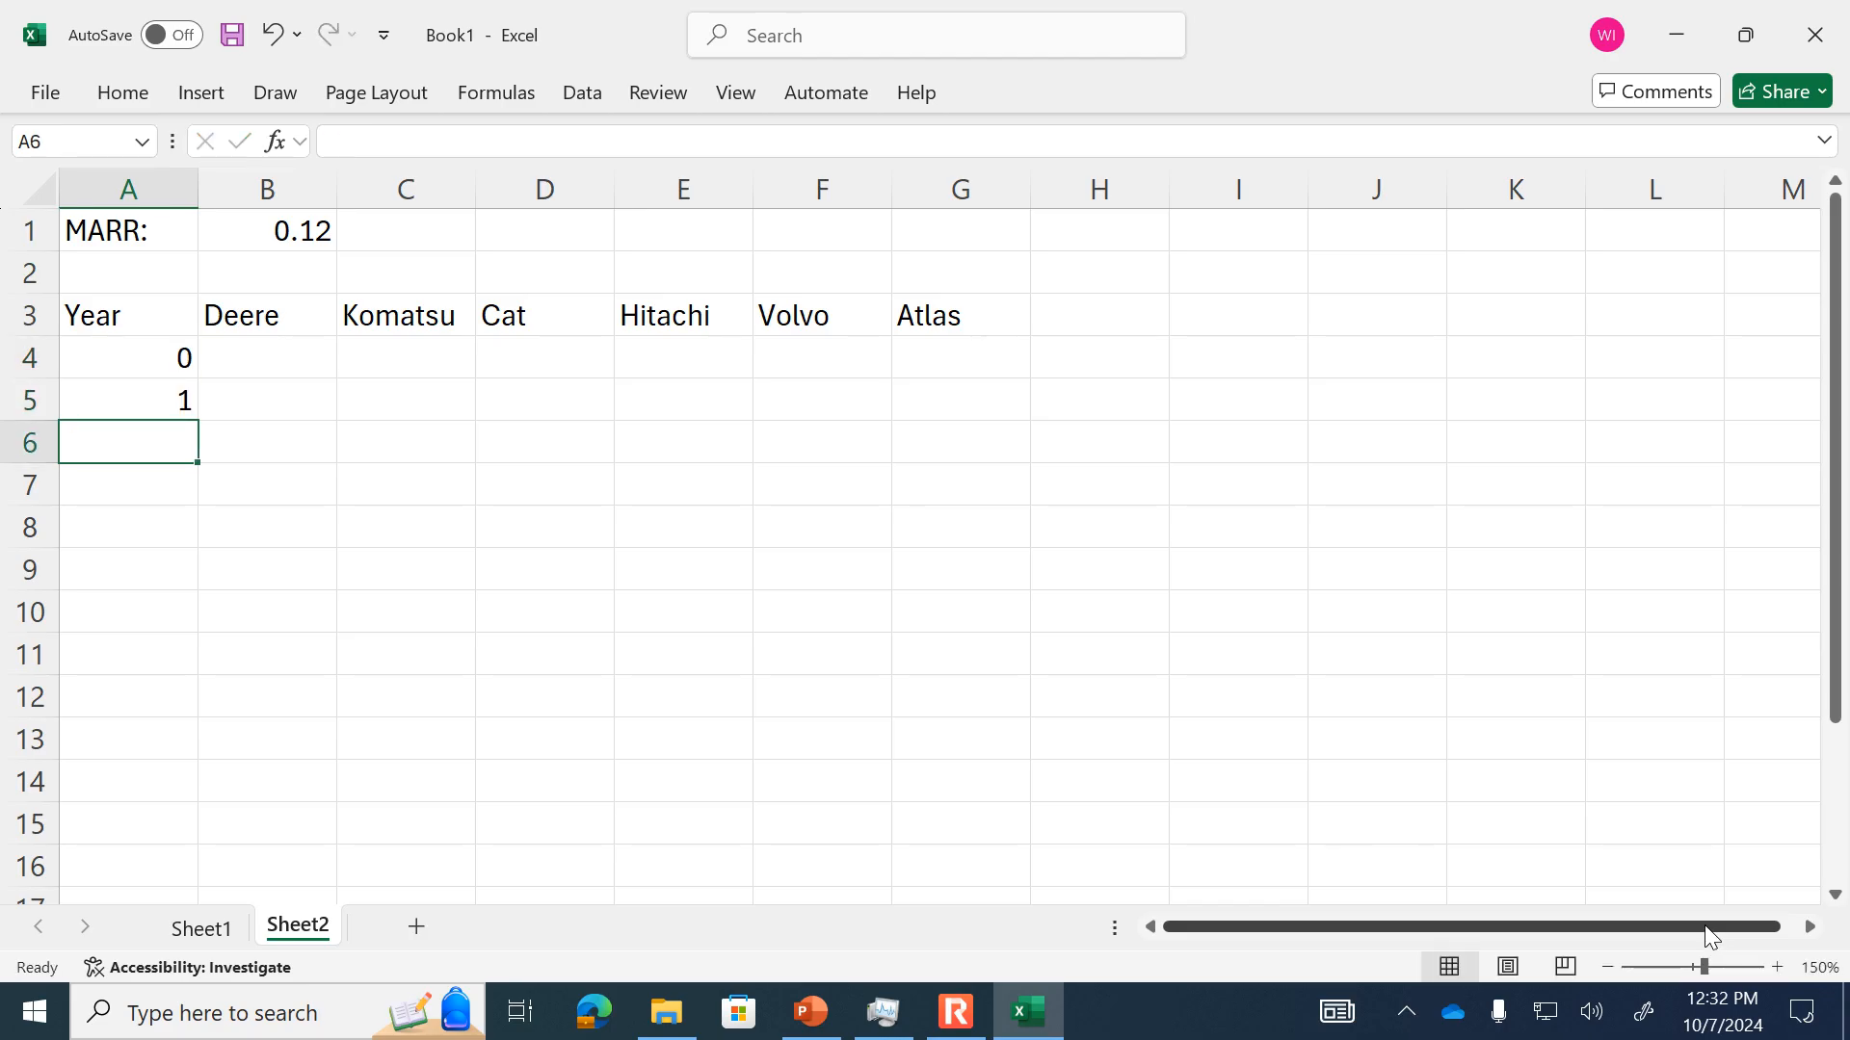
left_click_drag(144, 359, 179, 807)
- Enter -22000 for year 0 in the Deere column and fill 5800 down for years 1 to 10
left_click(318, 355)
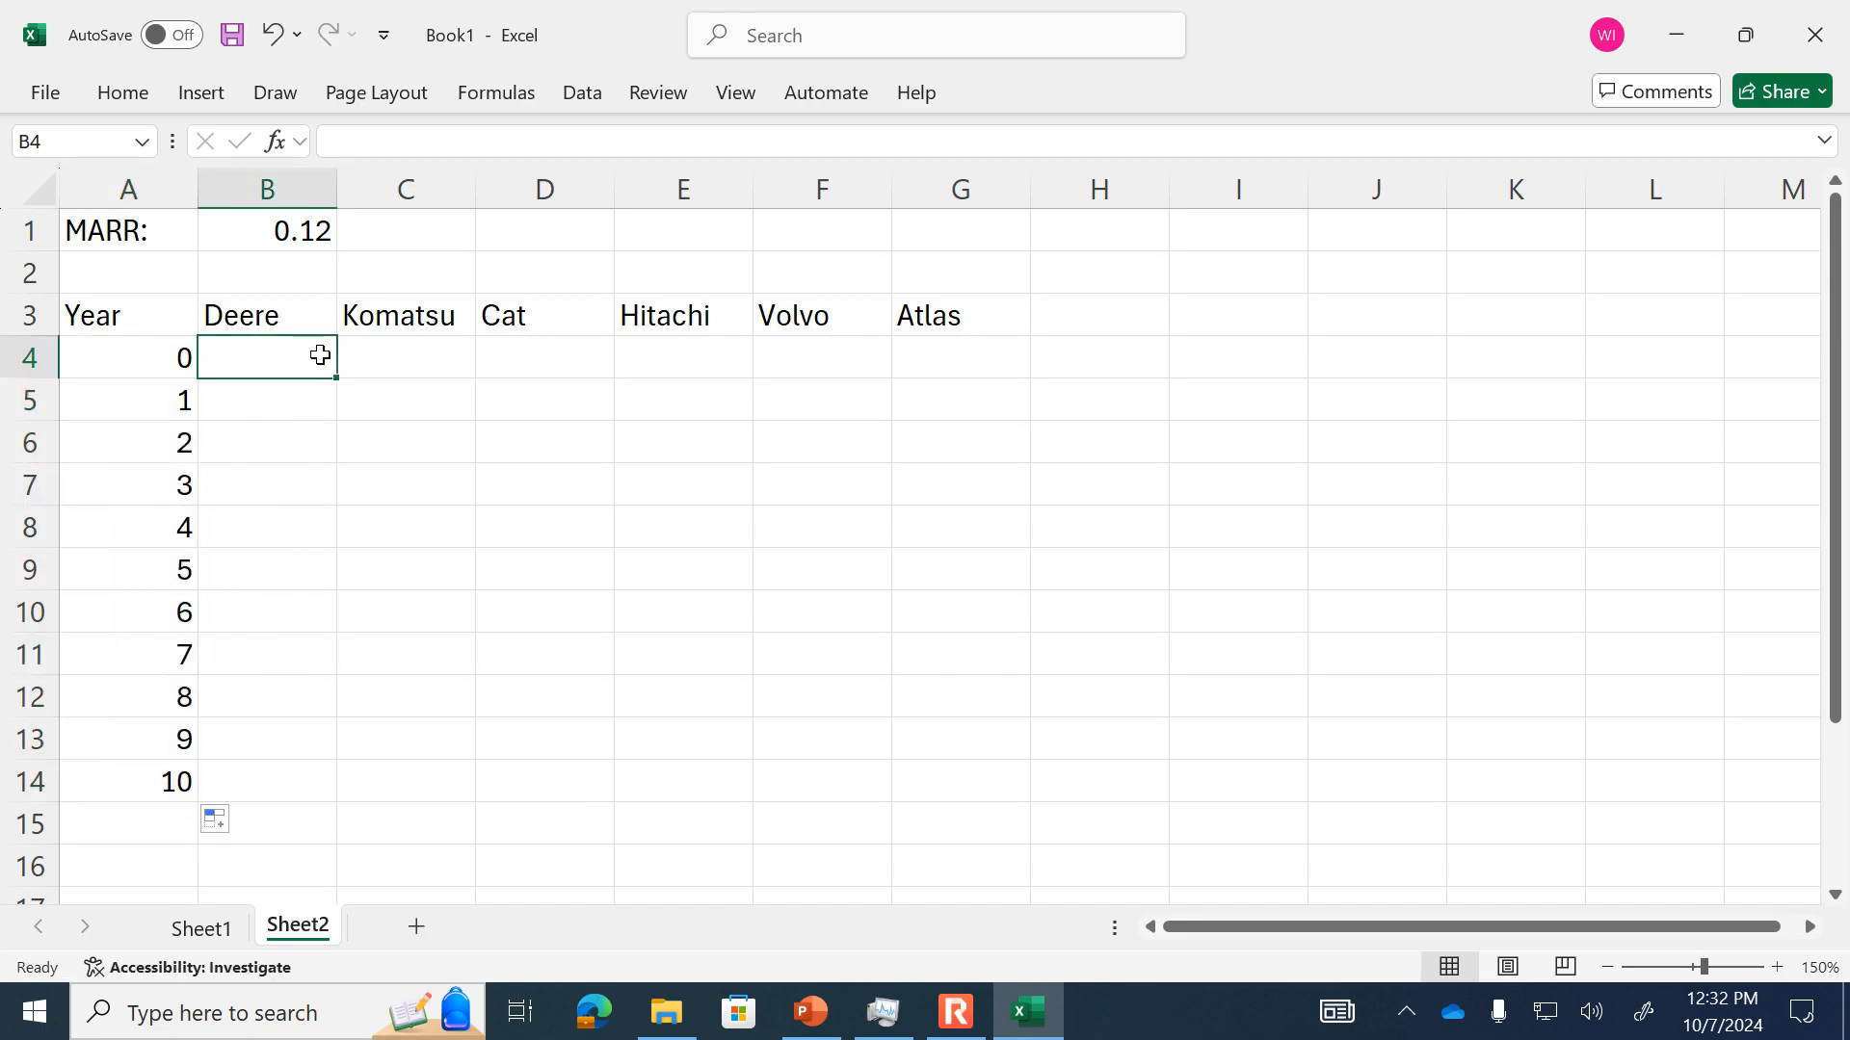
type("-22000")
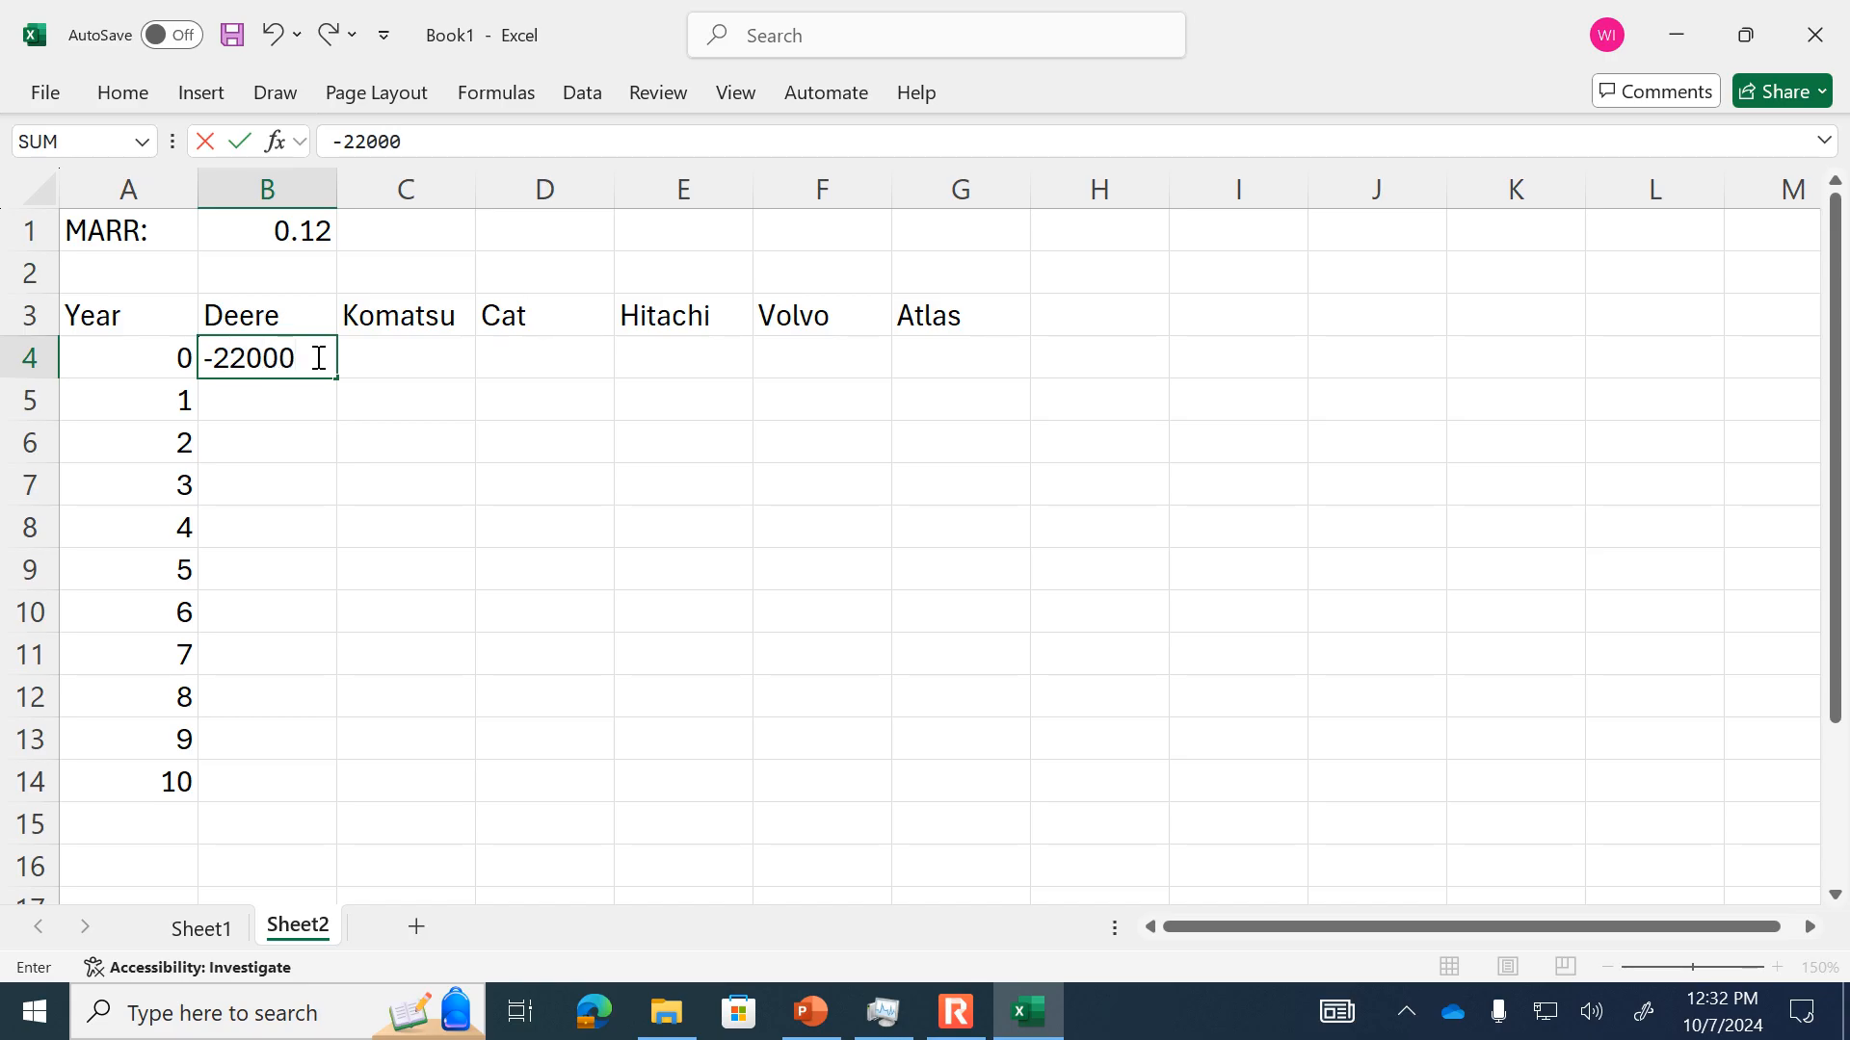
key("Return")
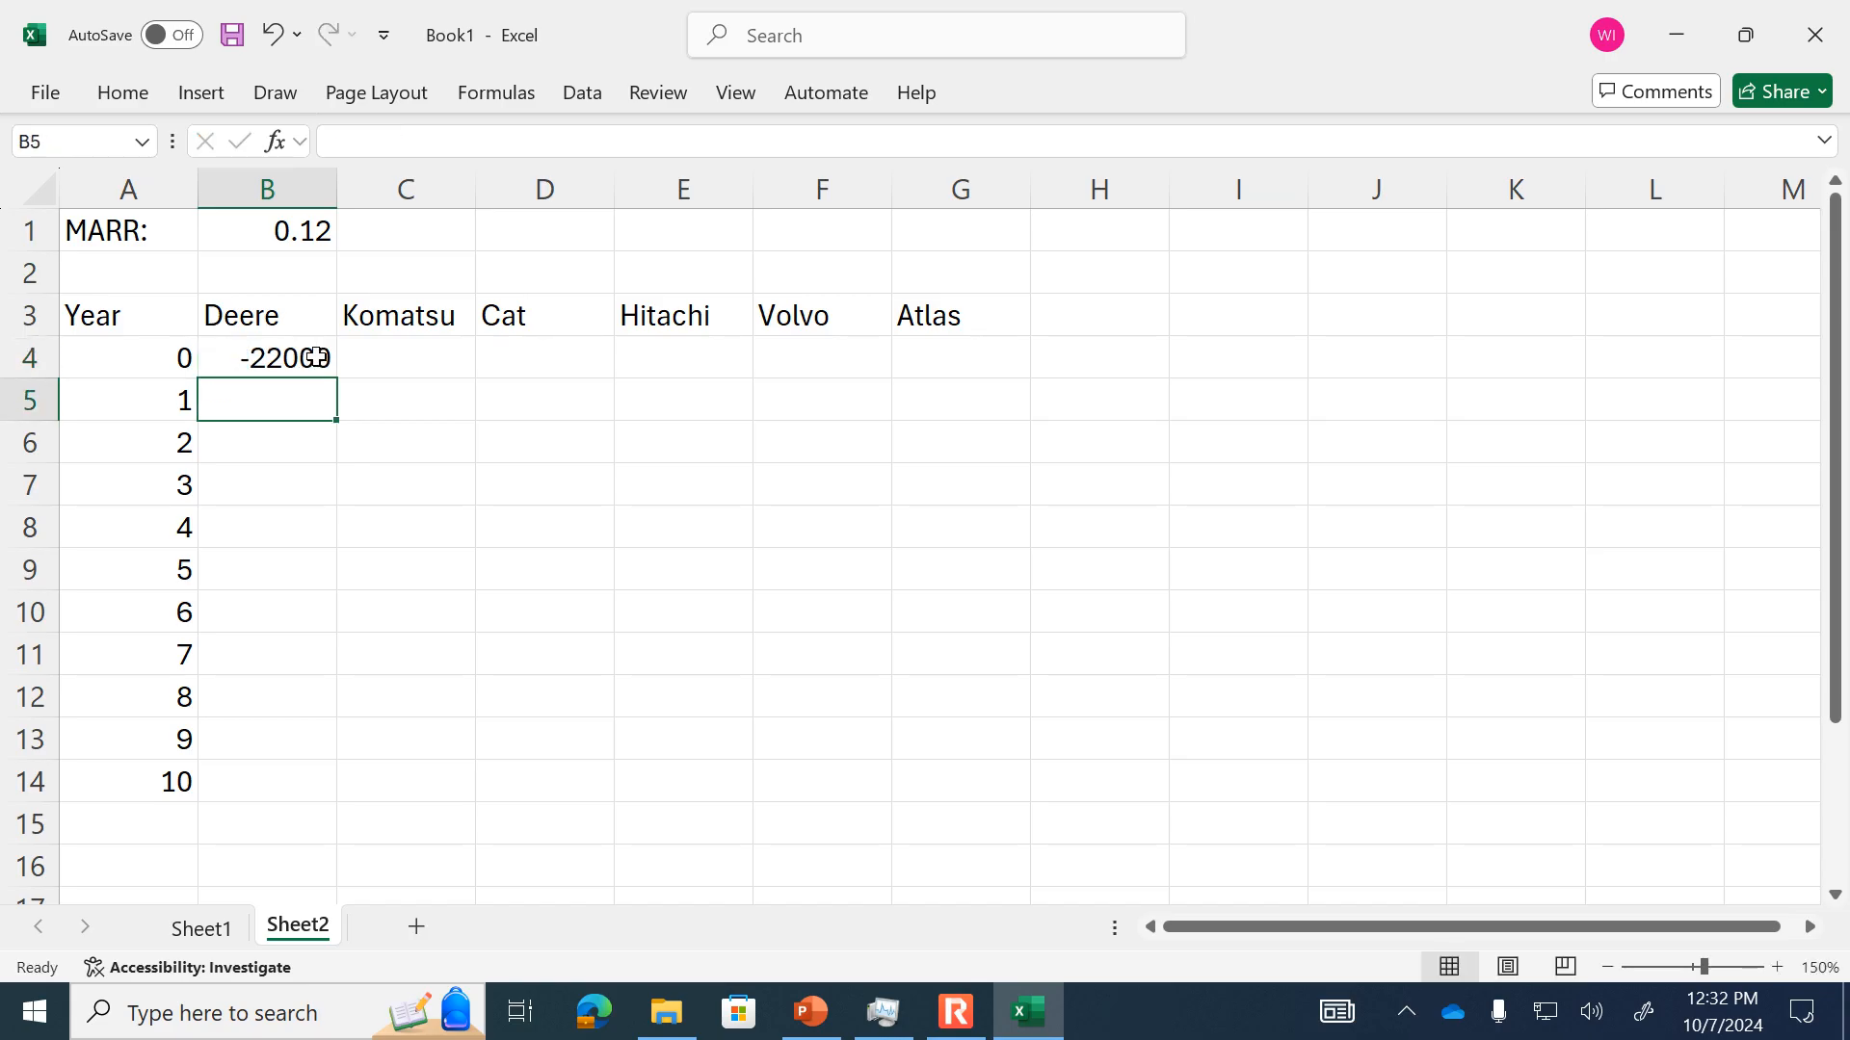
type("5800")
key("Return")
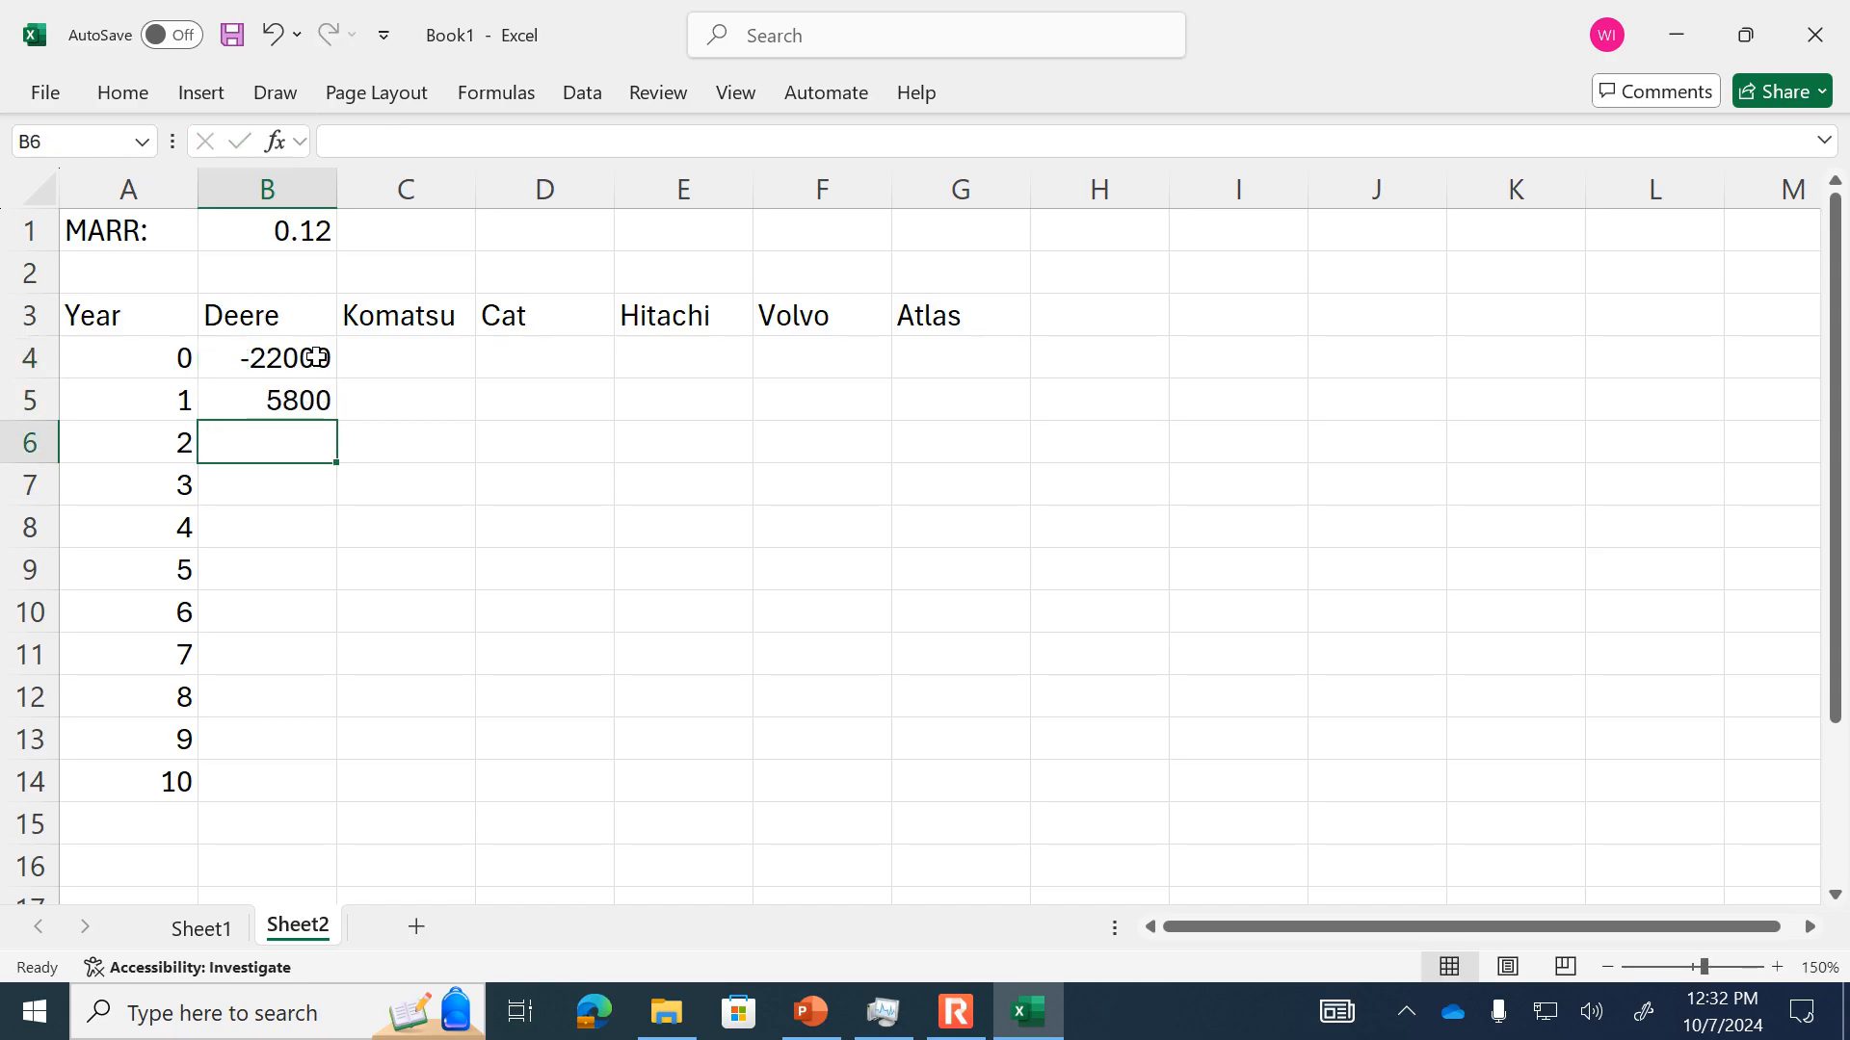
left_click(292, 388)
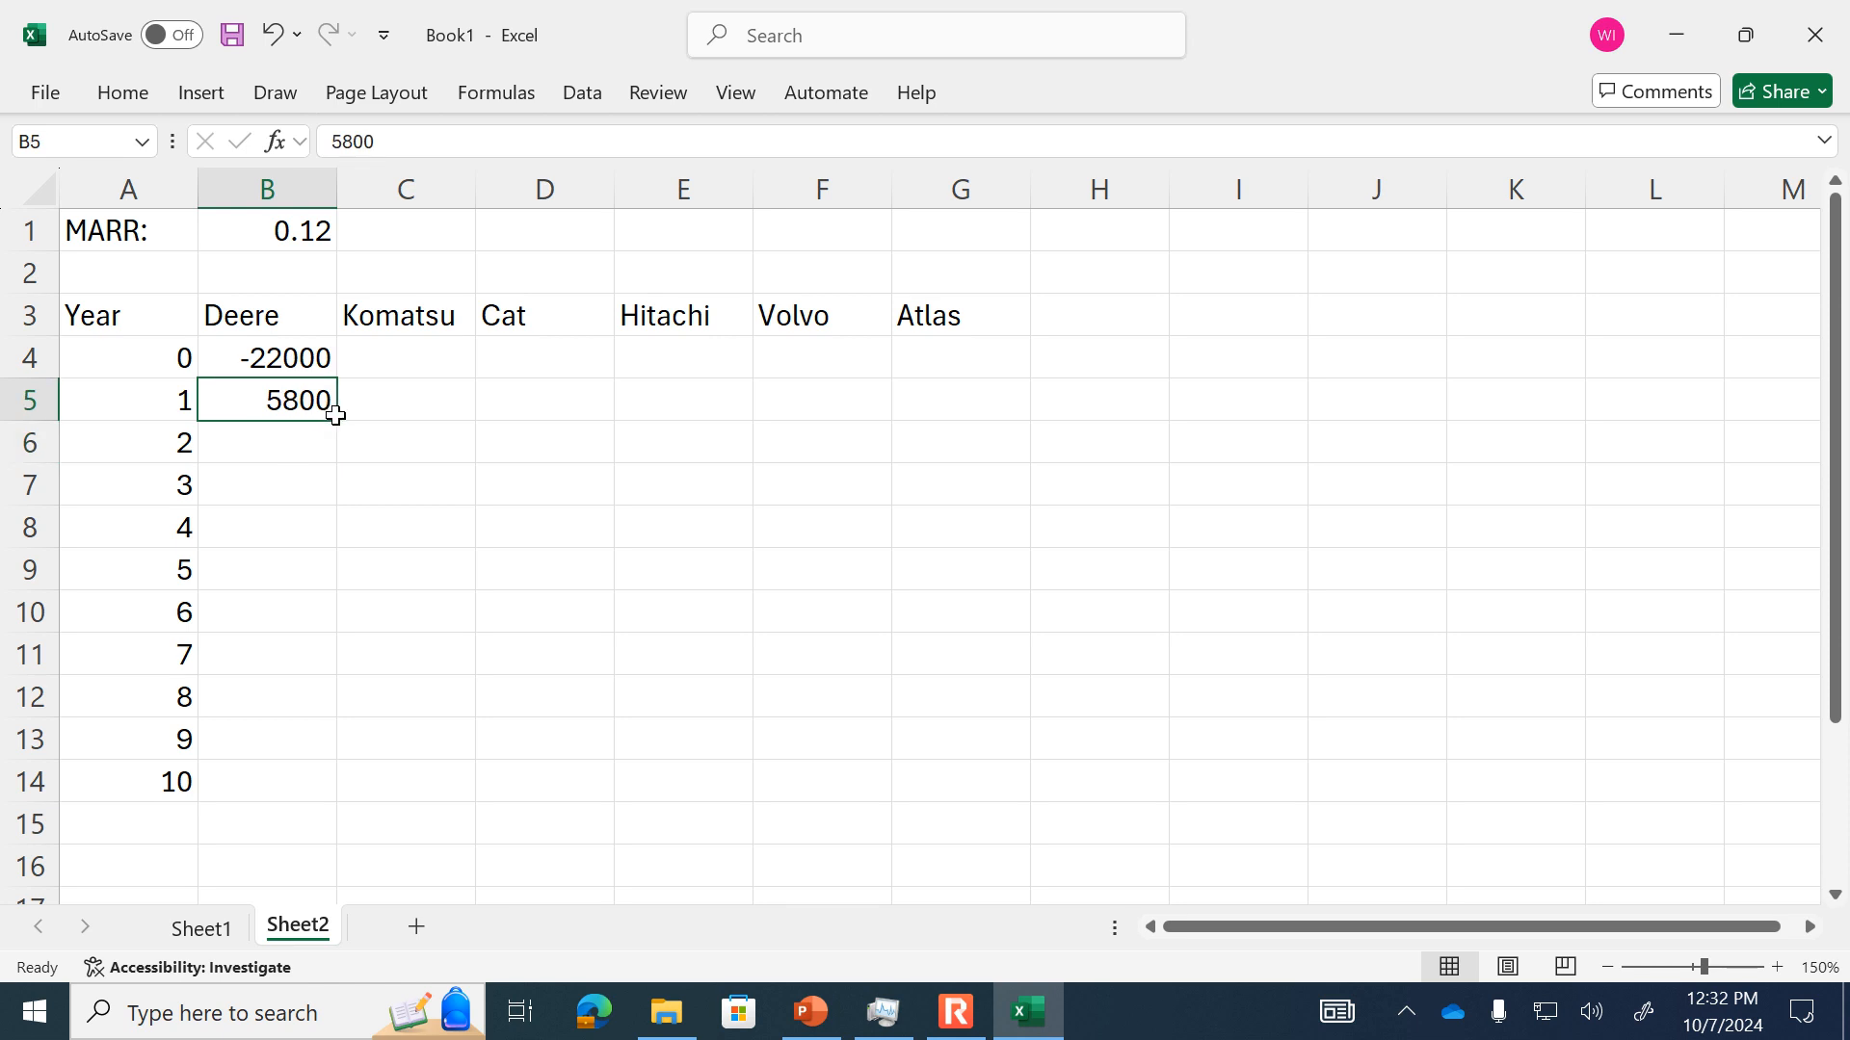
left_click_drag(339, 422, 293, 780)
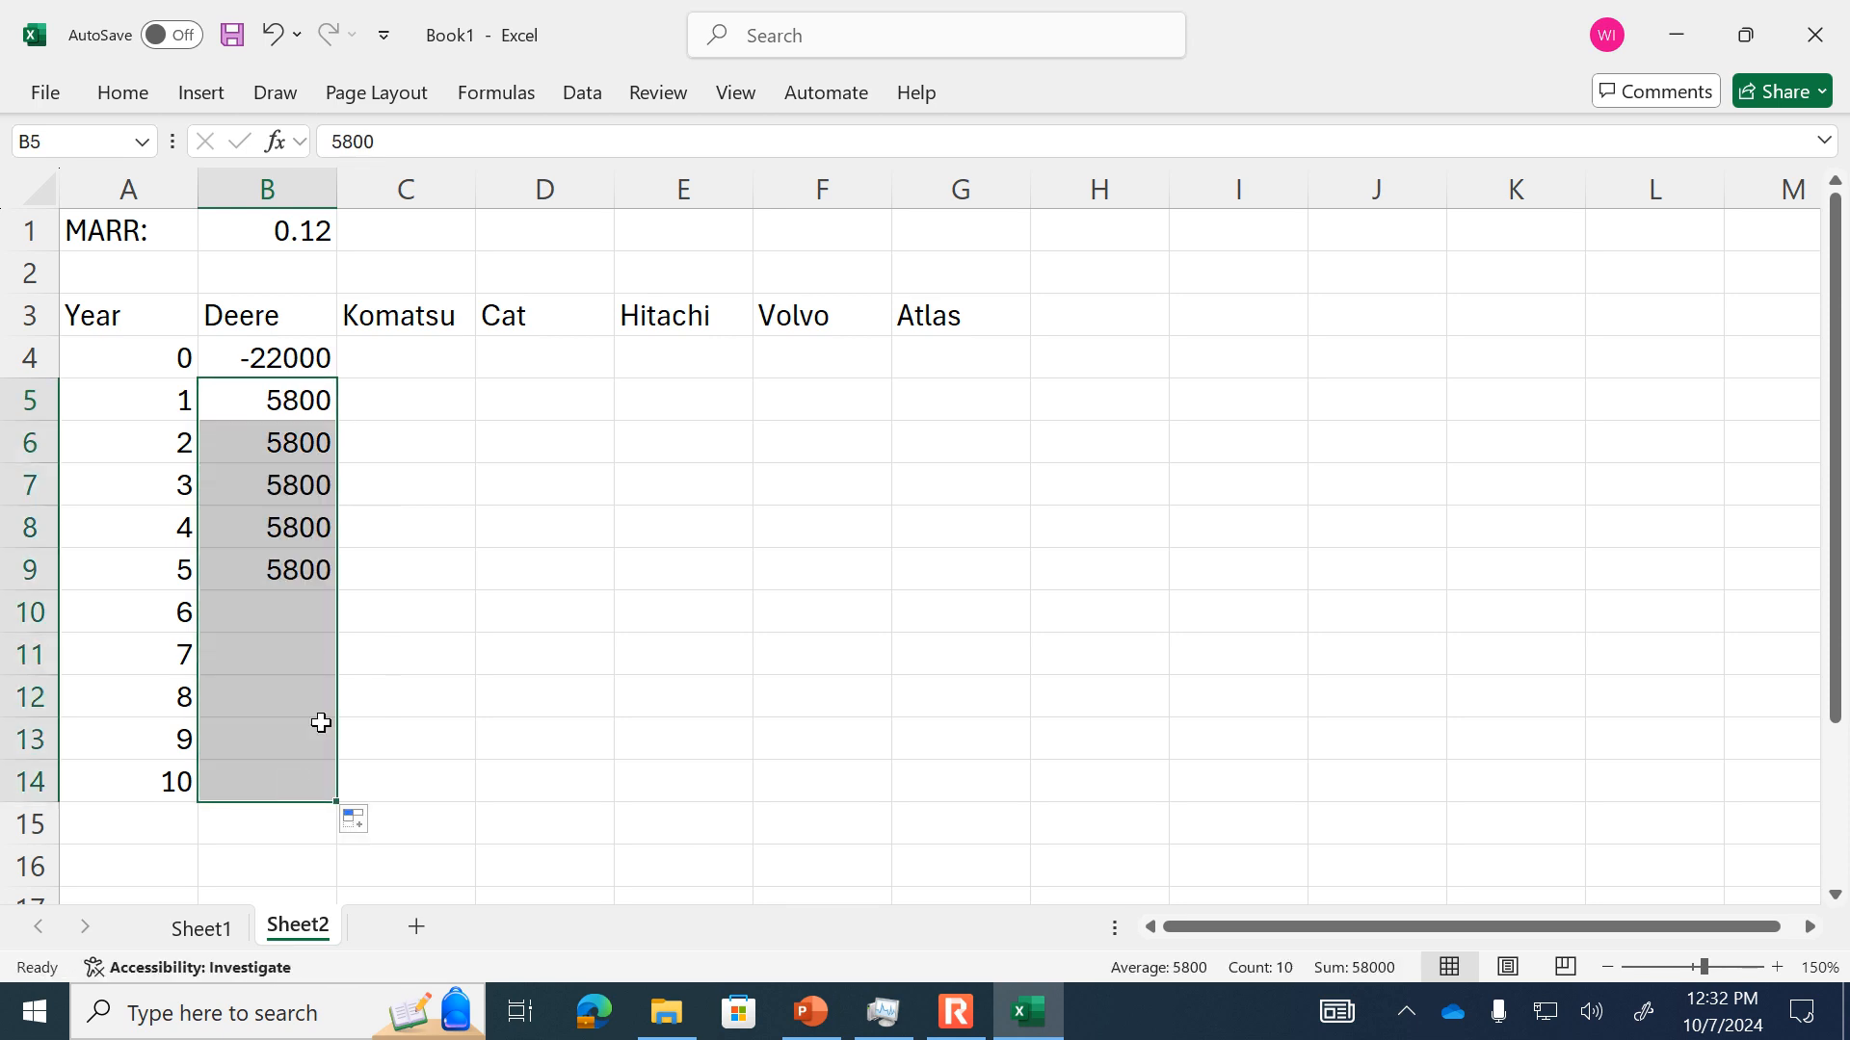
- Enter -33500 for year 0 in the Komatsu column and fill 5200 down for years 1 to 10
left_click(418, 359)
type("-33500")
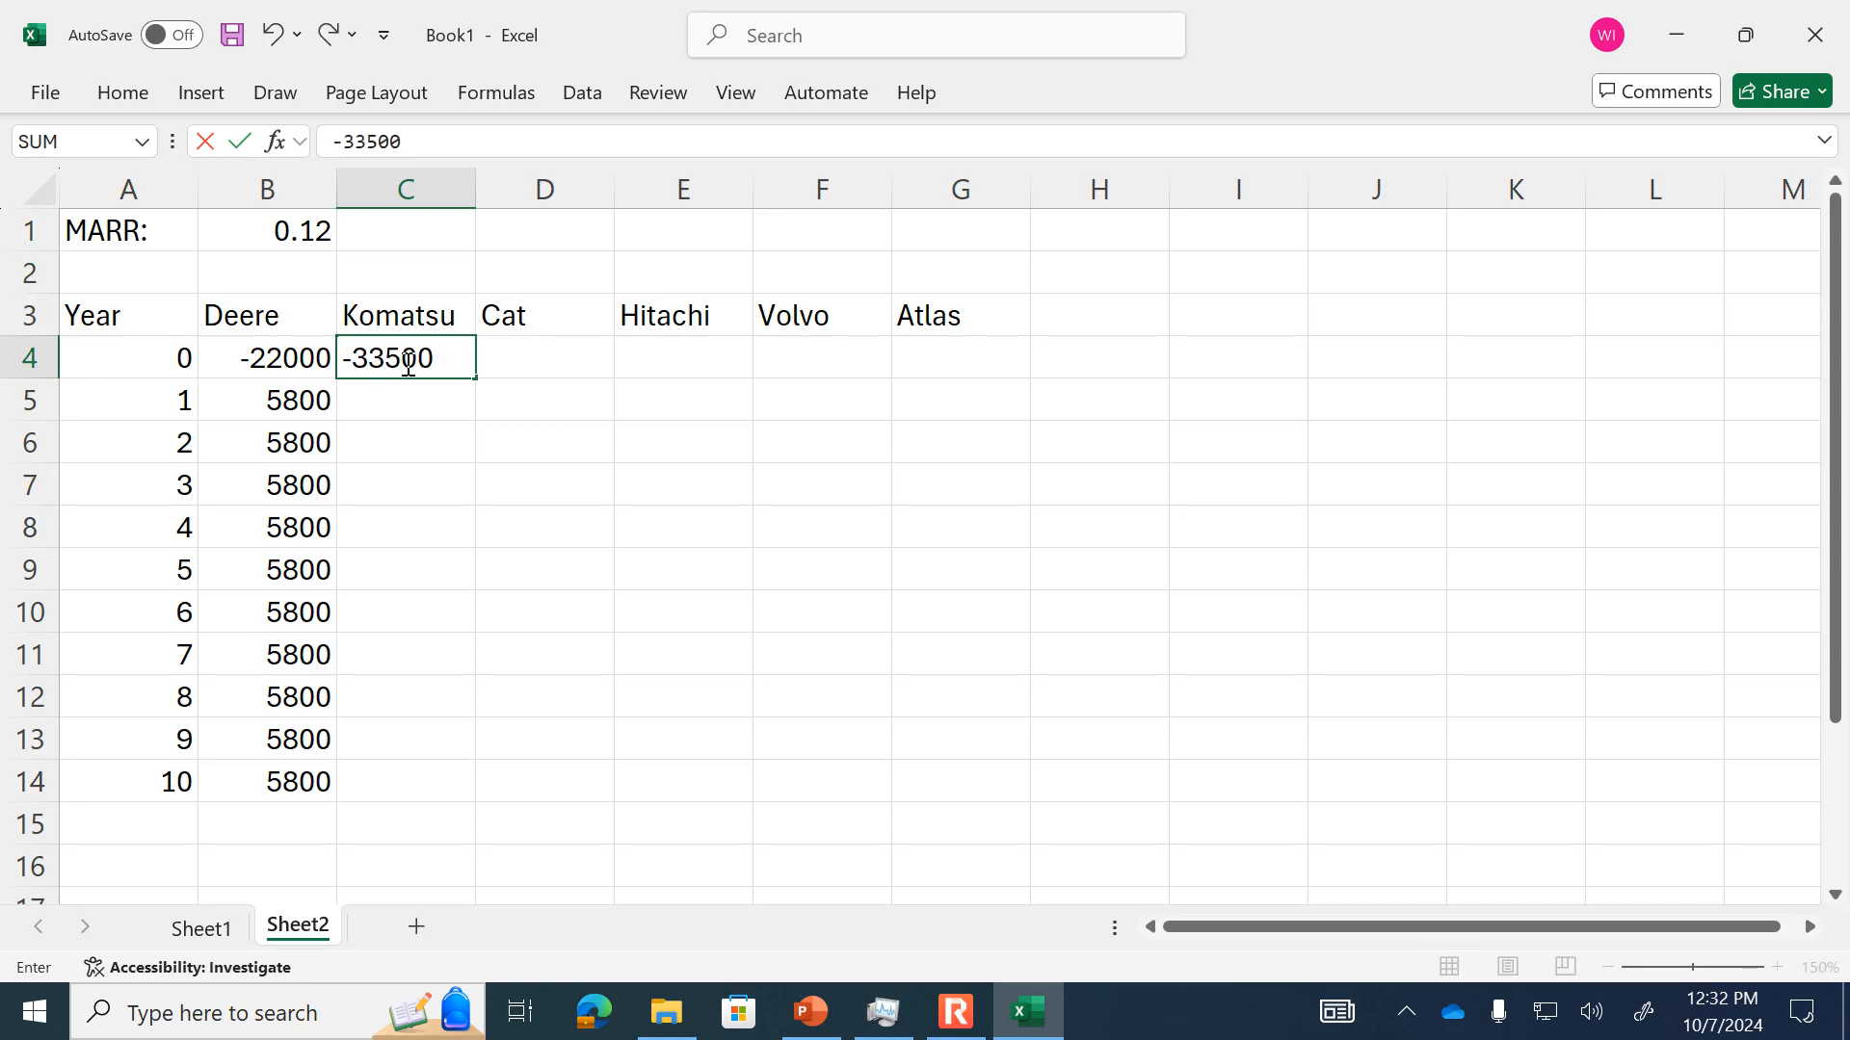
key("Return")
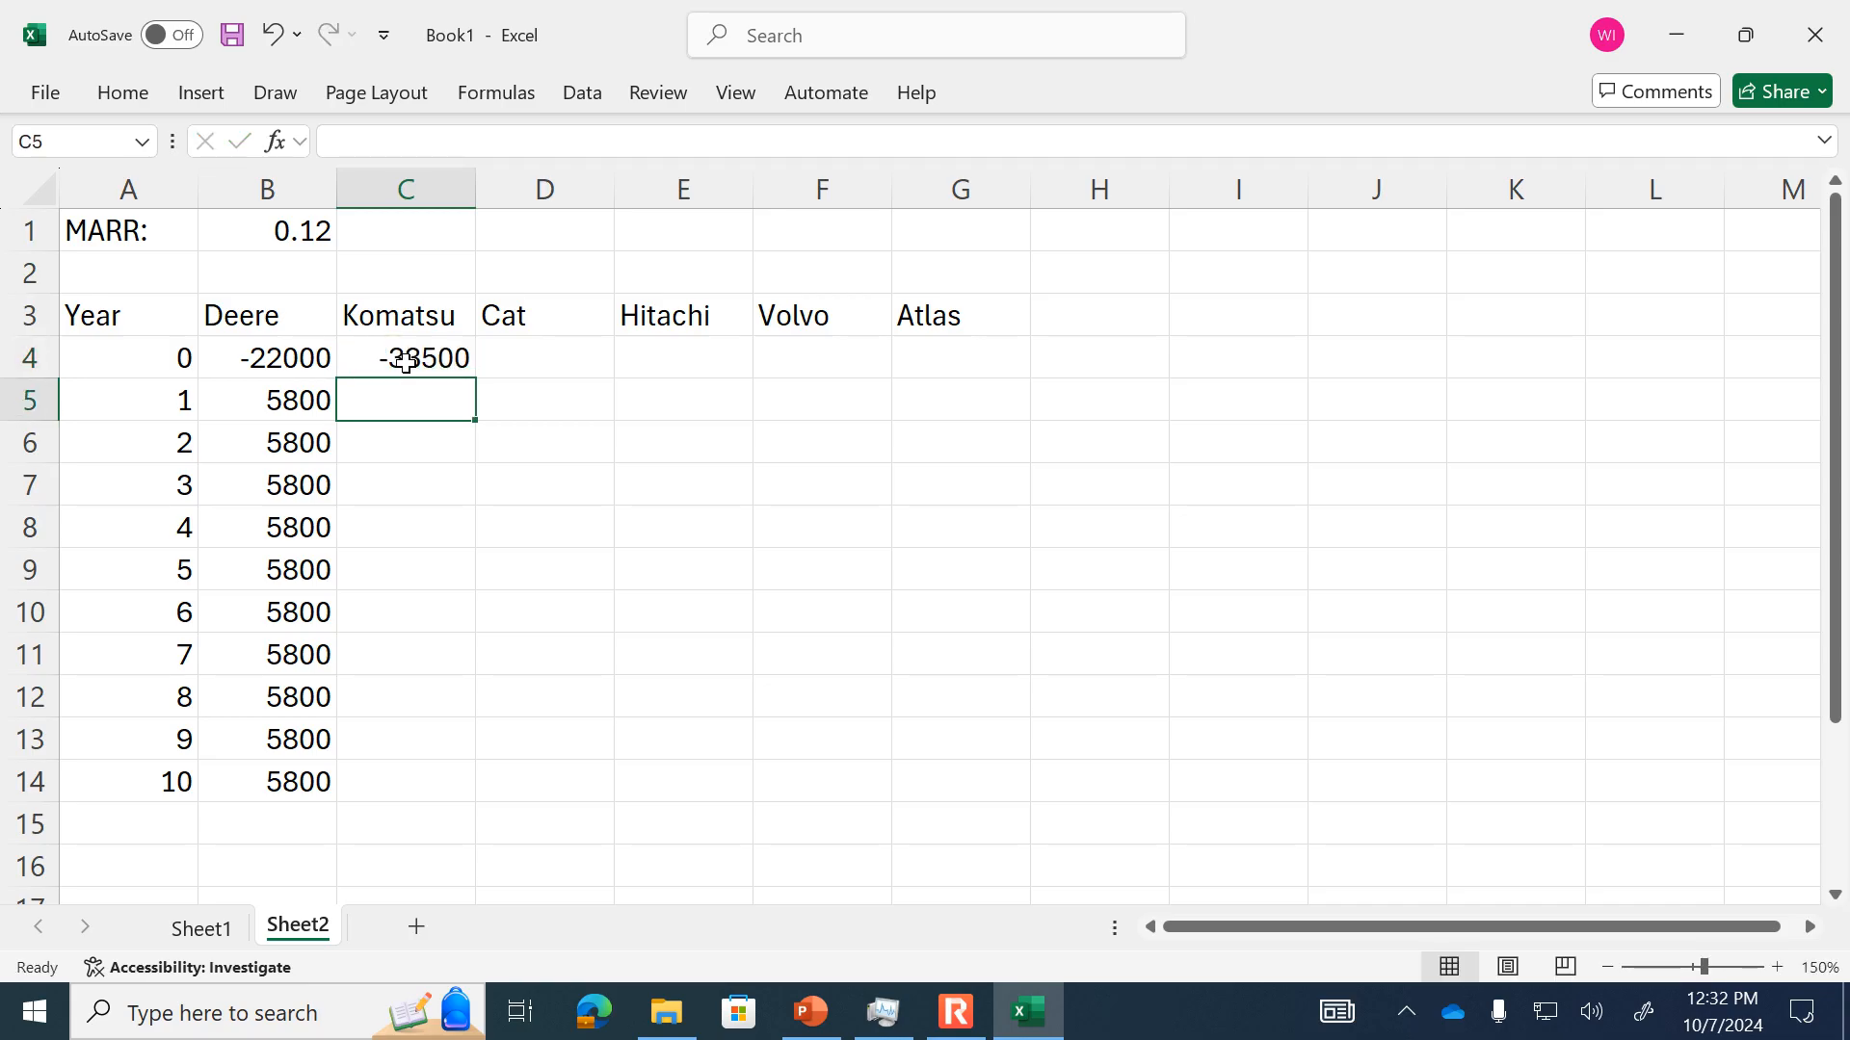
type("5200")
key("Return")
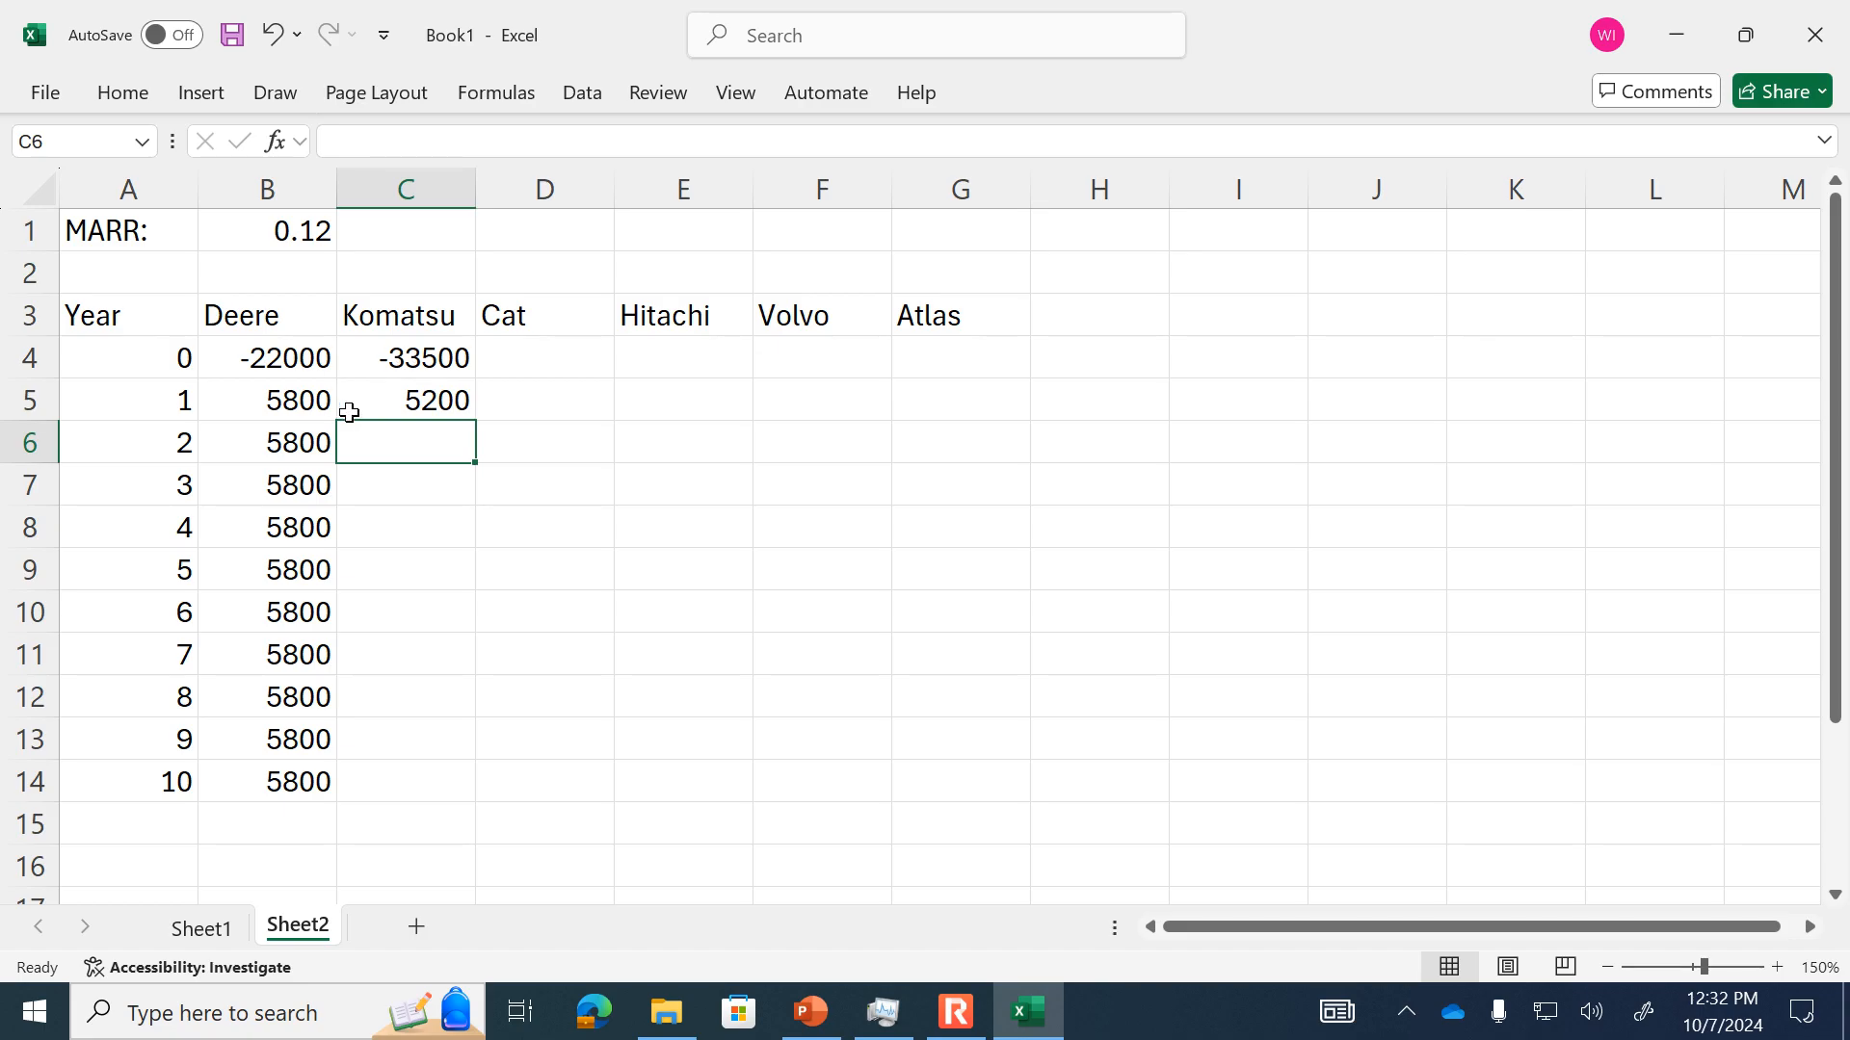
left_click(400, 401)
left_click_drag(475, 421, 437, 768)
- Enter -47700 for year 0 in the Cat column and fill 10200 down for years 1 to 10
left_click(563, 350)
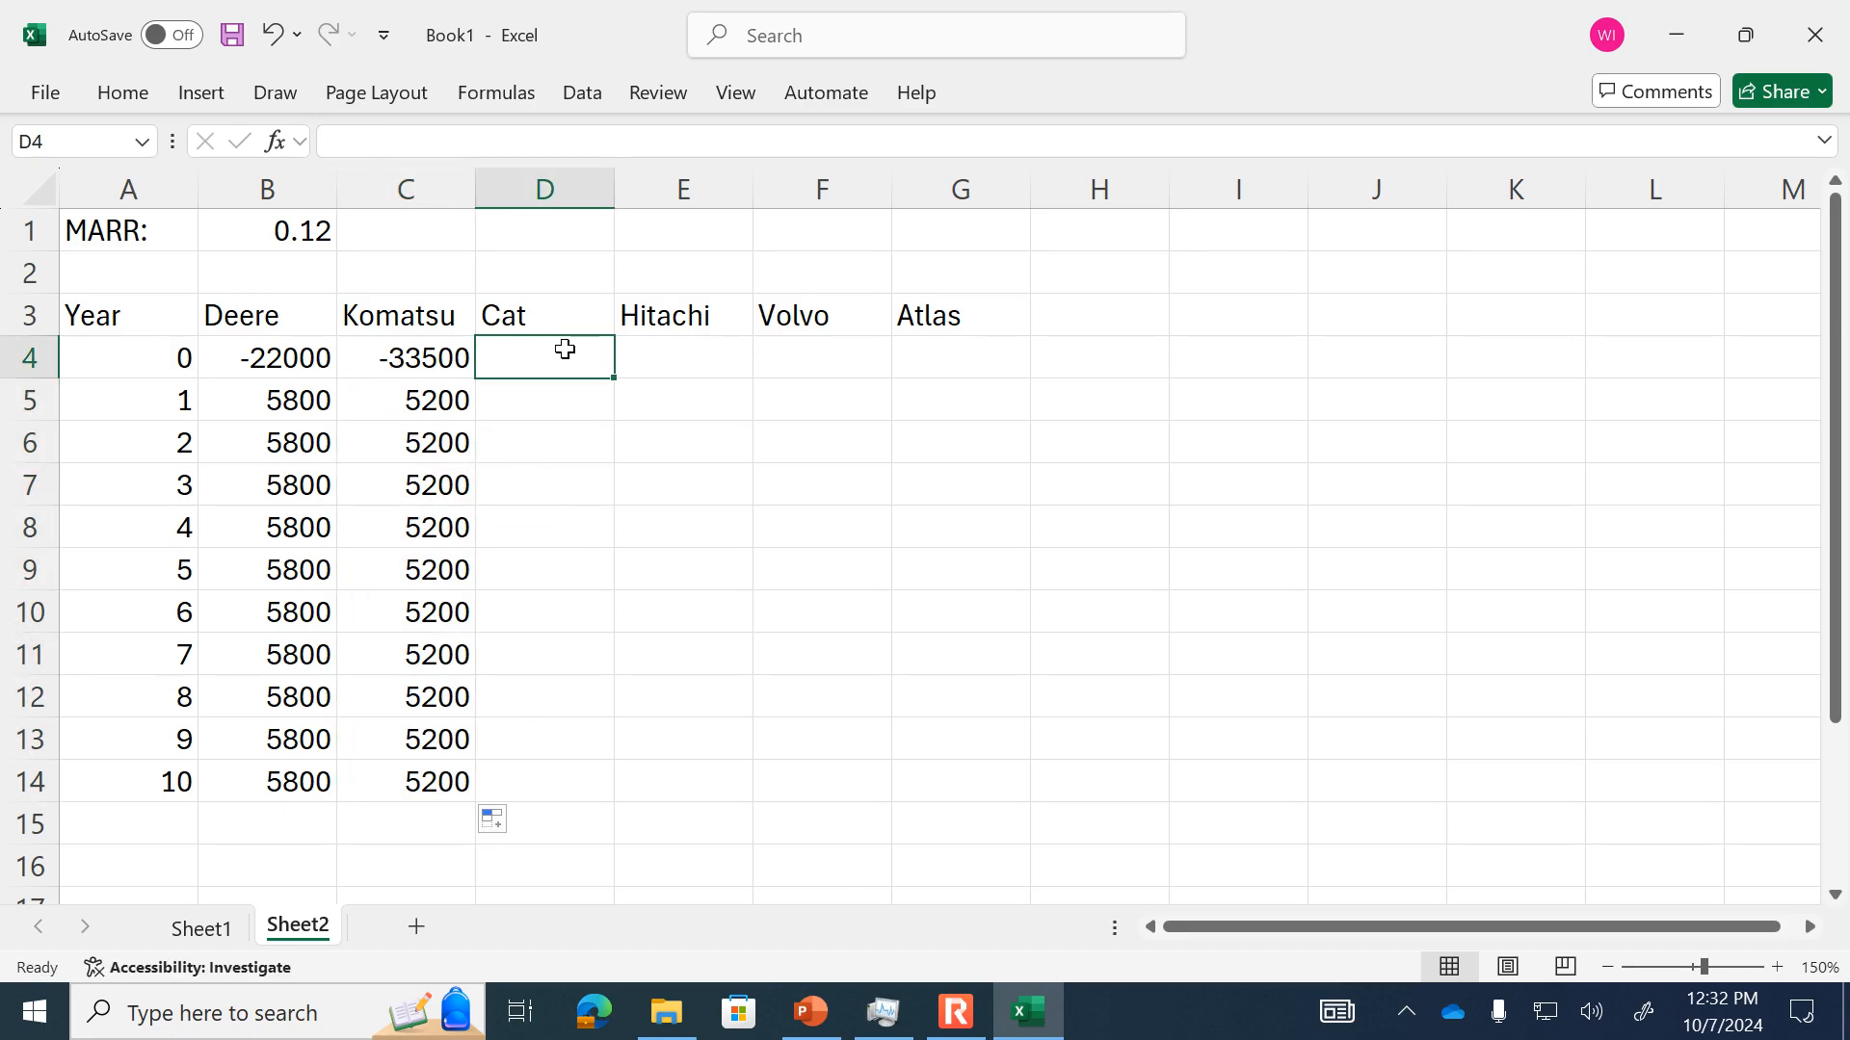
type("-47700")
key("Return")
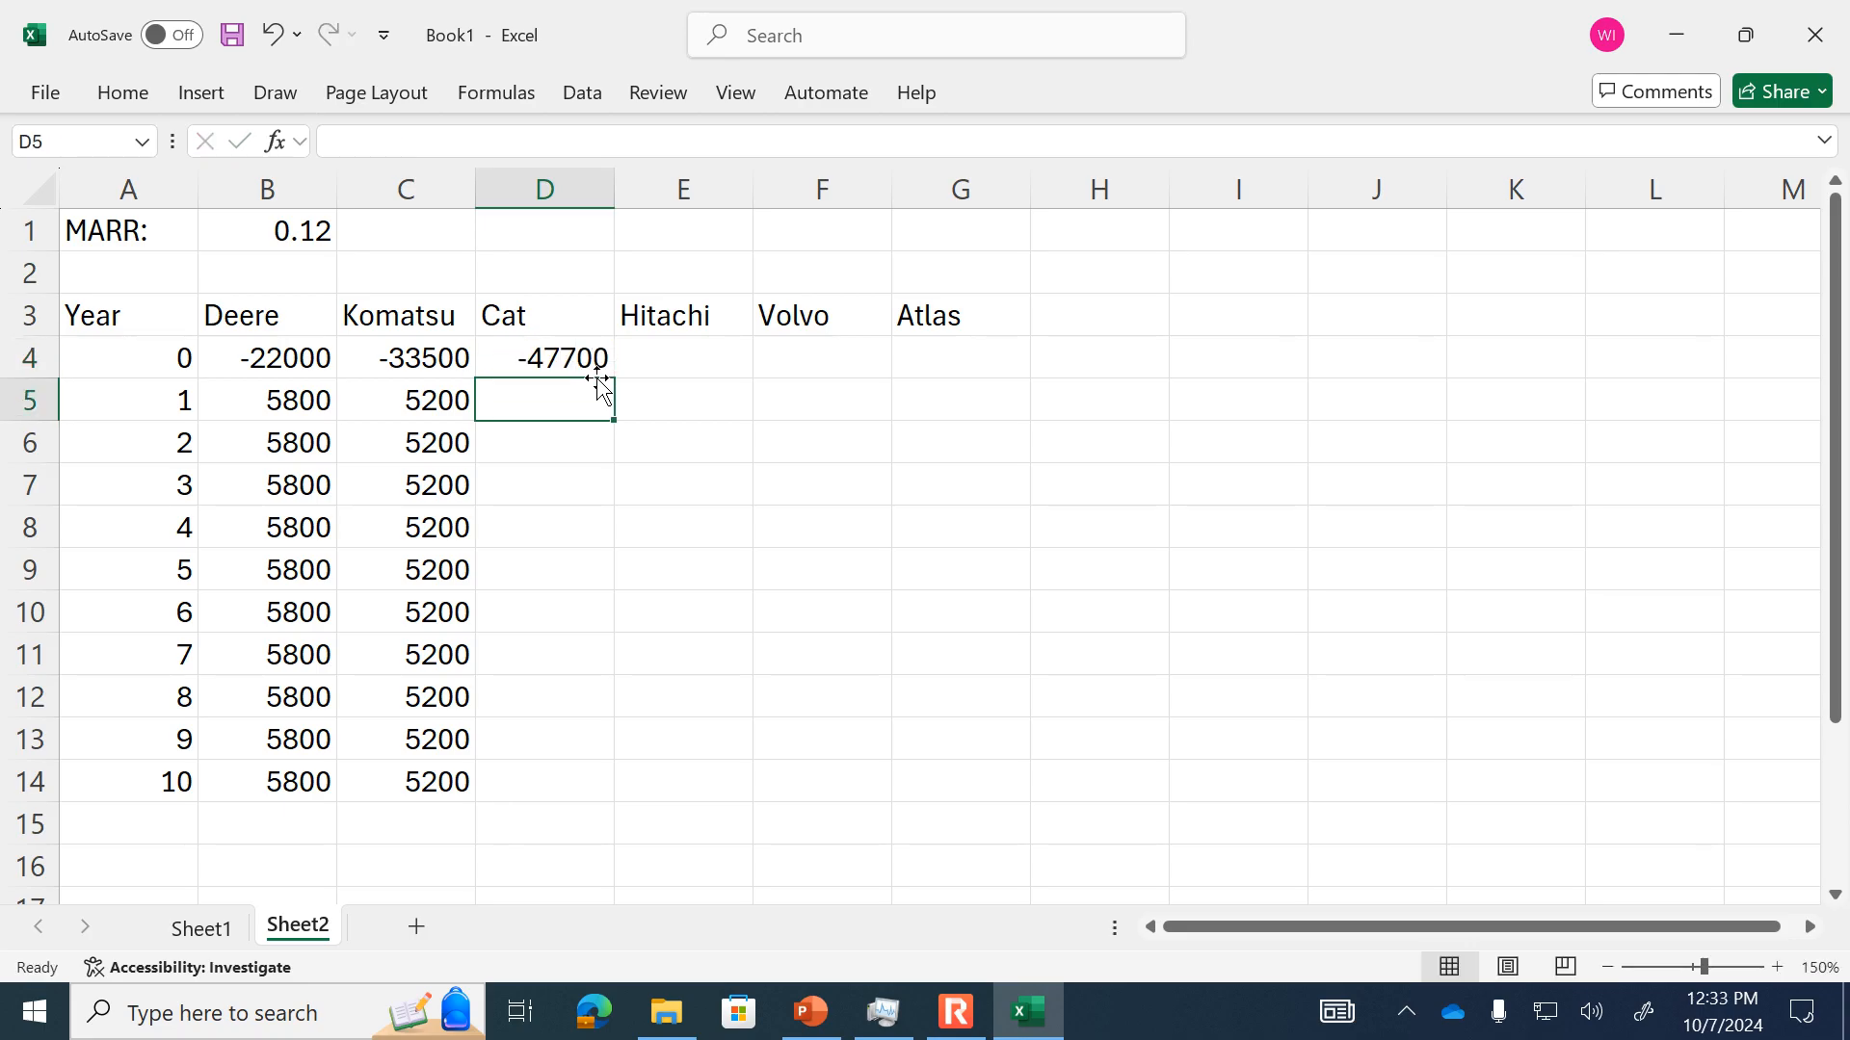
type("10200")
key("Return")
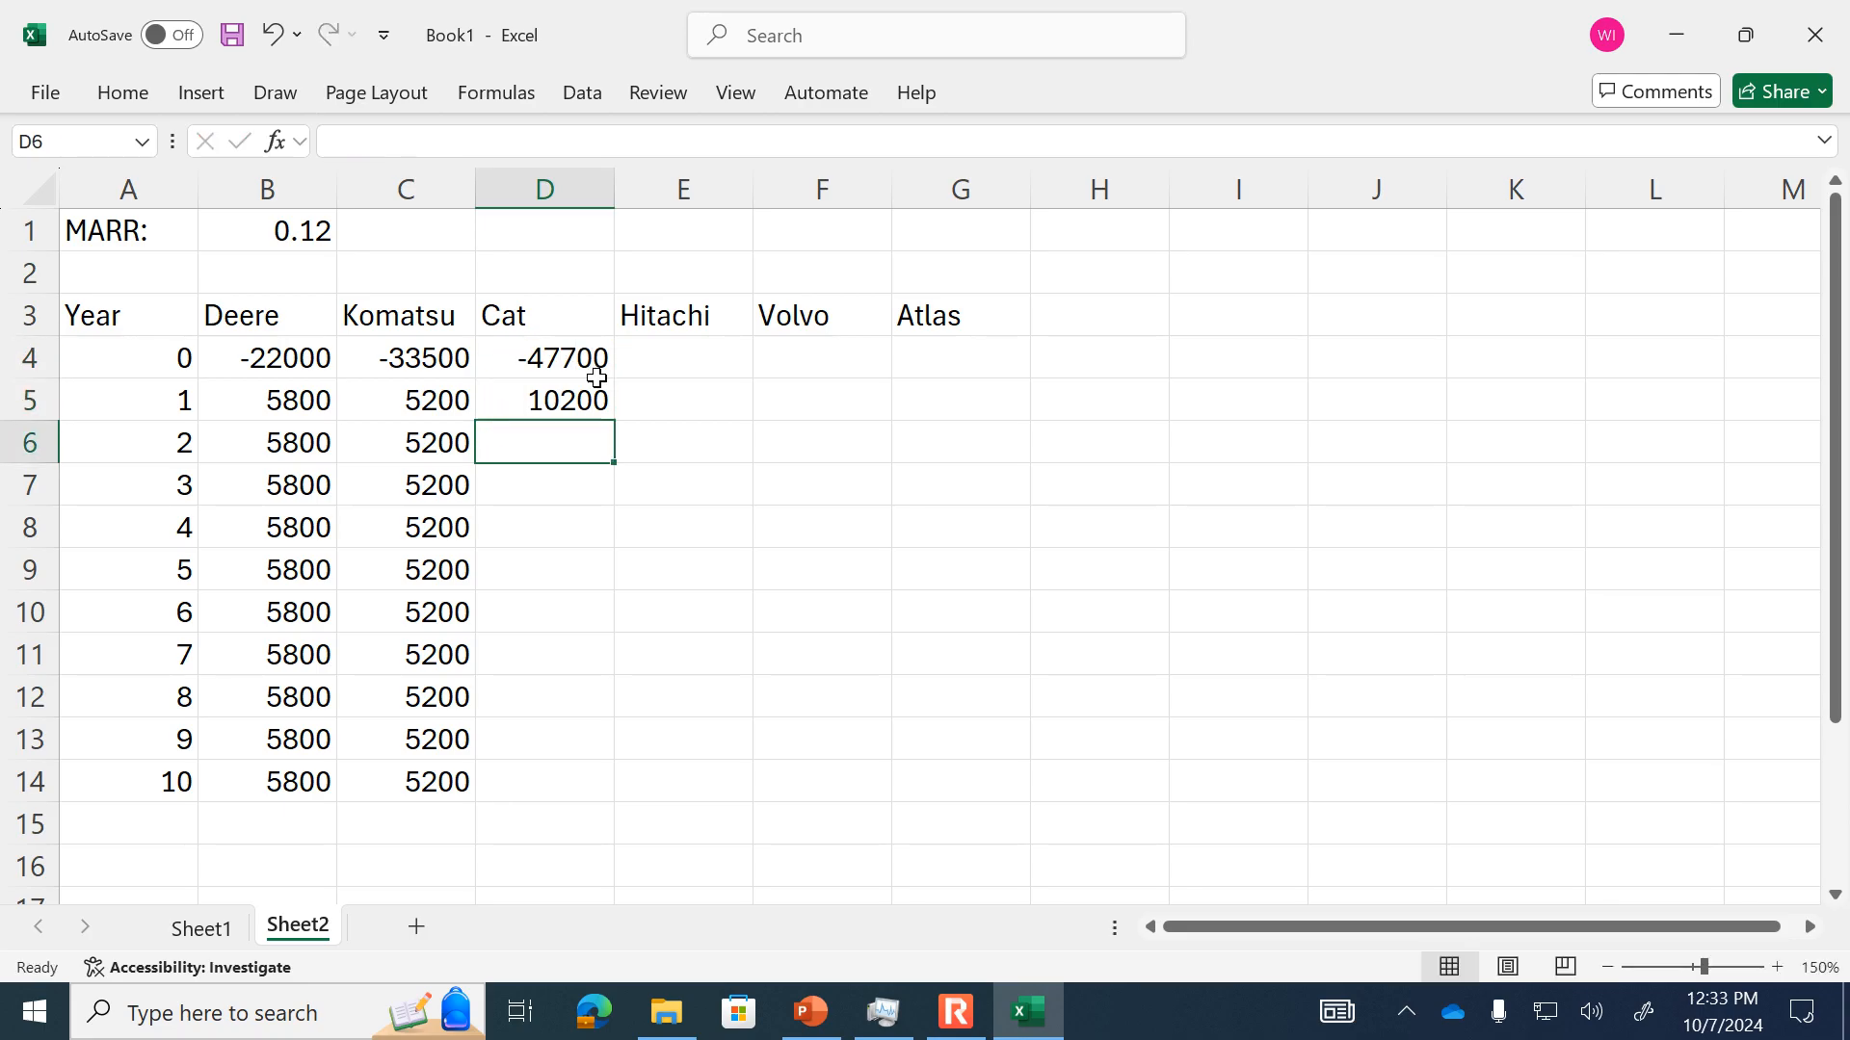
left_click(602, 400)
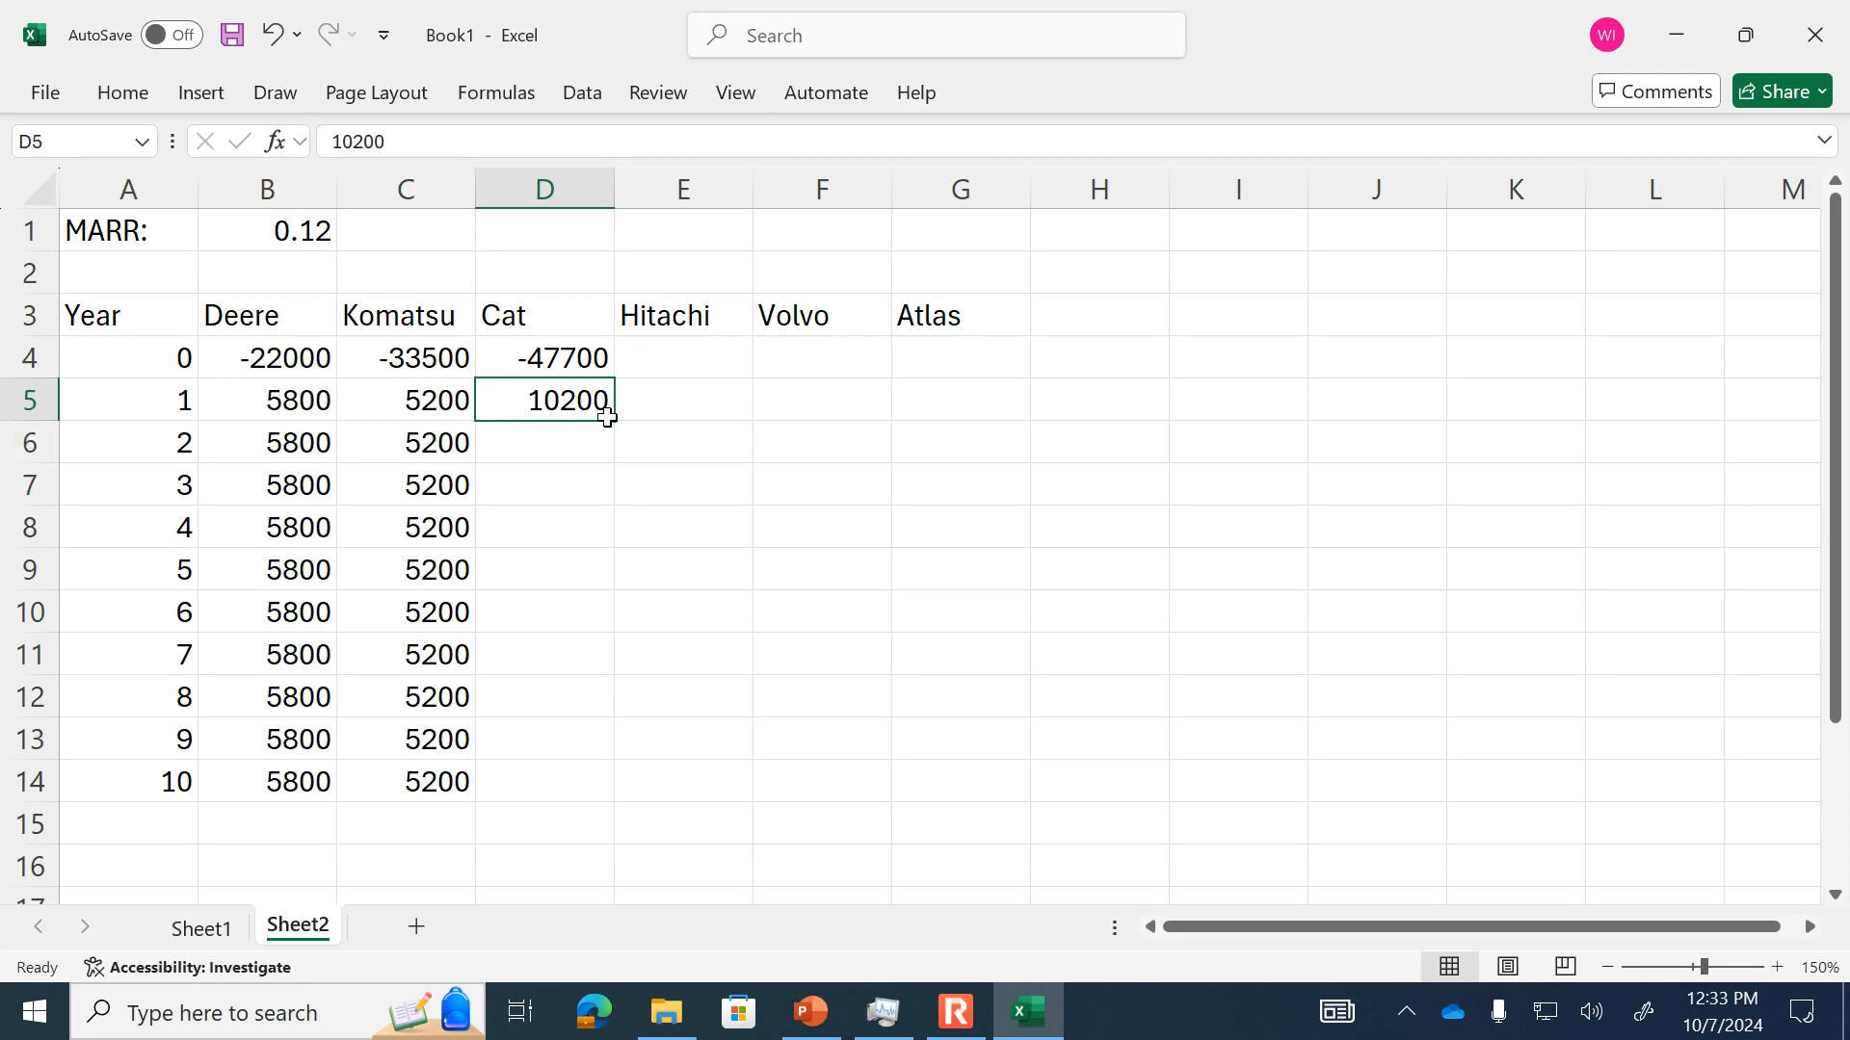
left_click_drag(614, 422, 598, 786)
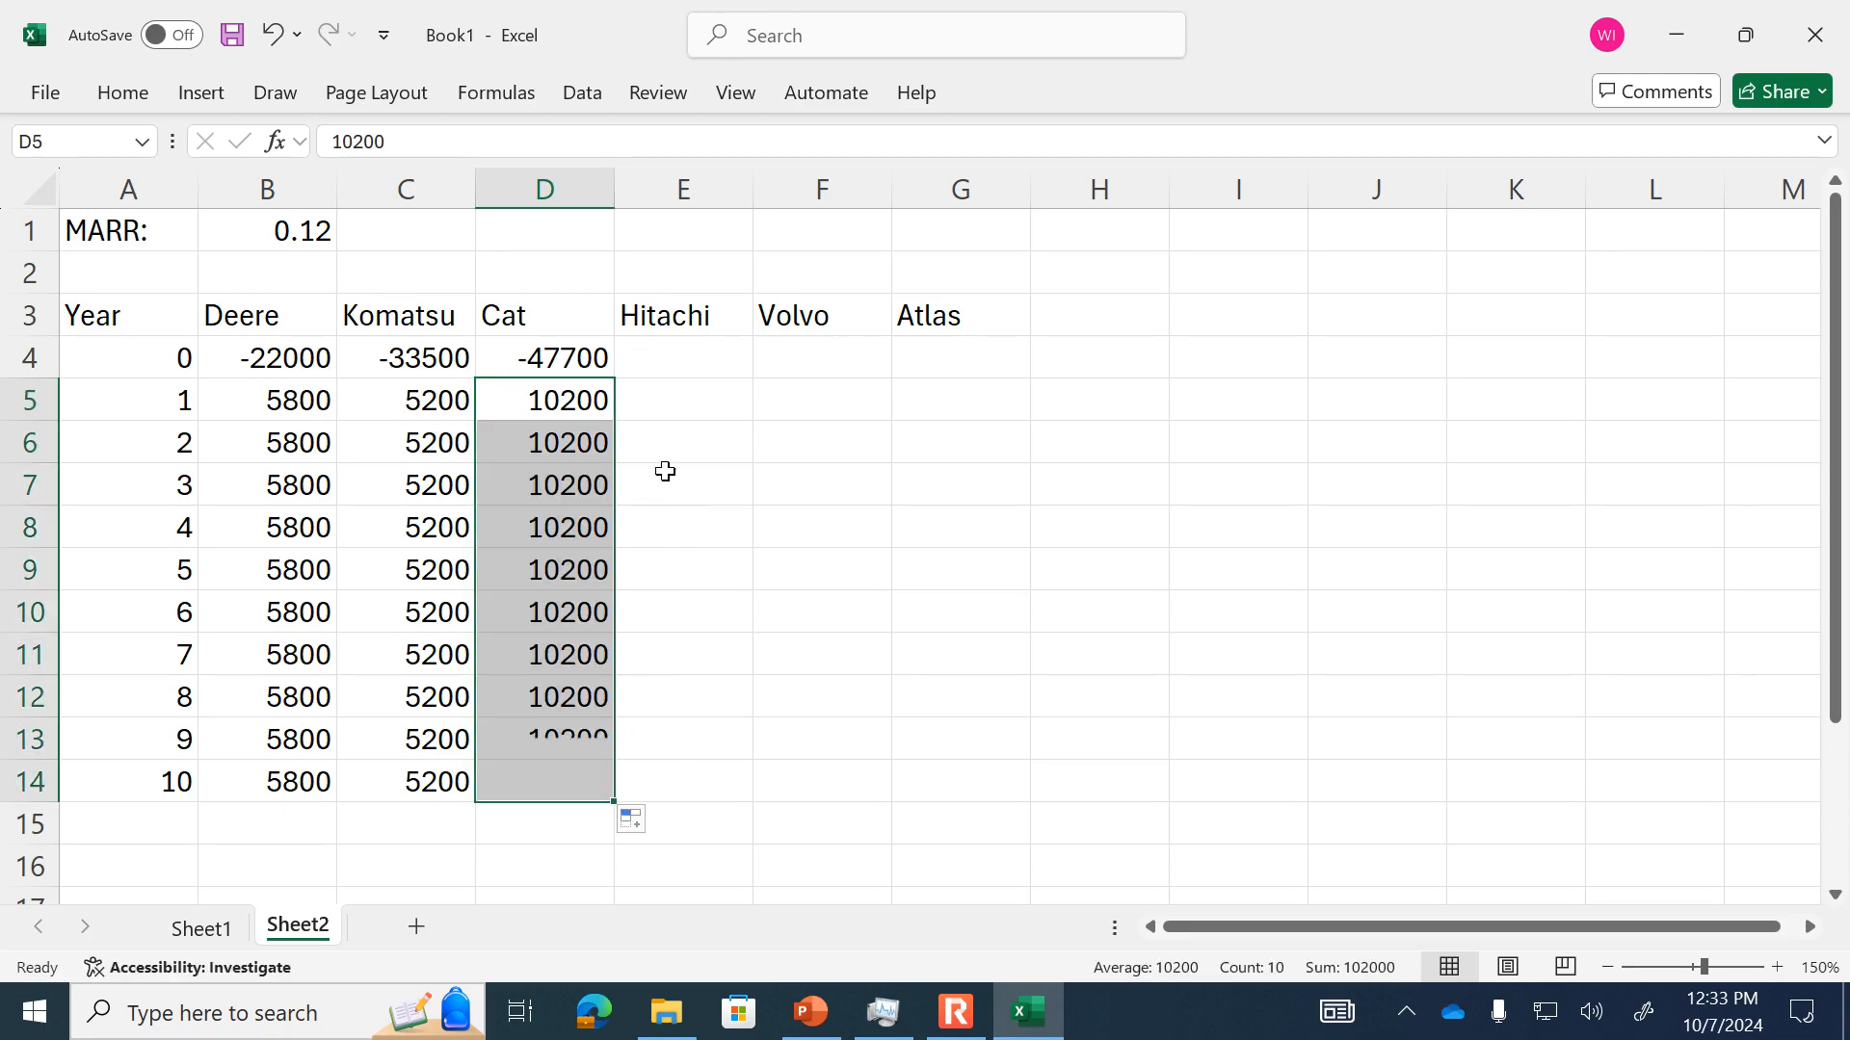
- Enter -55000 for year 0 in the Hitachi column and fill 13300 down for years 1 to 10
left_click(691, 354)
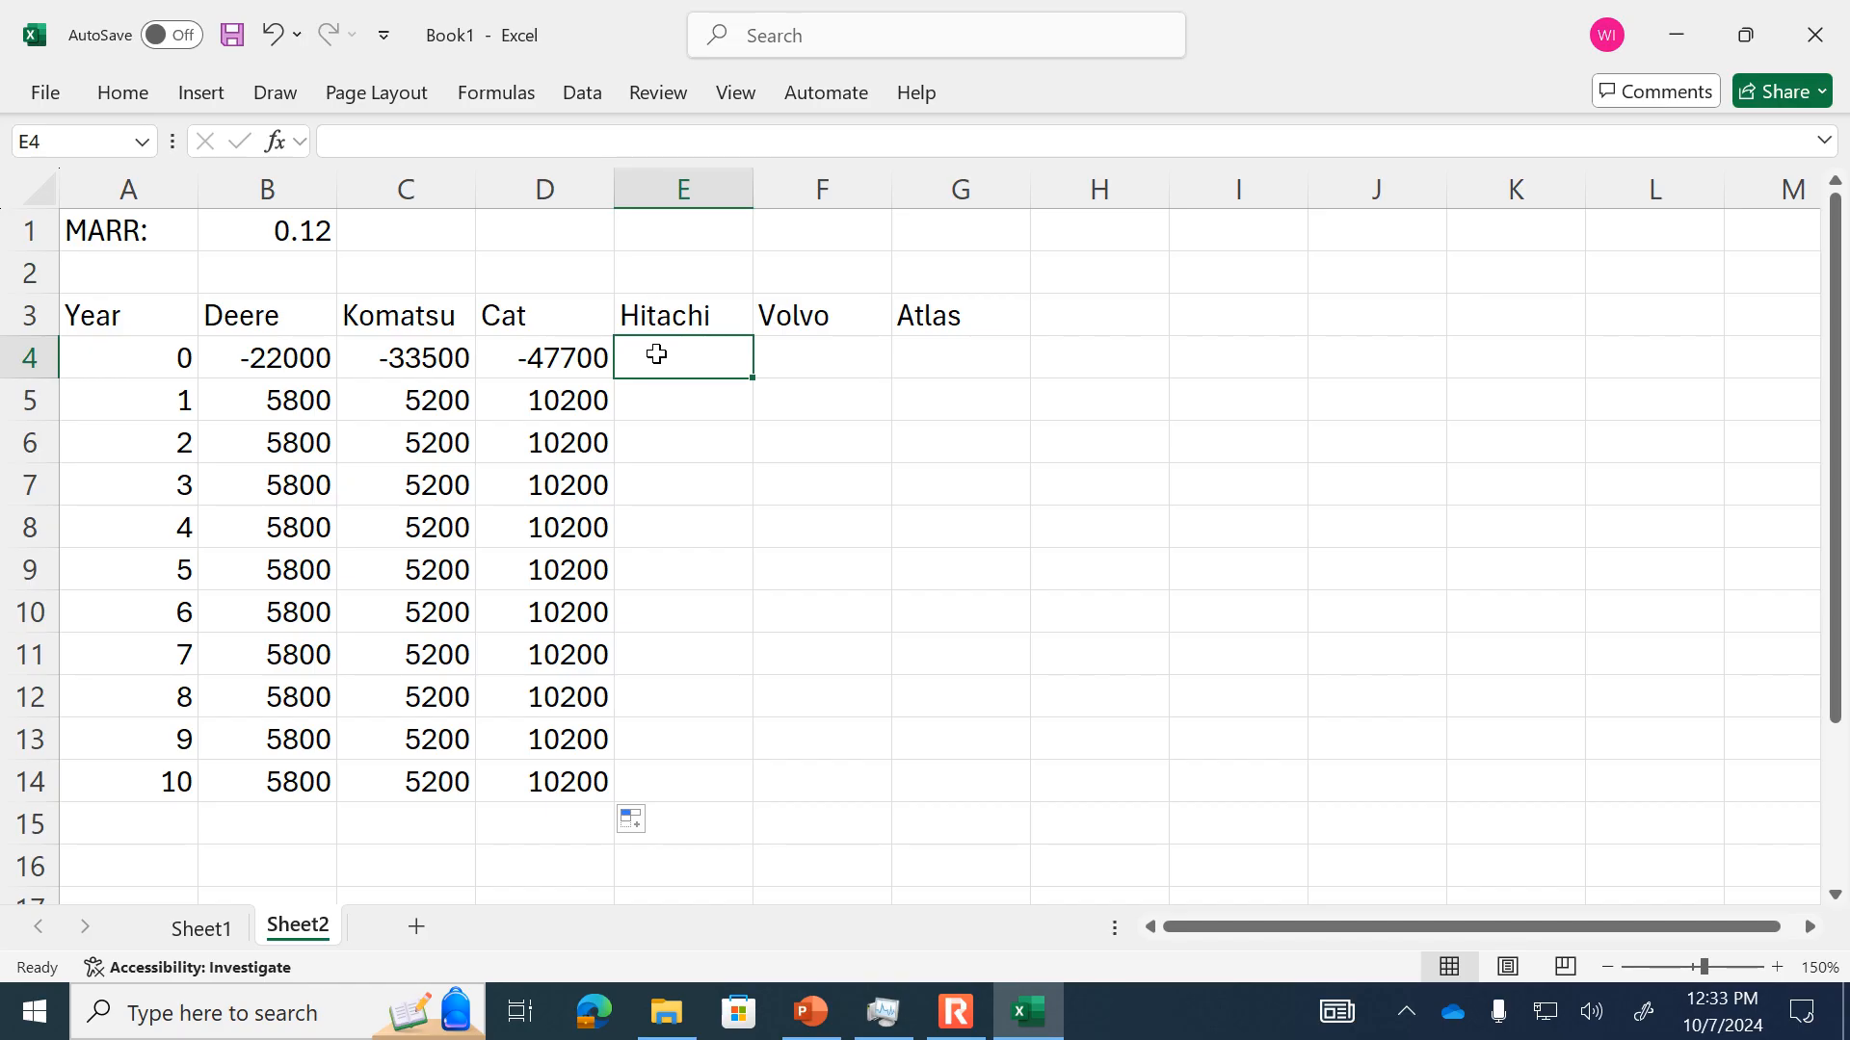
type("-55000")
key("Return")
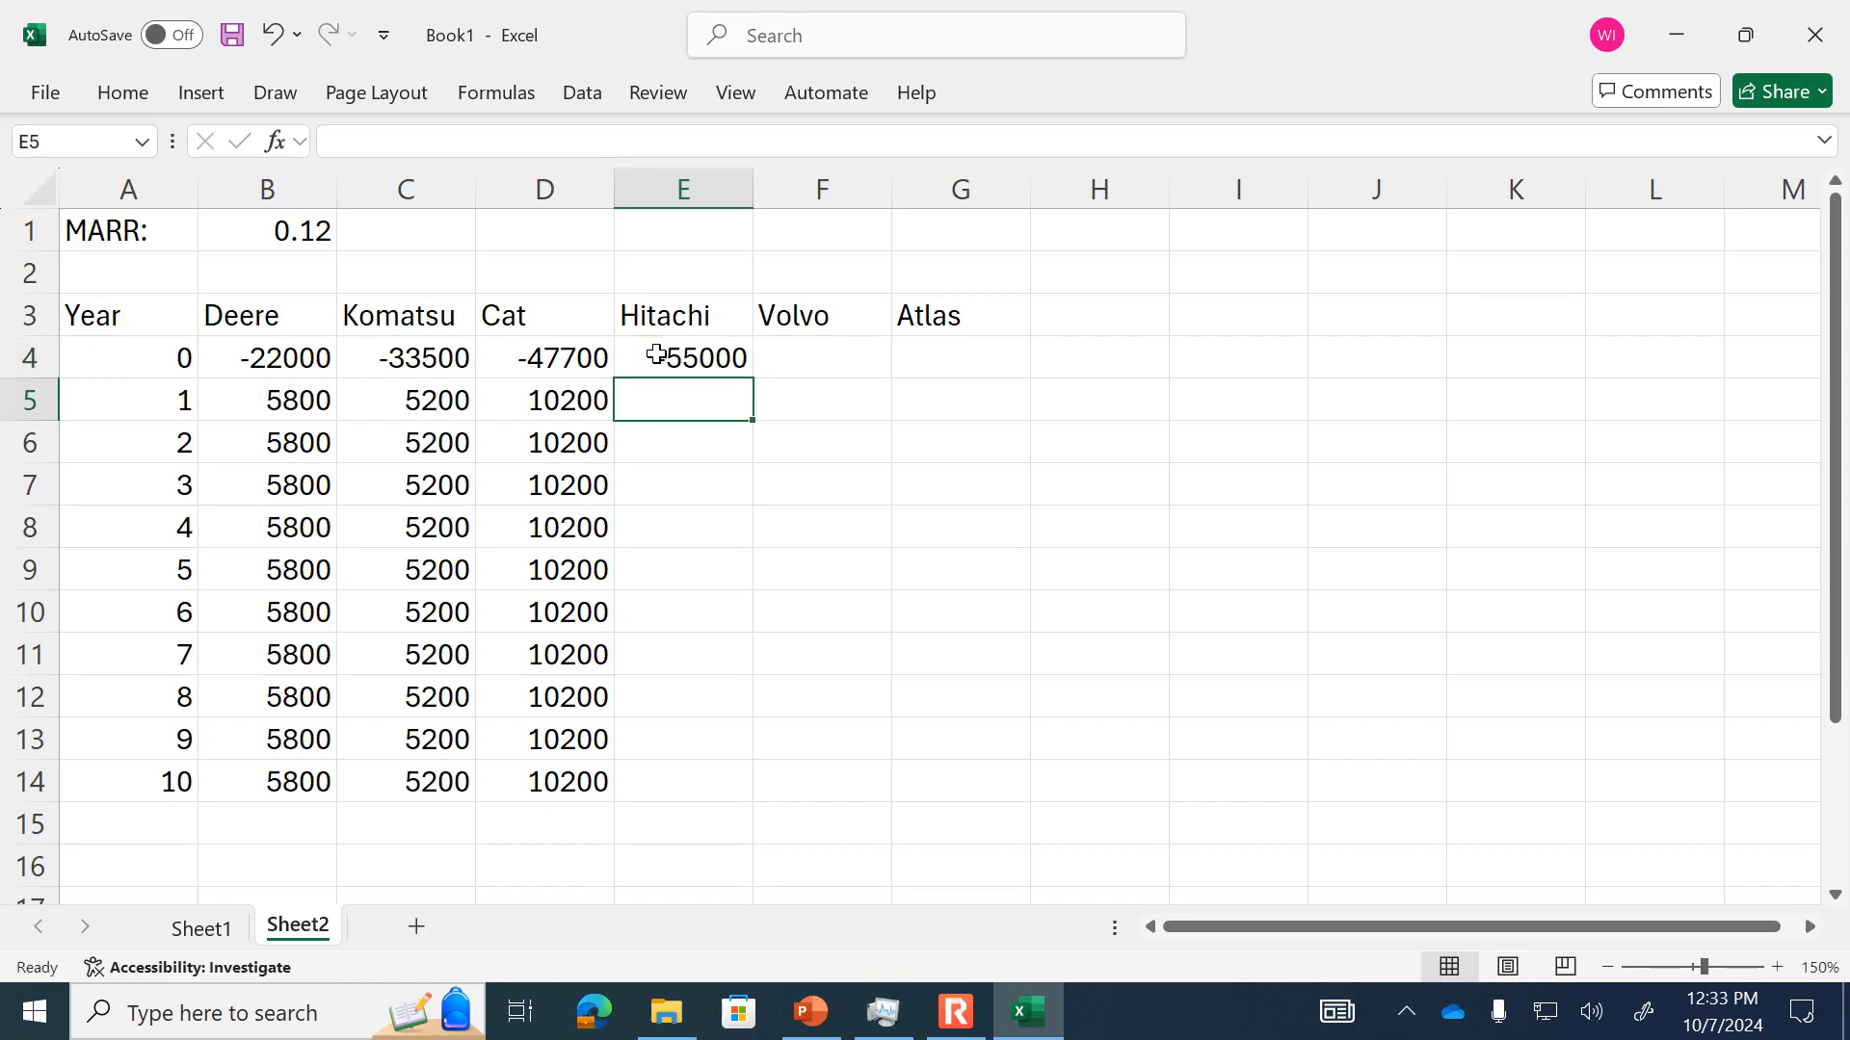
type("12")
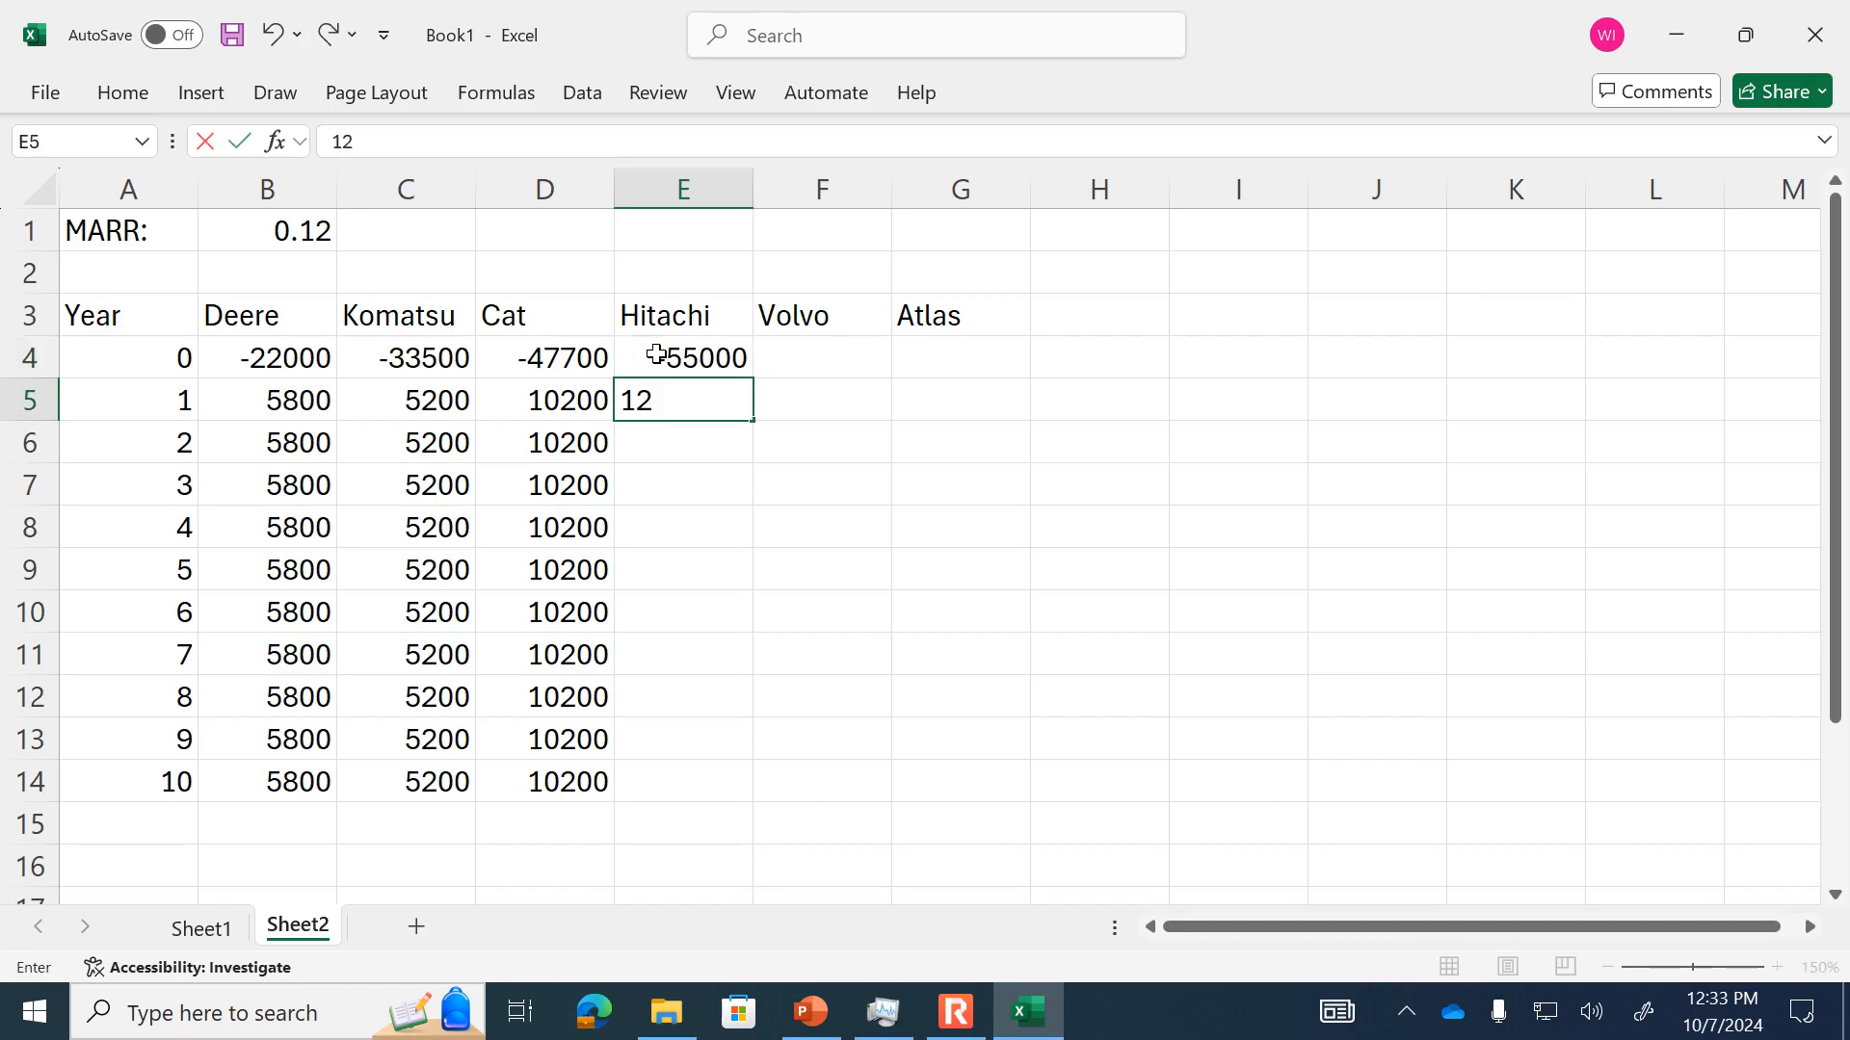
type("300")
key("Return")
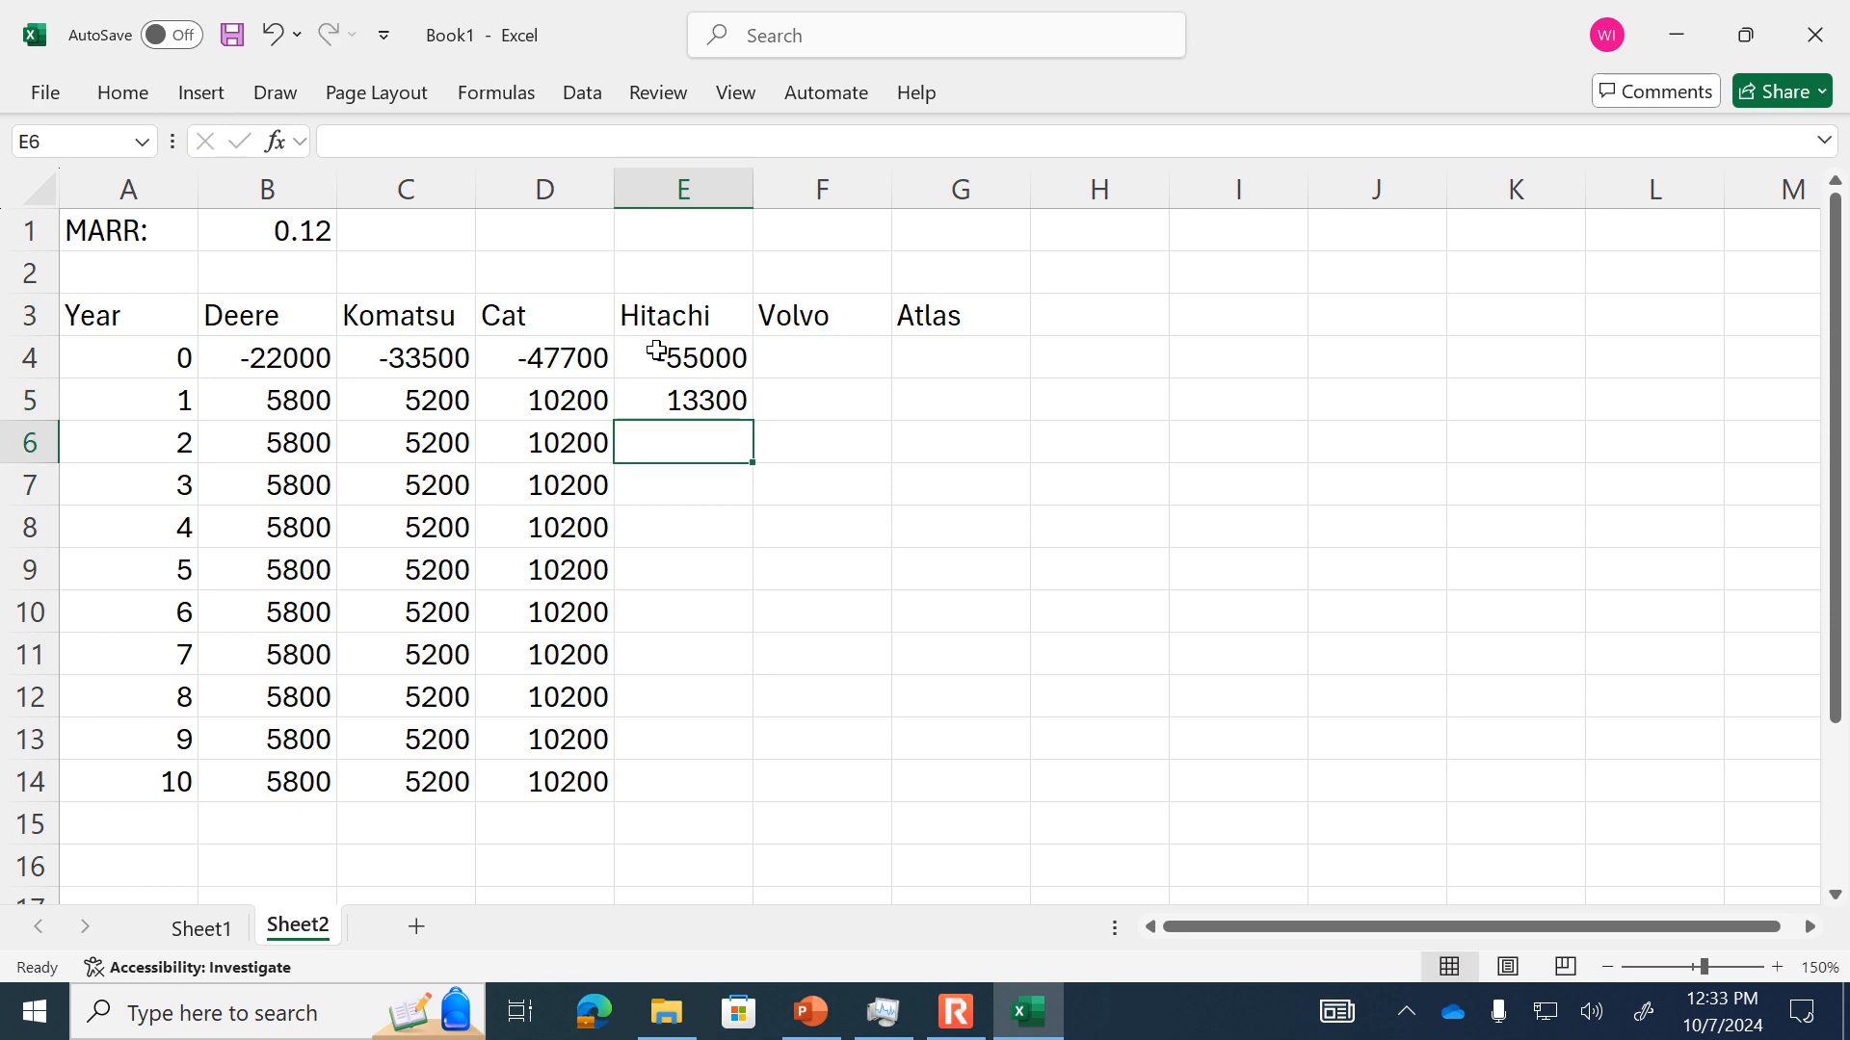
left_click(725, 404)
left_click_drag(751, 420, 727, 790)
- Enter -70000 for year 0 in the Volvo column and fill 14000 down for years 1 to 10
left_click(819, 356)
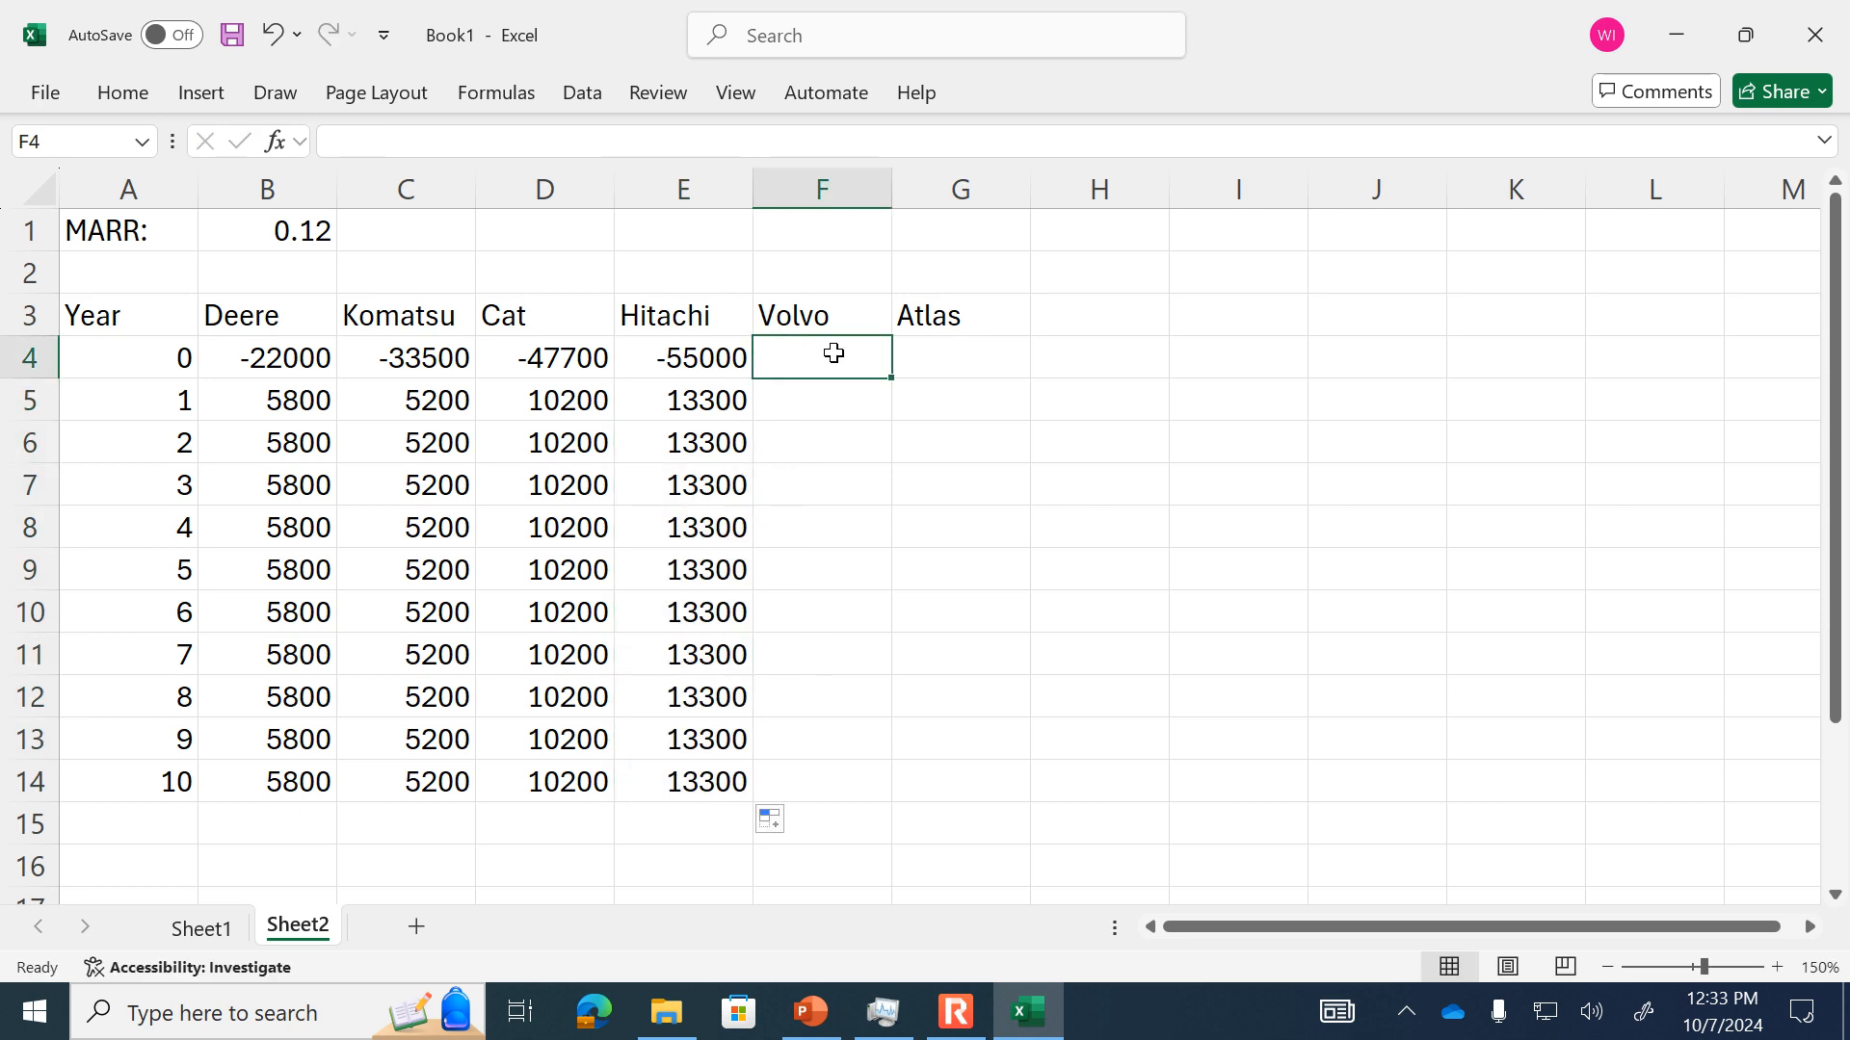
type("-70000")
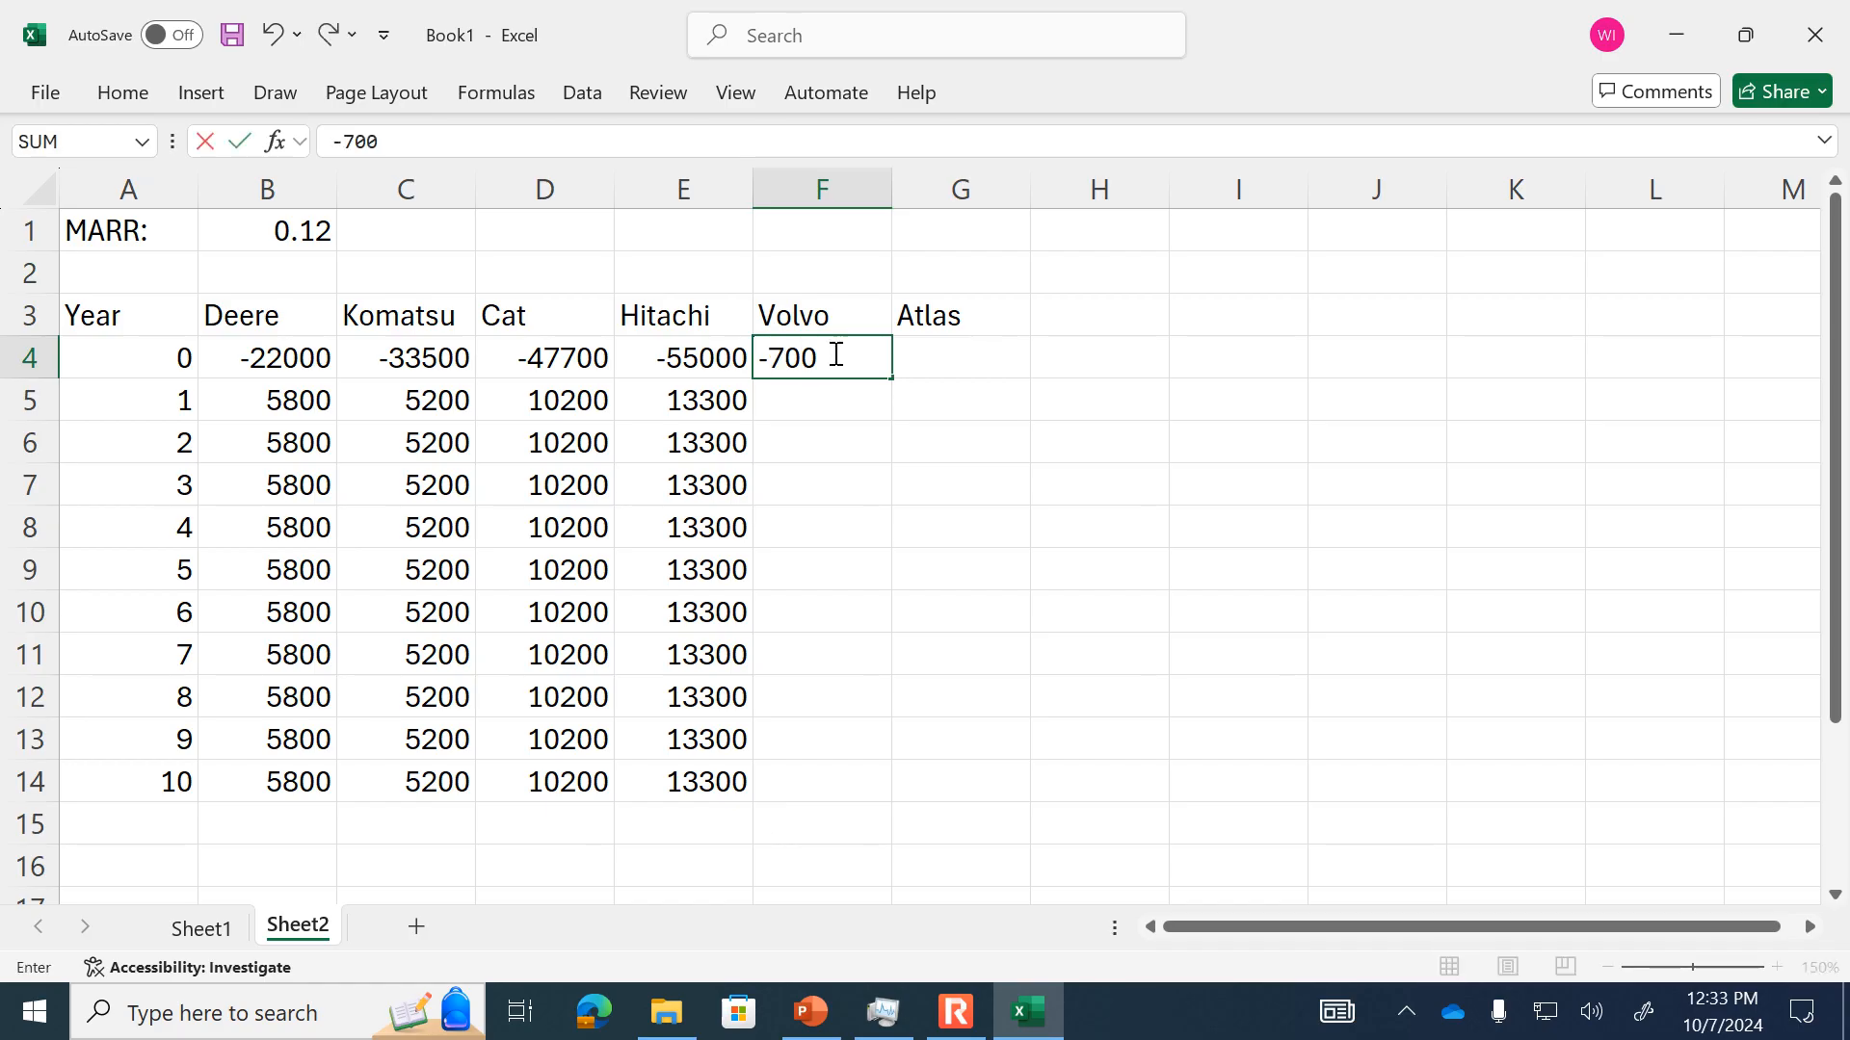
key("Return")
type("14000")
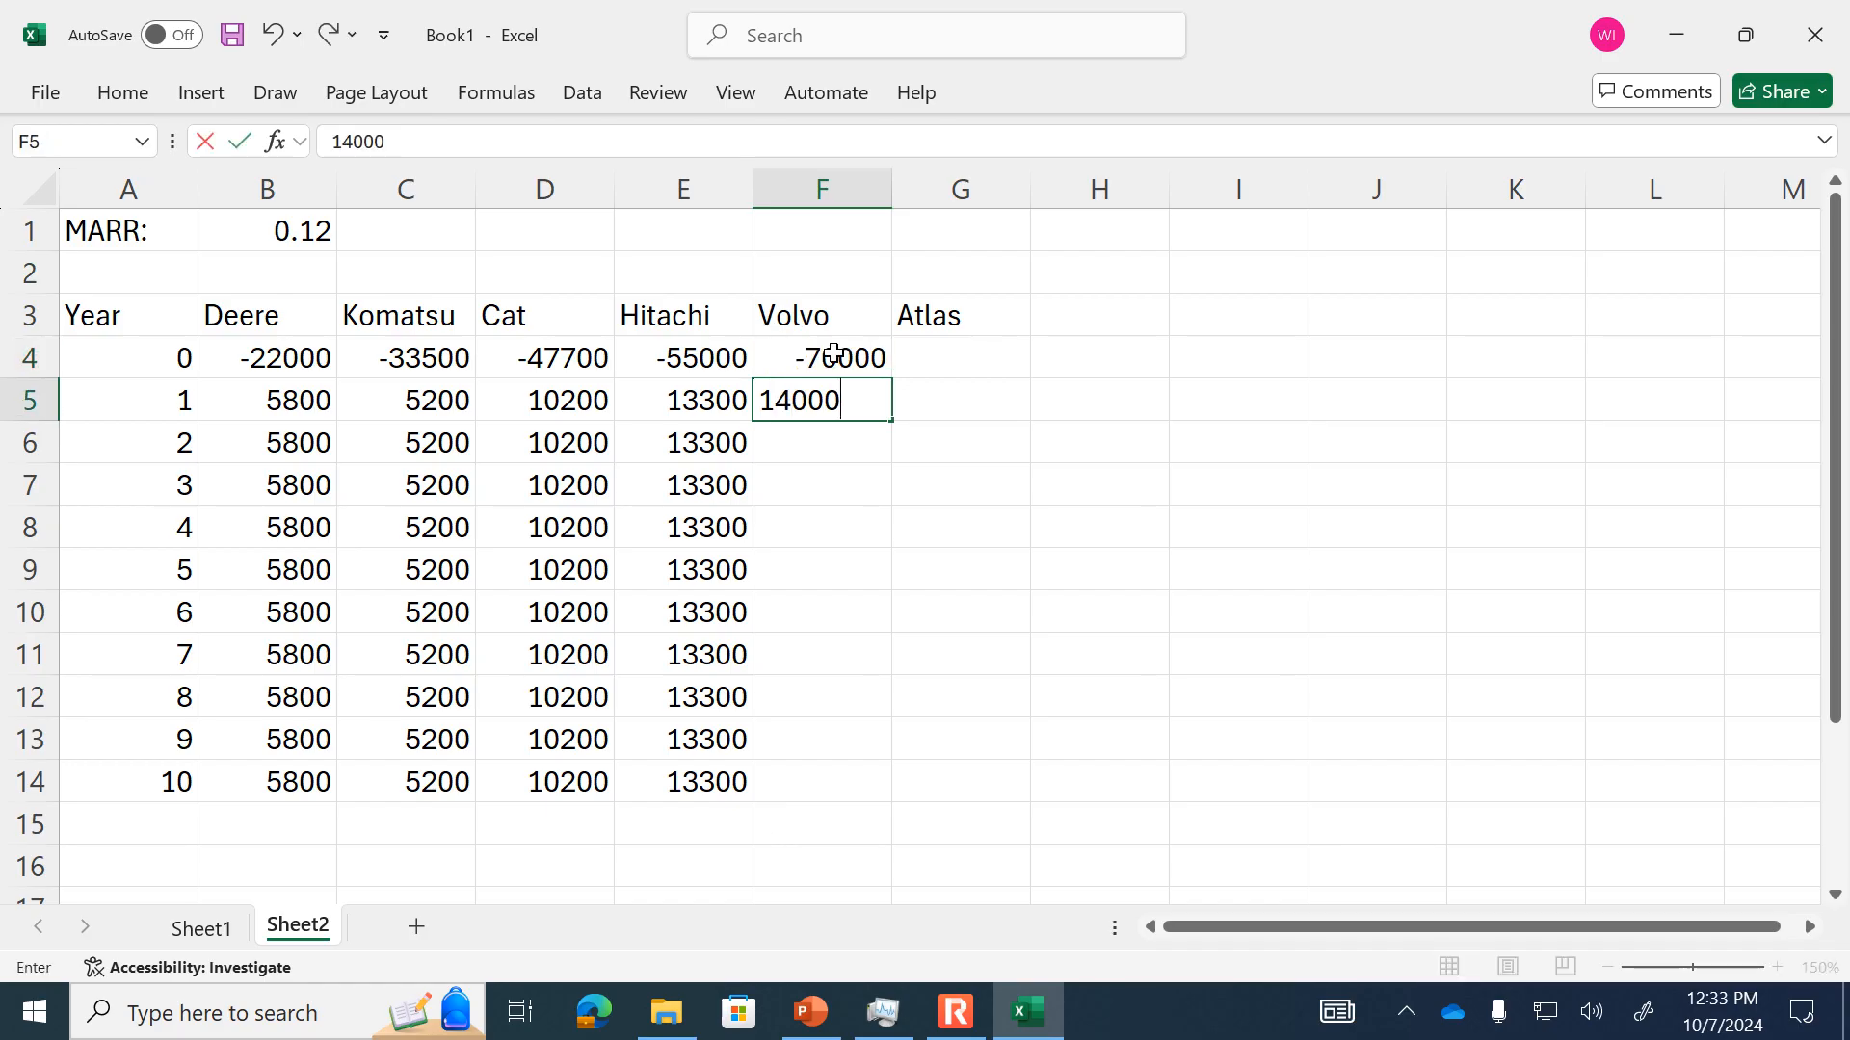
key("Return")
left_click(803, 396)
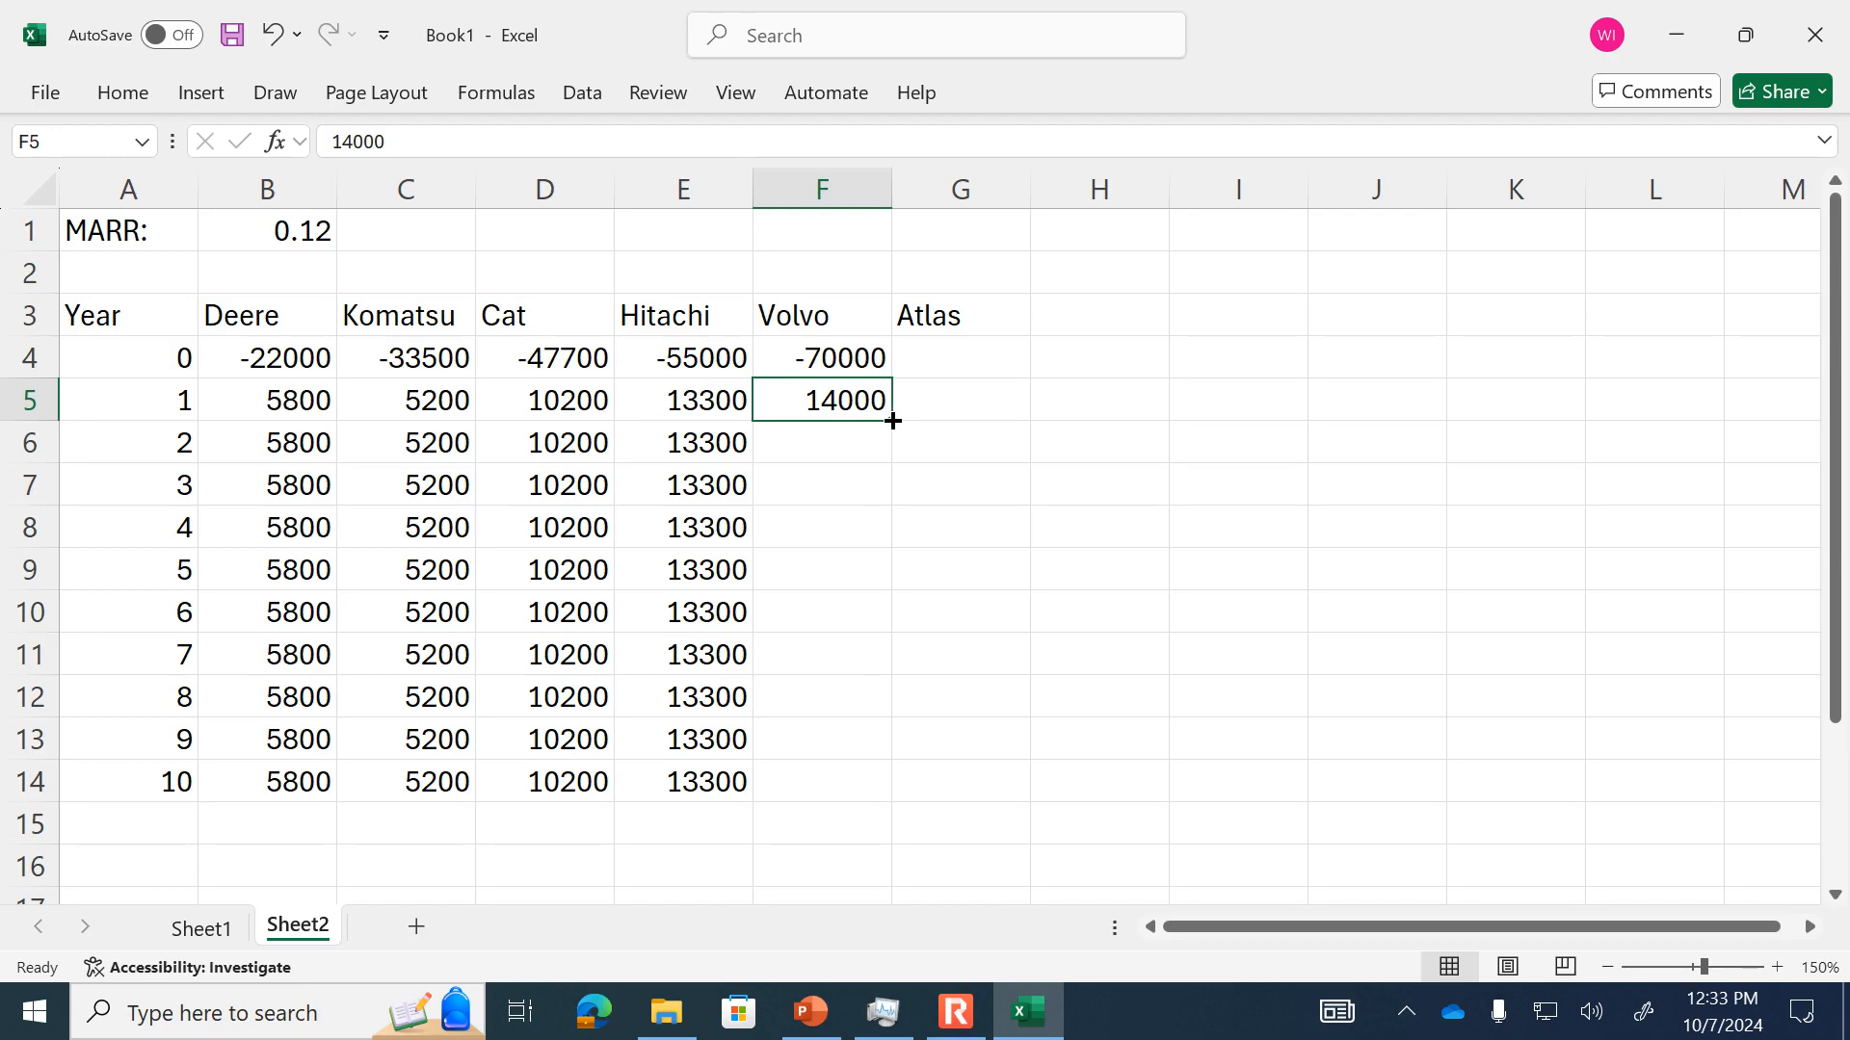
left_click_drag(886, 446, 854, 781)
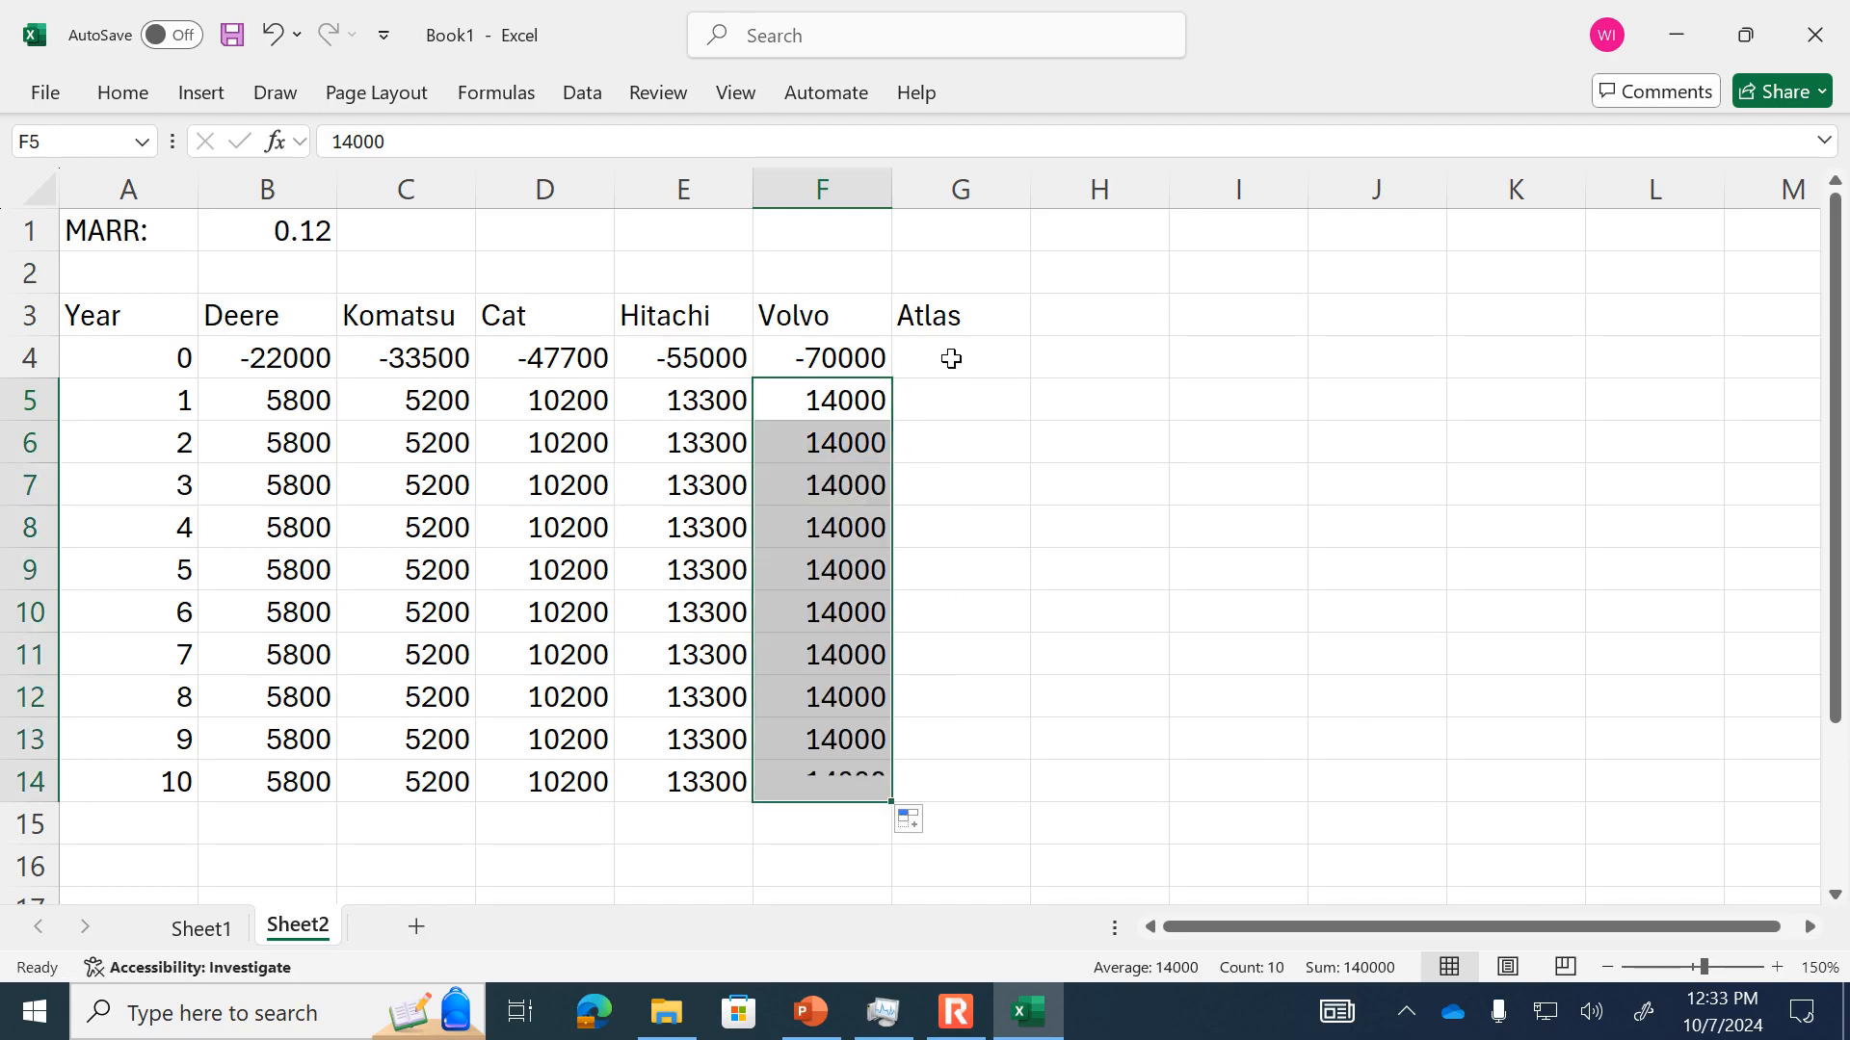
- Enter -114000 for year 0 in the Atlas column, fill 21560 down for years 1 to 10, and select A16
left_click(952, 359)
type("-")
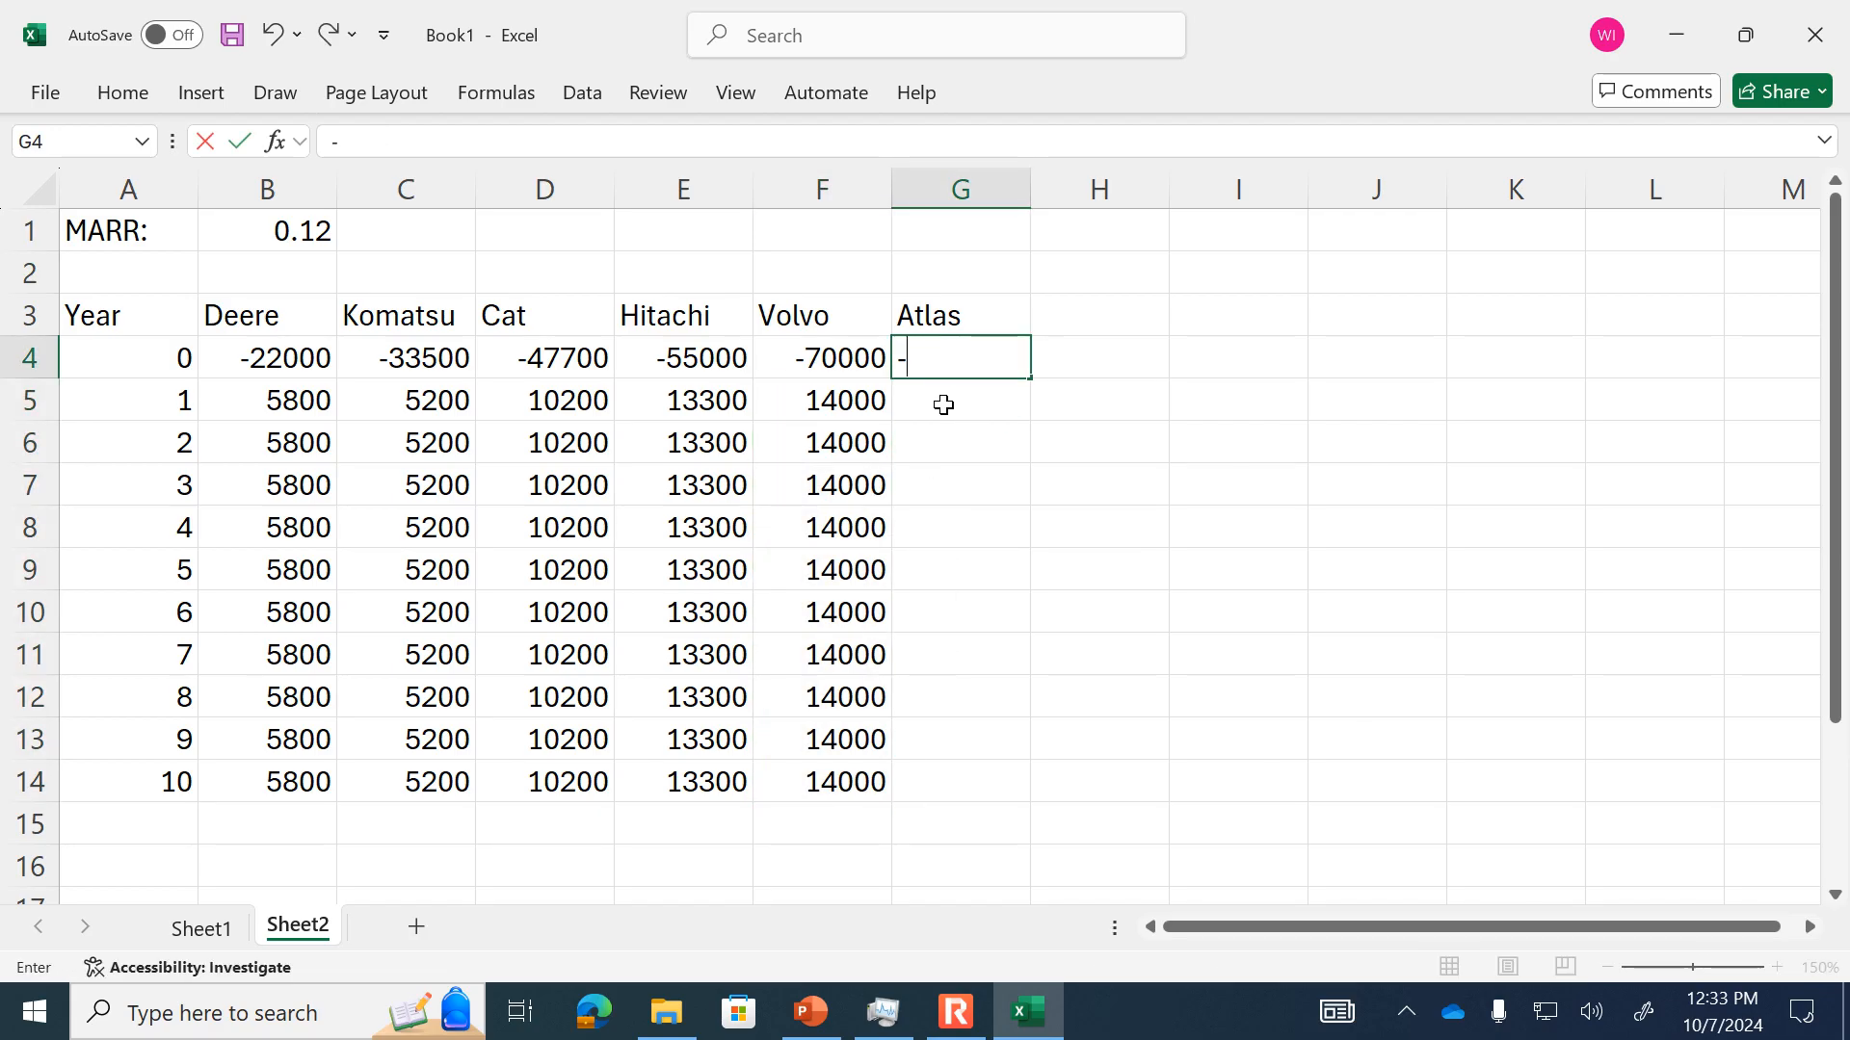
type("114000")
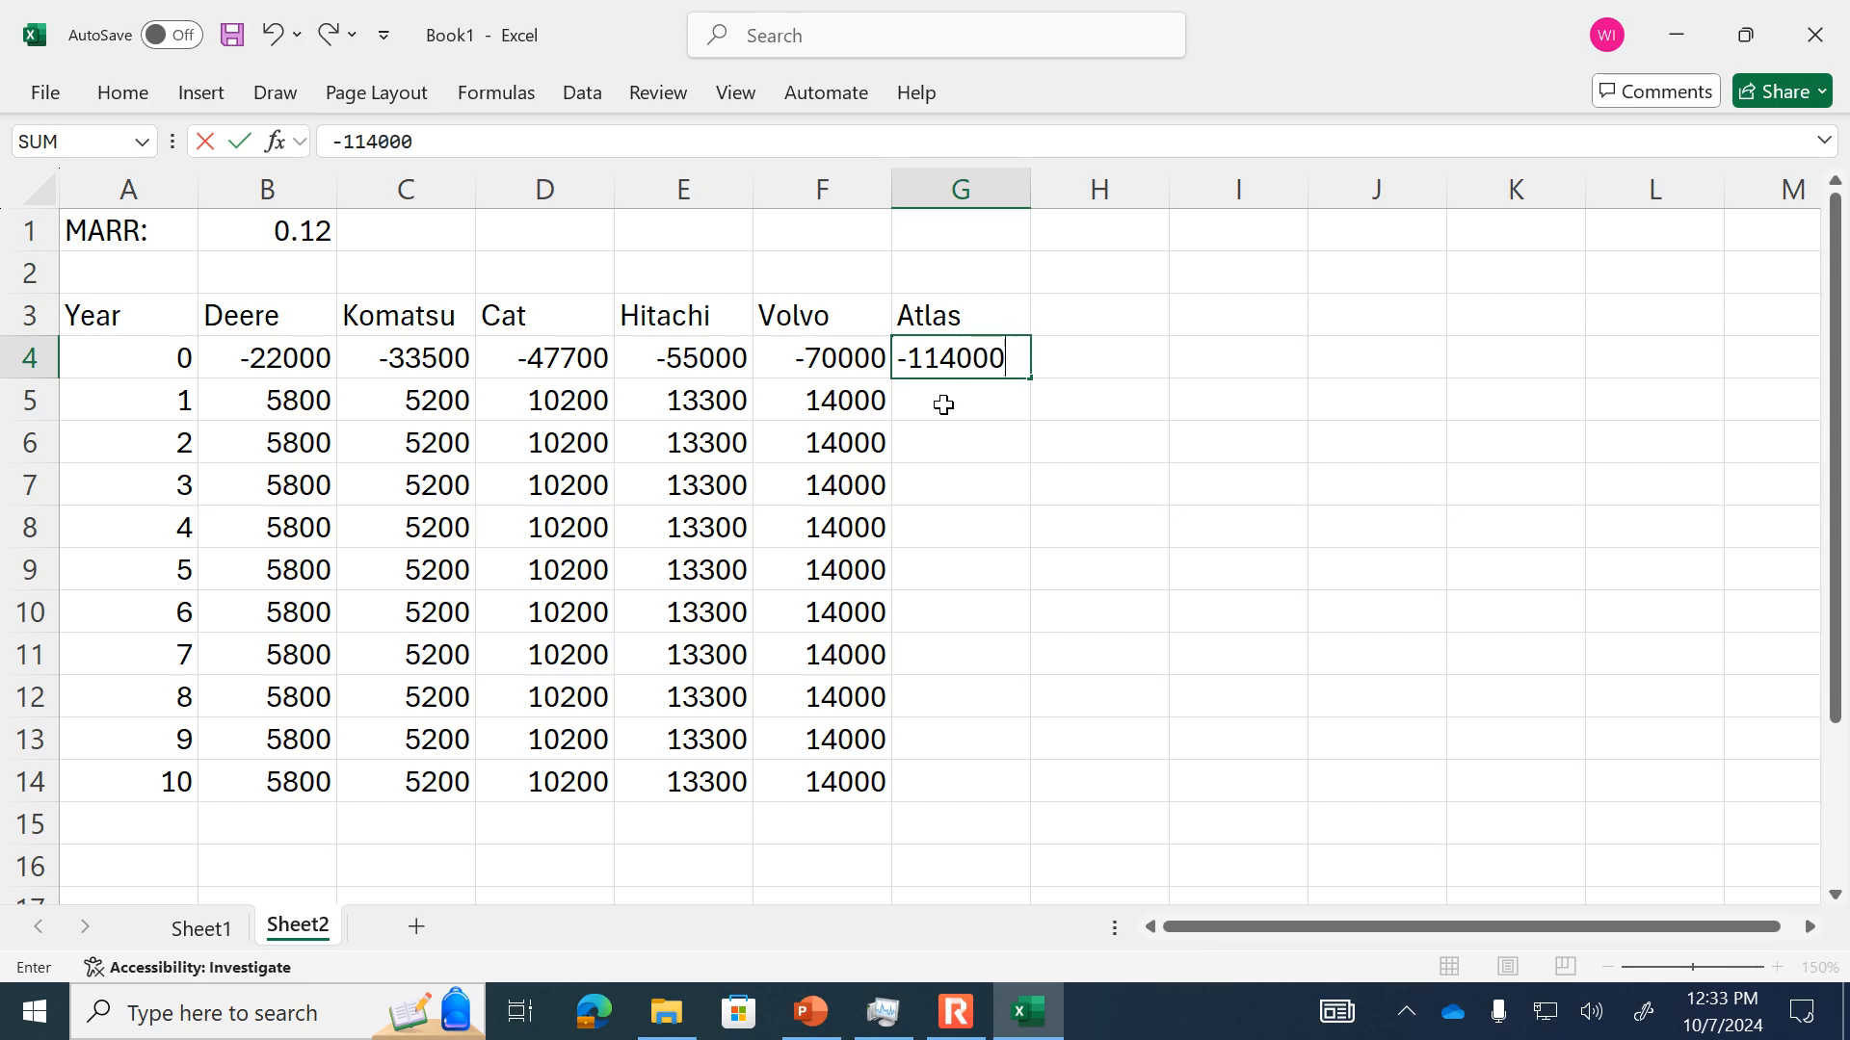
key("Return")
type("21560")
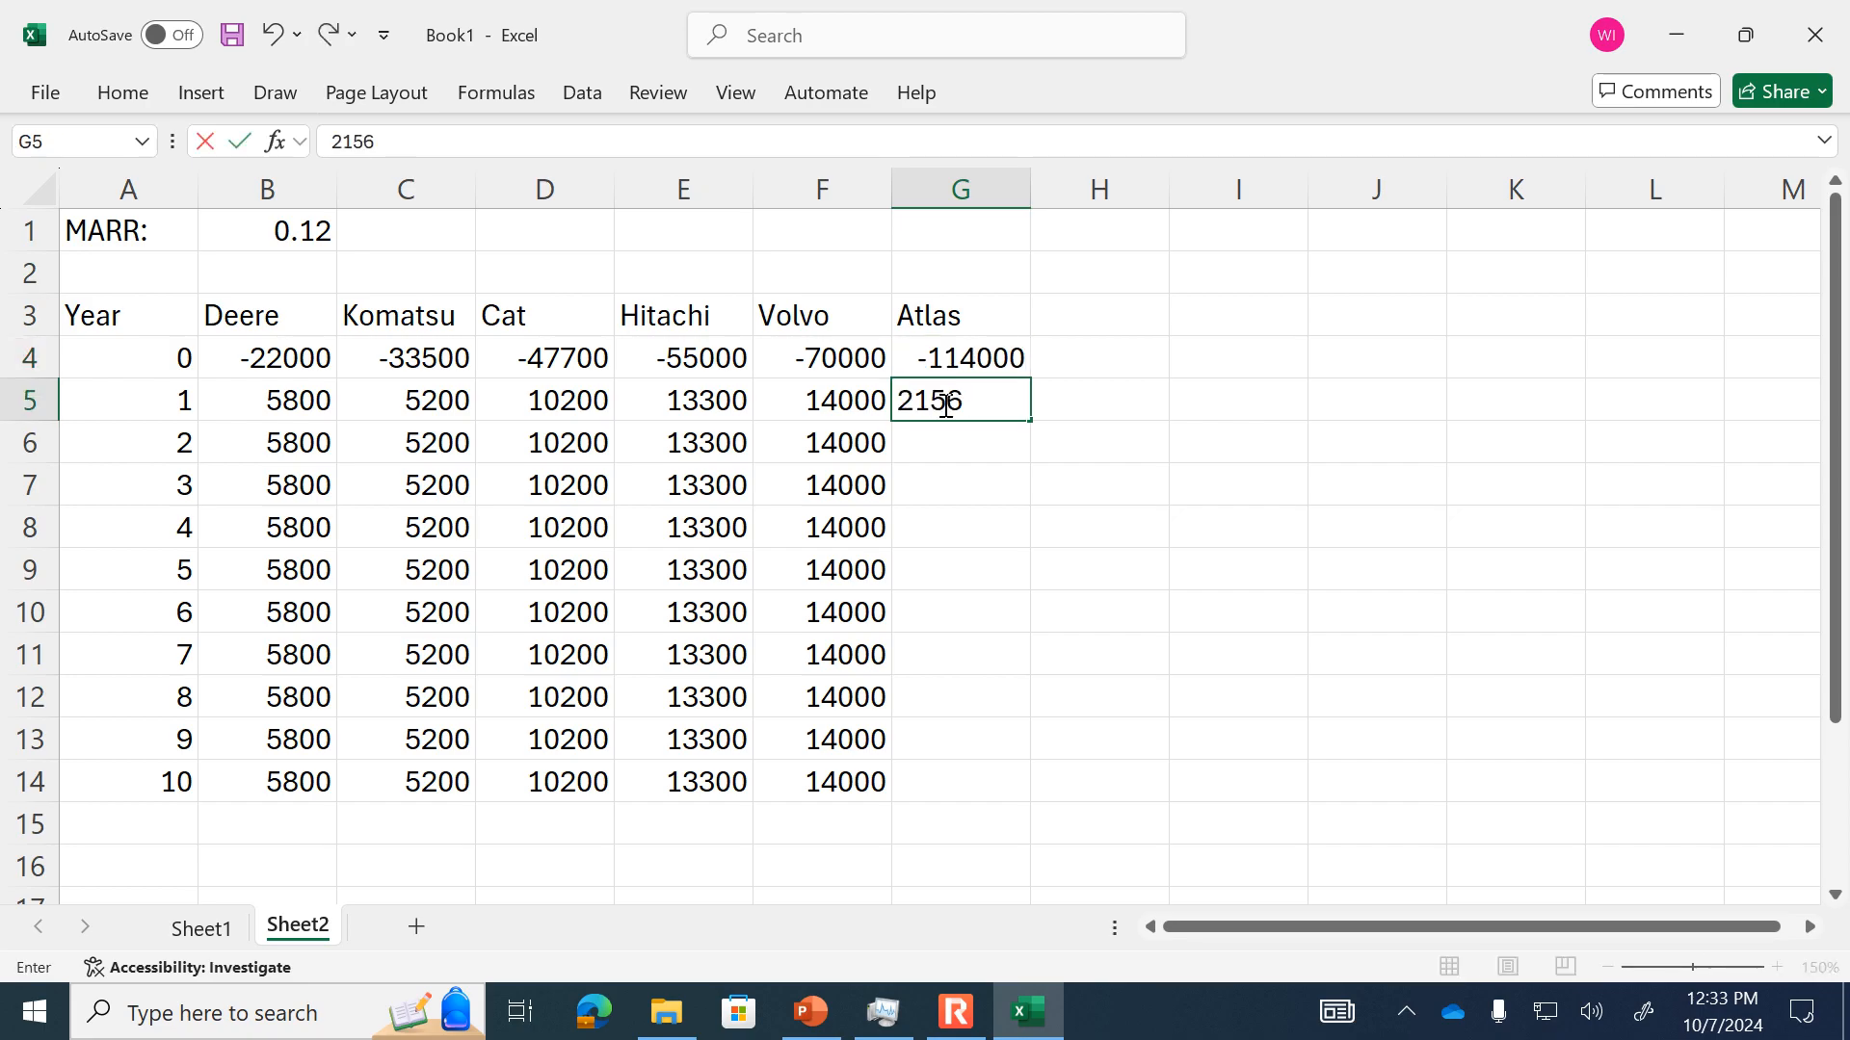
key("Return")
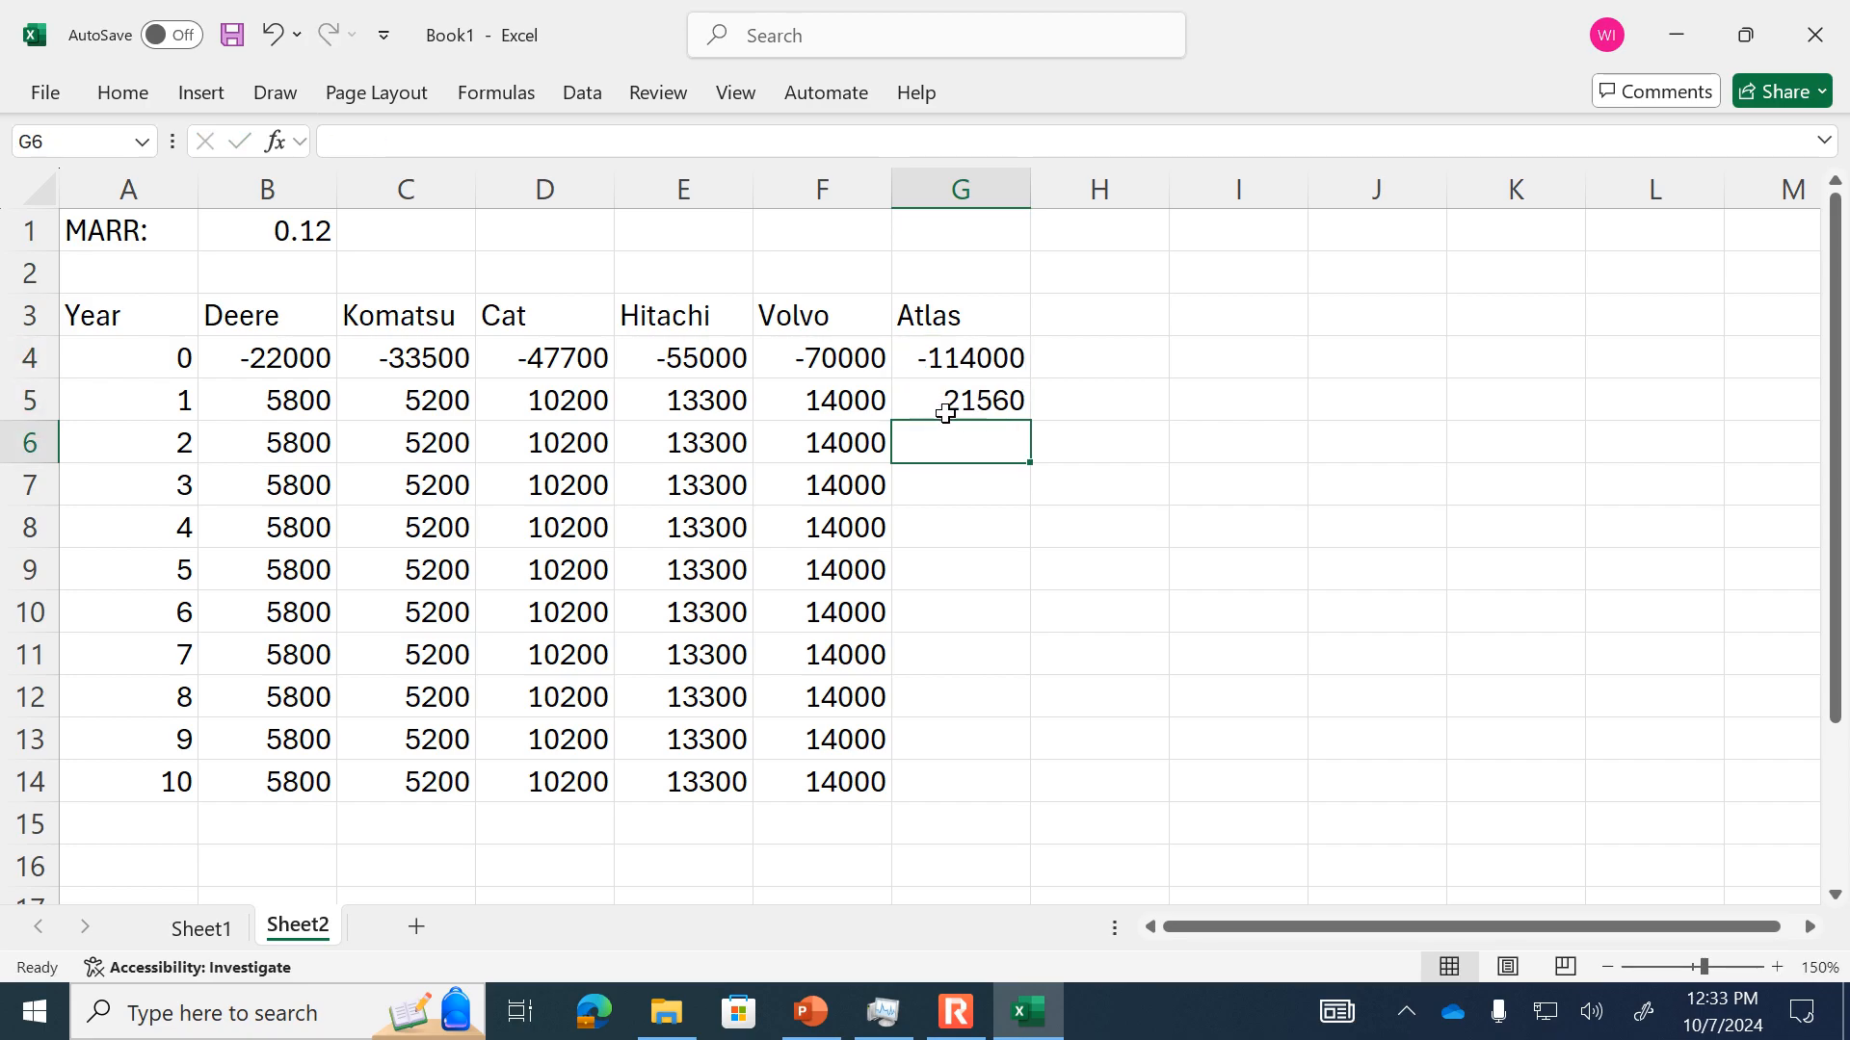
left_click(960, 402)
left_click_drag(1032, 423, 999, 794)
left_click(183, 866)
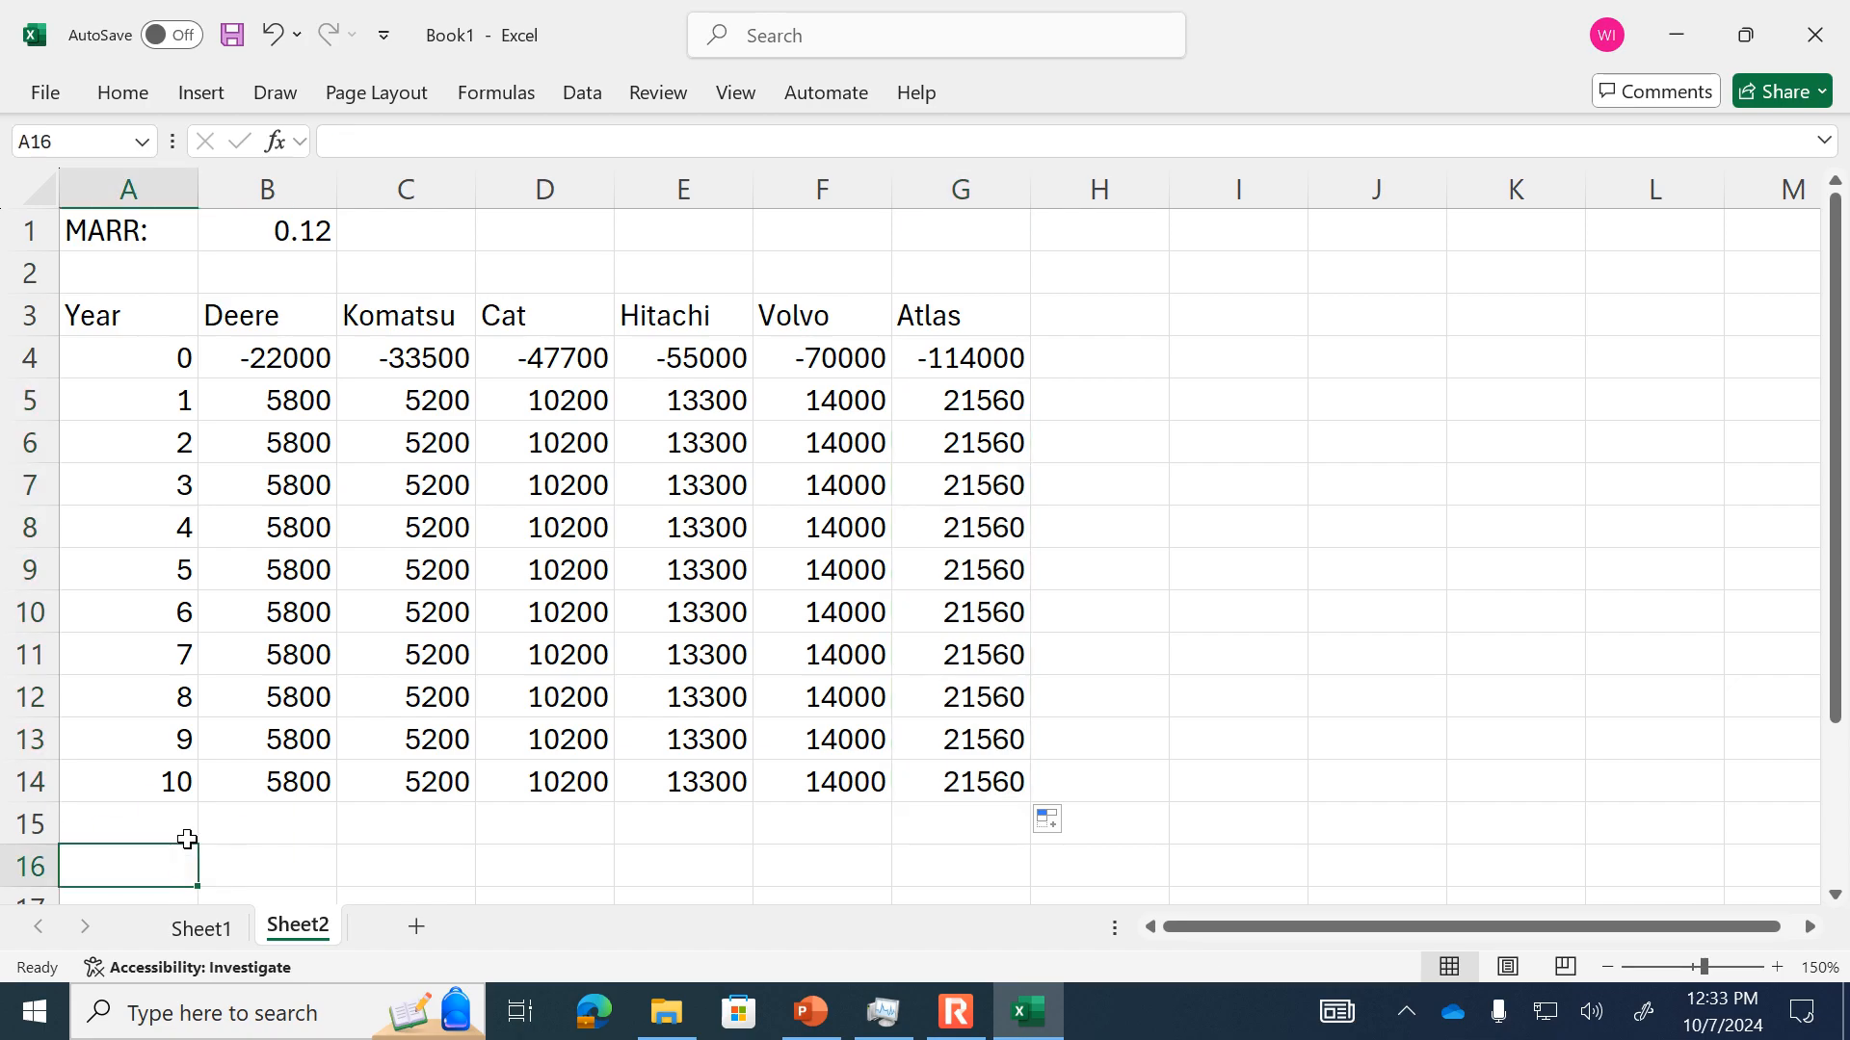
- Label A16 "IRR:", calculate the Deere IRR from B4:B14 in B16, and copy the formula across to G16
type("IRR:")
key("Tab")
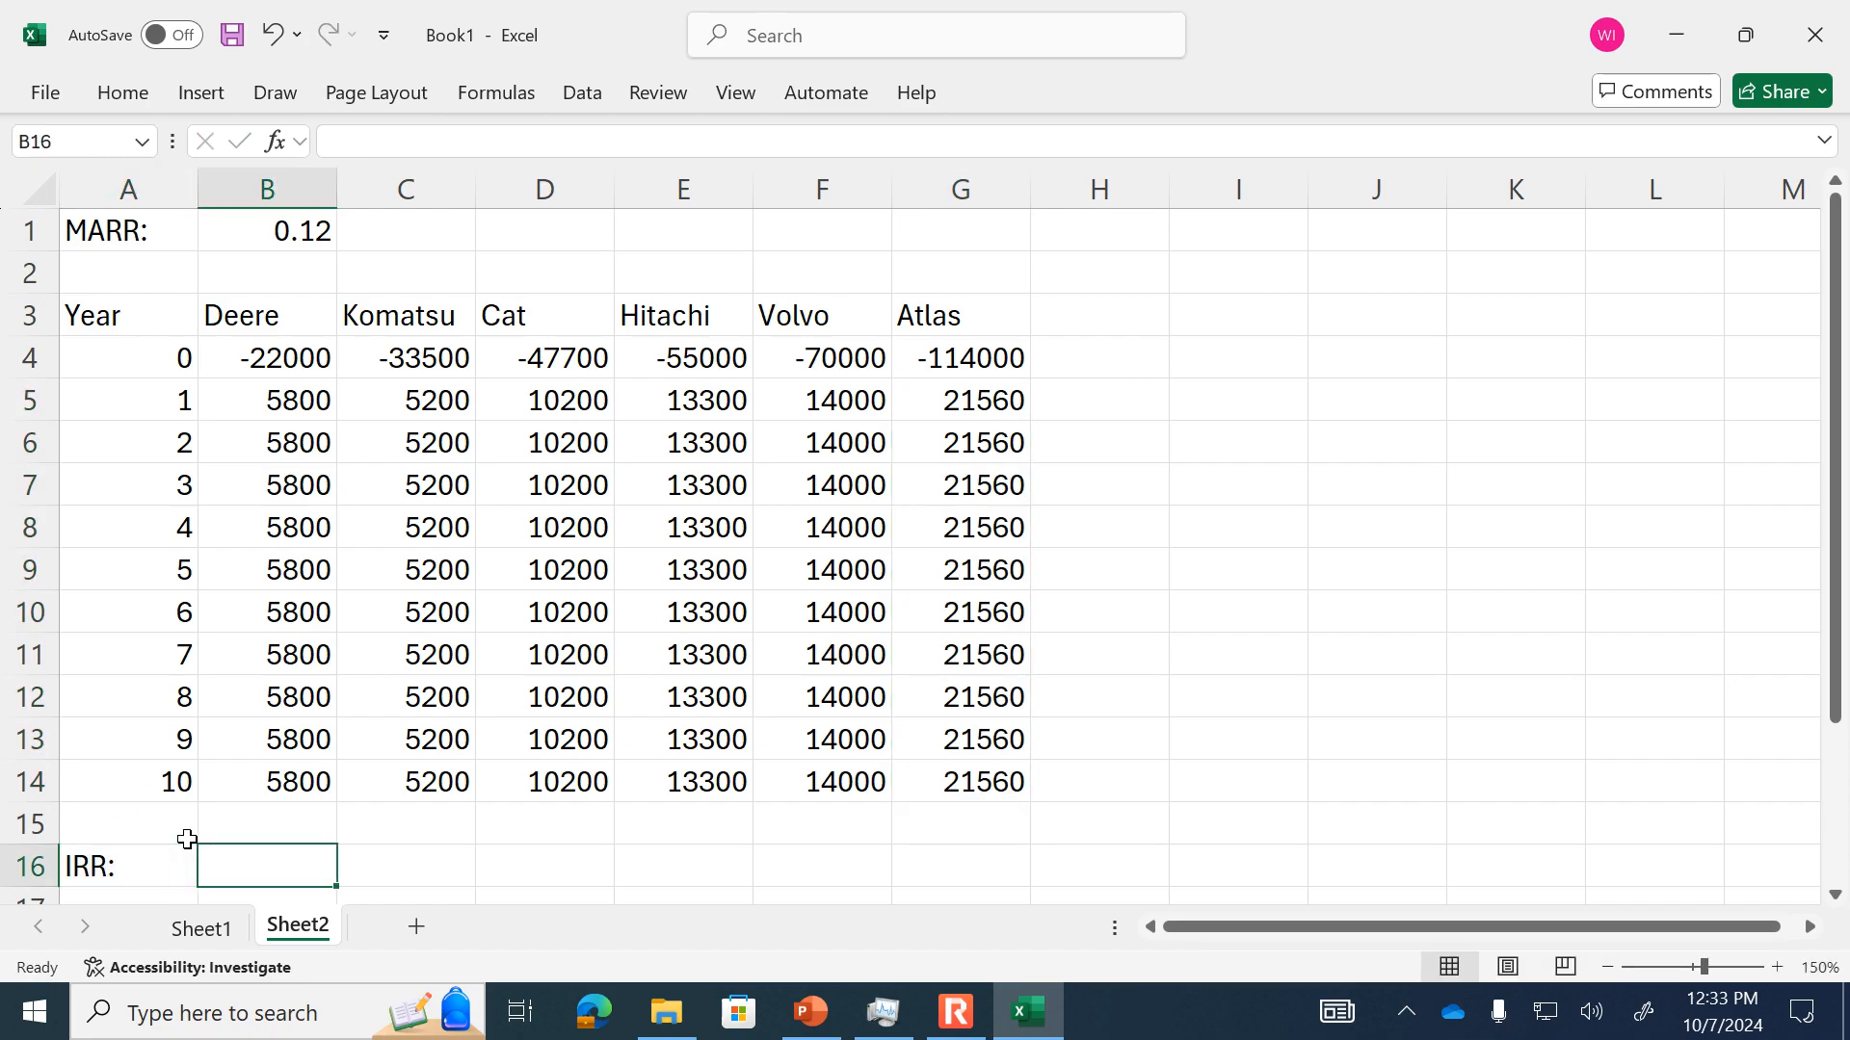
type("=irr(")
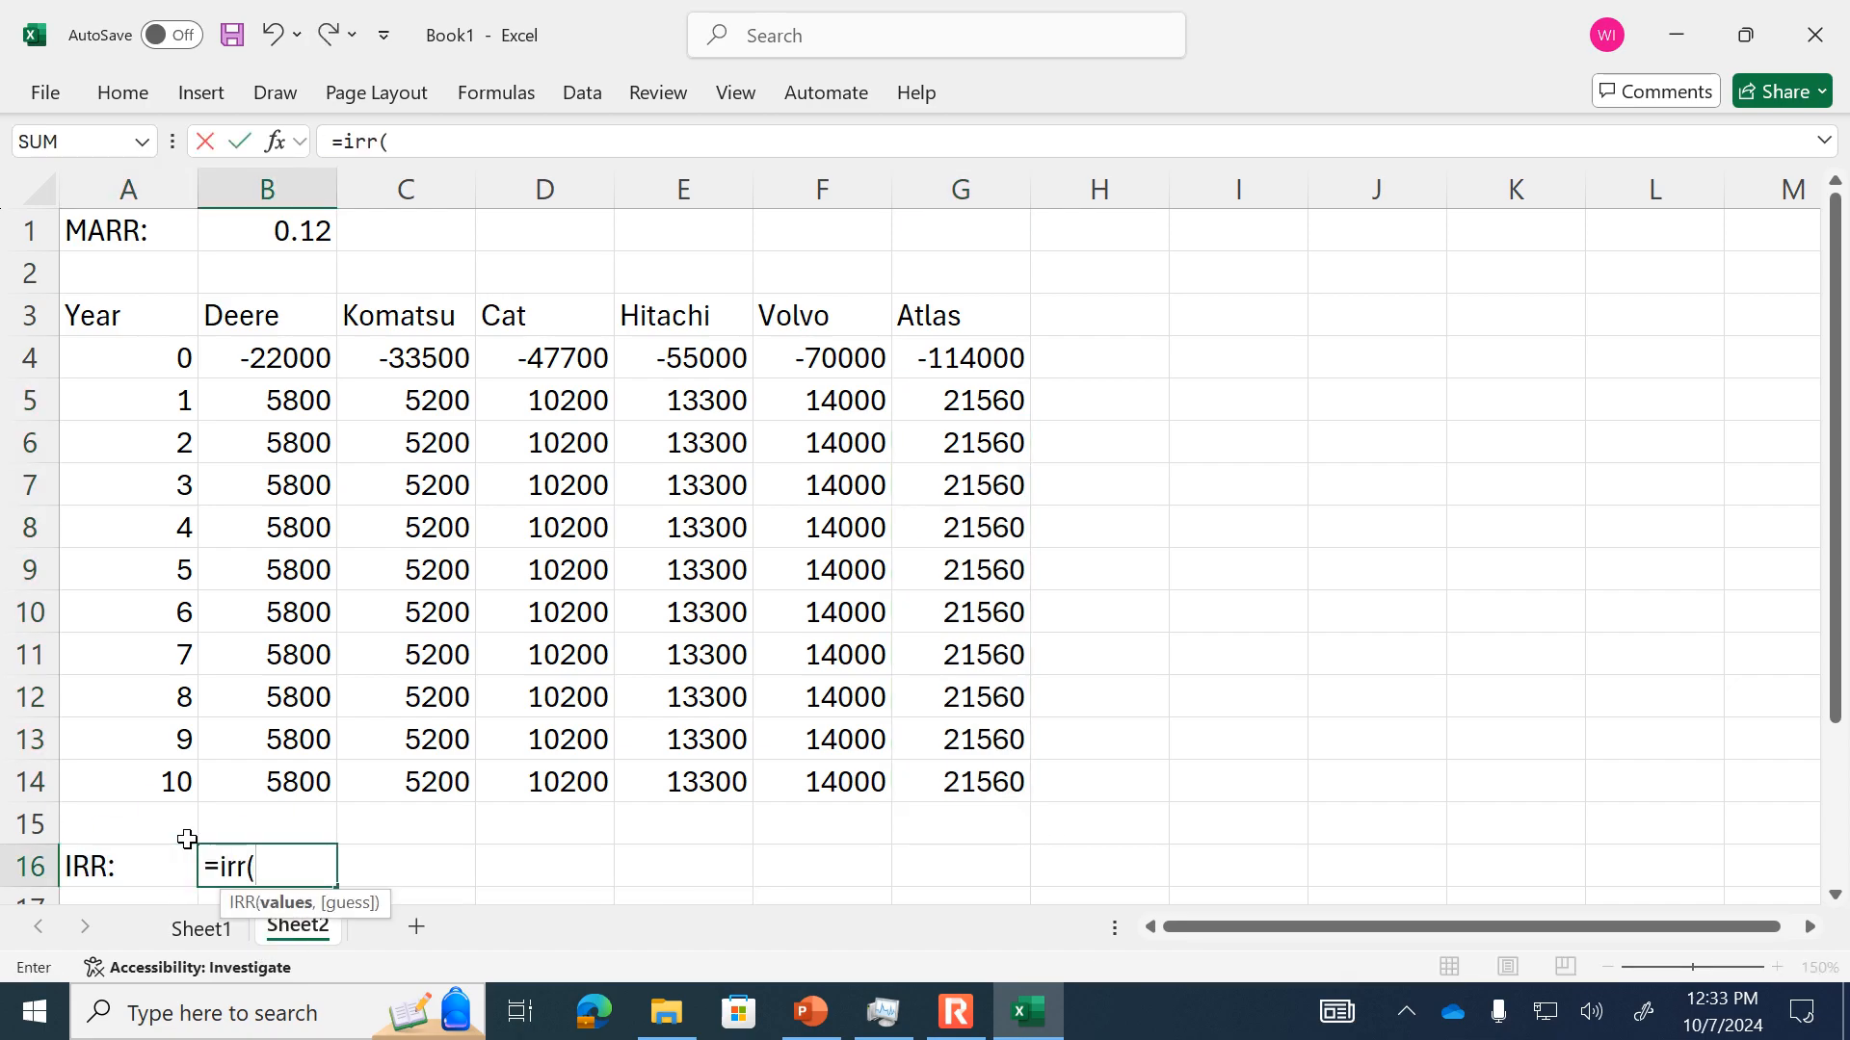
left_click_drag(256, 357, 276, 770)
key("Return")
key("Right")
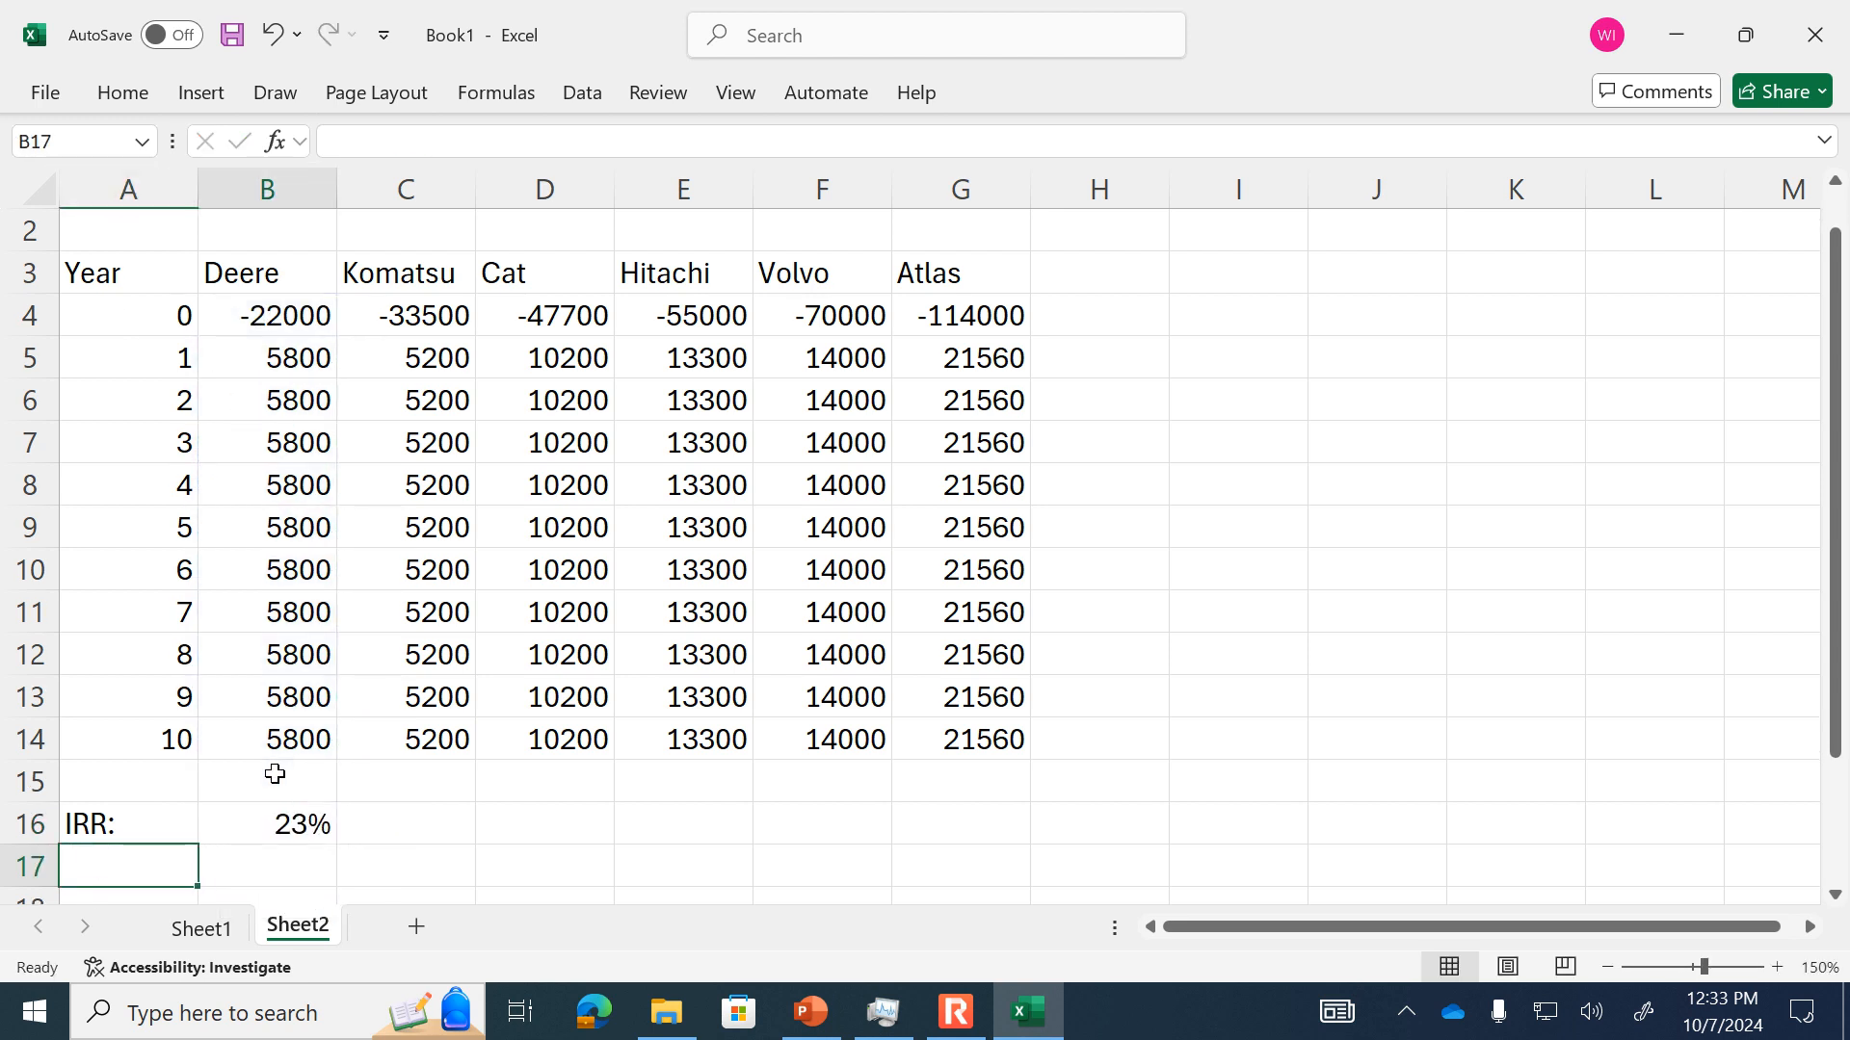
key("Up")
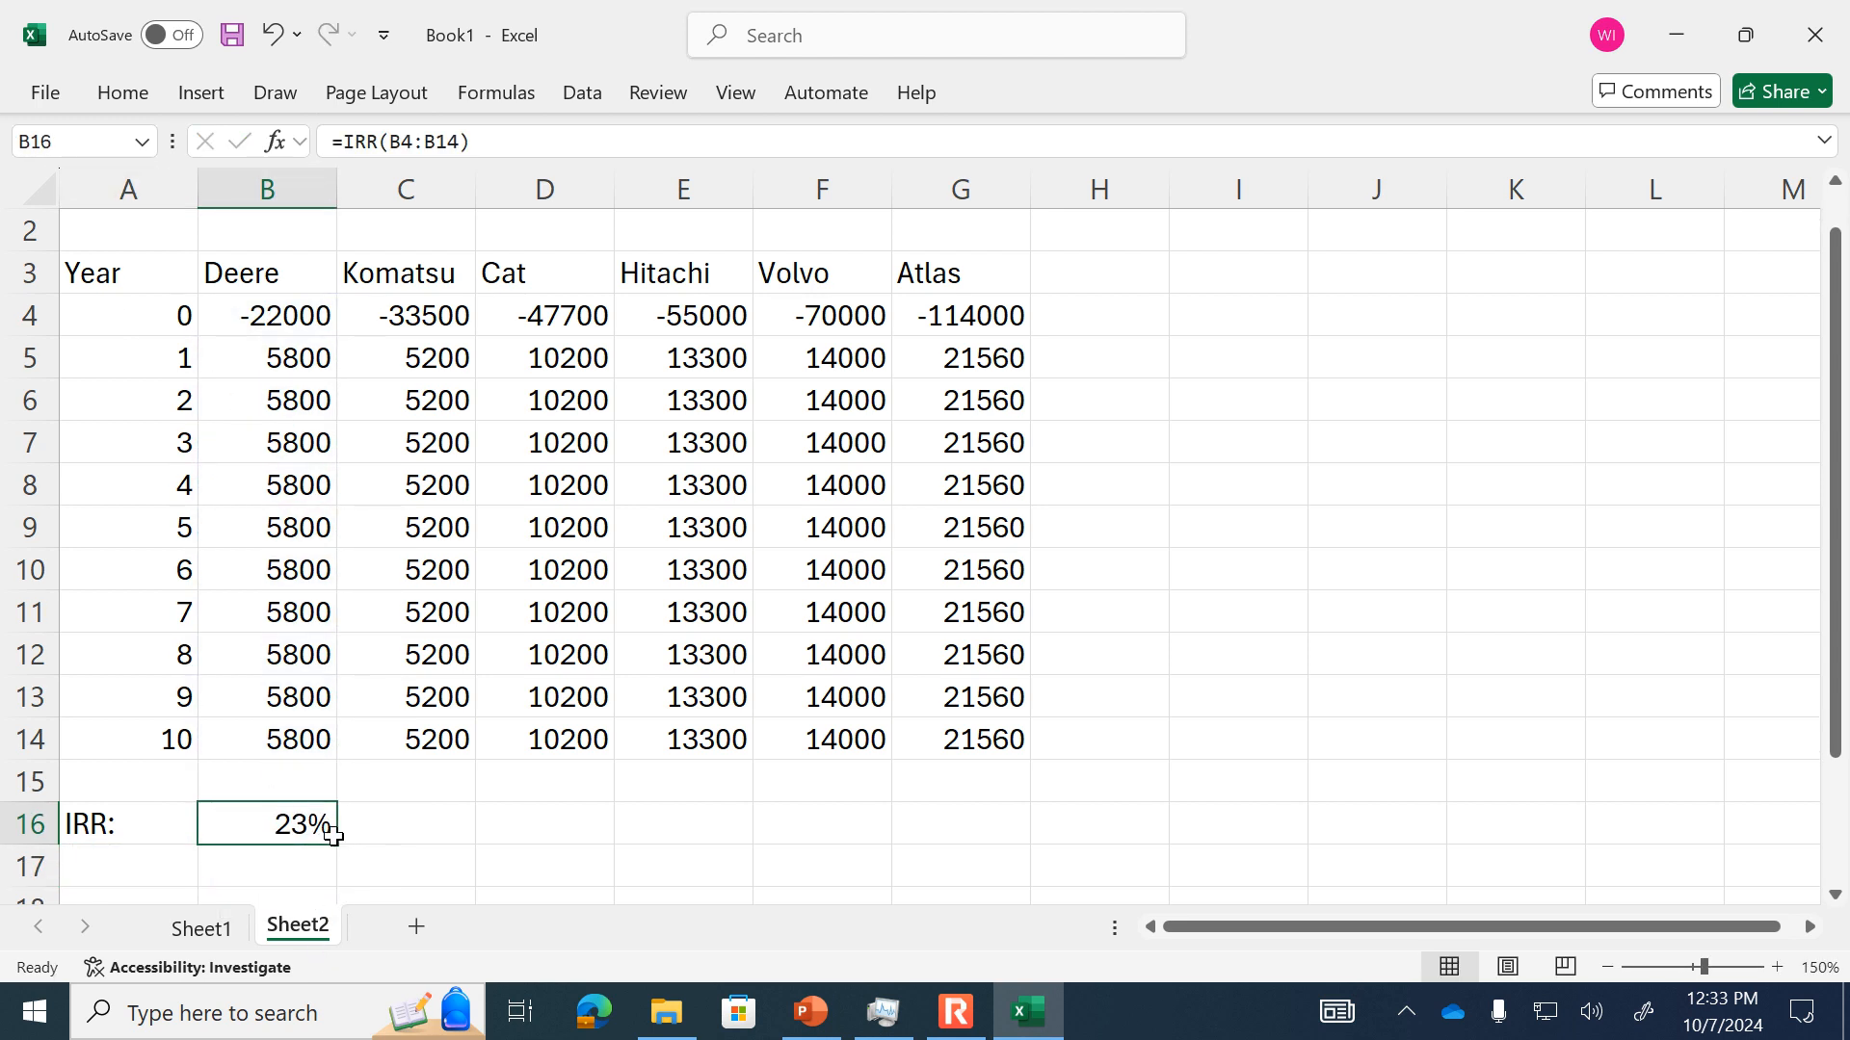
left_click_drag(335, 847, 985, 851)
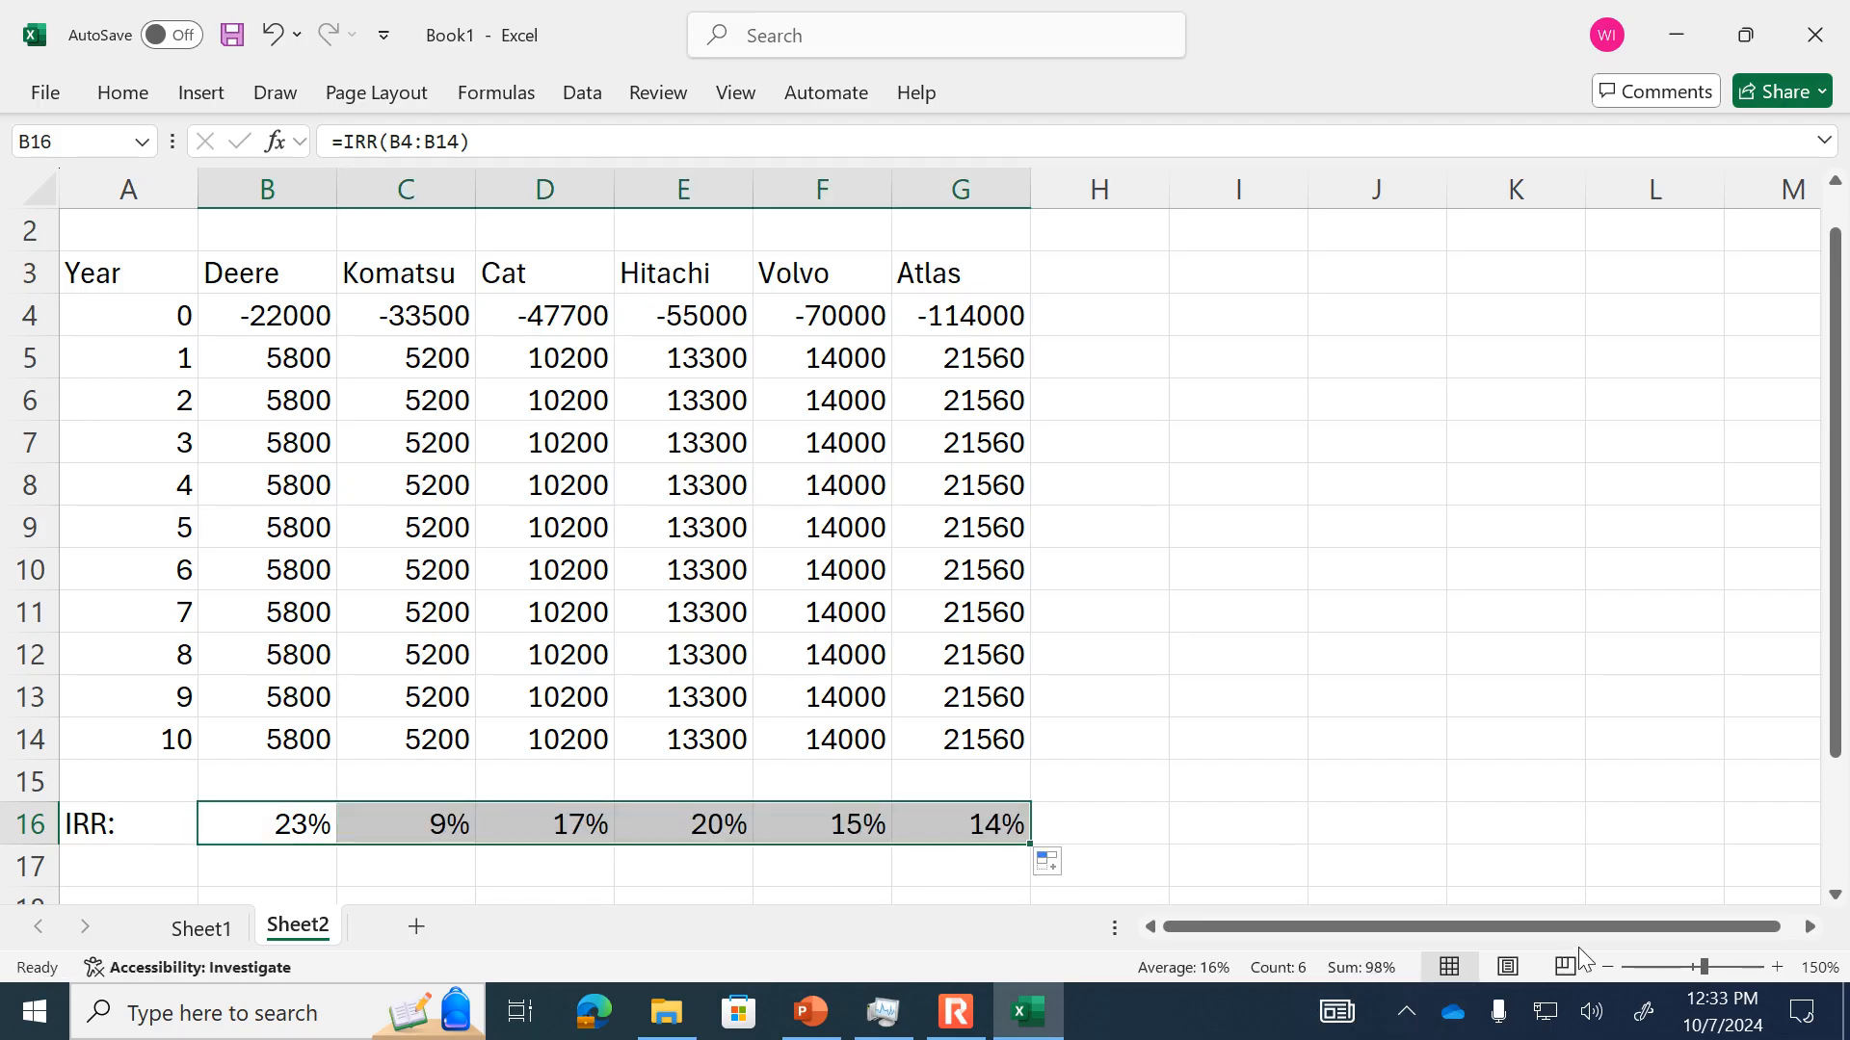
- Label A17 "Acceptable?" and widen column A to fit its contents
left_click(1607, 966)
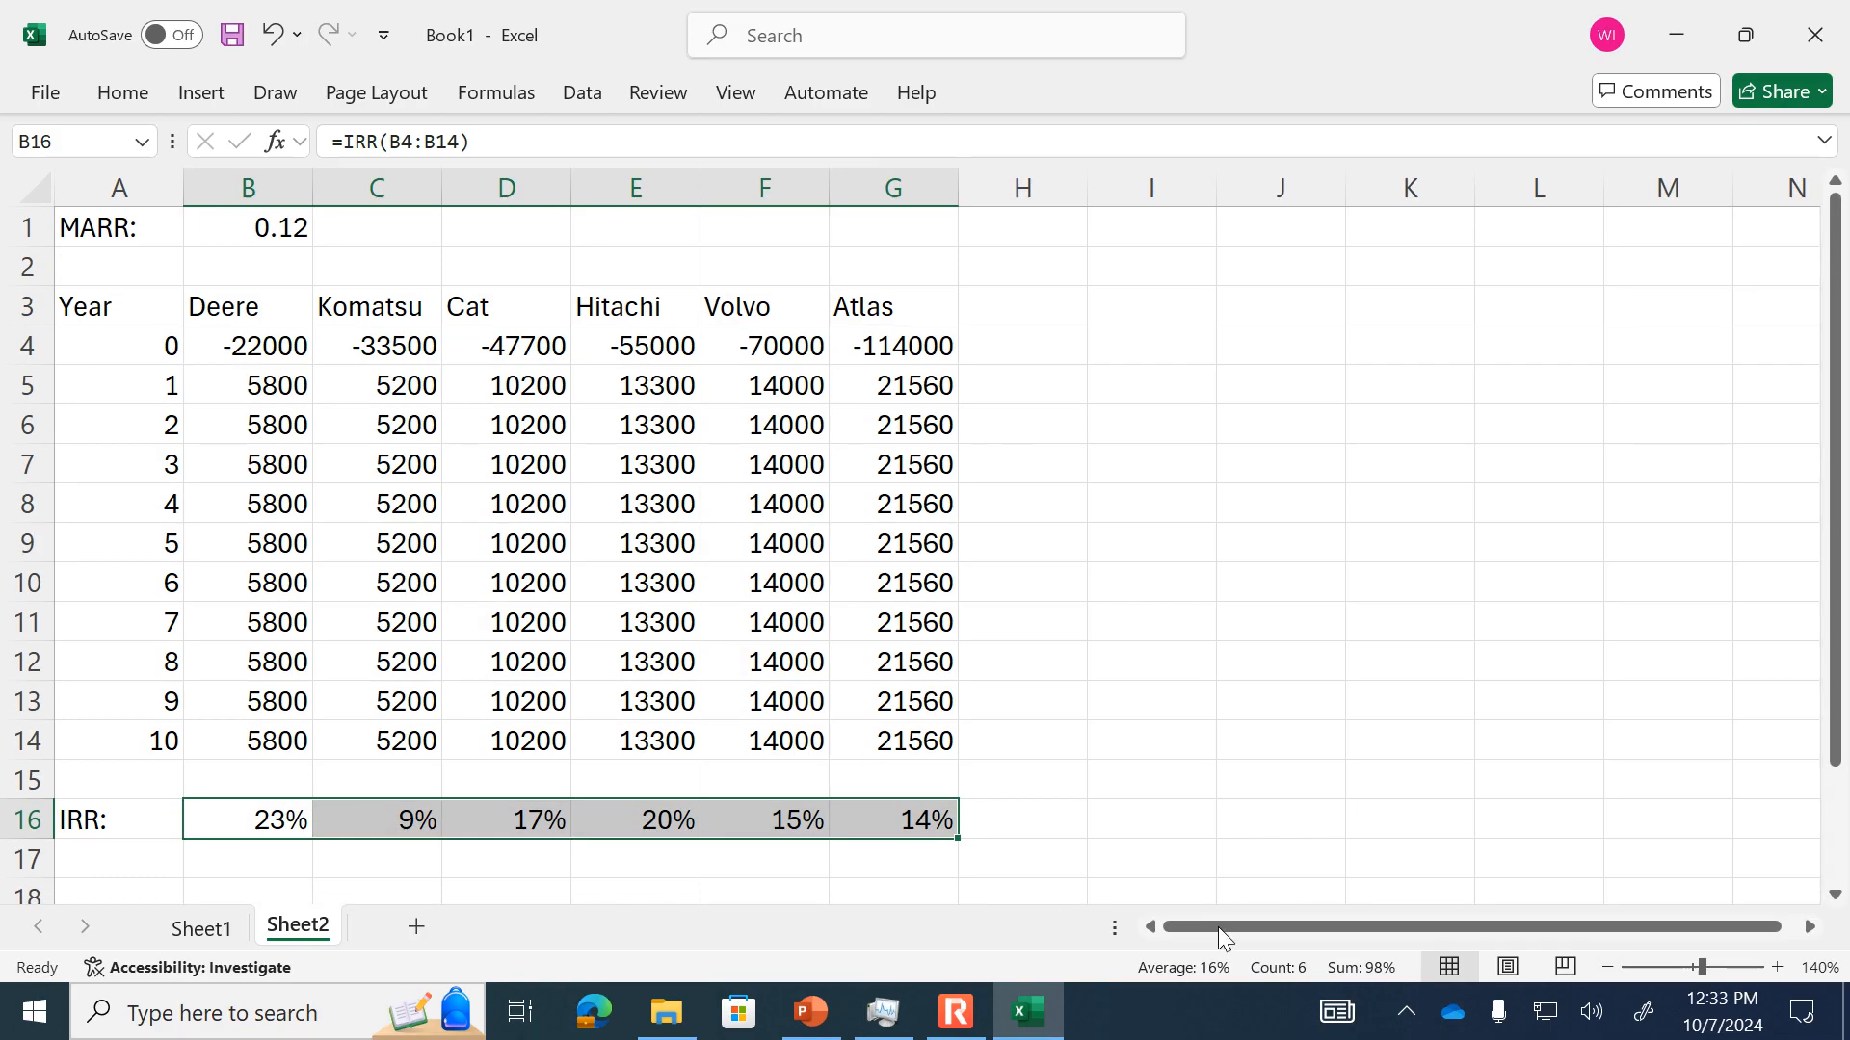
left_click(119, 874)
type("Accp")
key("BackSpace")
type("eptable")
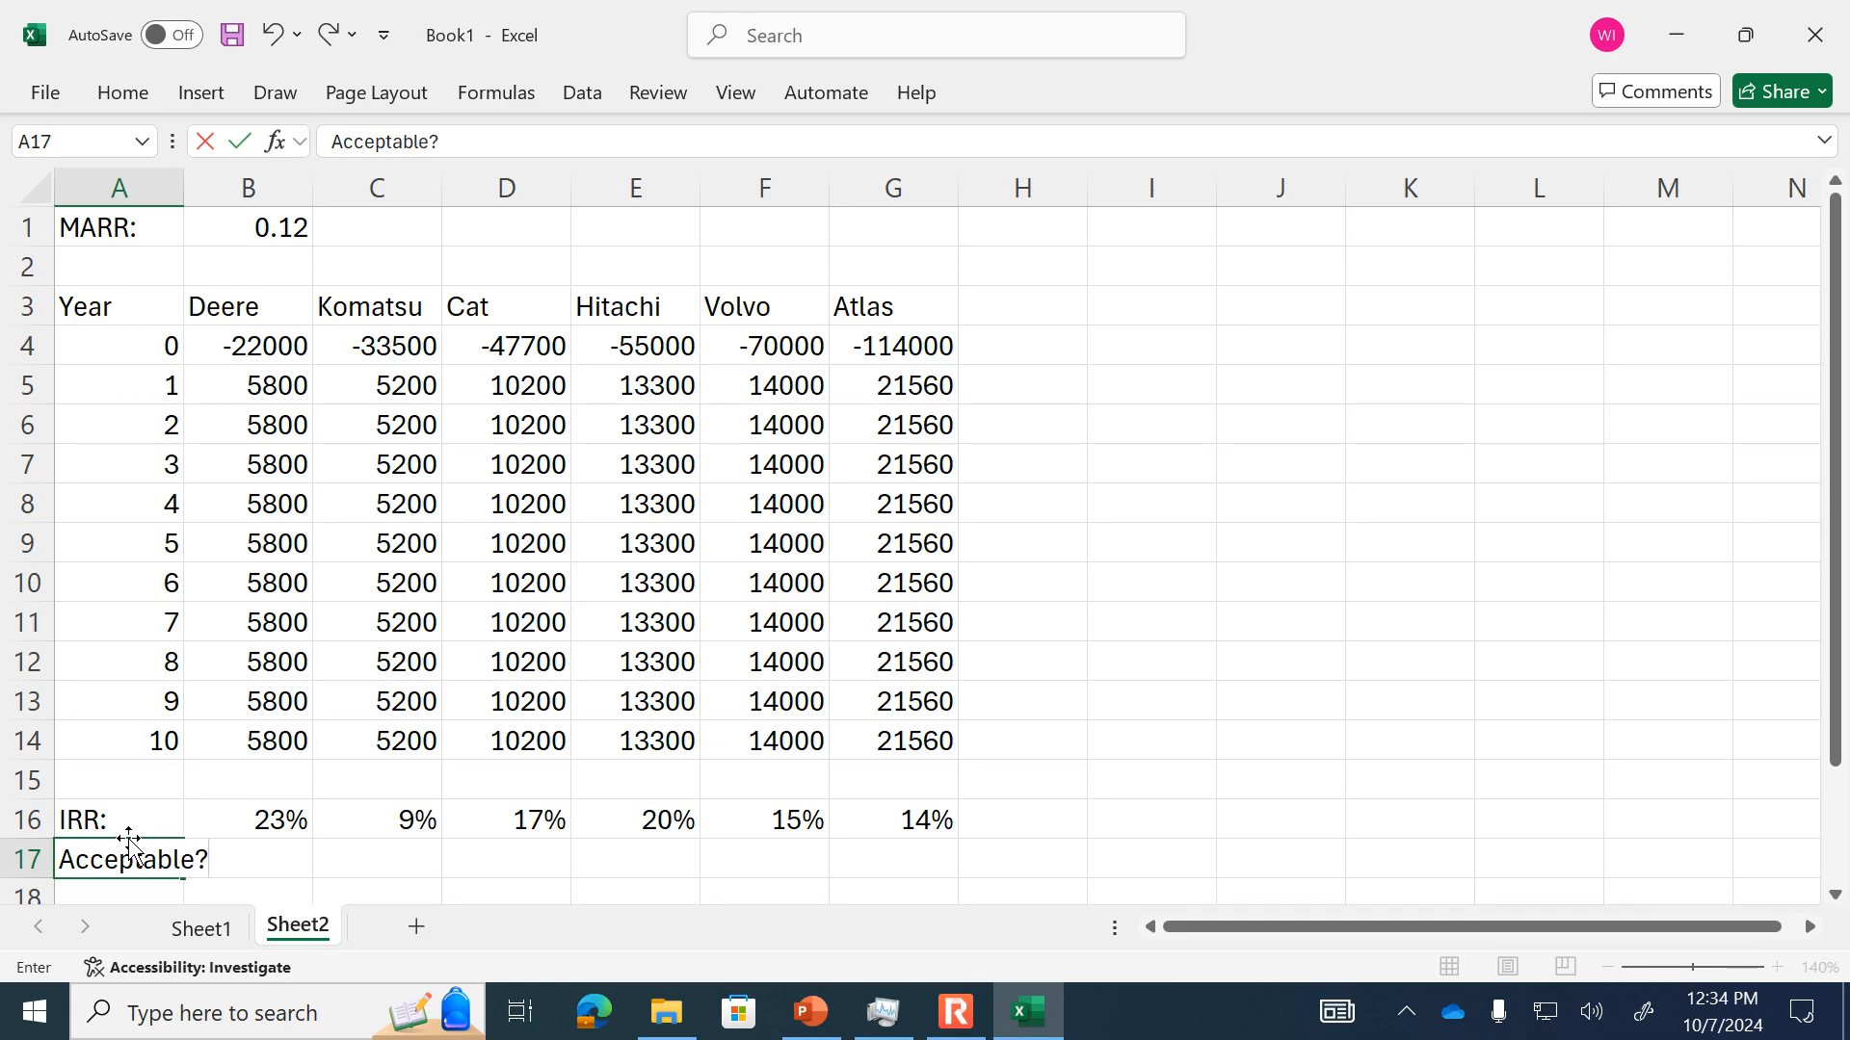
type("?")
key("Tab")
left_click(178, 192)
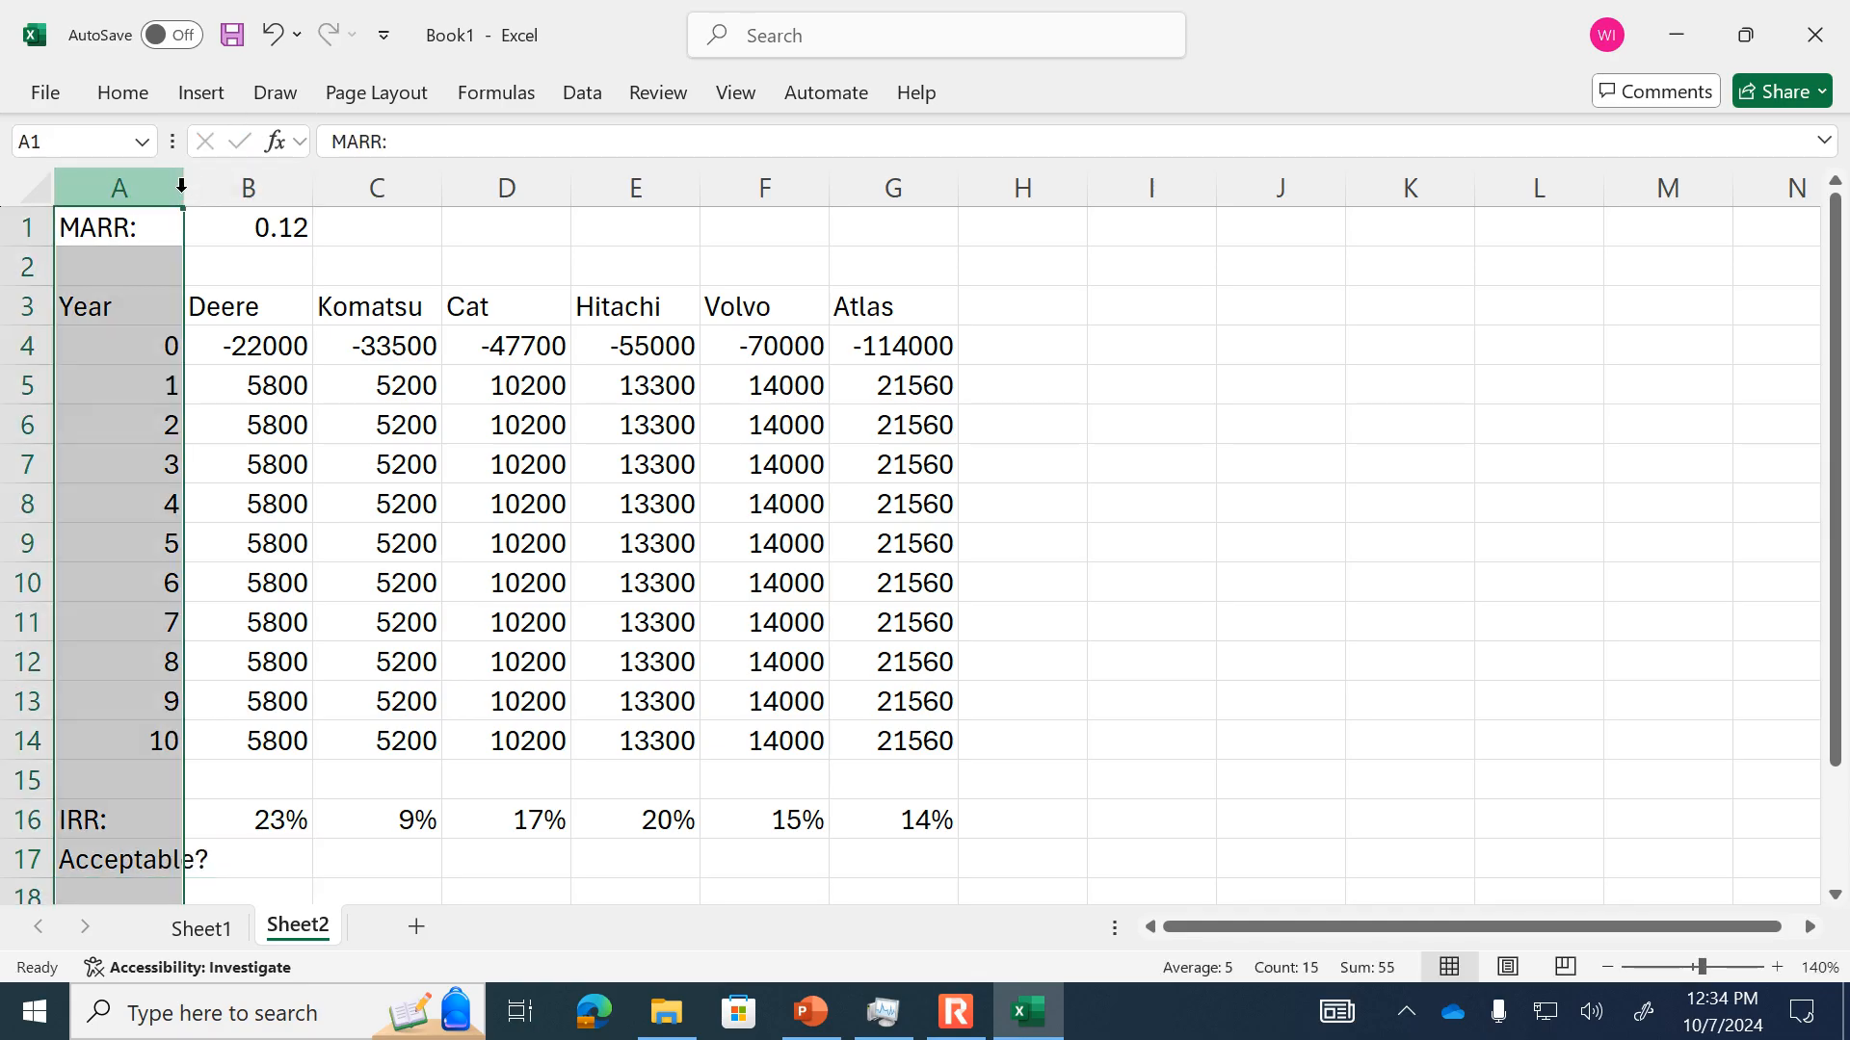
double_click(183, 192)
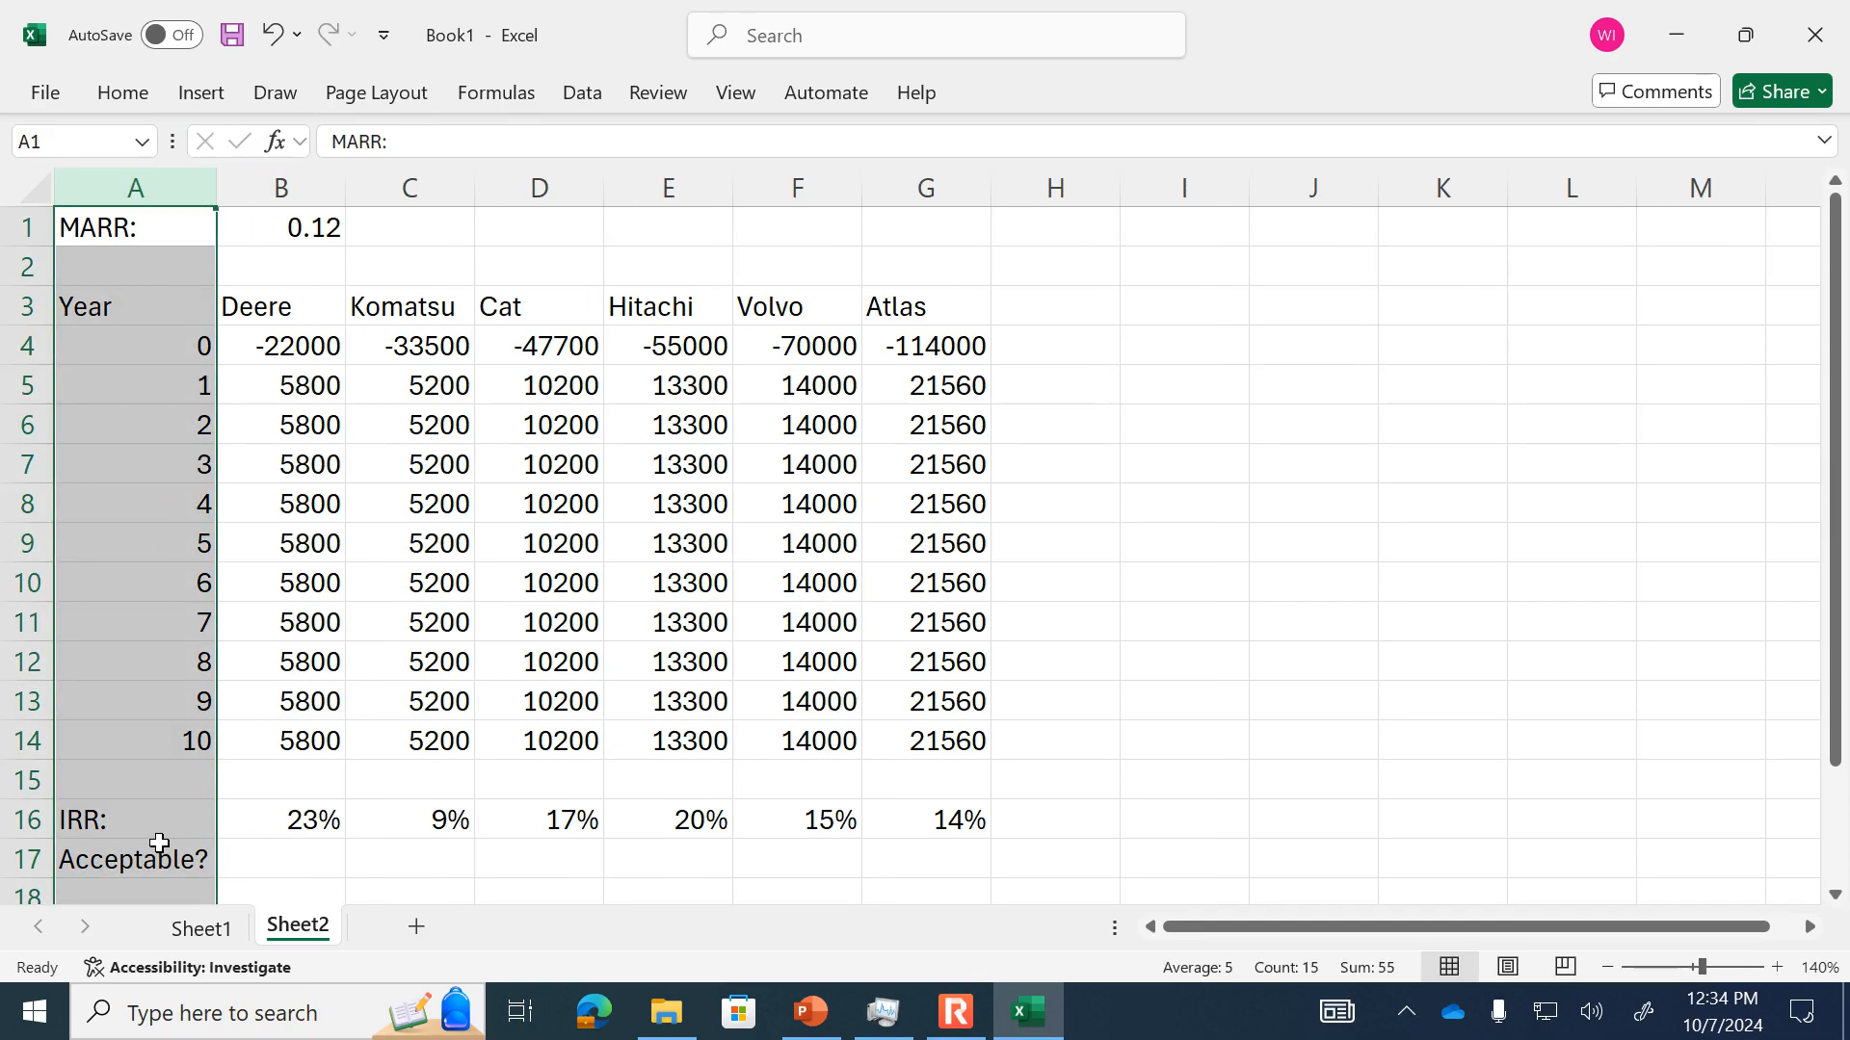
- Right-align the IRR and Acceptable? labels in A16:A17
left_click_drag(160, 818, 159, 848)
left_click(122, 92)
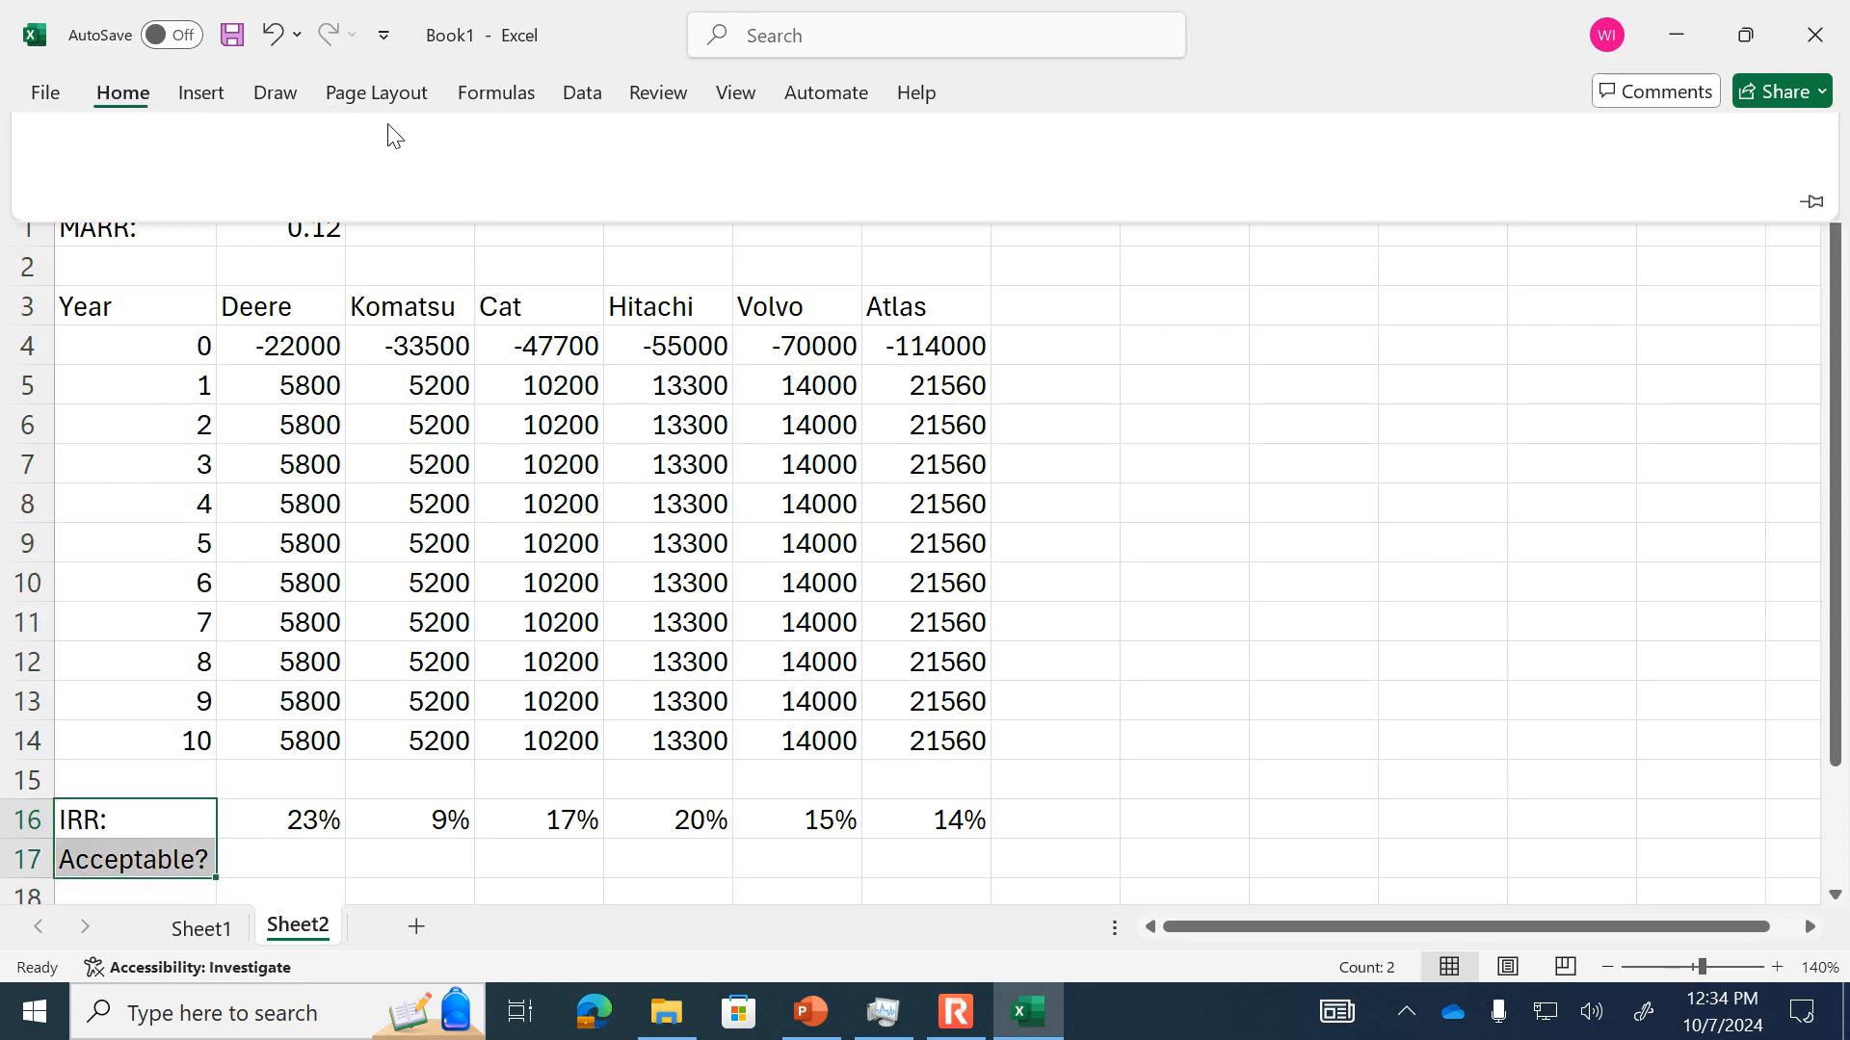
left_click(605, 204)
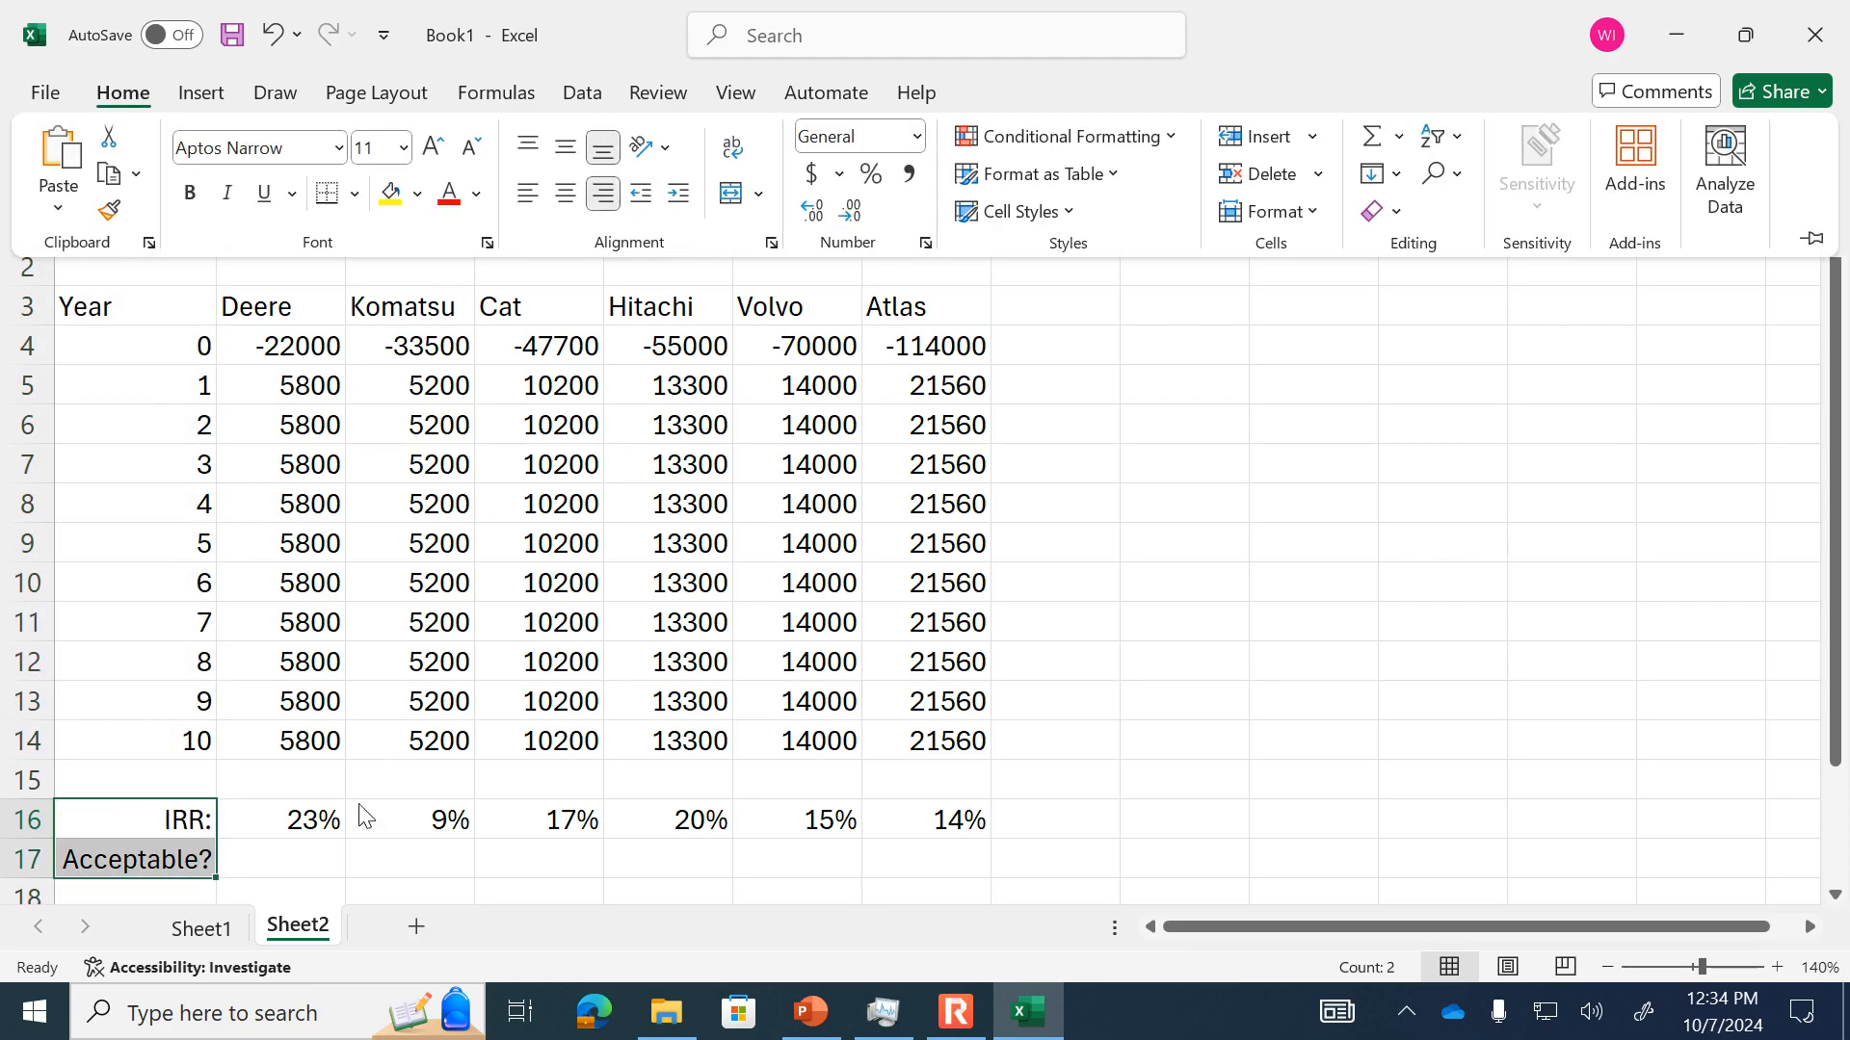
- Fill in the Acceptable? row with No for Komatsu and Yes for Deere, Cat, Hitachi, Volvo and Atlas
left_click(313, 860)
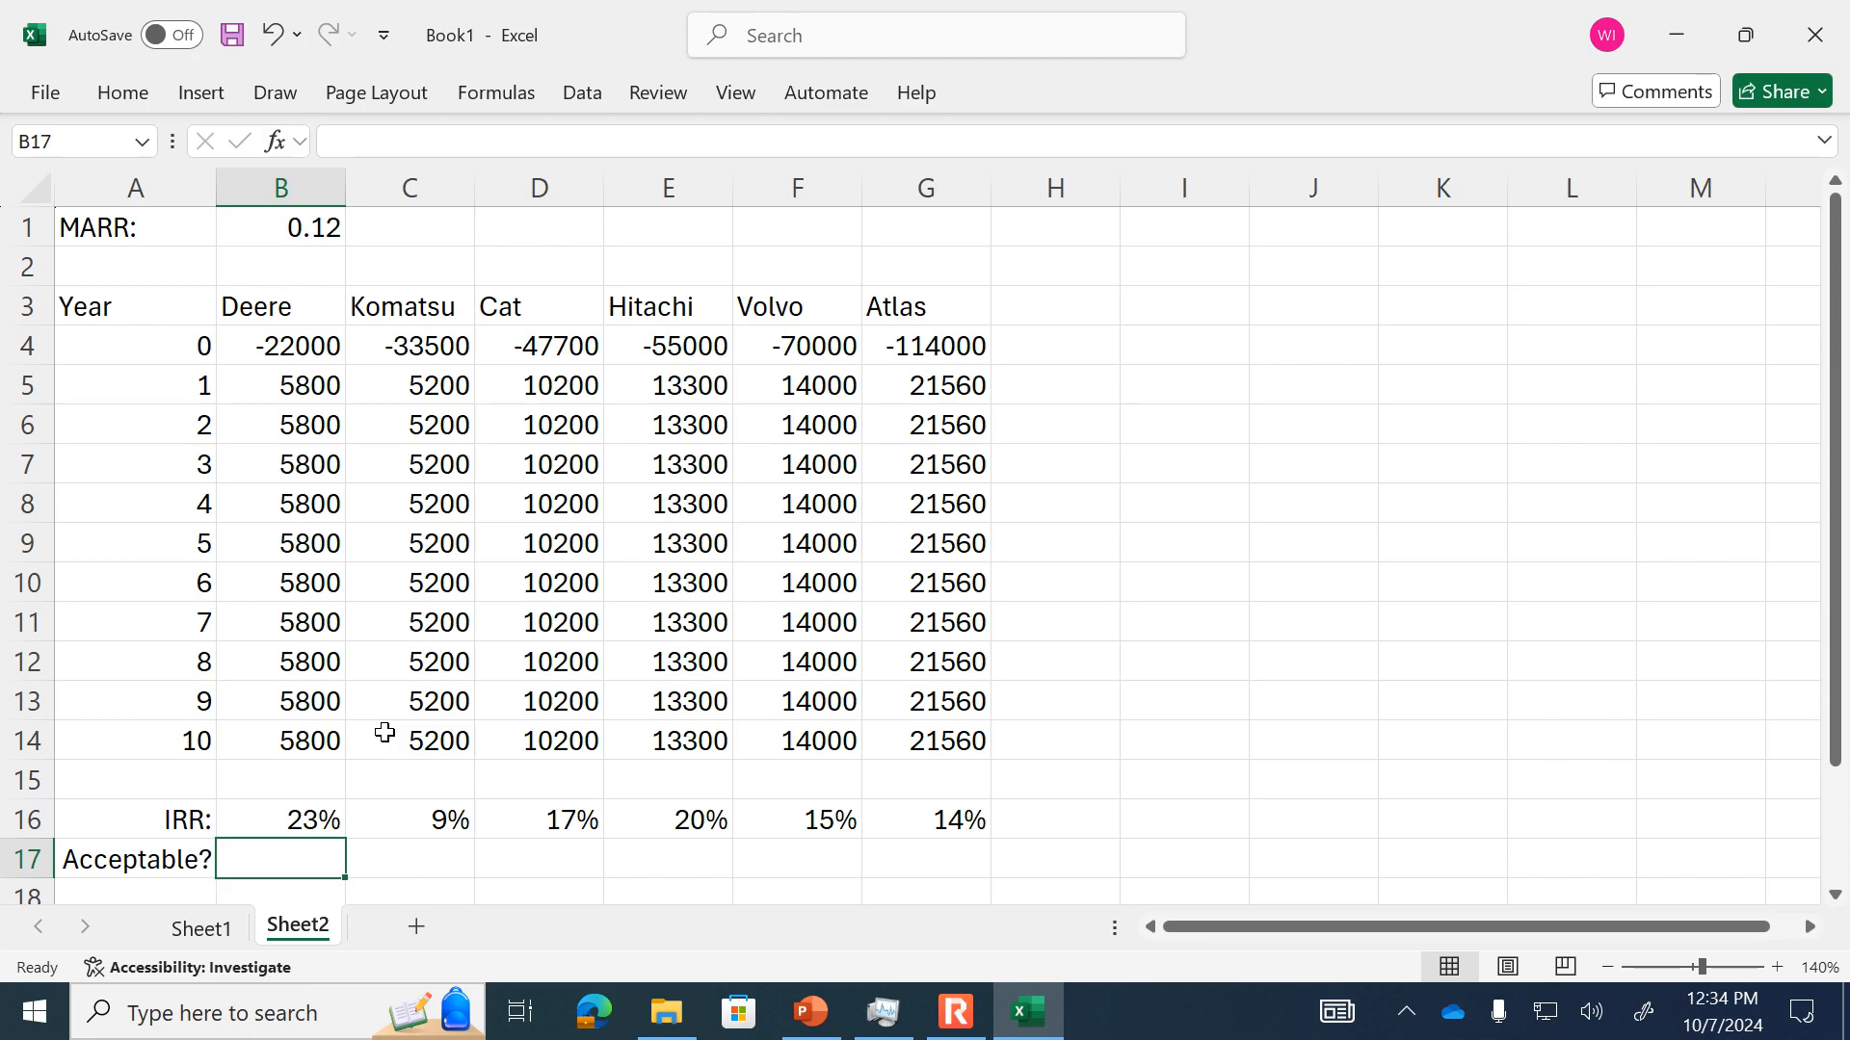
type("Yes")
key("Tab")
type("No")
key("Tab")
type("Yes")
key("Tab")
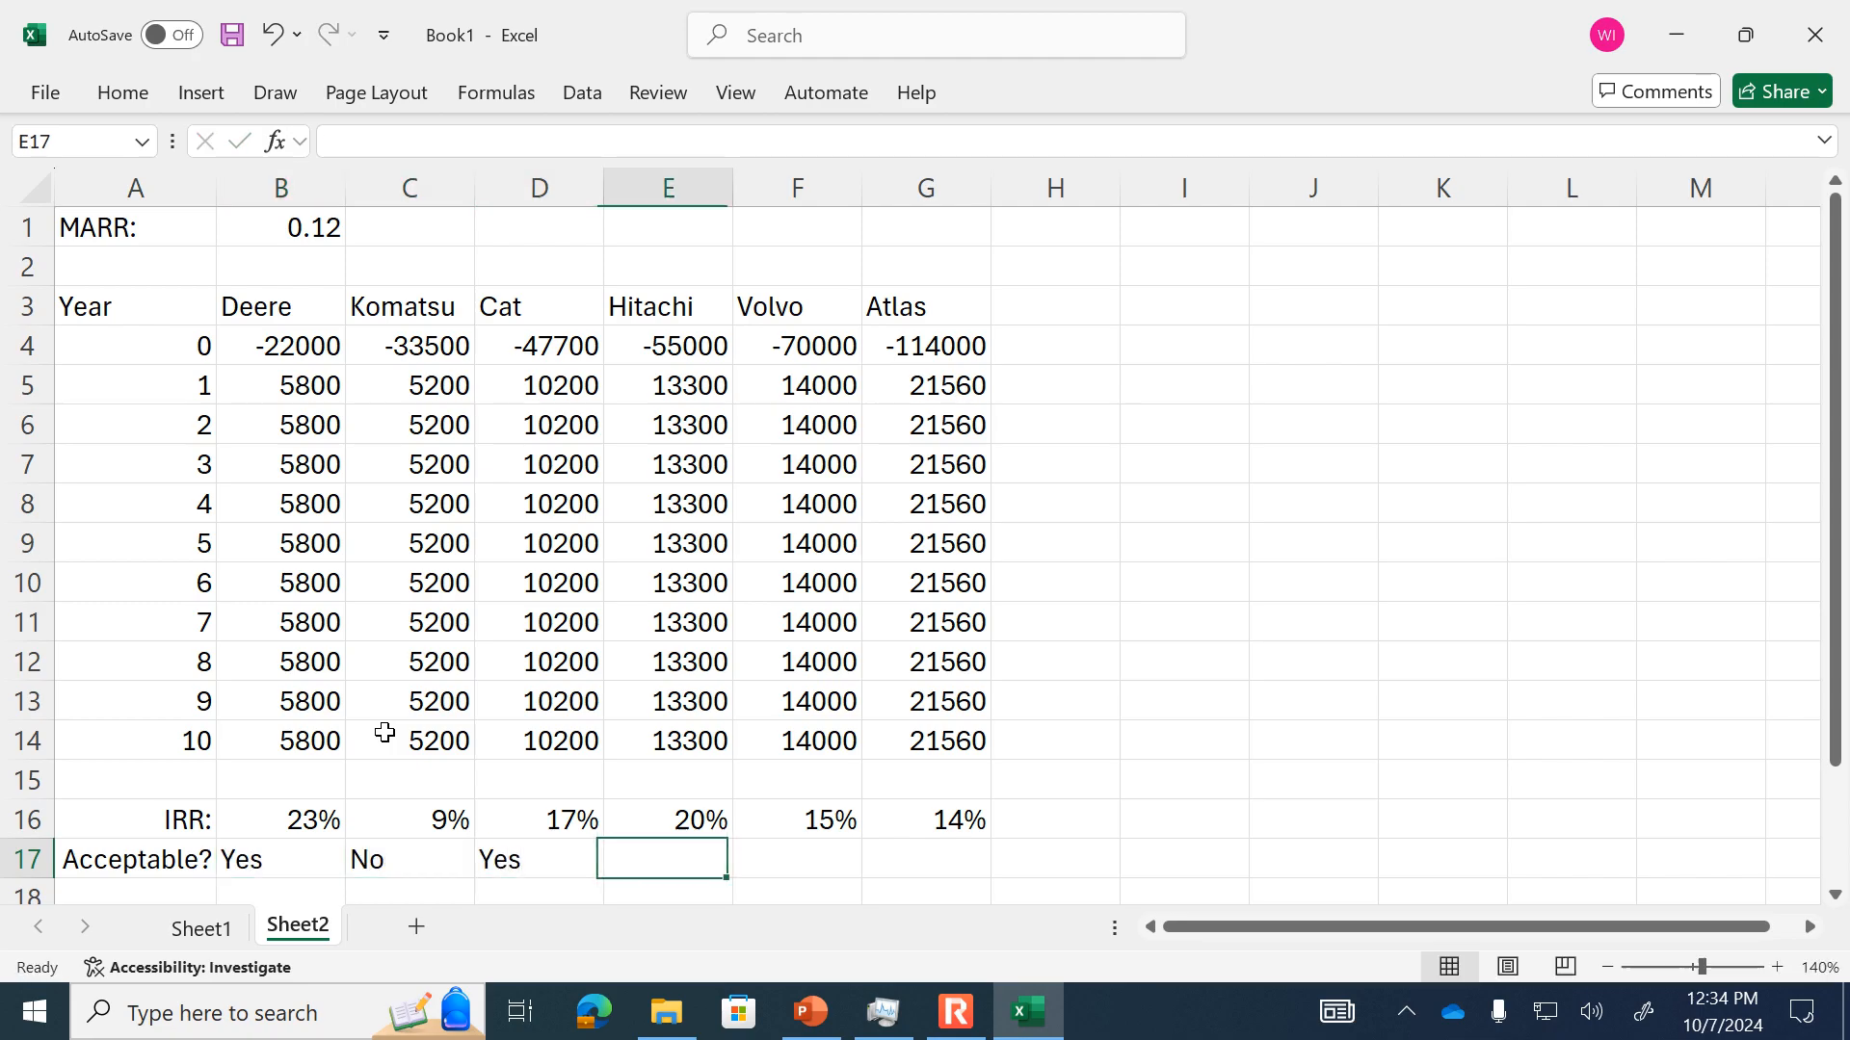
type("Yes")
key("Tab")
type("Yes")
key("Tab")
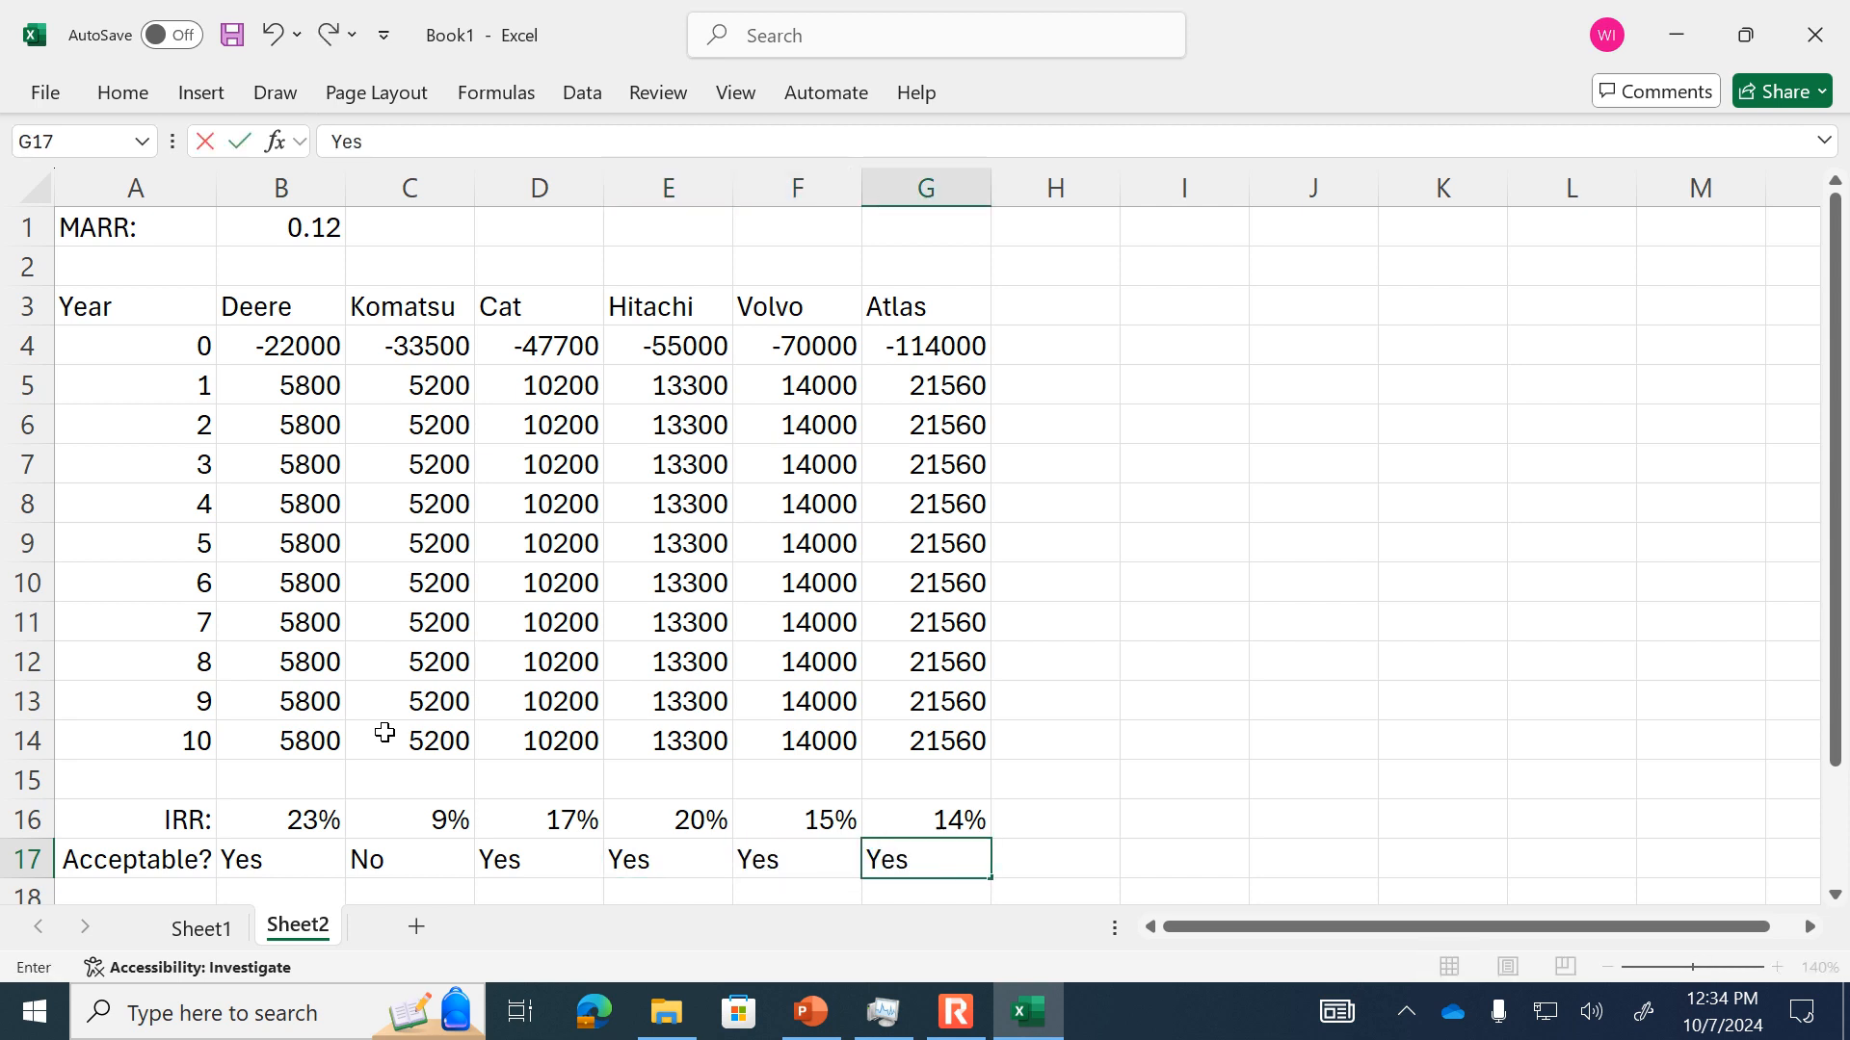
key("Return")
- Enter the title "Incremental Analysis" in I2 and the column heading "C-D" in I3
key("Up")
key("Up")
key("Up")
key("Up")
key("Up")
key("Up")
key("Up")
key("Up")
key("Up")
key("Up")
key("Up")
key("Up")
key("Up")
key("Up")
key("Up")
key("Up")
key("Up")
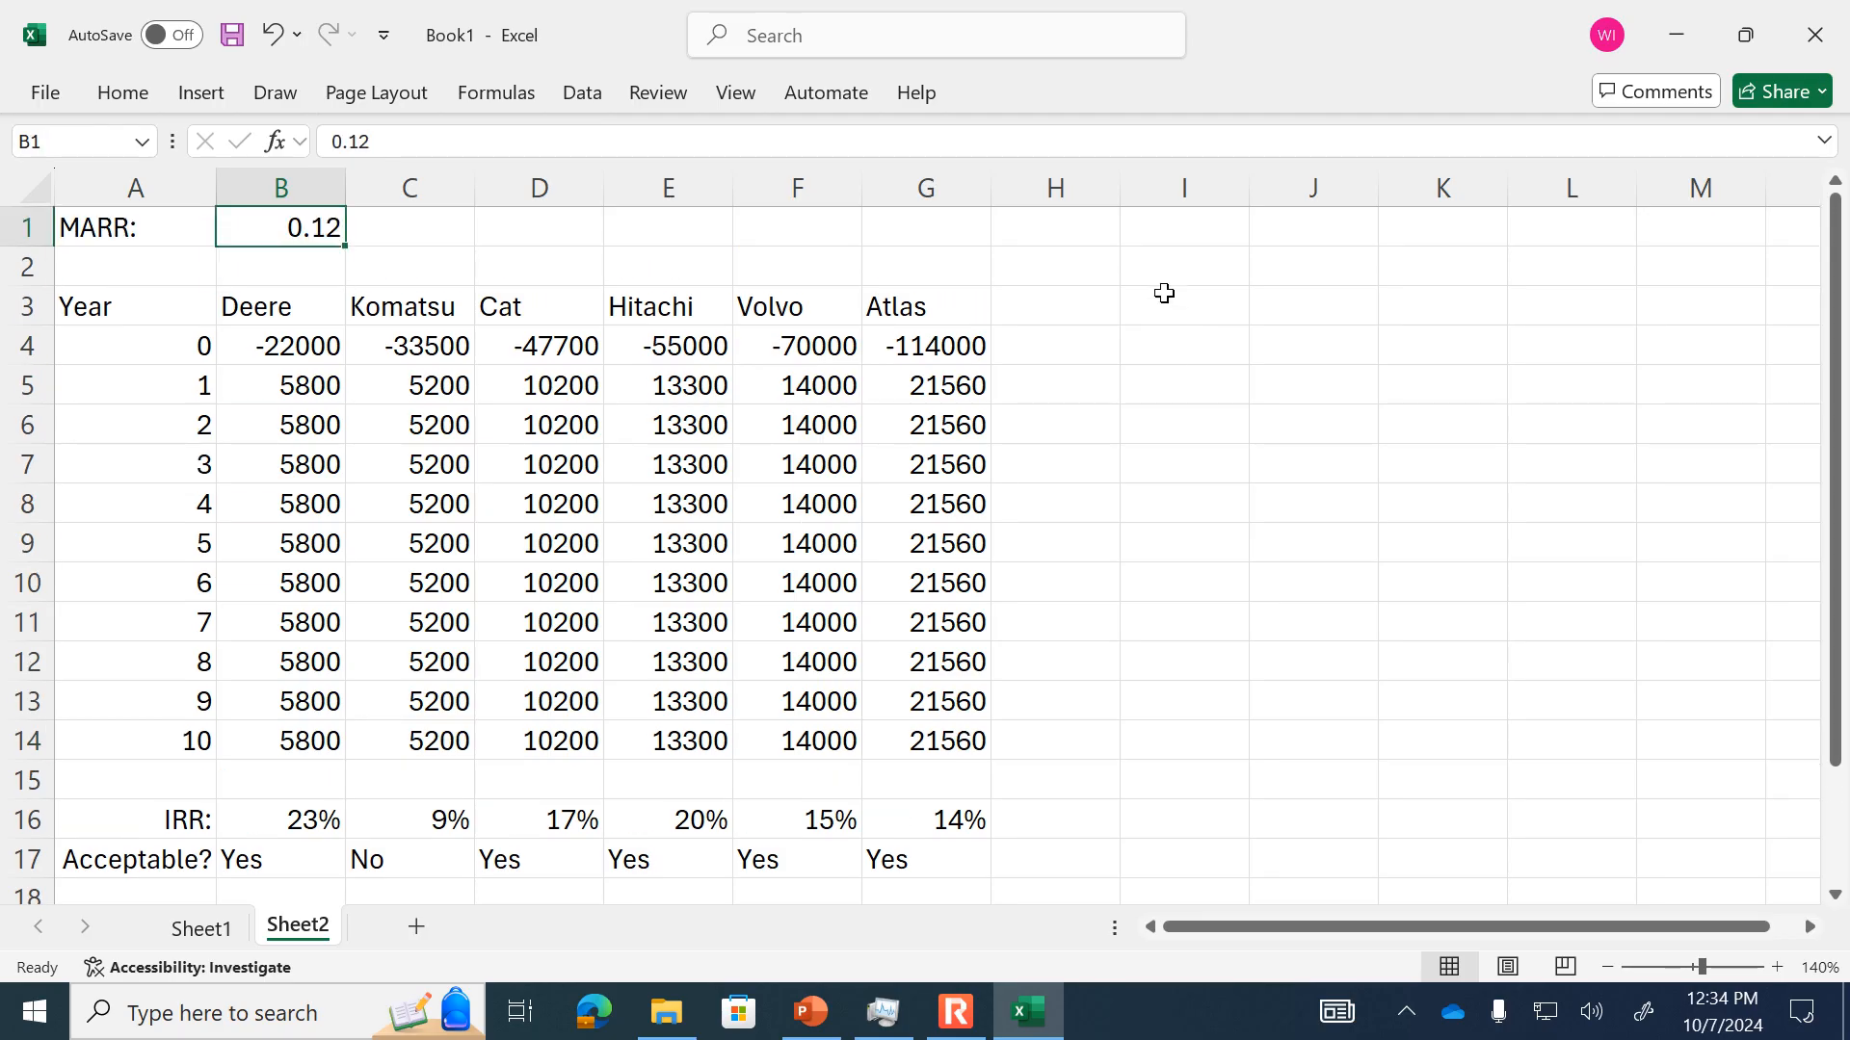
left_click(1167, 262)
type("Inc")
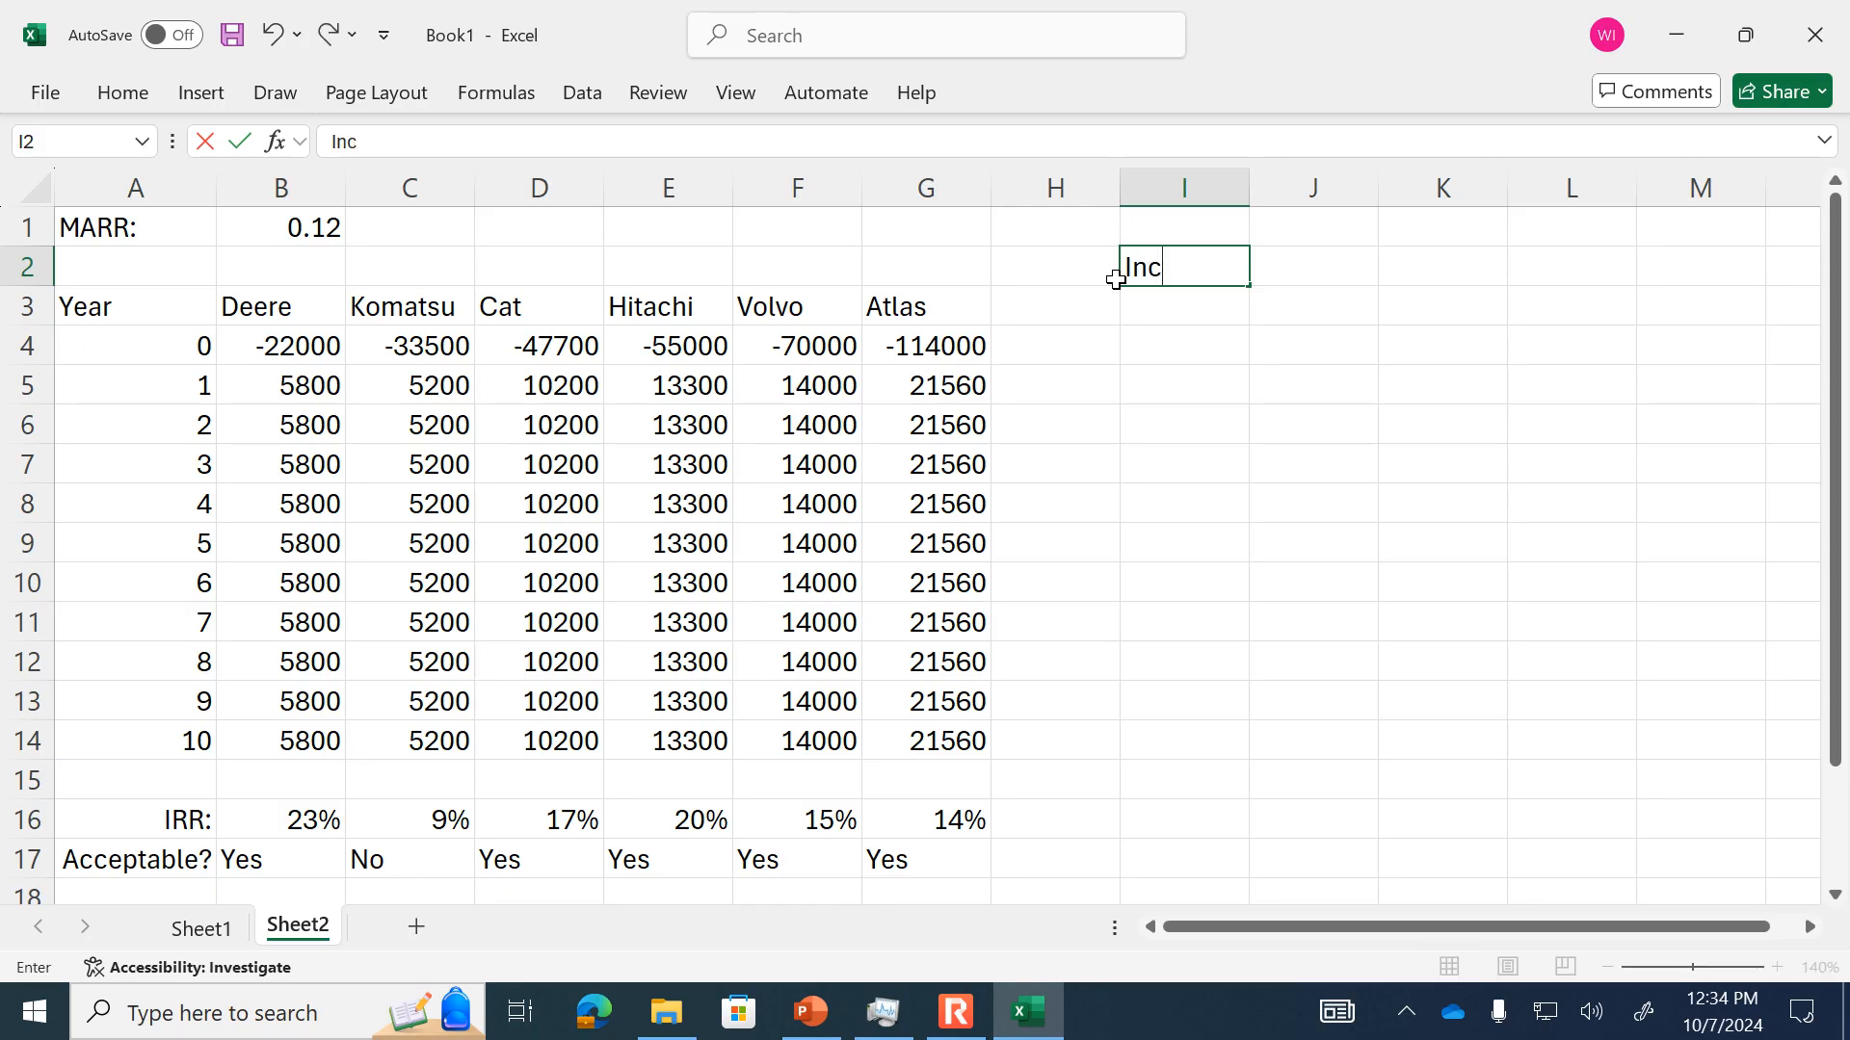
type("remental Analysis")
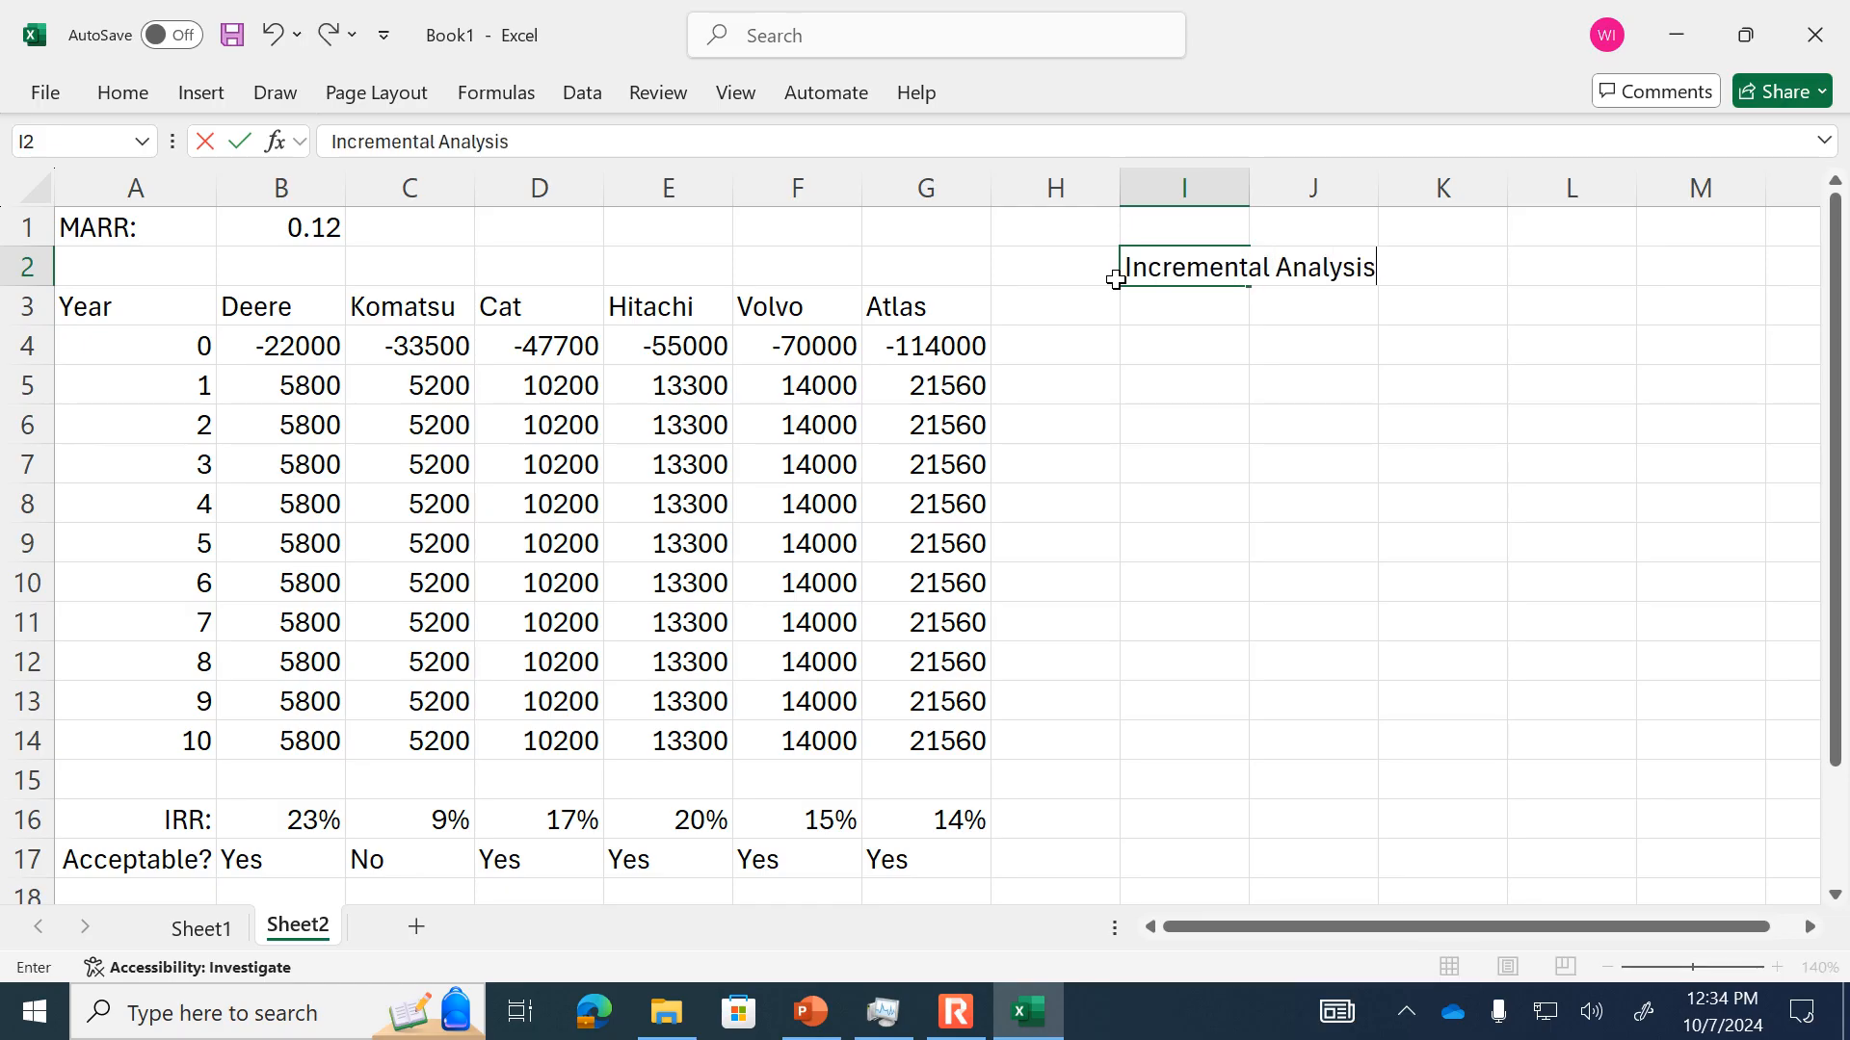
key("Return")
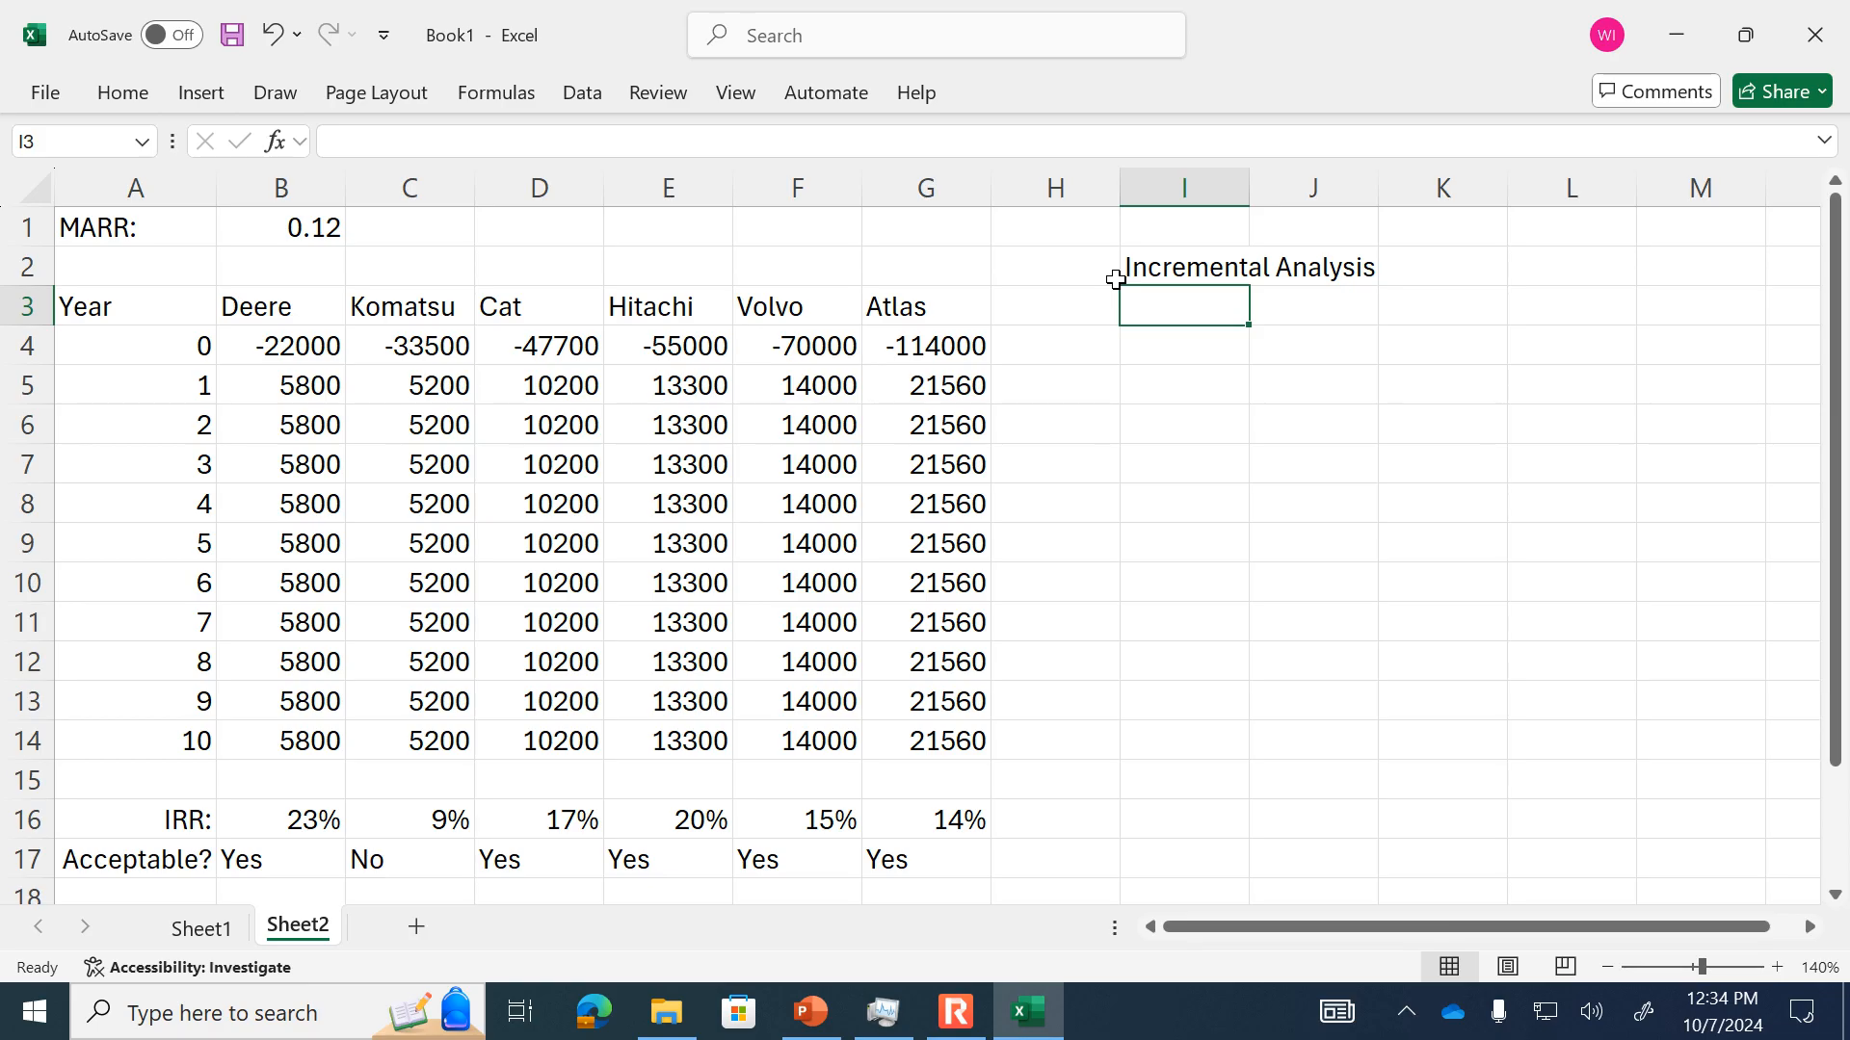
type("C-D")
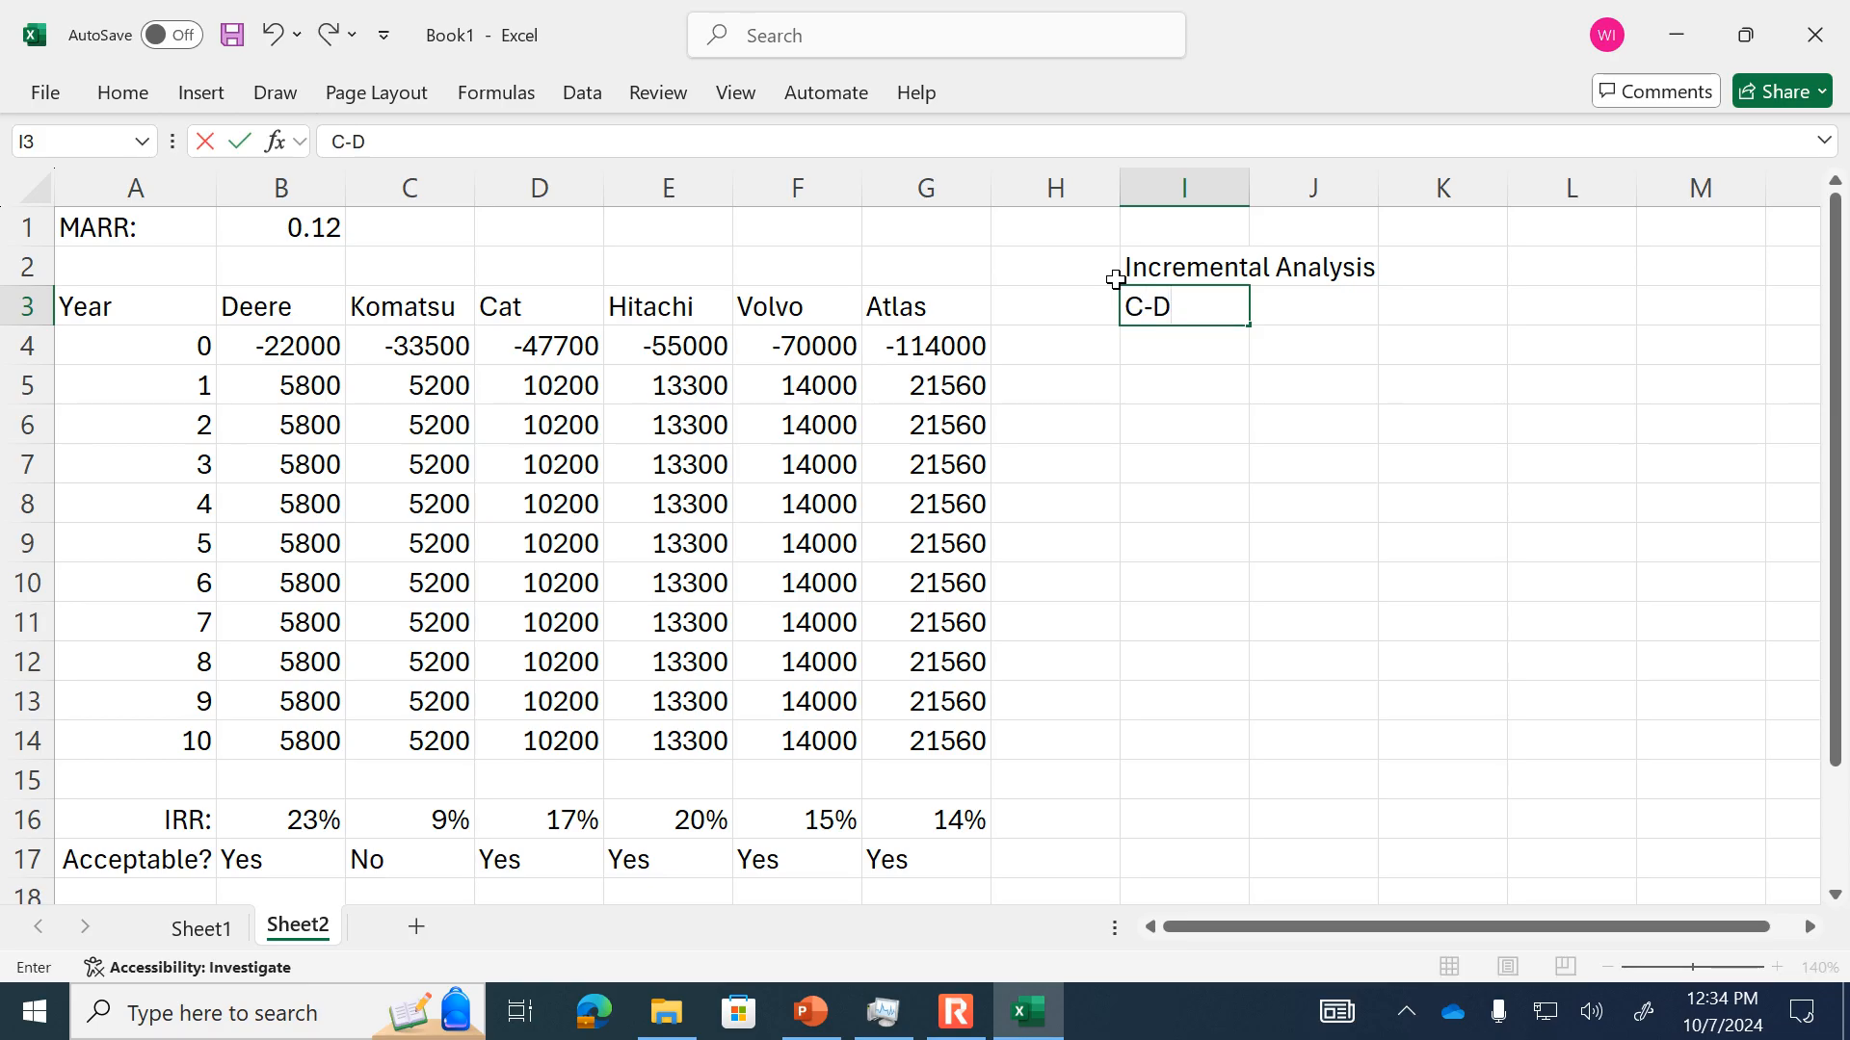
key("Return")
- Calculate the Cat minus Deere cash flow in I4 as =D4-B4 and fill it down to I14
type("=")
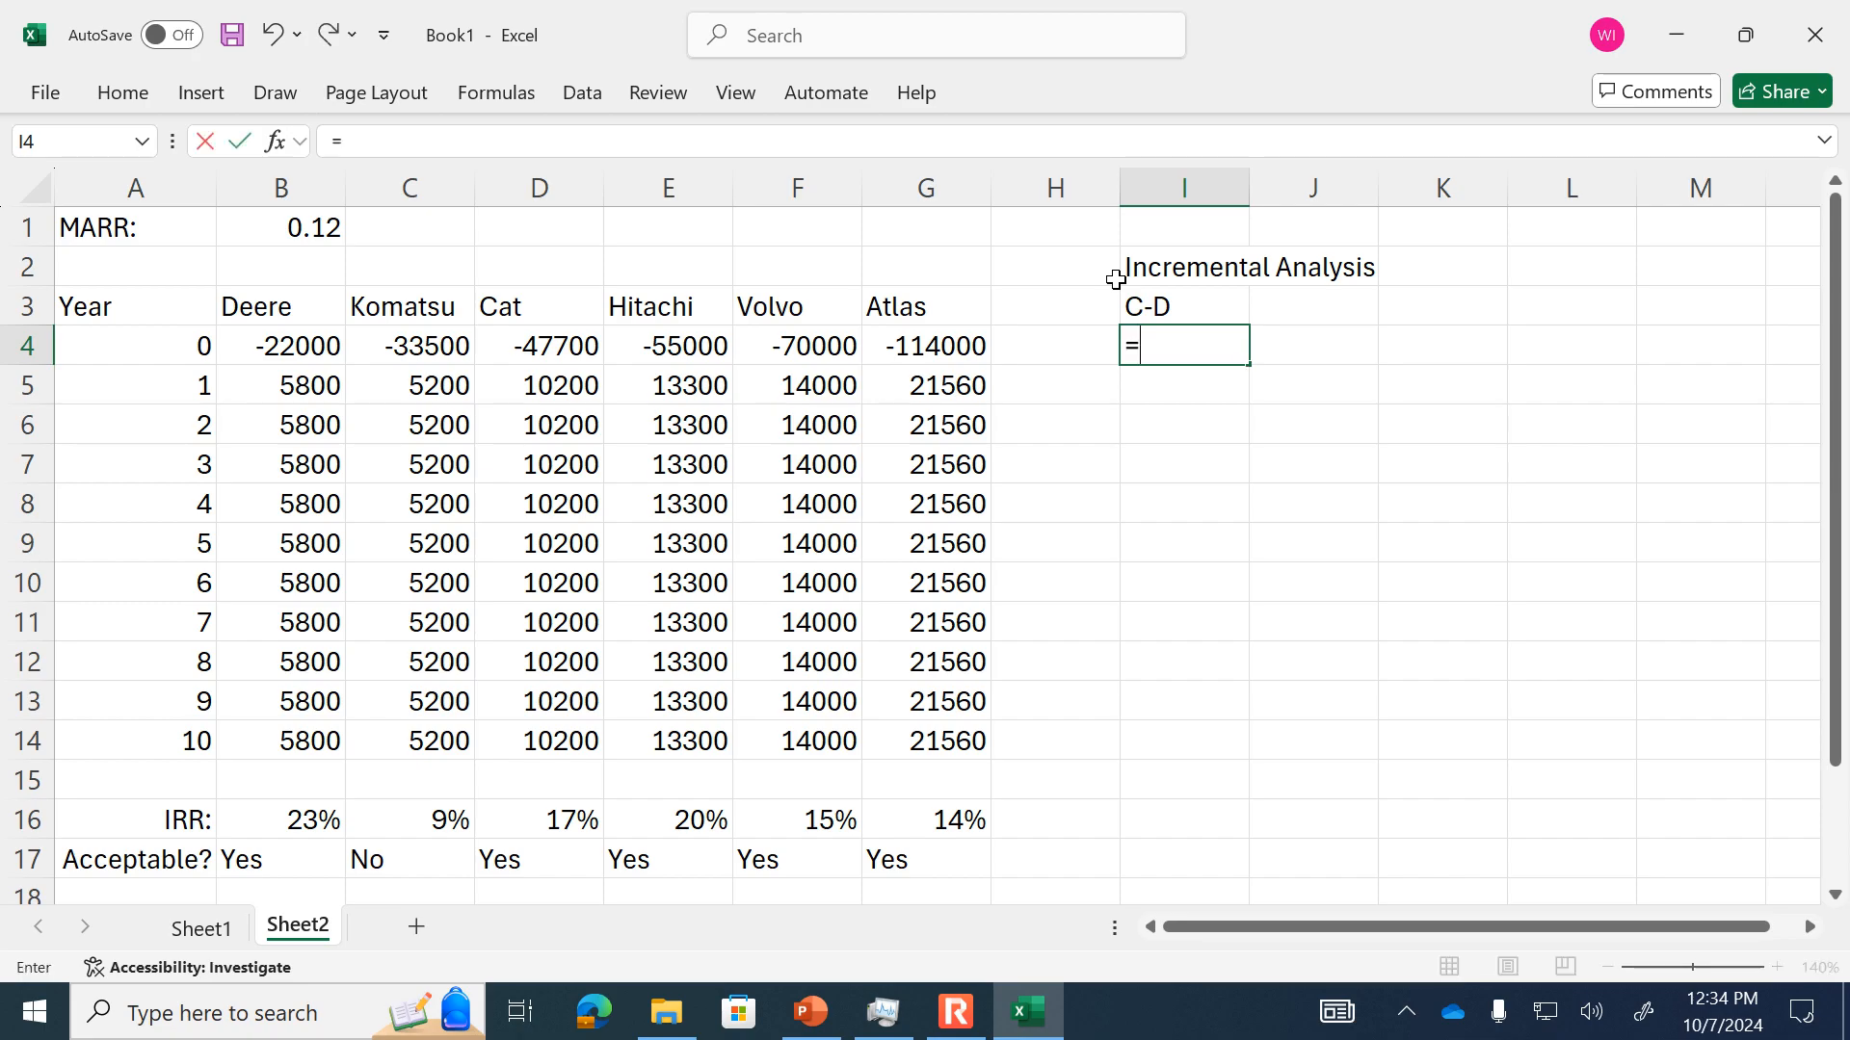
left_click(545, 345)
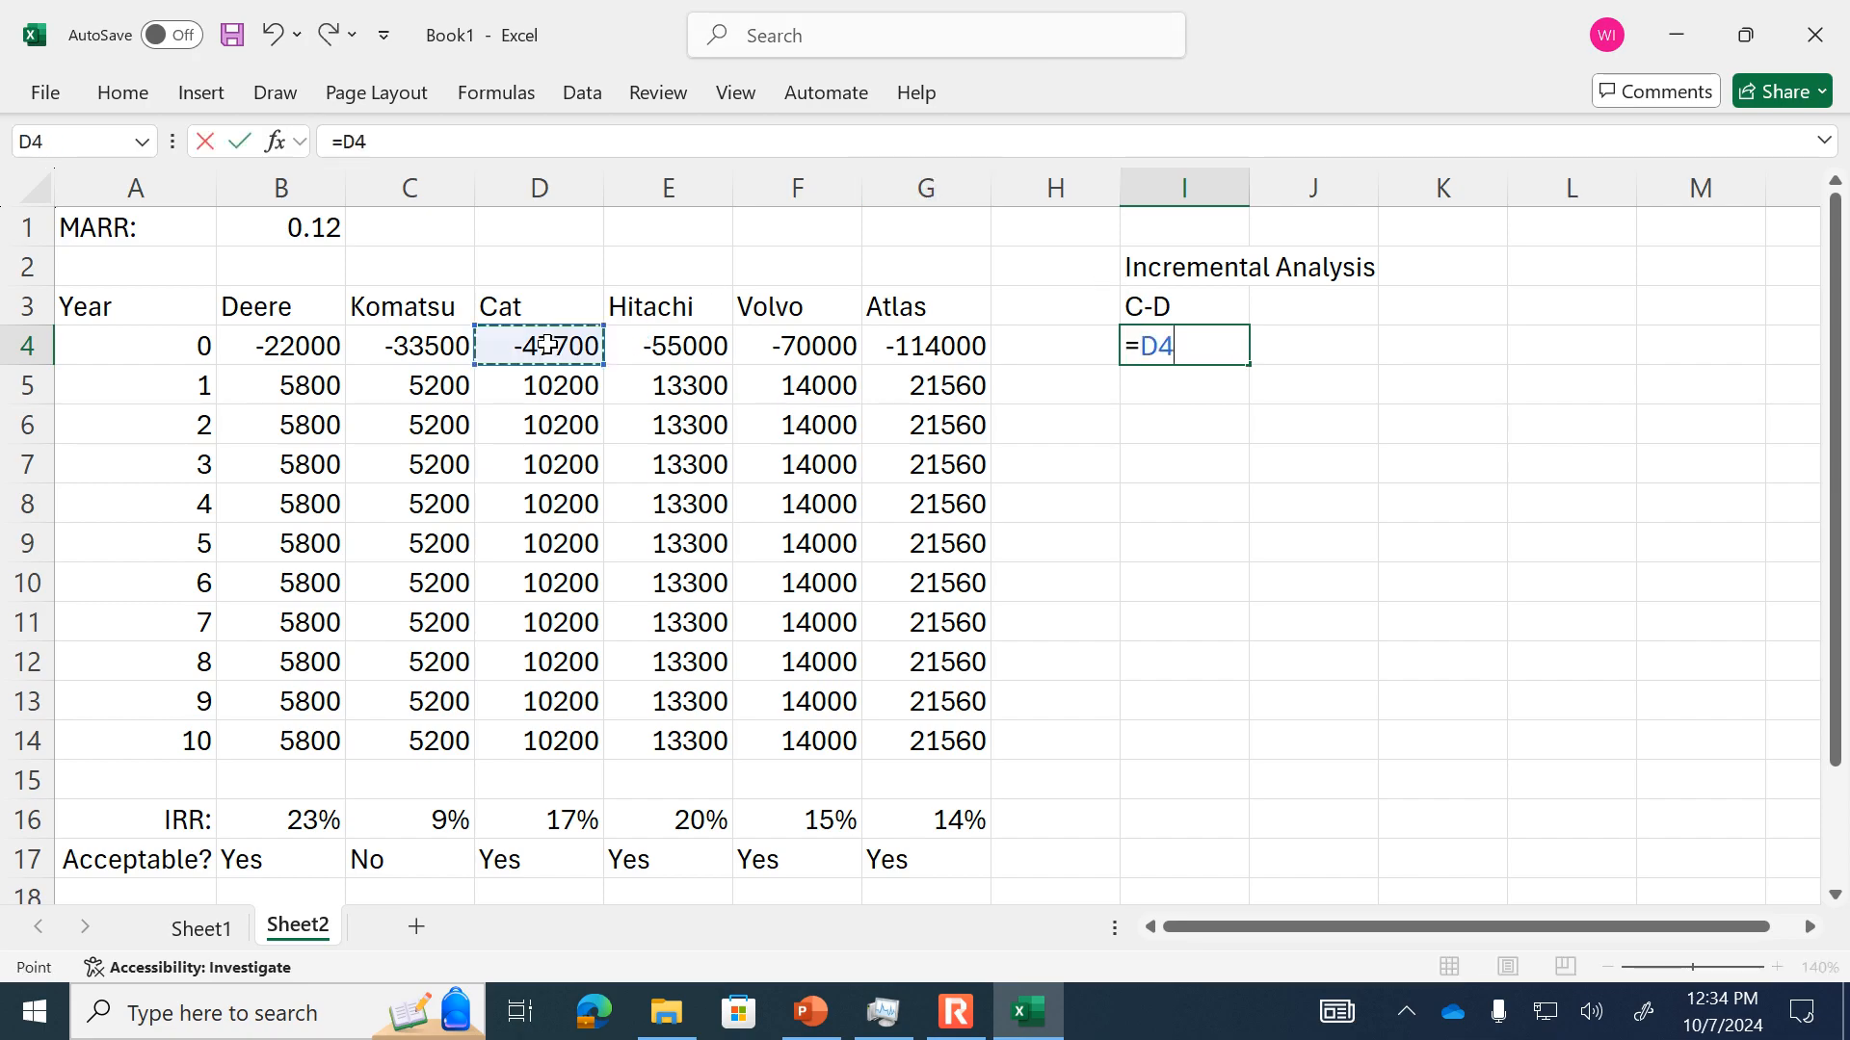
type("-")
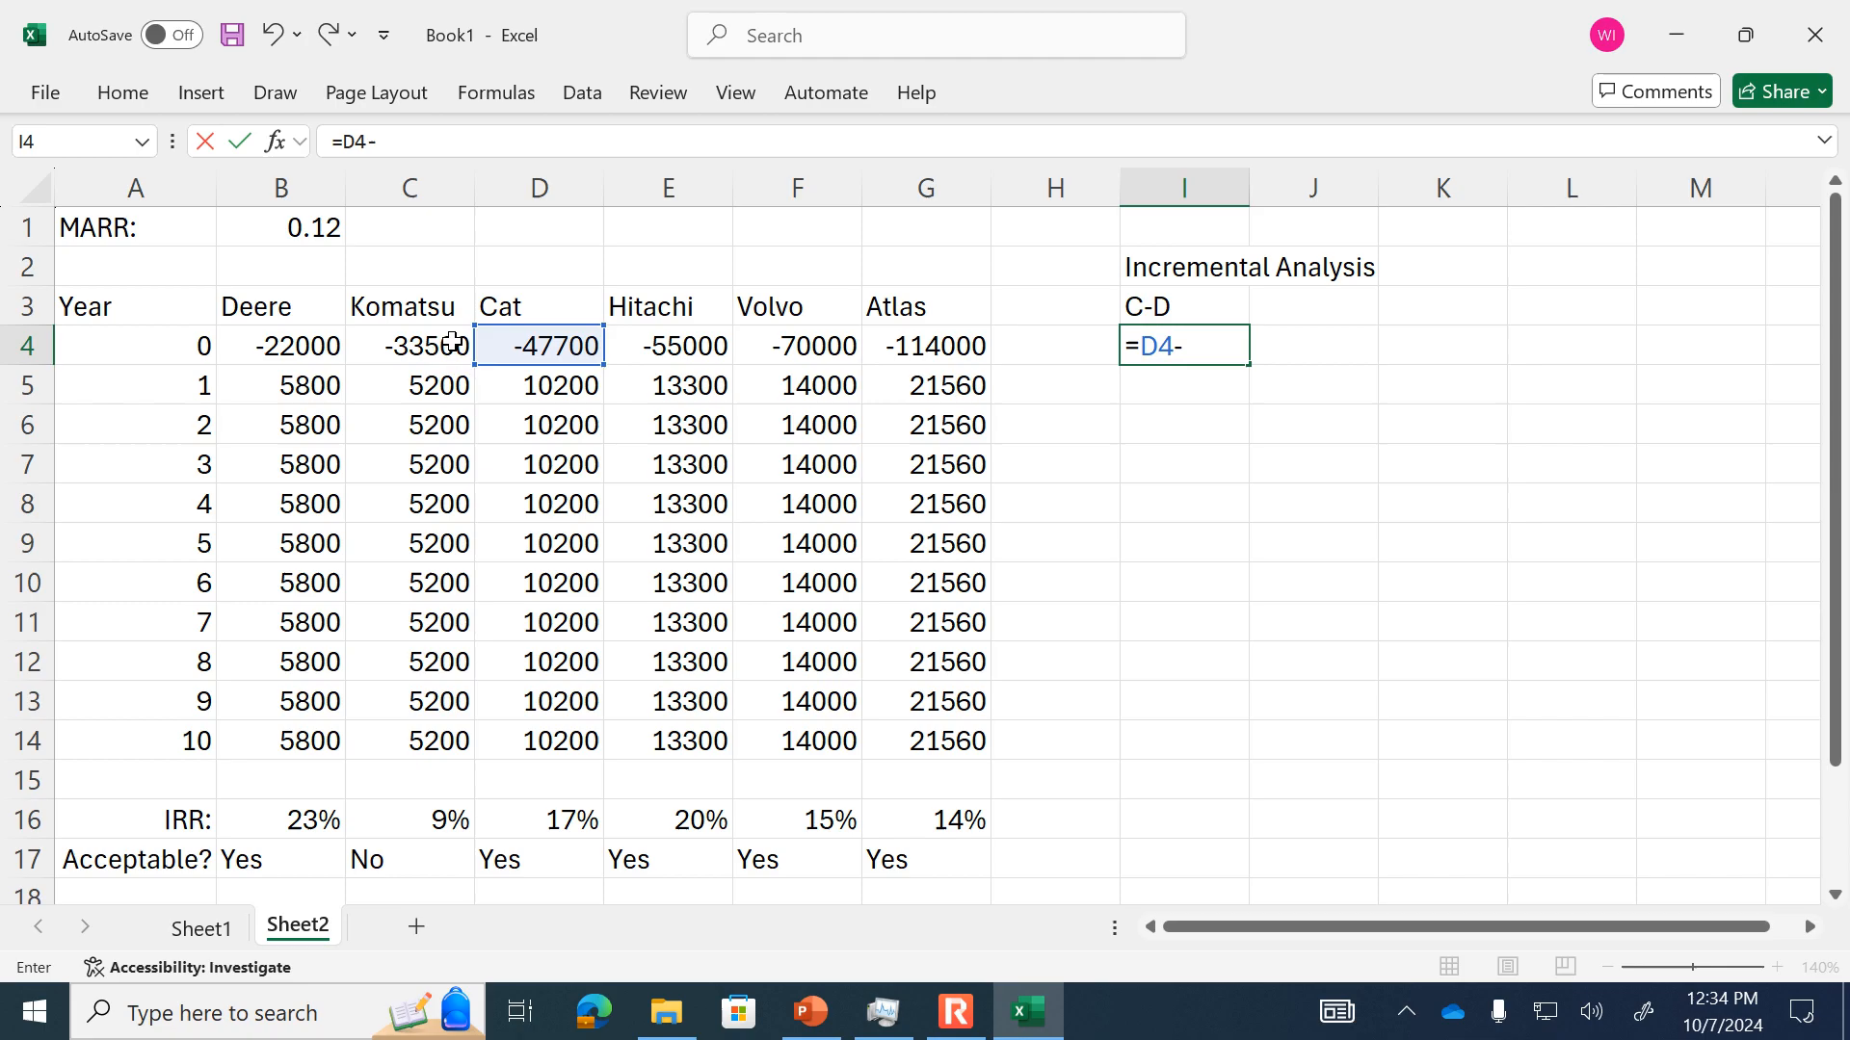
left_click(295, 341)
key("Return")
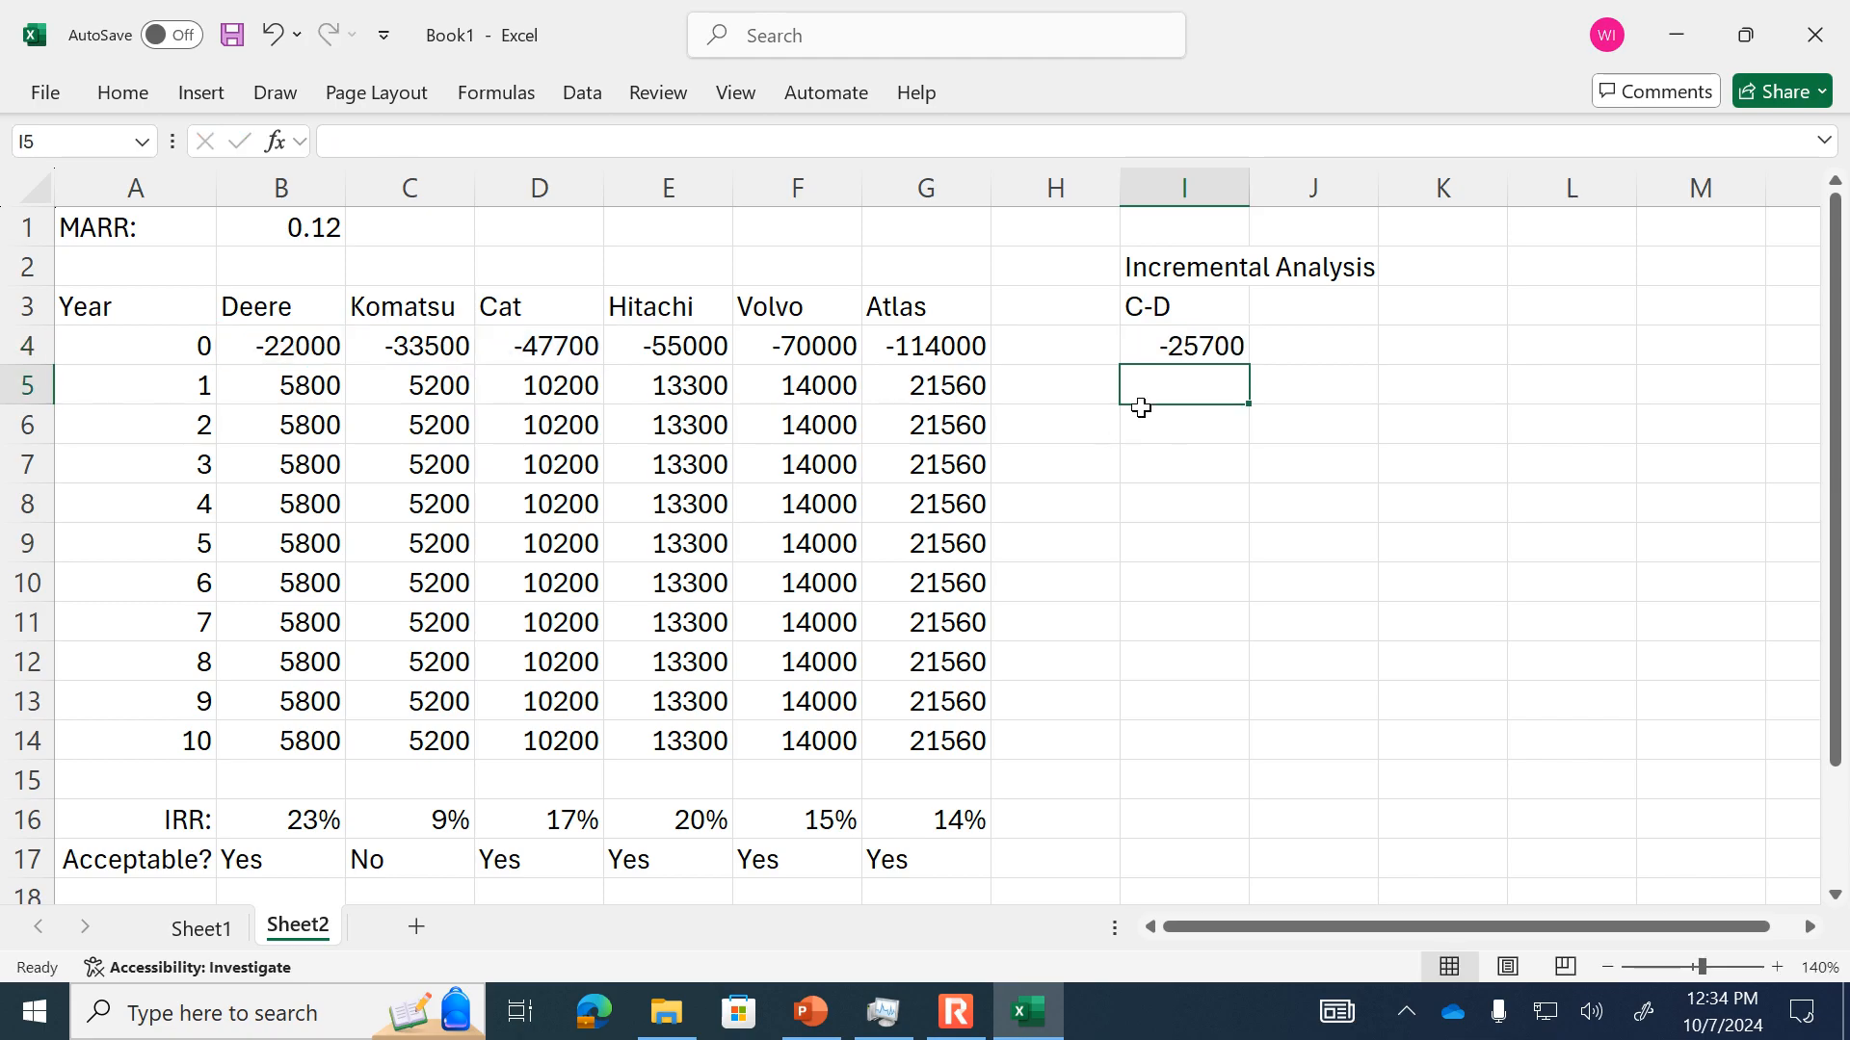
left_click(1216, 348)
left_click_drag(1250, 364, 1201, 747)
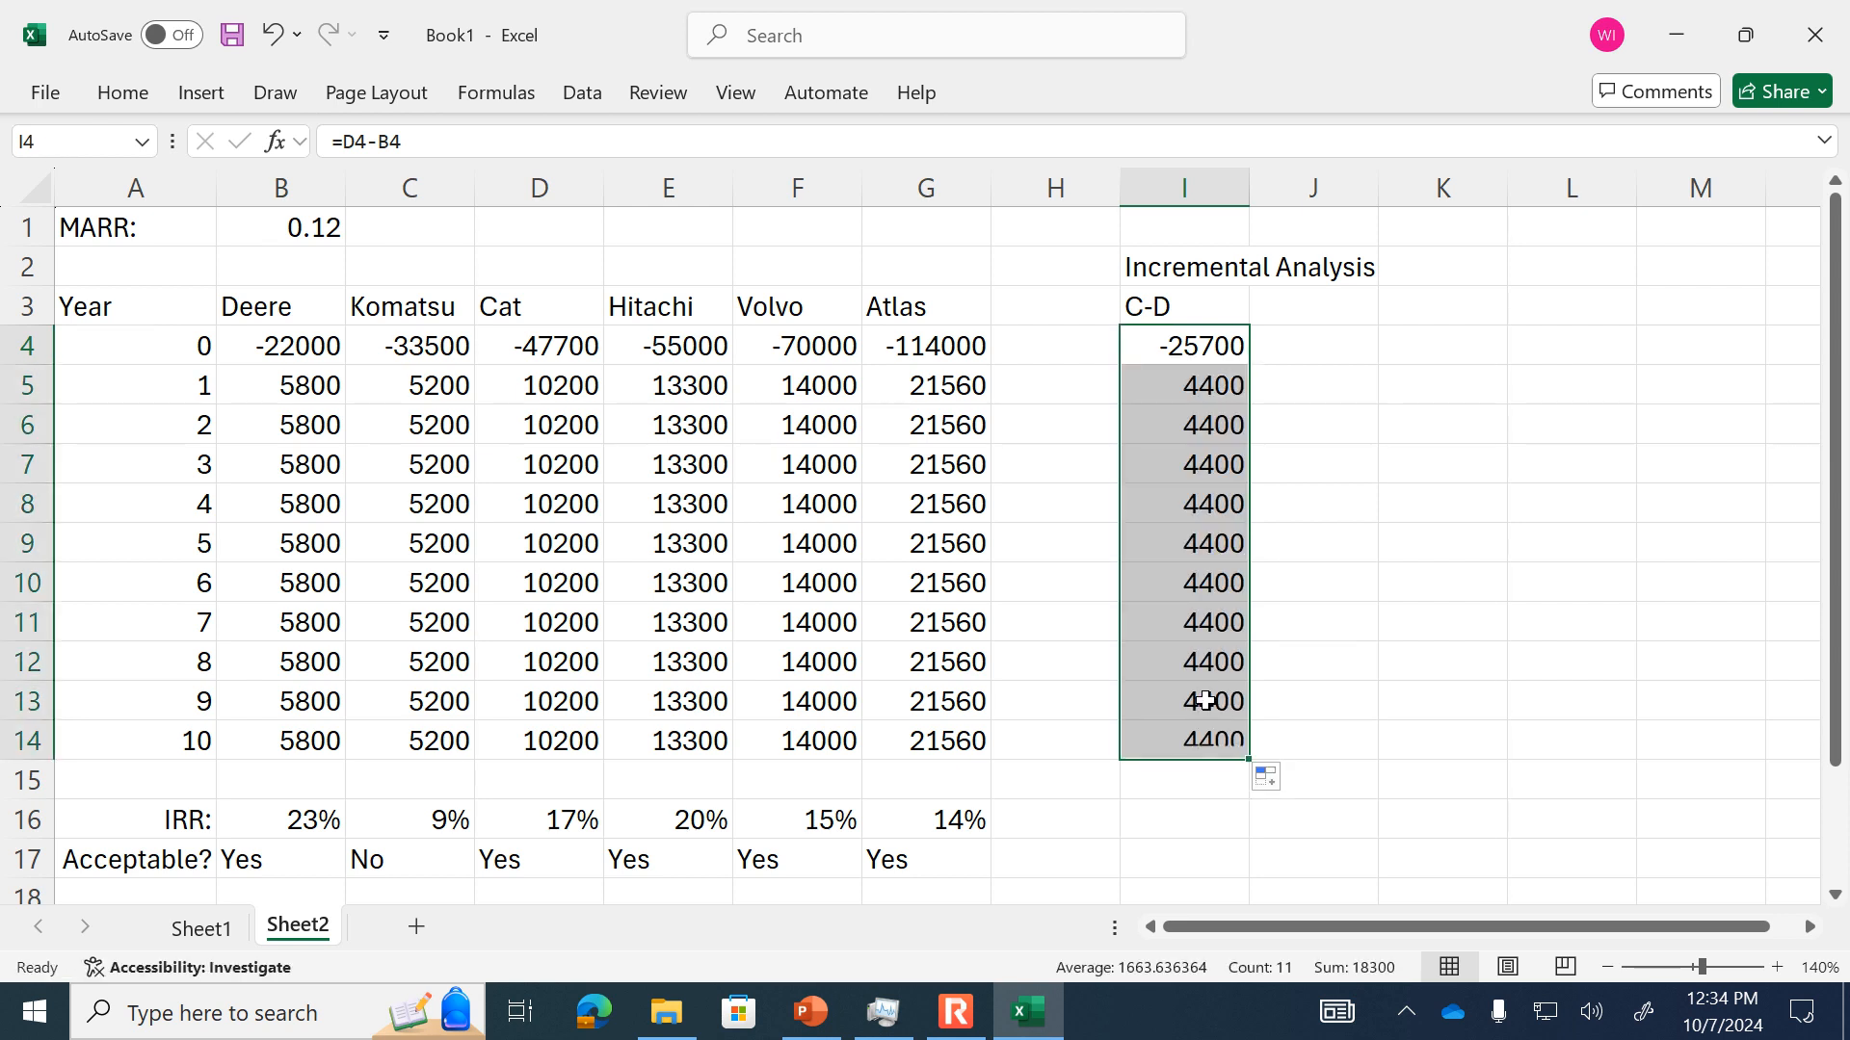
- Calculate the incremental IRR of the C-D cash flows I4:I14 in I16
left_click(1185, 819)
type("=irr(")
key("Up")
key("Up")
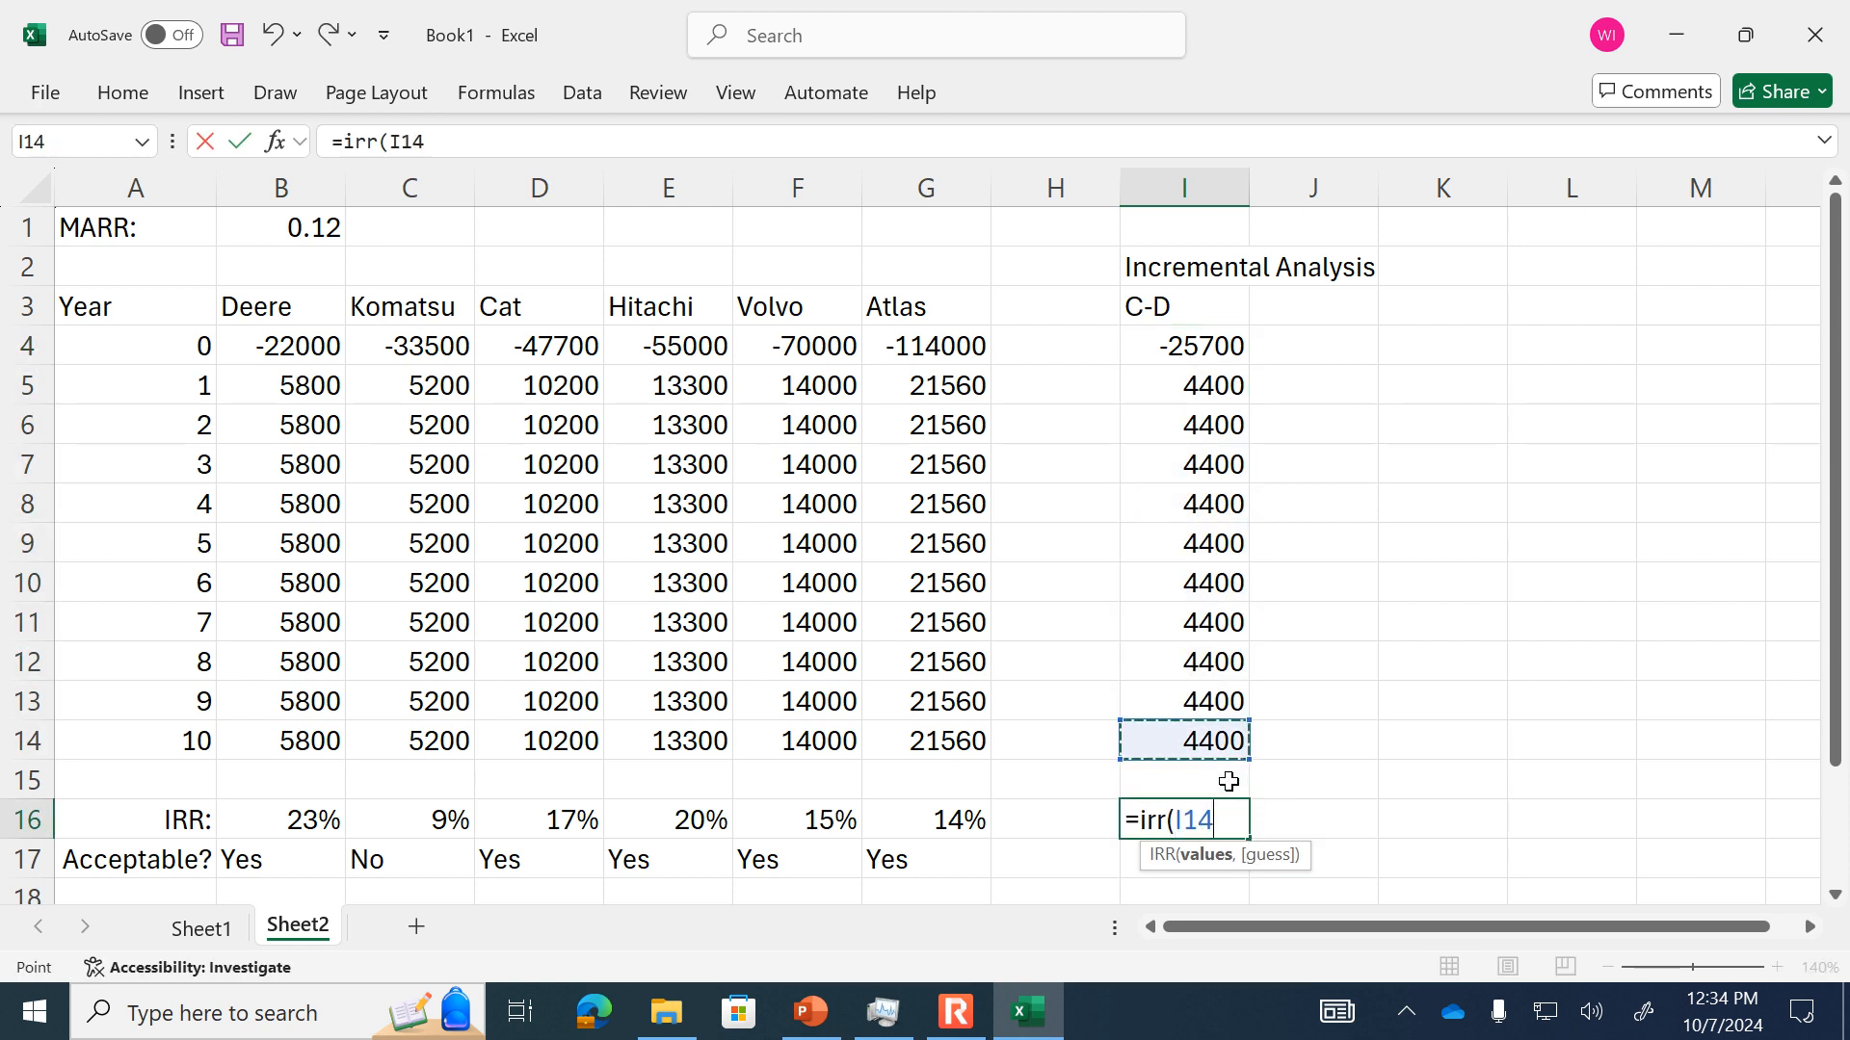
key("shift+Up")
key("shift+Up")
key("shift+Up")
key("shift+Up")
key("shift+Up")
key("shift+Up")
key("shift+Up")
key("shift+Up")
key("shift+Up")
key("shift+Up")
key("Return")
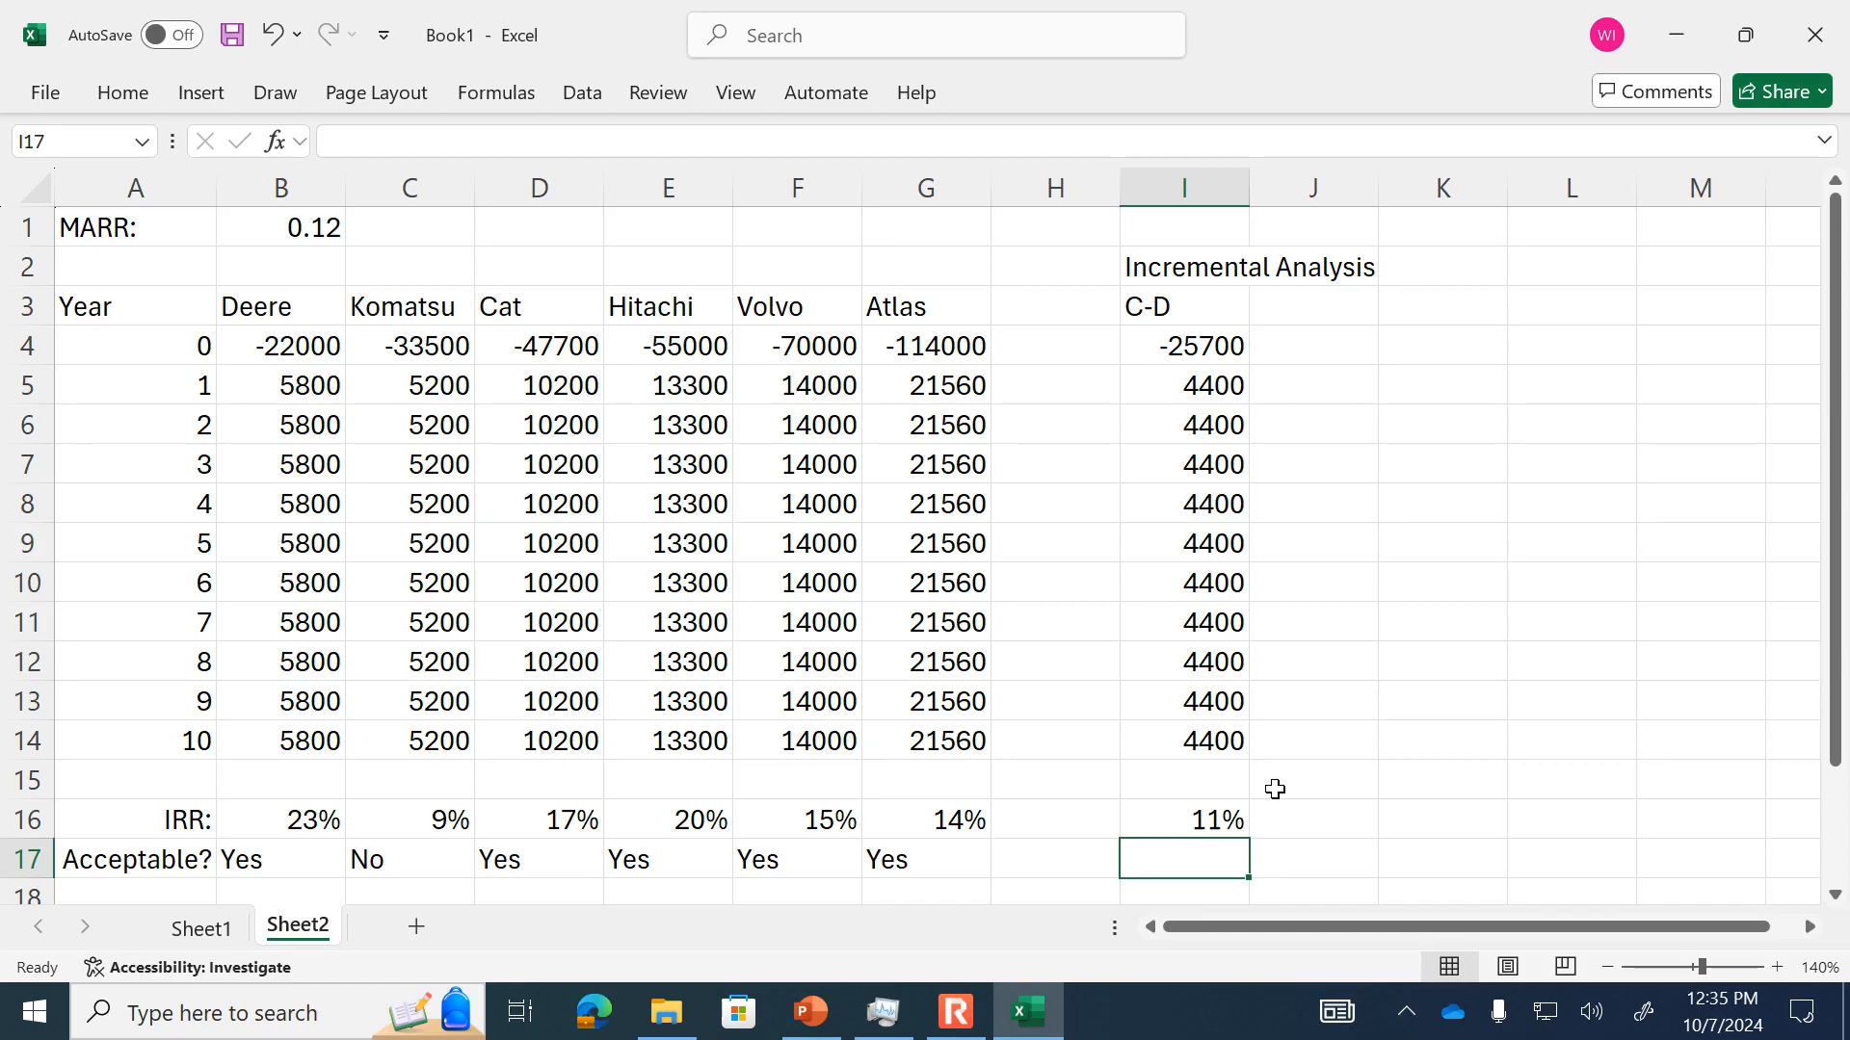
- Note the C-D decision as "Reject C," in I17 and "keep D" in I18
type("Reject C,")
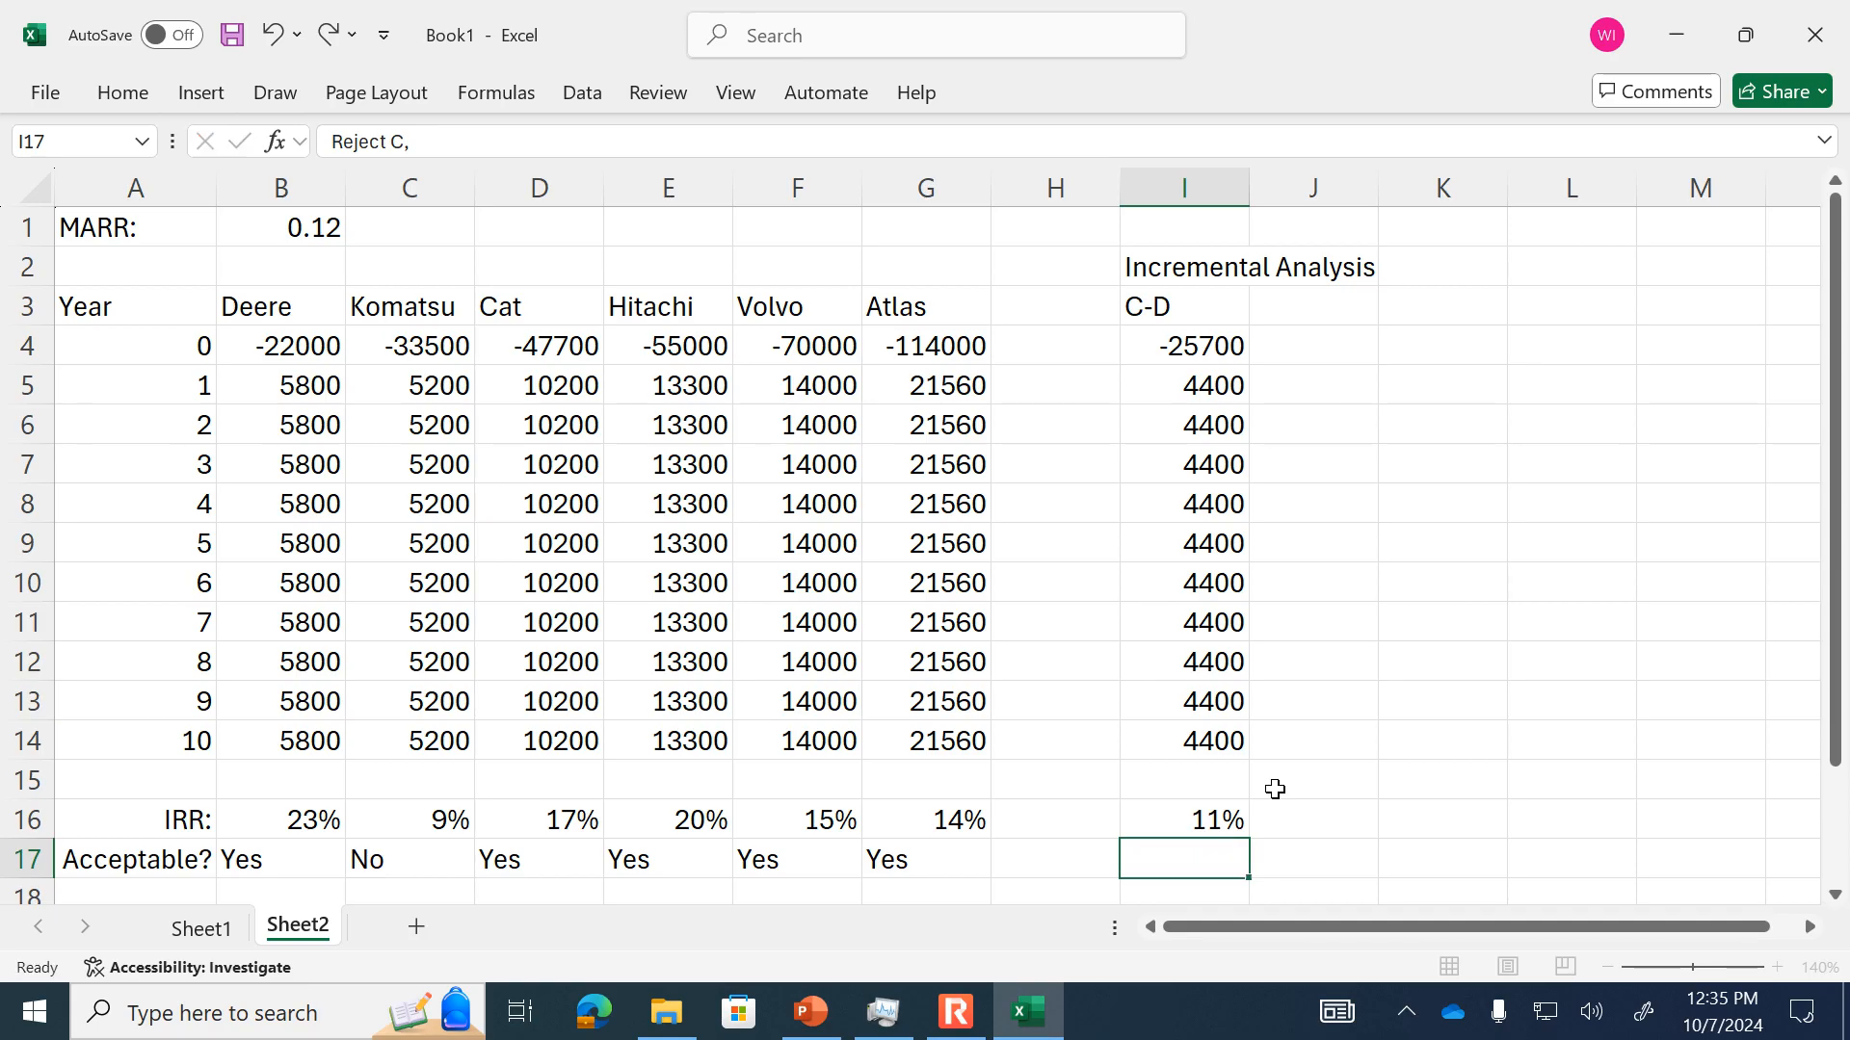
key("Return")
type("keep D")
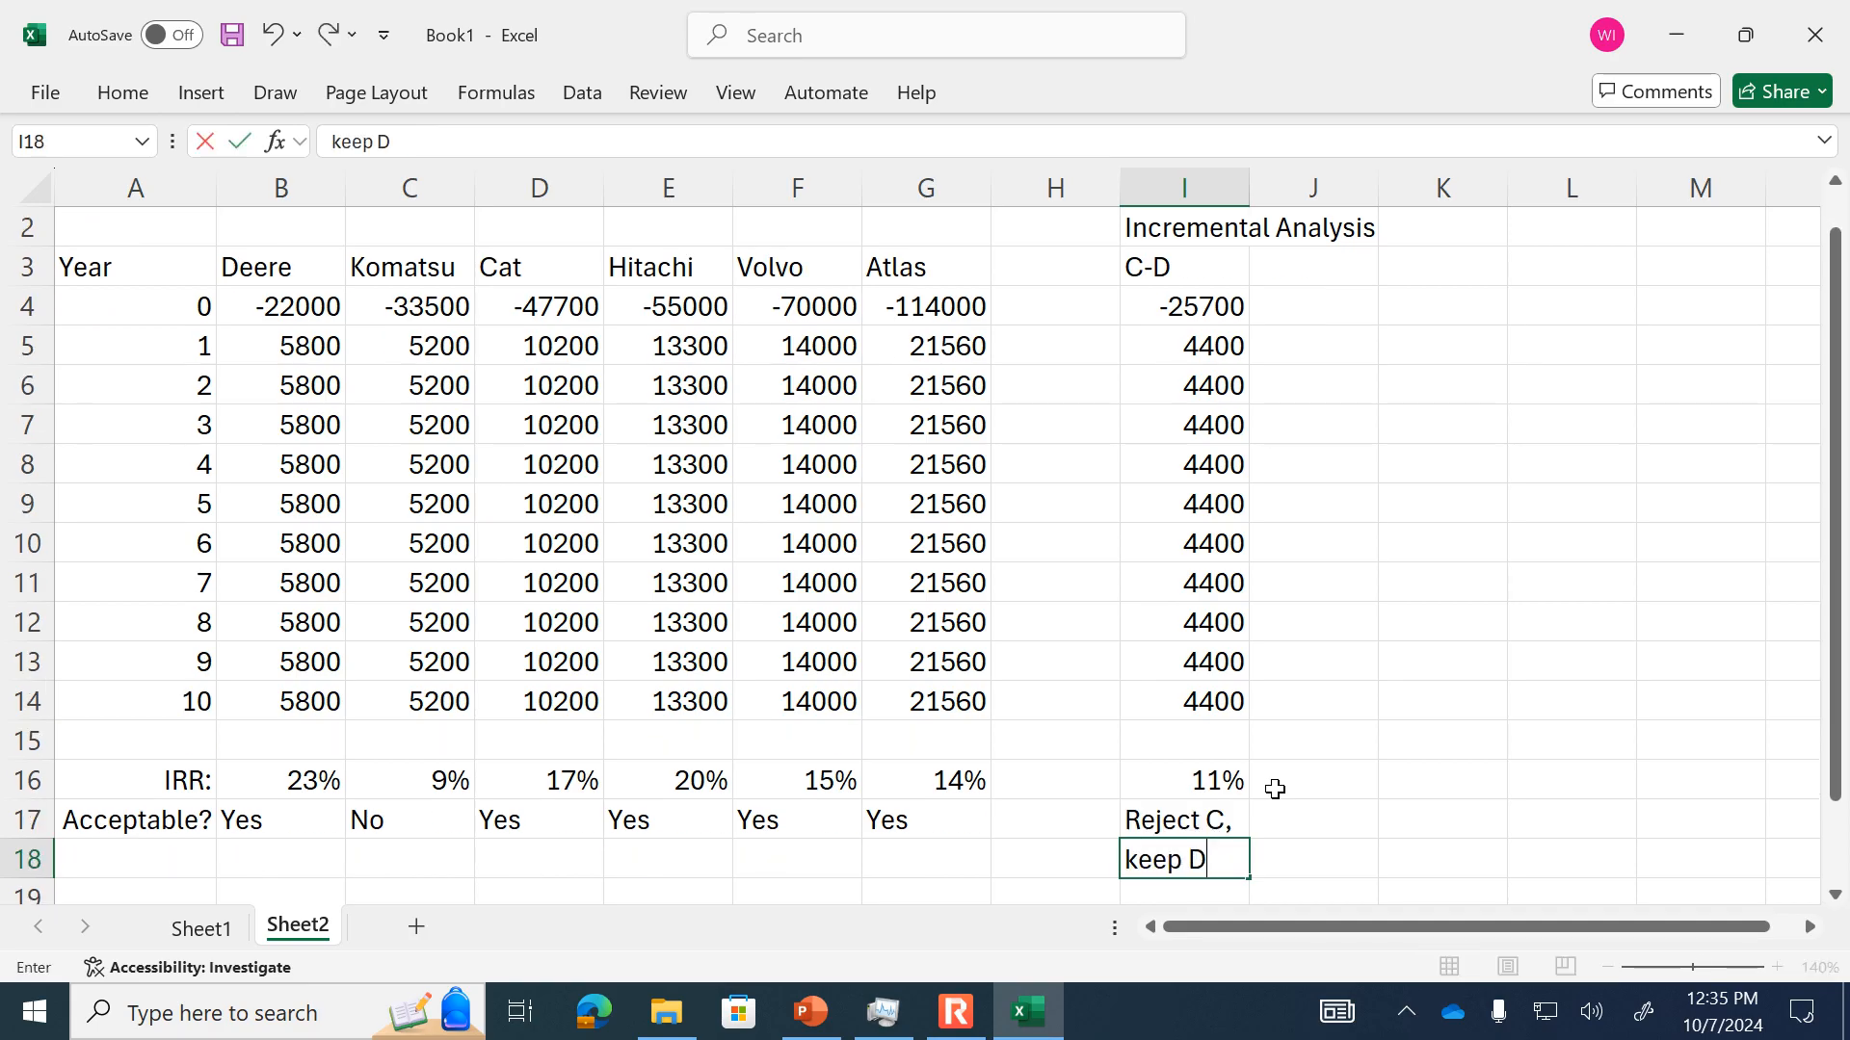
key("Up")
- Head J3 "H-D", calculate the year 0 Hitachi minus Deere difference in J4 as =E4-B4, and select that cell
key("Up")
key("Up")
key("Up")
key("Up")
key("Up")
key("Up")
key("Up")
key("Up")
key("Up")
key("Up")
key("Up")
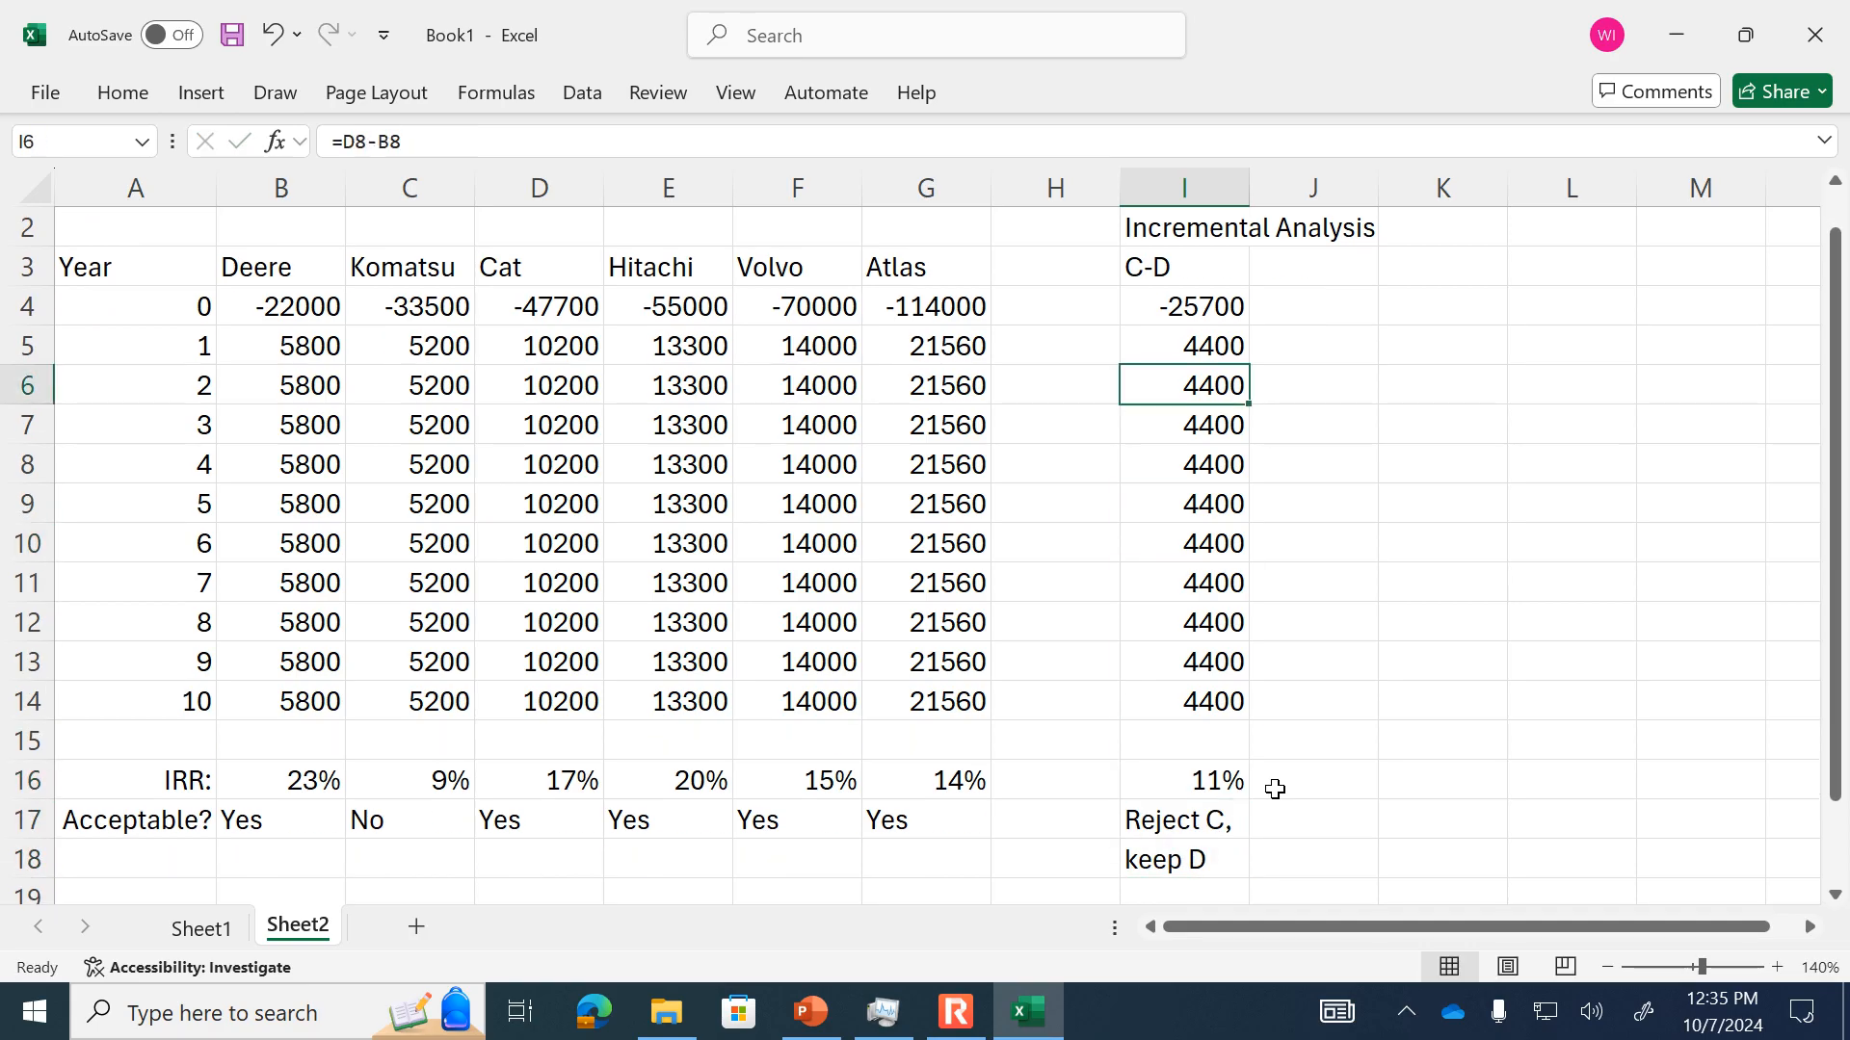
left_click(1318, 266)
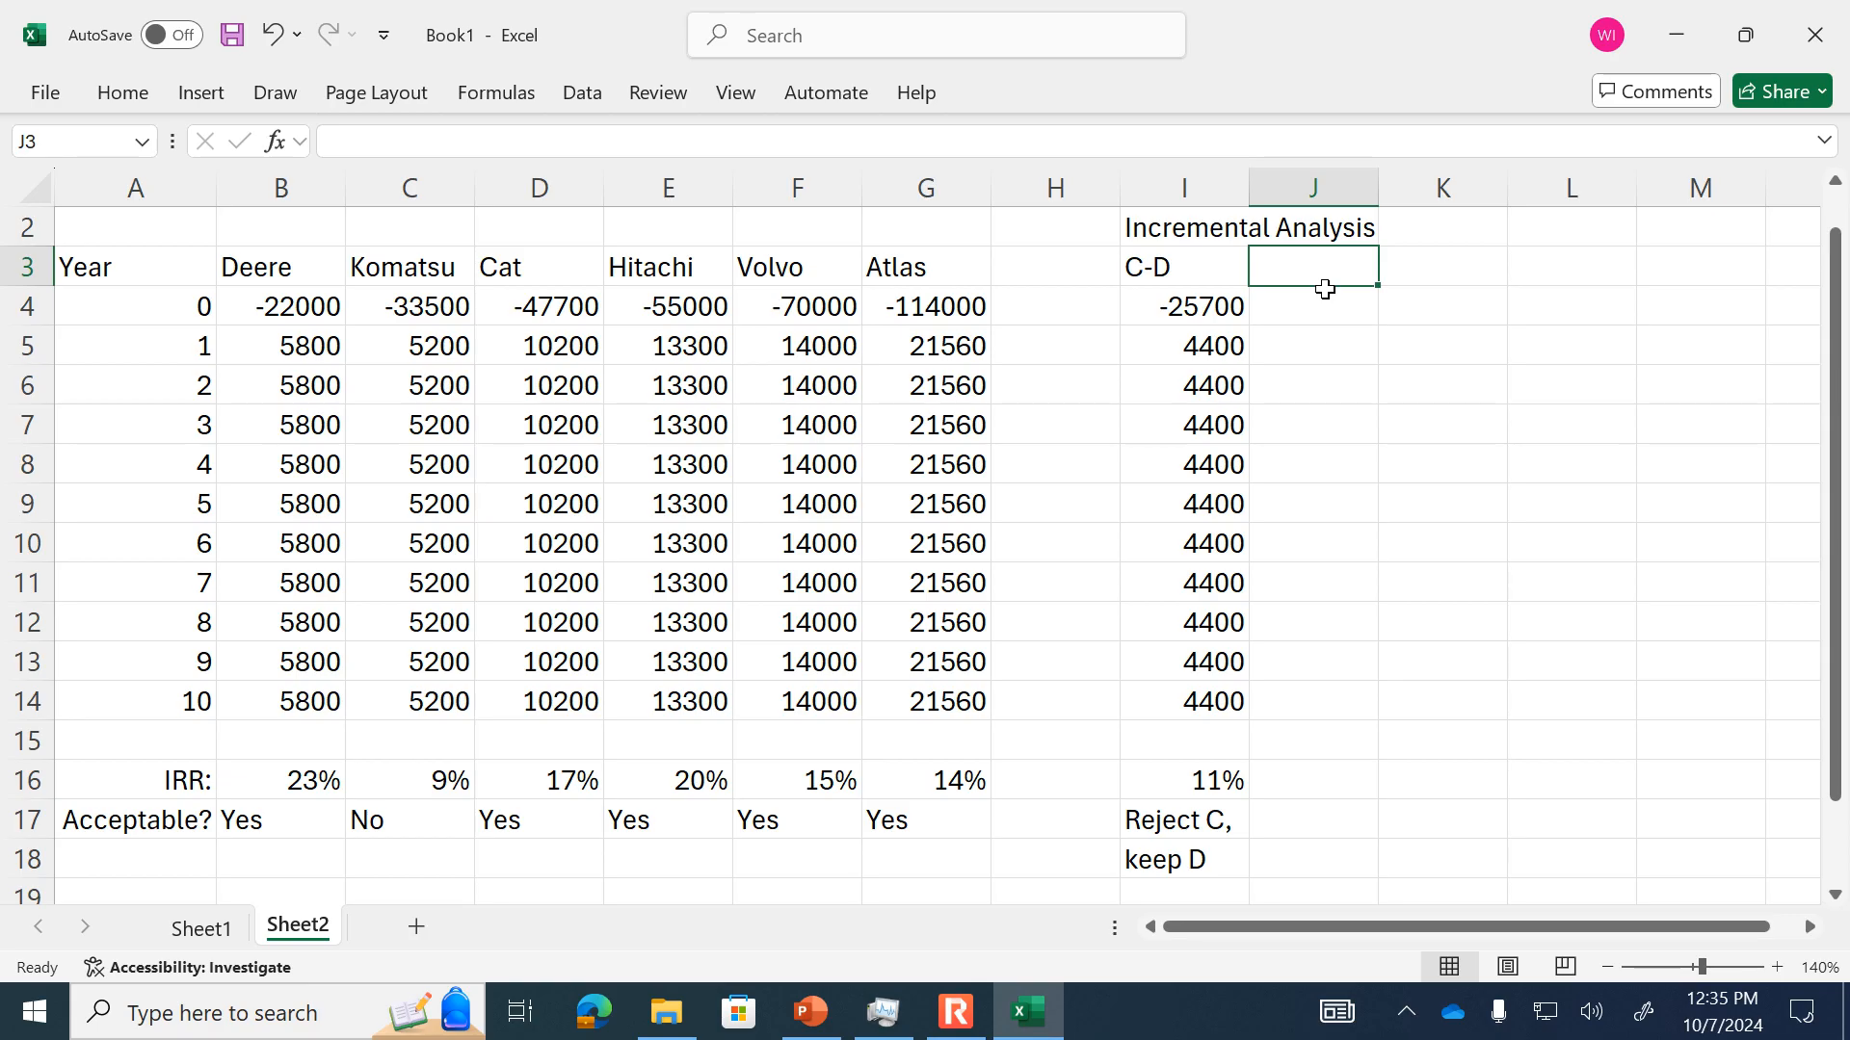
type("H-")
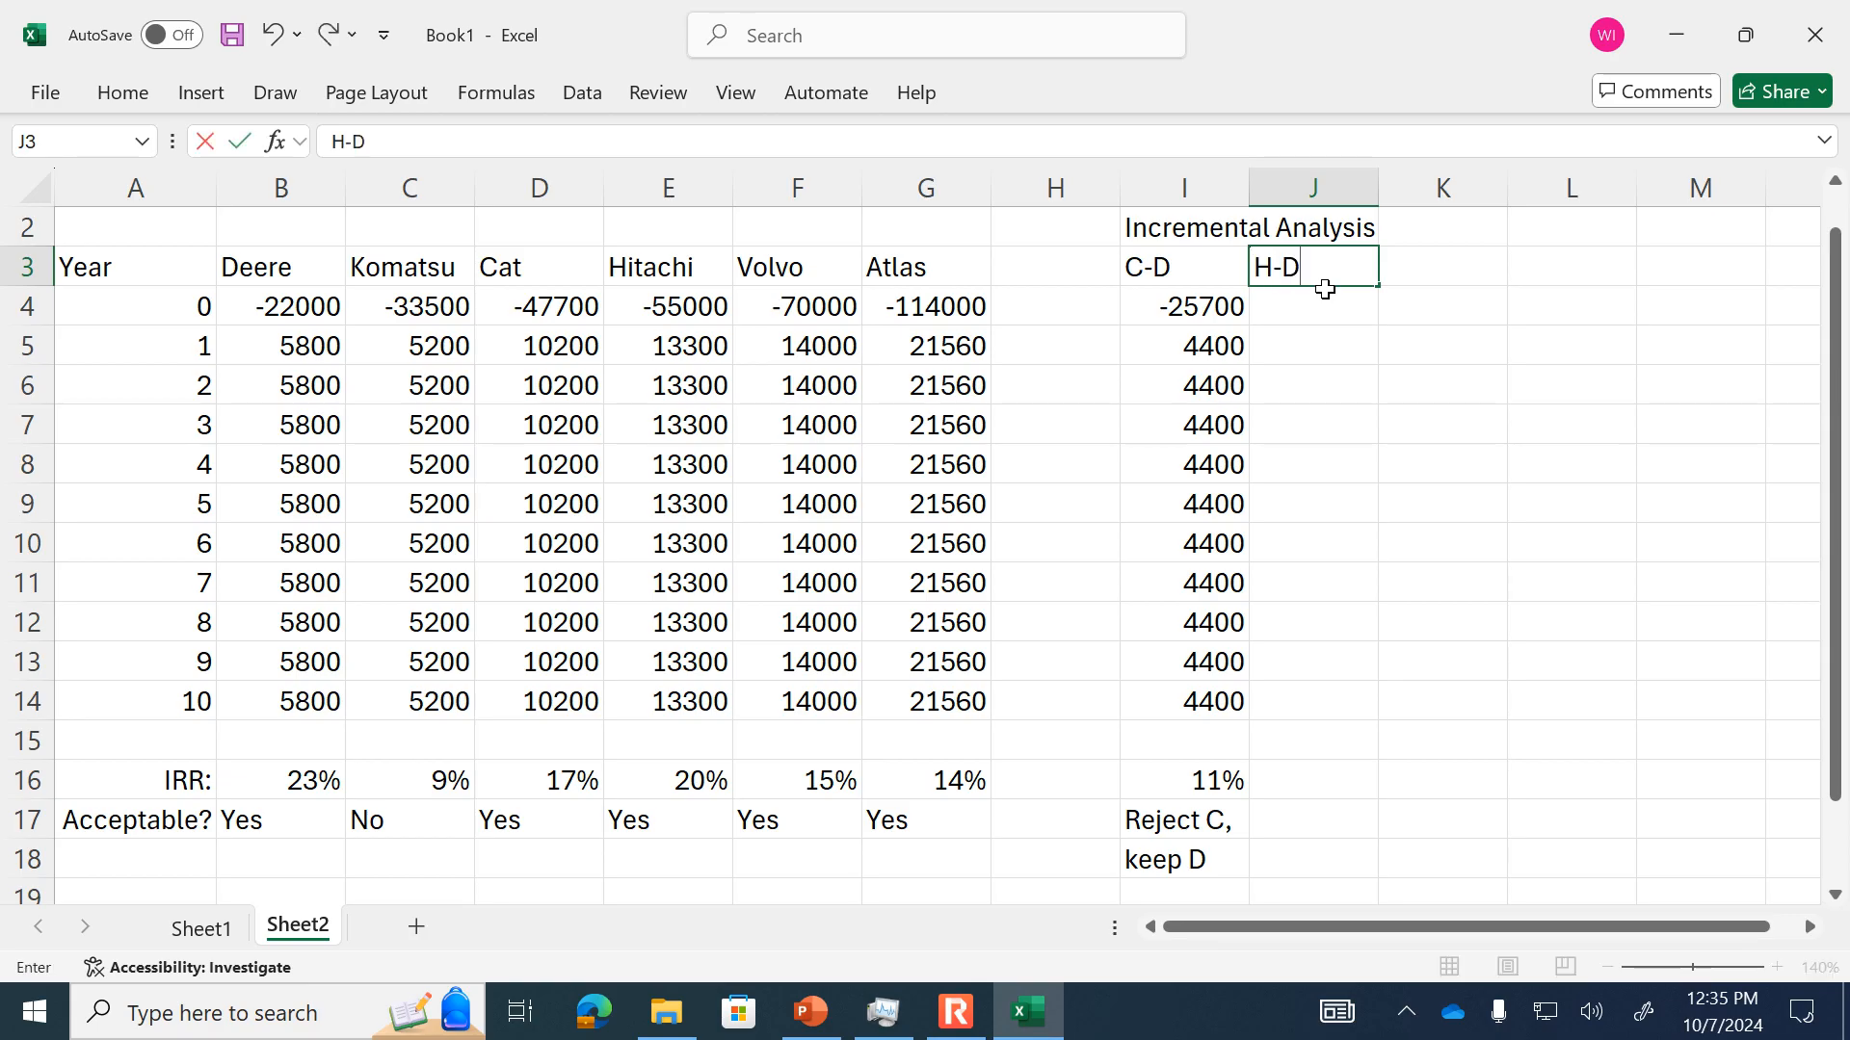
type("D")
key("Return")
type("=")
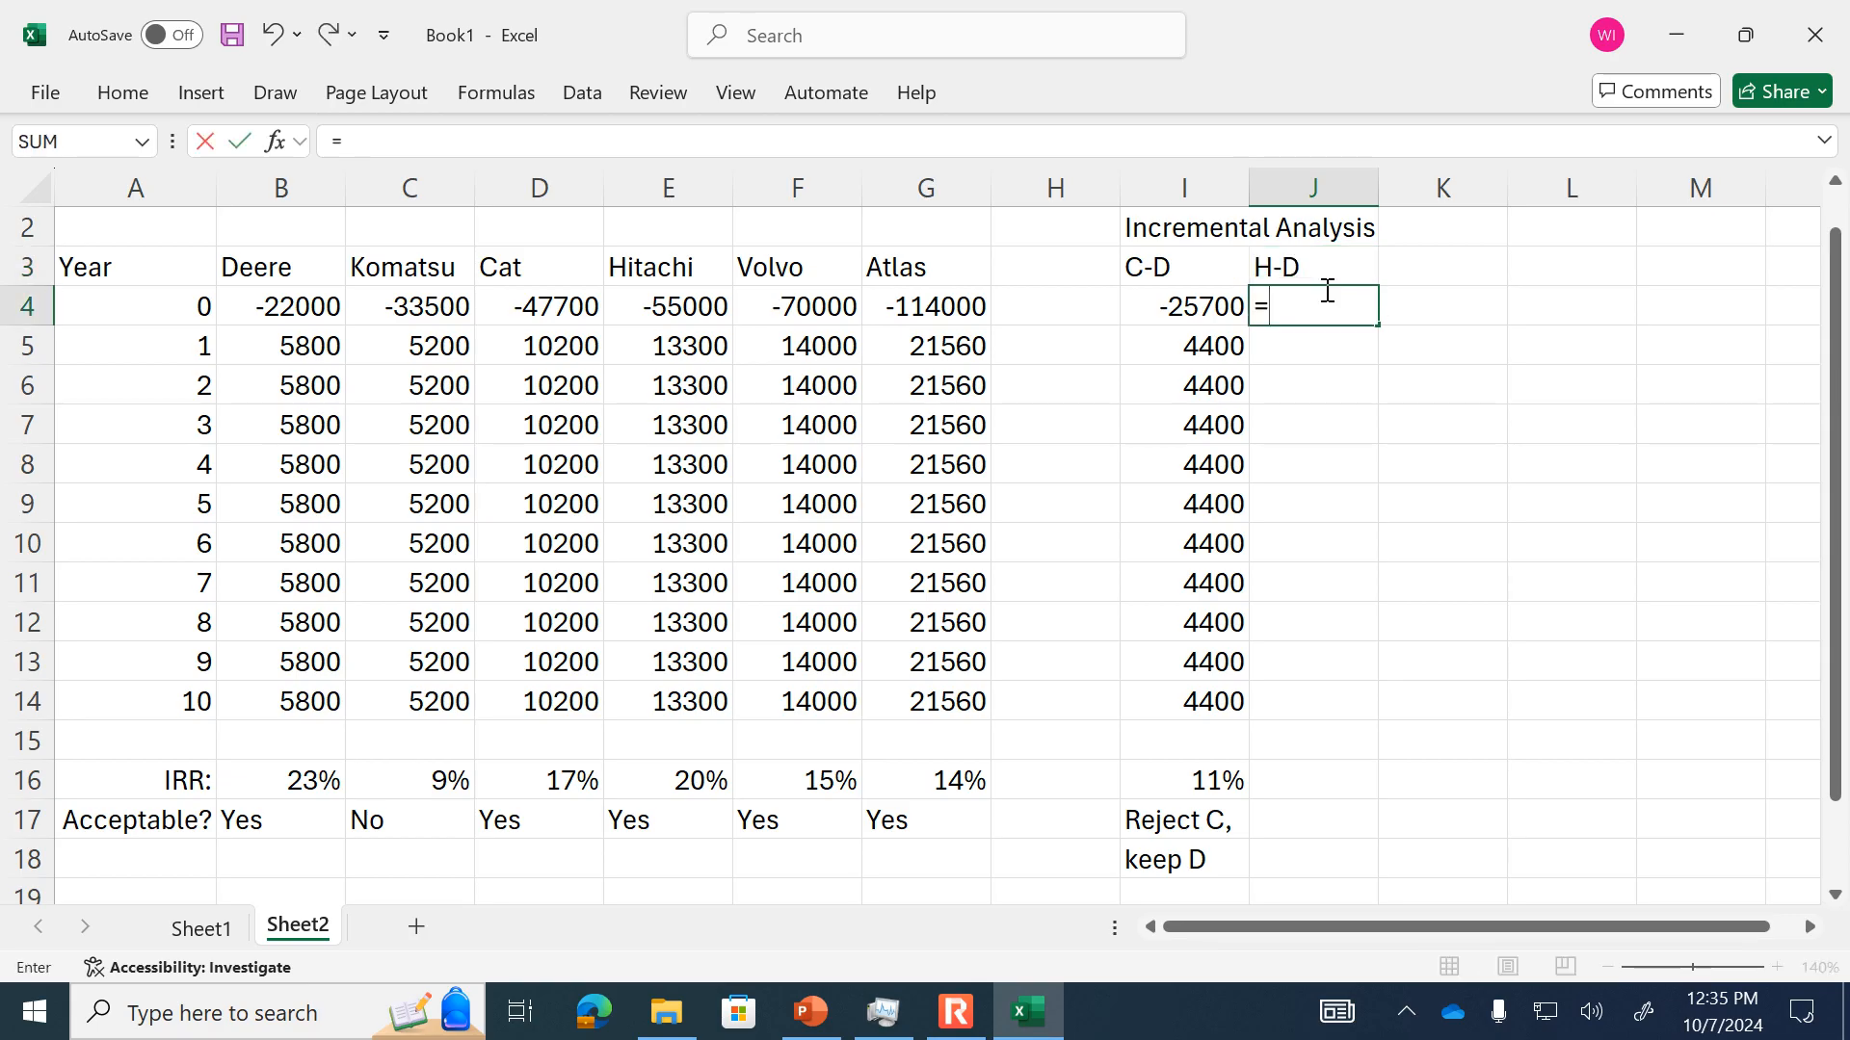
left_click(672, 308)
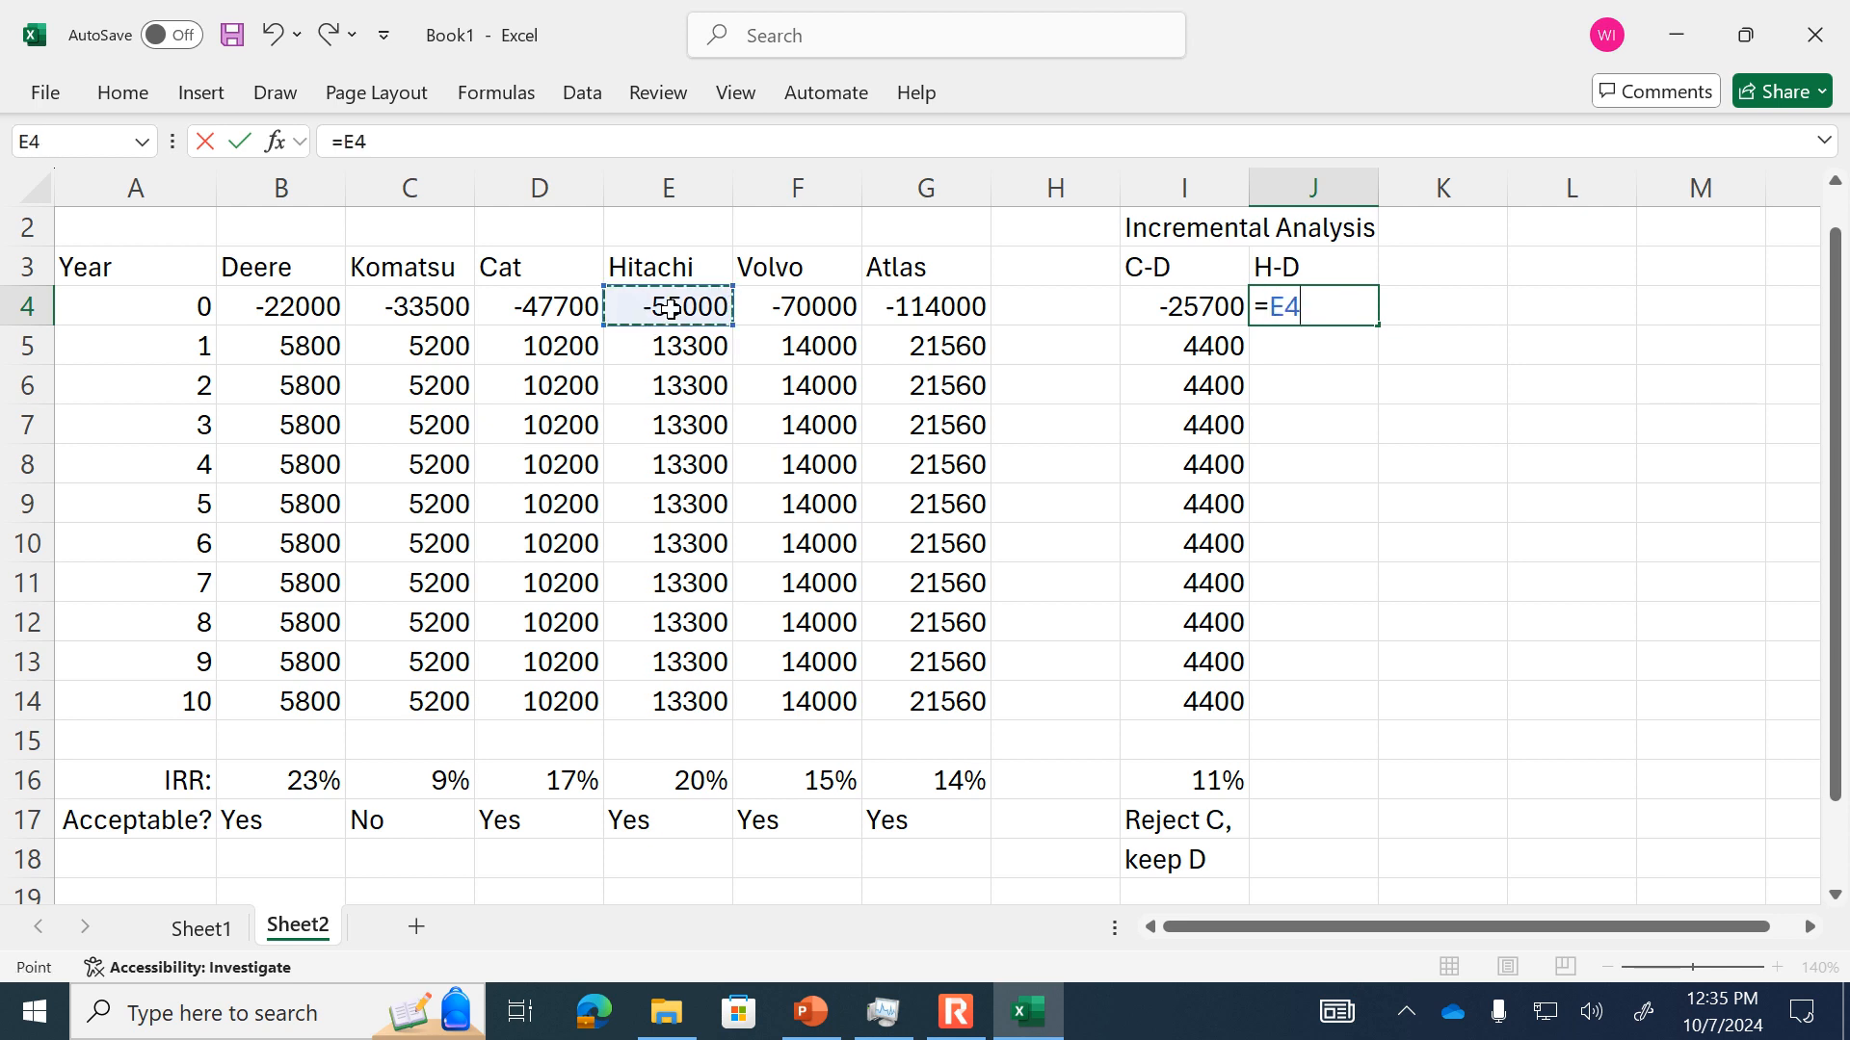
type("-")
left_click(318, 307)
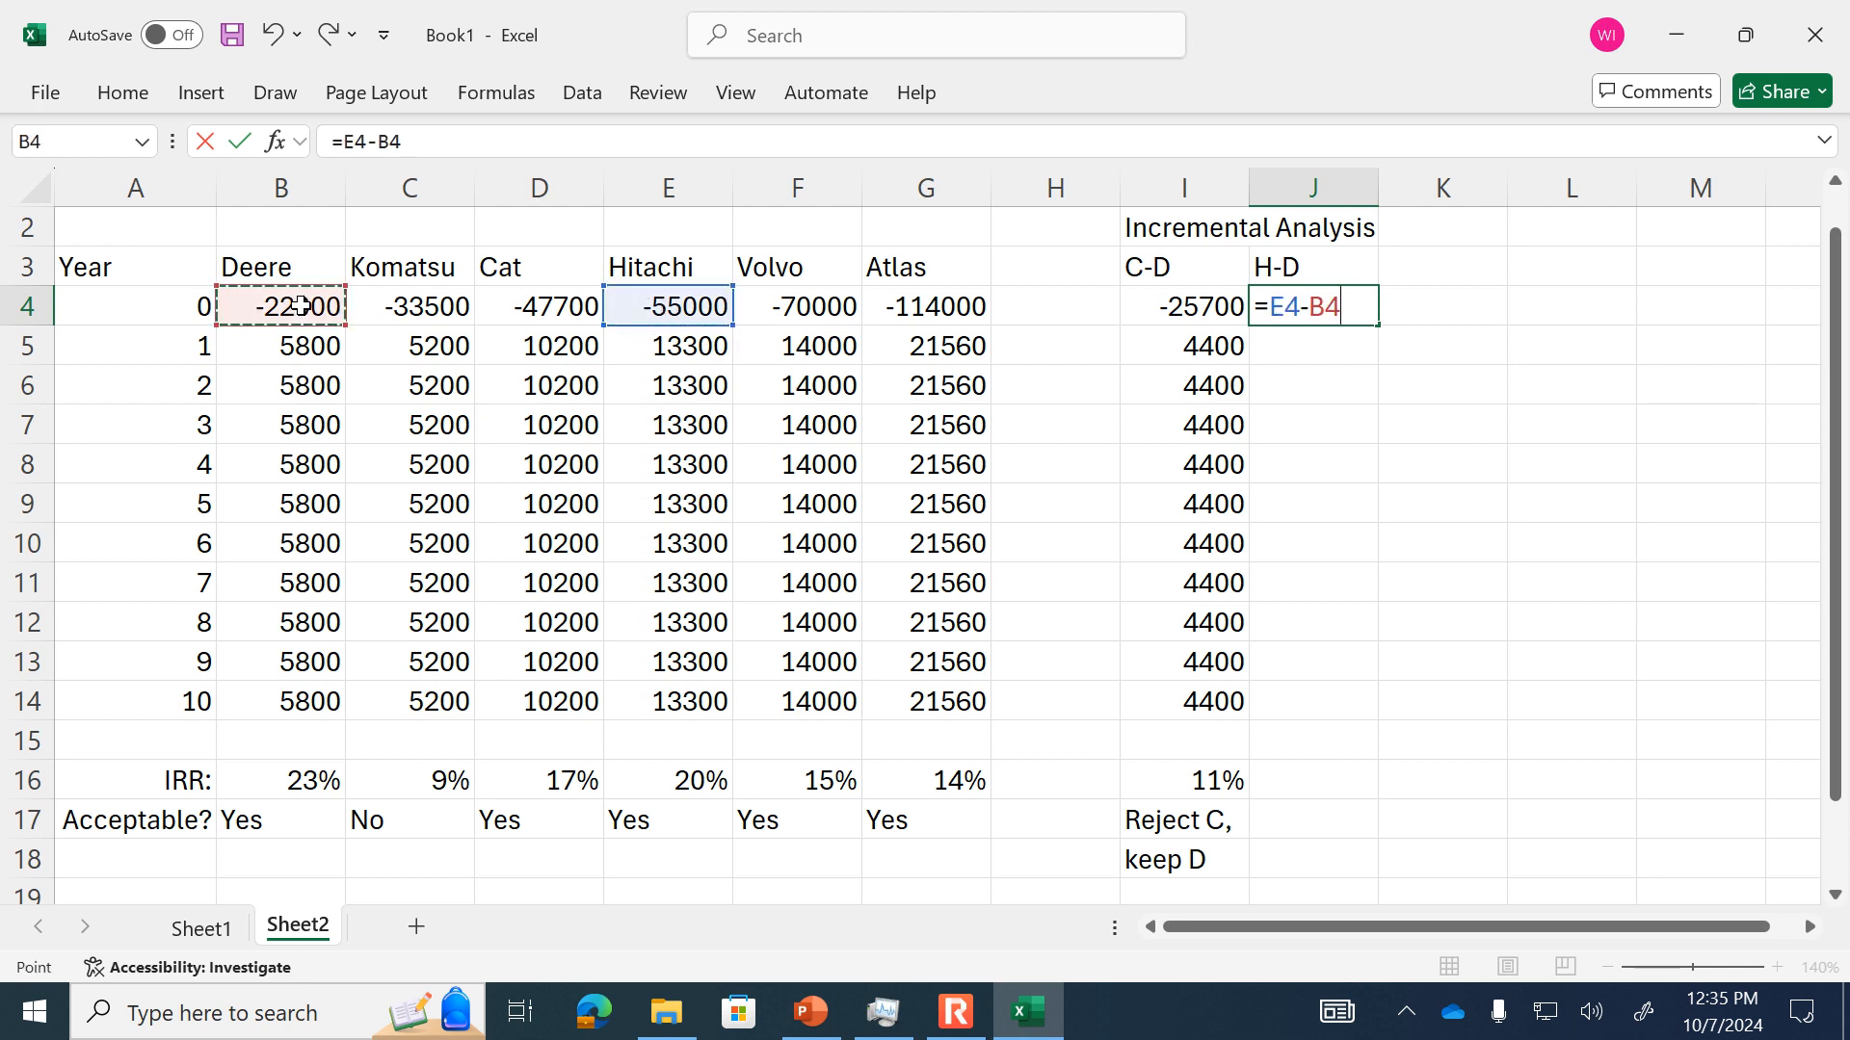
key("Return")
left_click(1340, 306)
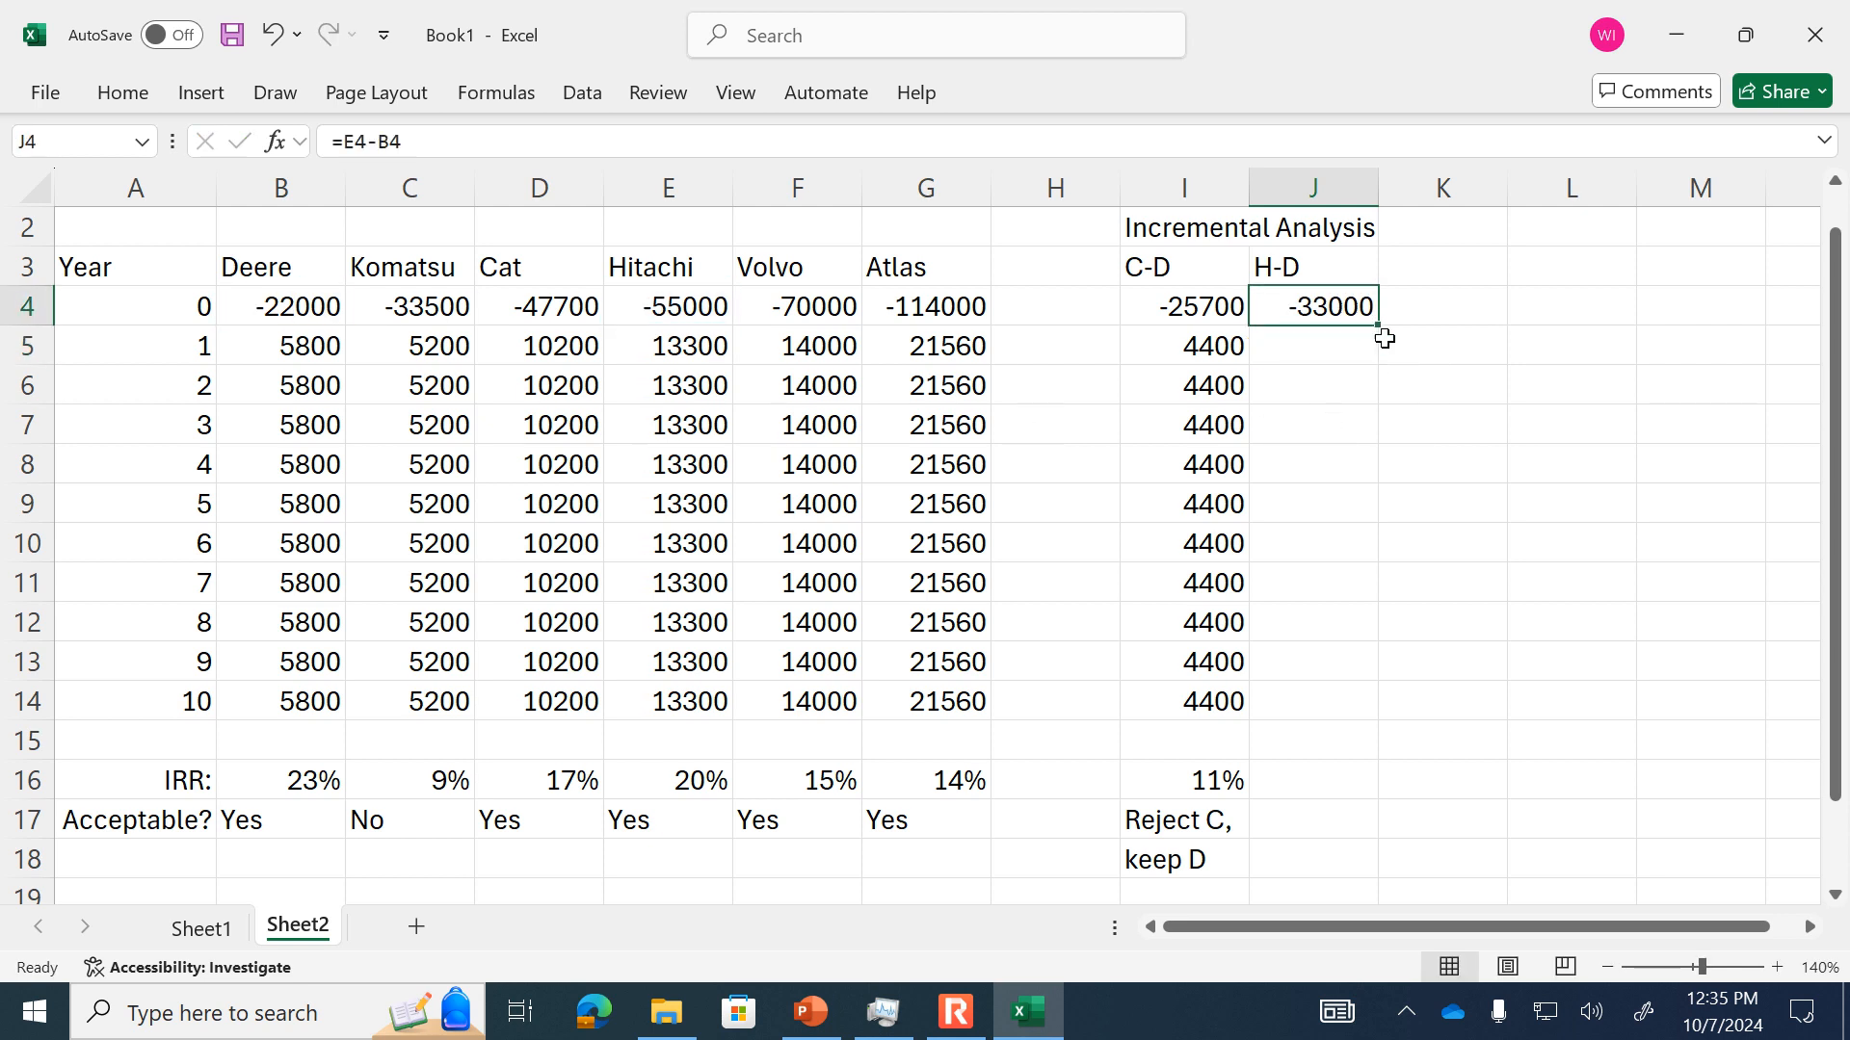
- Fill the Hitachi minus Deere cash flow down to J14 and copy the incremental IRR formula from I16 to J16
left_click_drag(1381, 330, 1363, 721)
left_click(1238, 778)
left_click_drag(1249, 799, 1325, 799)
- Note the H-D decision as "Accept H" in J17
left_click(1314, 814)
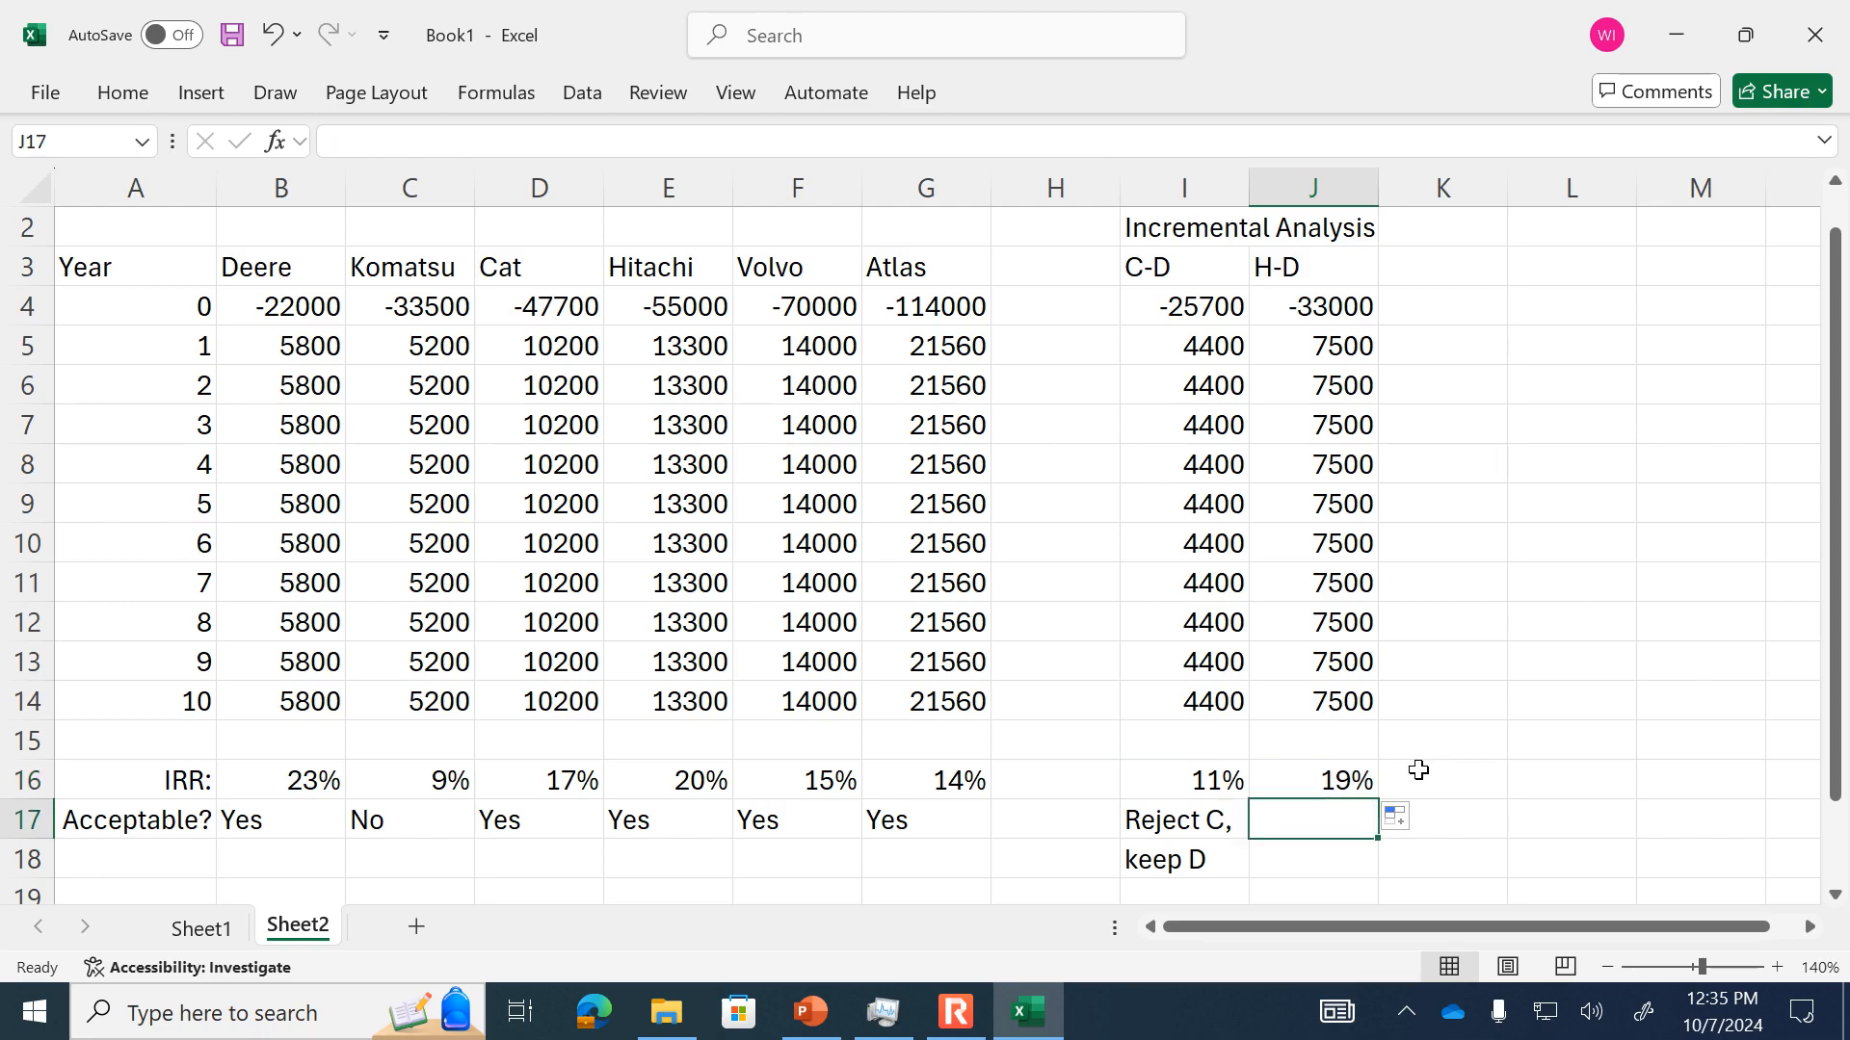
type("Accept H")
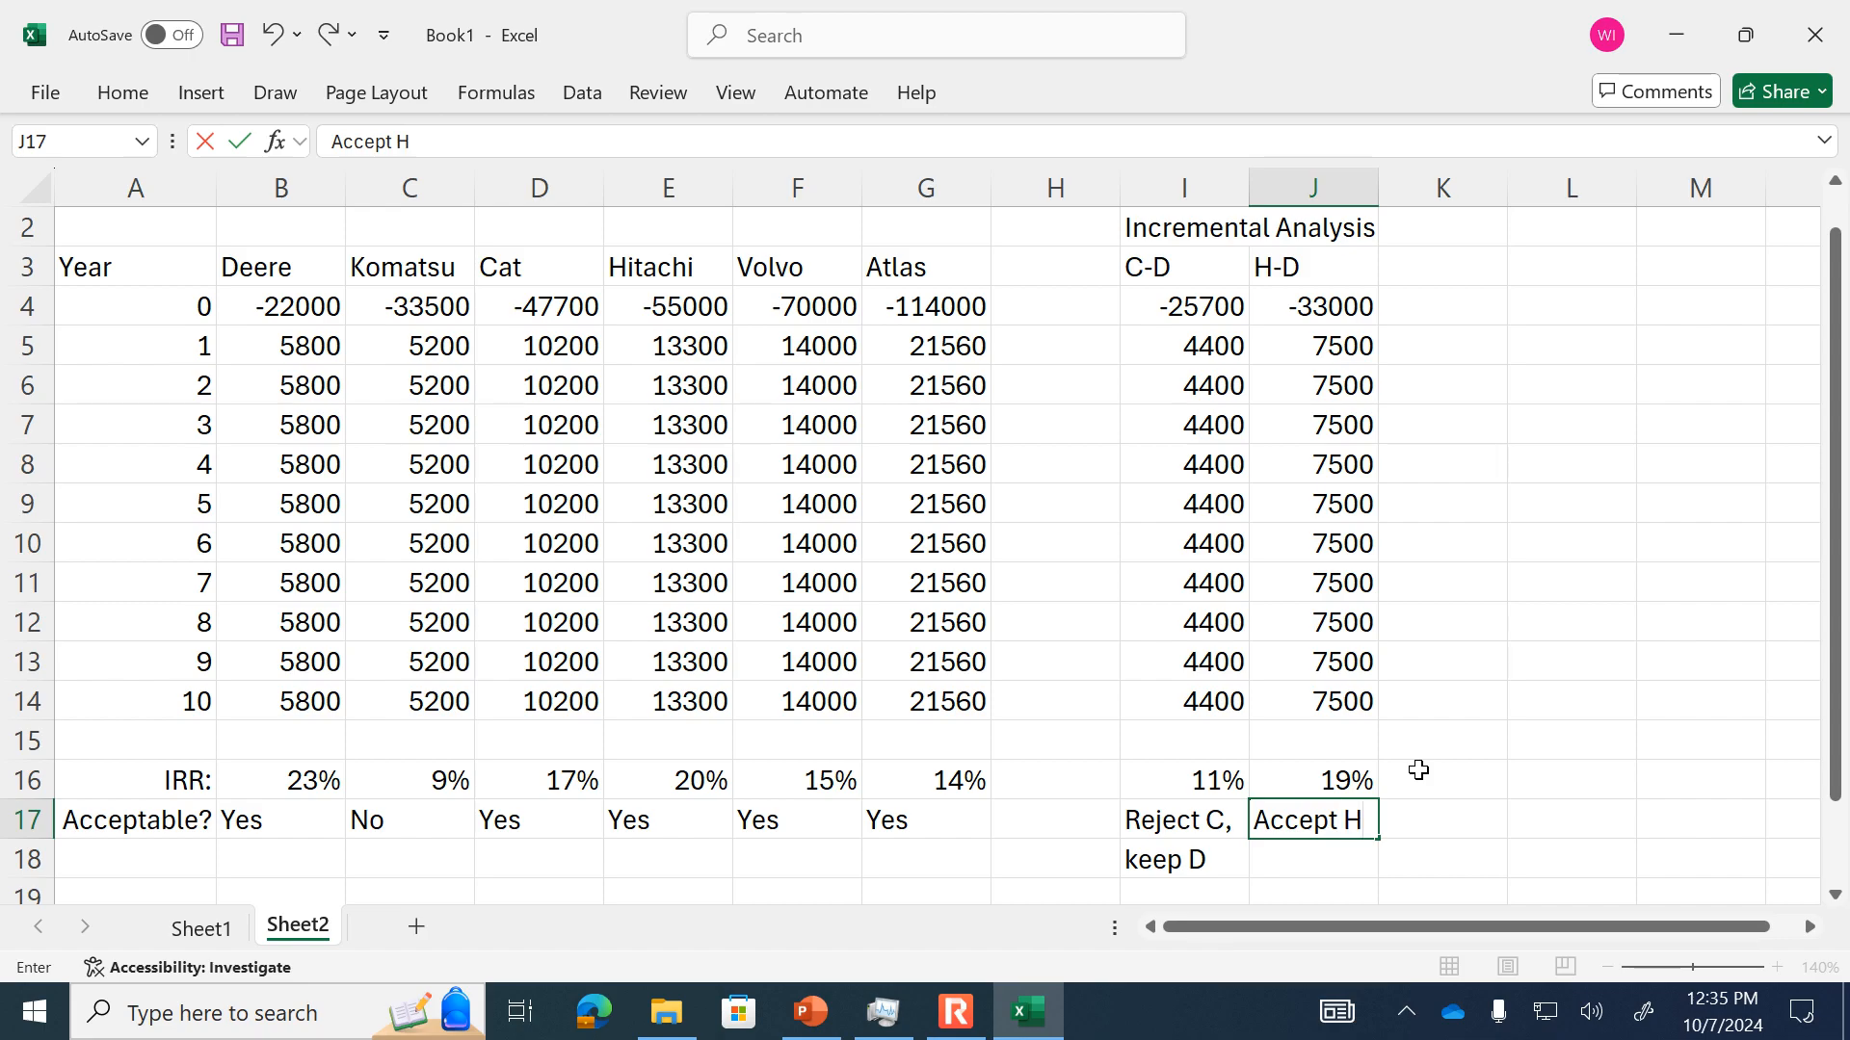
key("Return")
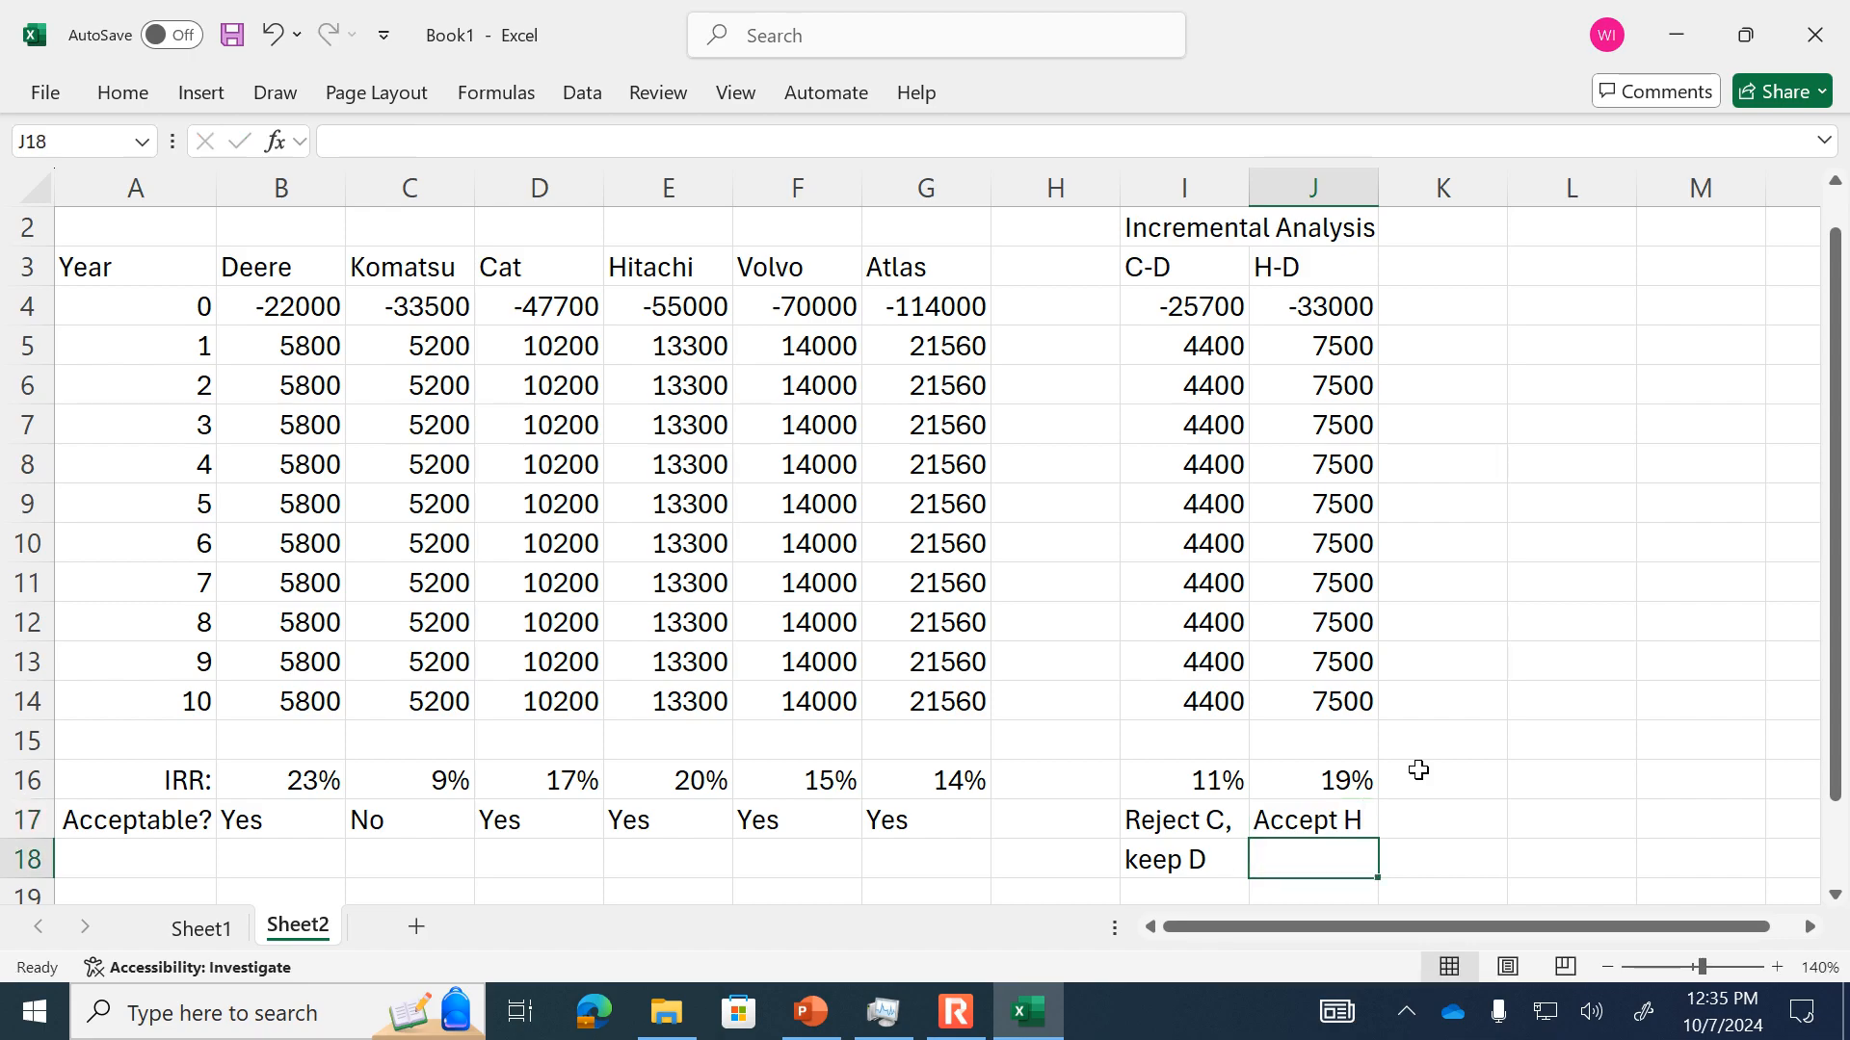
- Head K3 "V-H", calculate the Volvo minus Hitachi cash flow in K4 as =F4-E4 and fill it down to K14
left_click(1441, 275)
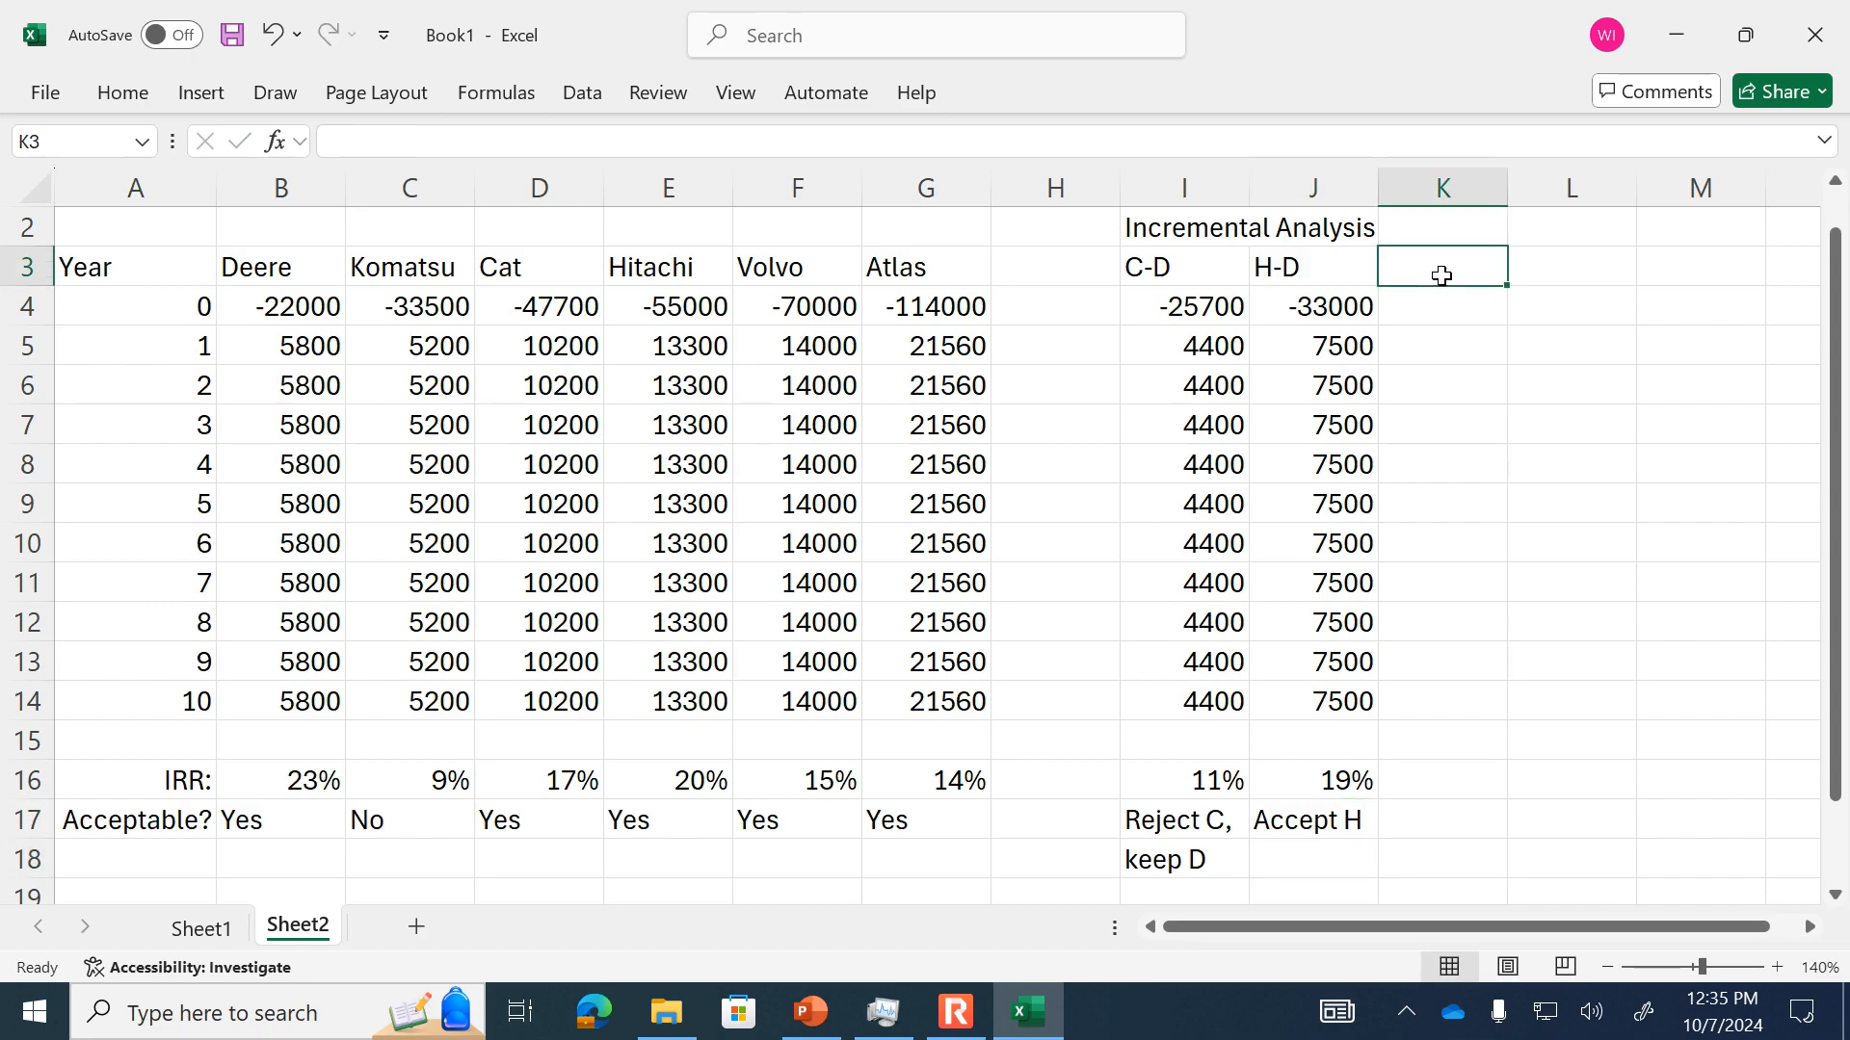
type("V-H")
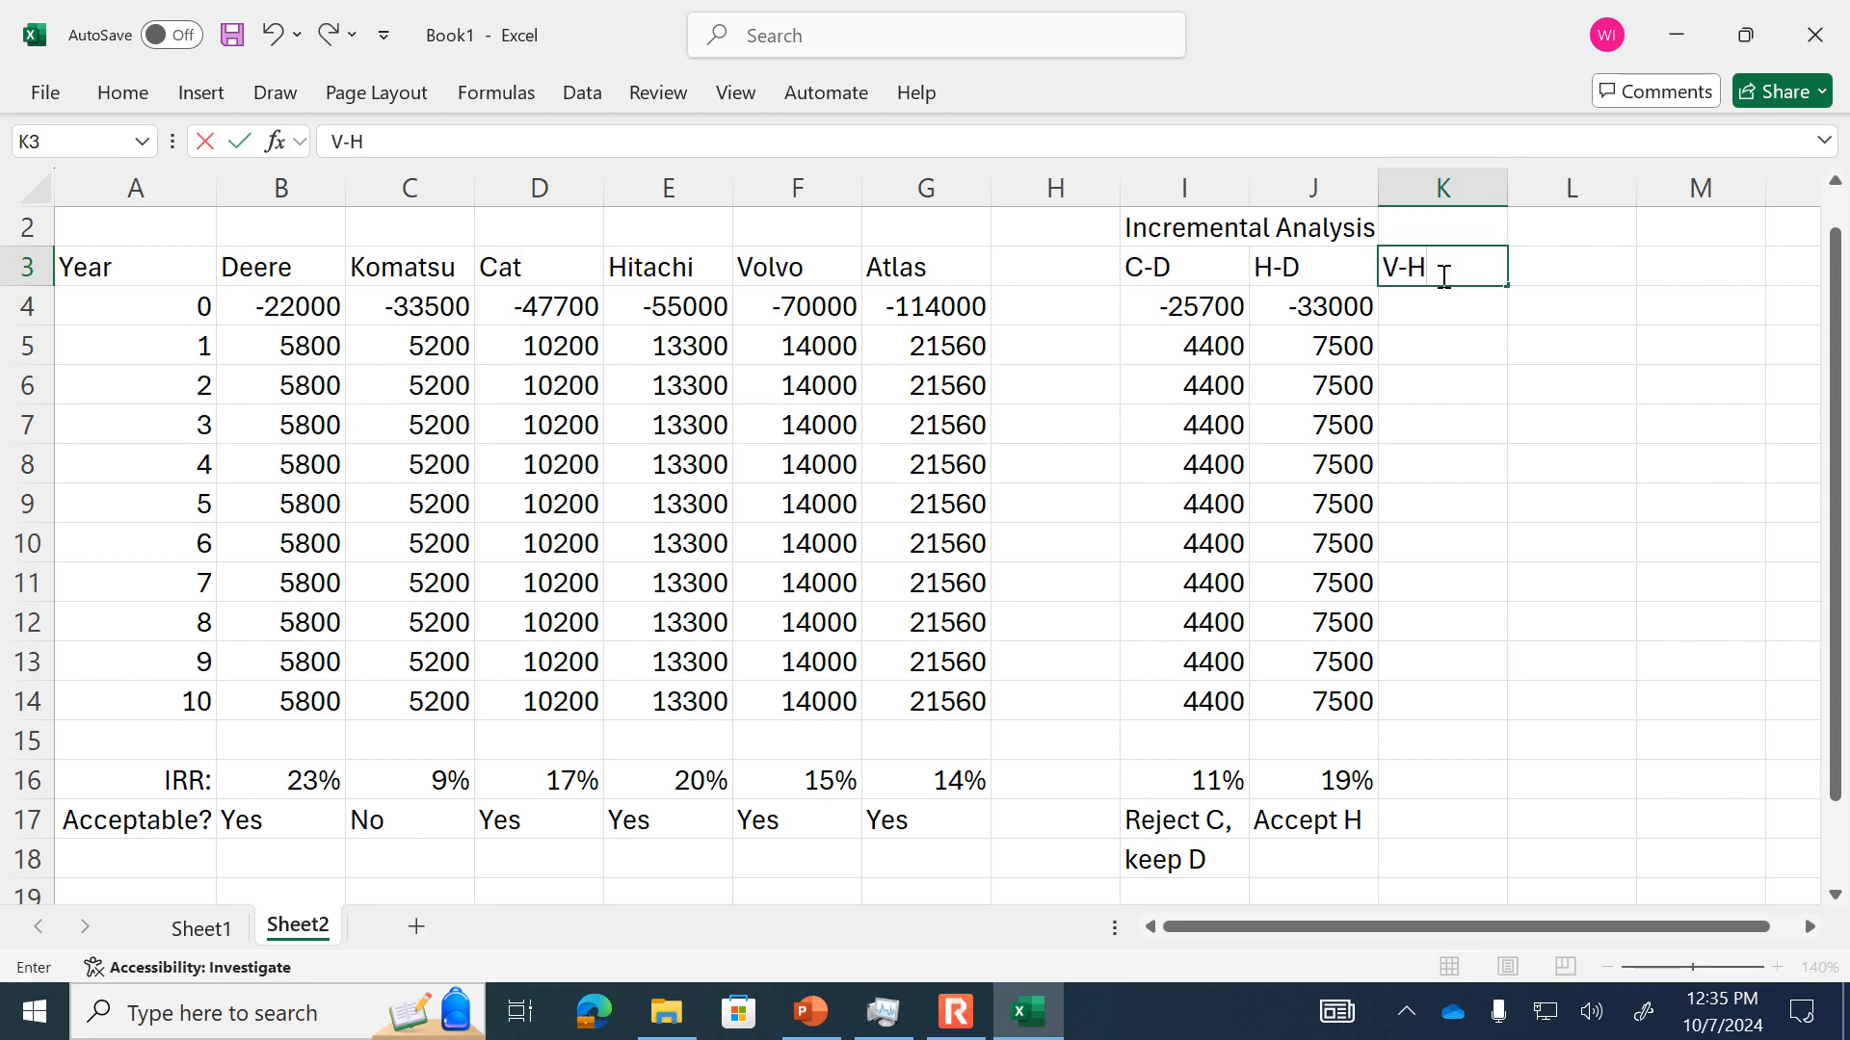
key("Return")
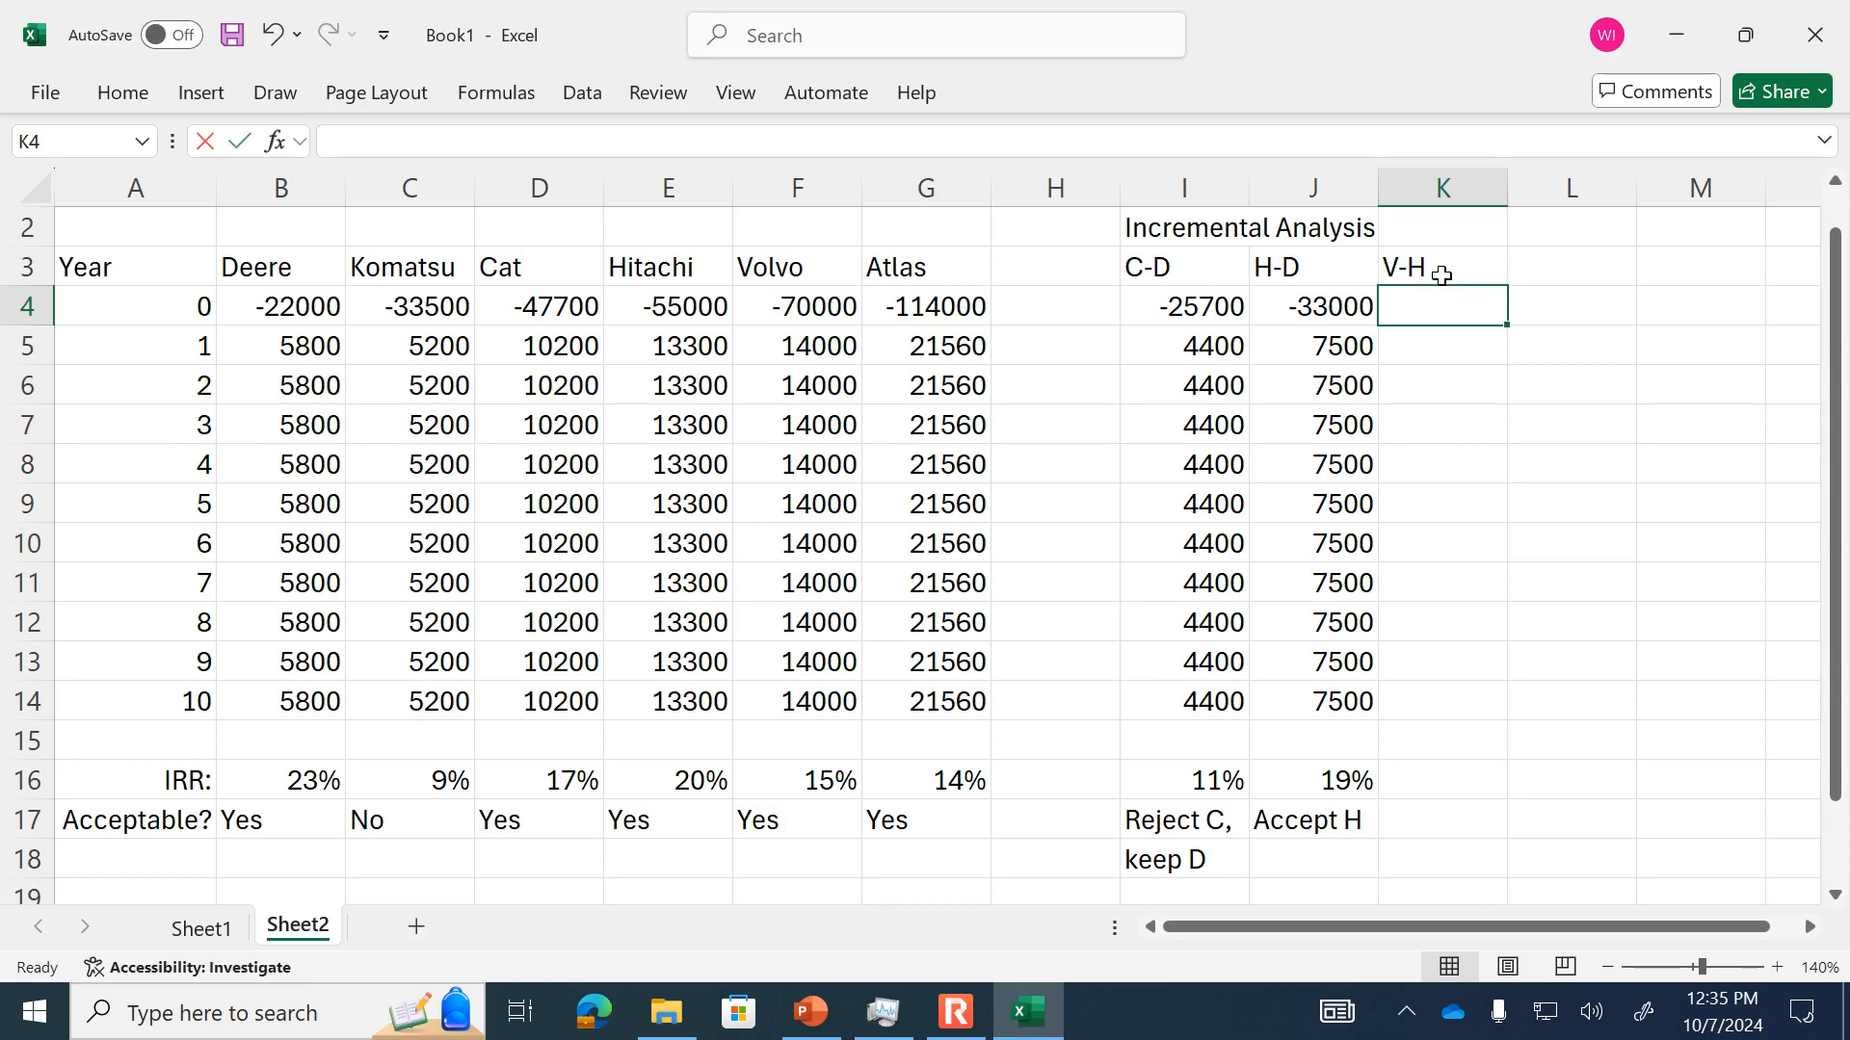
type("=")
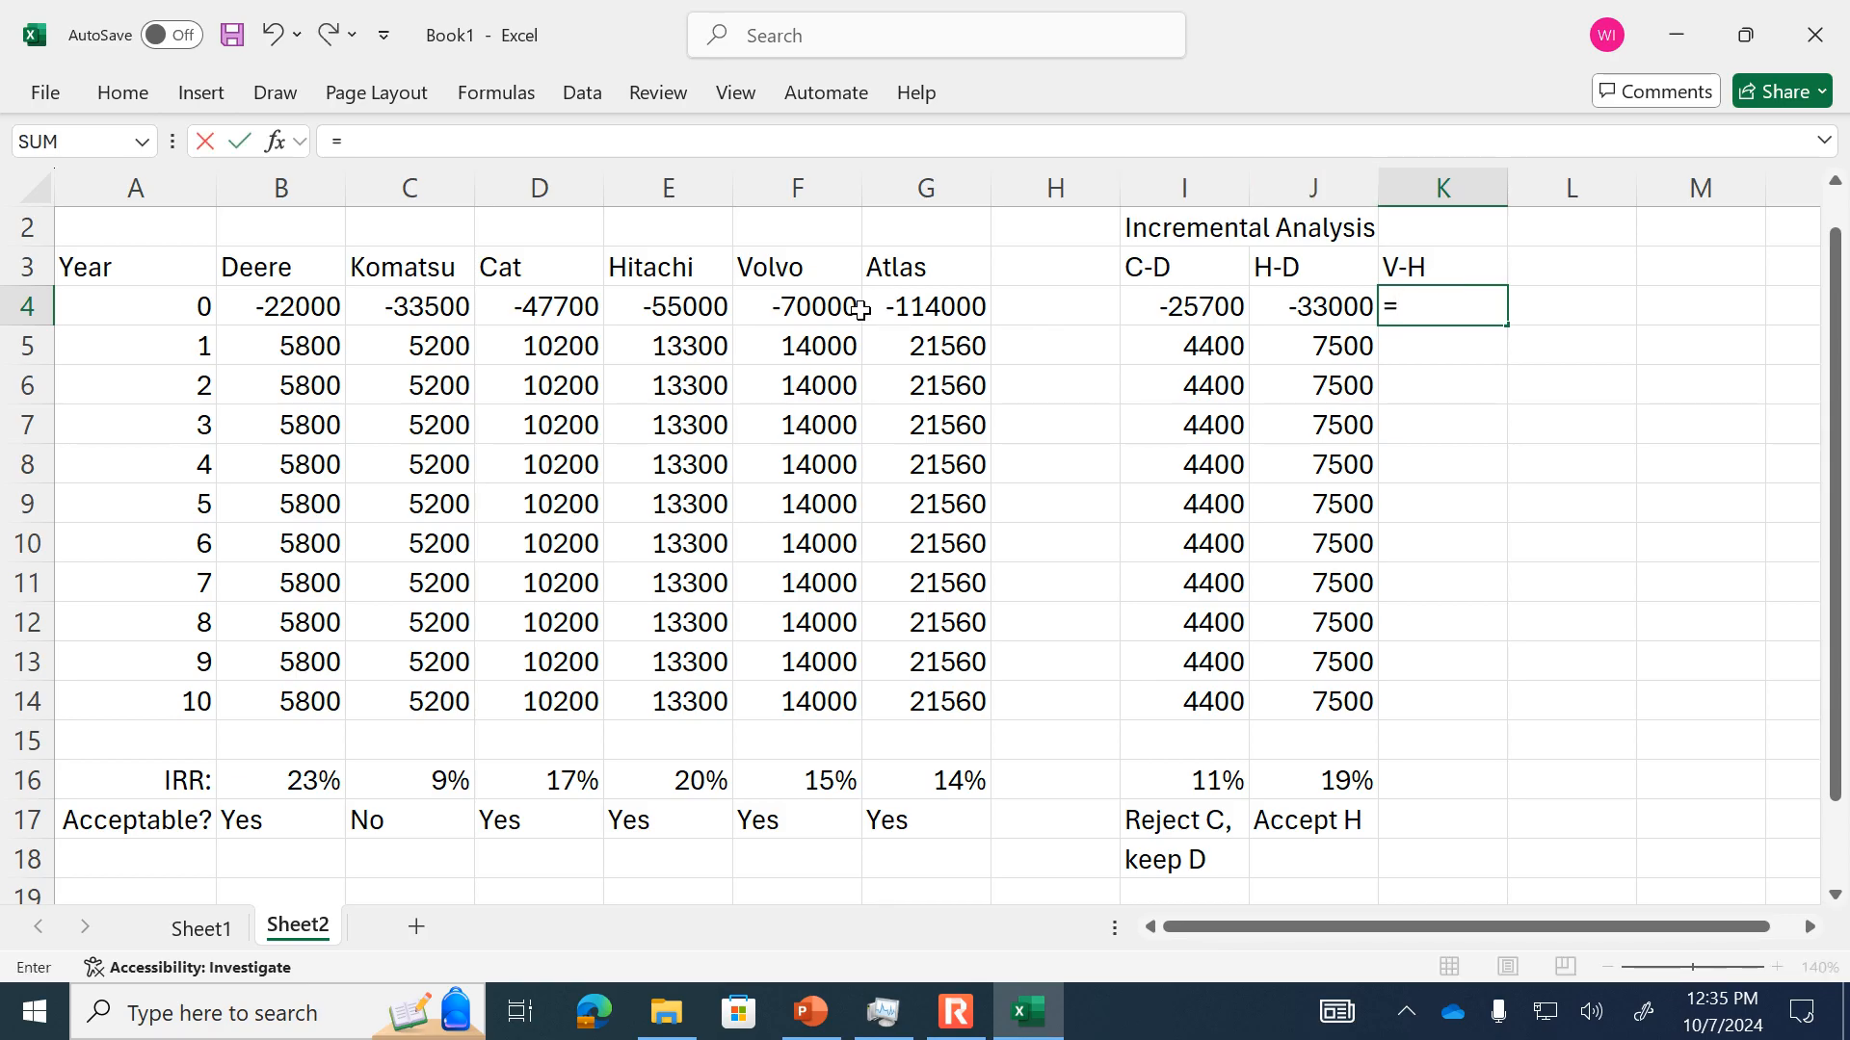
left_click(817, 304)
type("-")
left_click(708, 304)
key("Return")
left_click(1476, 306)
left_click_drag(1508, 327, 1469, 715)
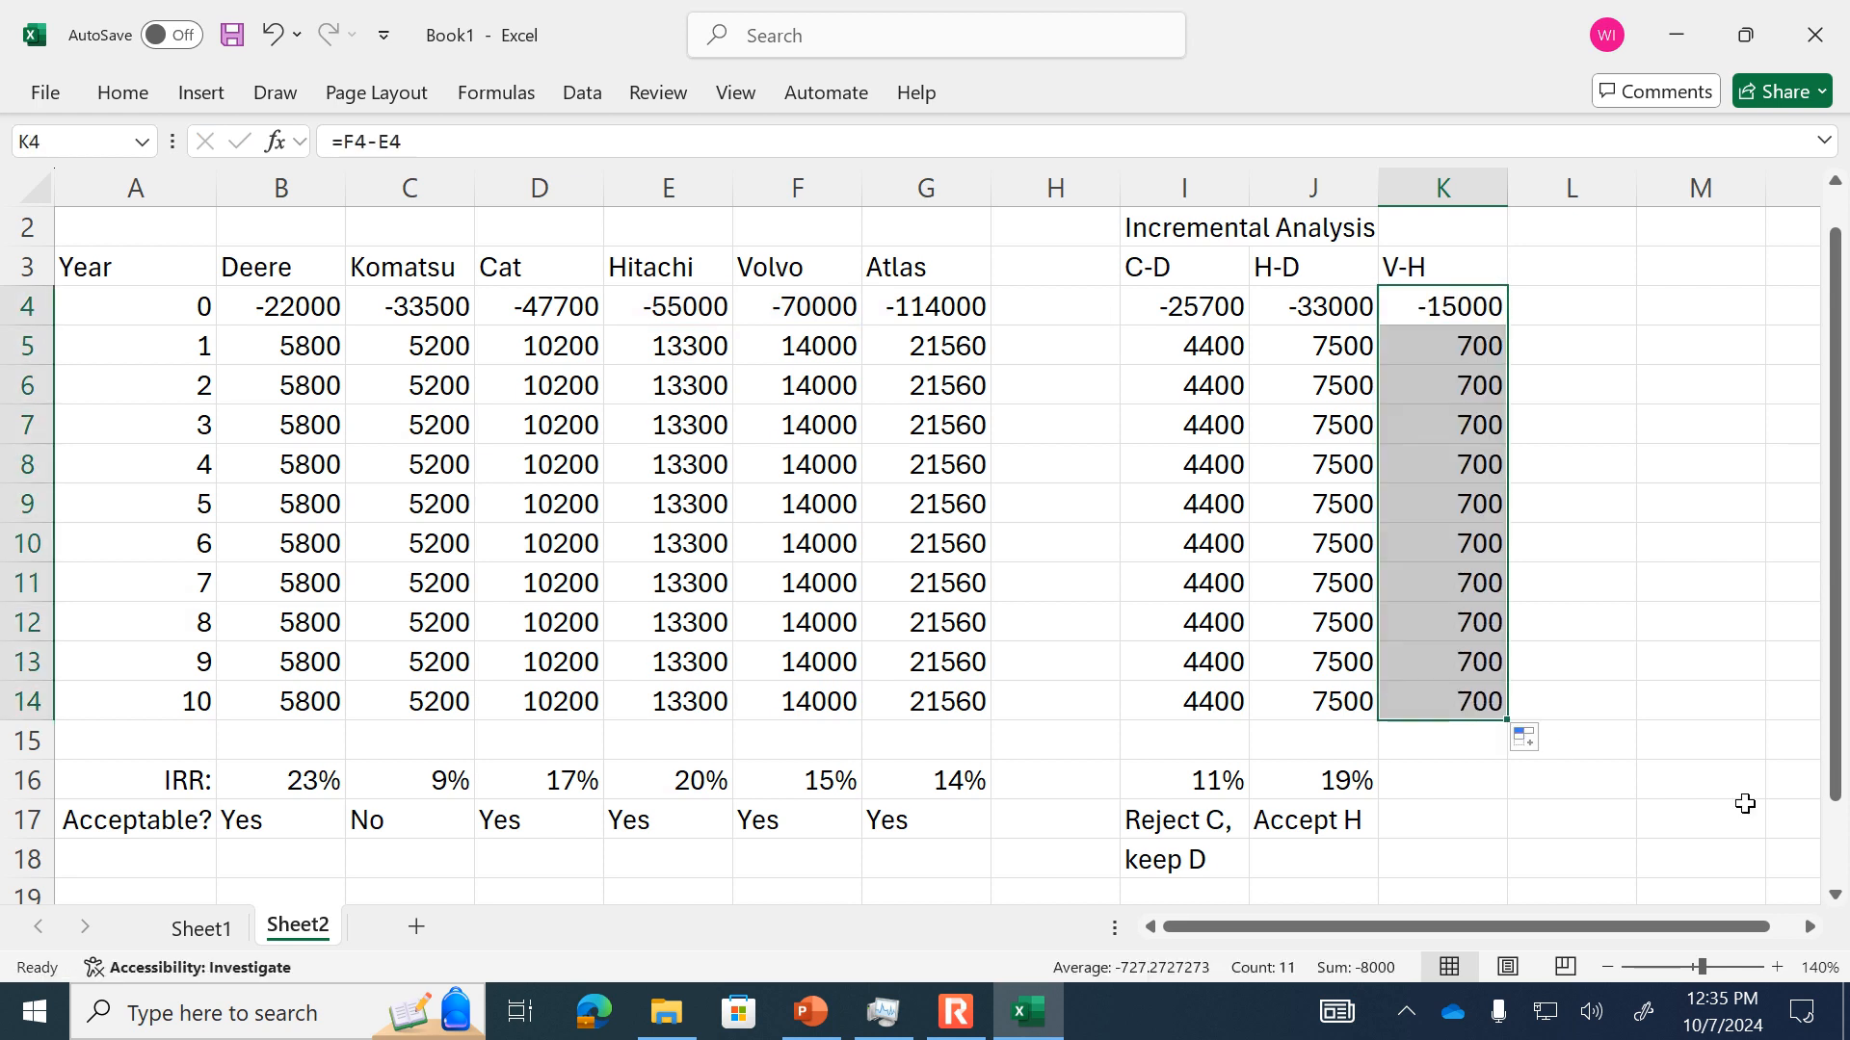
left_click(956, 1011)
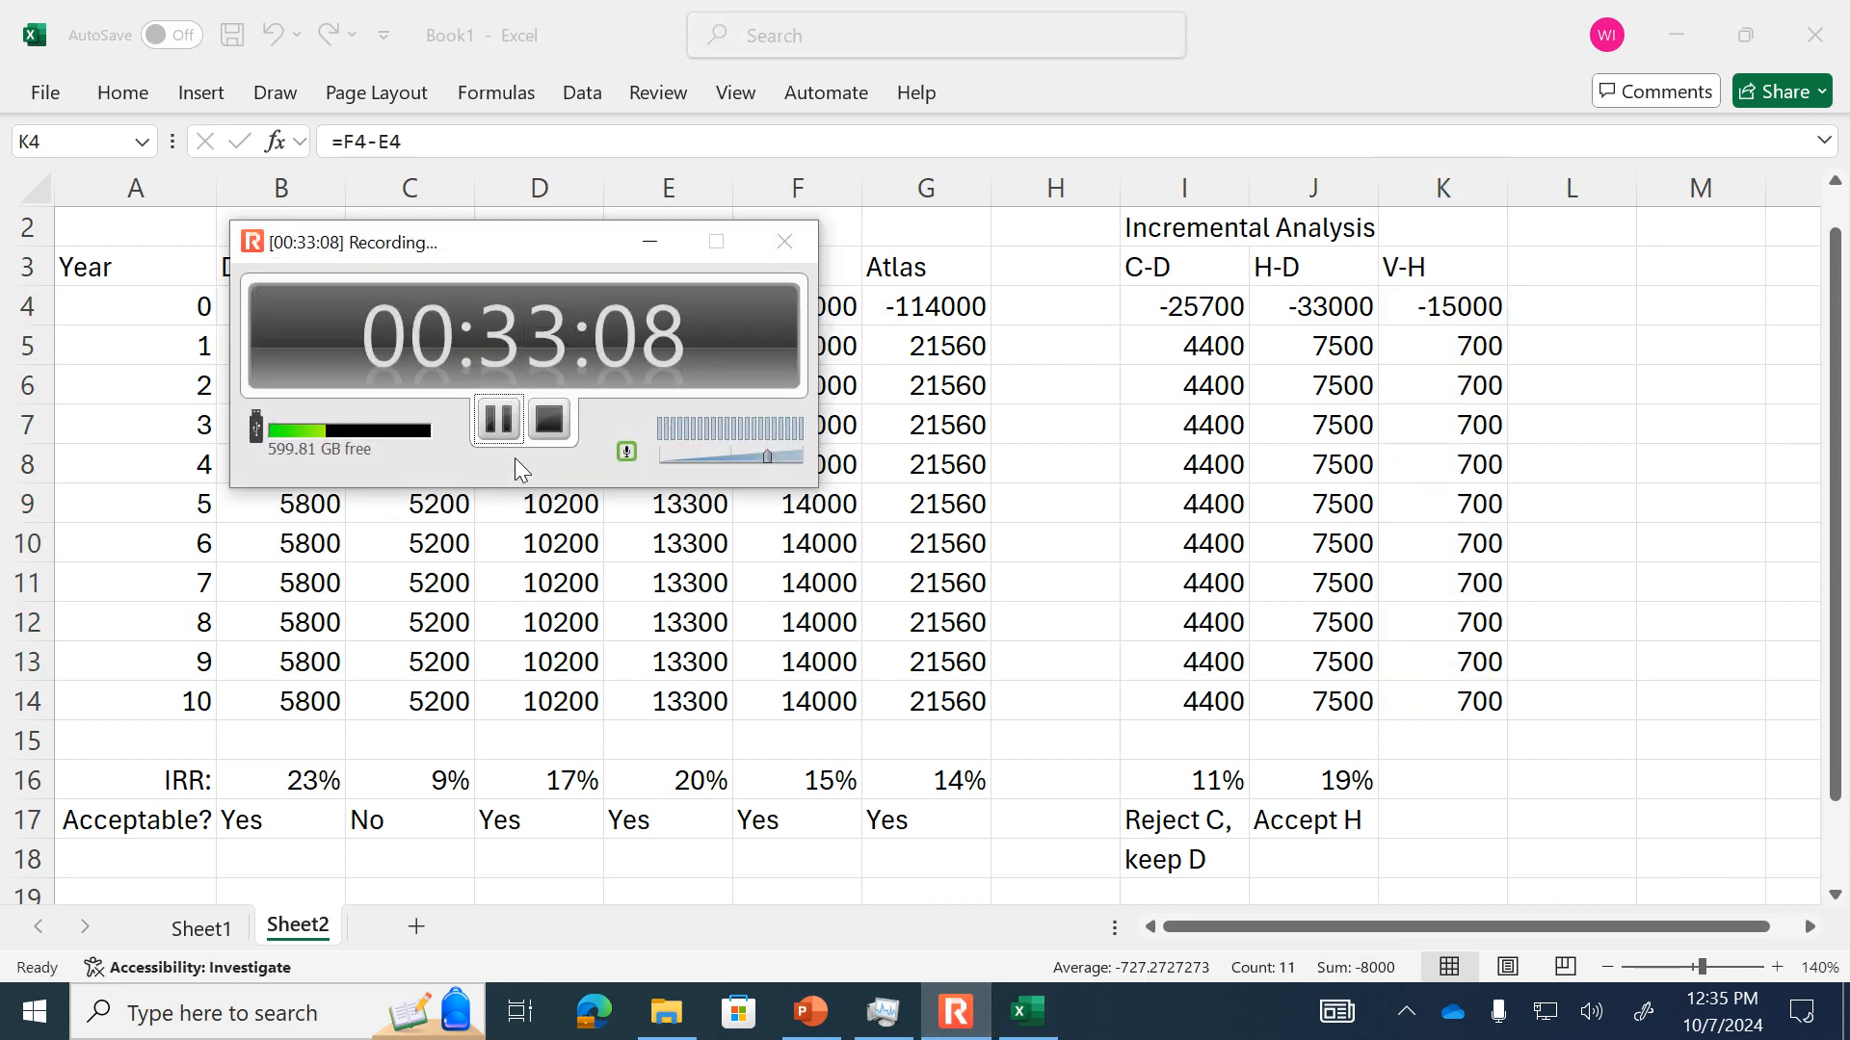
left_click(498, 419)
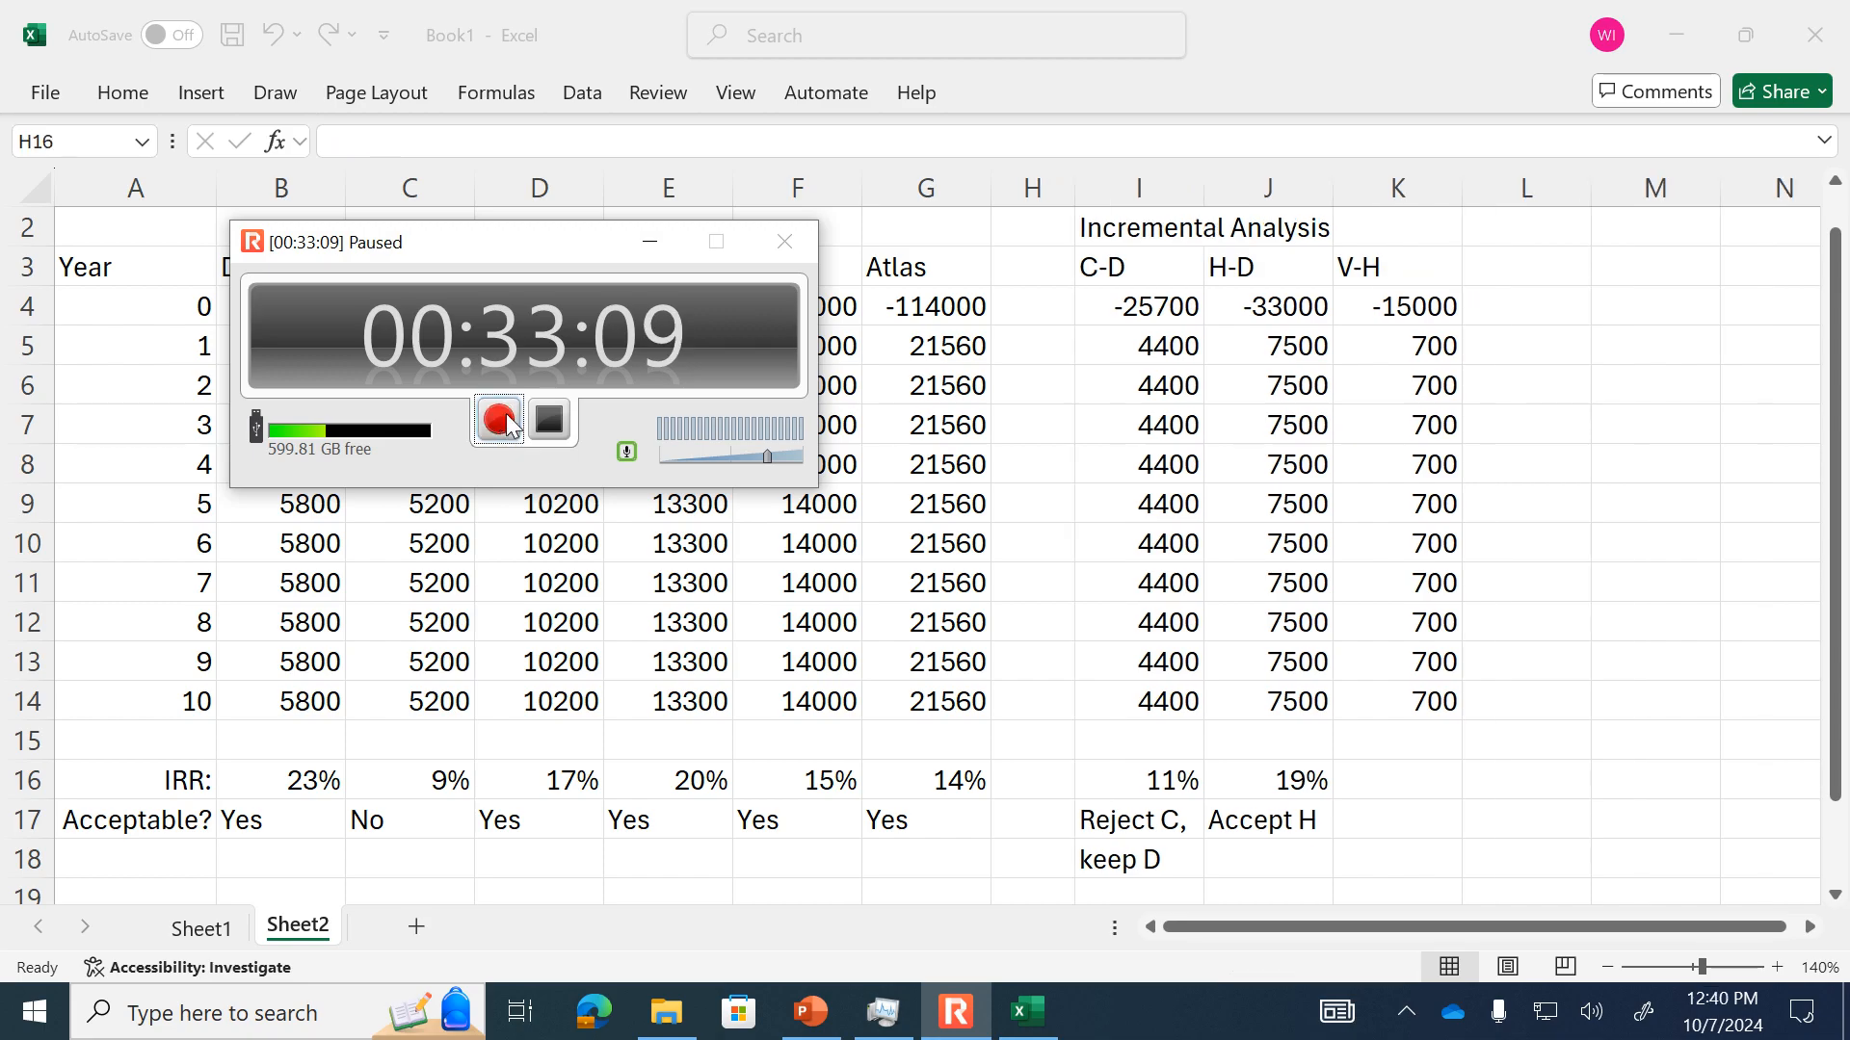
left_click(501, 416)
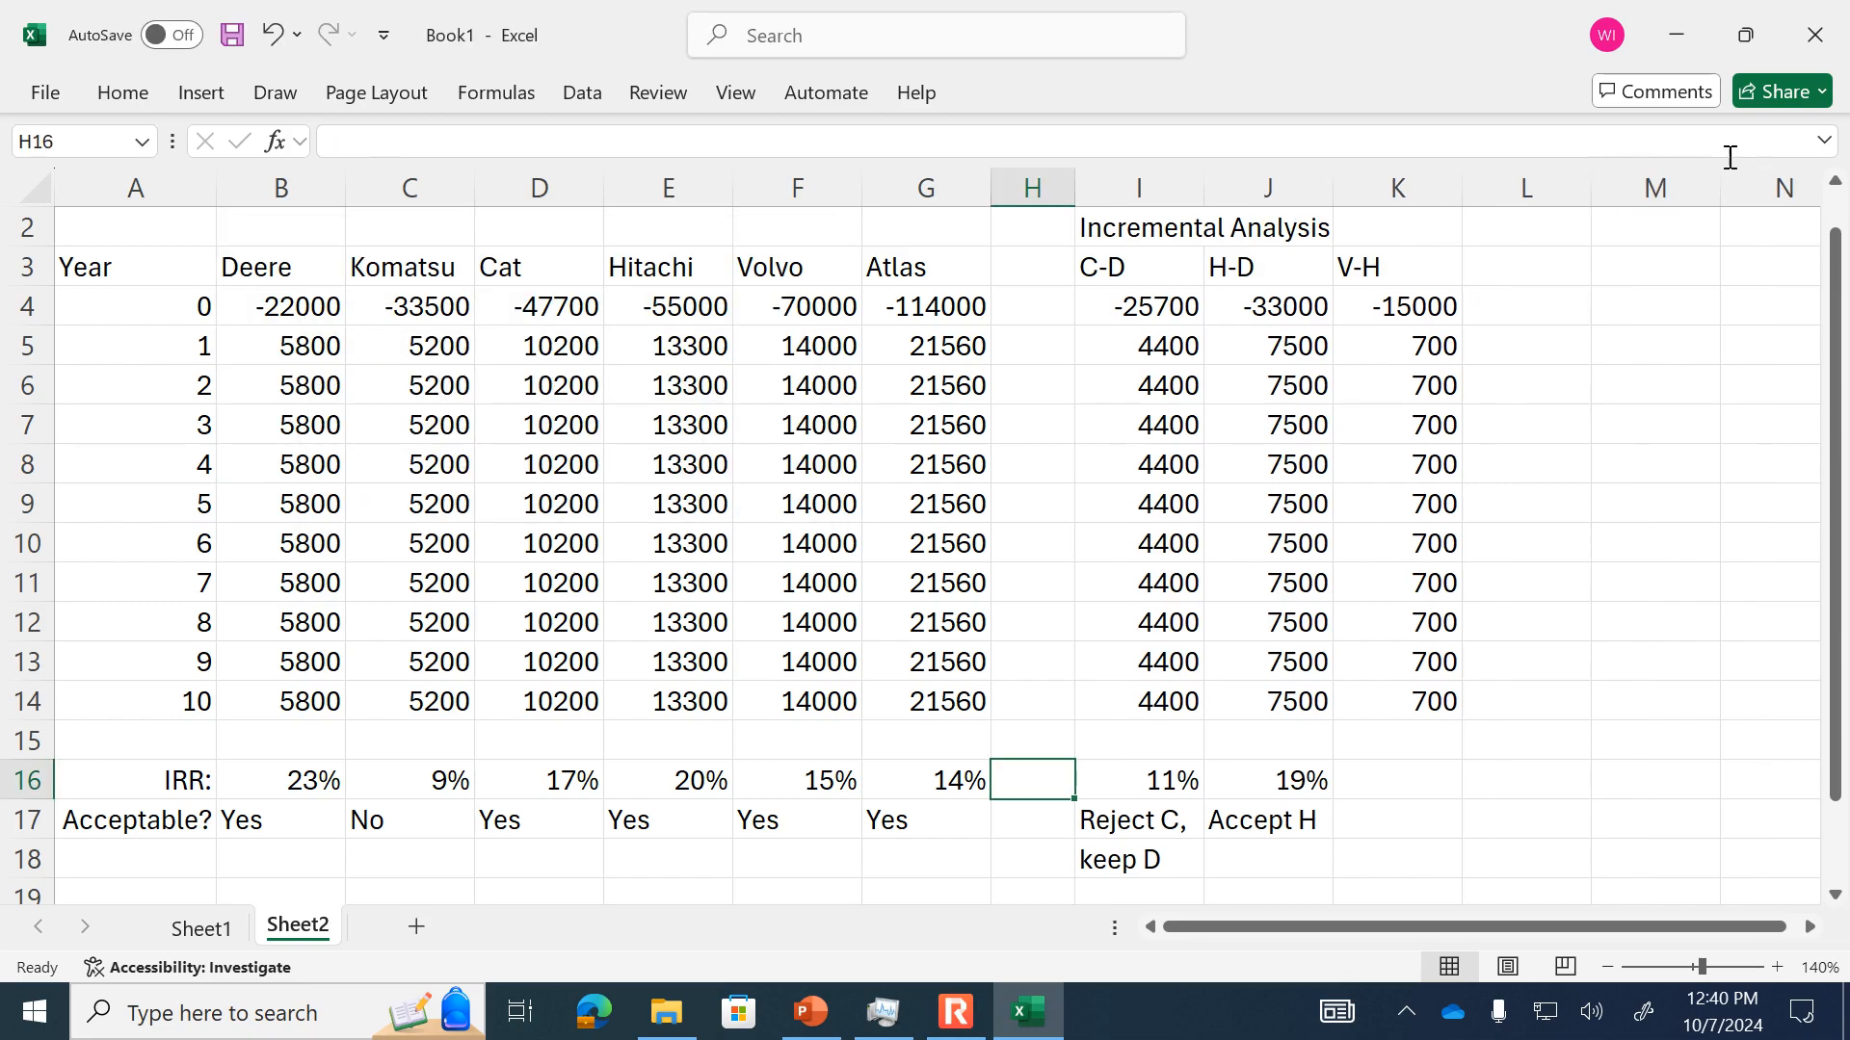
- Copy the incremental IRR formula from J16 to K16 for the V-H cash flows
left_click(1397, 775)
left_click(1312, 790)
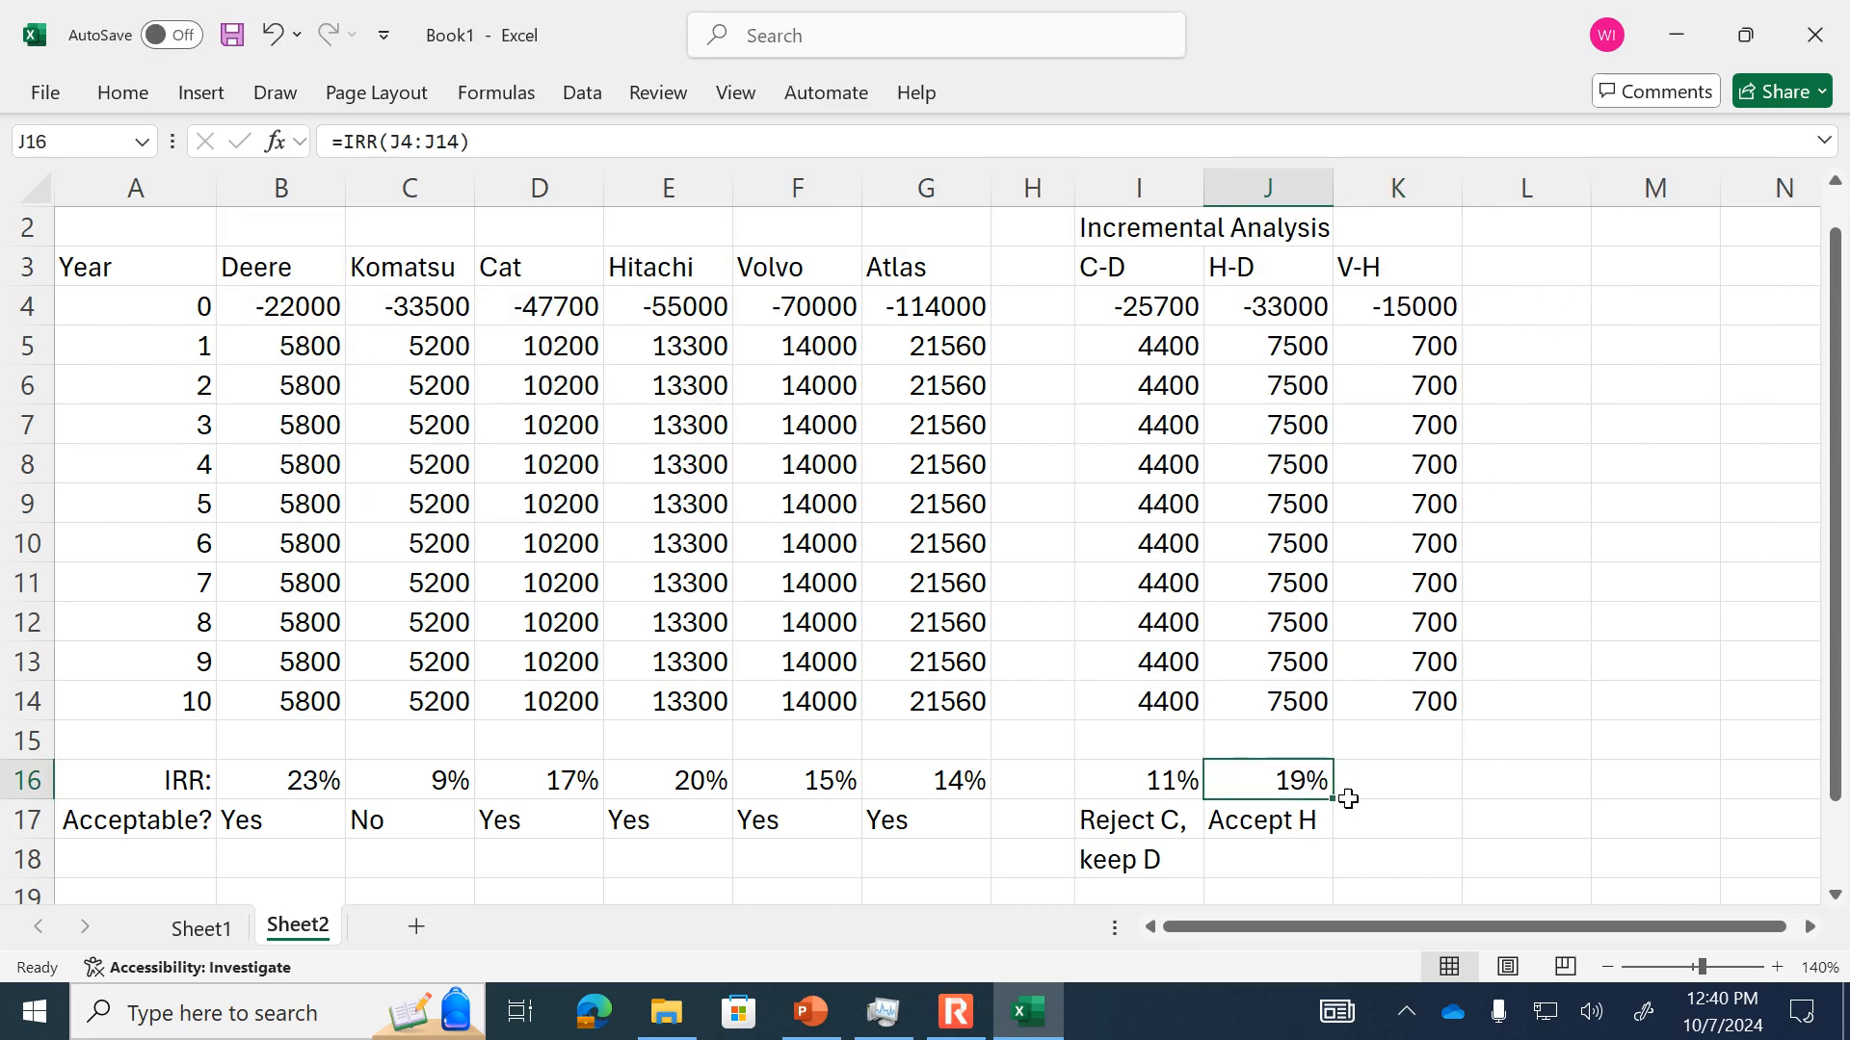
left_click_drag(1334, 801, 1413, 793)
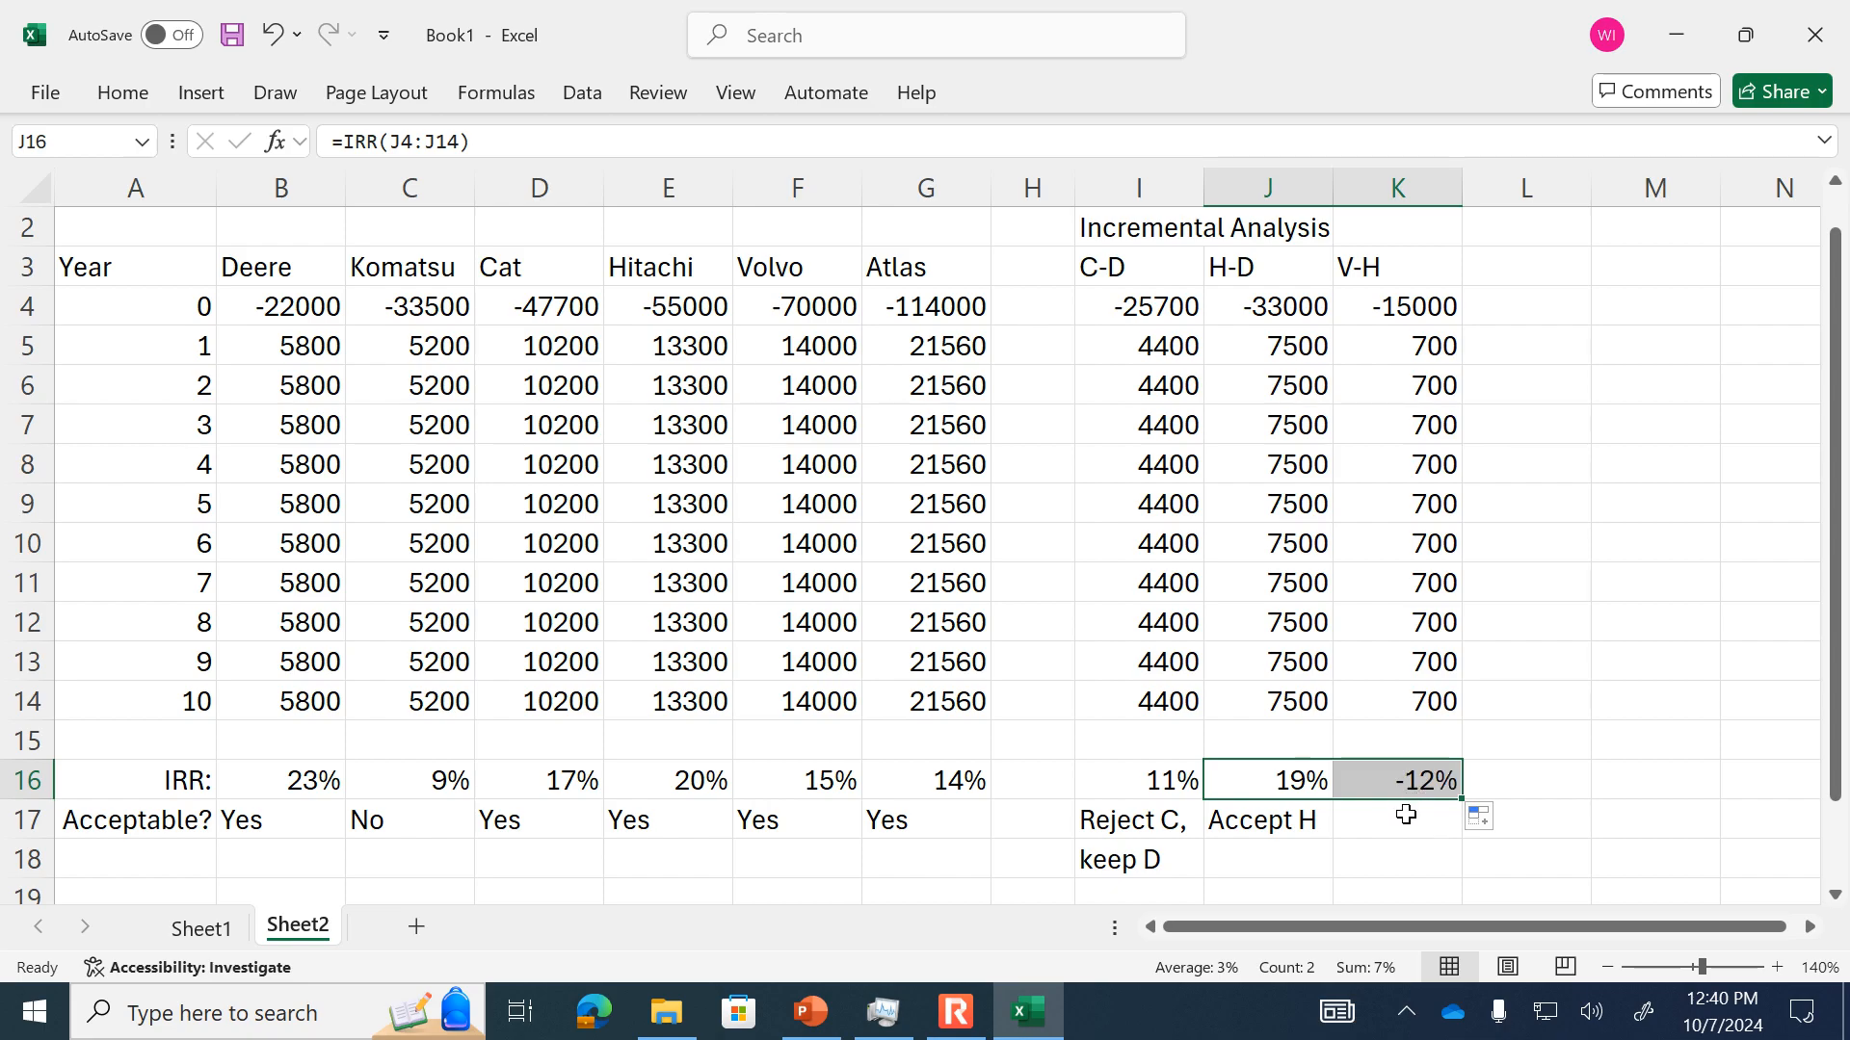
- Note the V-H decision as "Reject V," in K17 and "keep H" in K18
left_click(1404, 821)
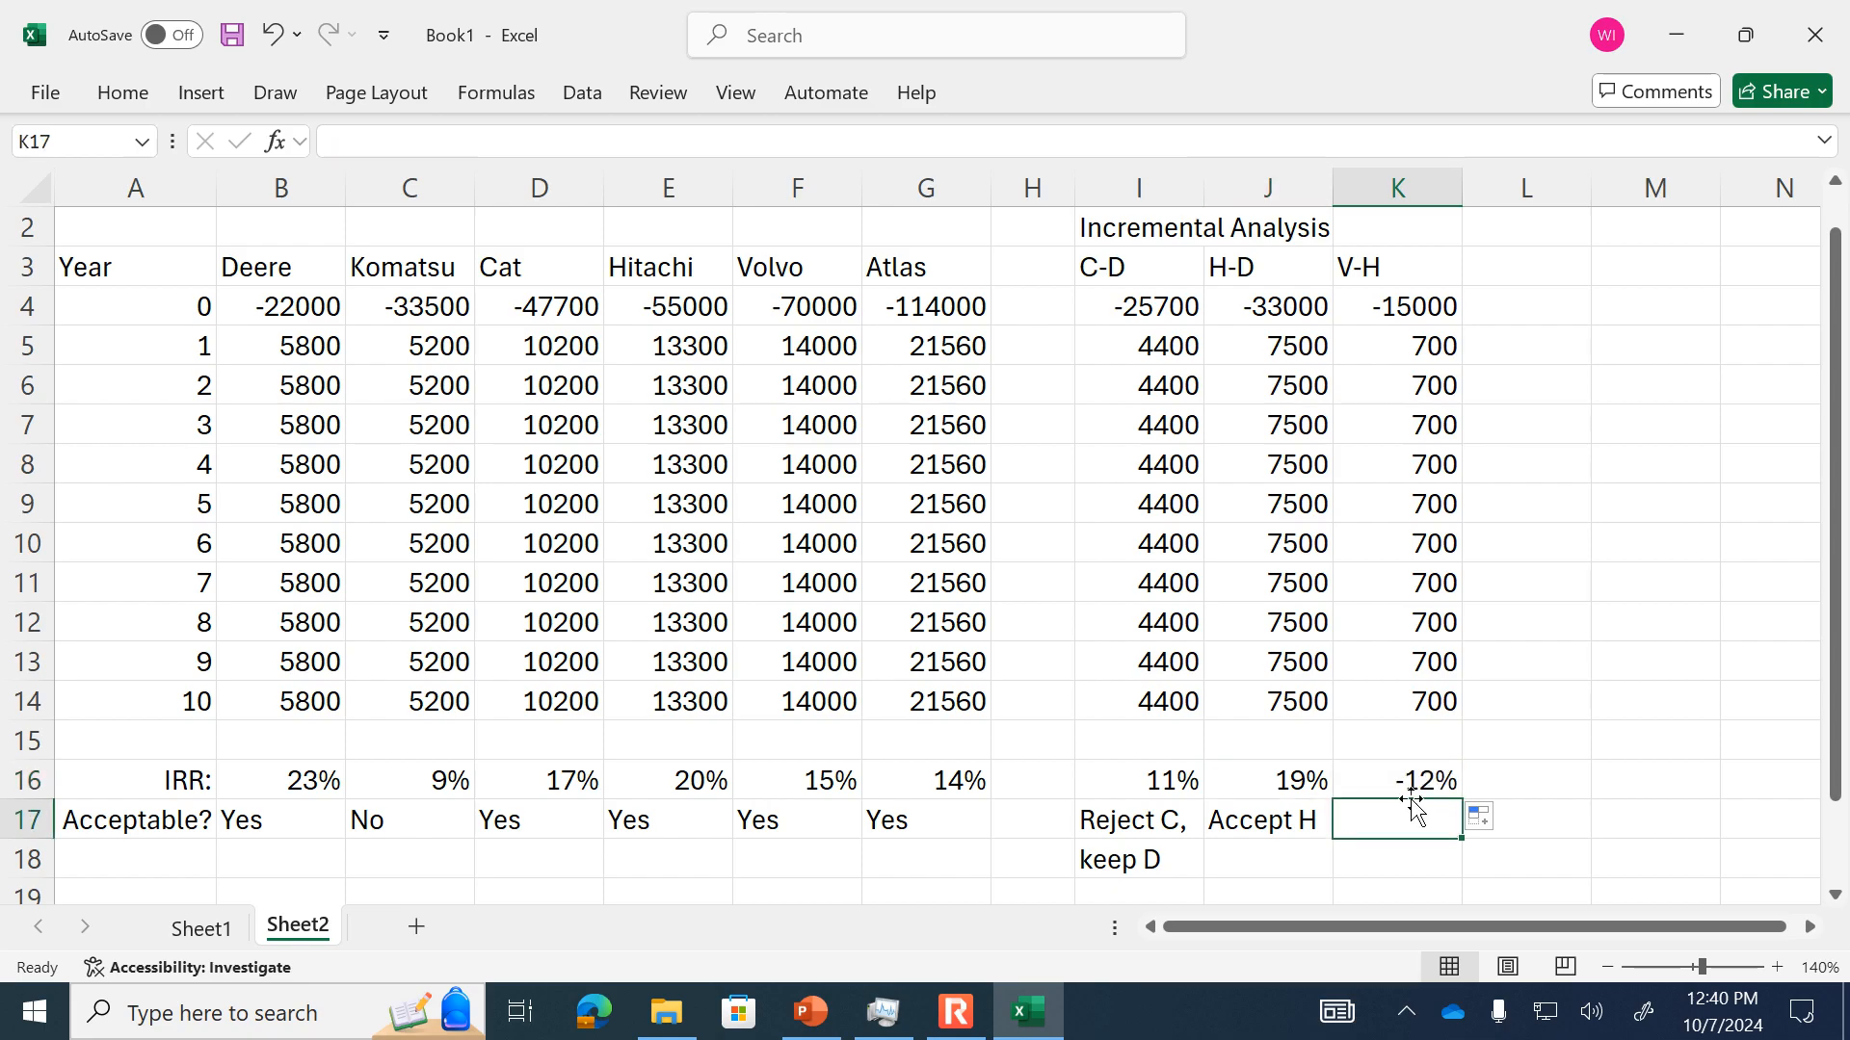
type("Reject V")
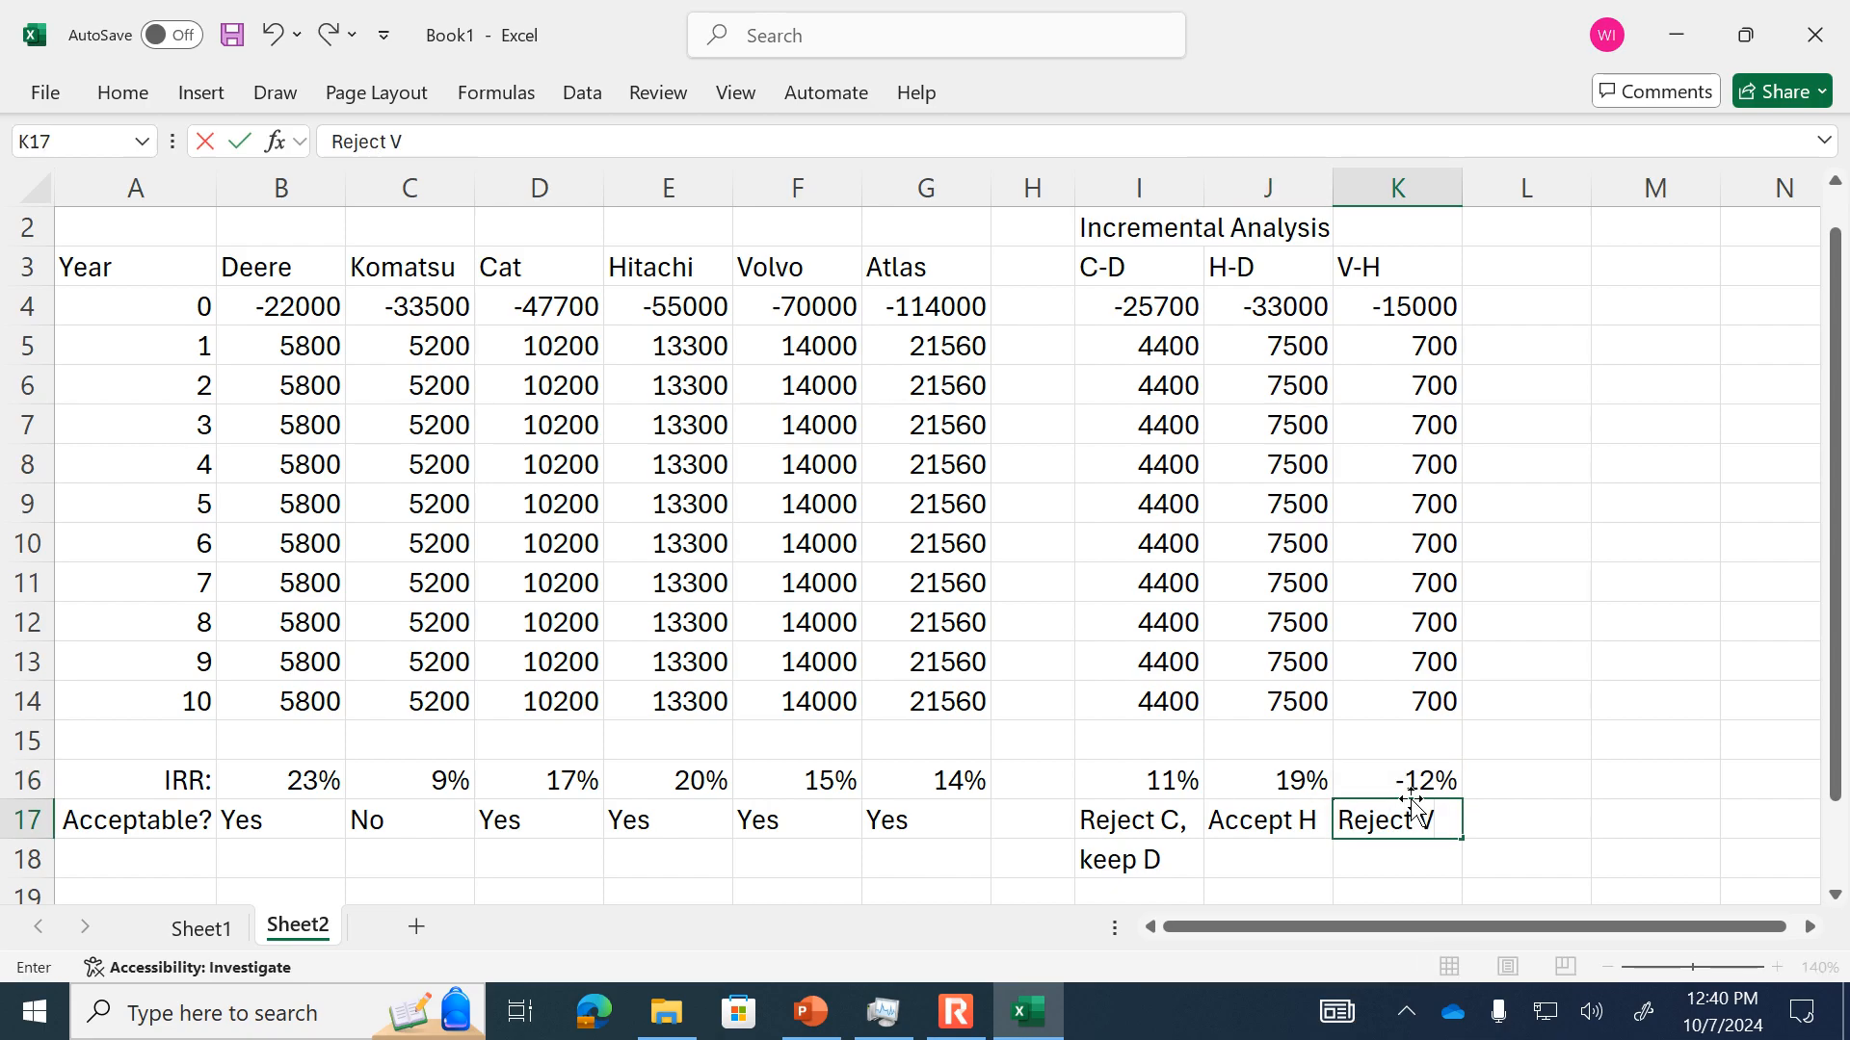
type(",")
key("Return")
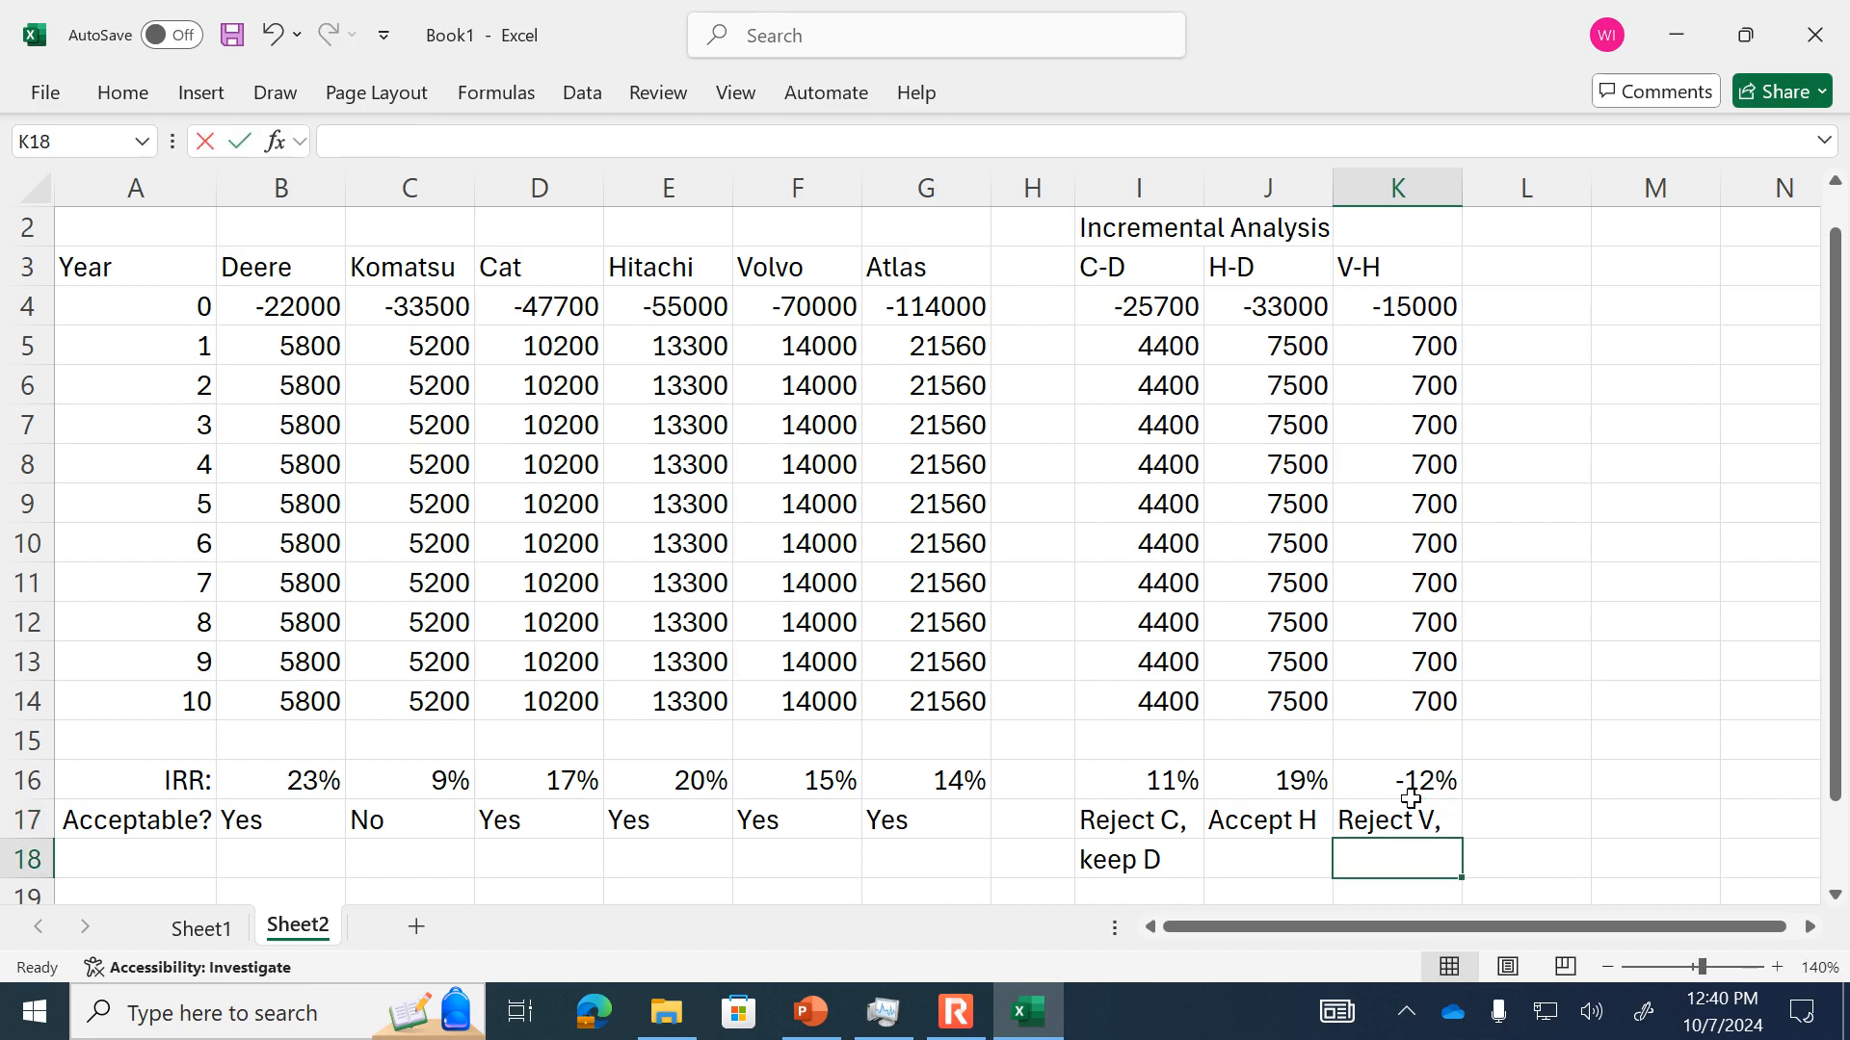
type("keep")
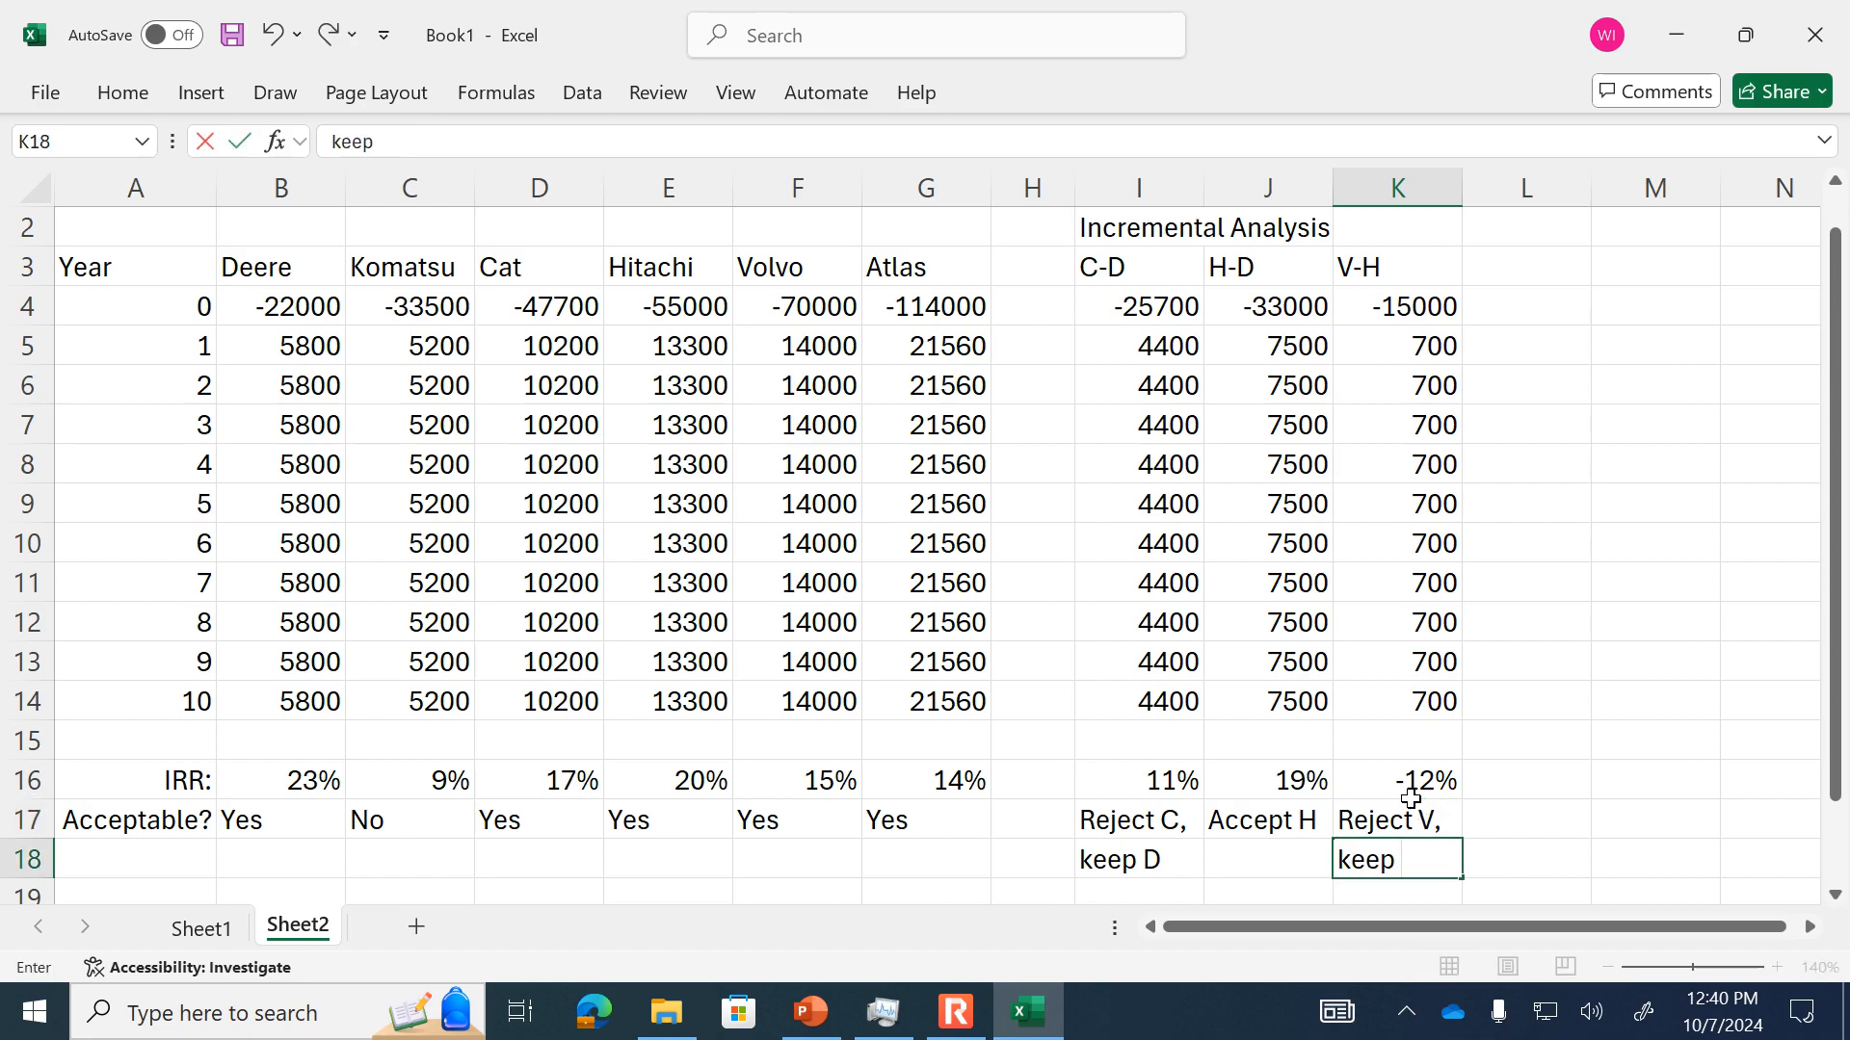
type(" H")
- Head L3 "A-H", calculate the Atlas minus Hitachi cash flow in L4 as =G4-E4 and fill it down to L14
left_click(1540, 267)
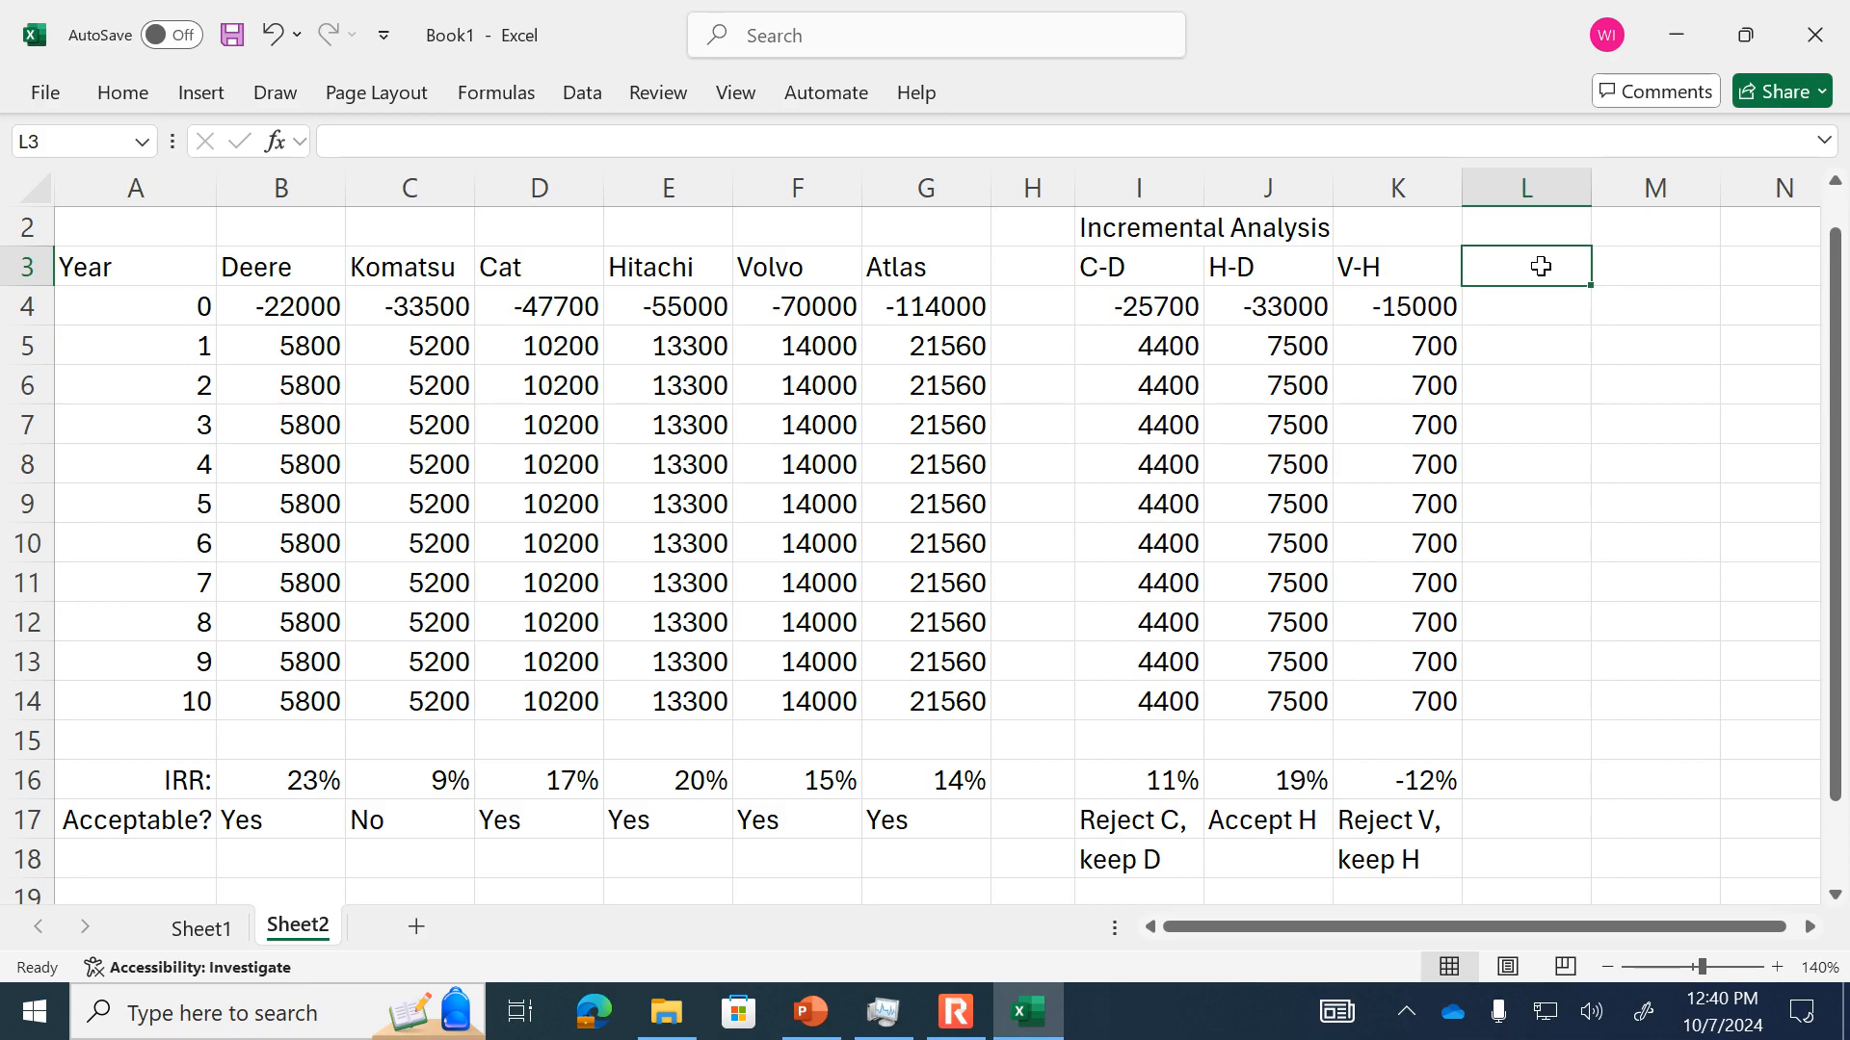
type("A-H")
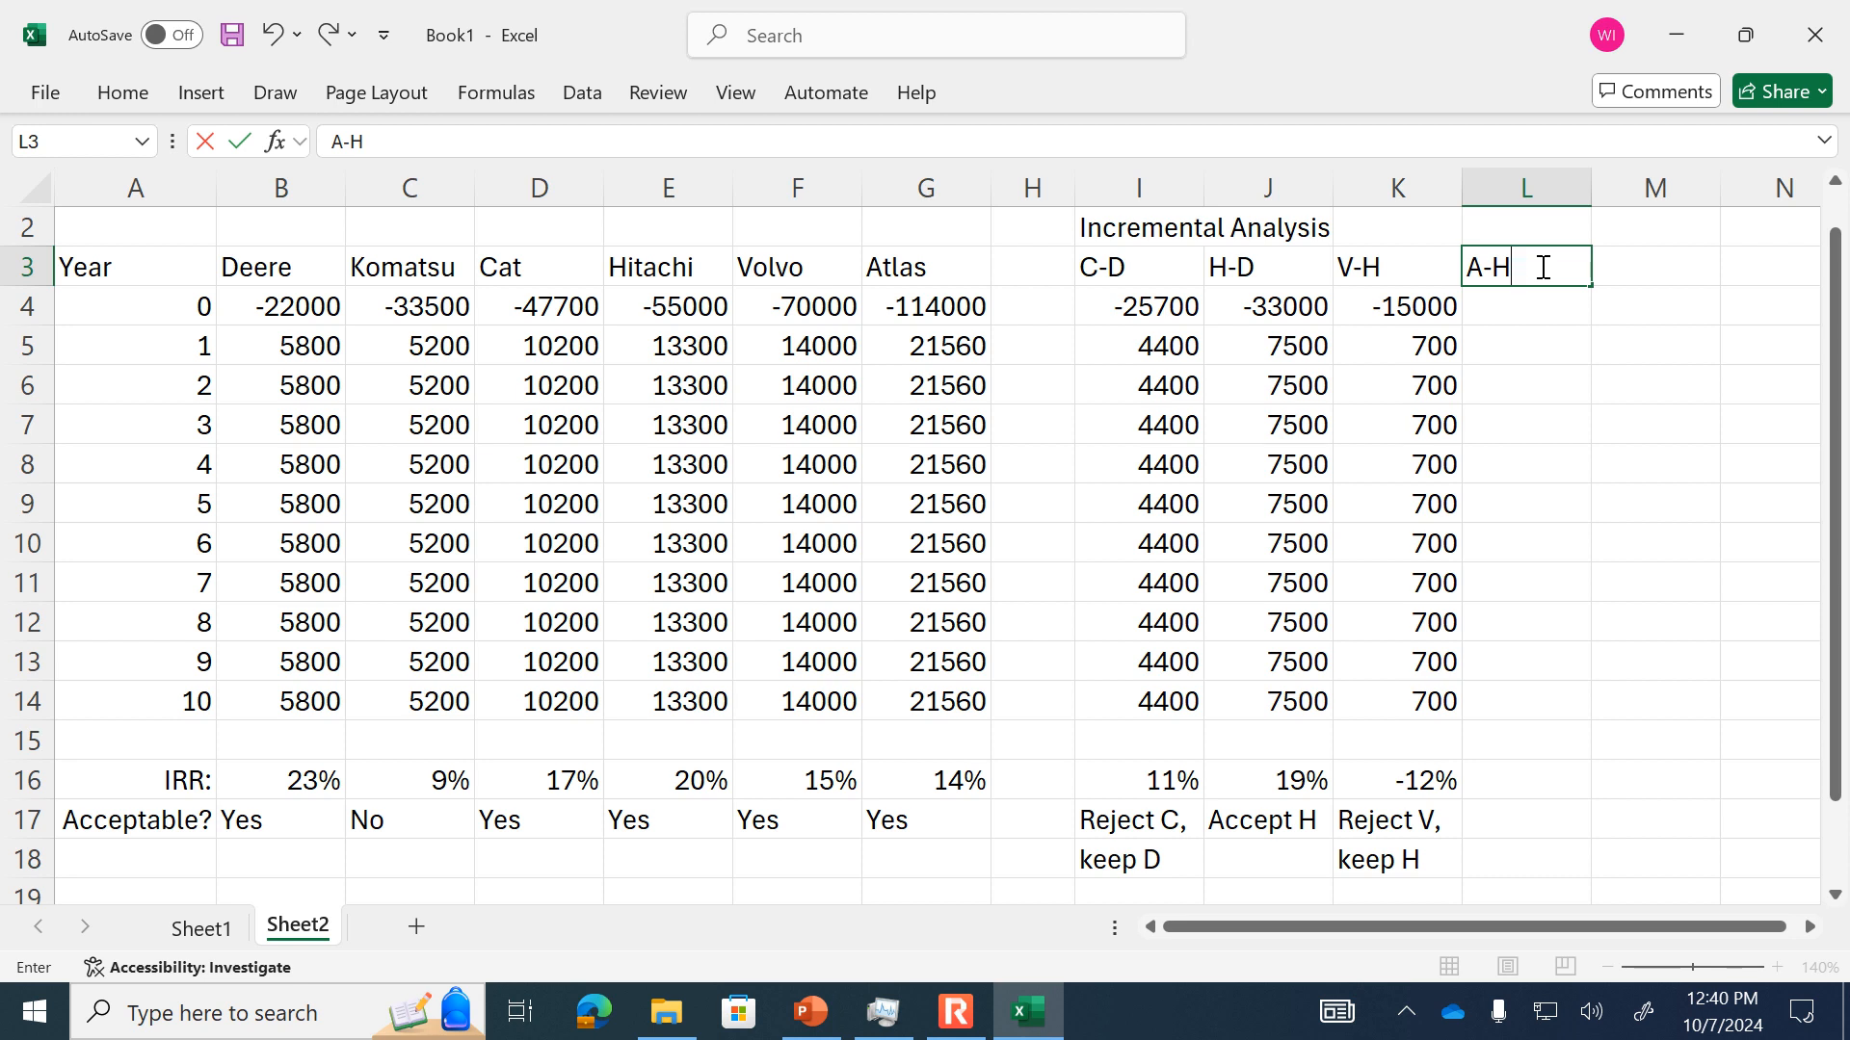
key("Return")
type("=")
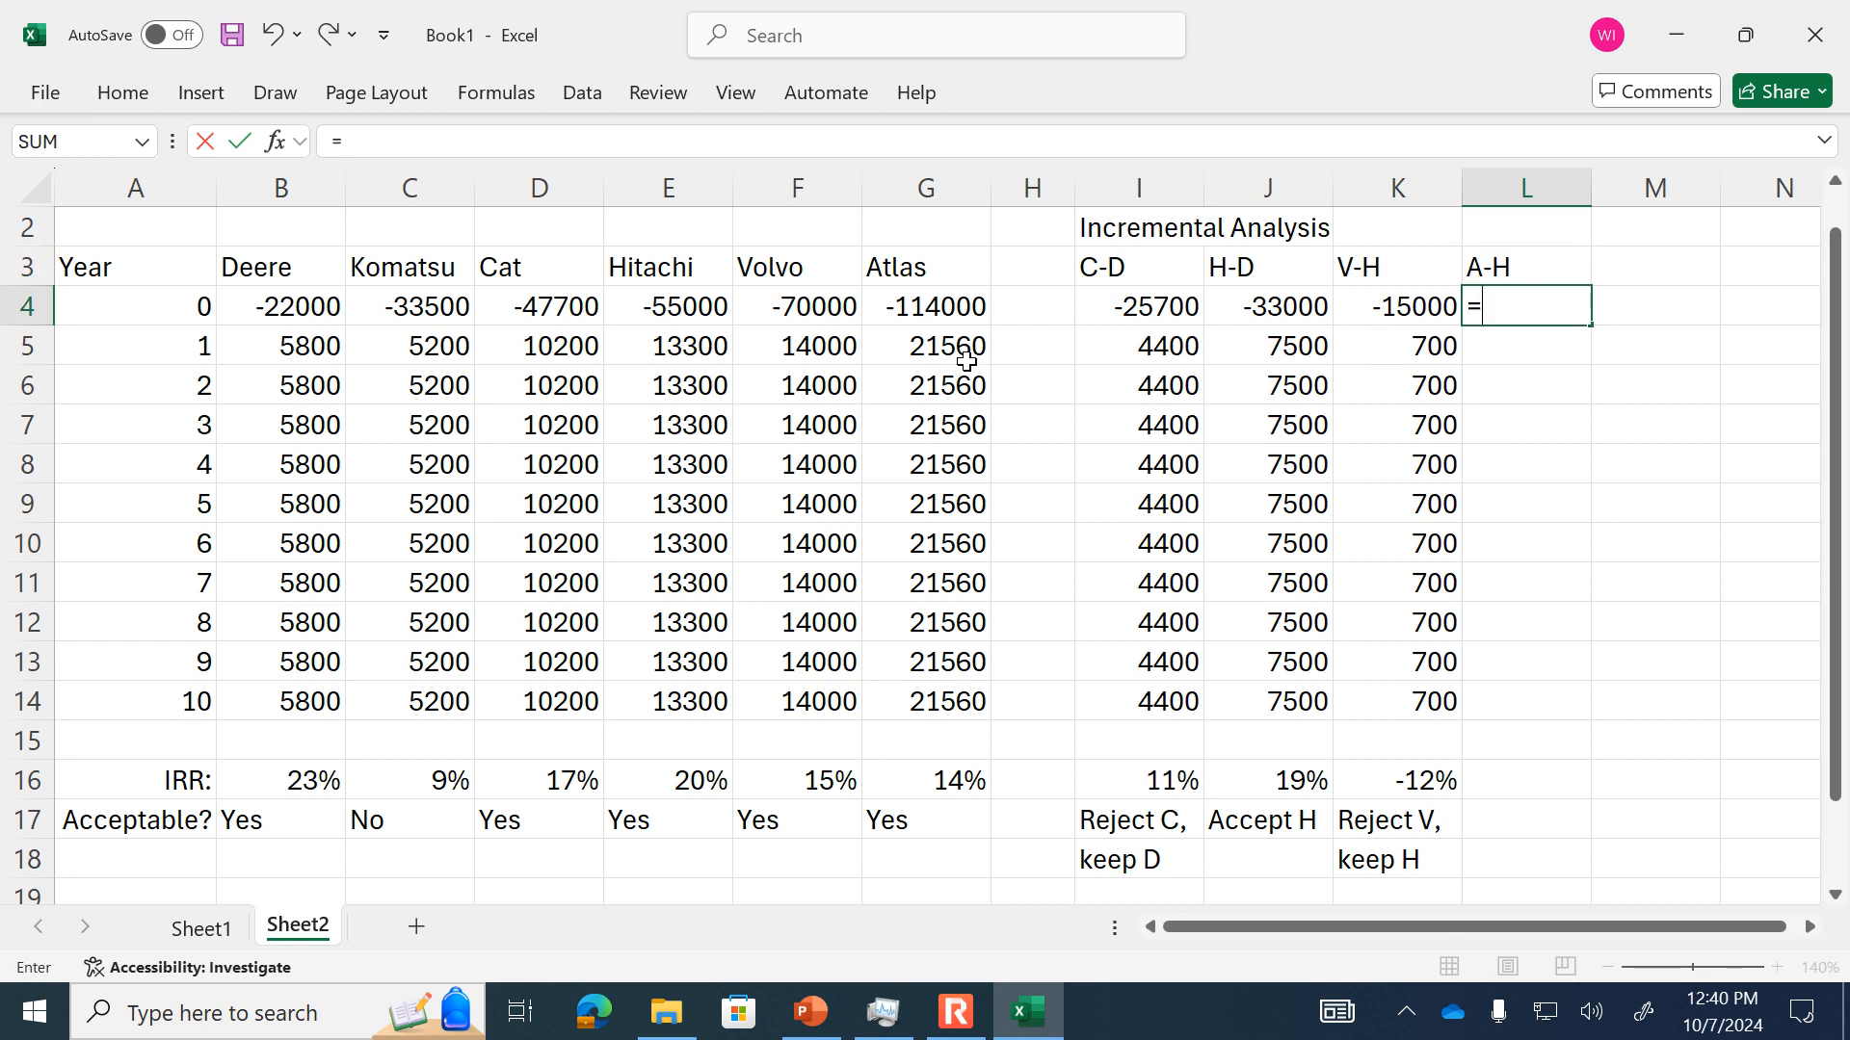
left_click(970, 305)
type("-")
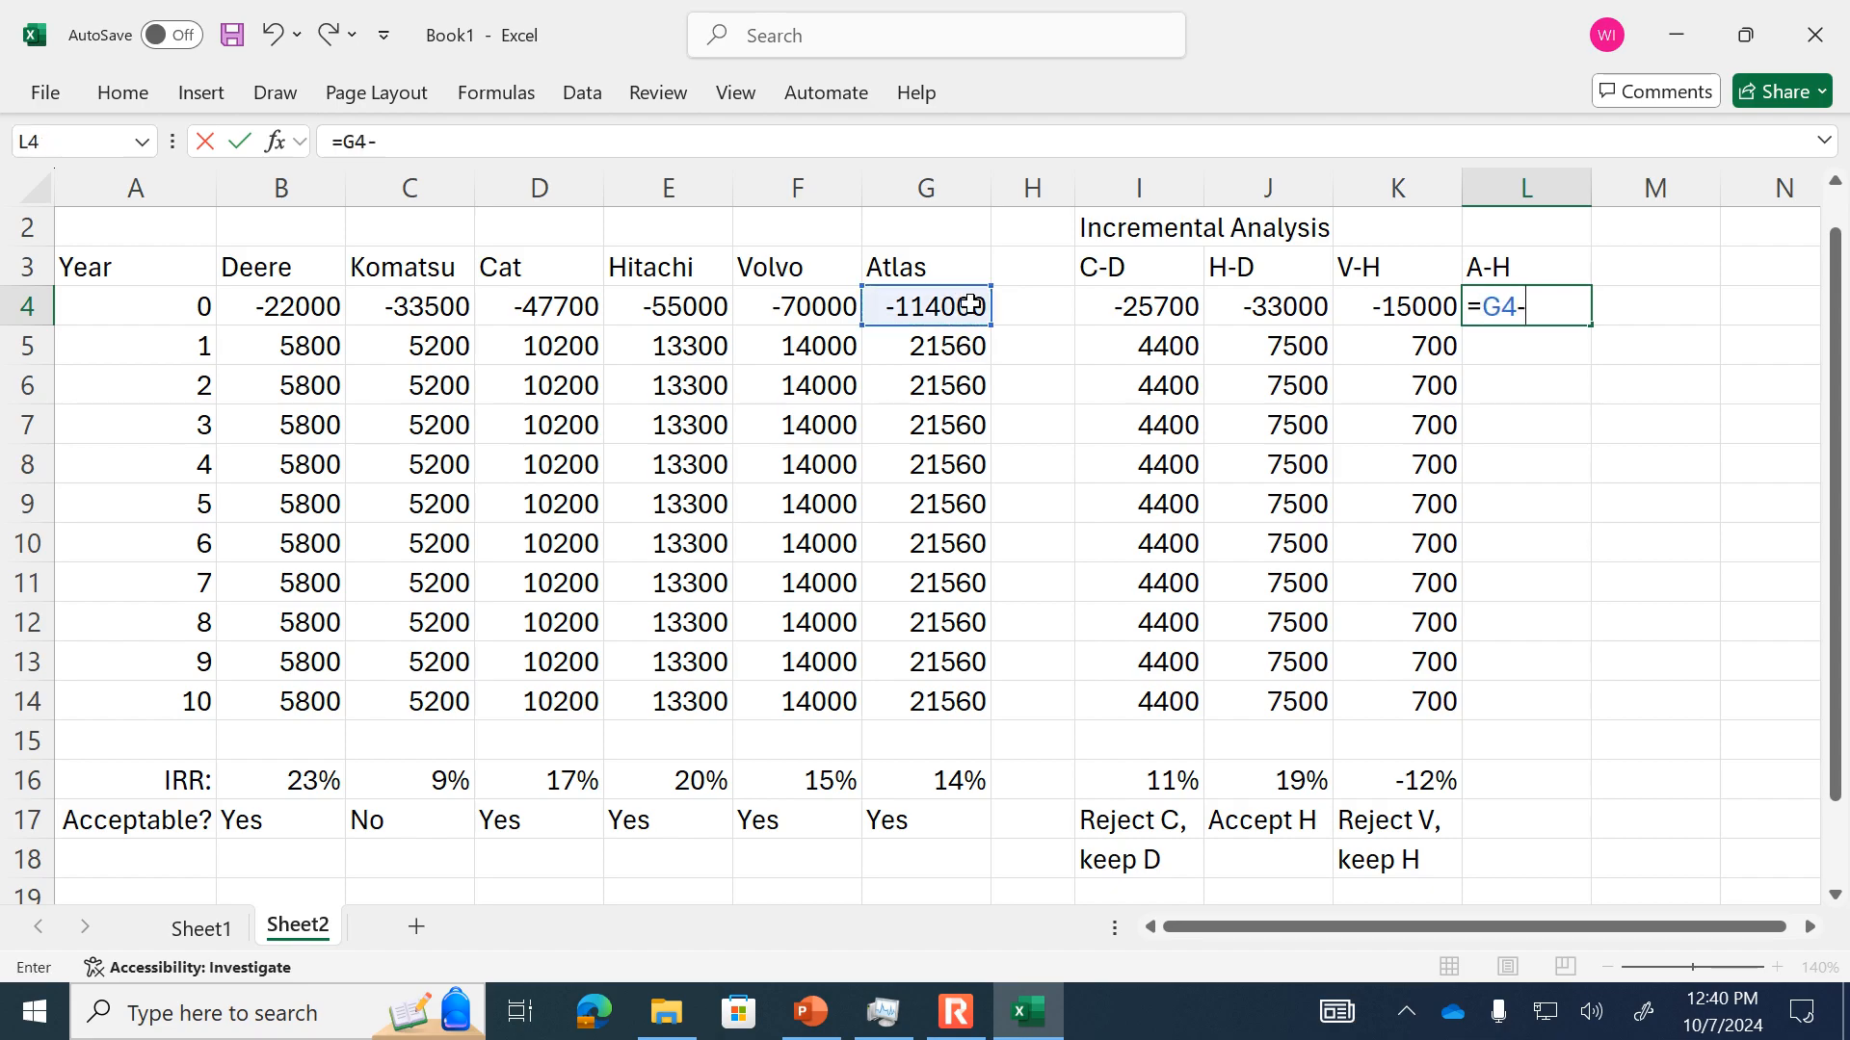
left_click(688, 305)
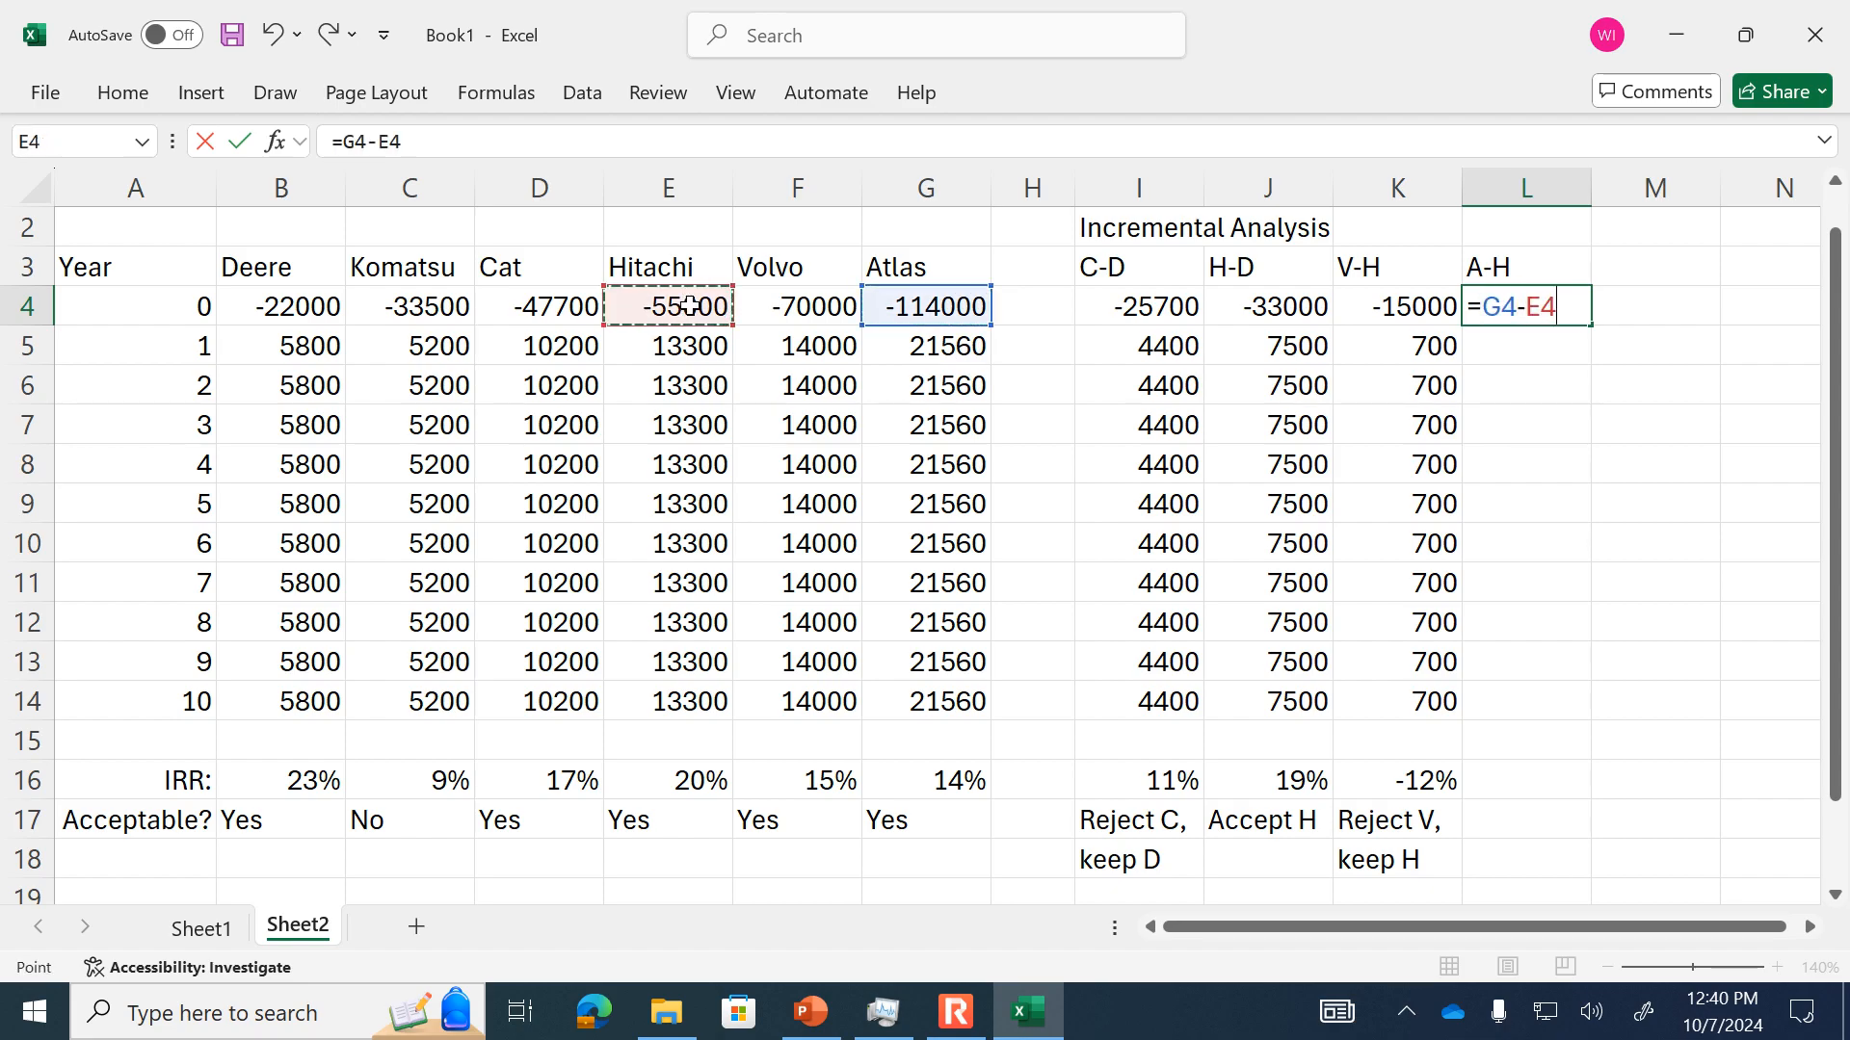
key("Return")
left_click(1546, 305)
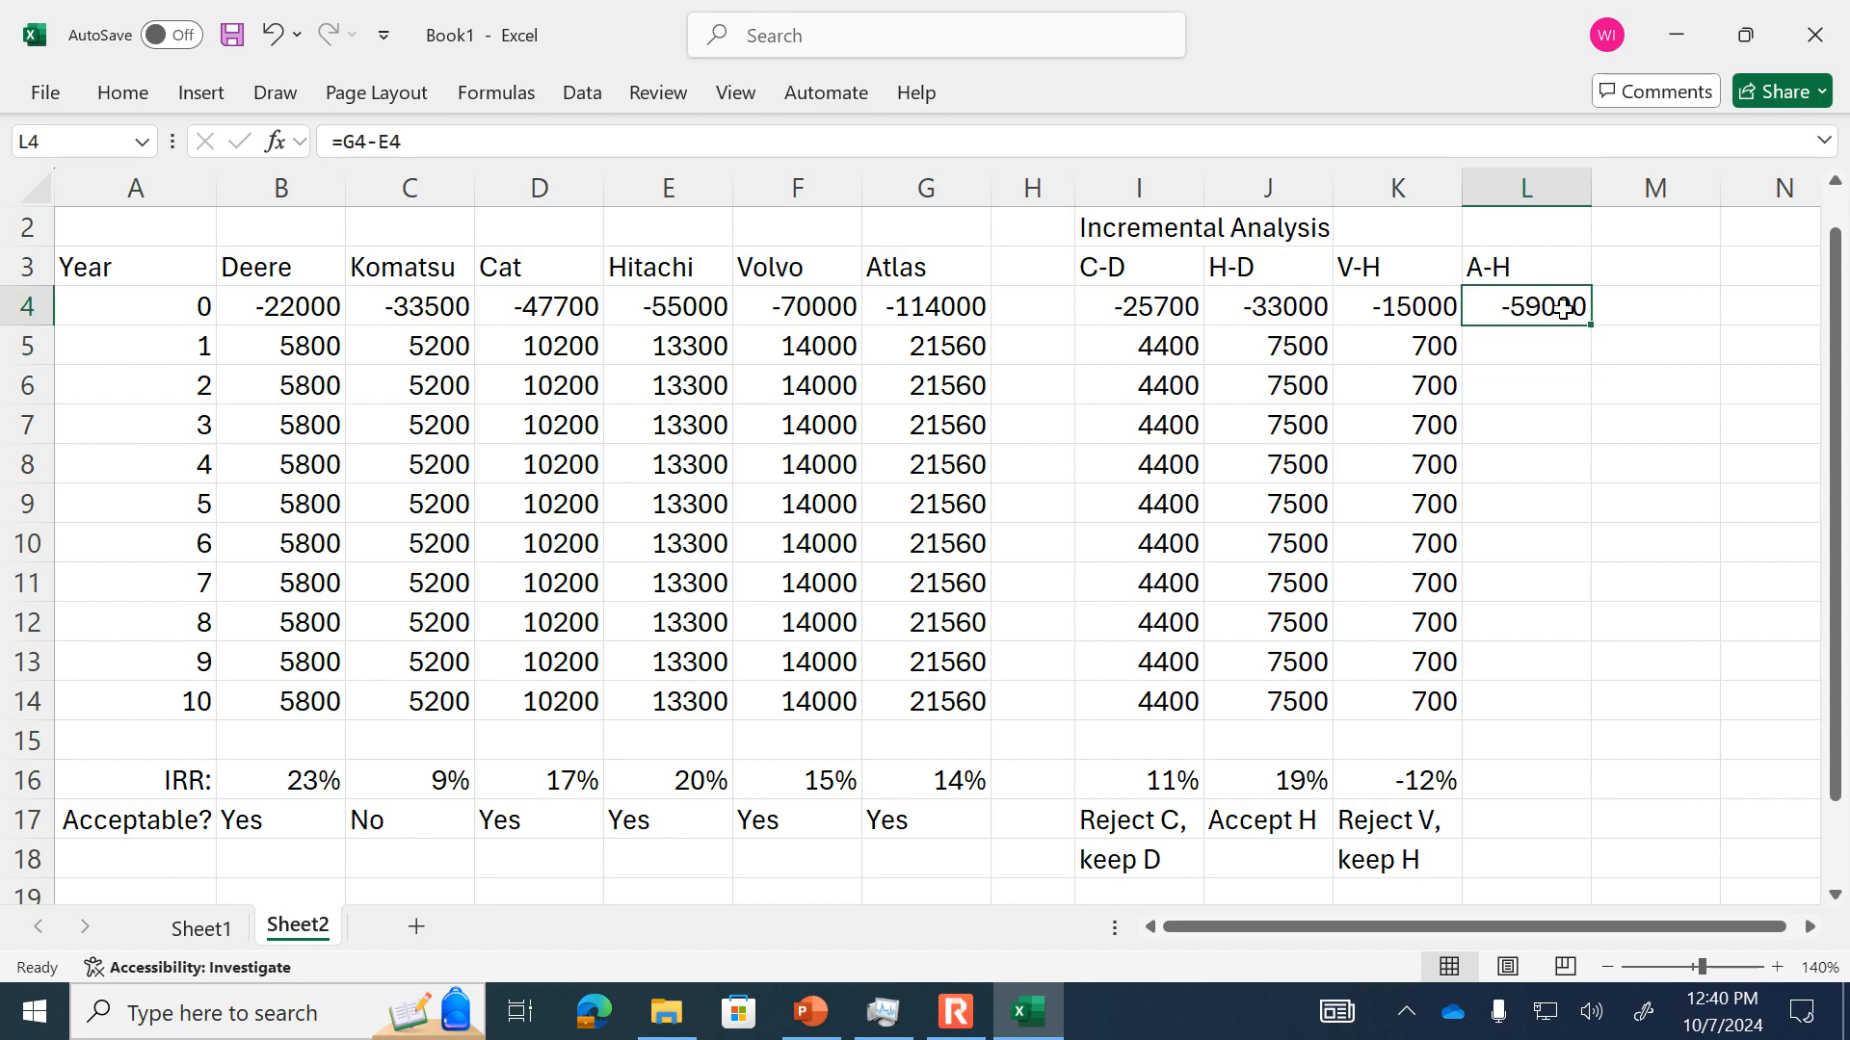
left_click_drag(1595, 326, 1564, 707)
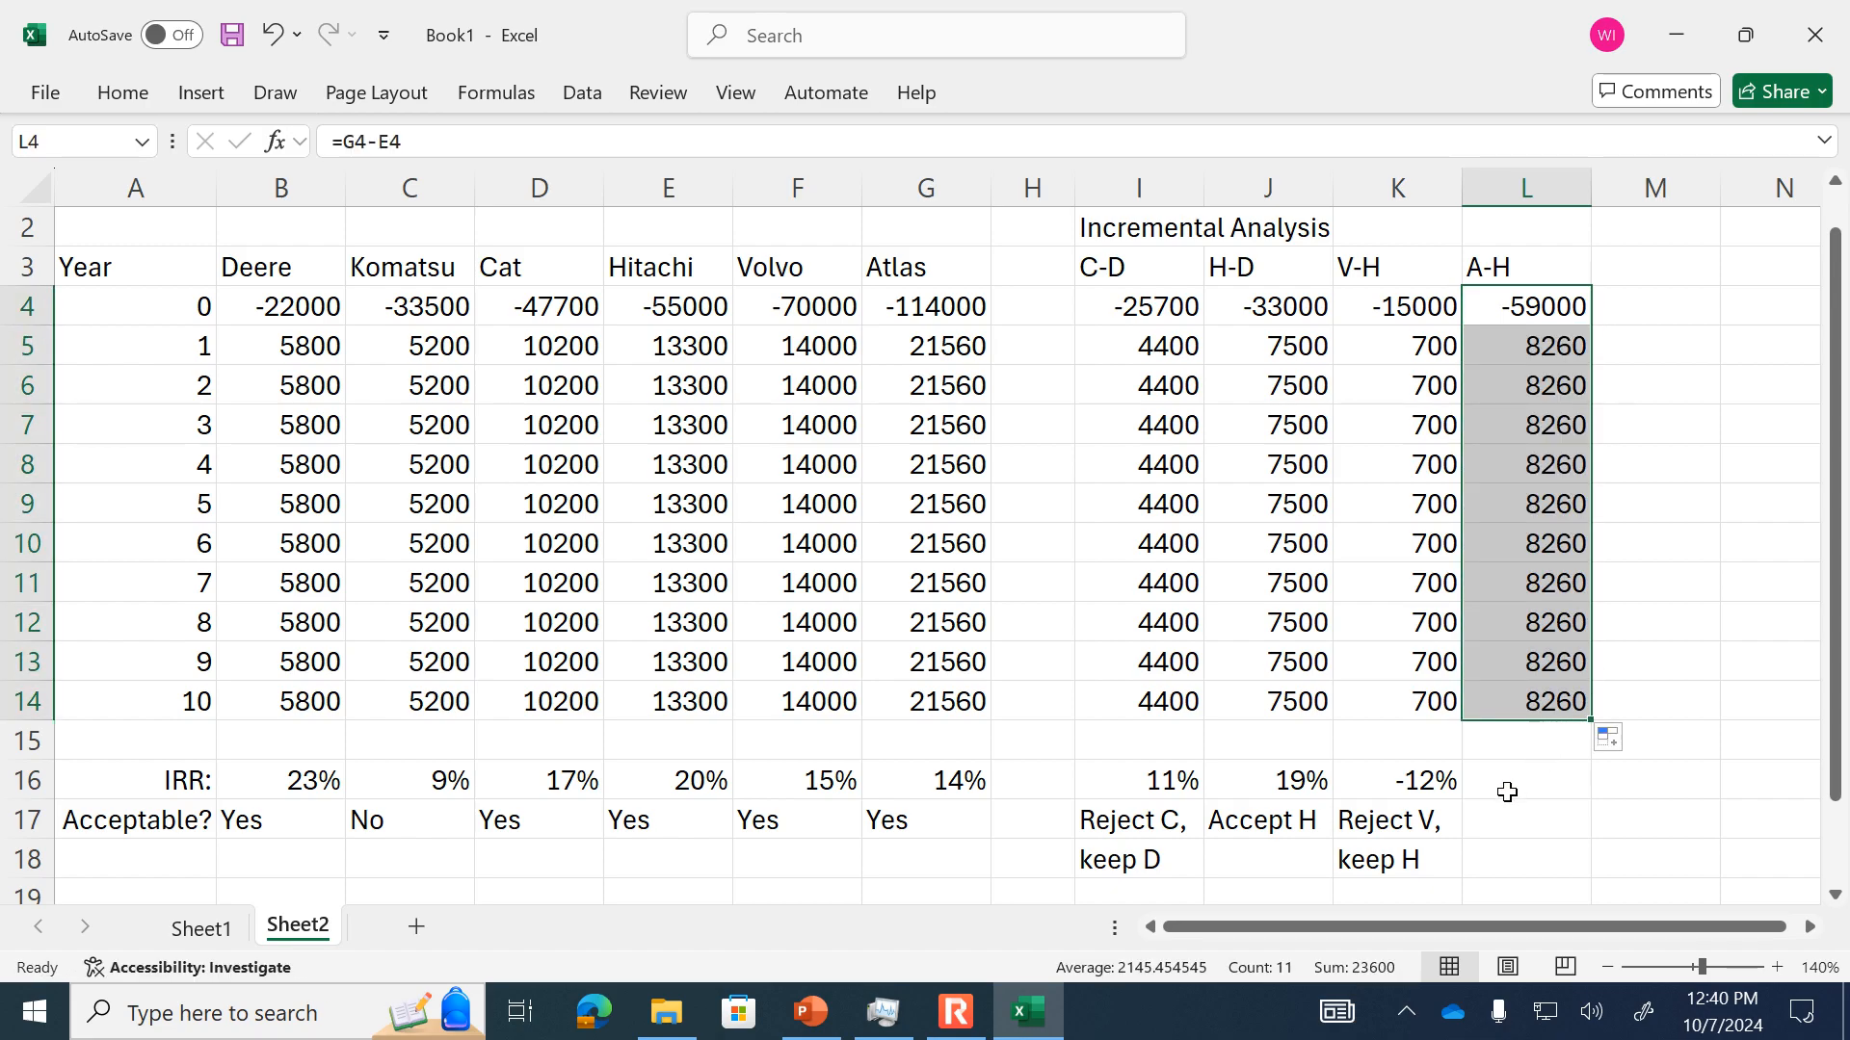
- Copy the IRR formula from K16 to L16 and note the A-H decision as "Reject A," in L17 and "keep H" in L18
left_click(1445, 788)
left_click_drag(1465, 798, 1529, 824)
left_click(1529, 824)
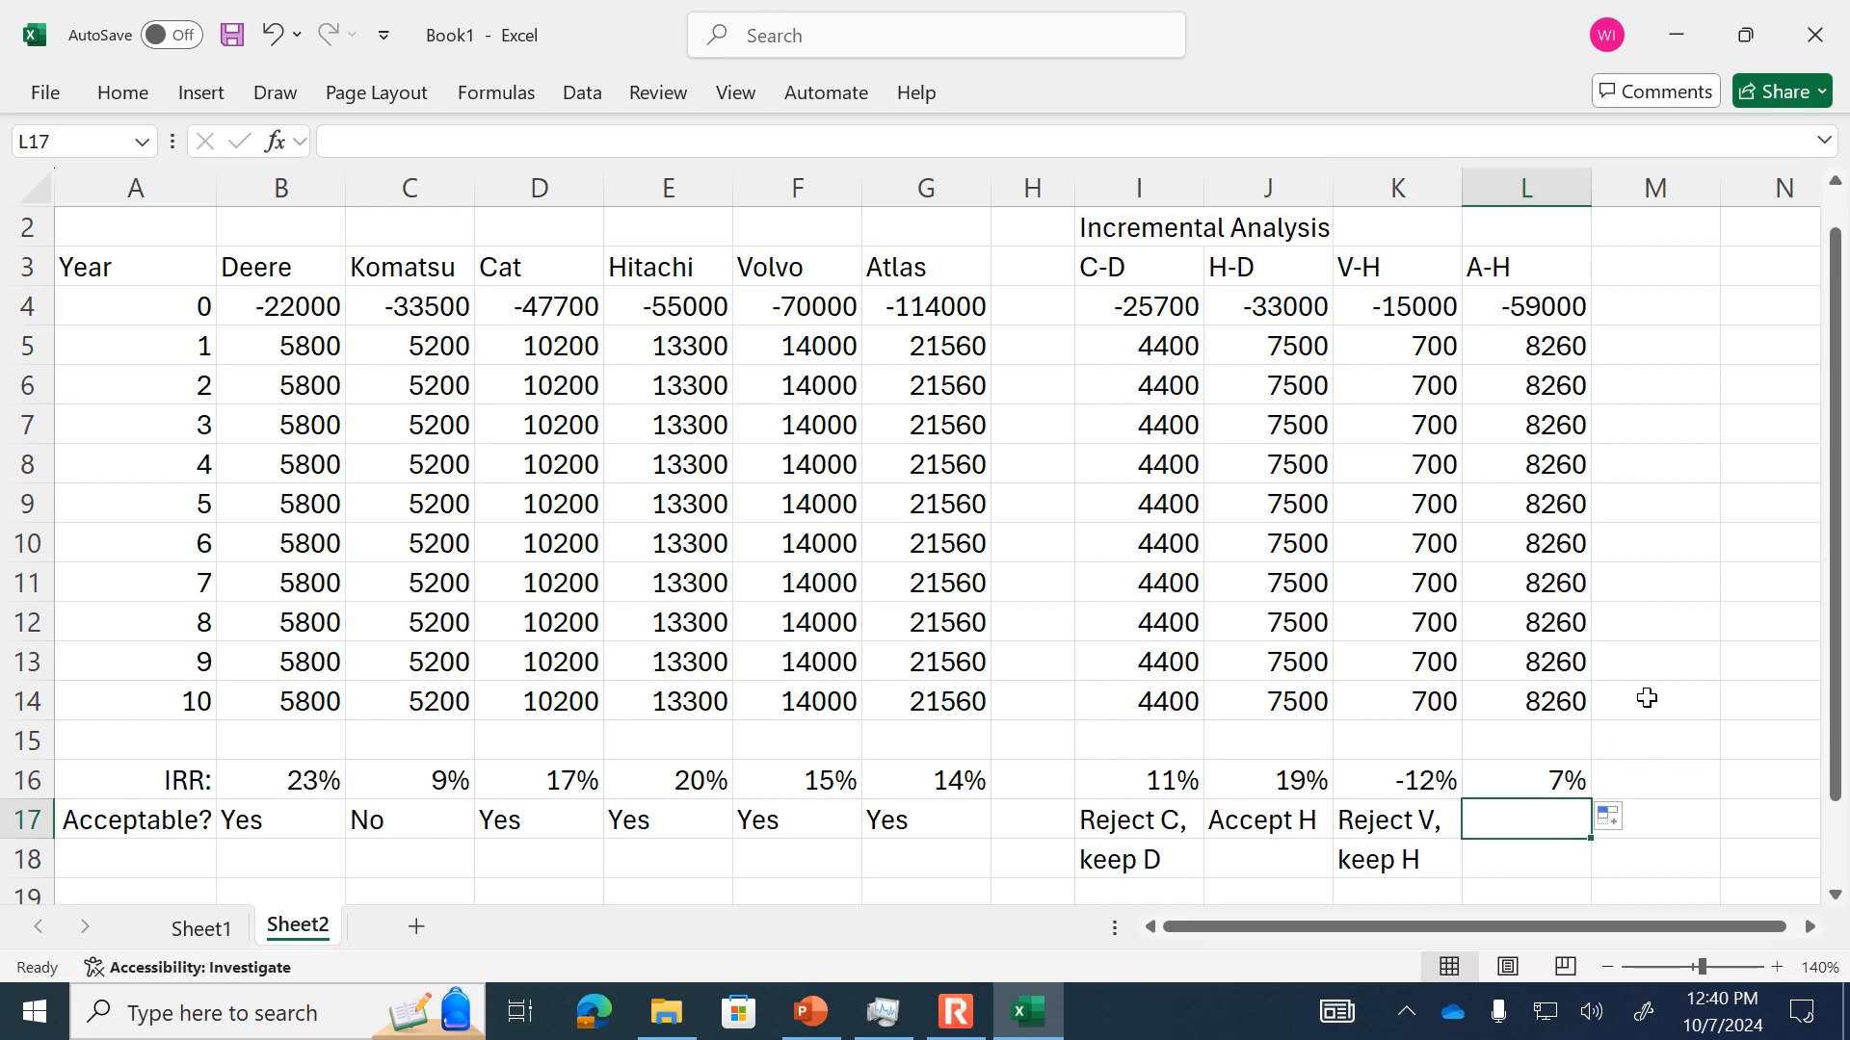
scroll(1640, 694, "up", 1)
scroll(1638, 688, "down", 1)
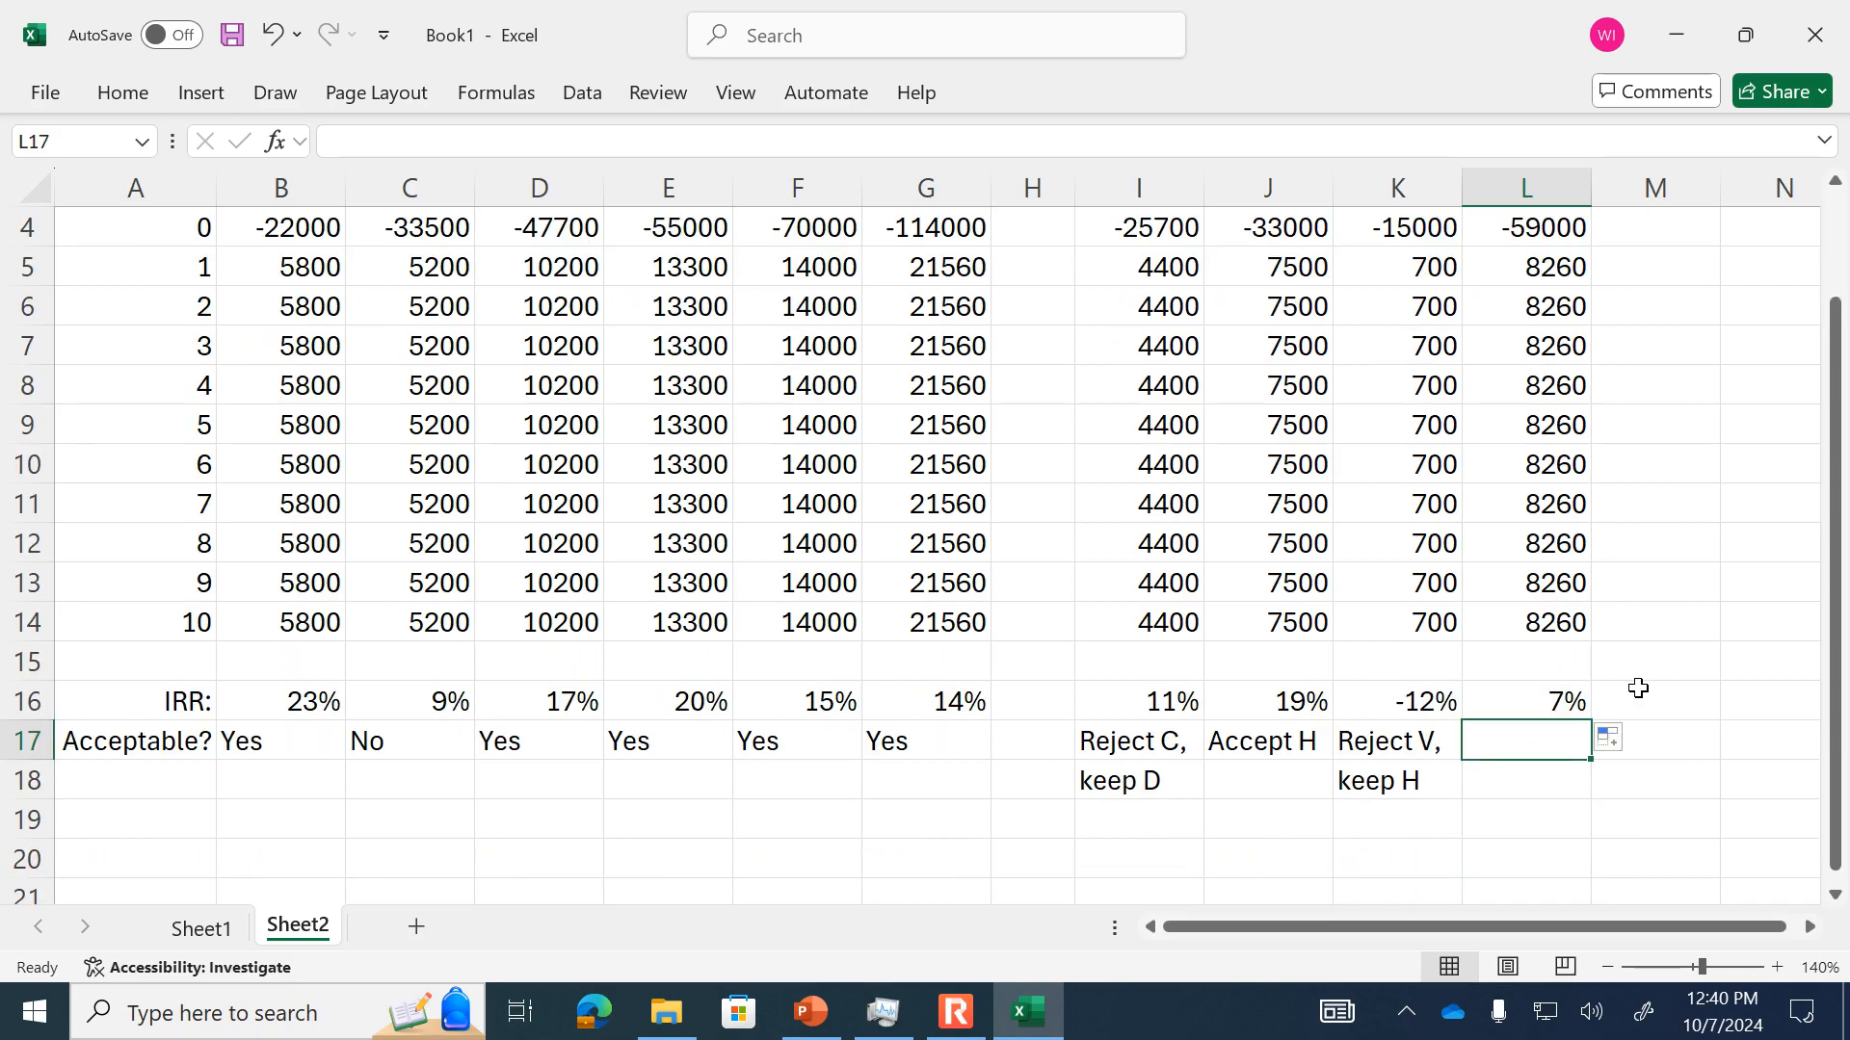
scroll(1638, 688, "up", 1)
type("Reject A,")
key("Return")
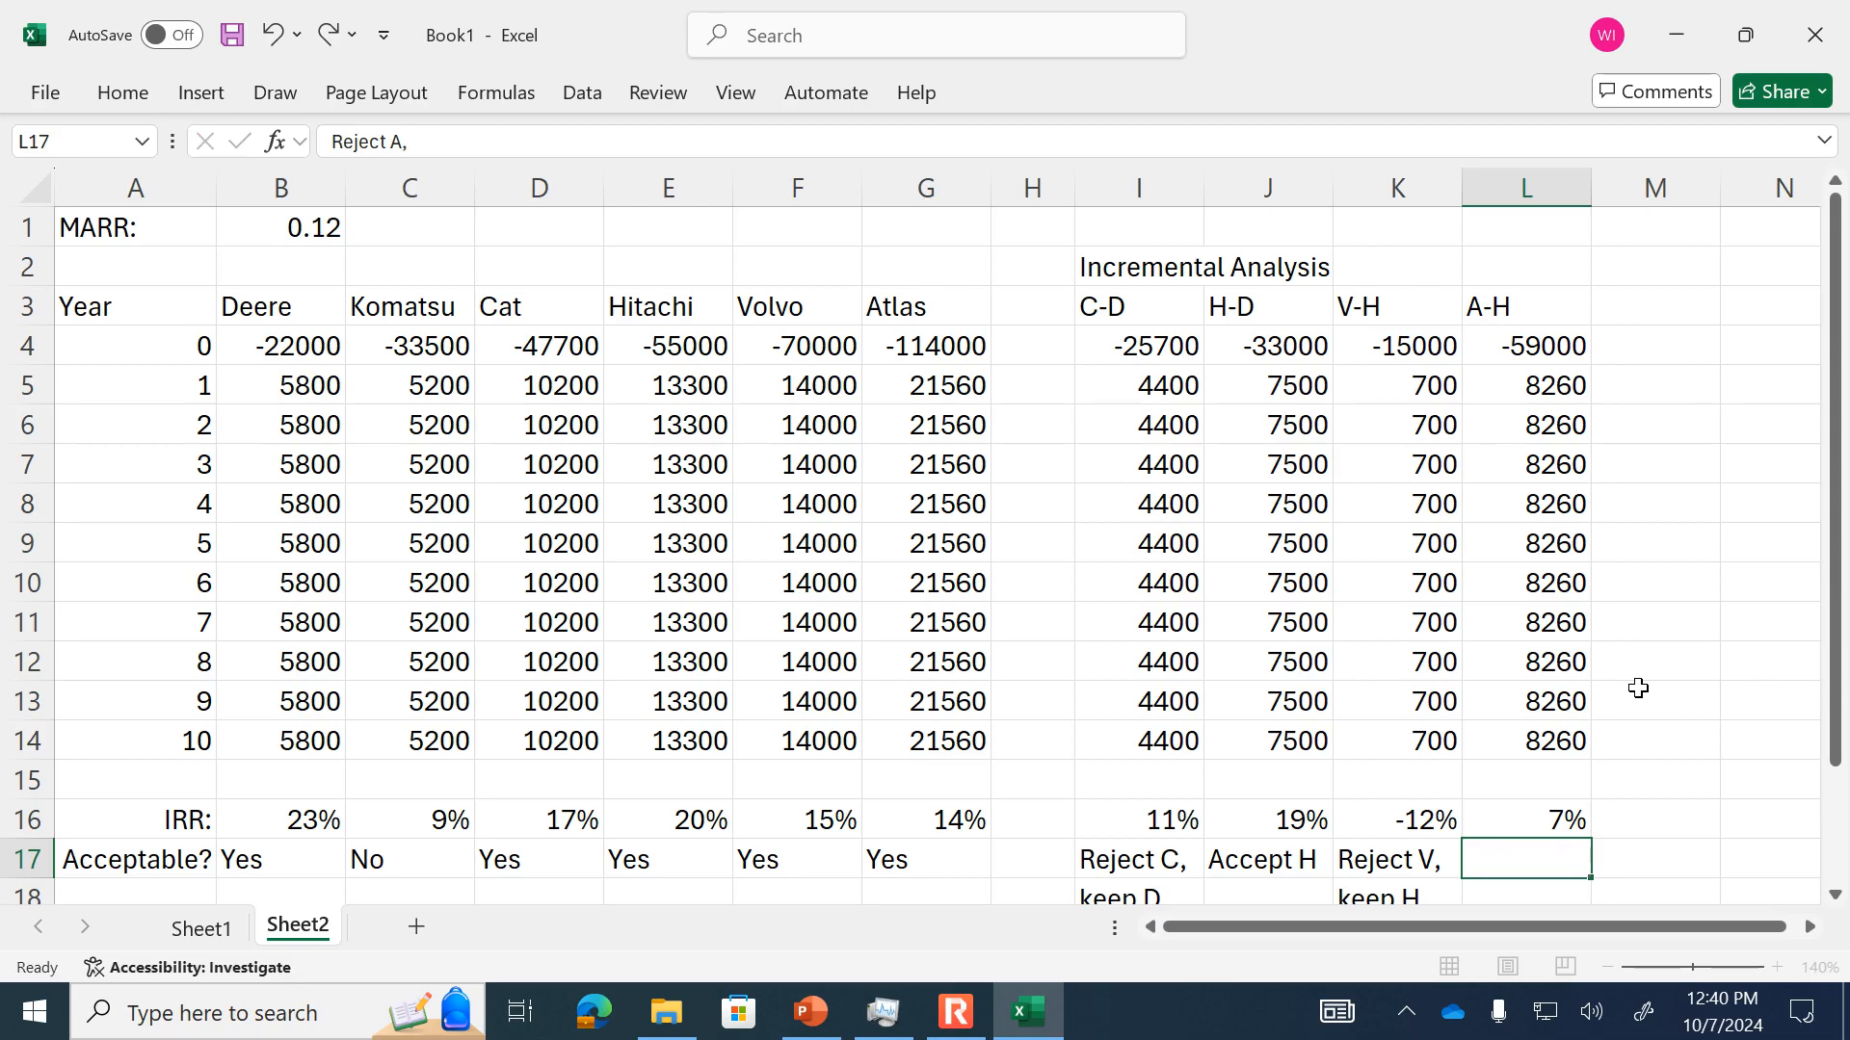
type("keep H")
key("Return")
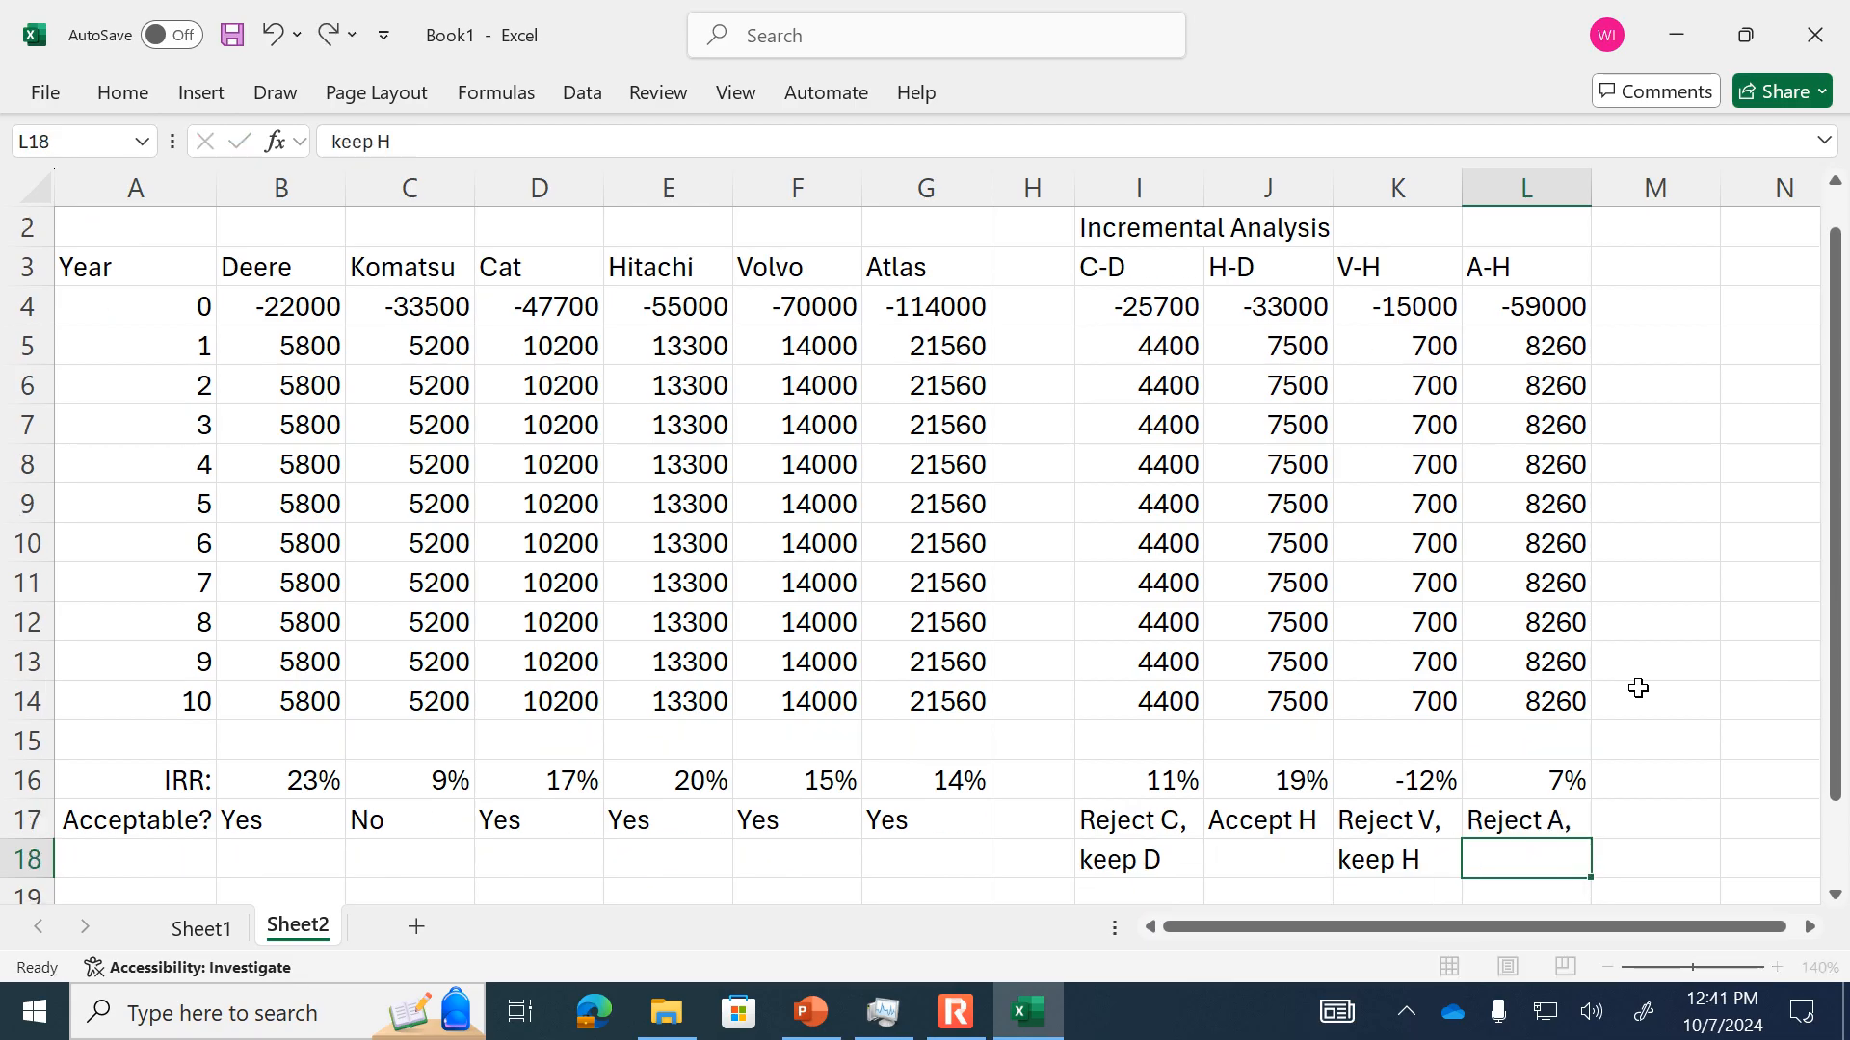
- Enter the first line of the conclusion in I19: "The Hitachi is the best option, because the delta IRR for"
key("Left")
key("Left")
key("Left")
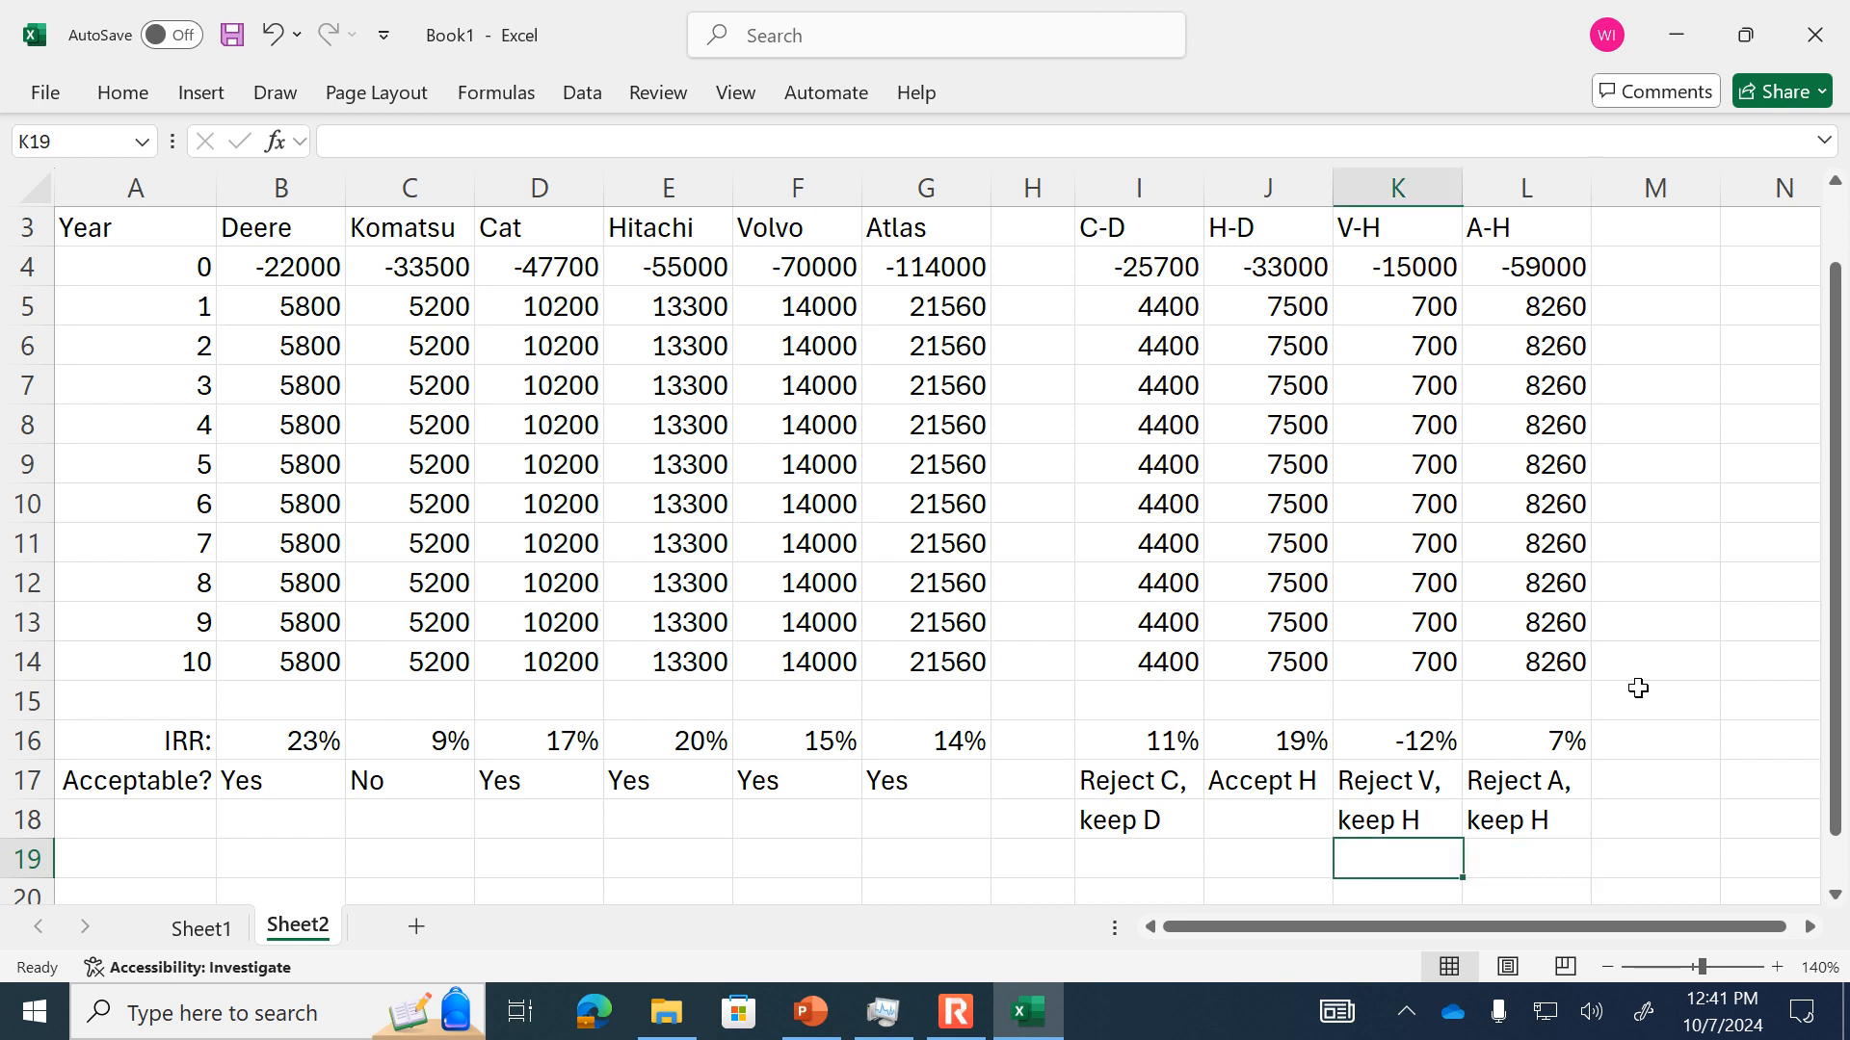
type("The")
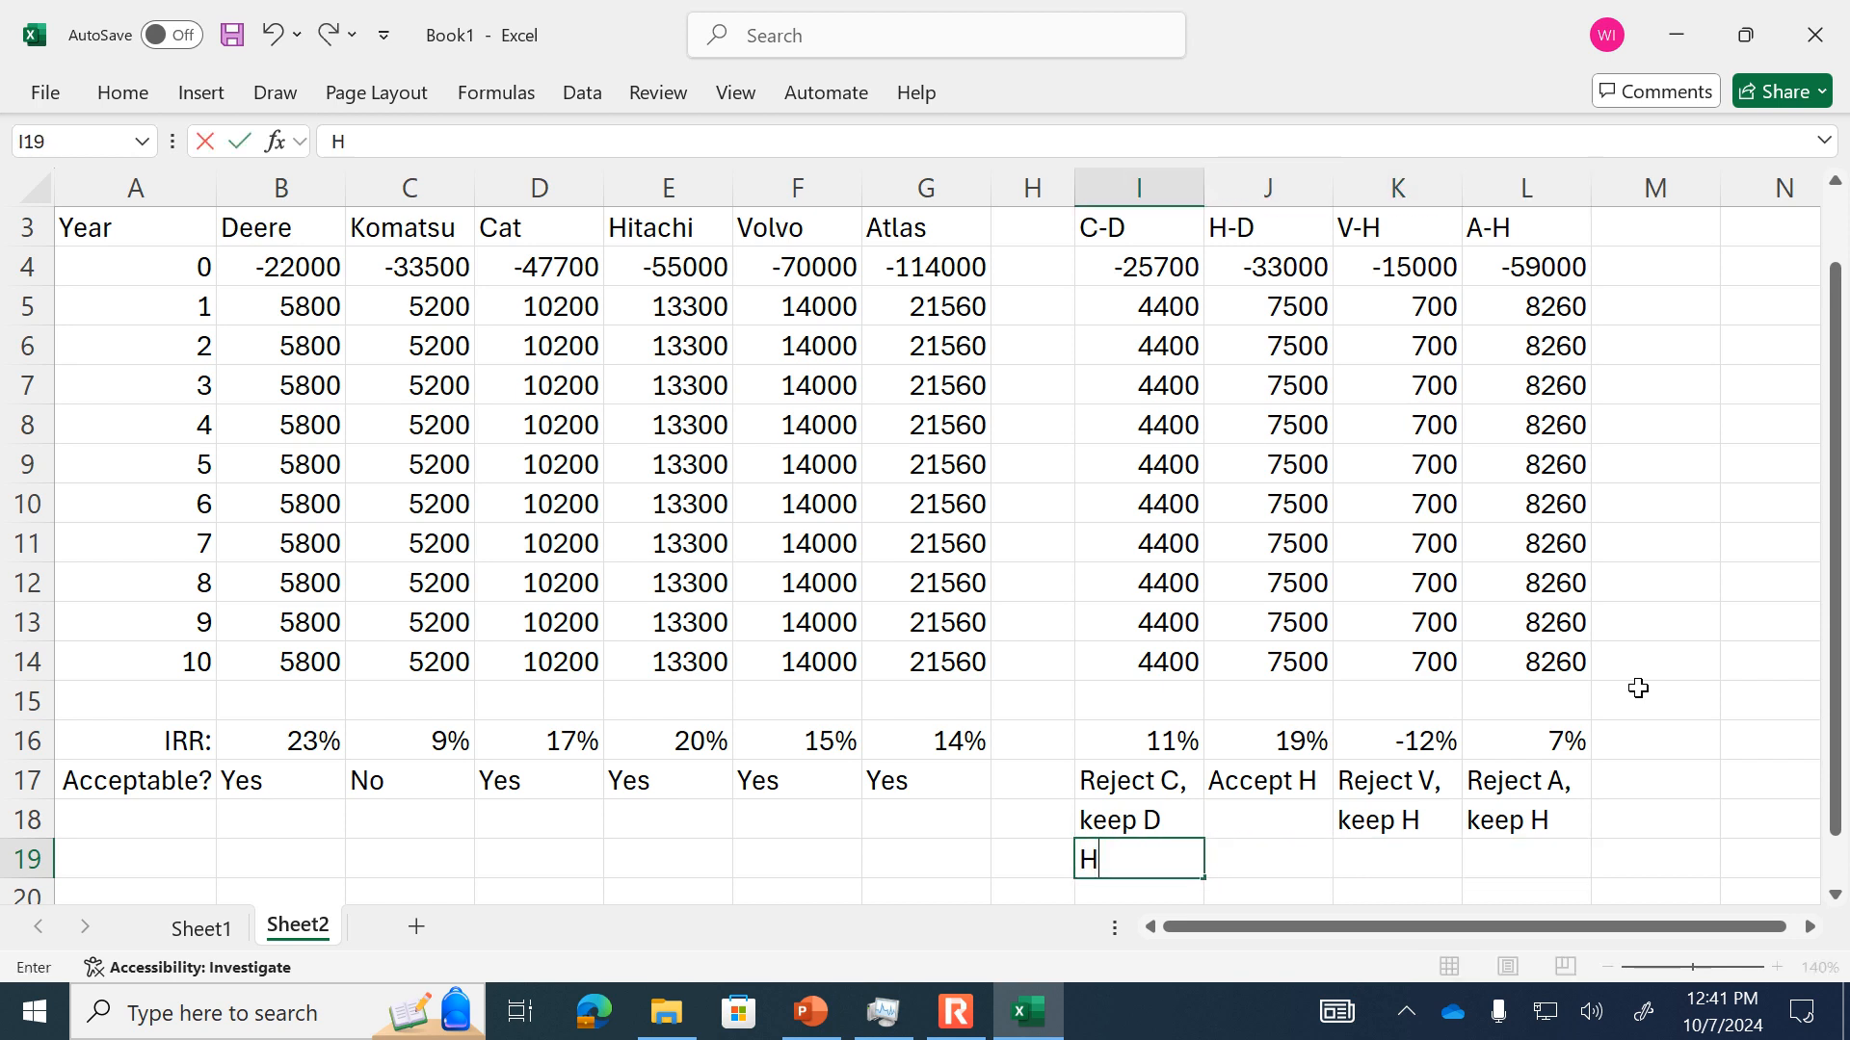
type(" Hitac")
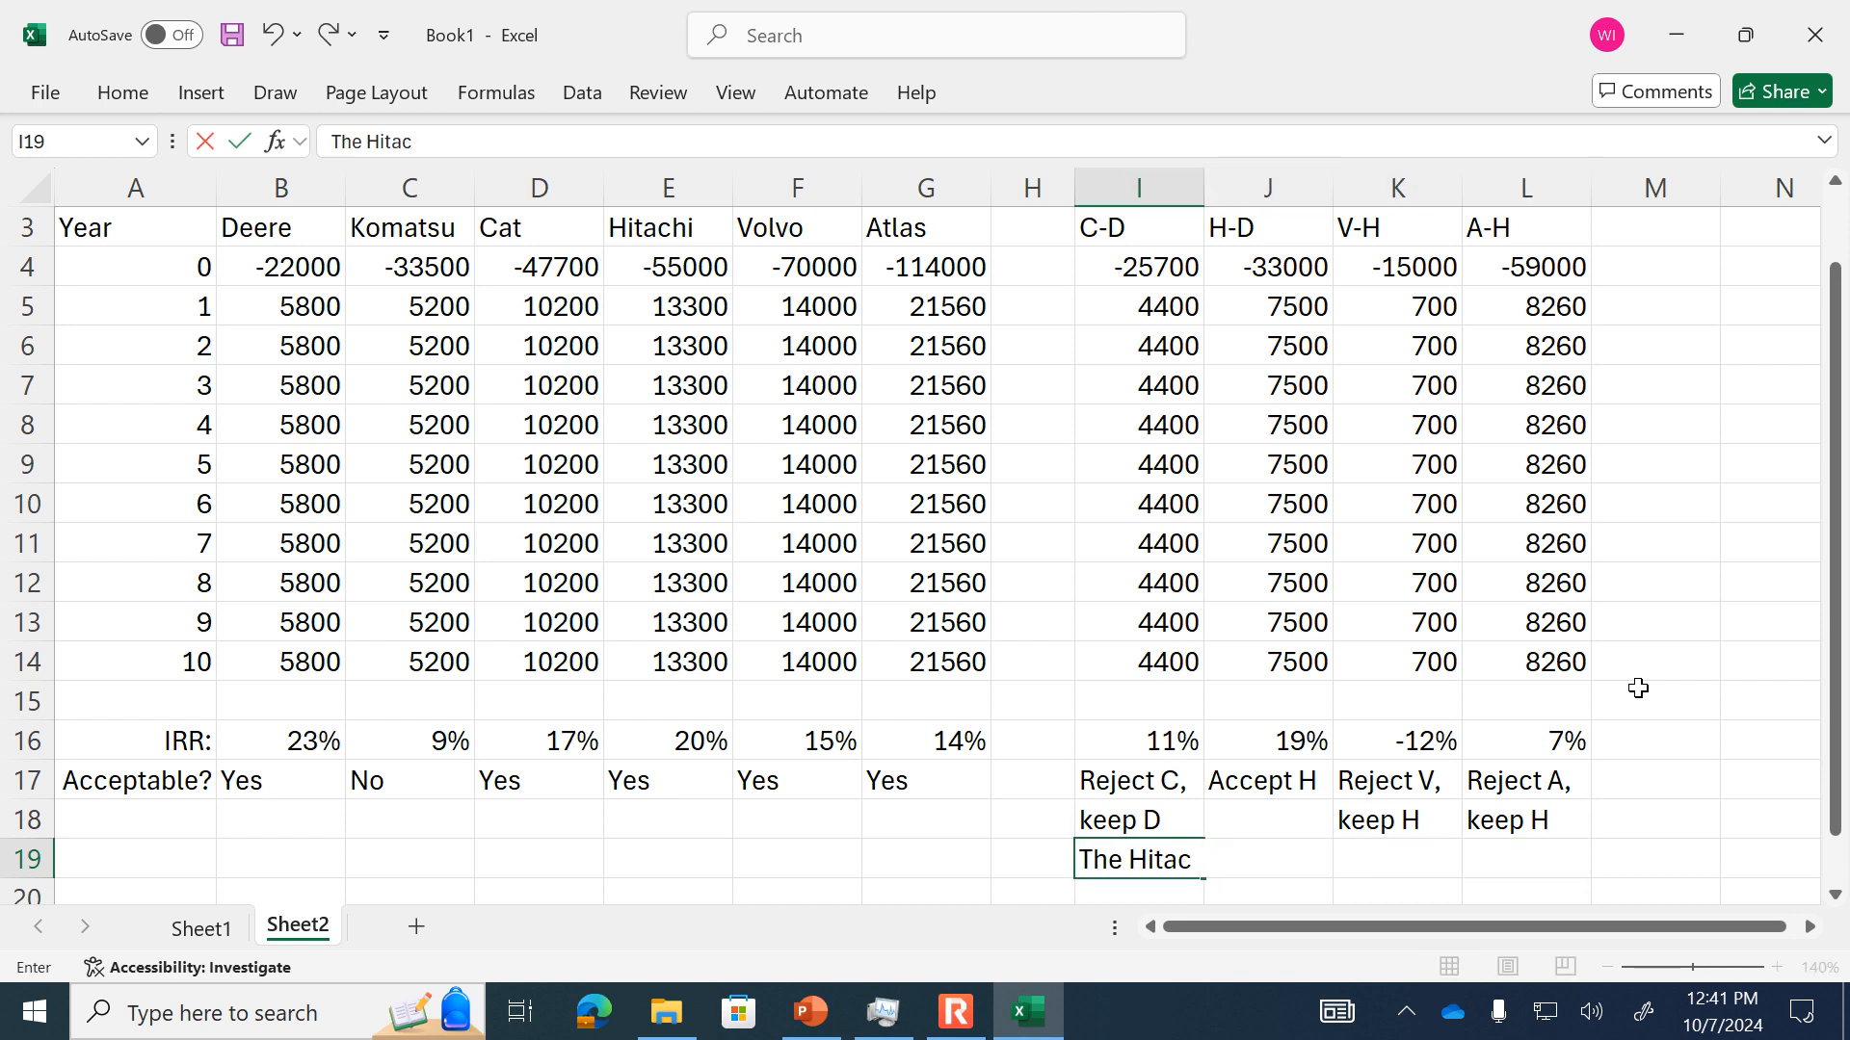
type("hi is the best opt")
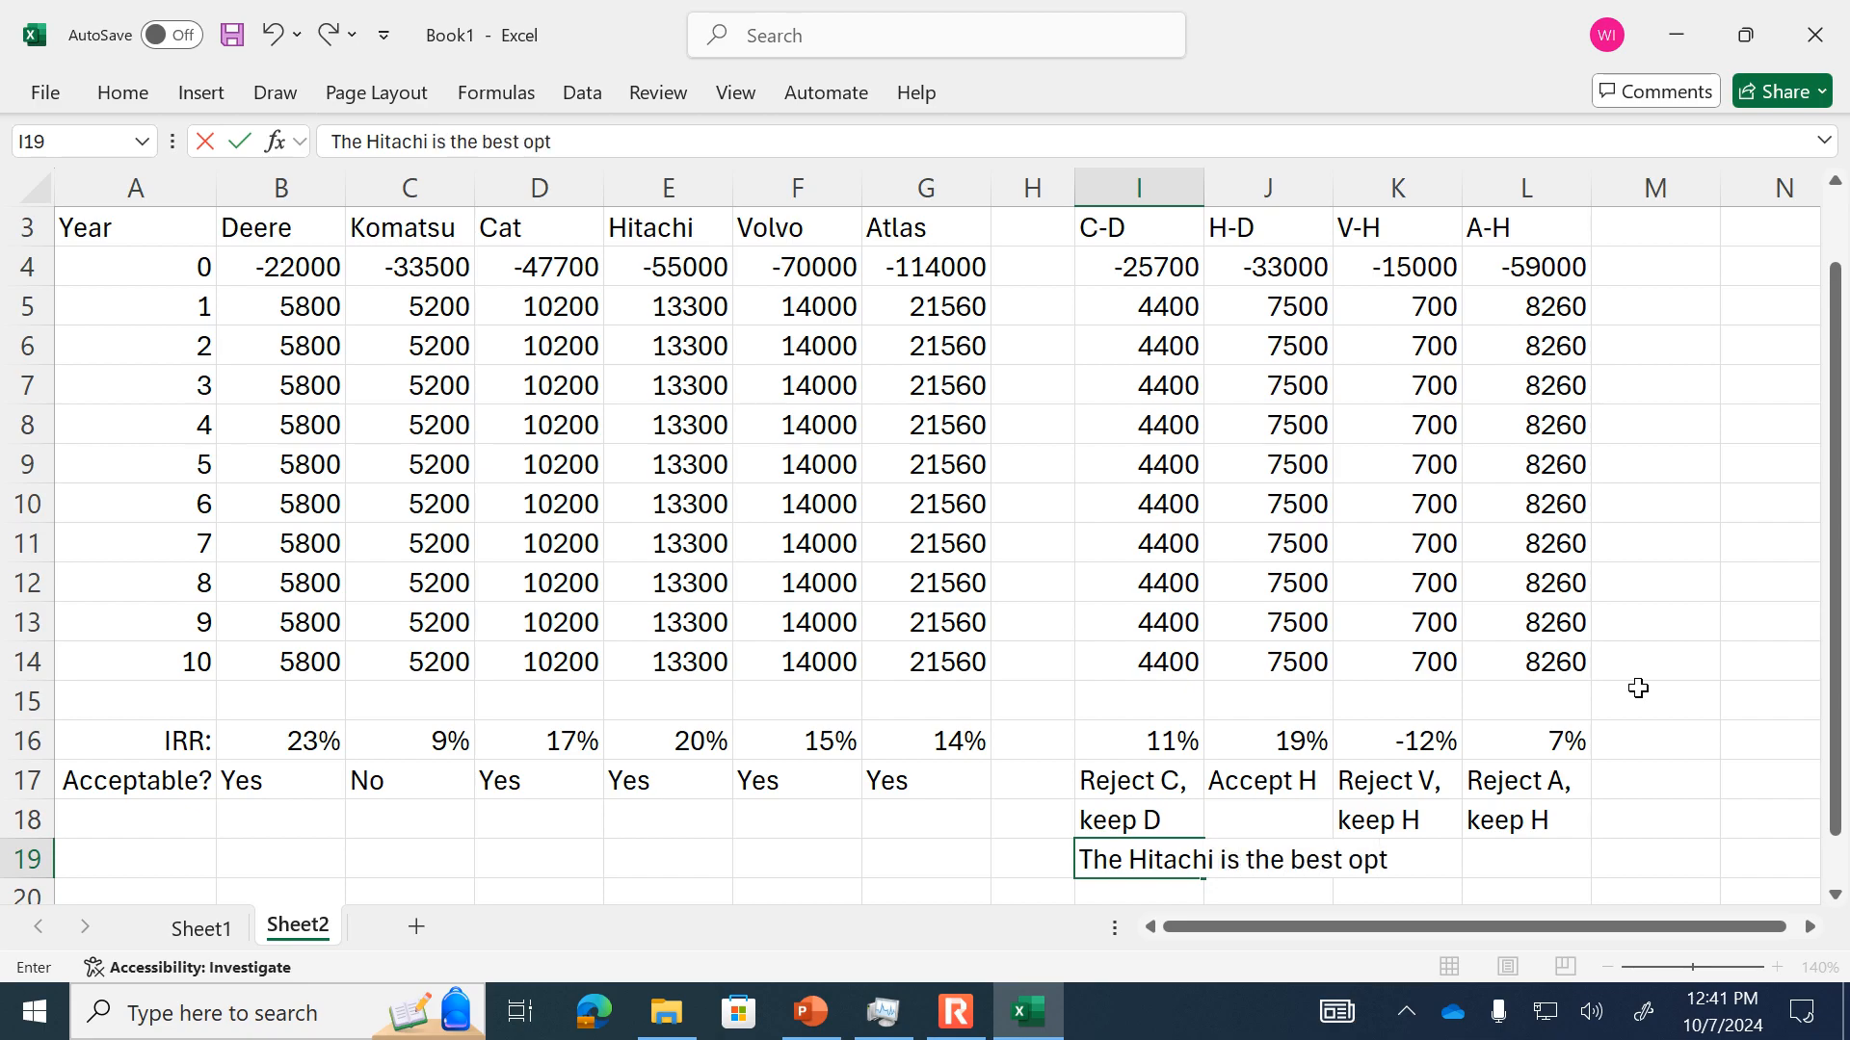
type("ion, because ")
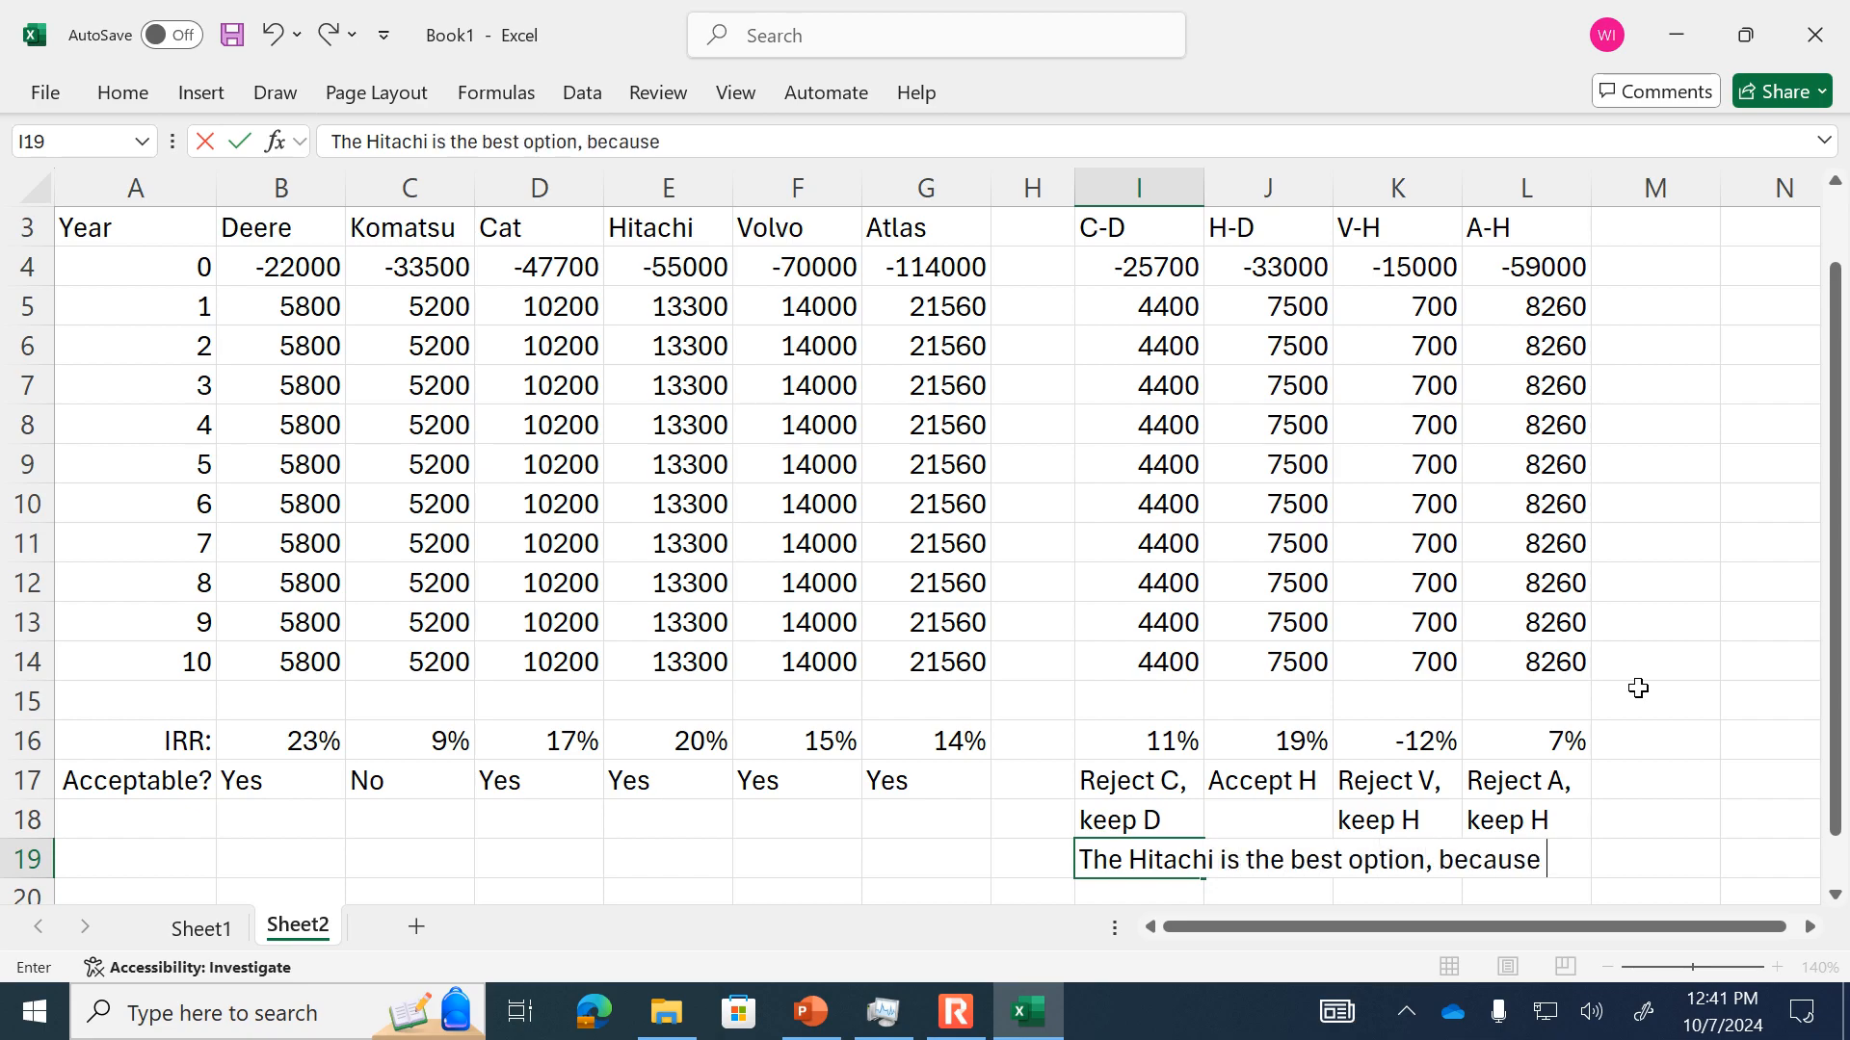
type("the ")
type("delta IRR for")
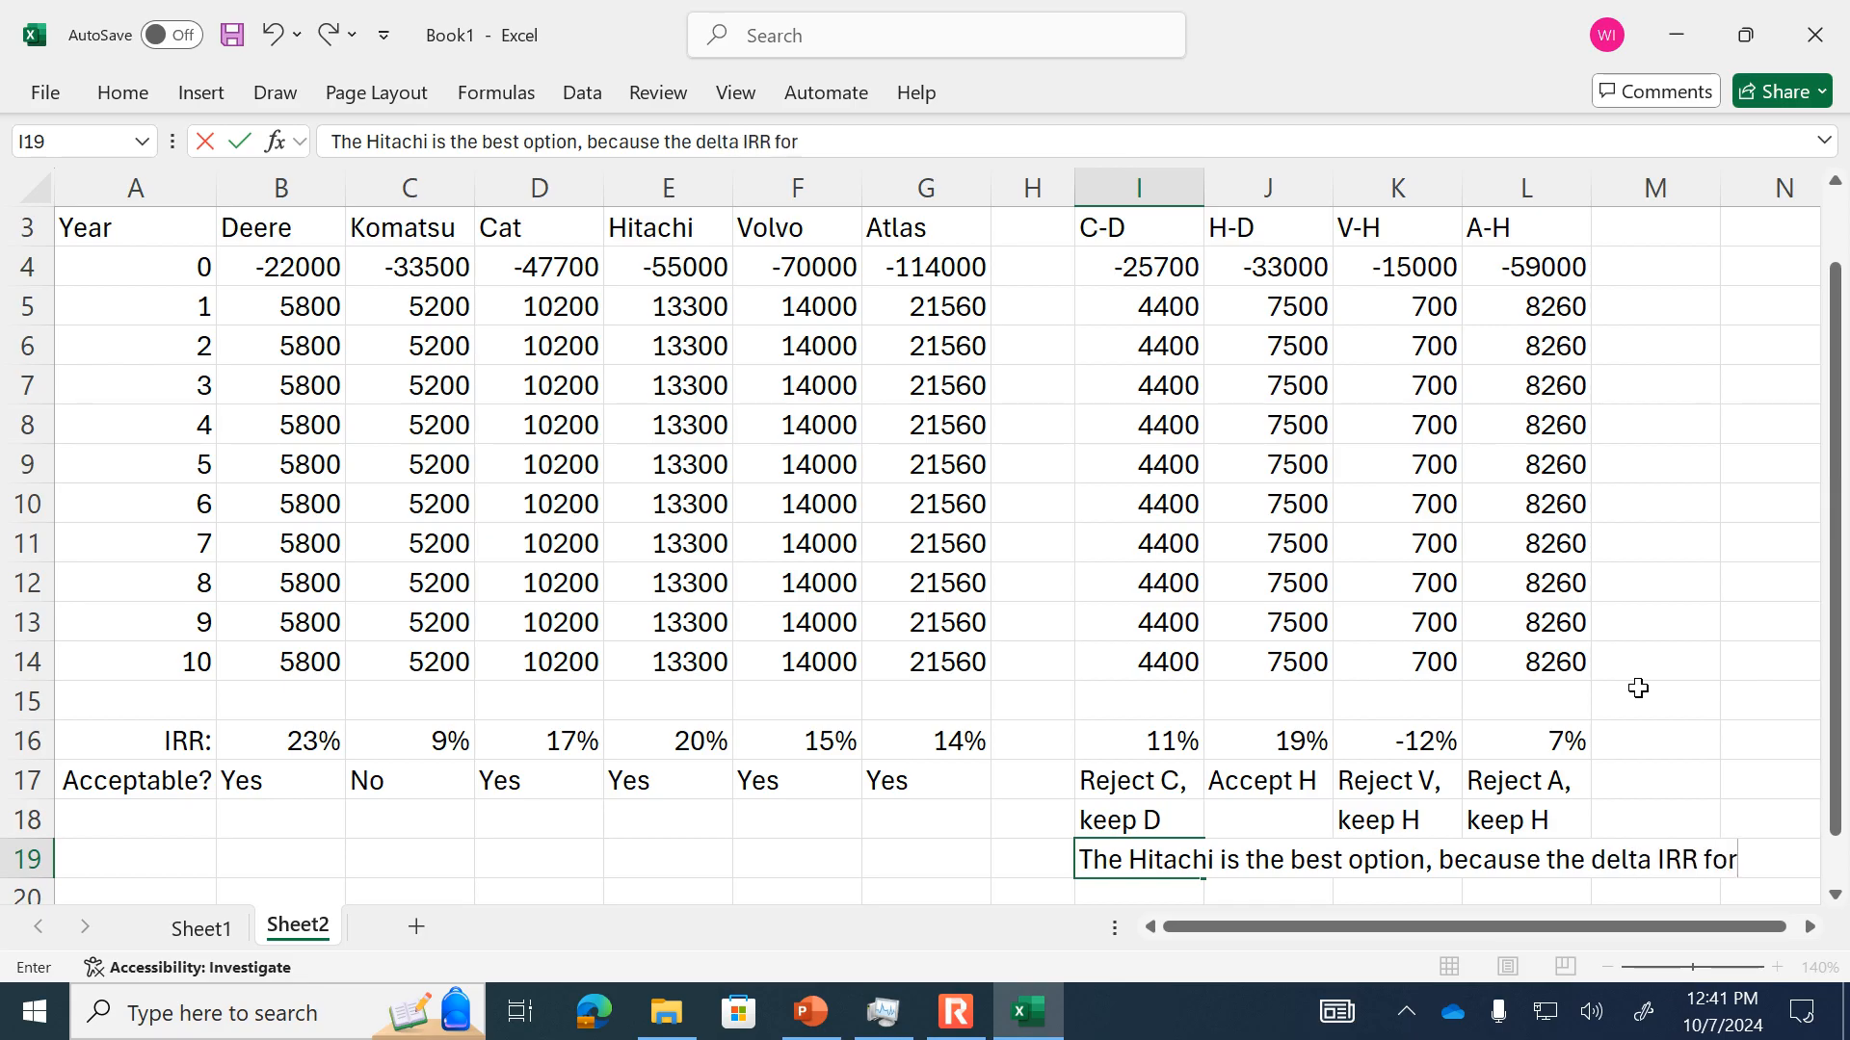
key("Return")
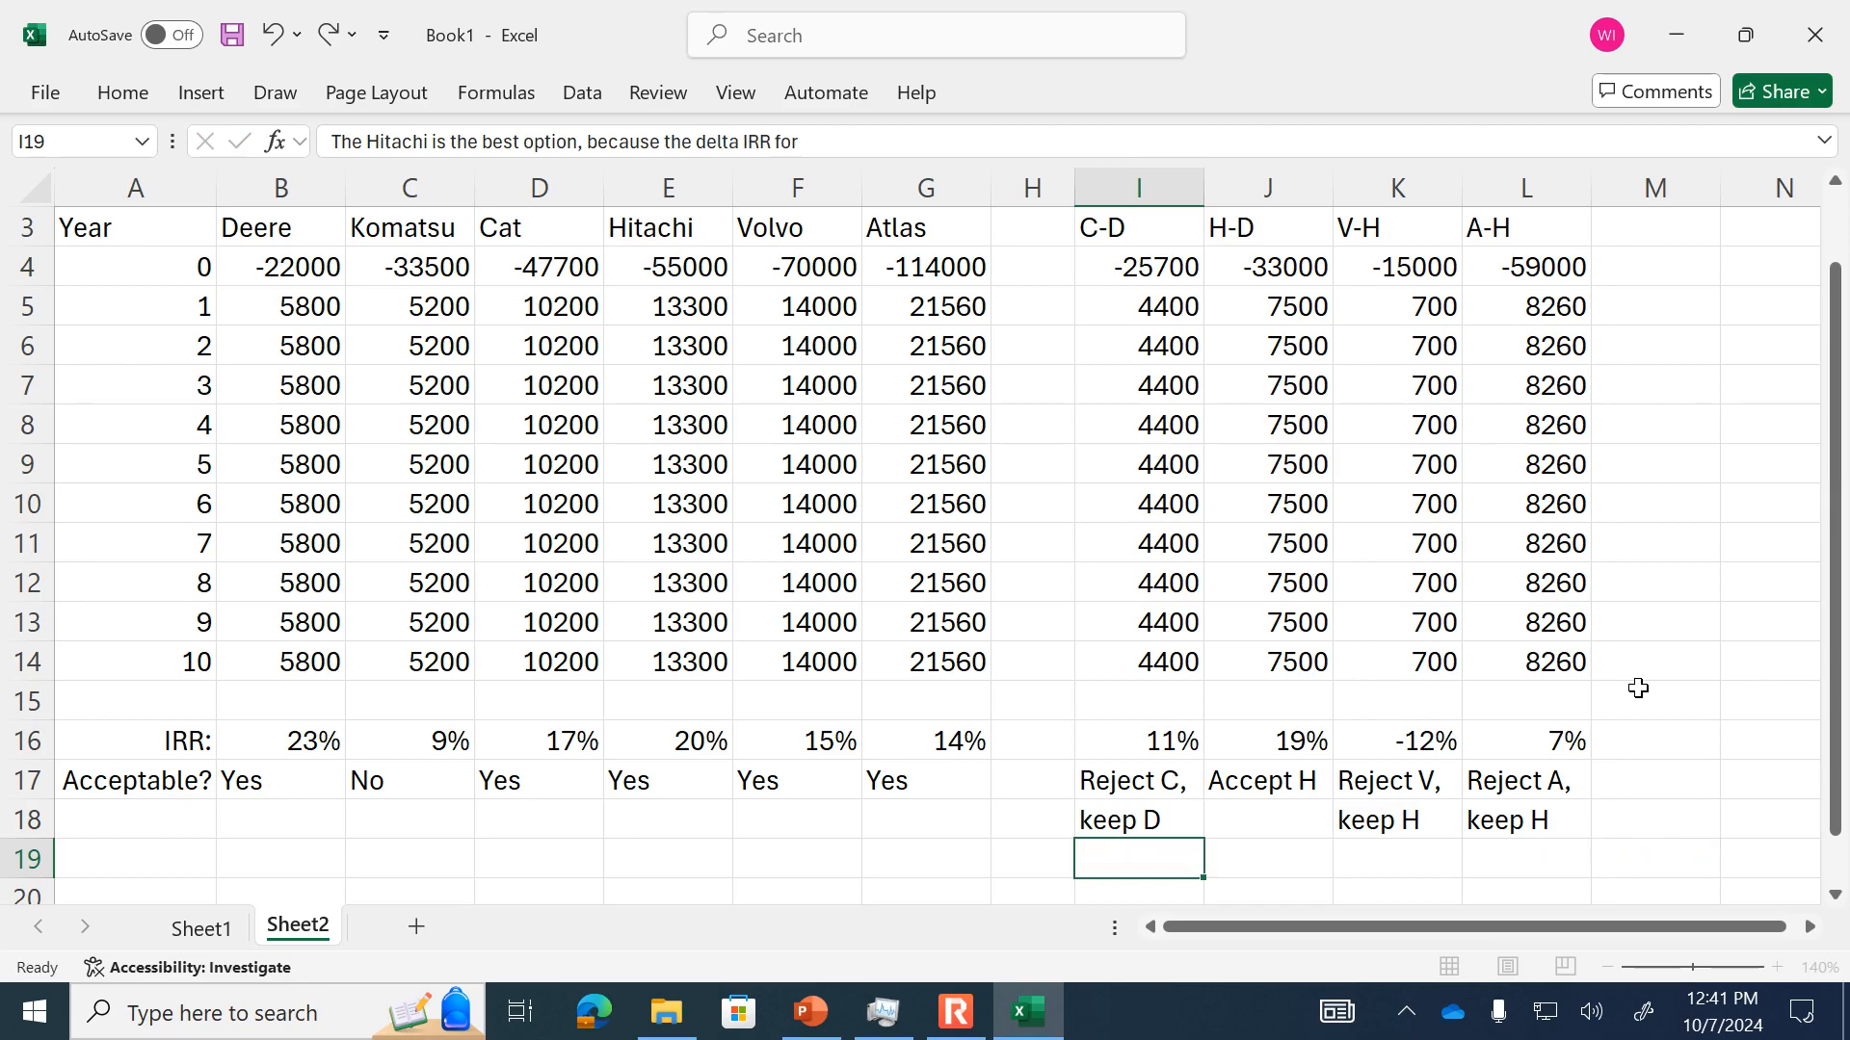
- Continue the conclusion in I20 with "each option more expensive than Hitachi is below the MARR"
type("each option")
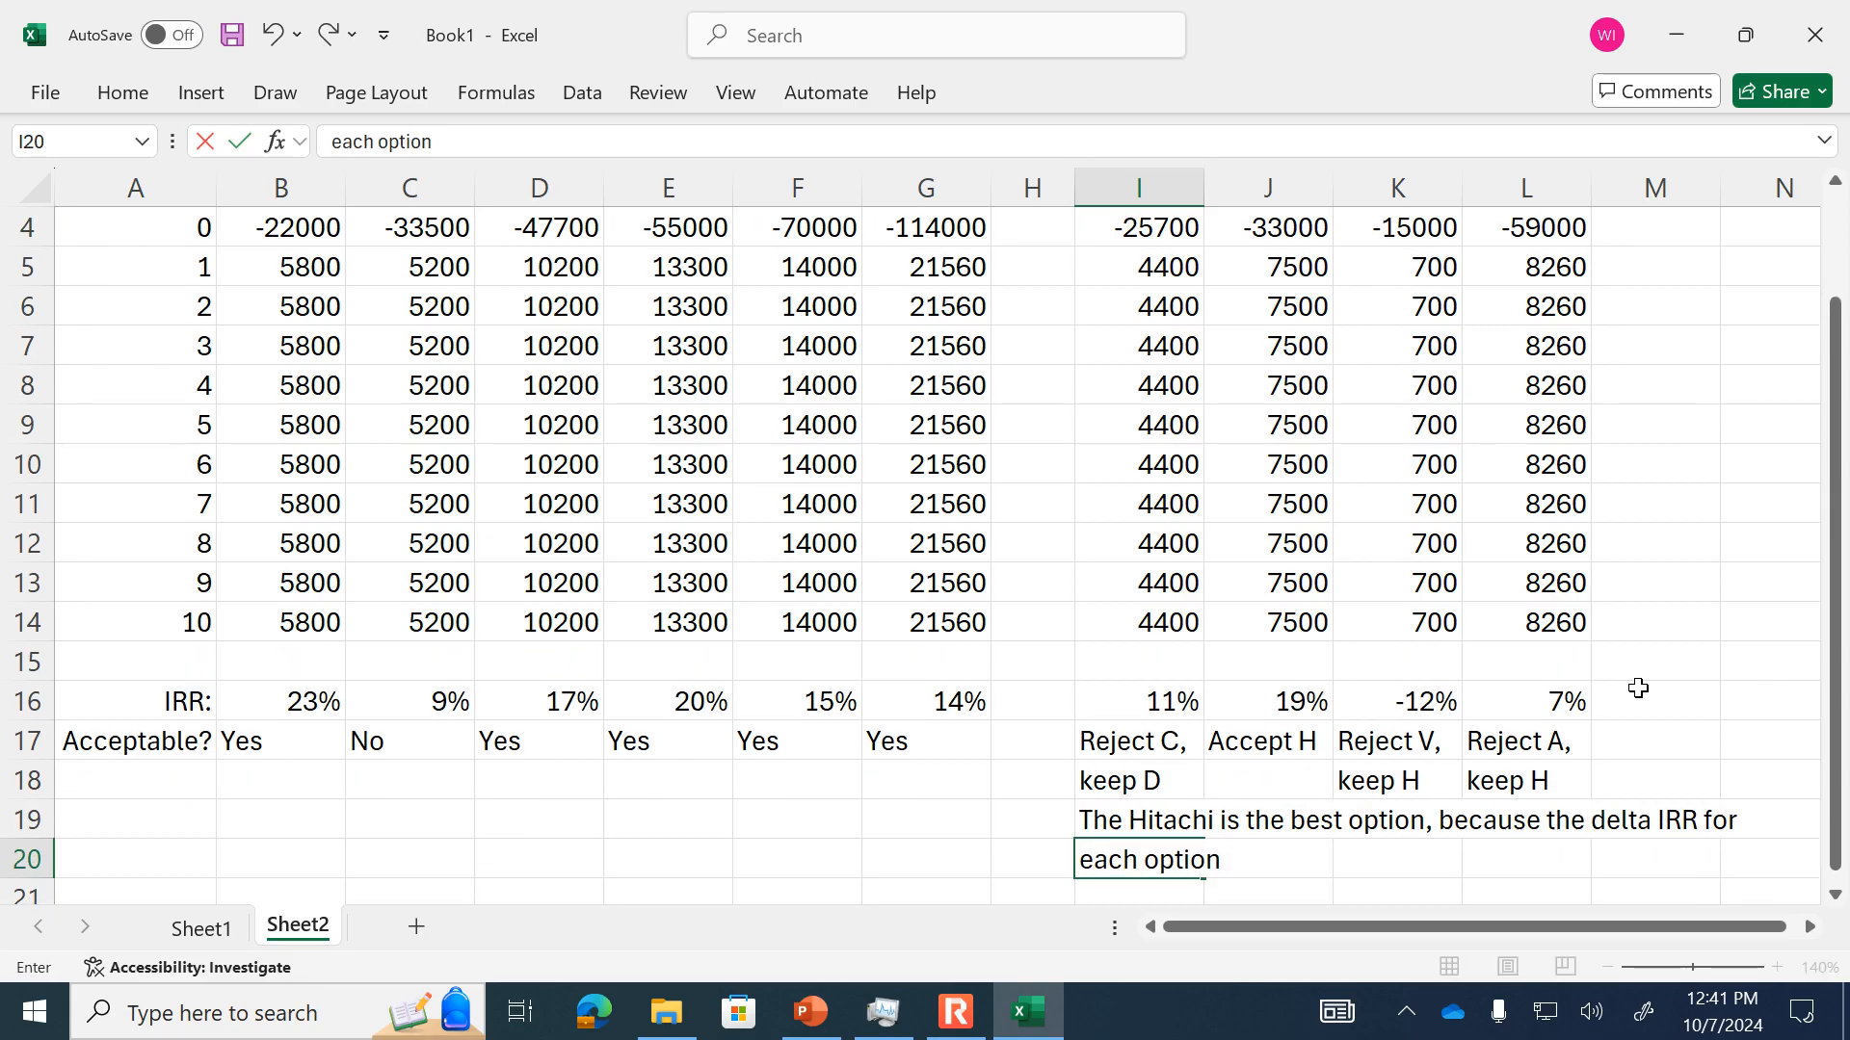
type(" more ex")
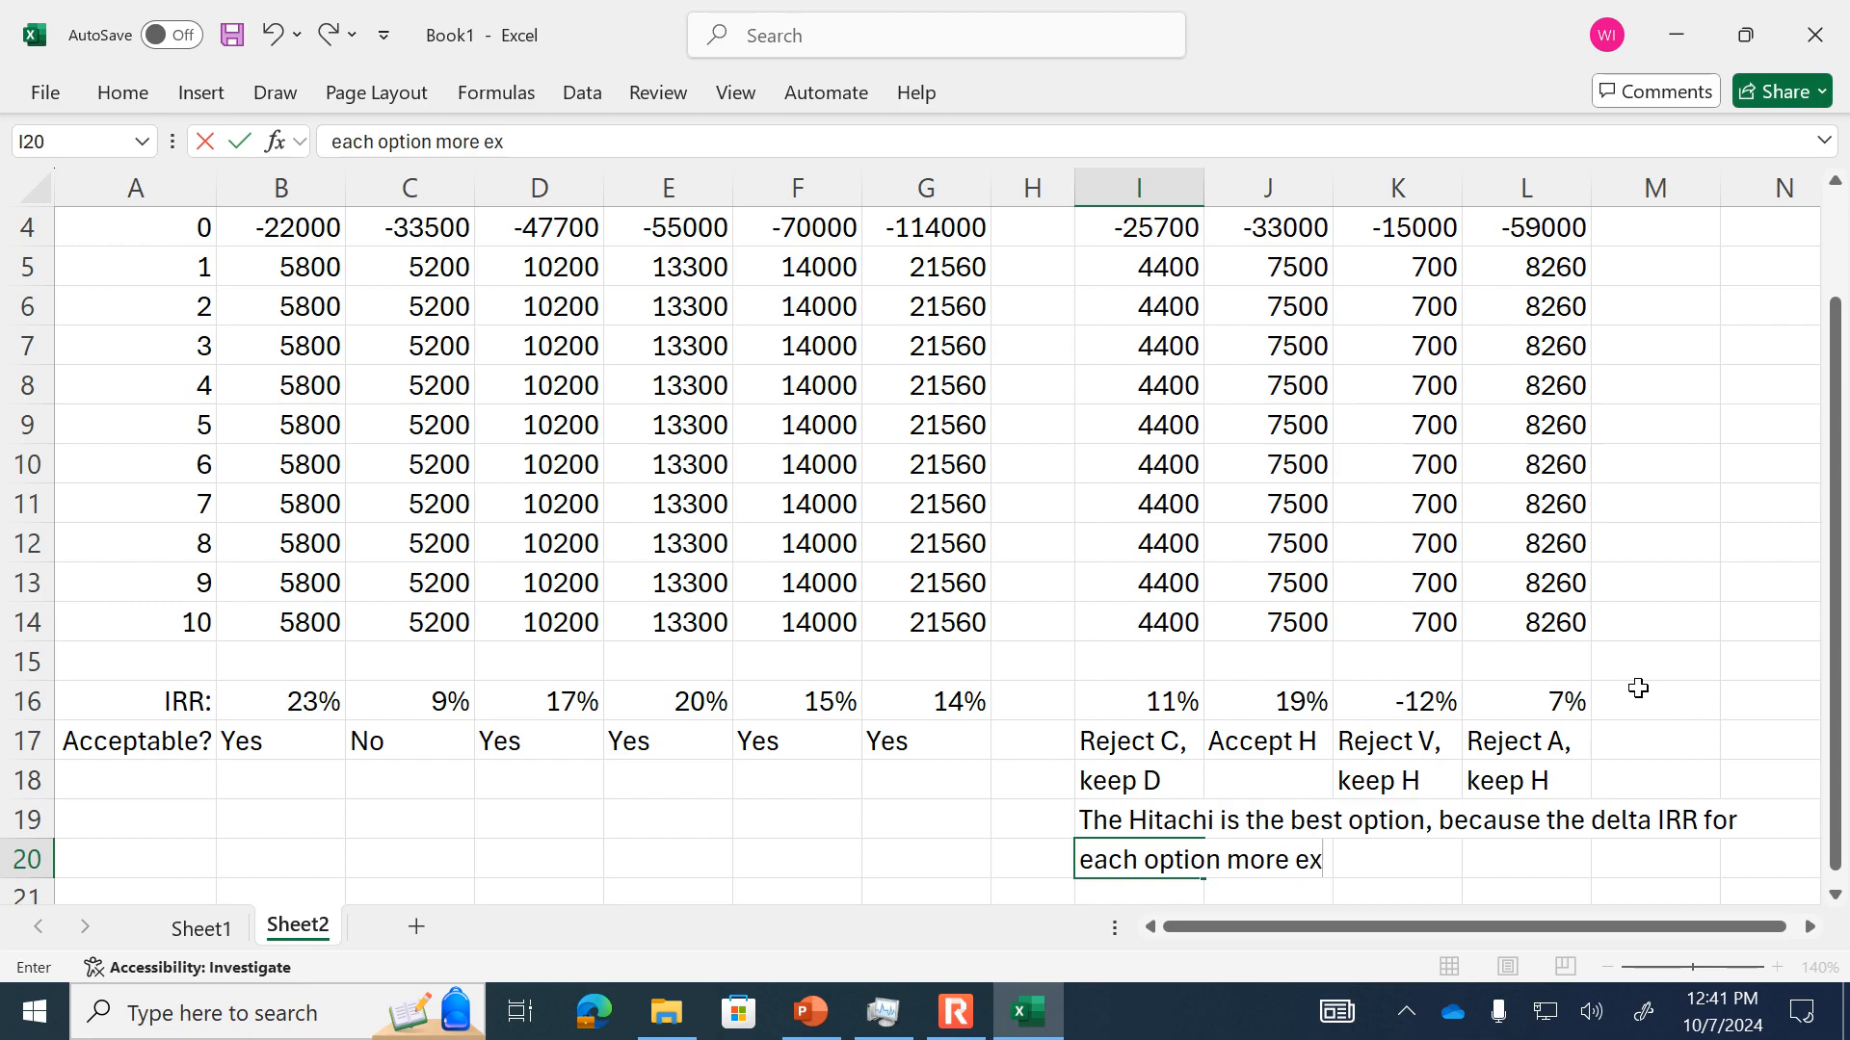
type("pensive than Hitachi ")
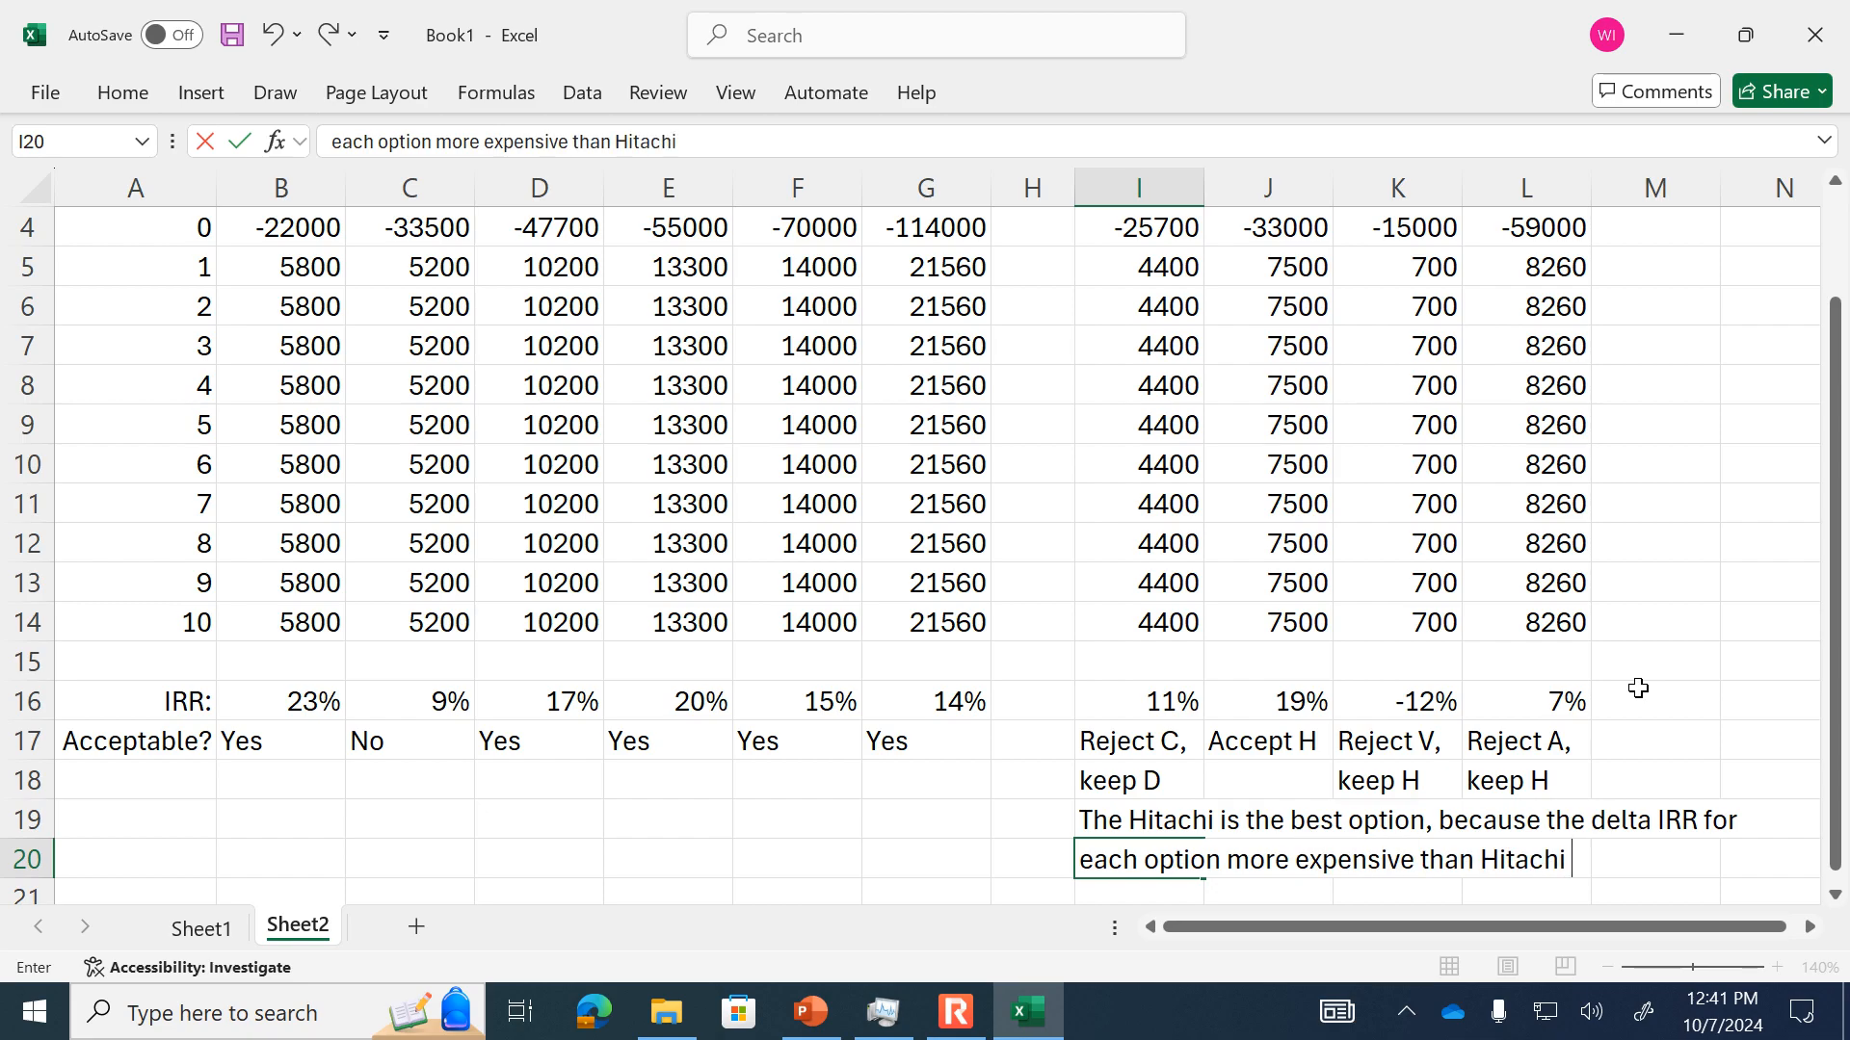
type("is below the MARR")
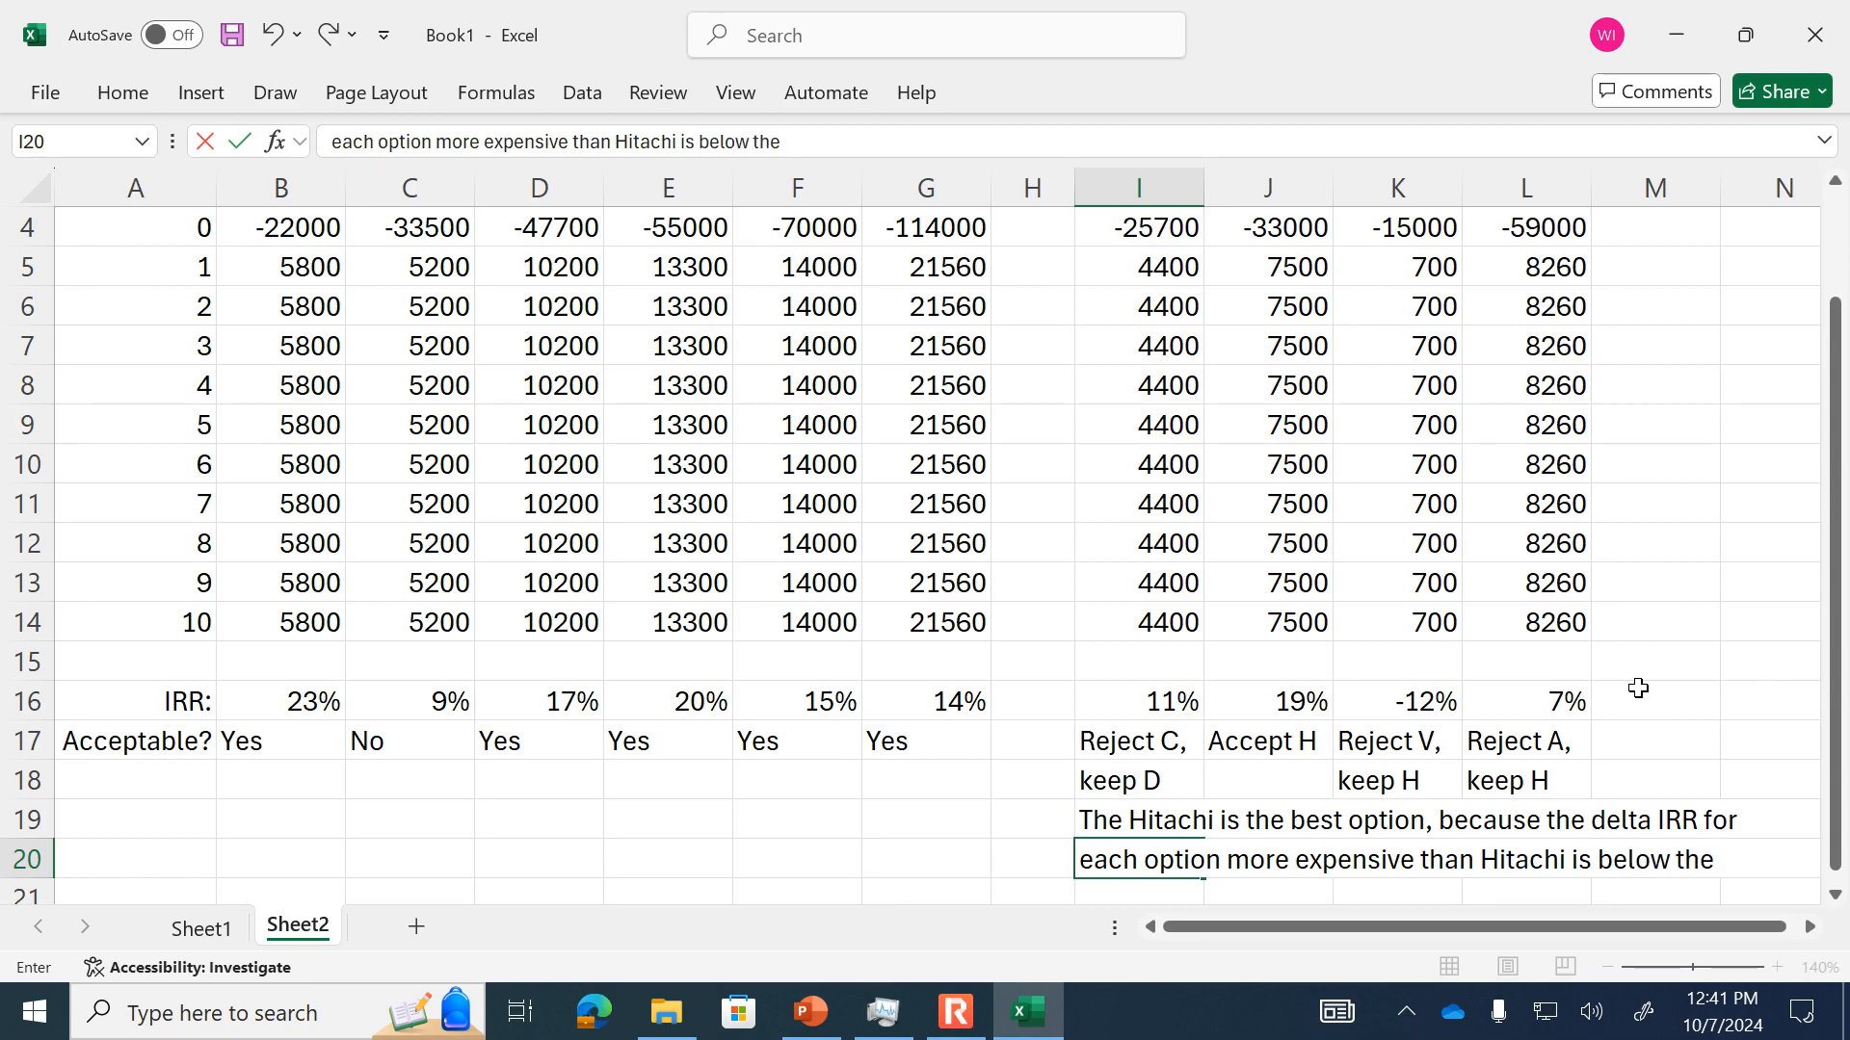
key("ctrl+Return")
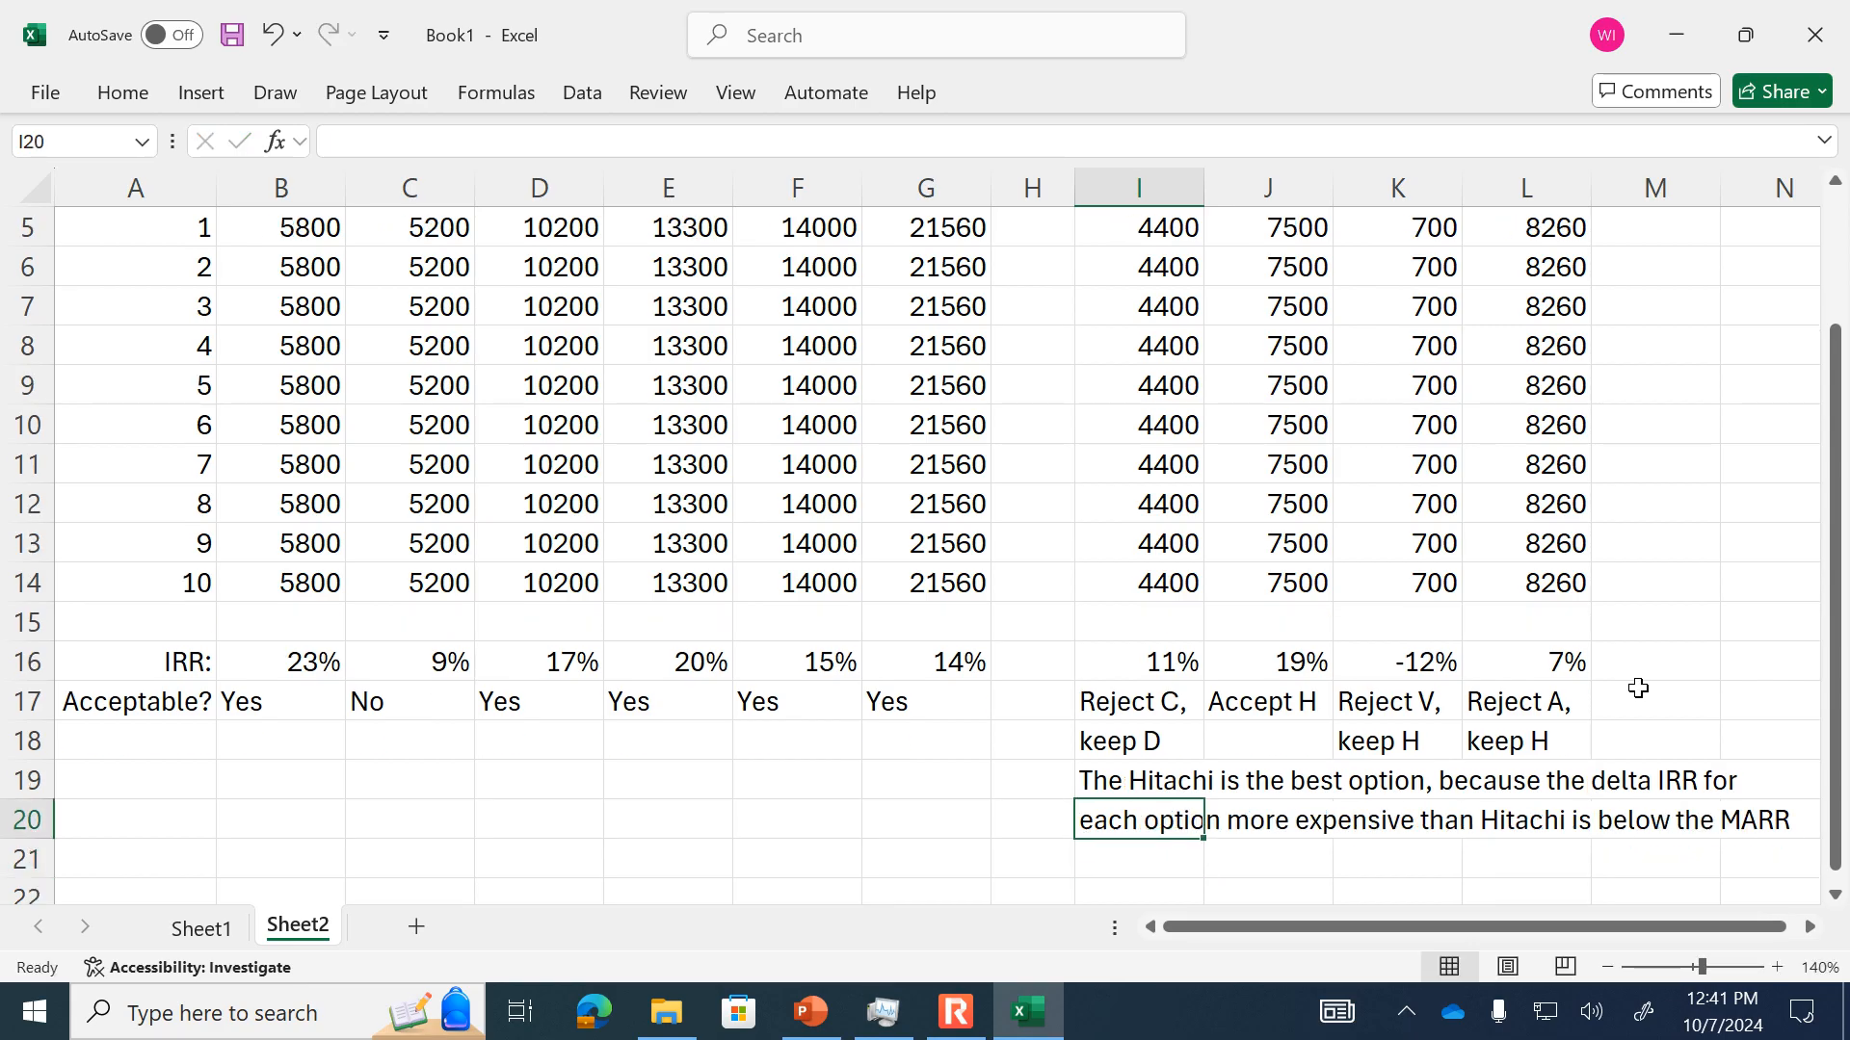
- Highlight the two-line conclusion in I19:N20 with yellow fill and make its text bold
key("shift+Up")
key("shift+Right")
key("shift+Right")
key("shift+Right")
key("shift+Right")
key("shift+Right")
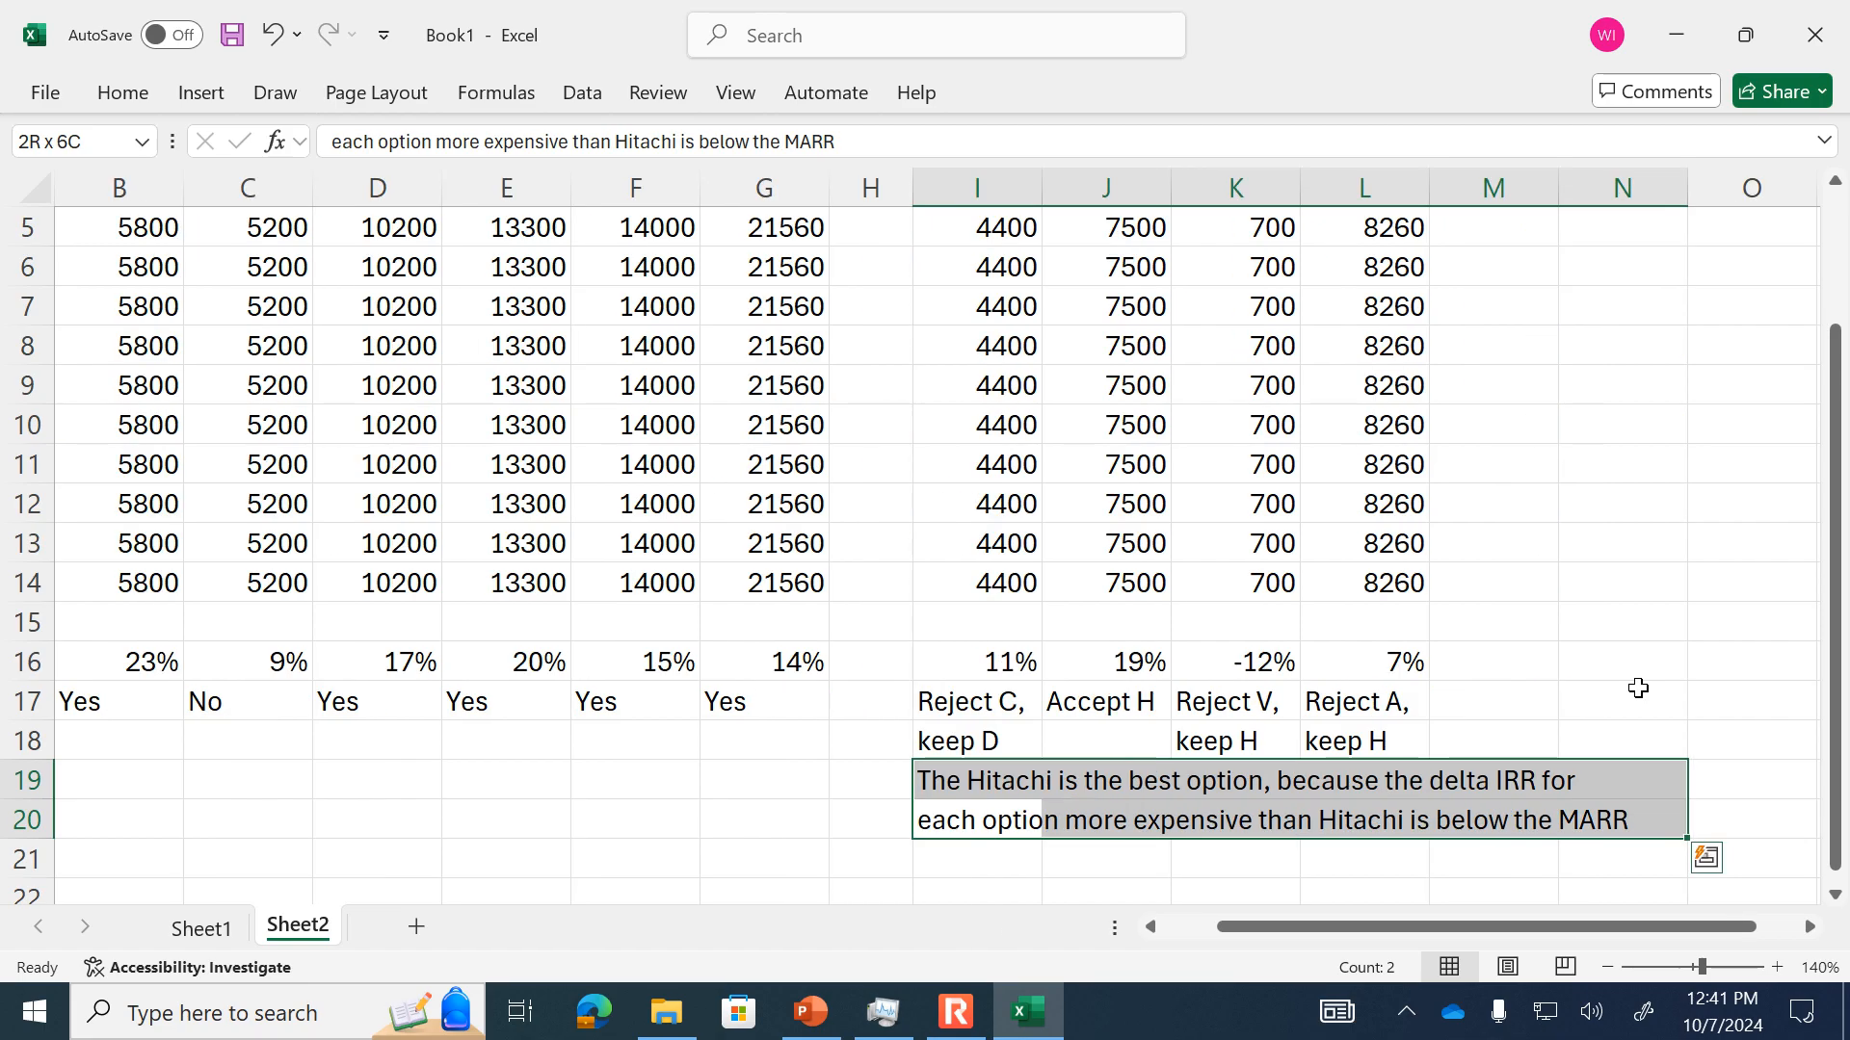
left_click(123, 92)
left_click(390, 192)
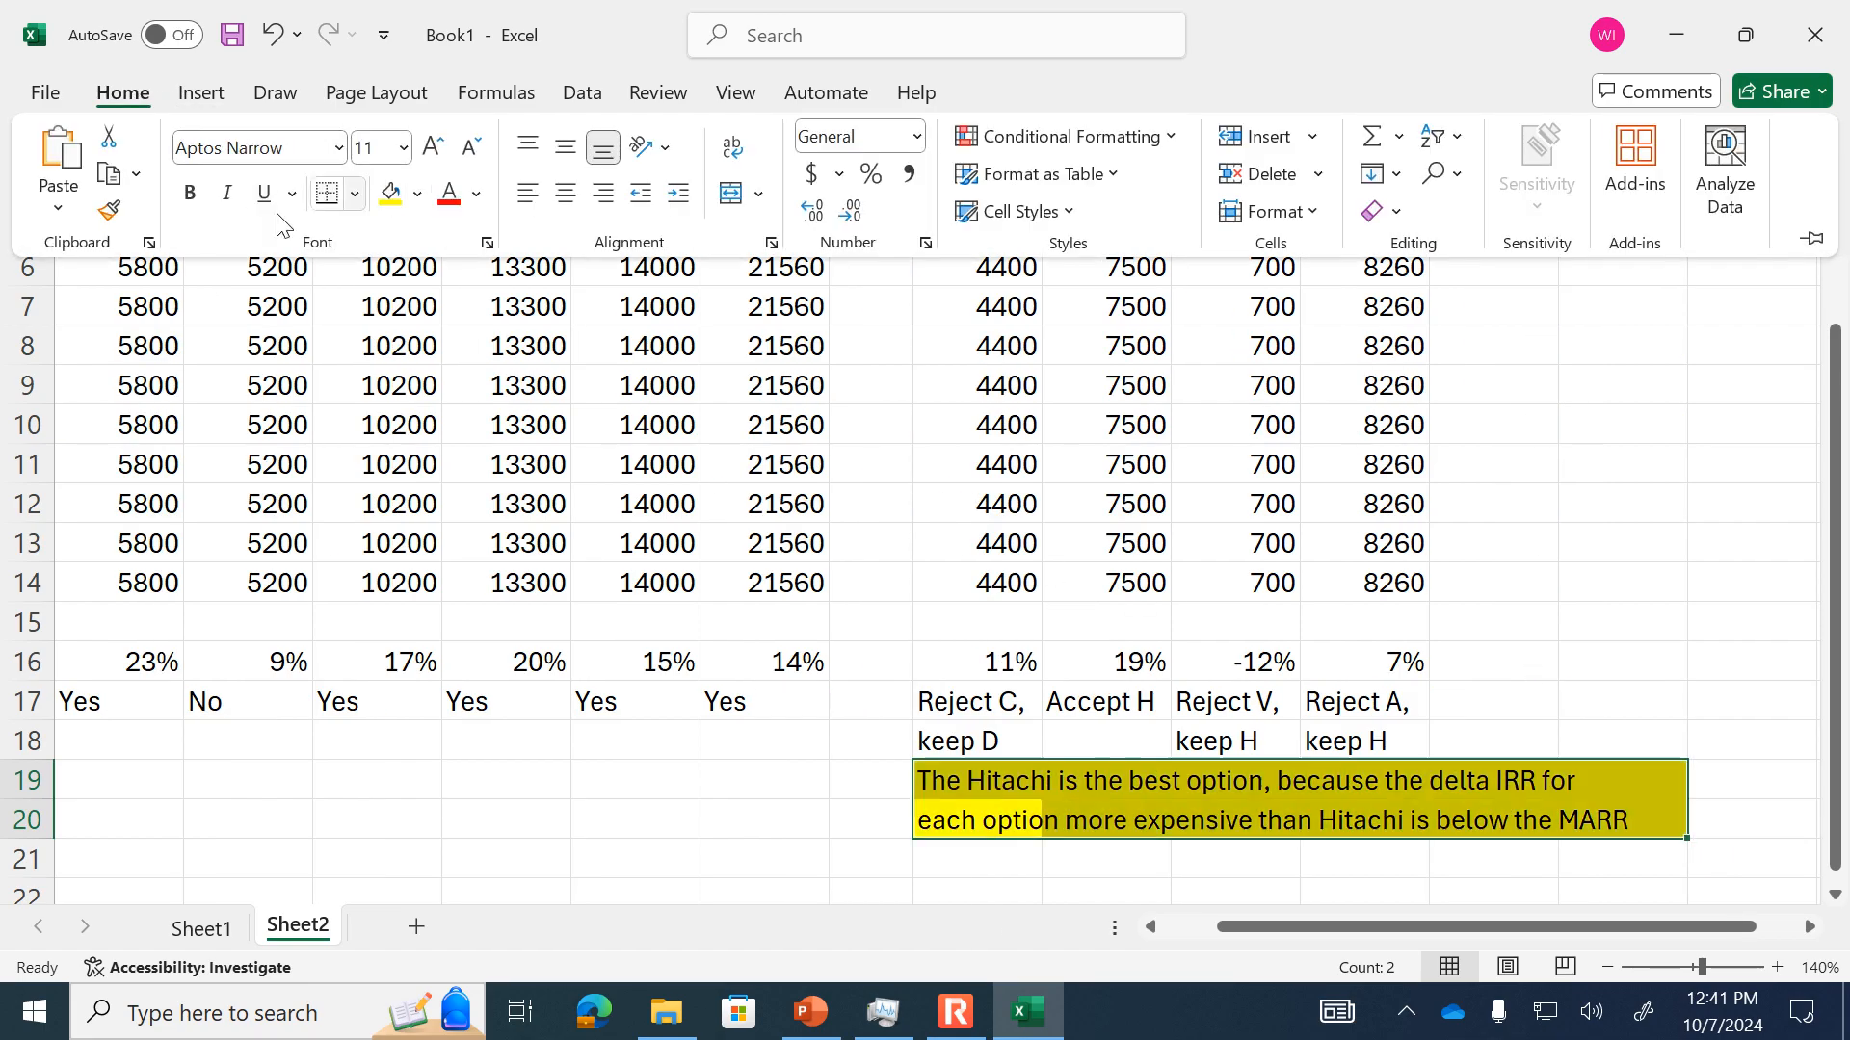
left_click(190, 193)
left_click(1726, 796)
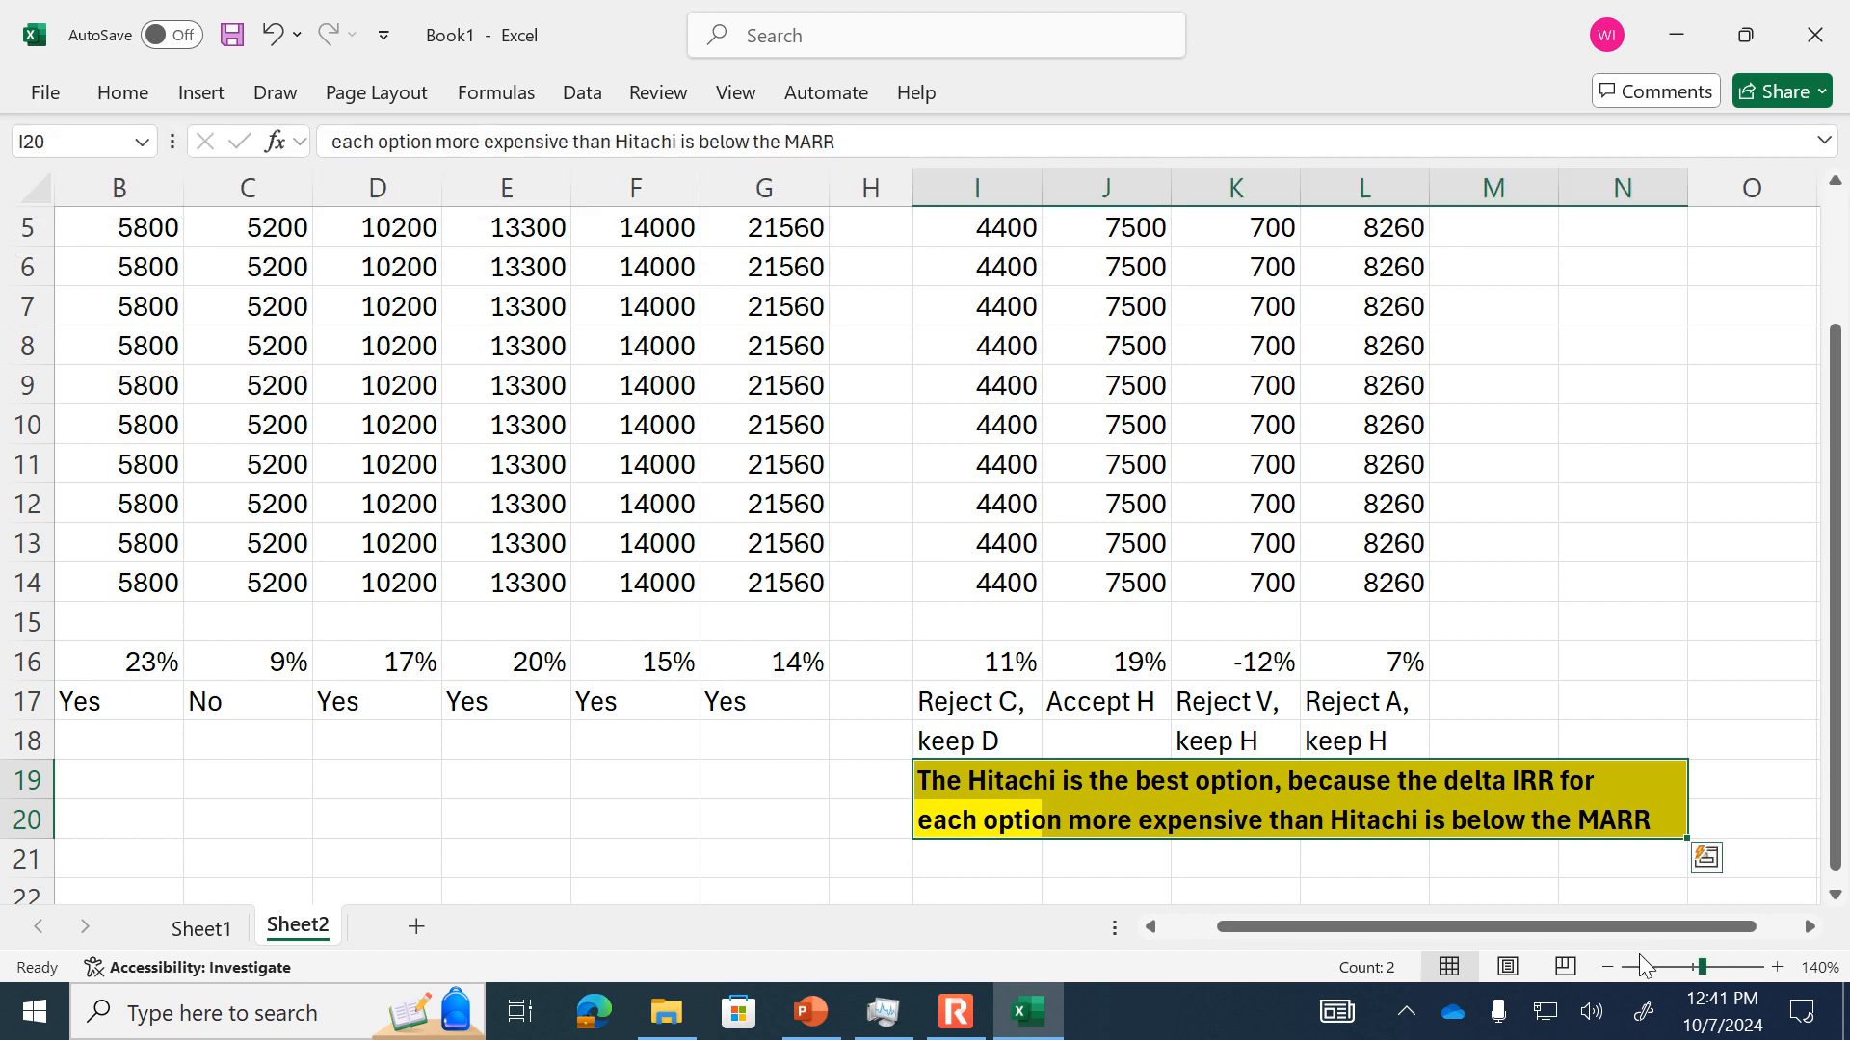
- Review the complete comparison sheet, including the Komatsu cash flows, IRR and acceptability in C3:C17
left_click(1607, 968)
left_click(1607, 967)
left_click(1607, 967)
left_click_drag(1466, 925, 1438, 927)
left_click(1474, 518)
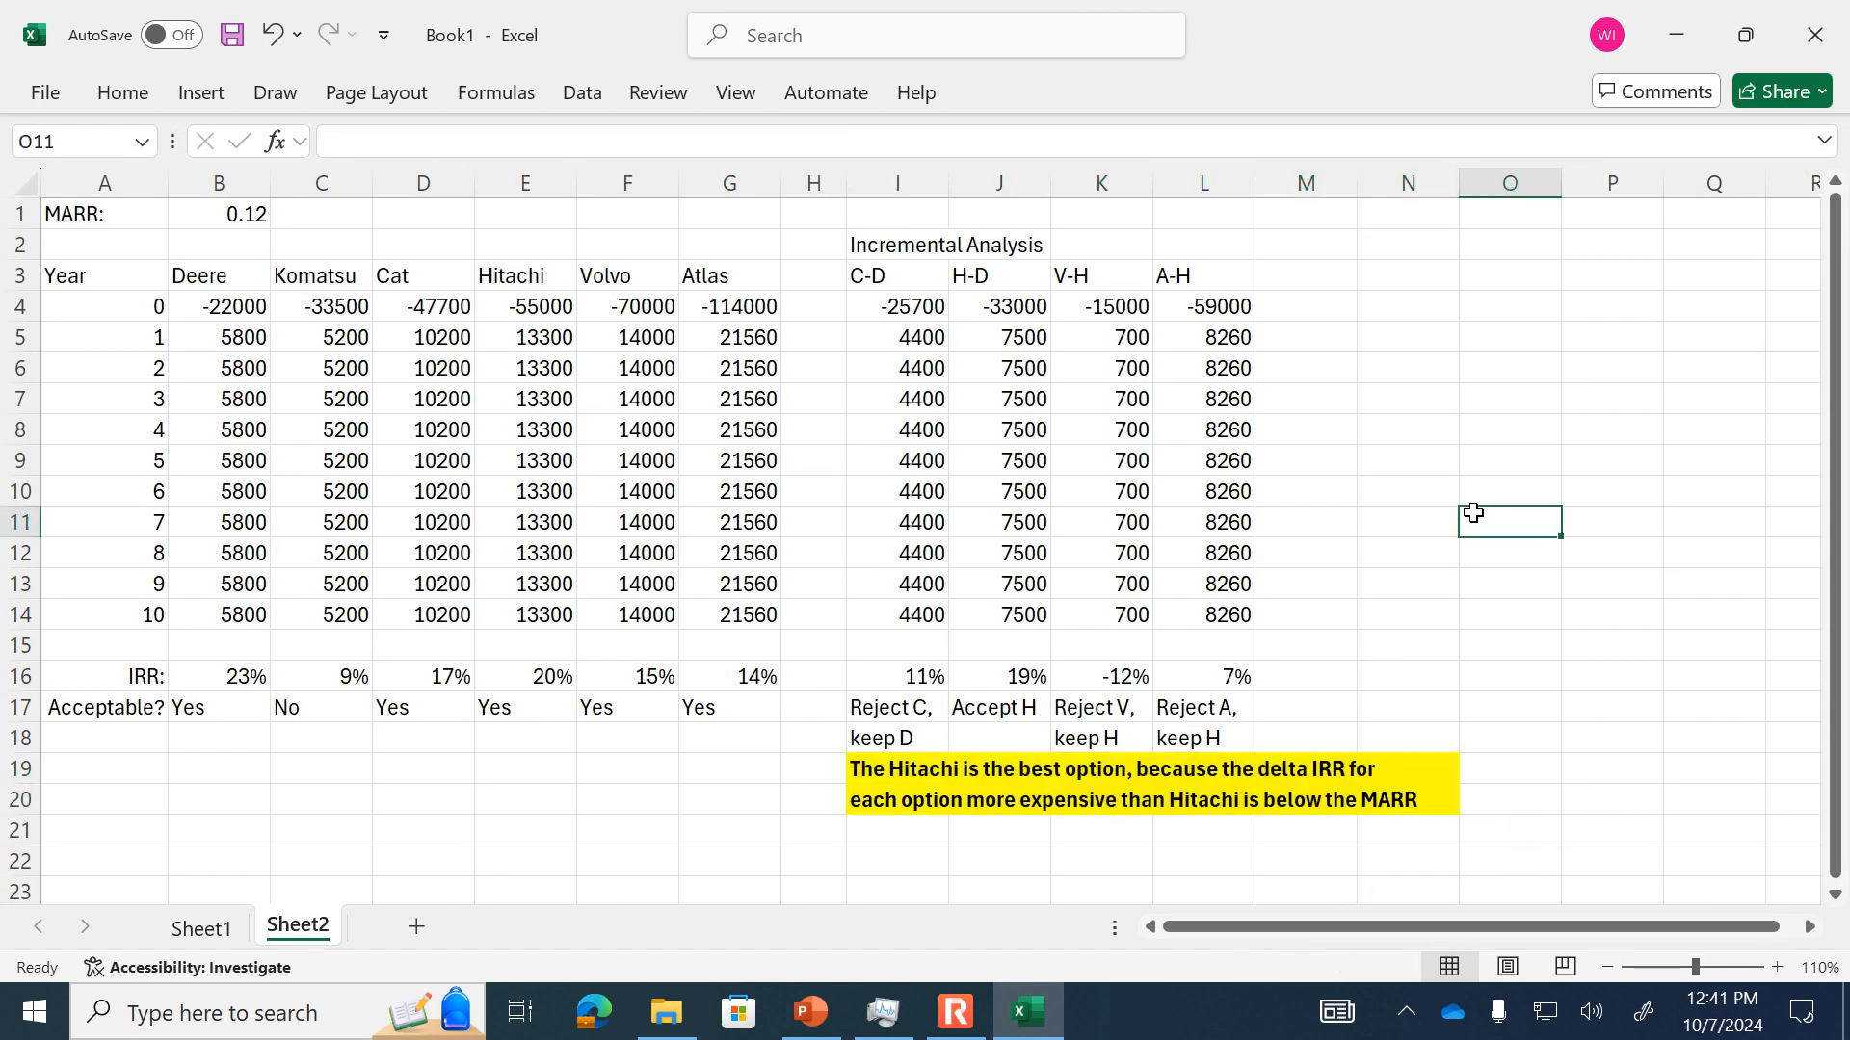
left_click(1778, 967)
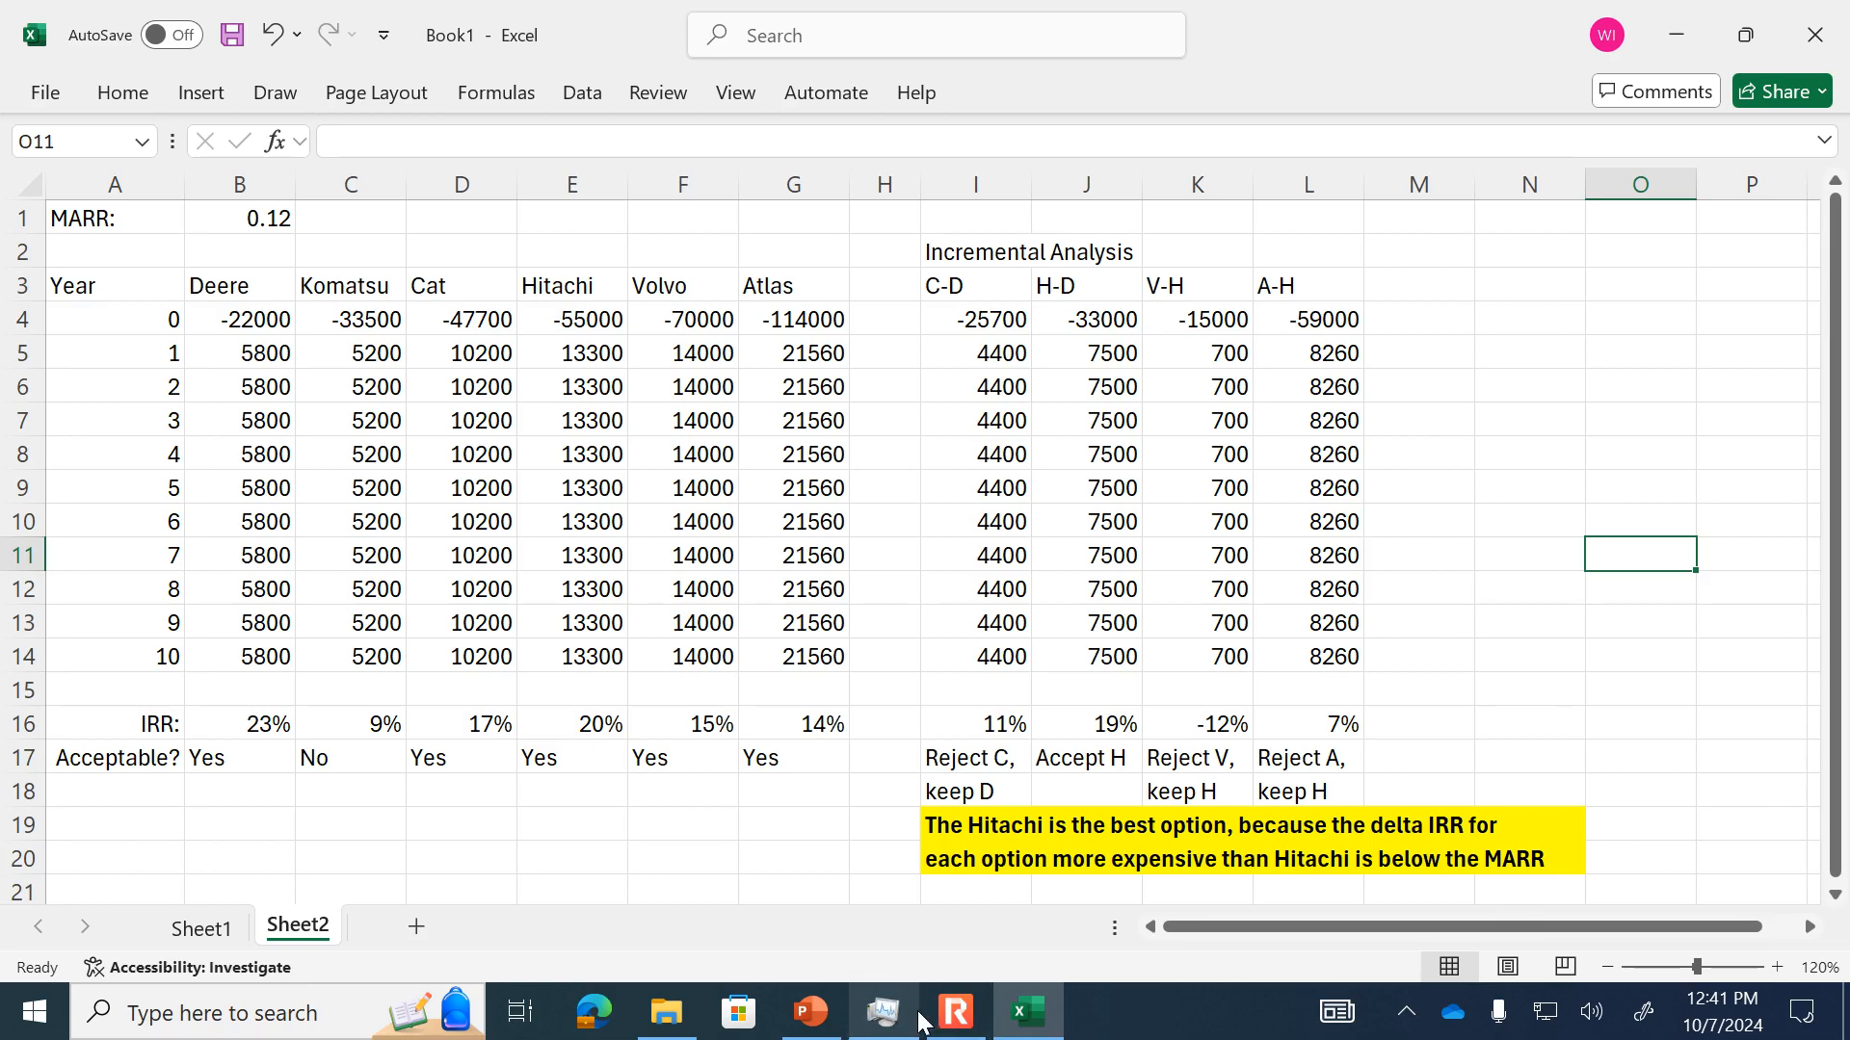
left_click(939, 1021)
left_click(500, 424)
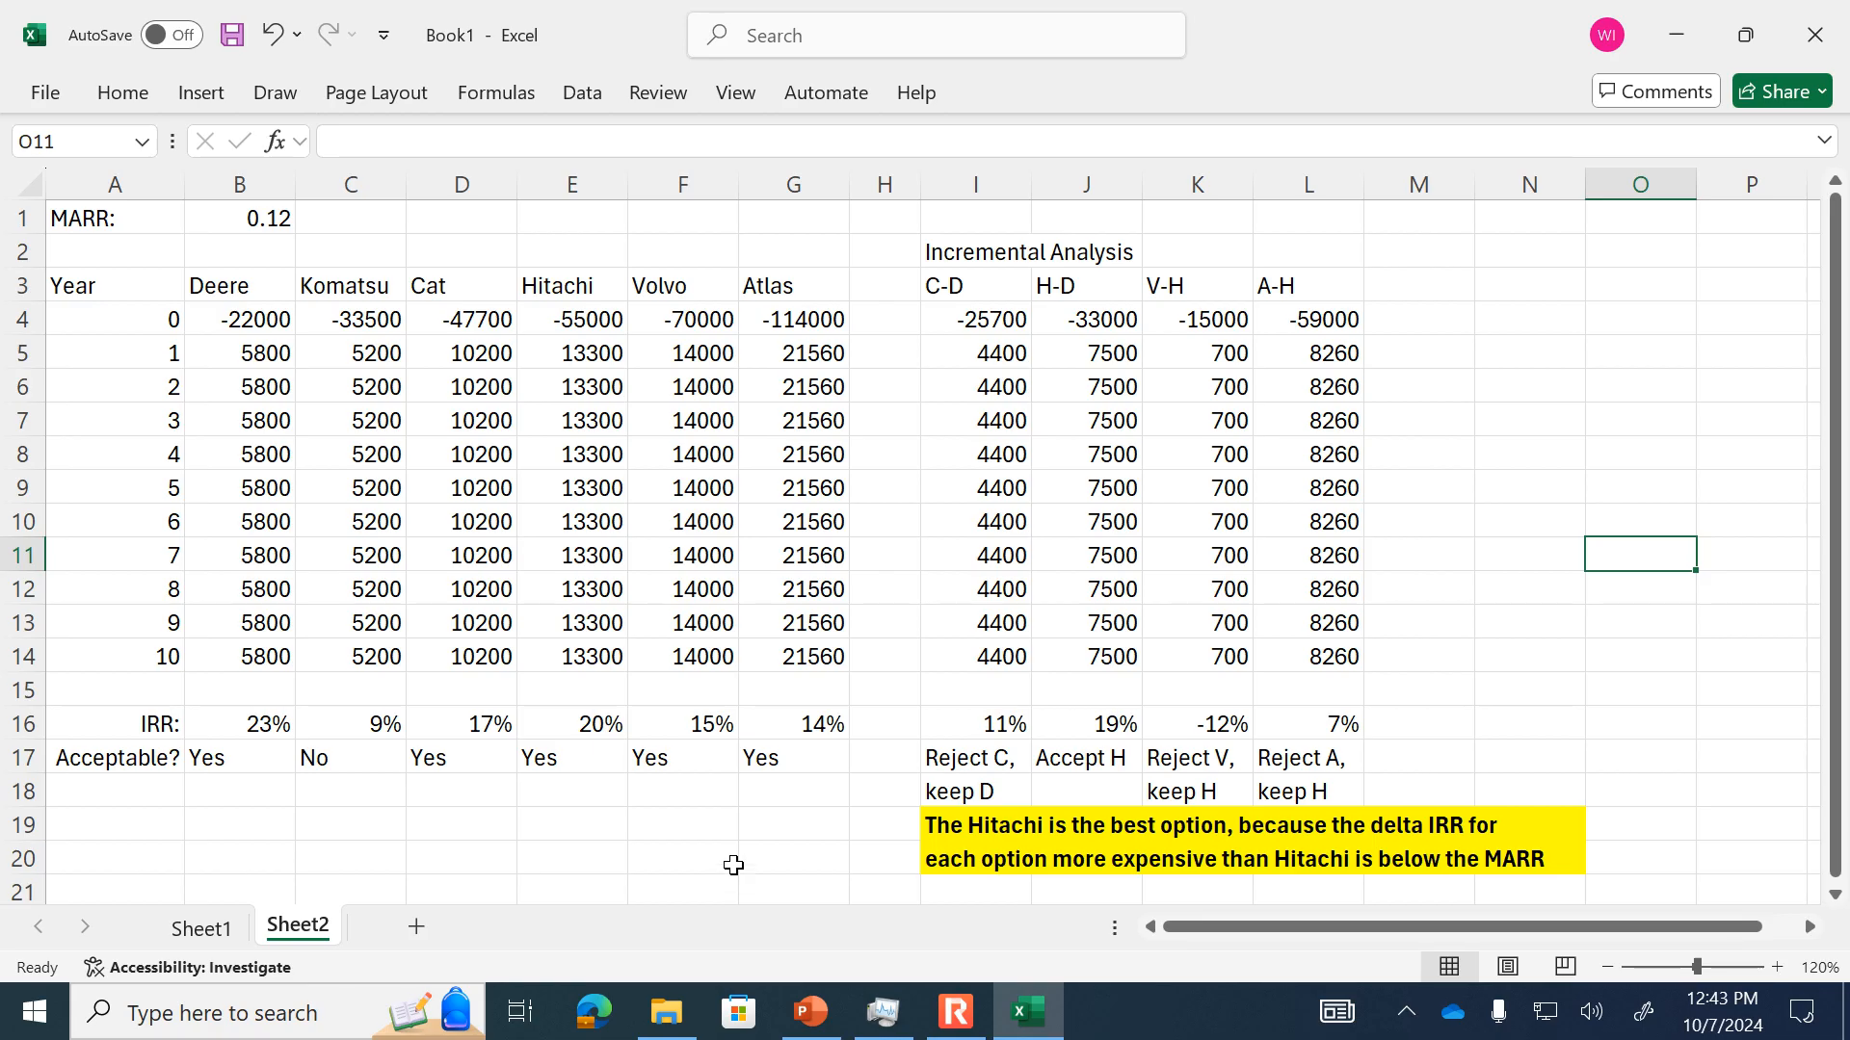
left_click(346, 286)
left_click_drag(346, 286, 314, 757)
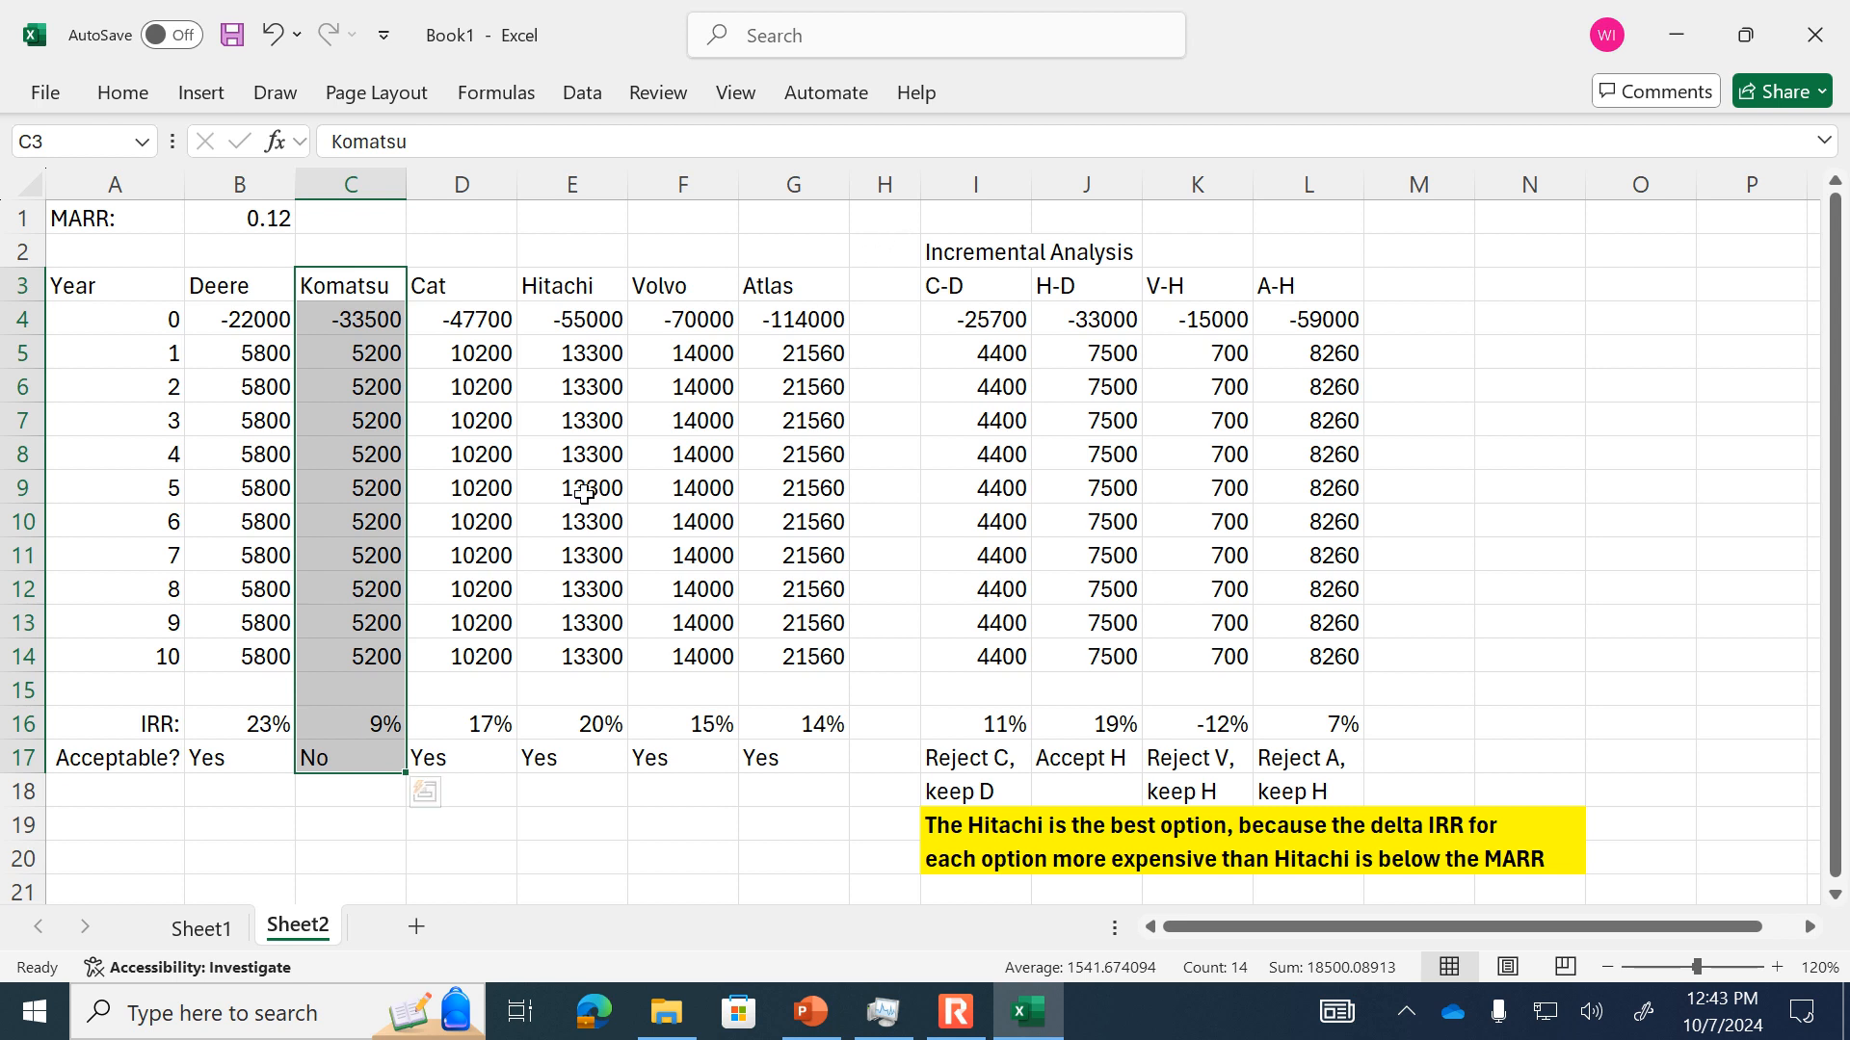
- Center the IRR values and acceptability answers in B16:G17
left_click_drag(252, 724, 783, 751)
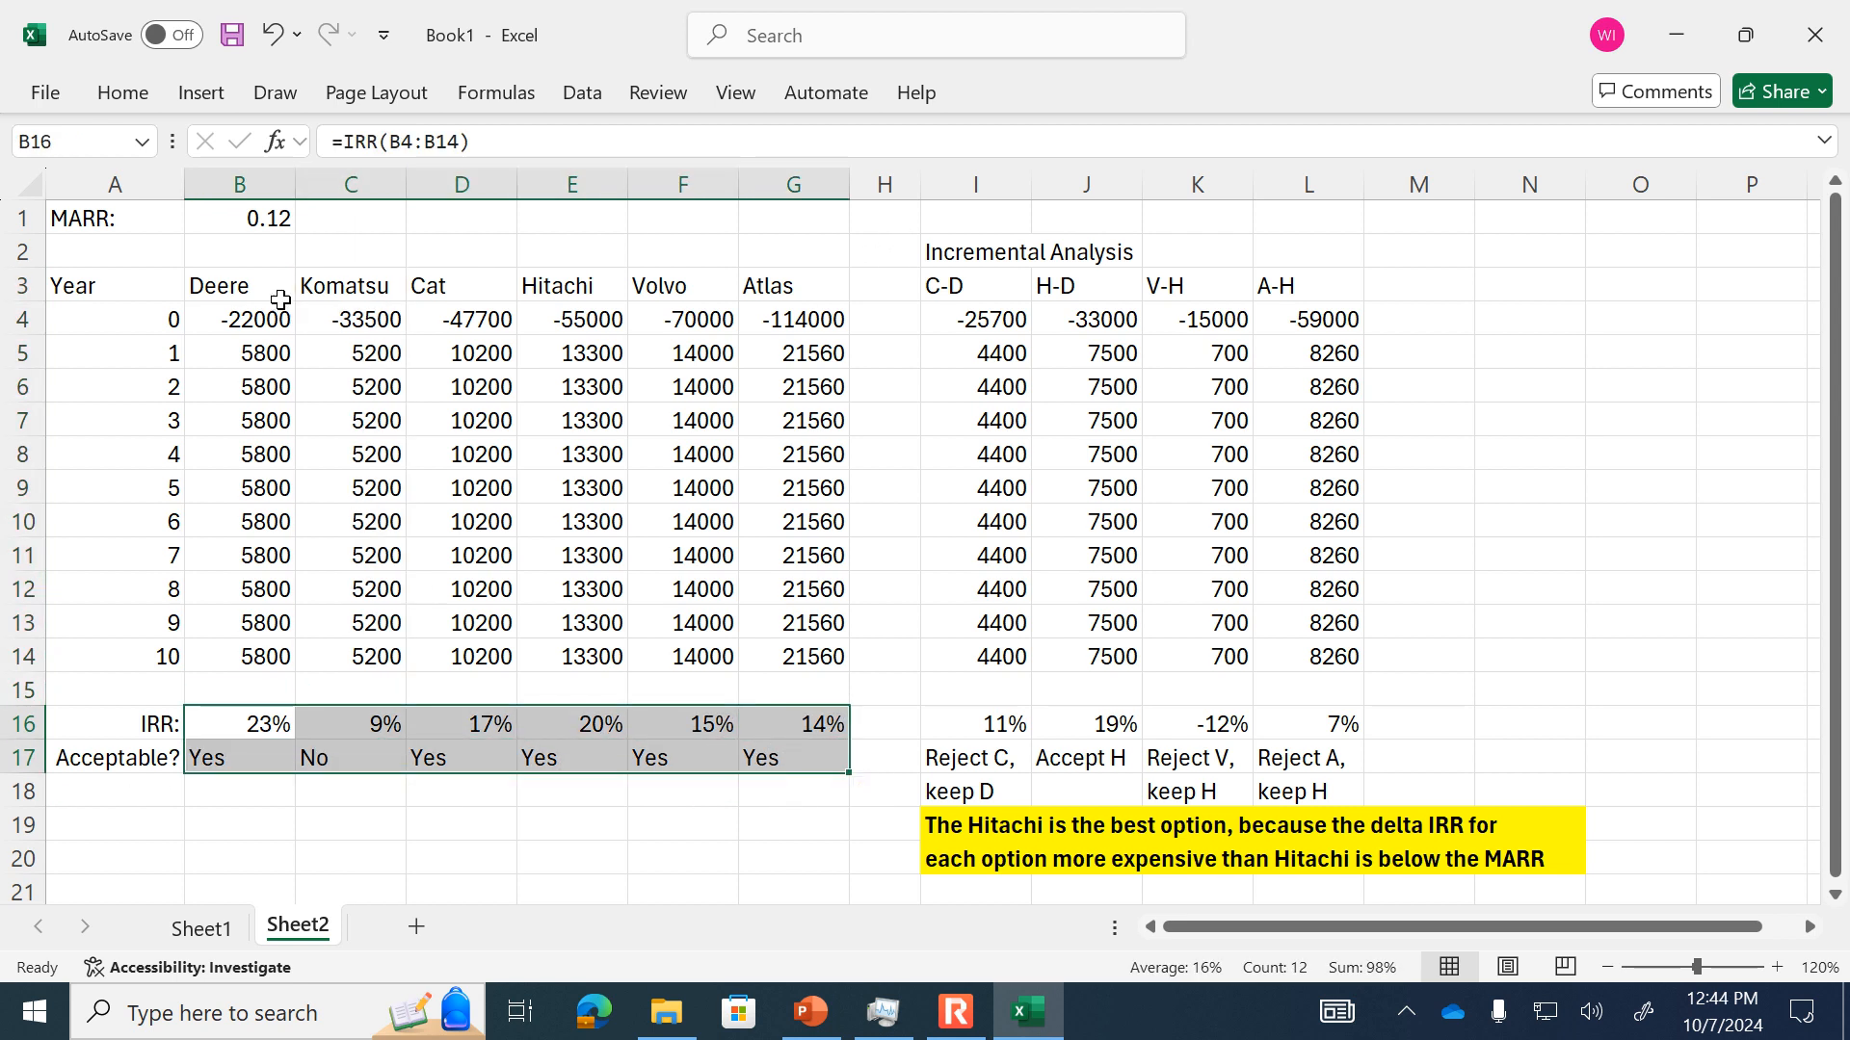
left_click(123, 93)
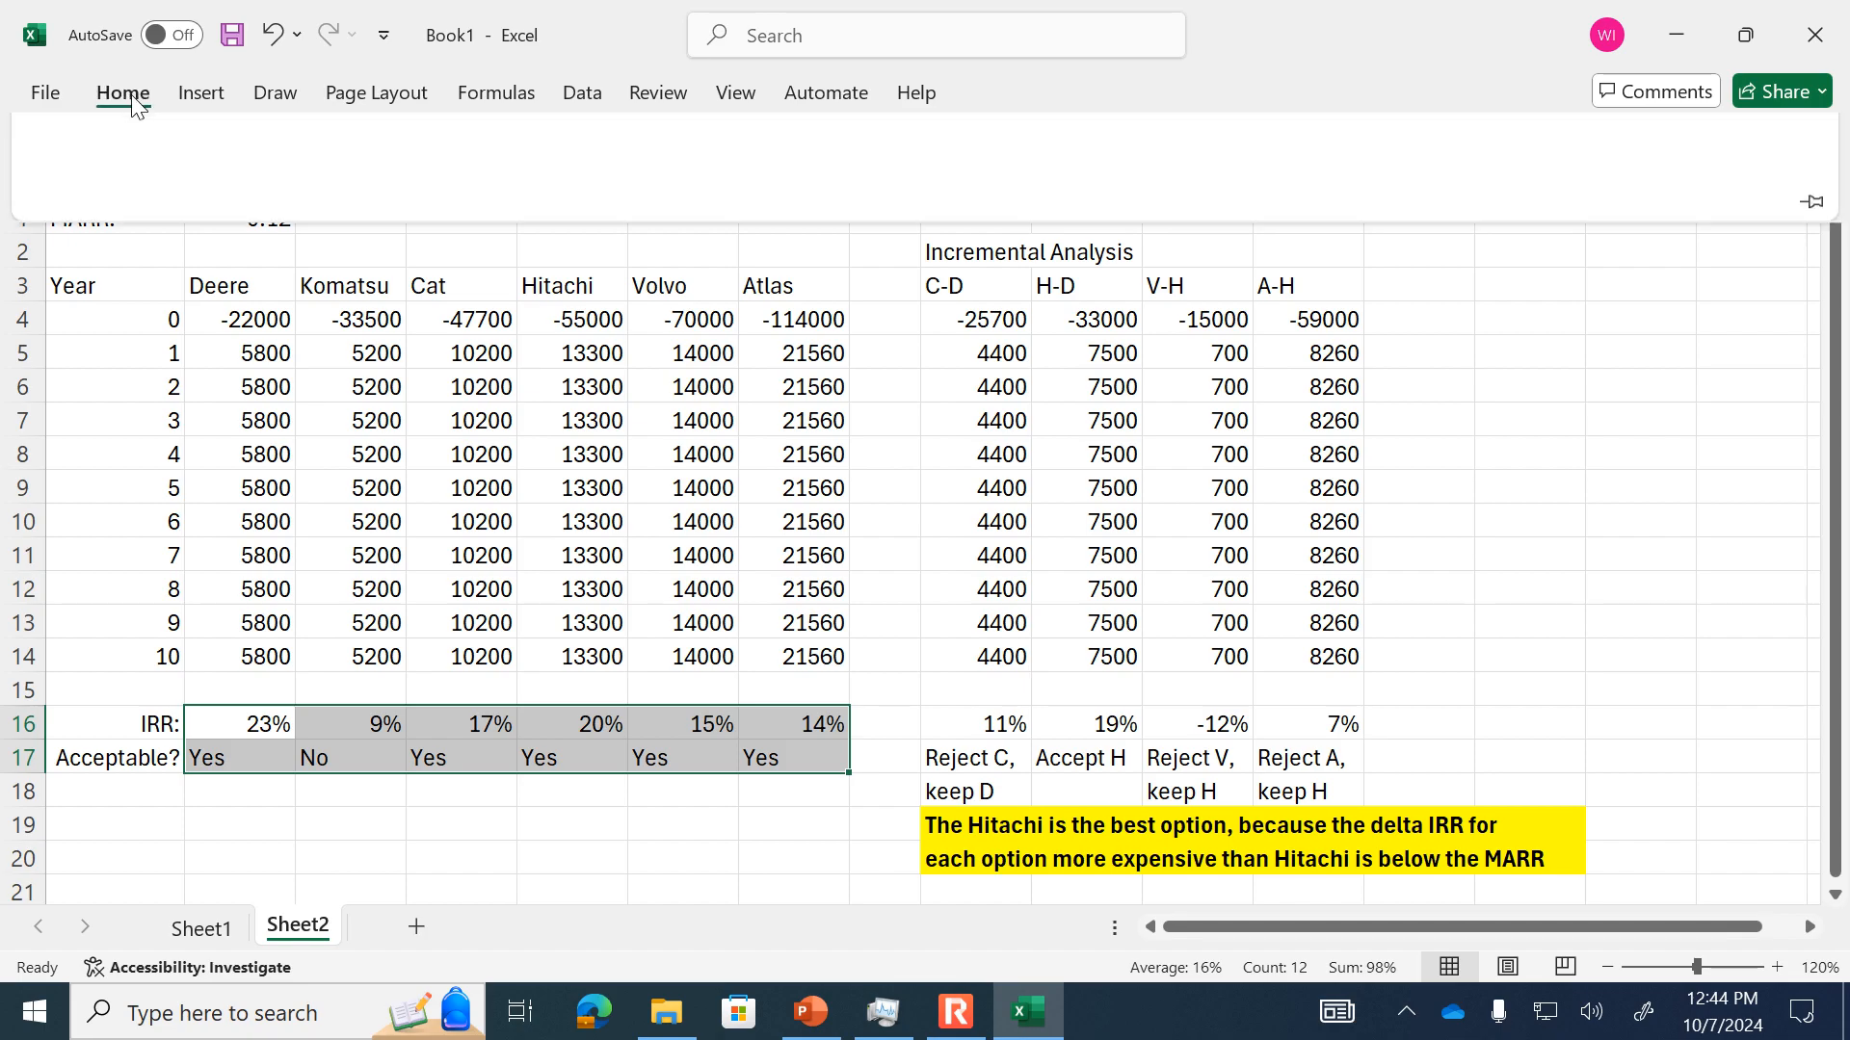
left_click(565, 193)
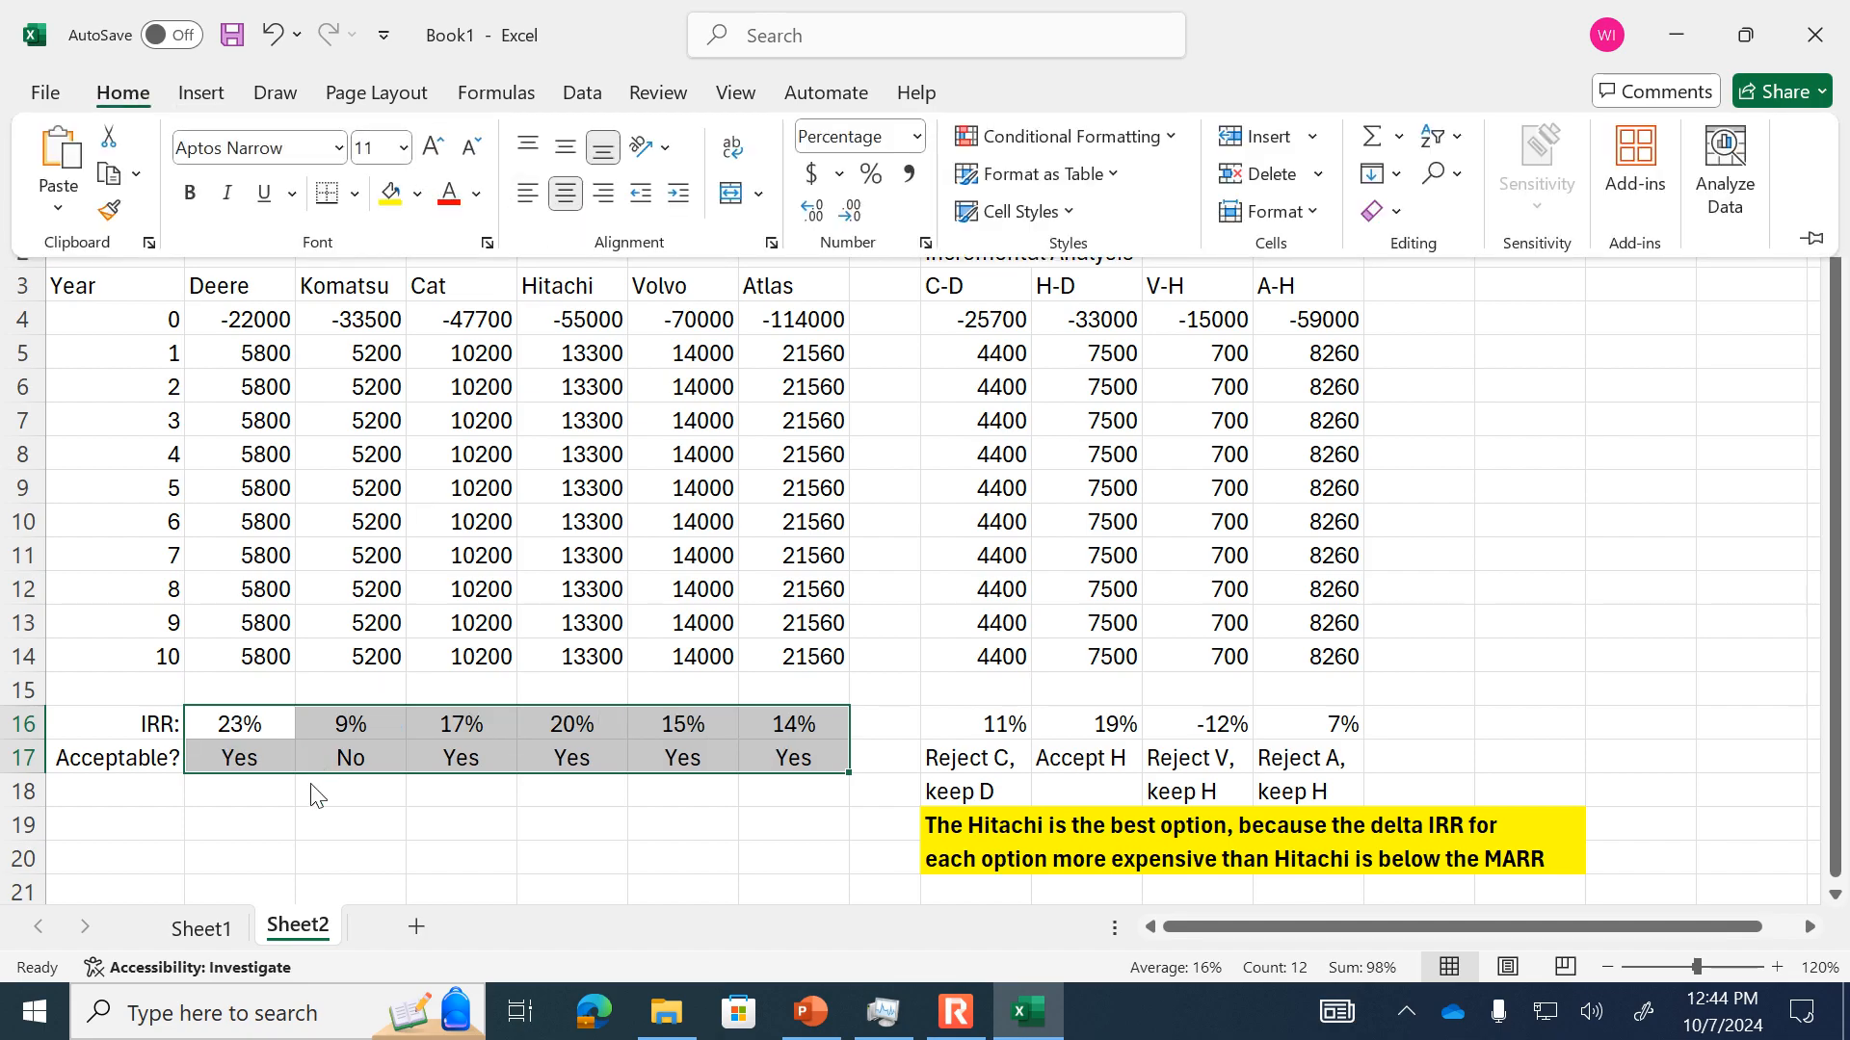
left_click(306, 824)
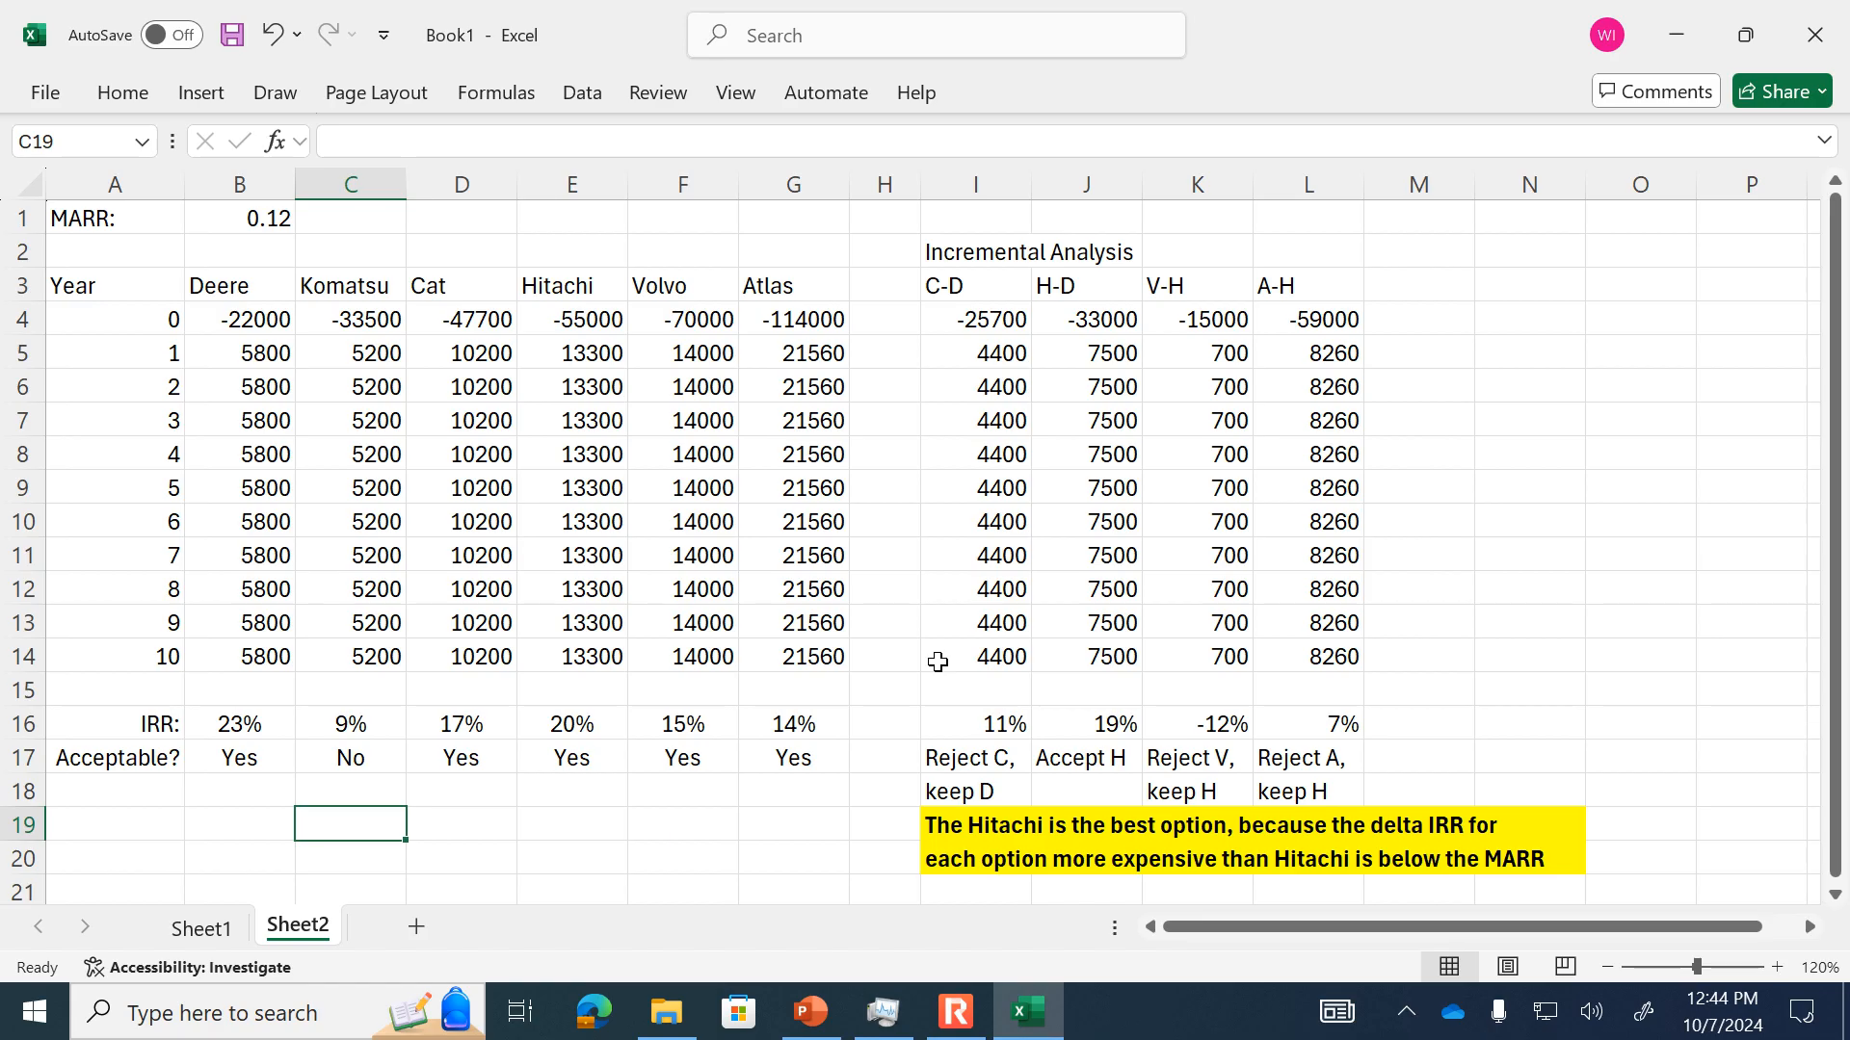
- Review each pairwise comparison of the alternatives against its incremental IRR in row 16, the decisions below and the Hitachi conclusion
left_click(241, 287)
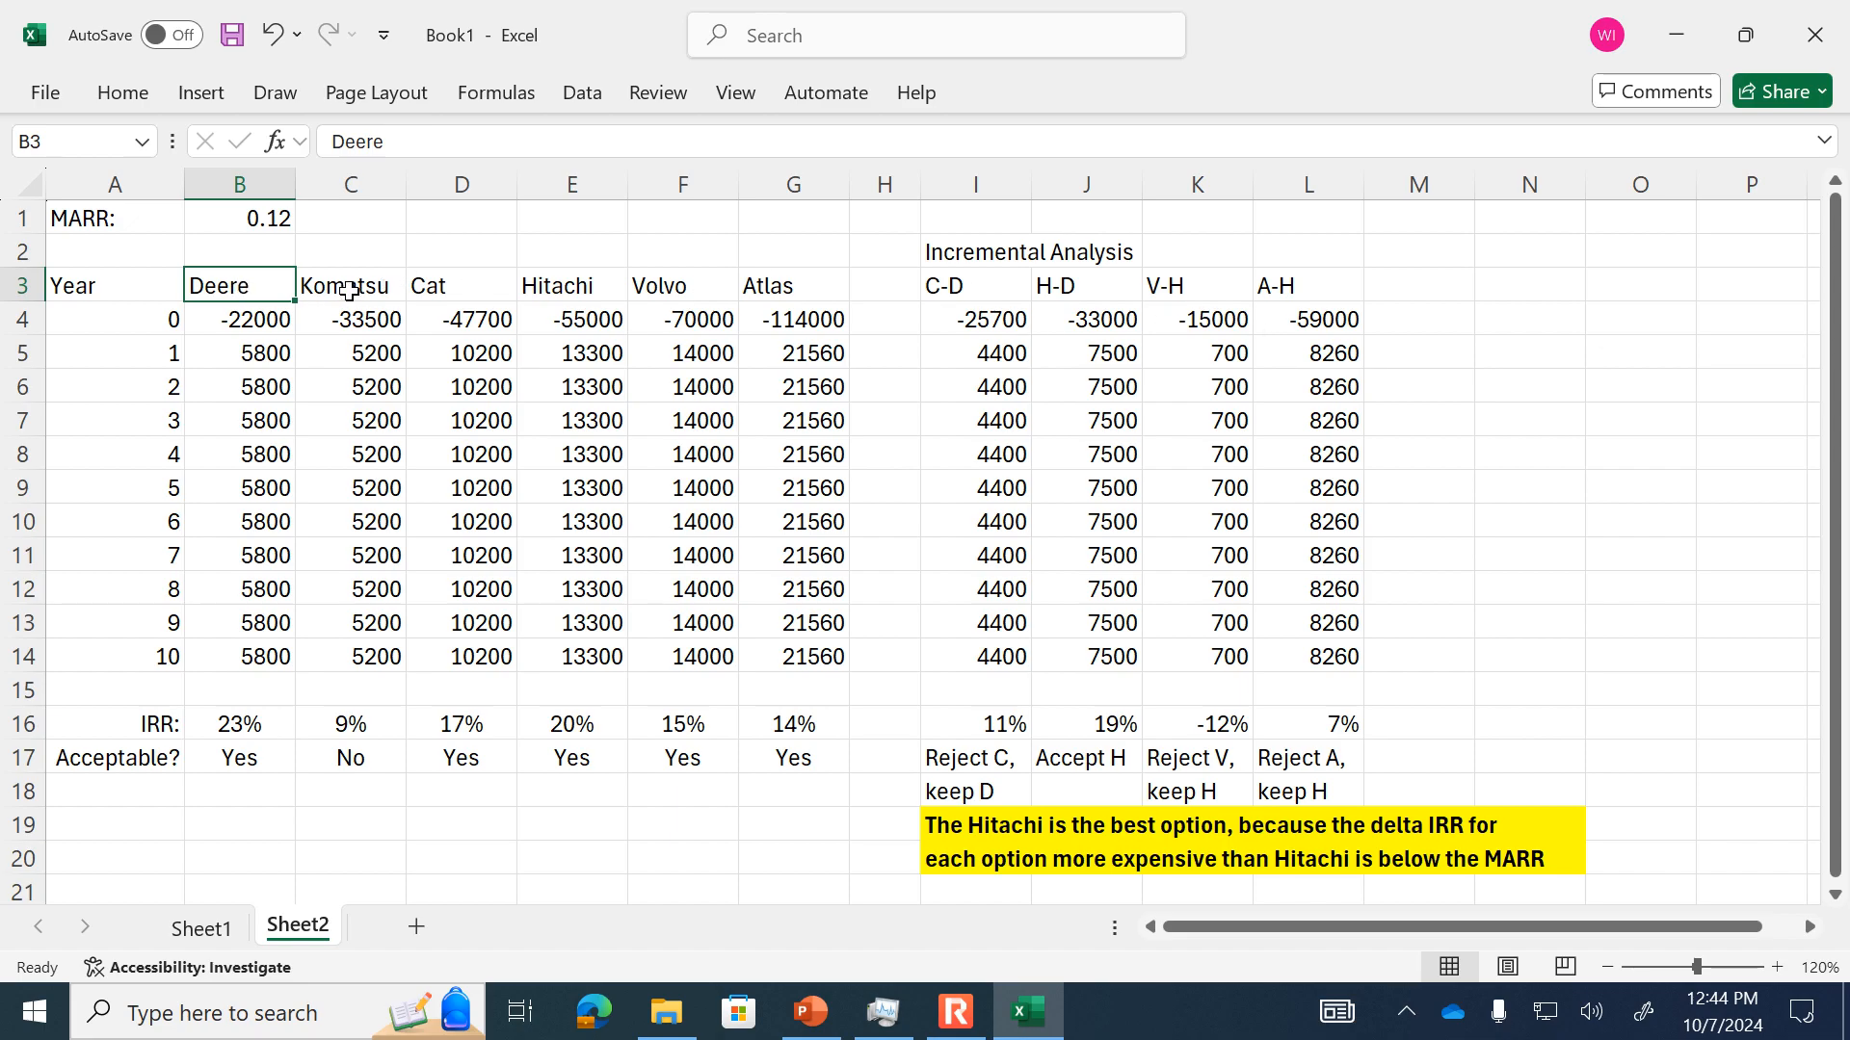
left_click(462, 285)
left_click(213, 281)
left_click(956, 723)
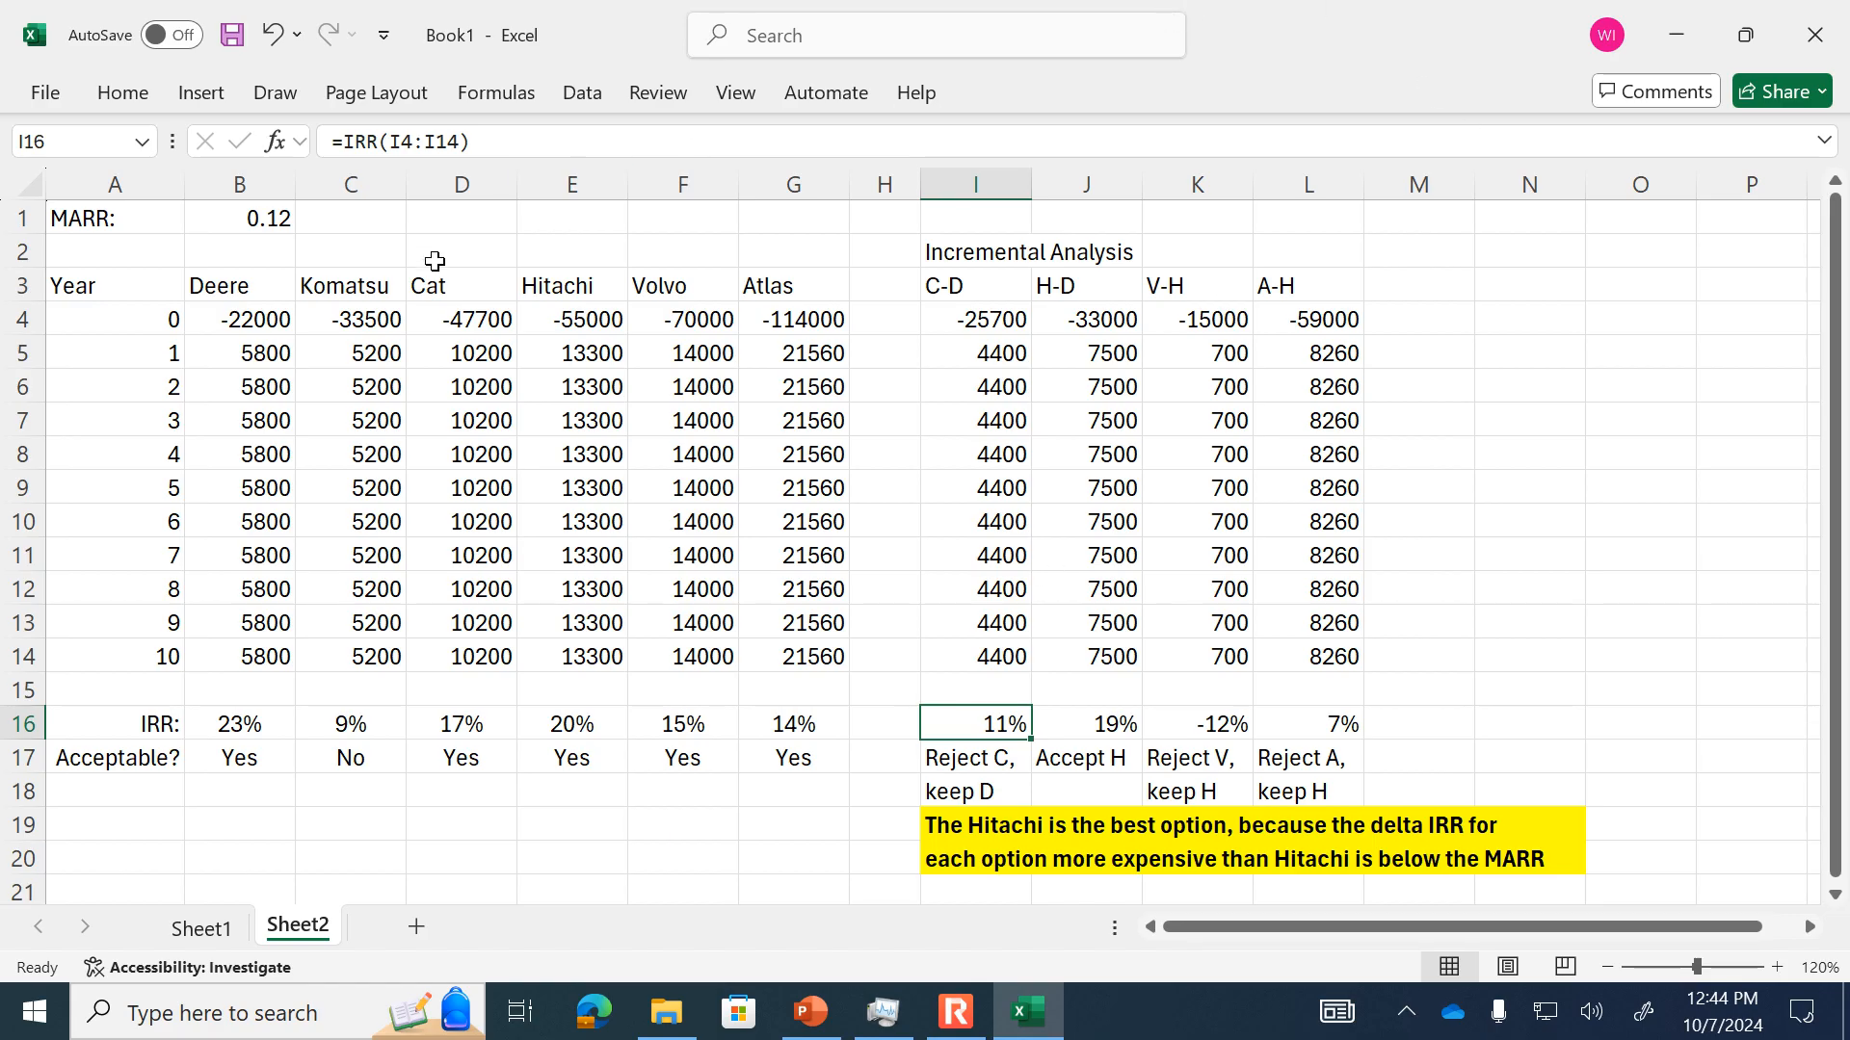
left_click(458, 280)
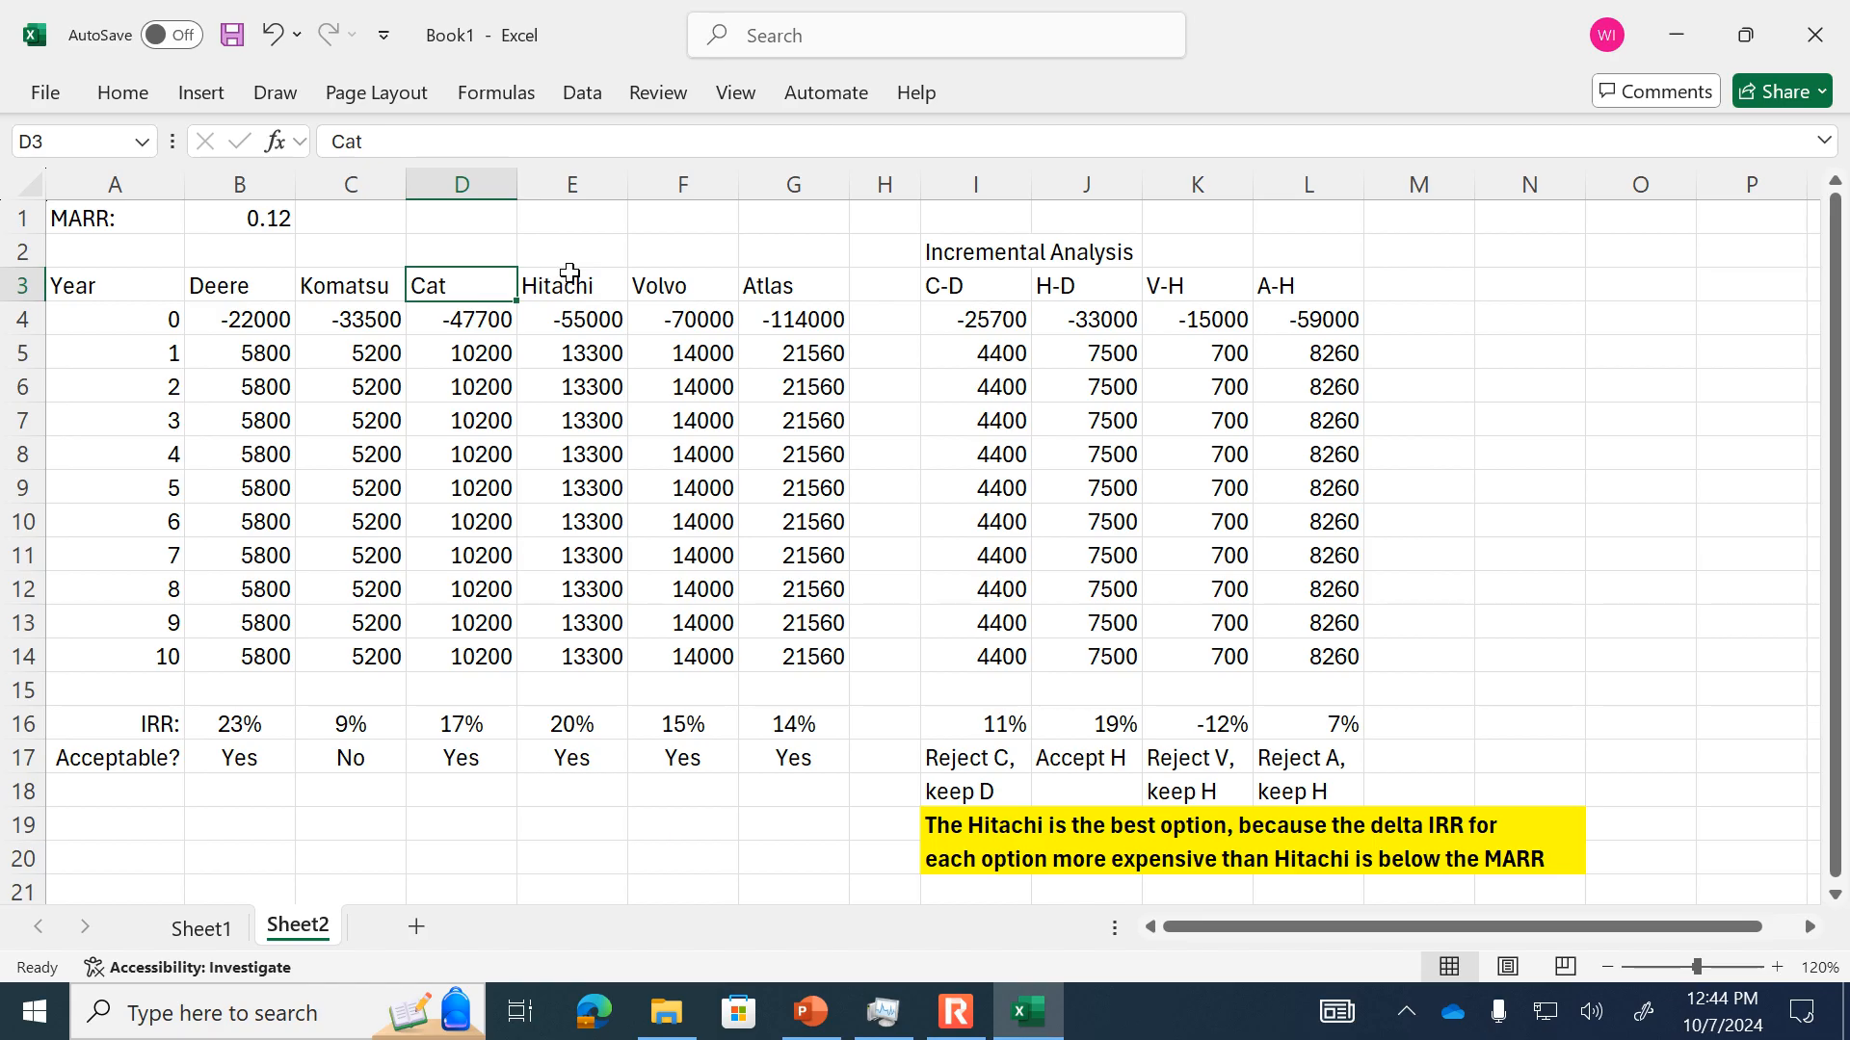
left_click(571, 281)
left_click(229, 289)
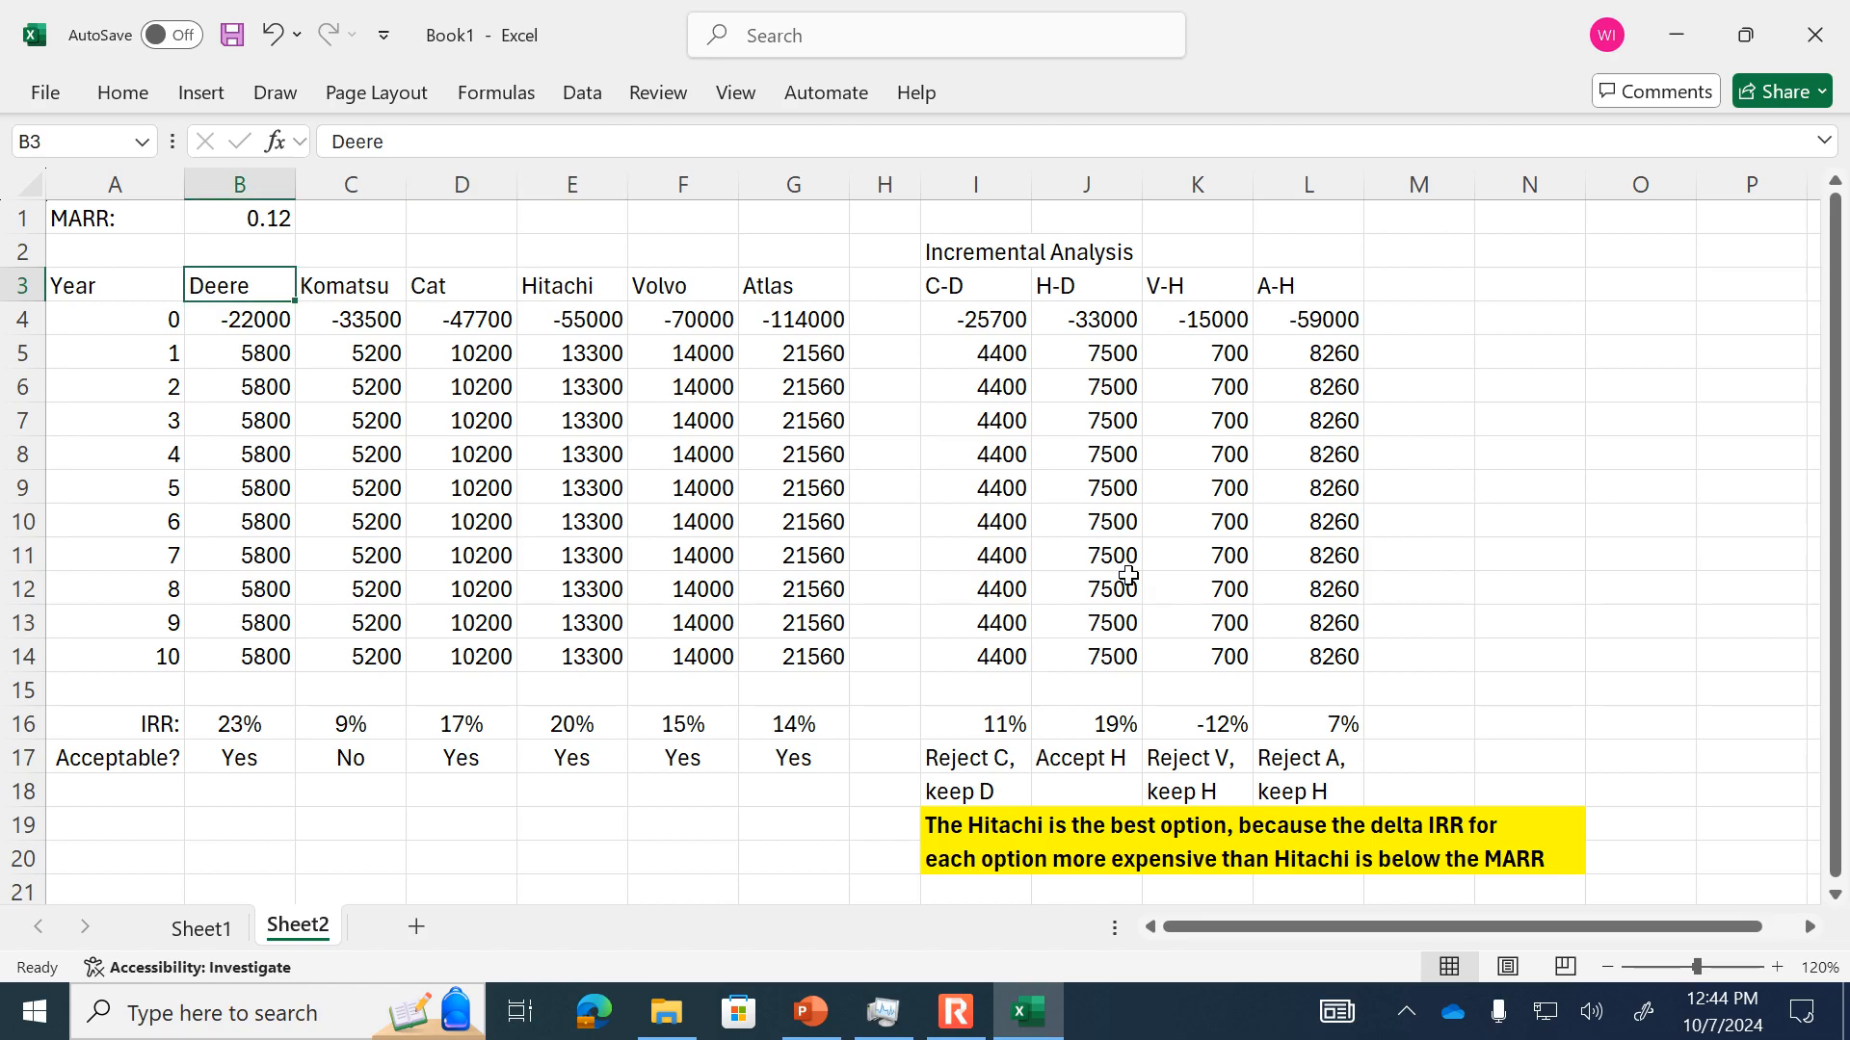
left_click(1108, 723)
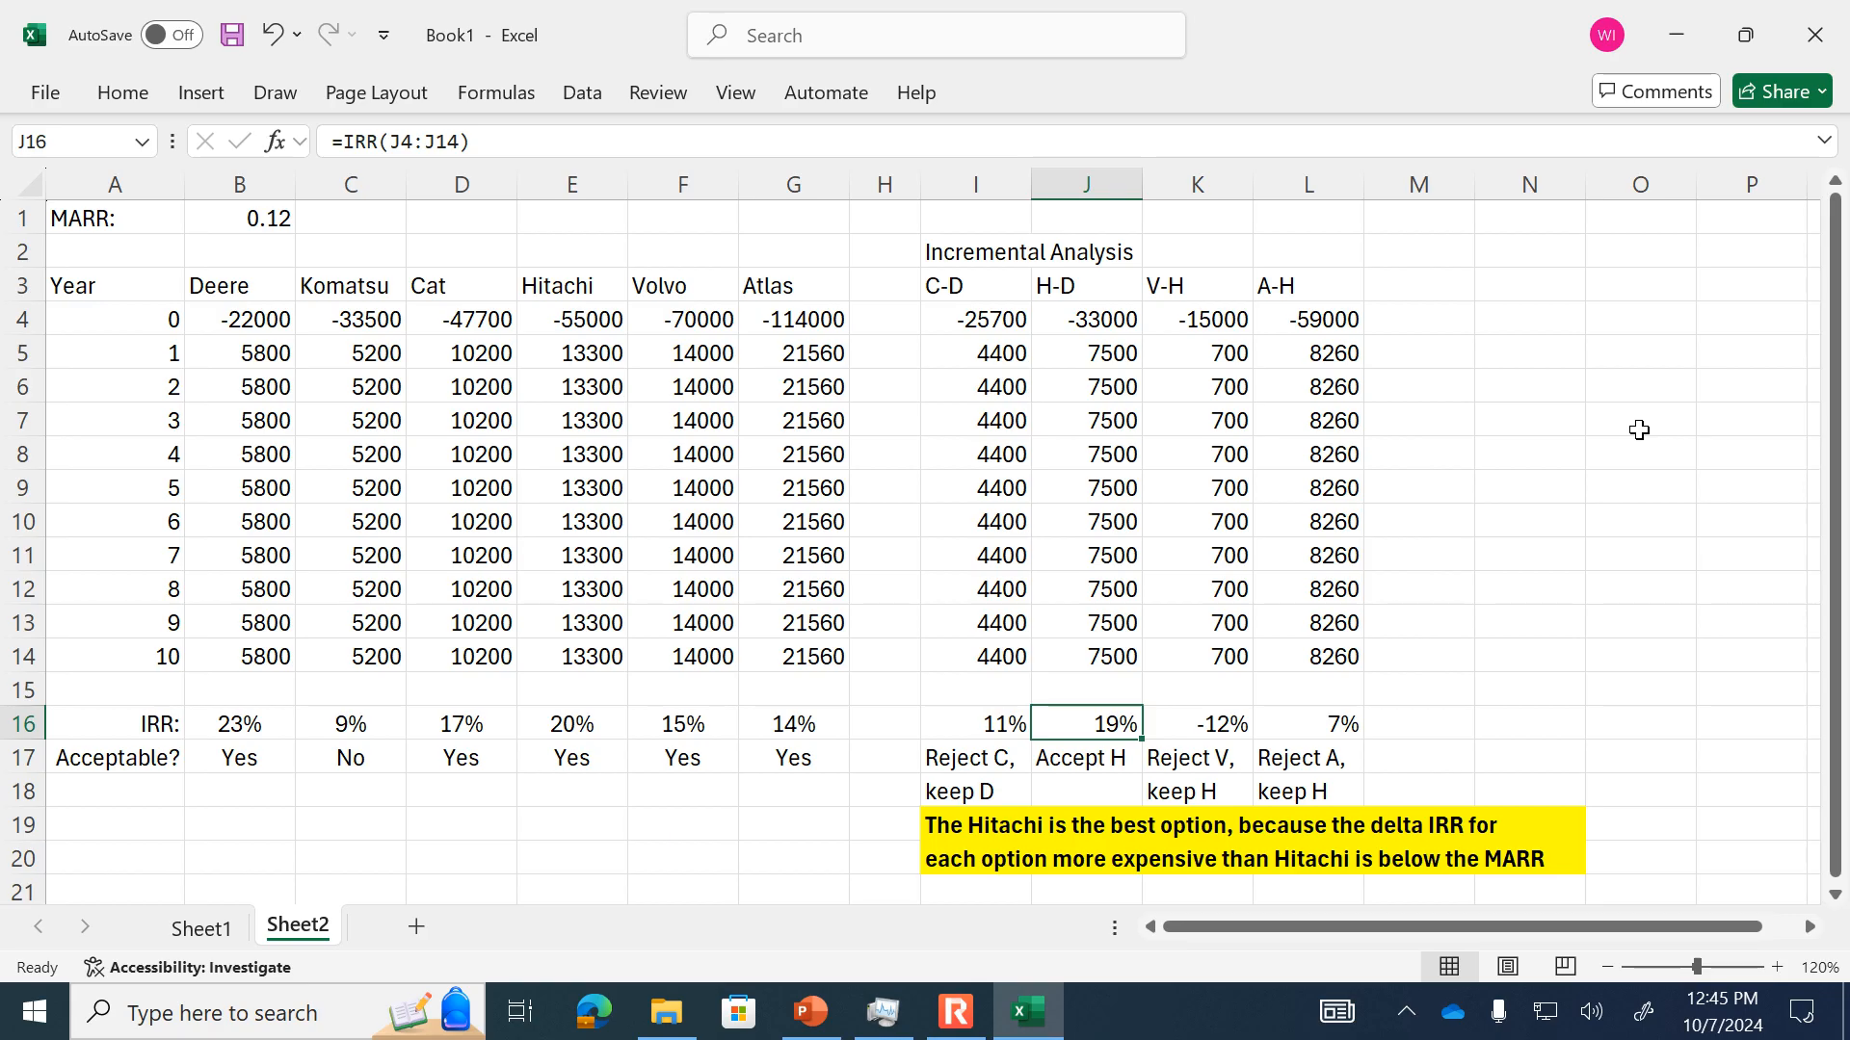
left_click(1110, 767)
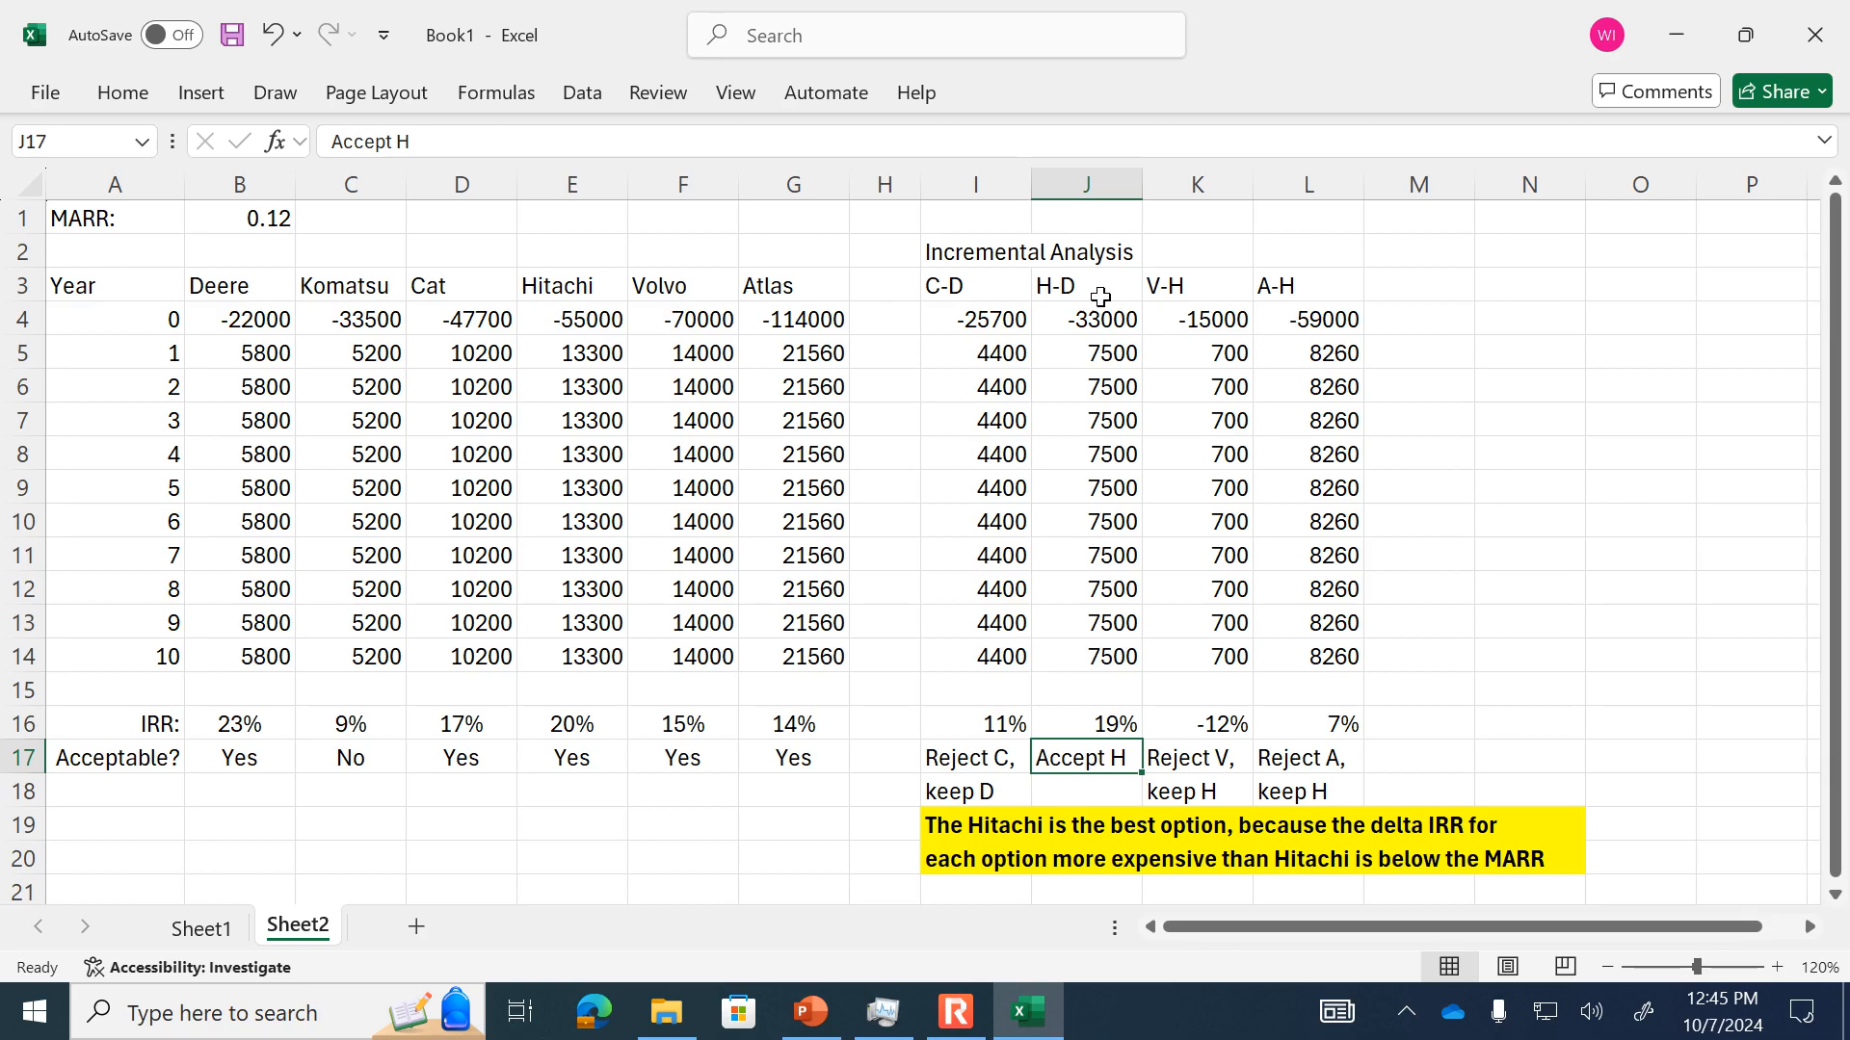
left_click(692, 279)
left_click(594, 281)
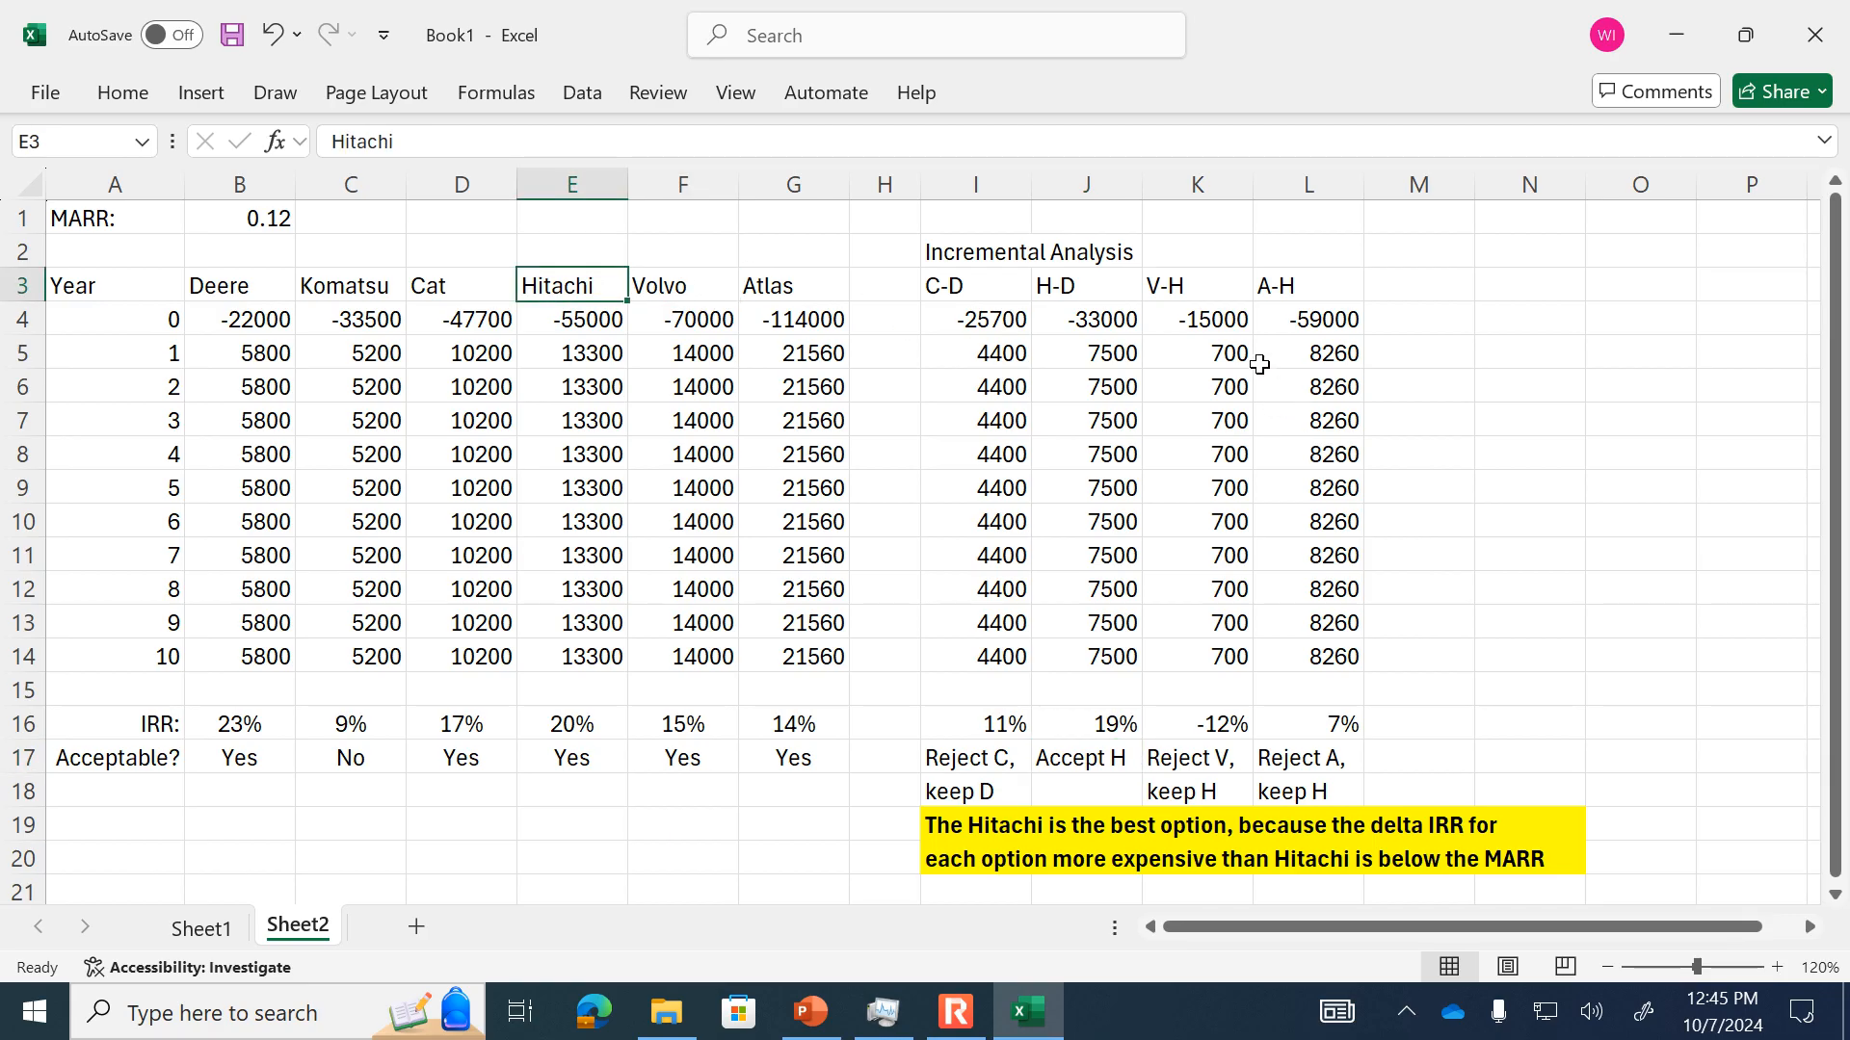
left_click(1197, 729)
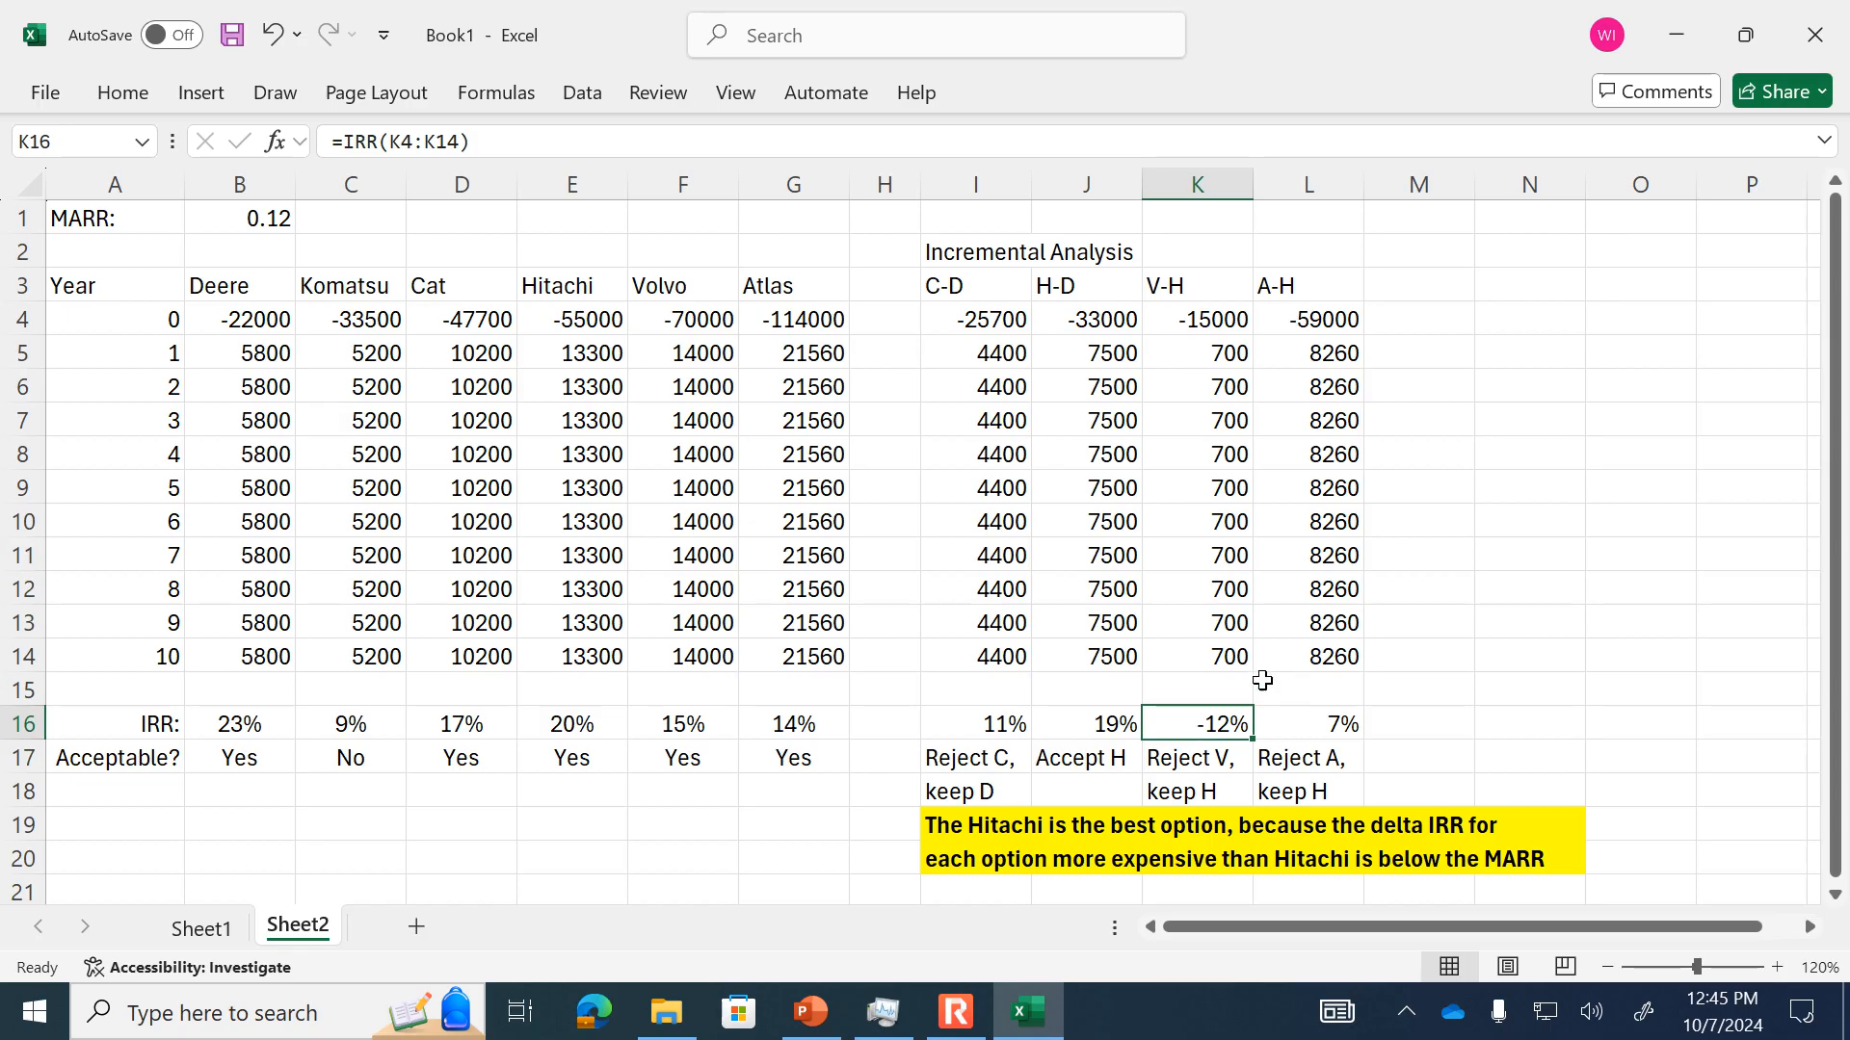
left_click(1368, 321)
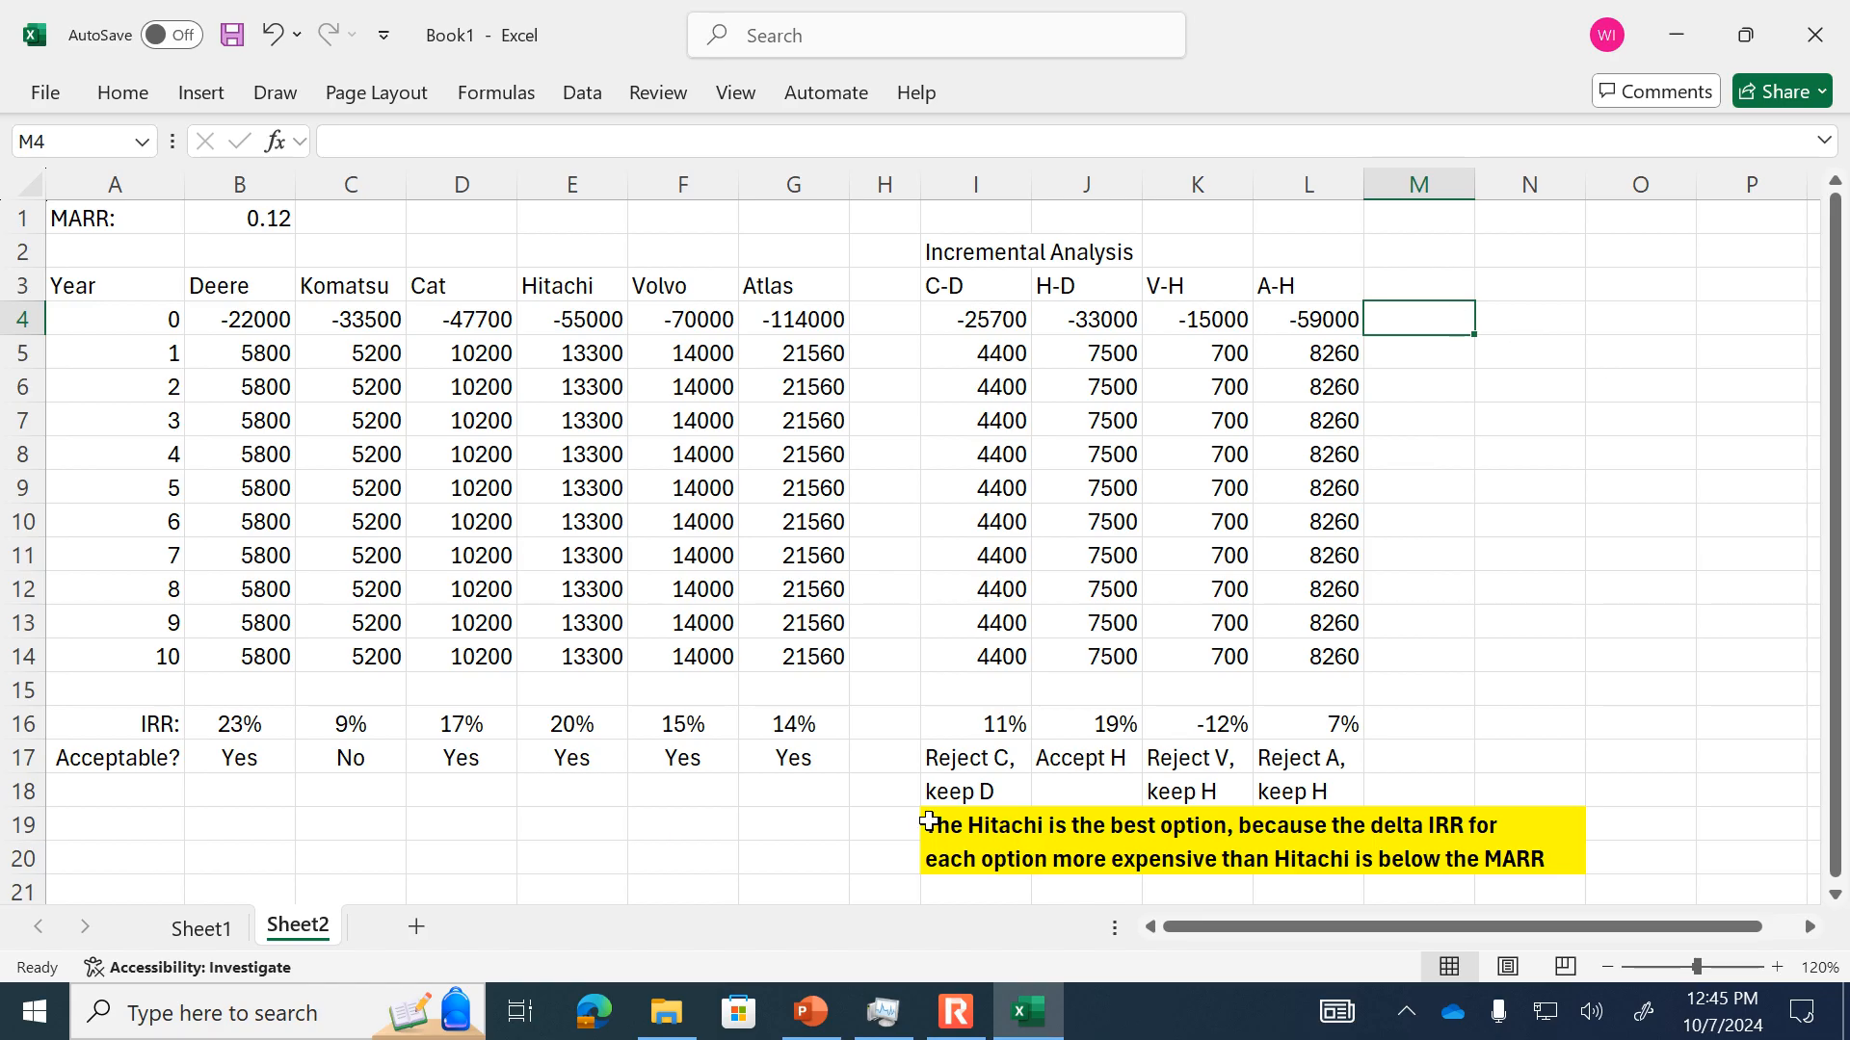
left_click(947, 826)
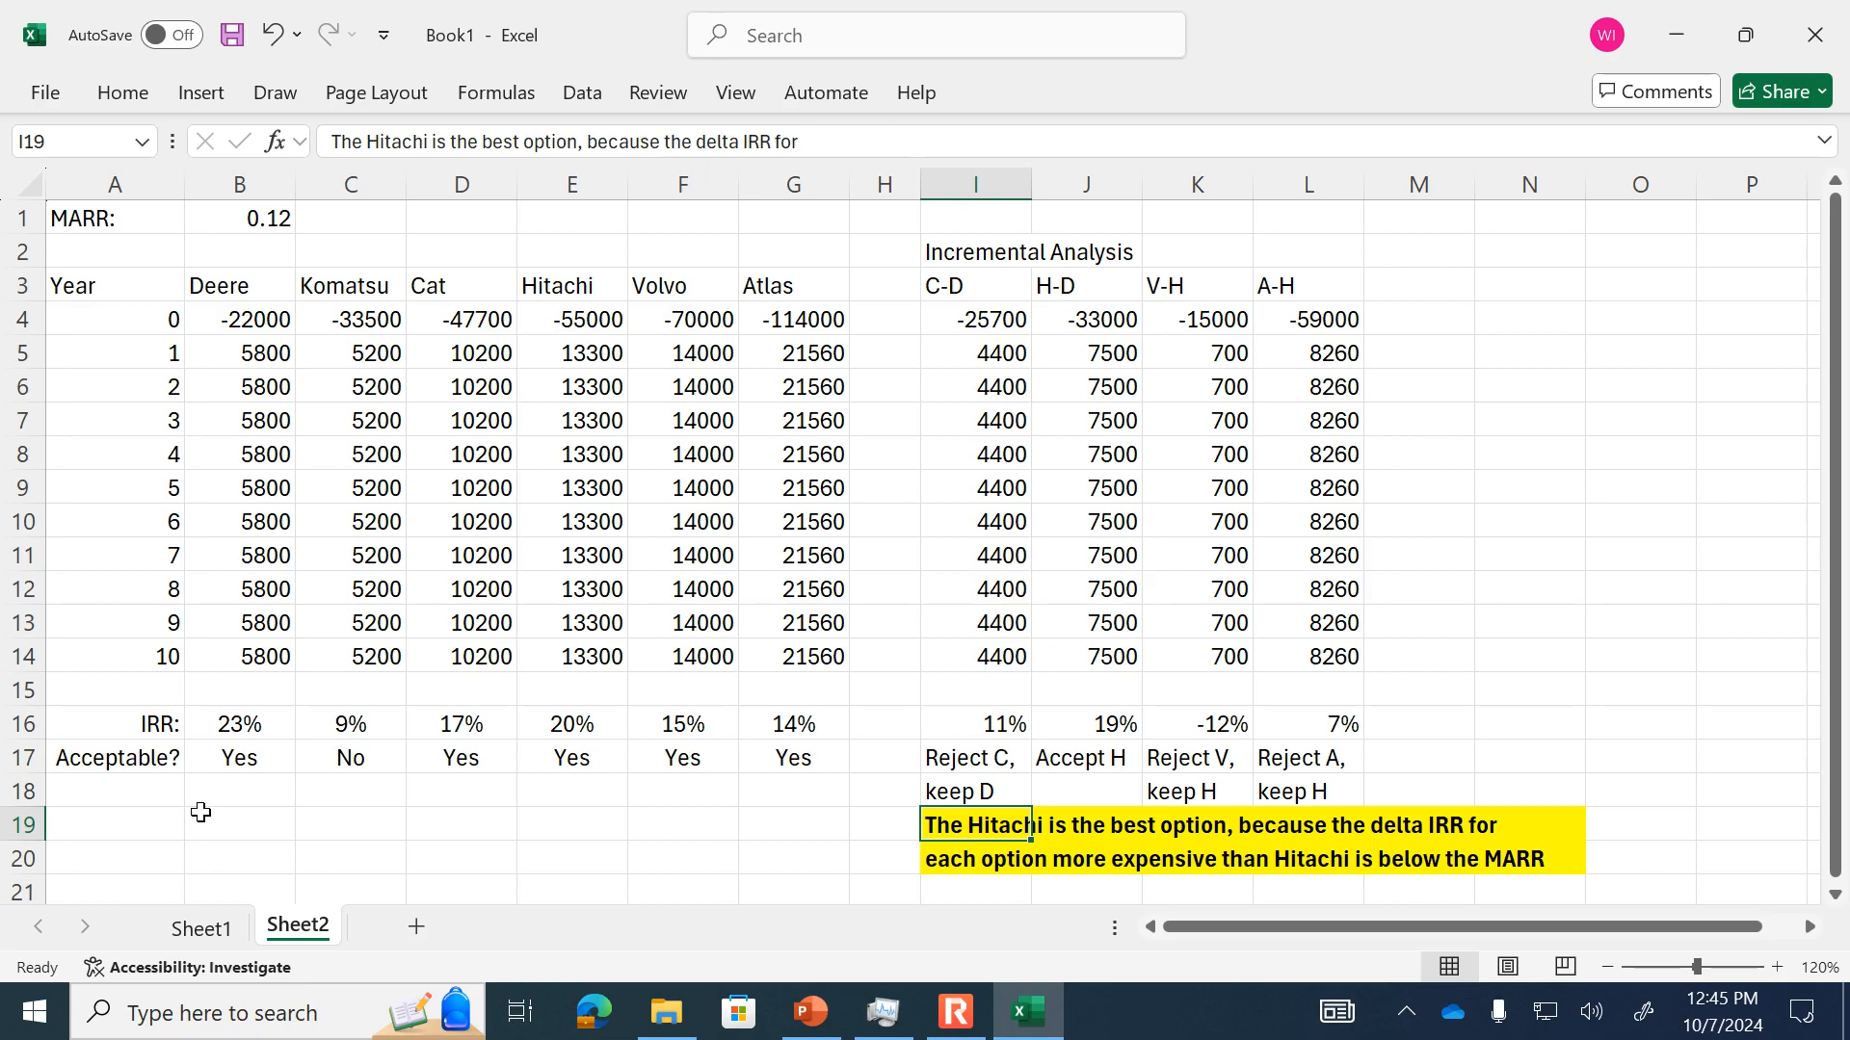
- Label a new row below the acceptability answers by entering "PW analysis" in A19
left_click(144, 825)
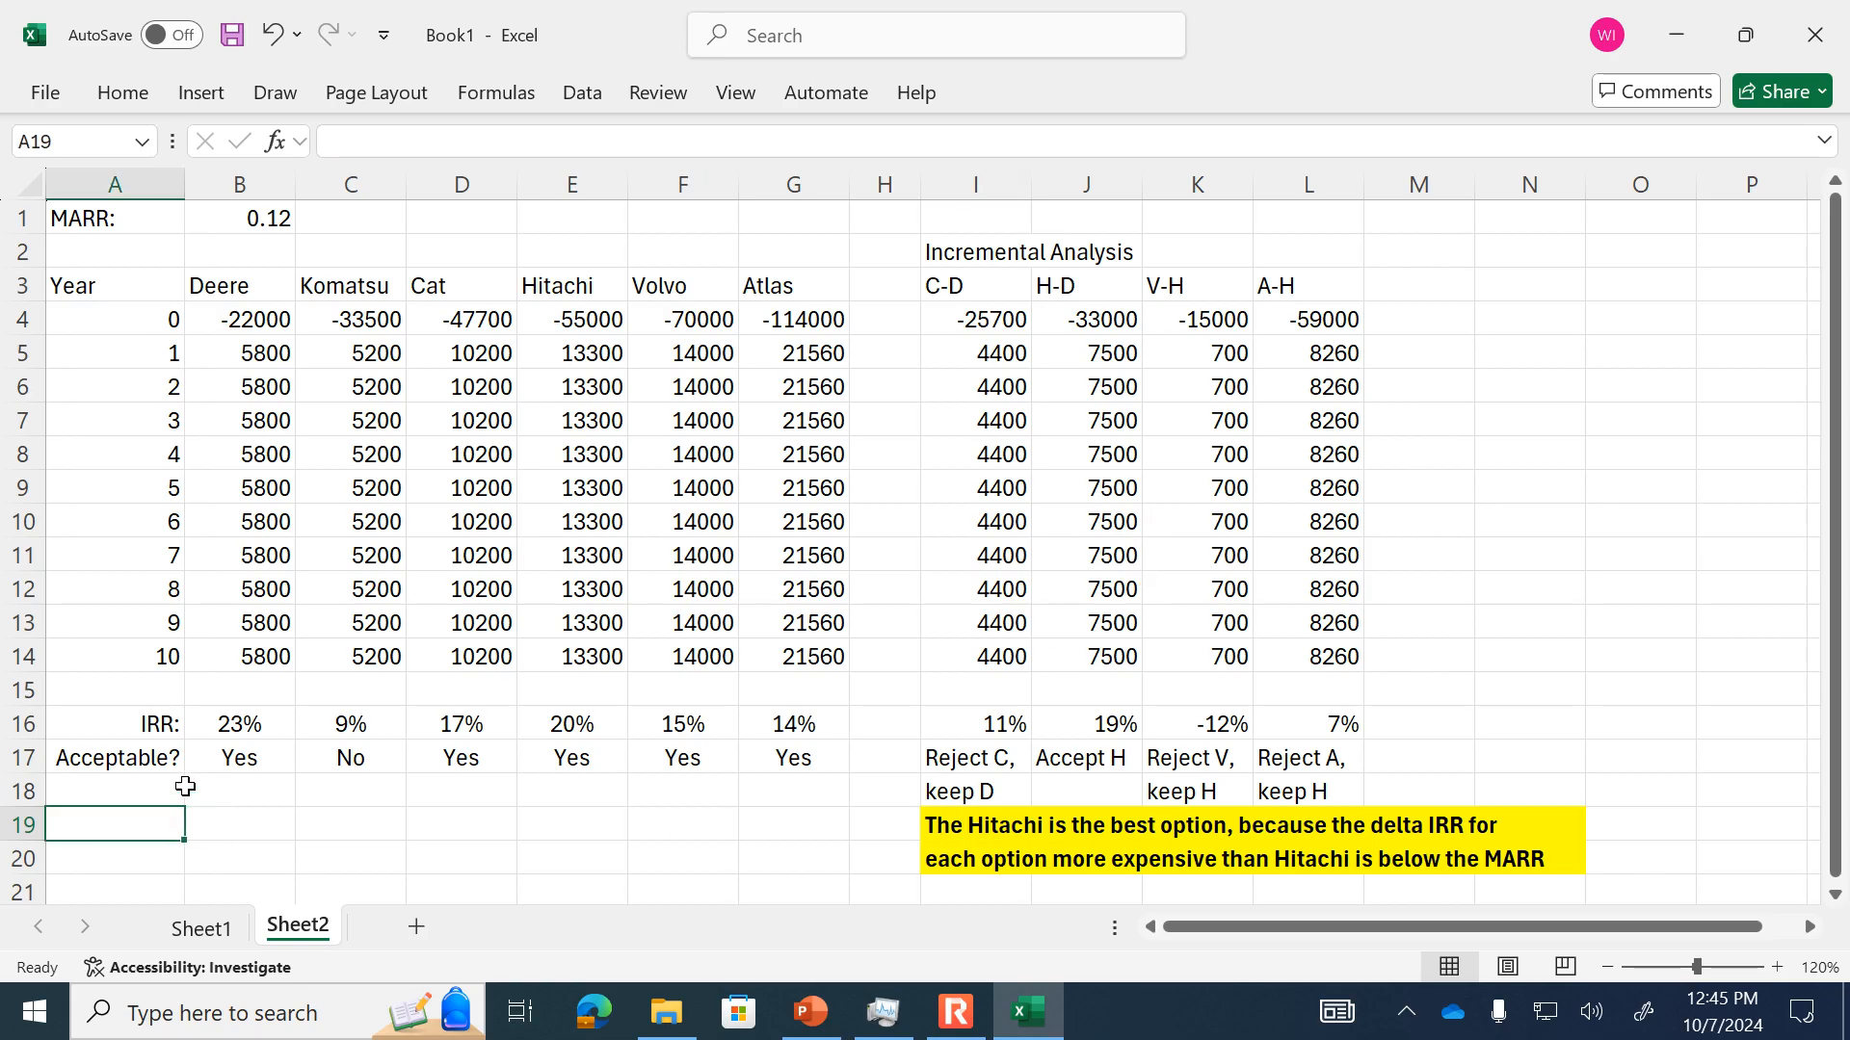
type("P")
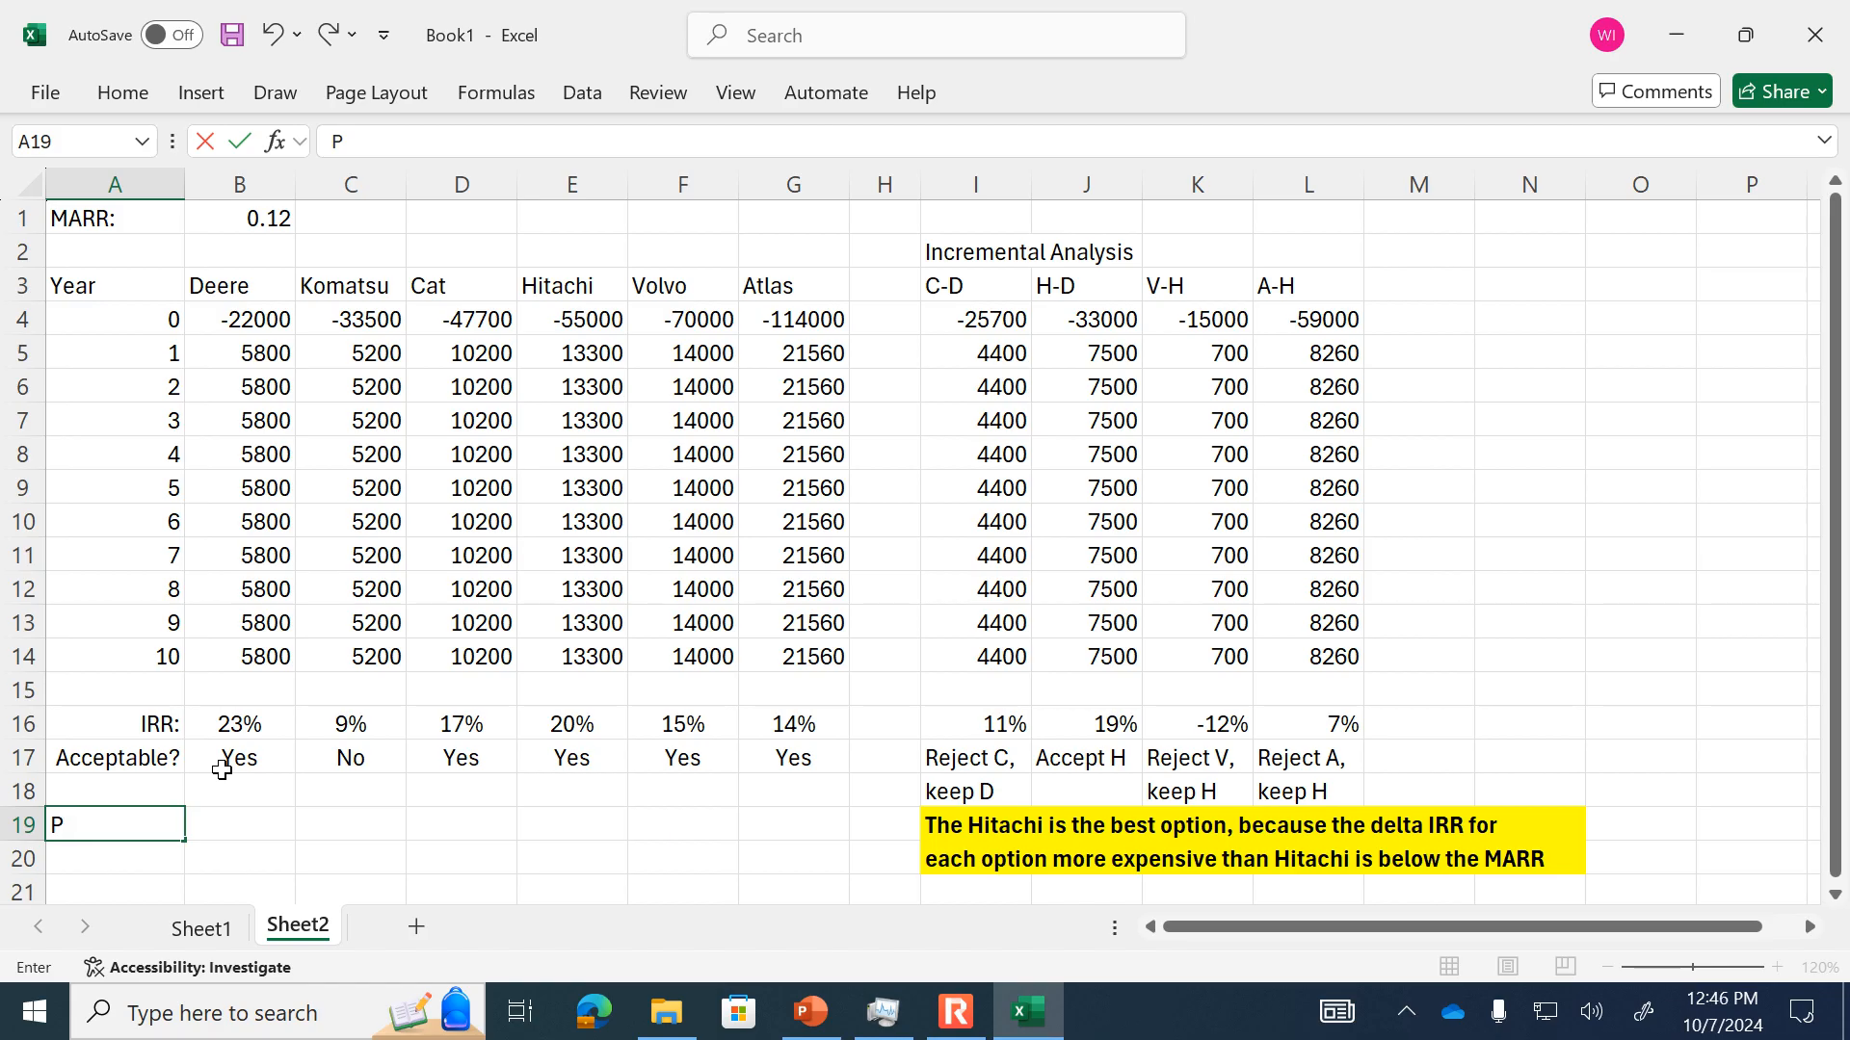
type("W analysis")
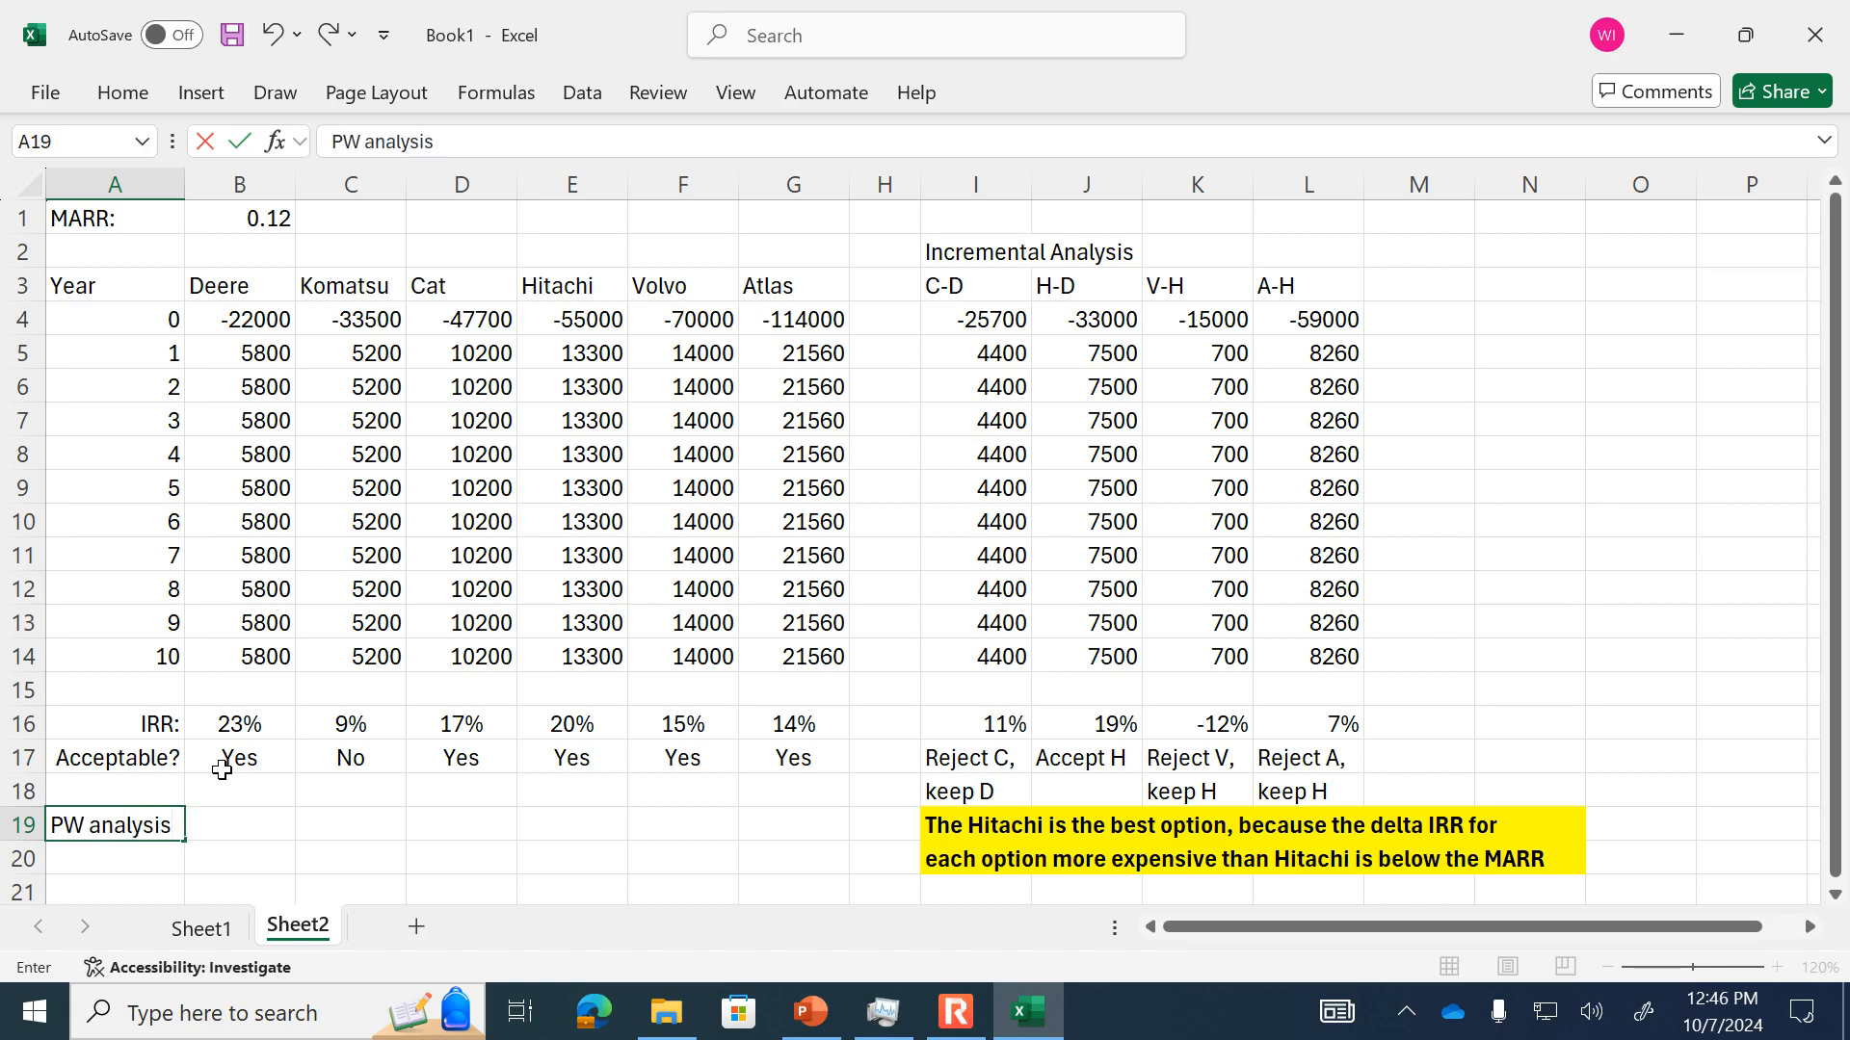
key("Tab")
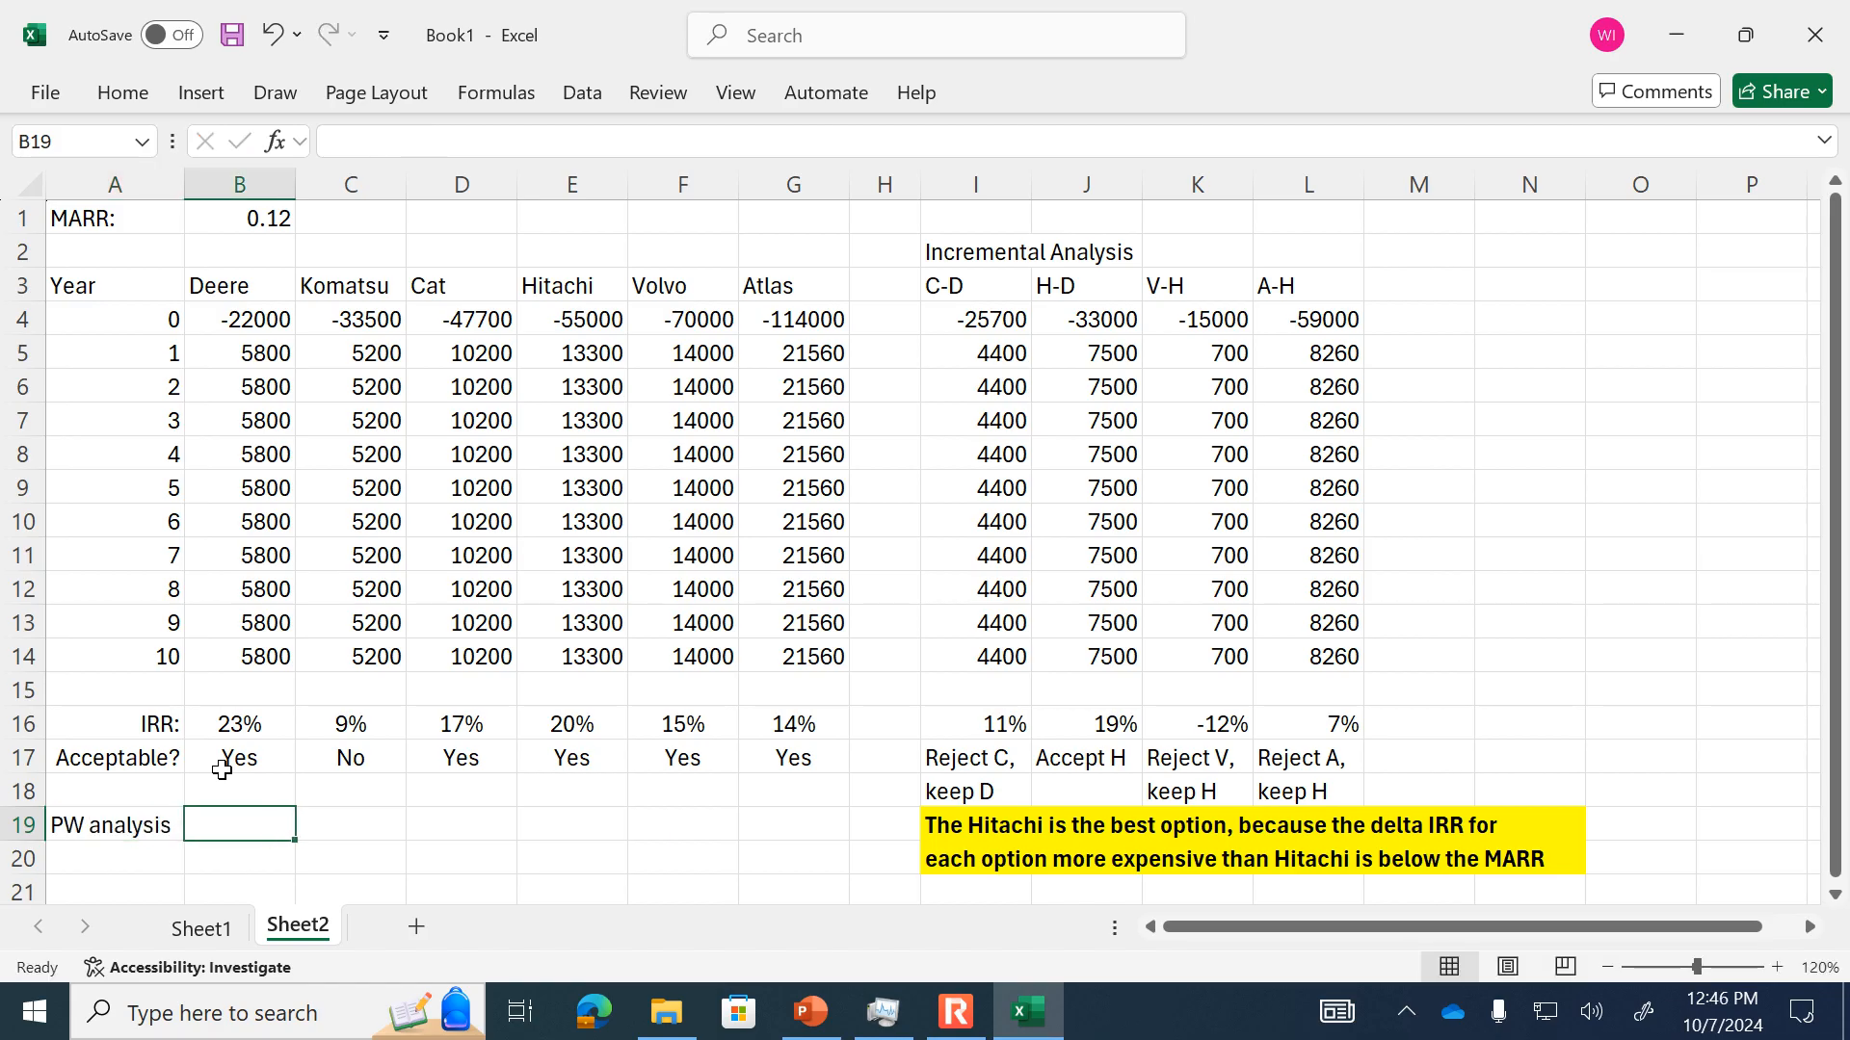
- Calculate Deere's present worth in B19 with =NPV($B$1,B5:B14)+B4, keeping the MARR reference absolute
type("=")
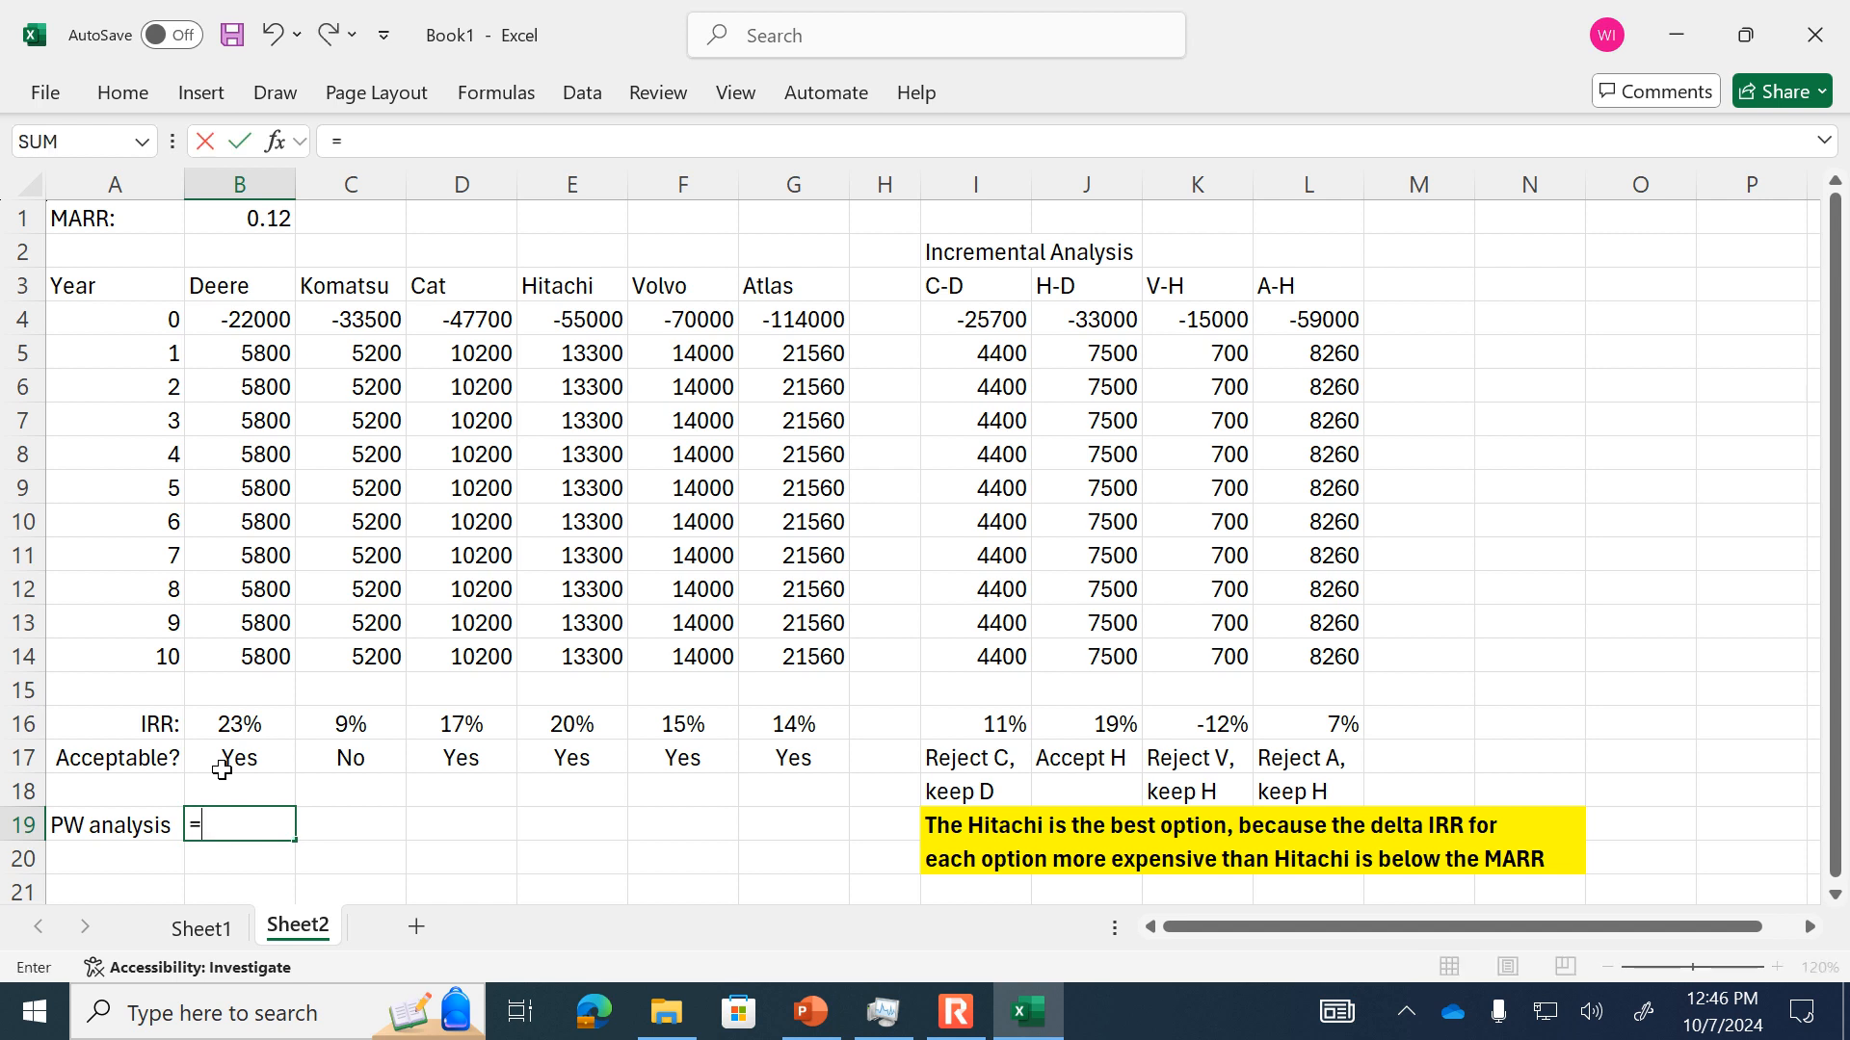
type("npv(")
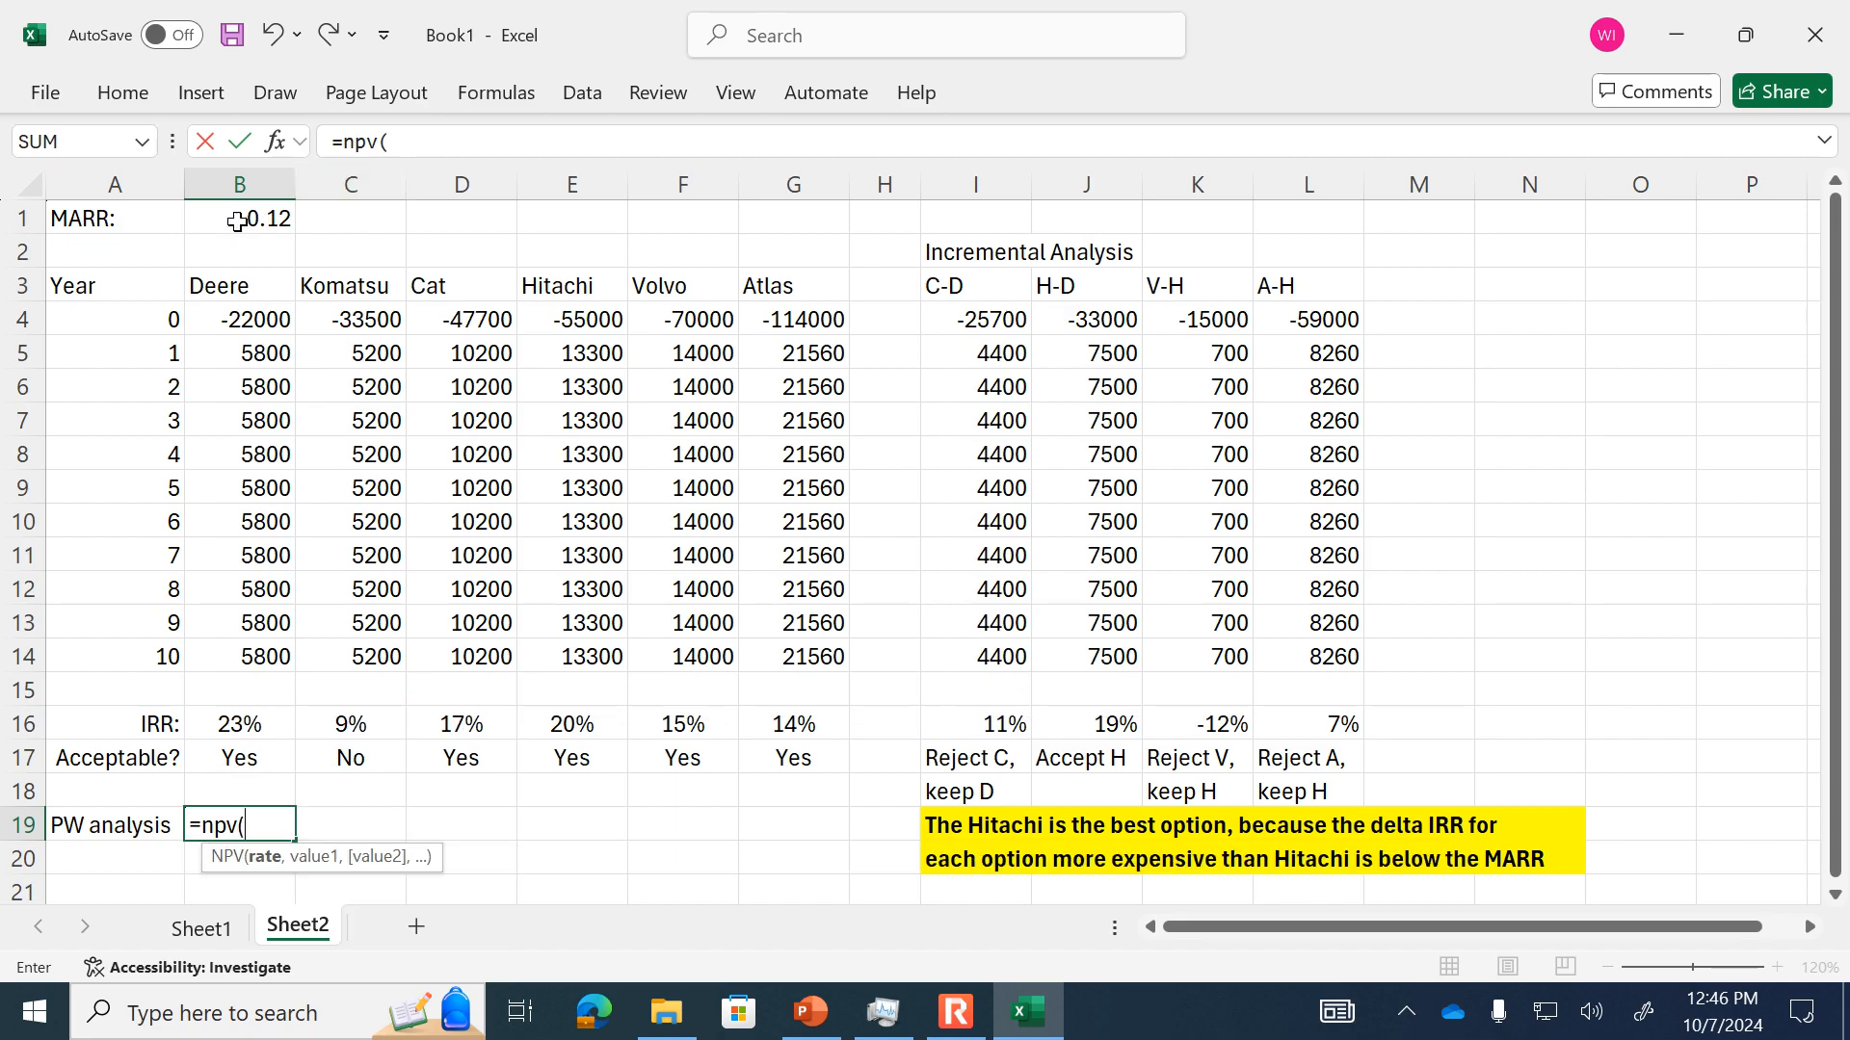
left_click(234, 230)
key("F4")
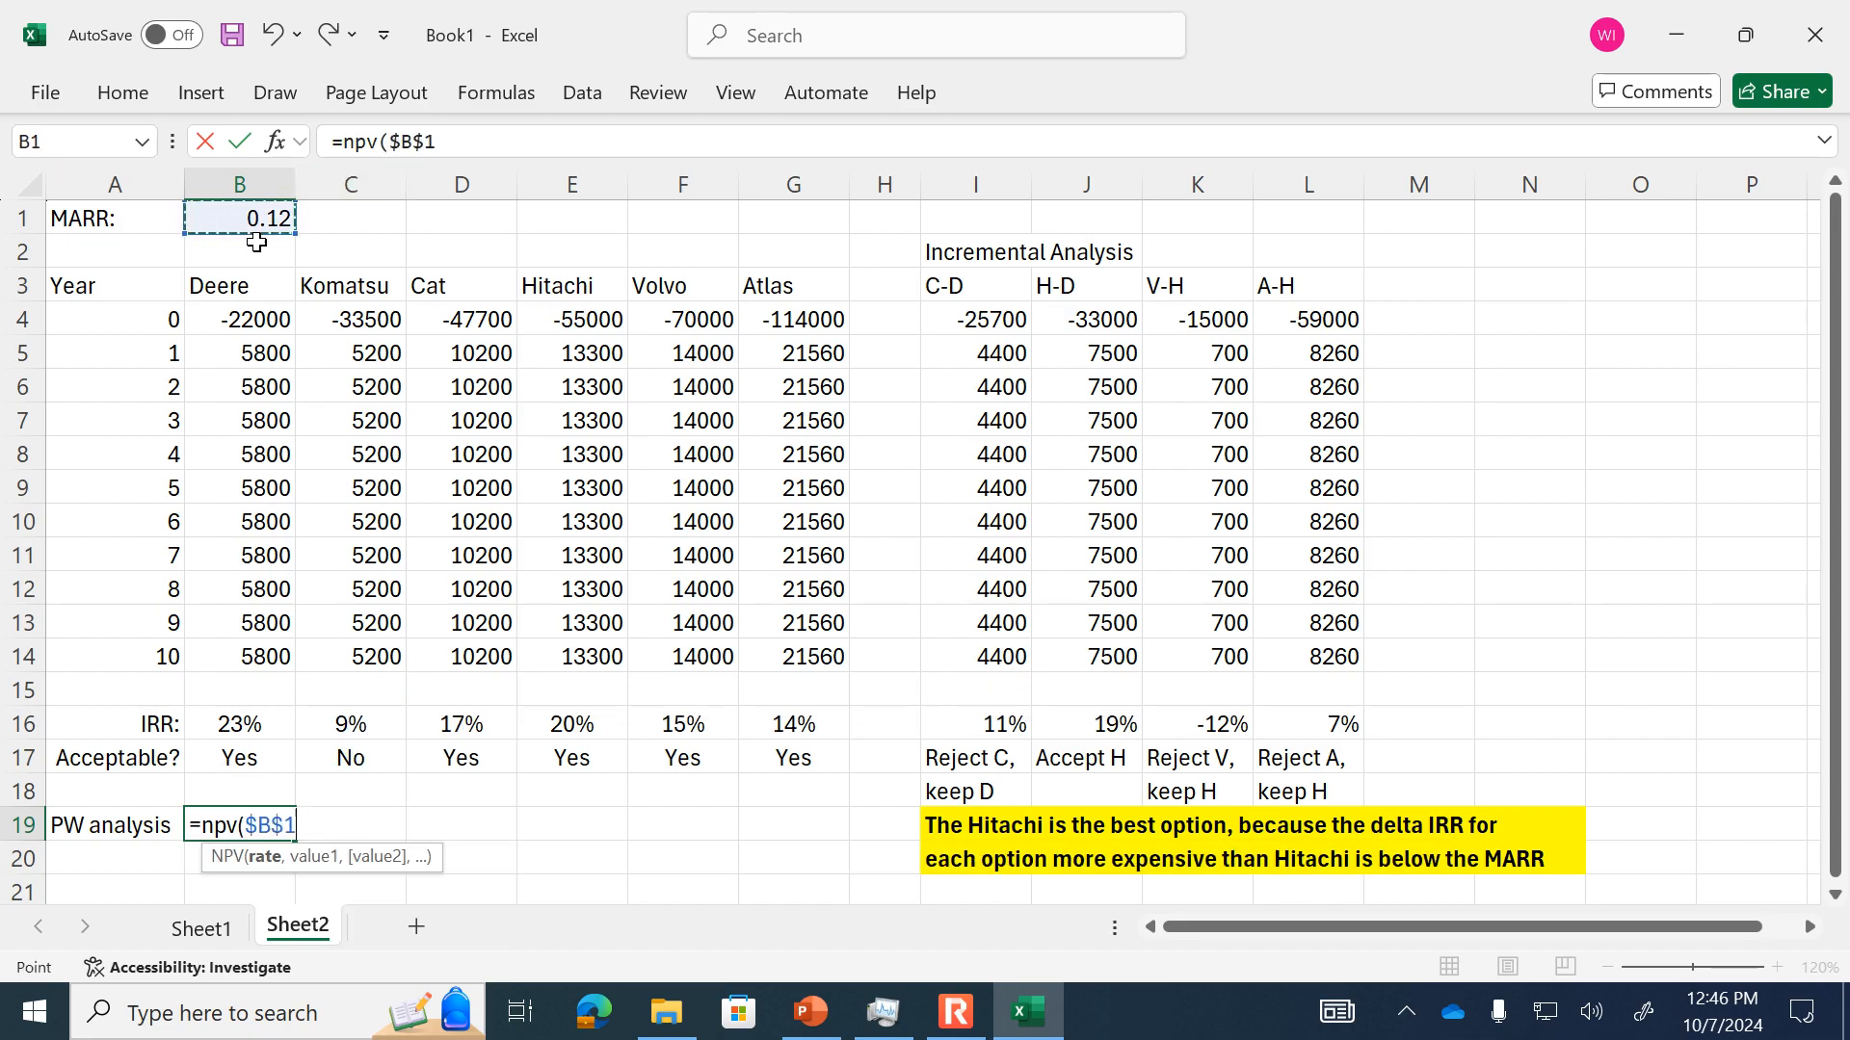
type(",")
left_click_drag(255, 353, 239, 653)
type(")+")
left_click(234, 314)
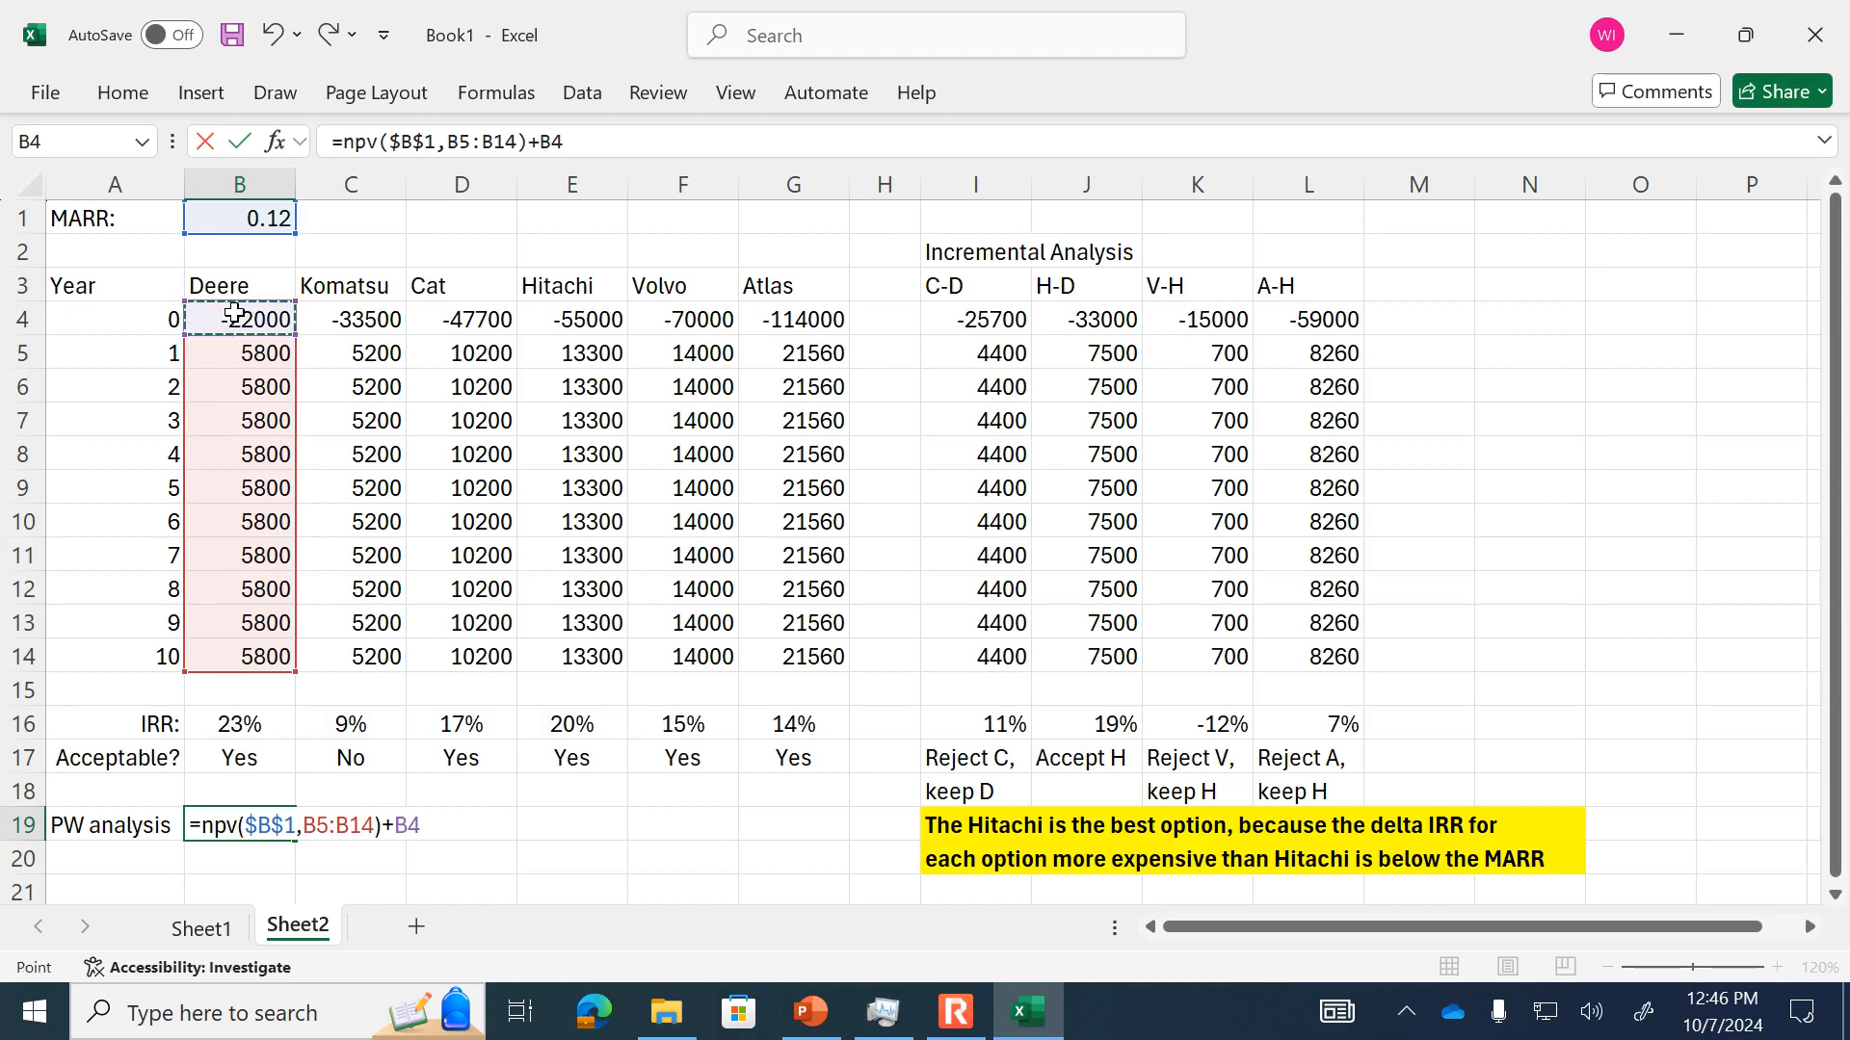
key("Return")
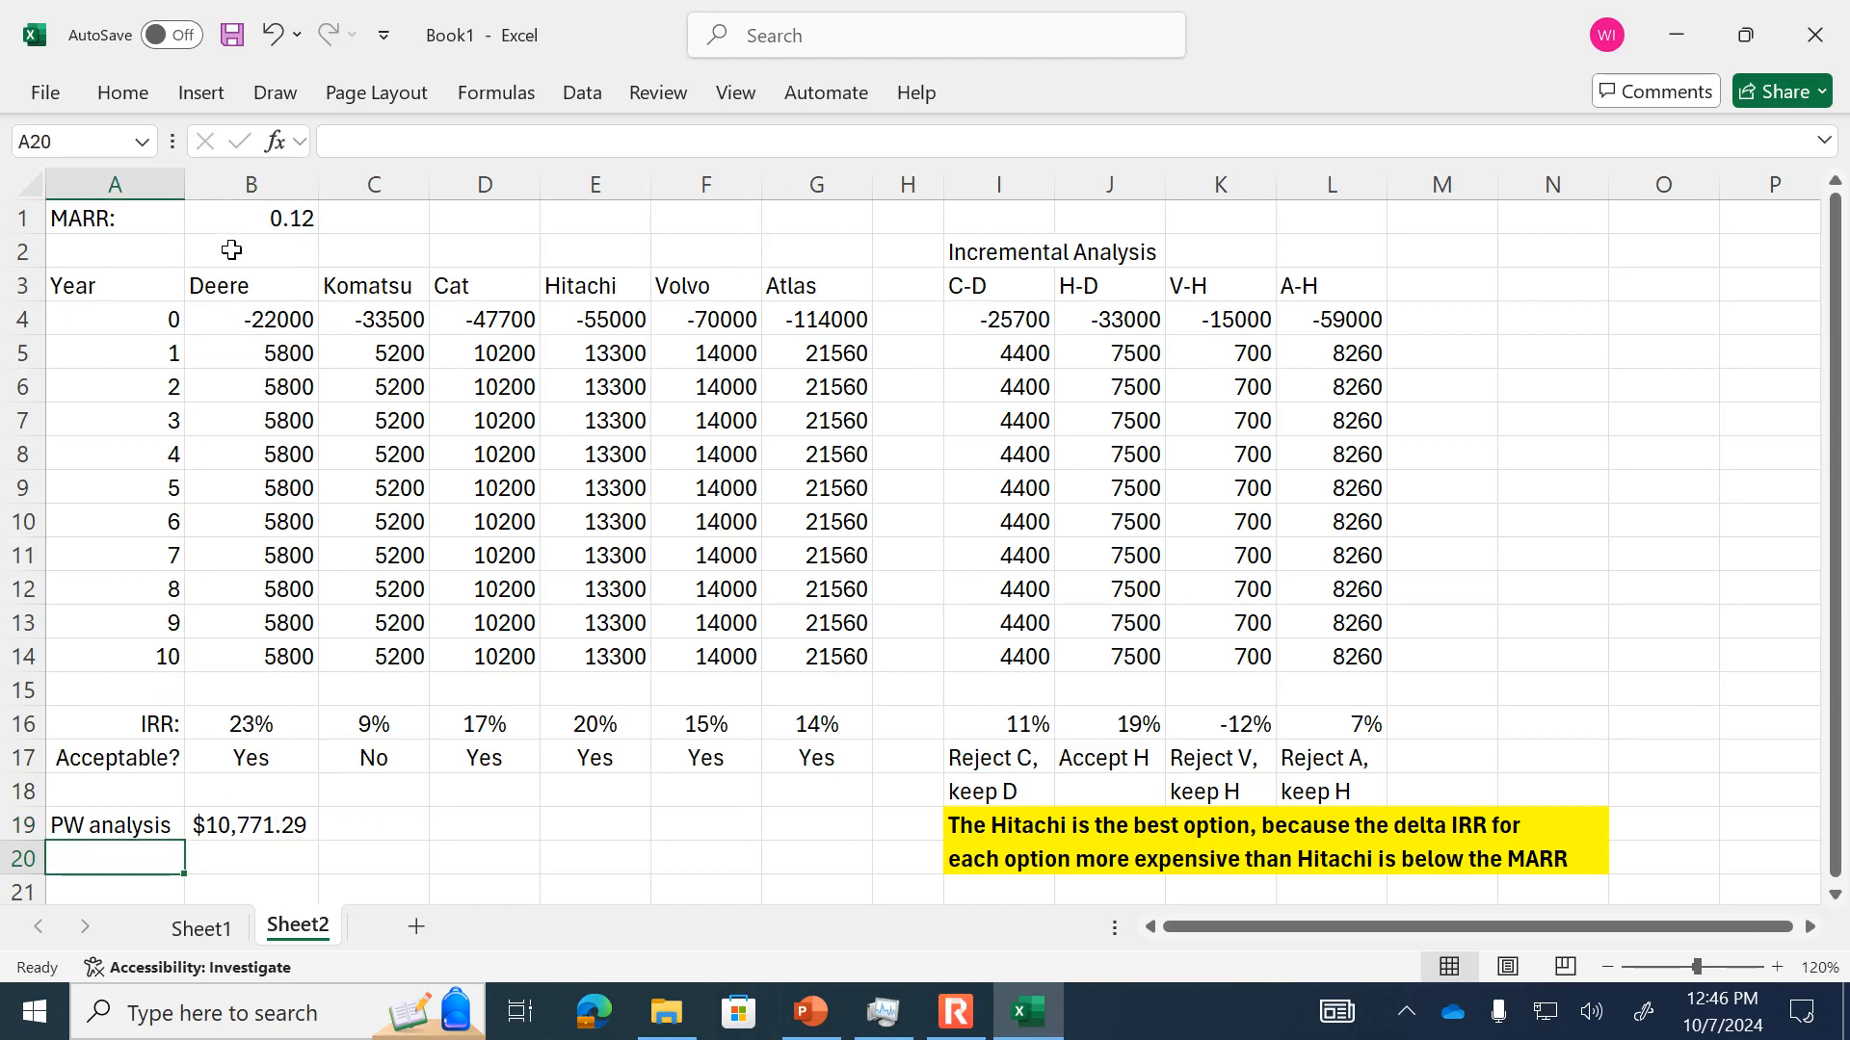
- Copy the present worth formula from B19 across to G19 and autofit the widths of columns C through G
left_click(281, 838)
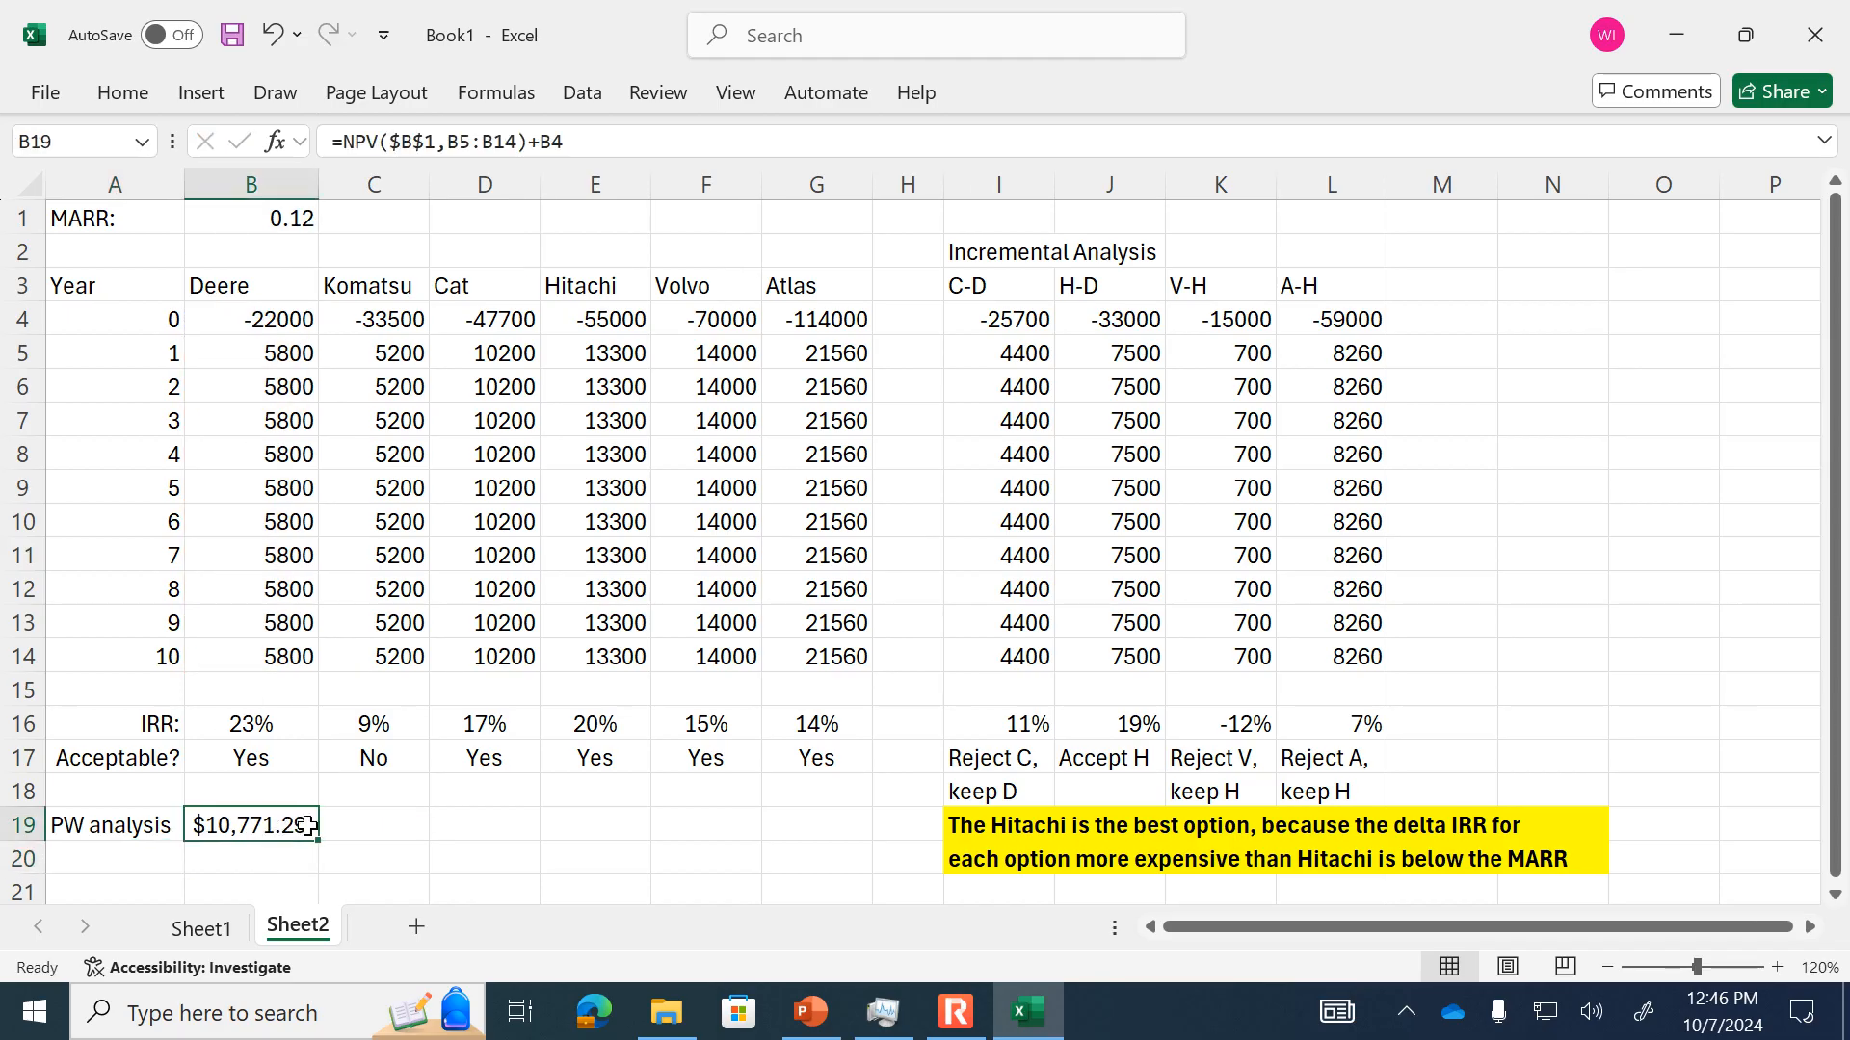
left_click_drag(319, 840, 819, 845)
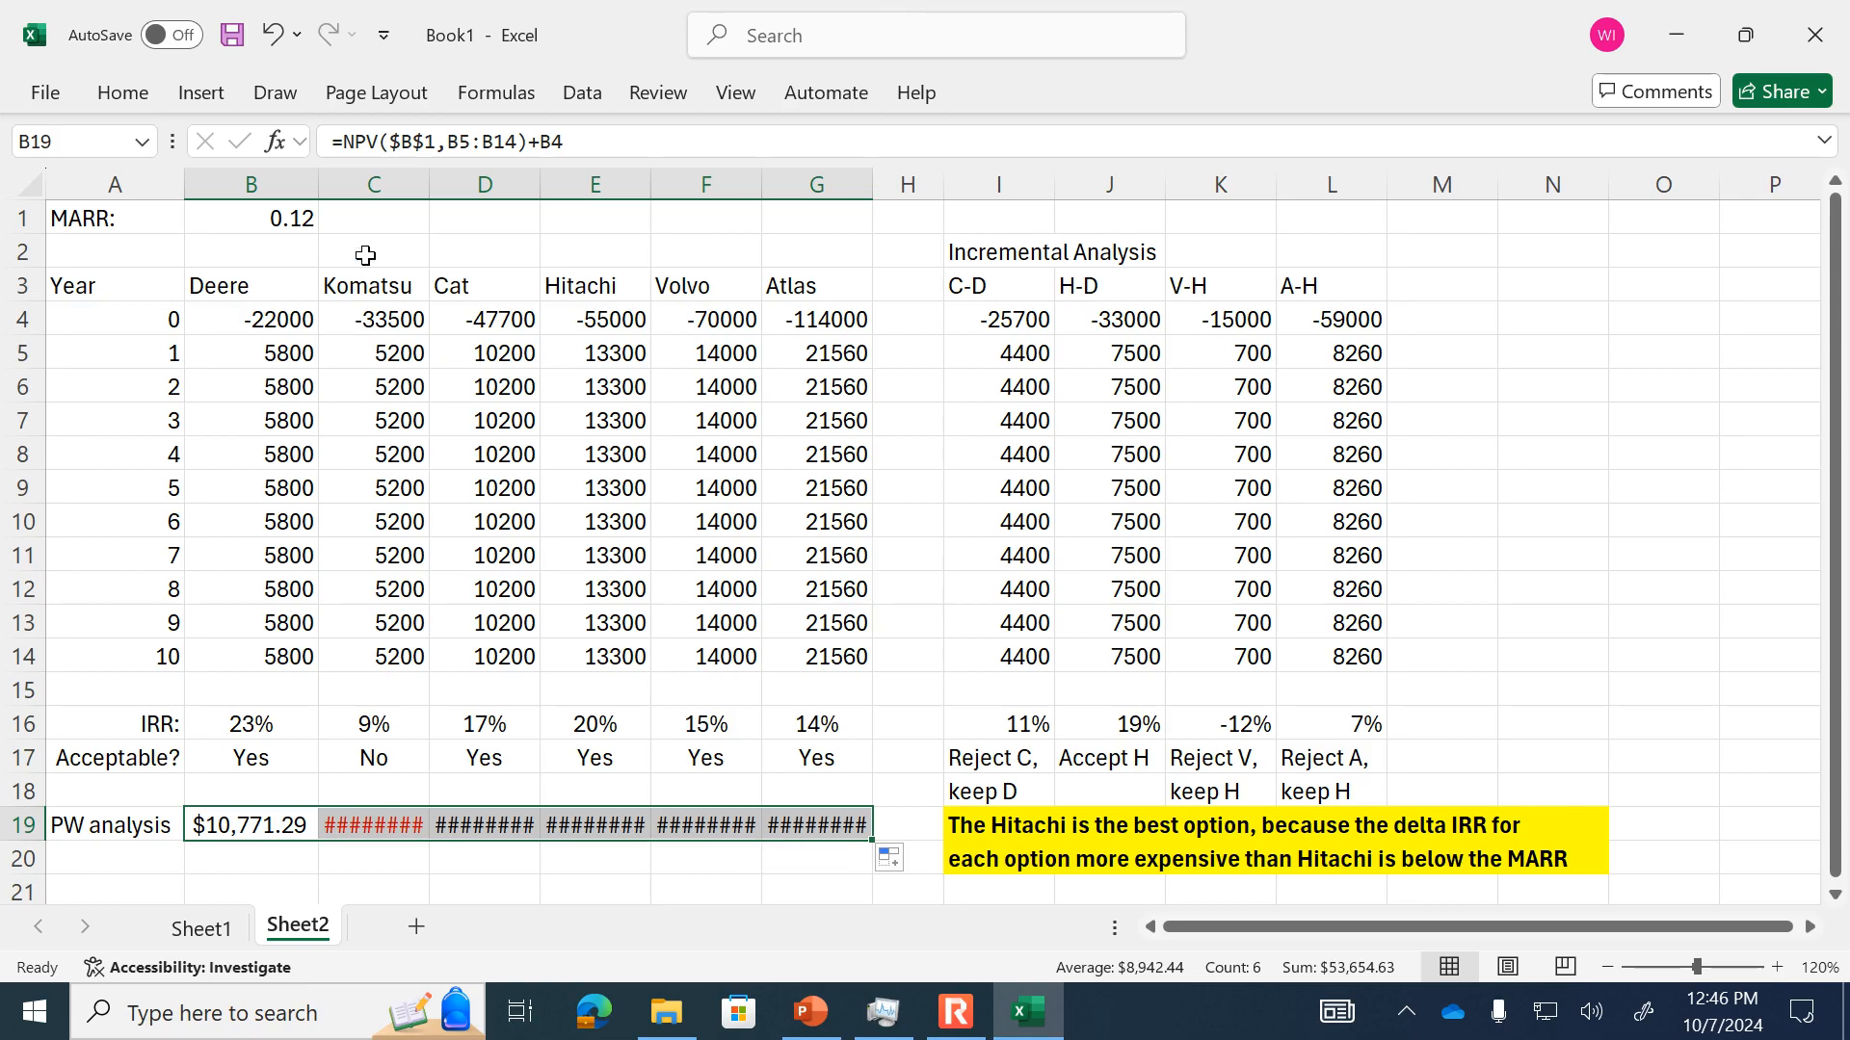
double_click(429, 185)
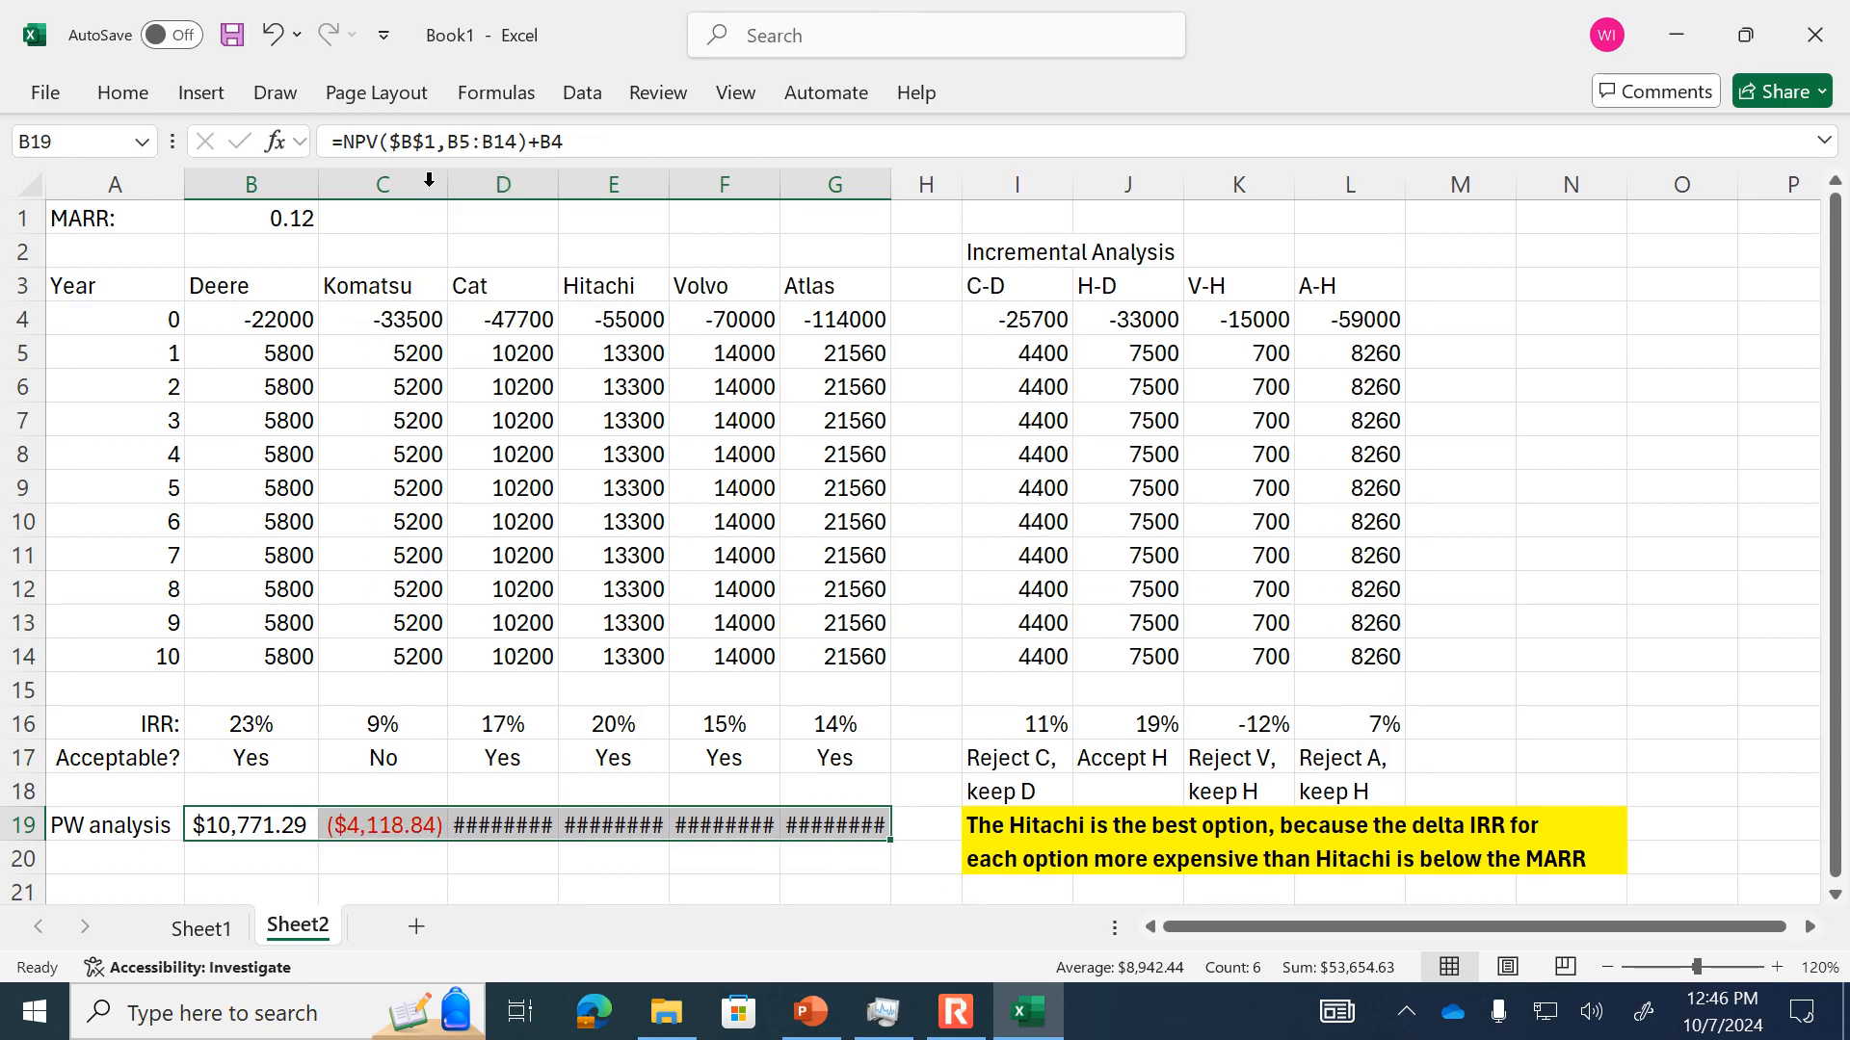
double_click(558, 185)
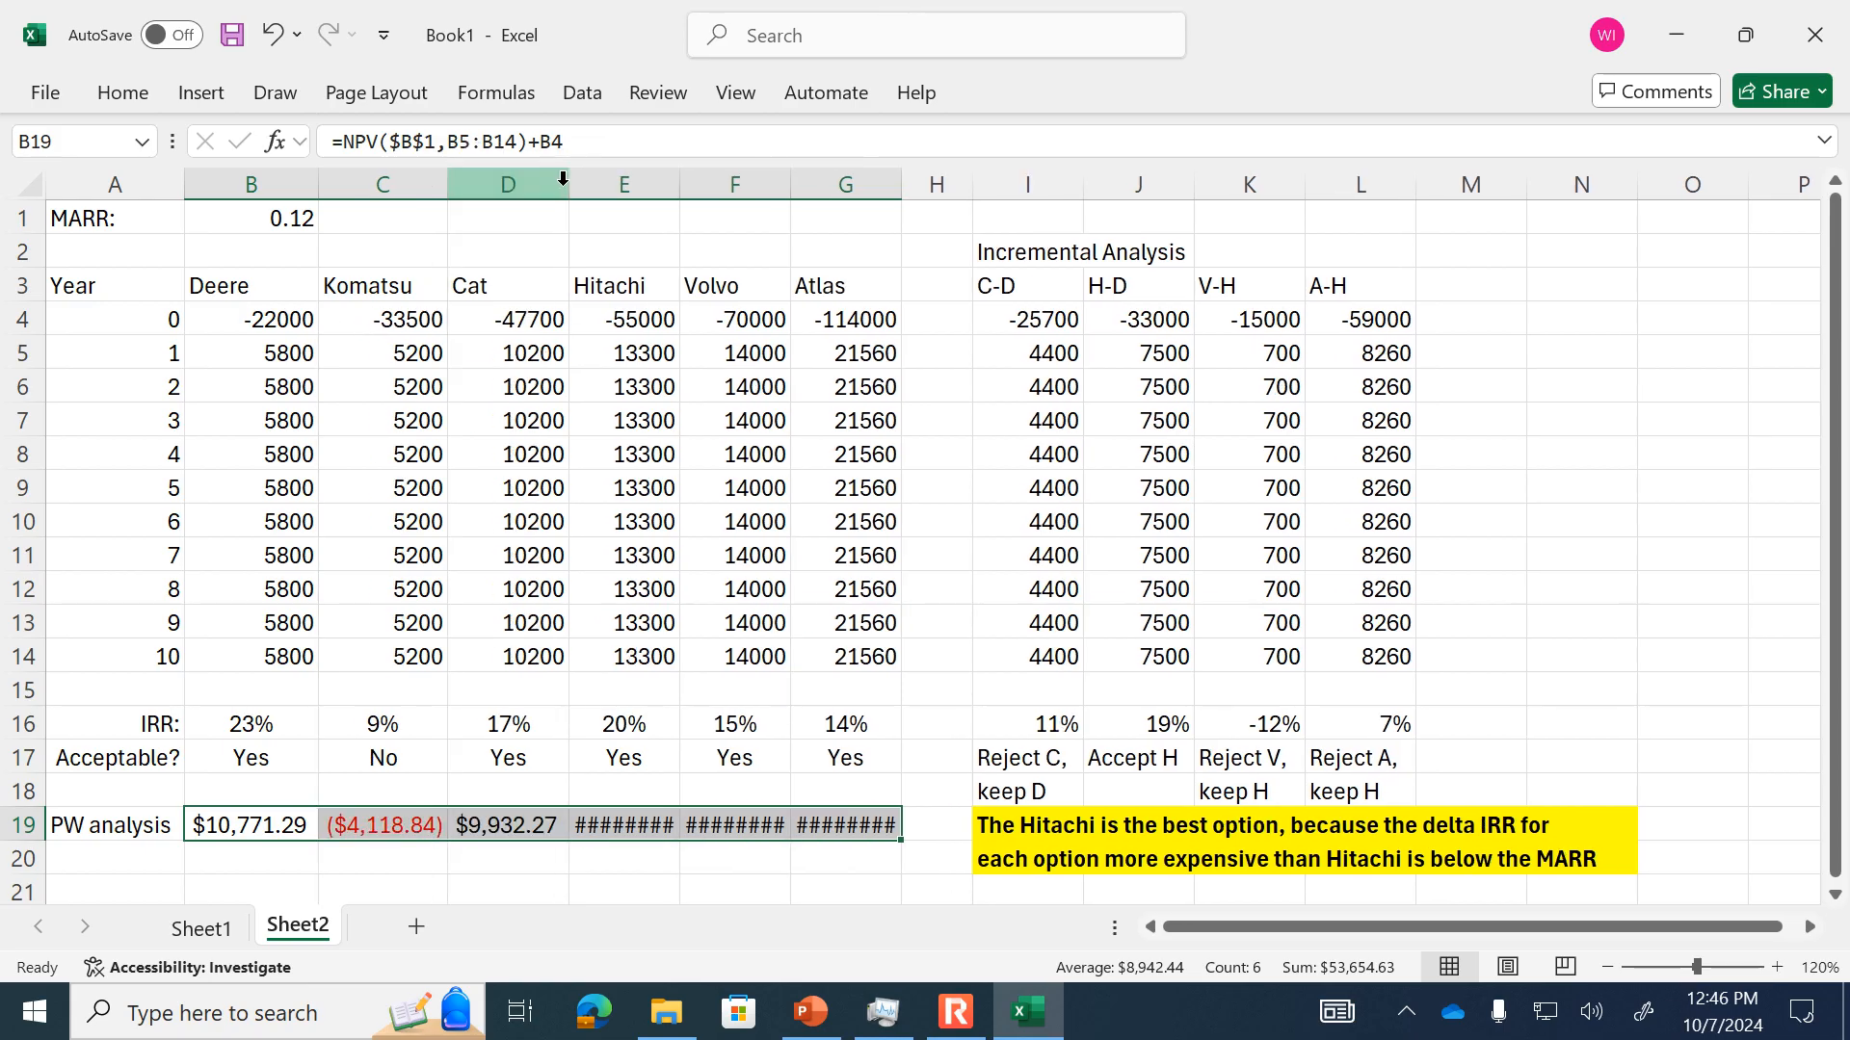
double_click(679, 183)
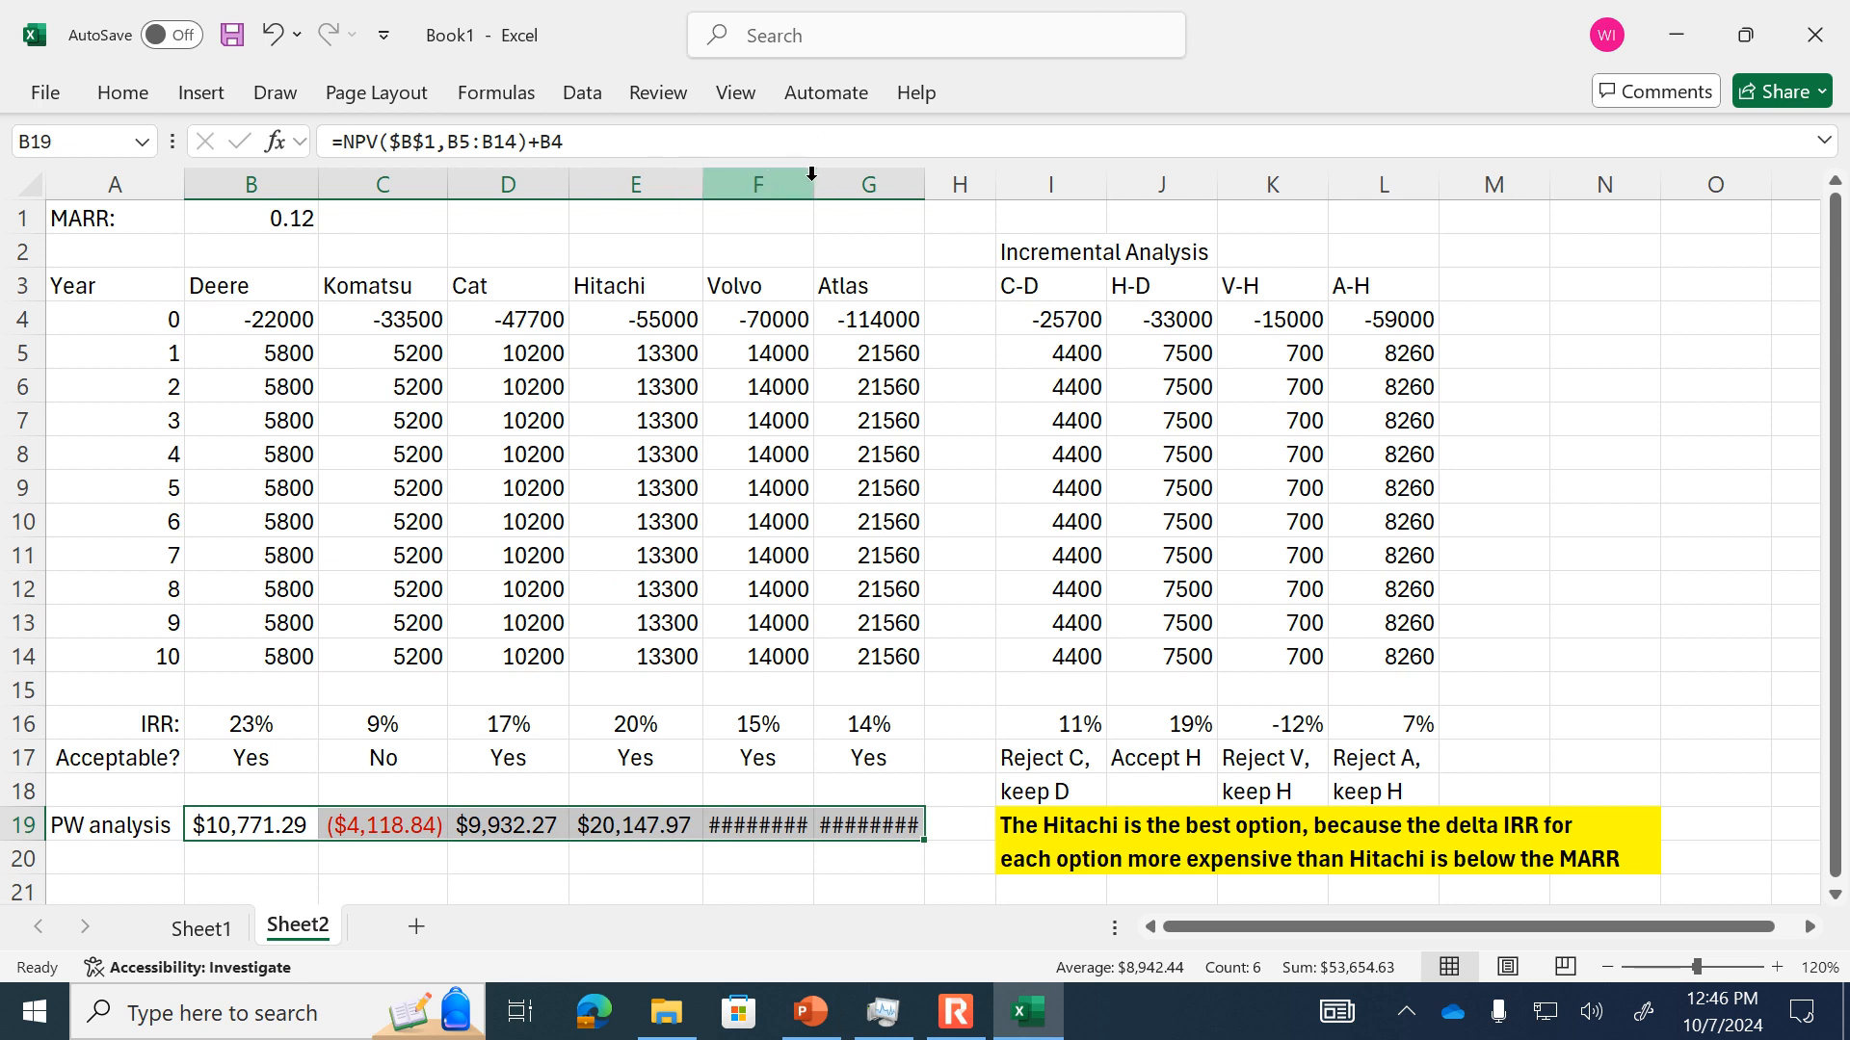
double_click(813, 181)
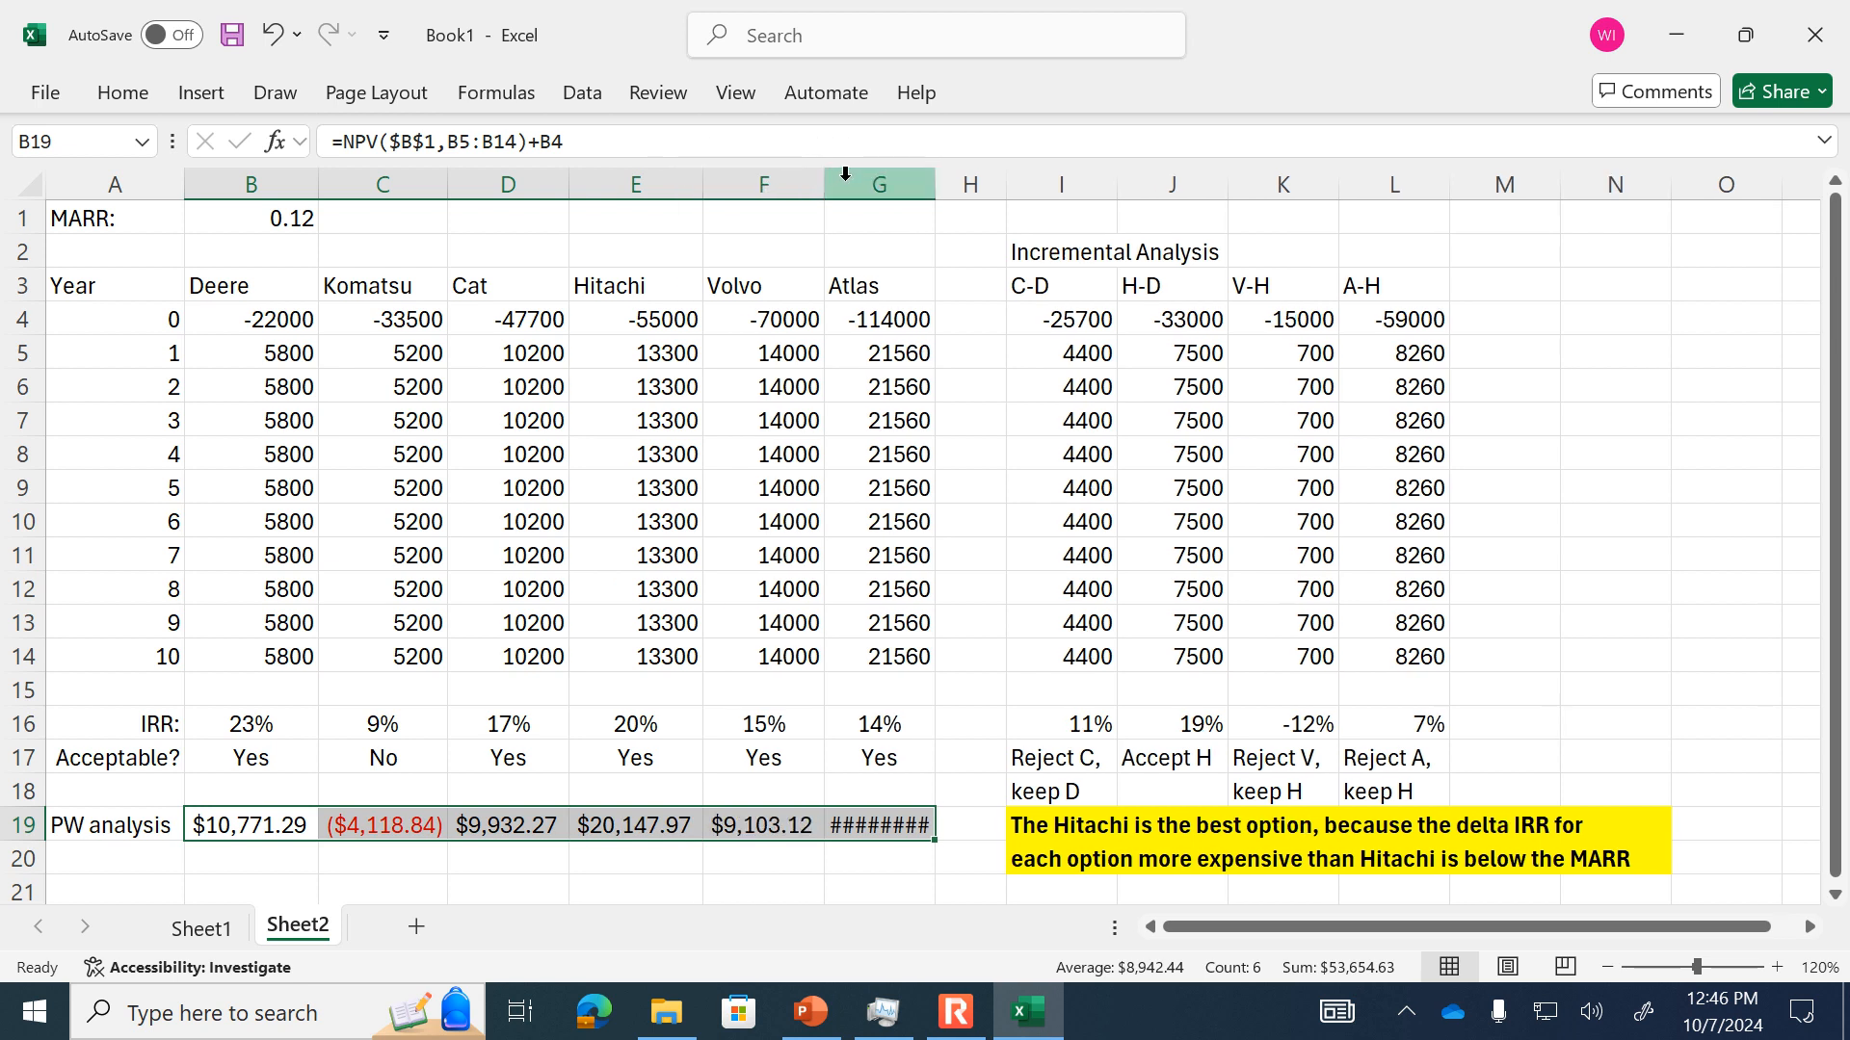
double_click(934, 183)
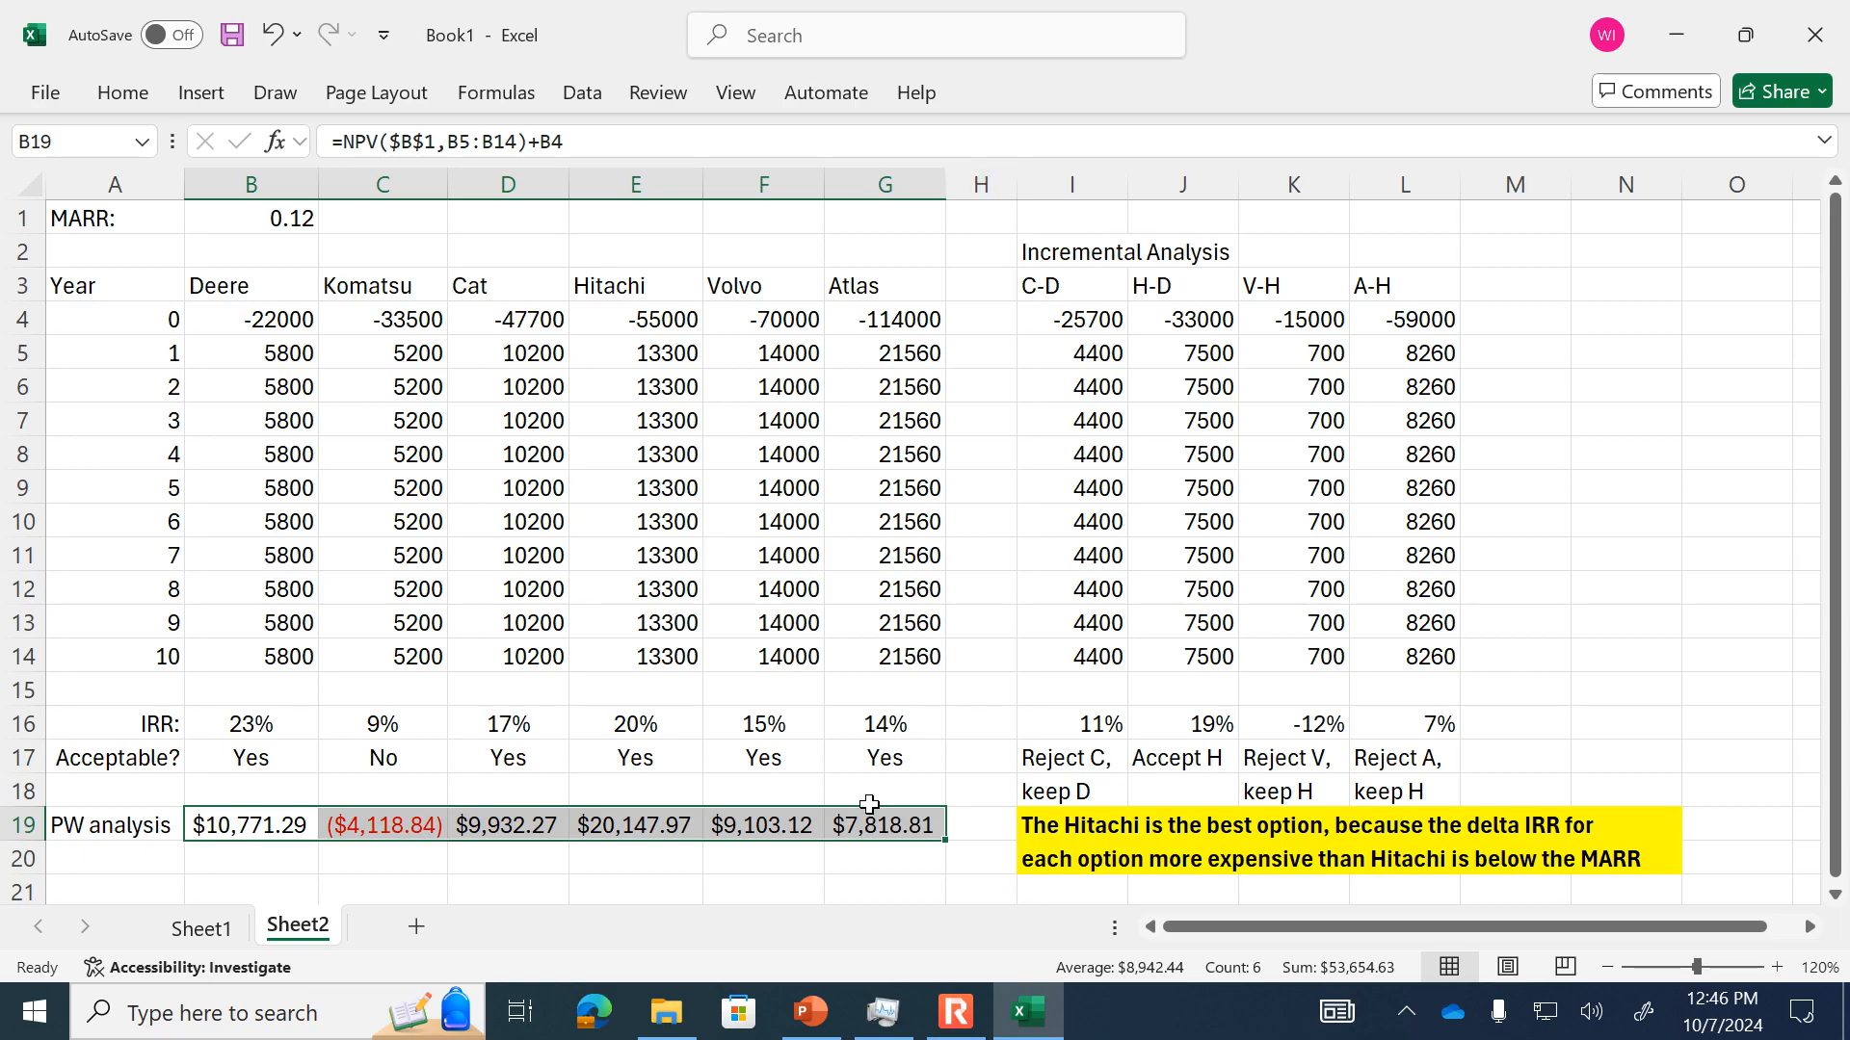
- Make Hitachi's present worth in E19 bold
left_click(617, 824)
left_click(123, 93)
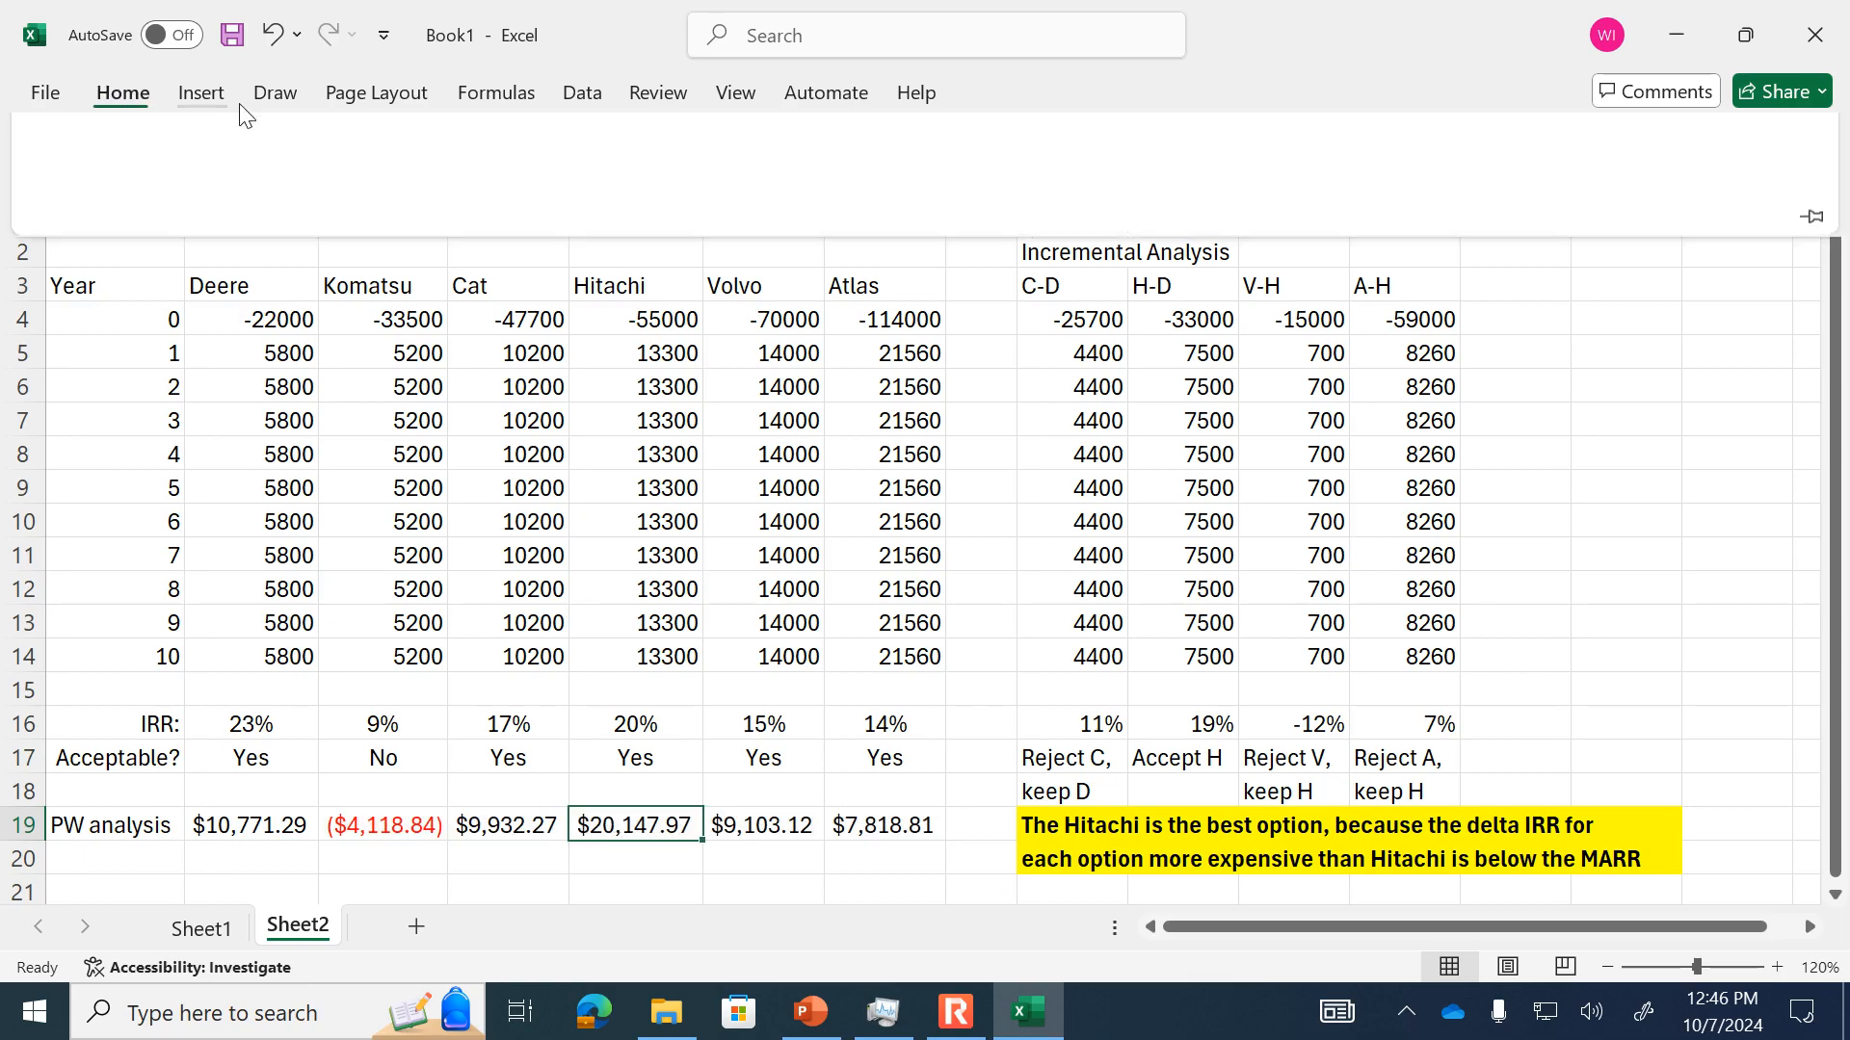
left_click(189, 193)
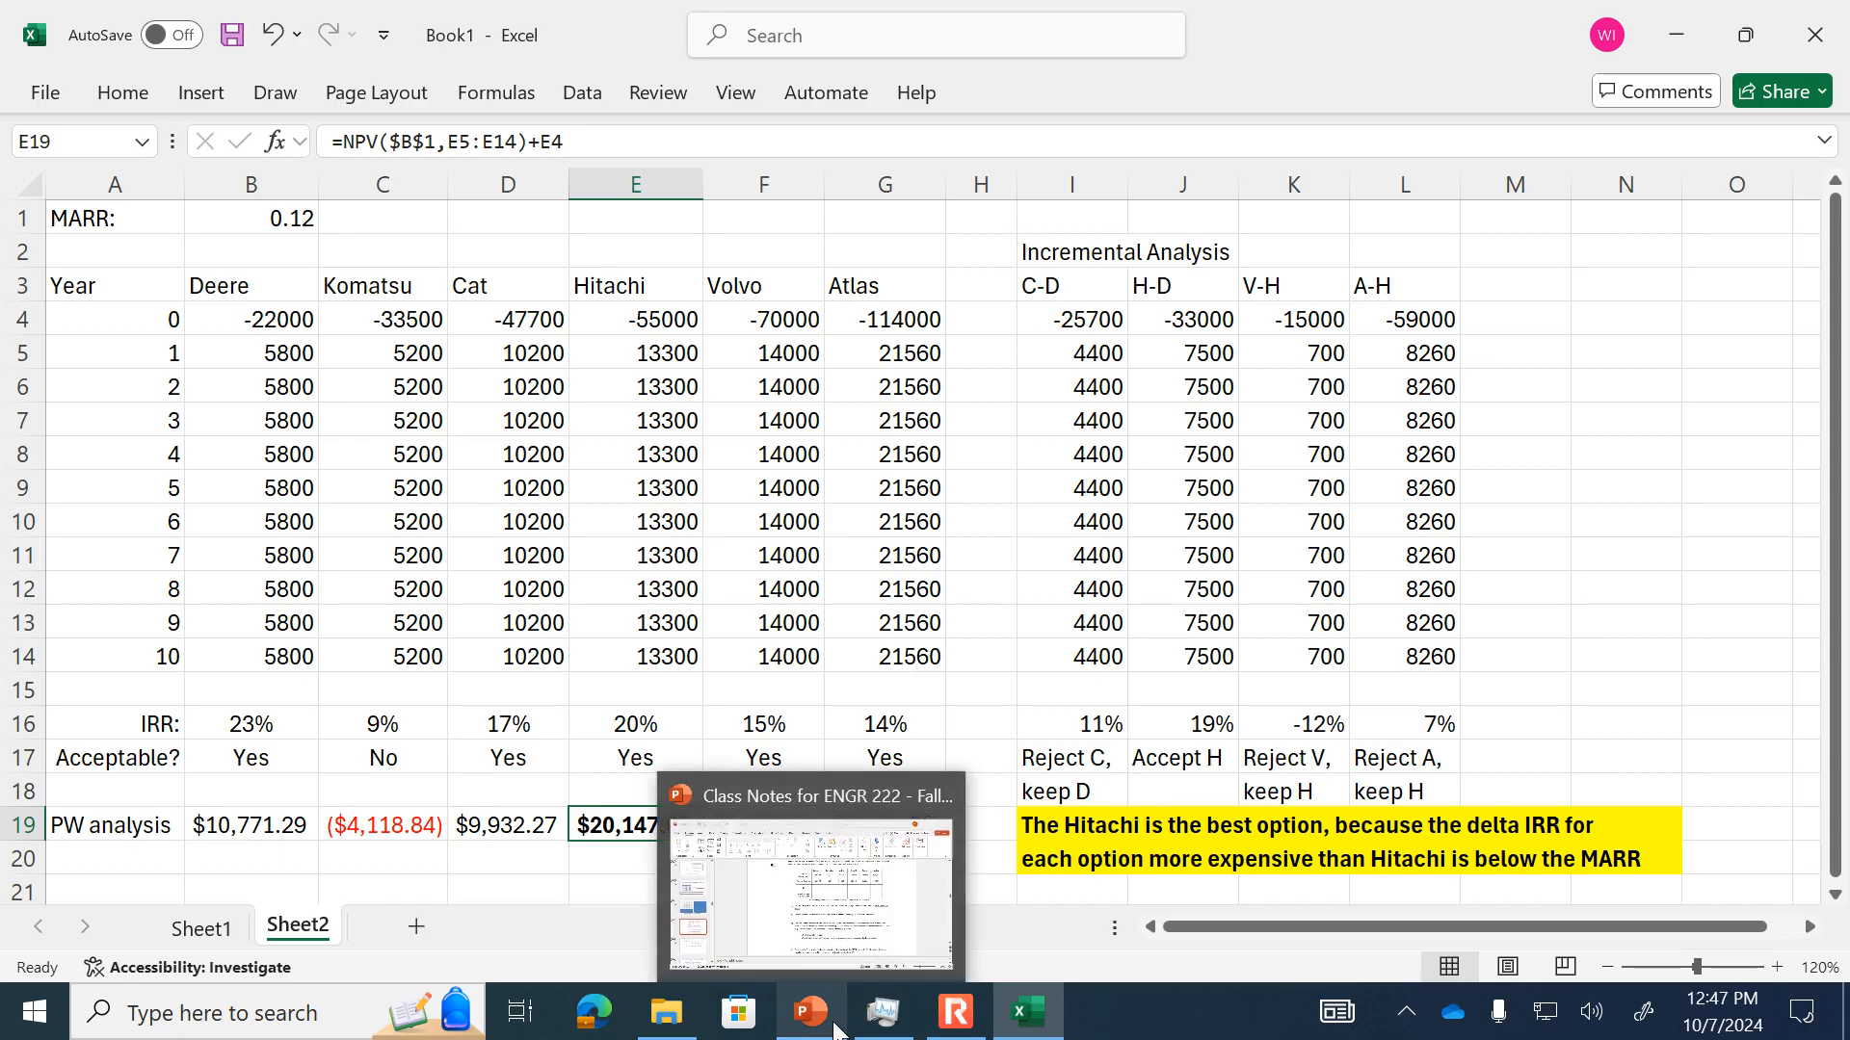
- Switch to the ENGR 222 class notes in PowerPoint and start the slide show from slide 284, the Class 21 announcements
left_click(835, 1014)
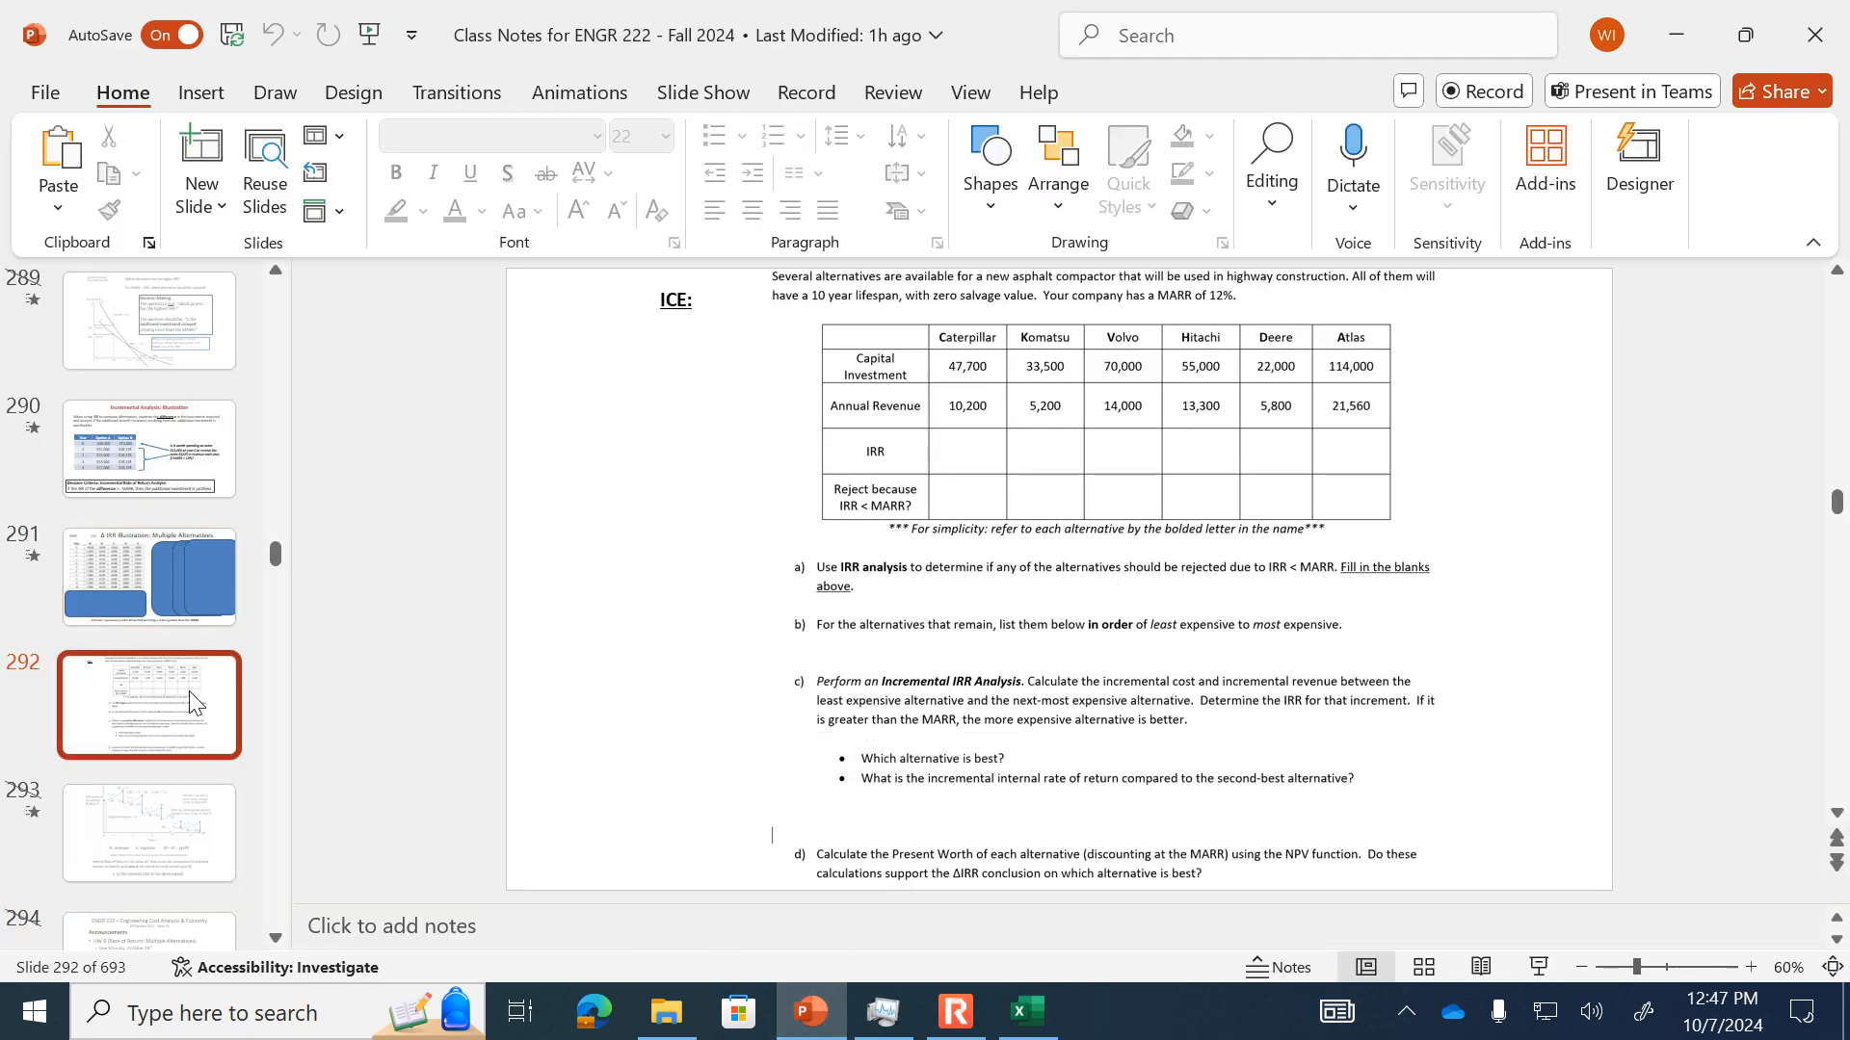
scroll(189, 705, "up", 1)
scroll(188, 705, "up", 7)
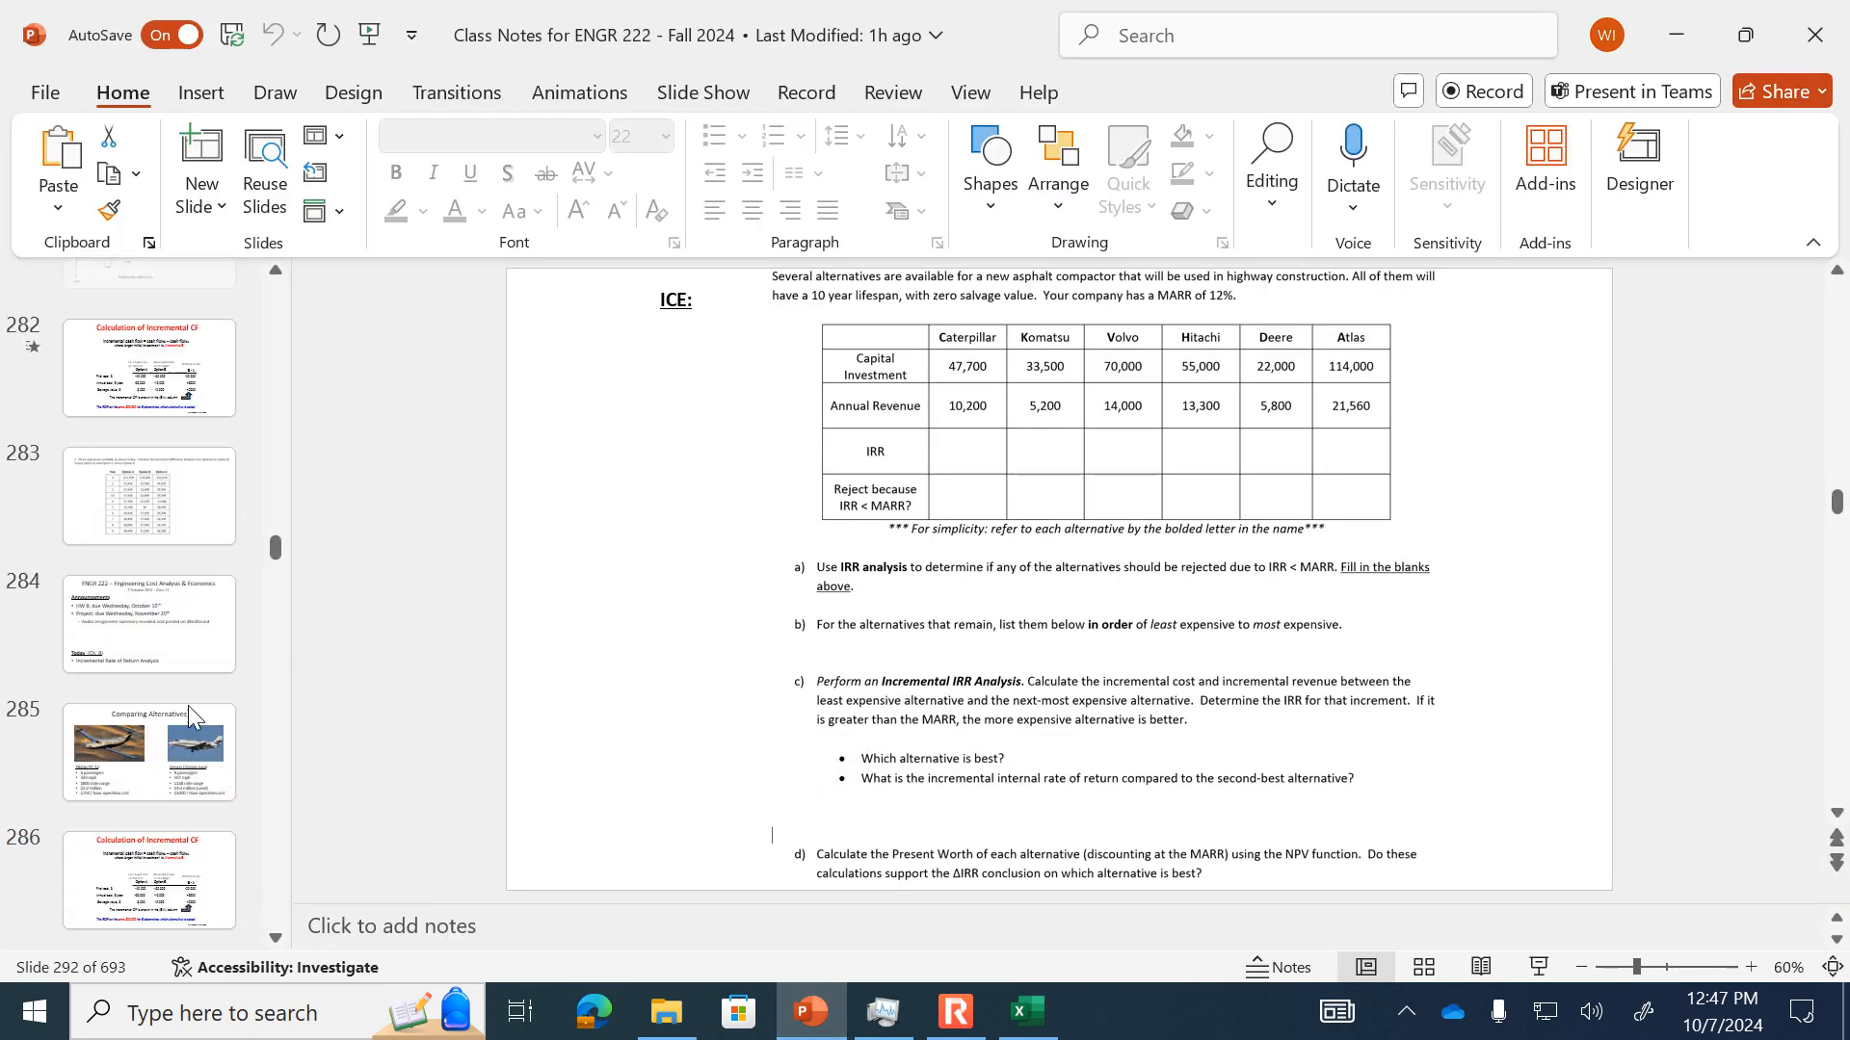
left_click(151, 690)
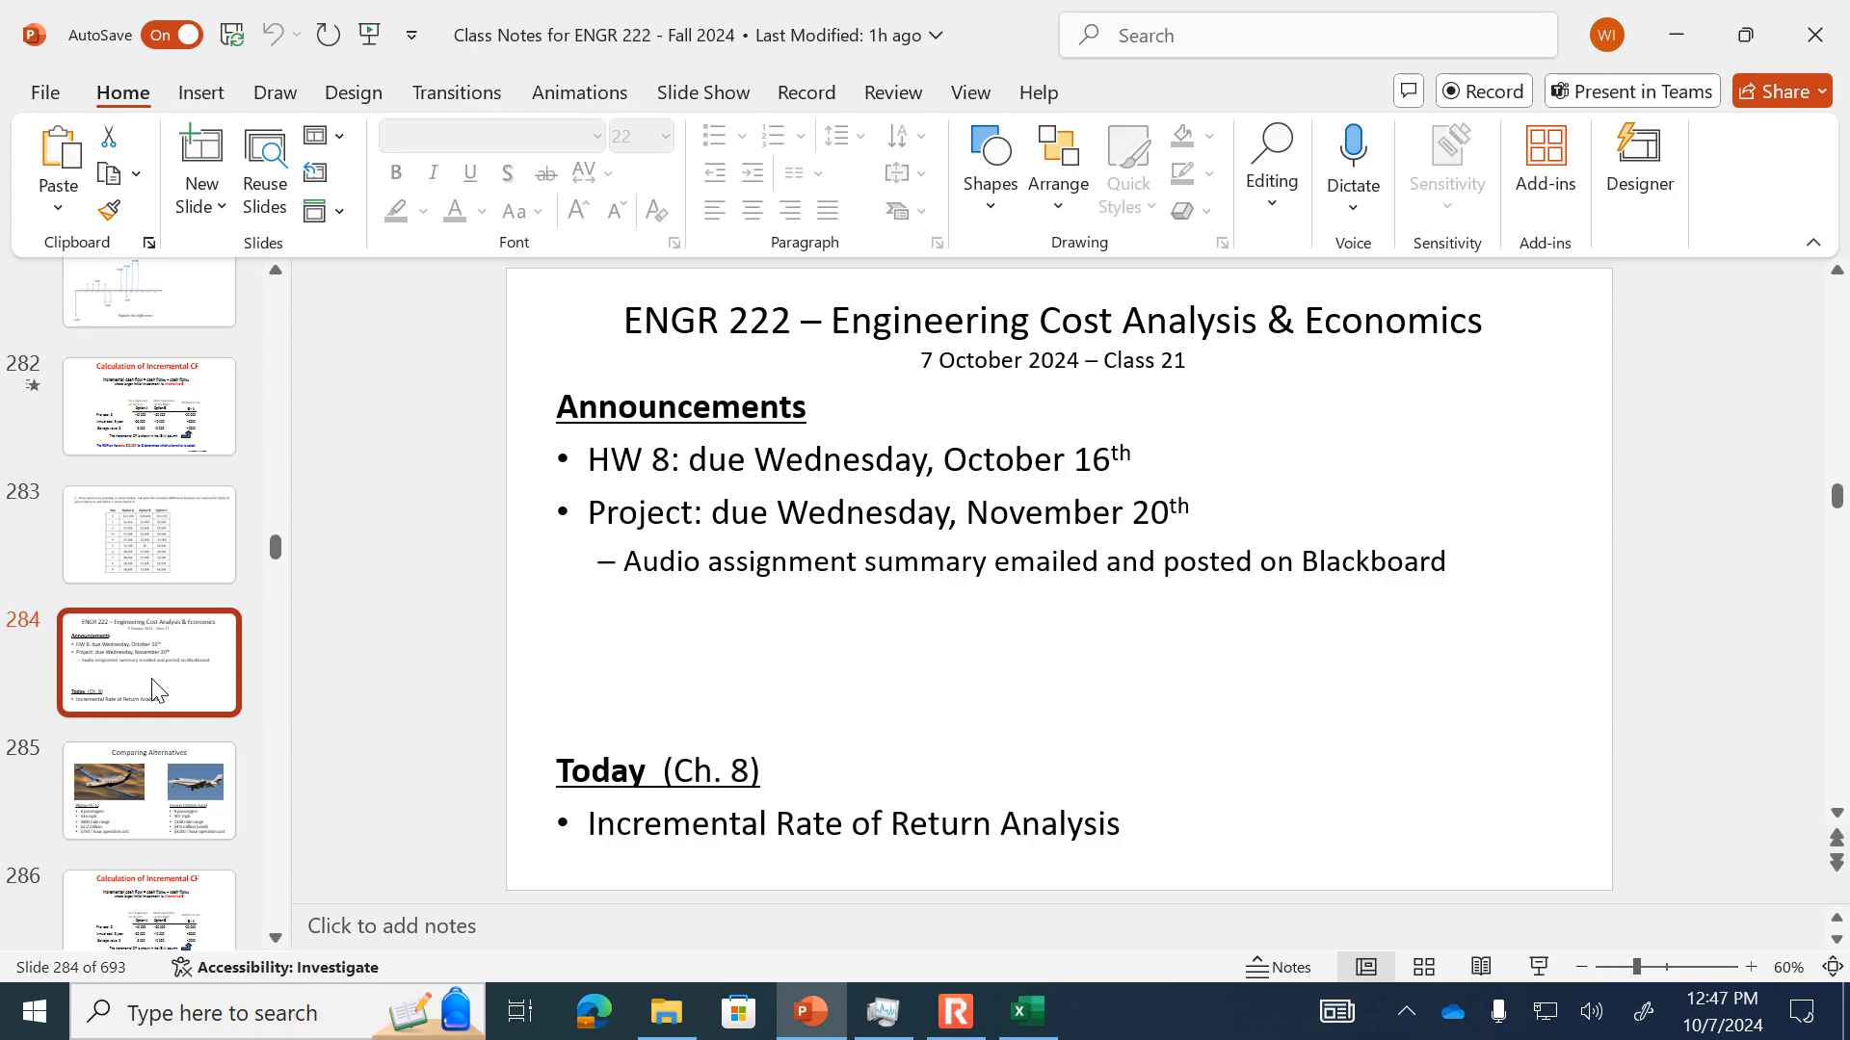
left_click(1541, 967)
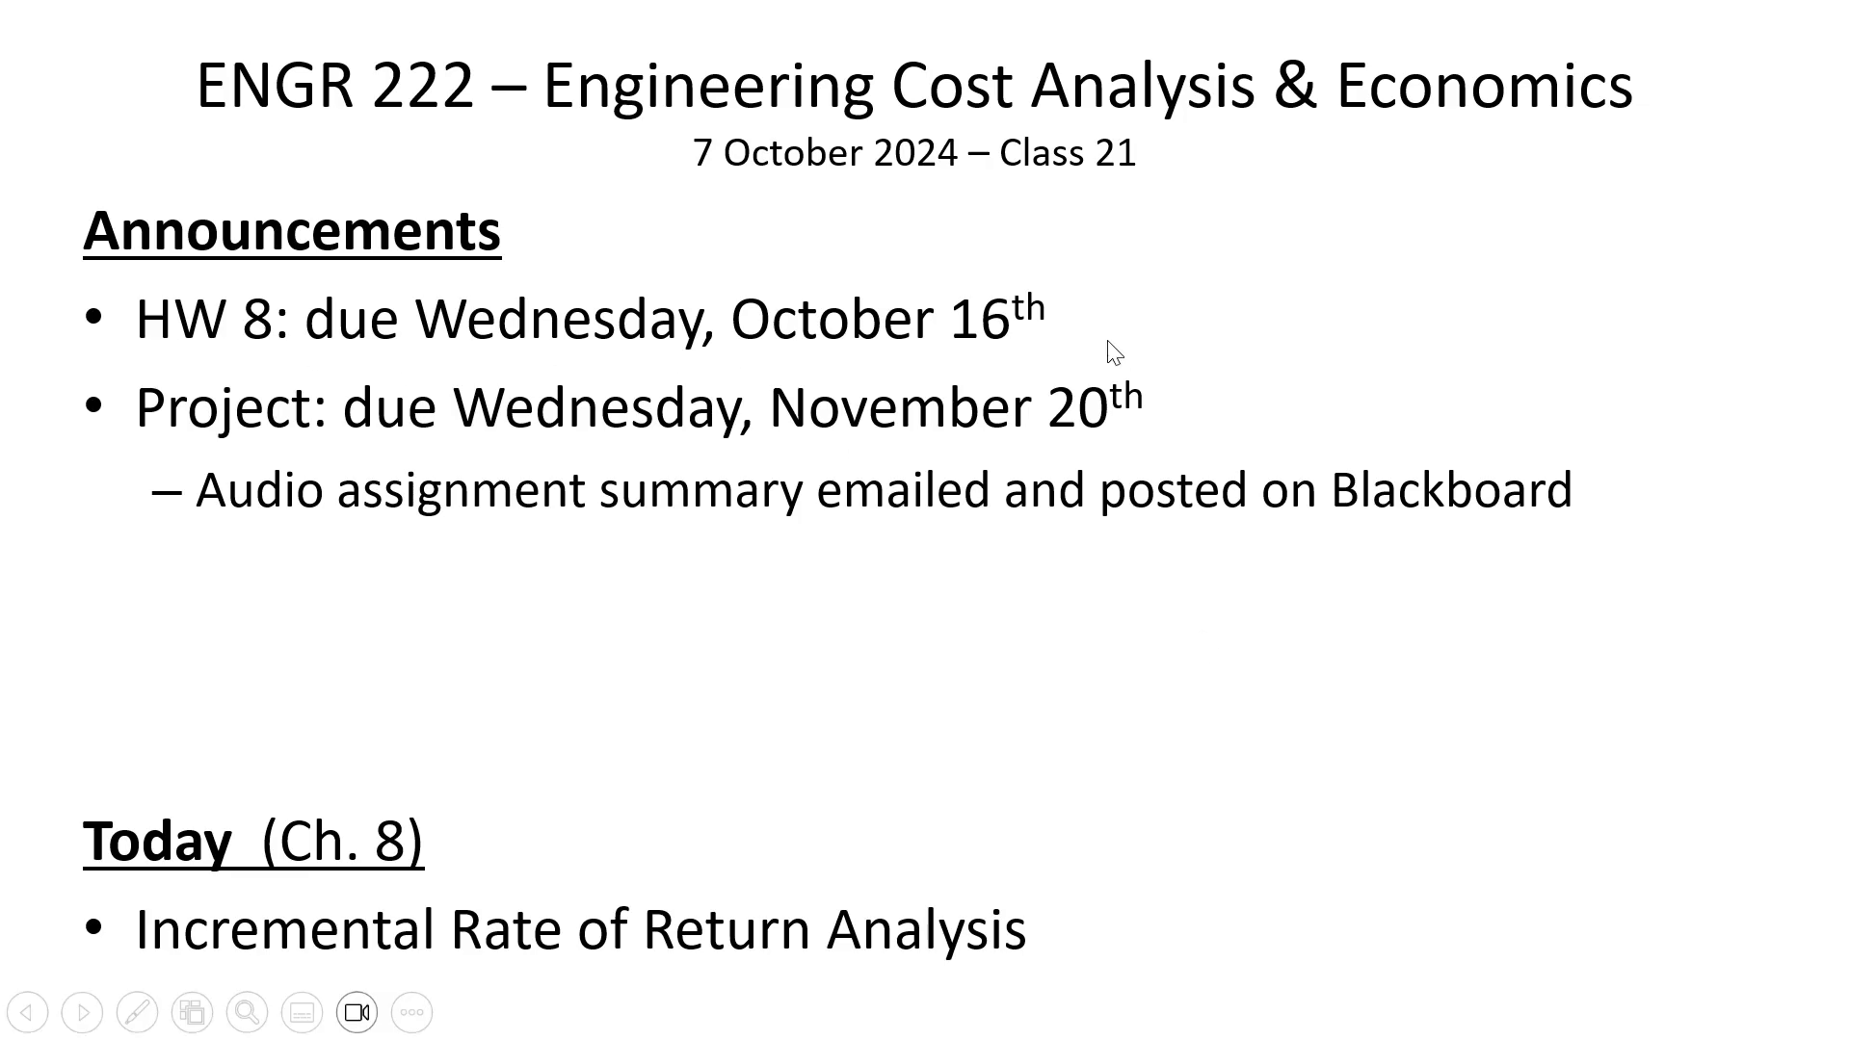